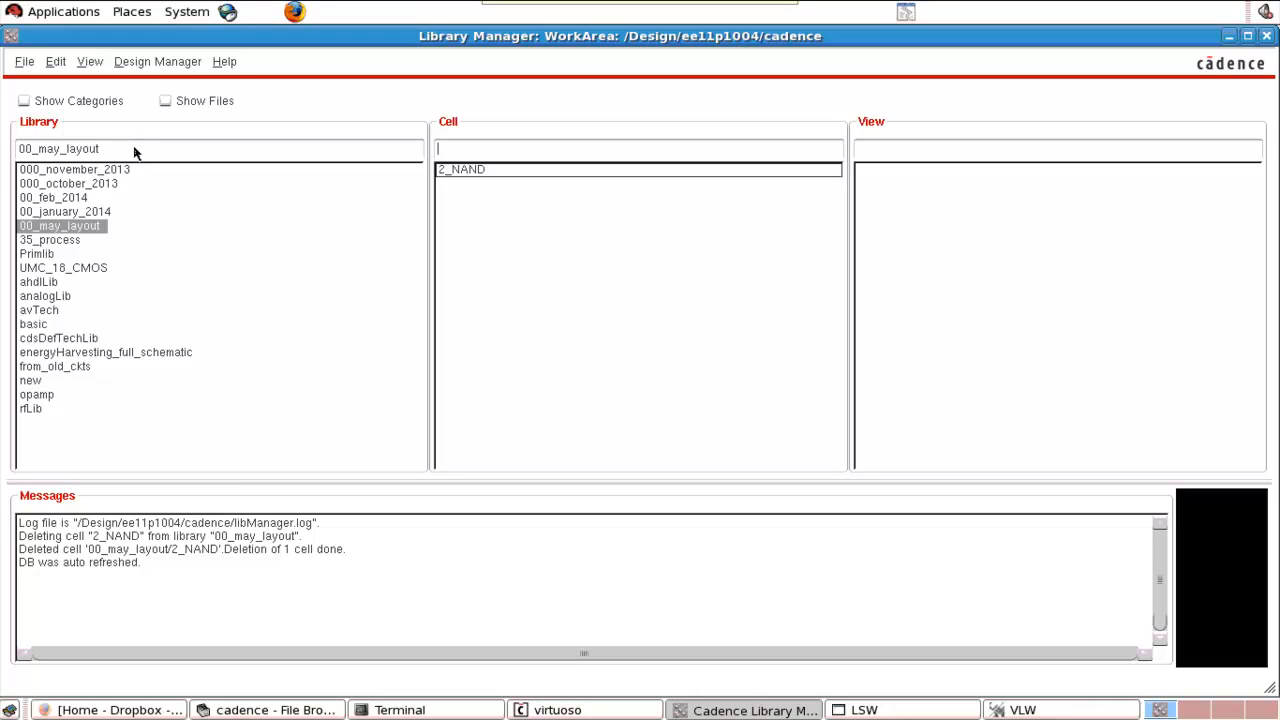
Create a schematic cellview for cell 2_NOR in library 00_may_layout and maximize its editor window.
{"action": "left_click", "coordinate": [30, 65]}
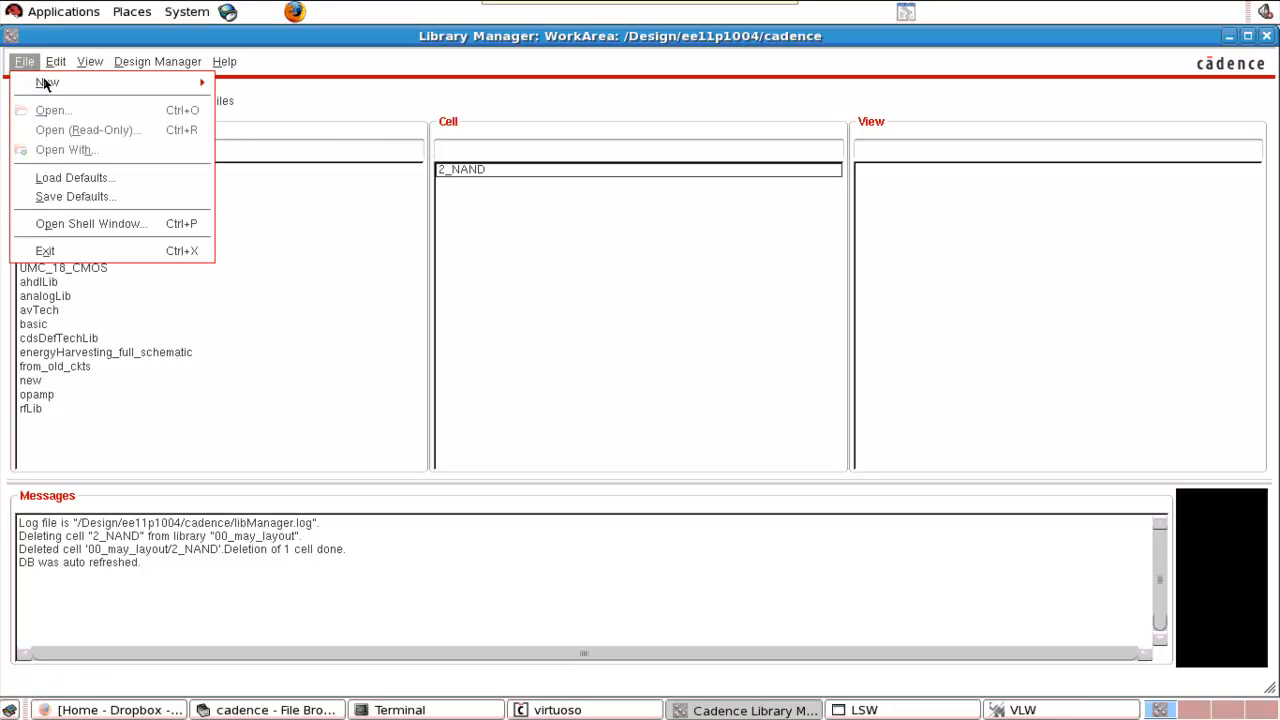
{"action": "mouse_move", "coordinate": [82, 84]}
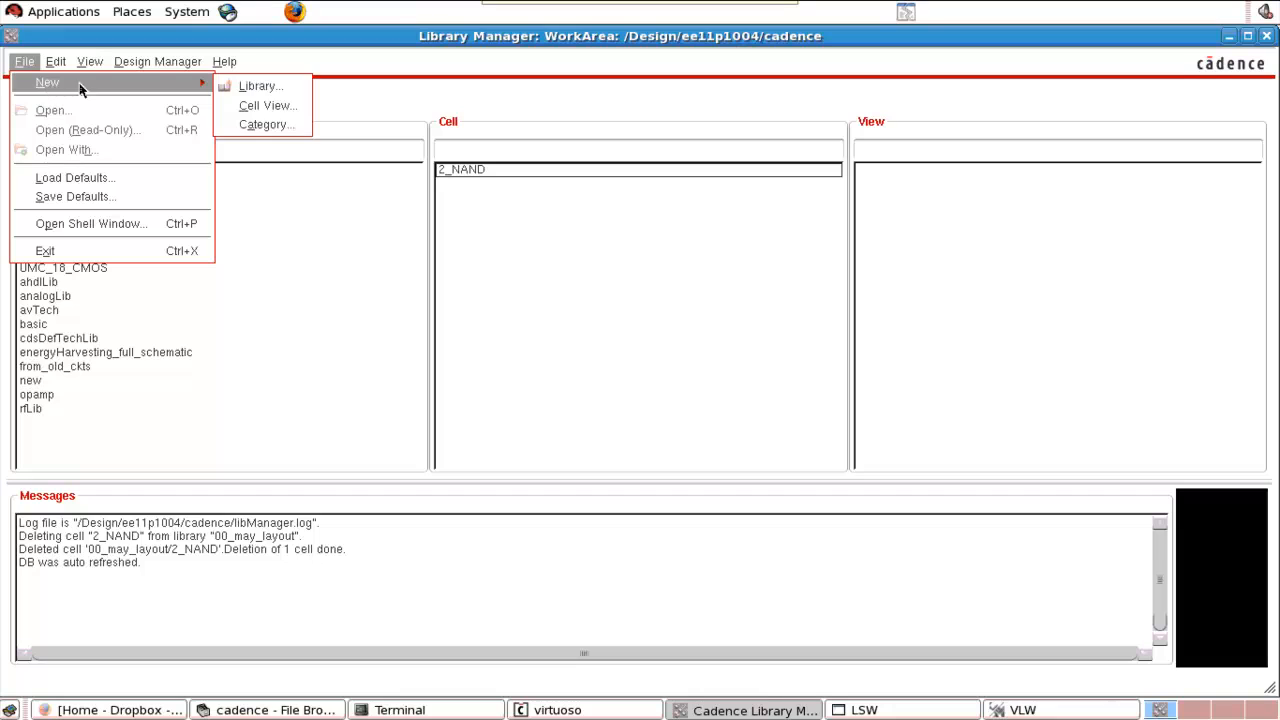
{"action": "left_click", "coordinate": [268, 106]}
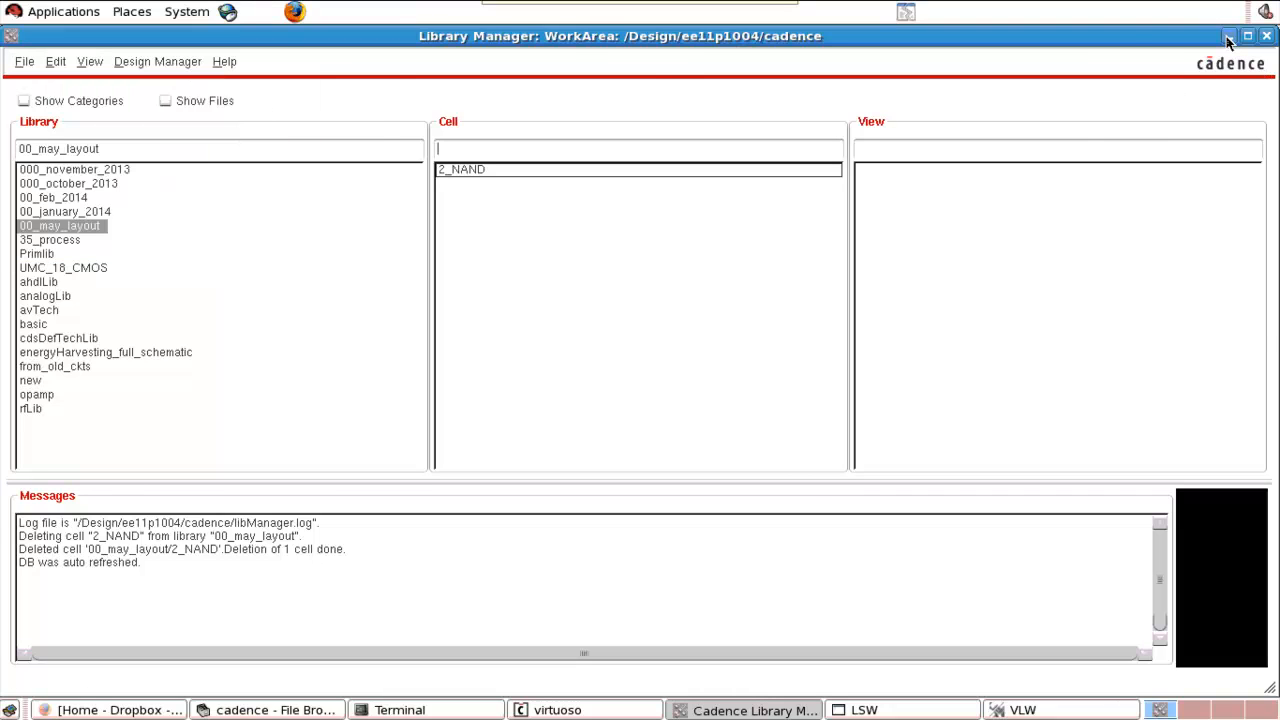
{"action": "left_click", "coordinate": [597, 172]}
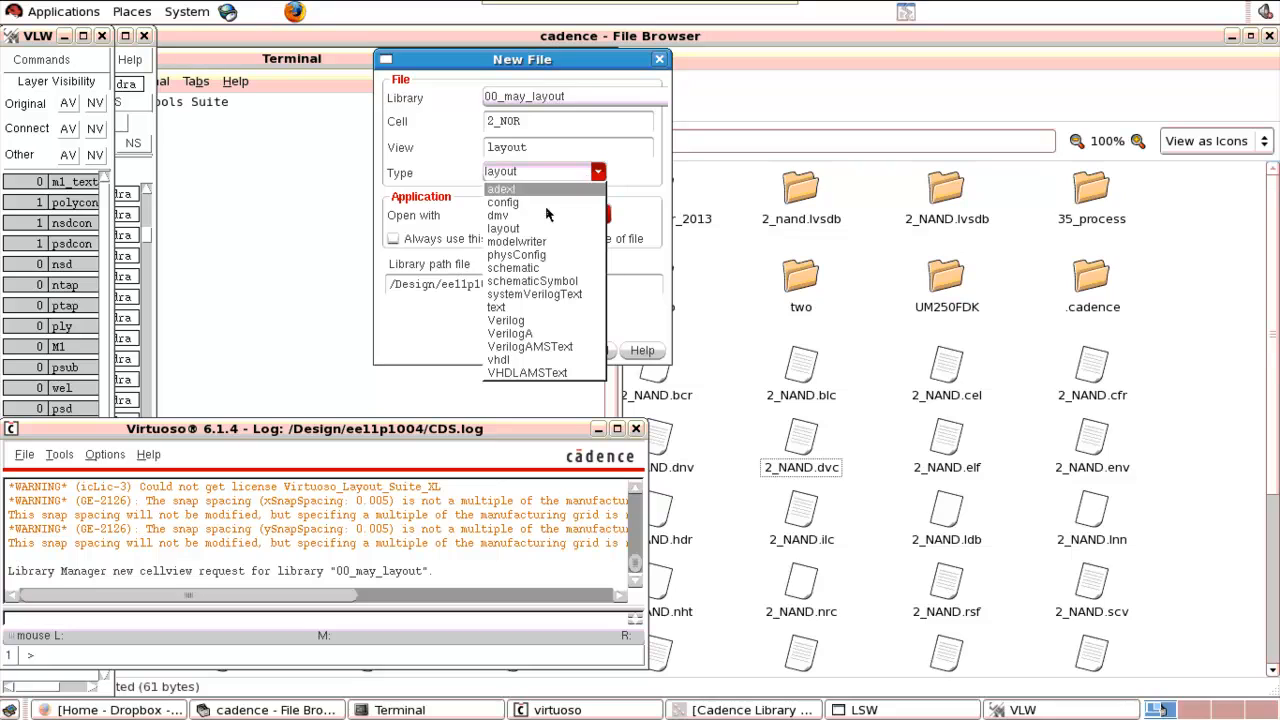
{"action": "left_click", "coordinate": [524, 268]}
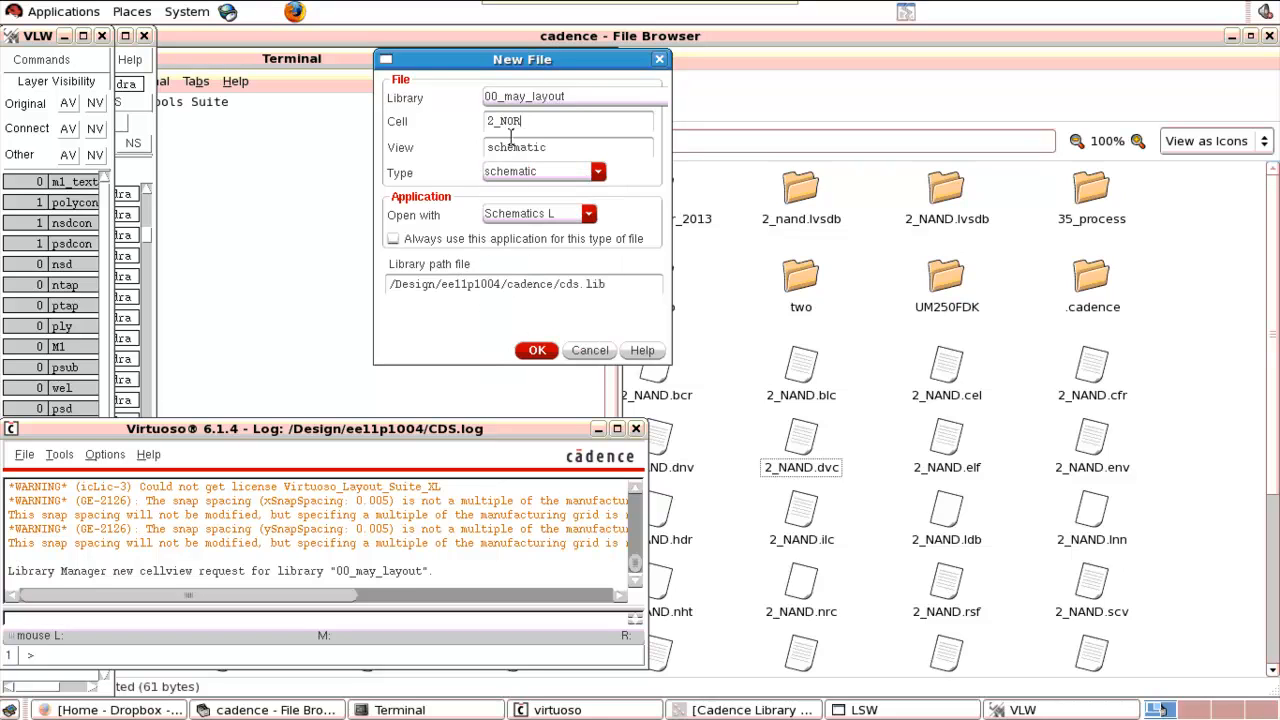
{"action": "left_click", "coordinate": [537, 350]}
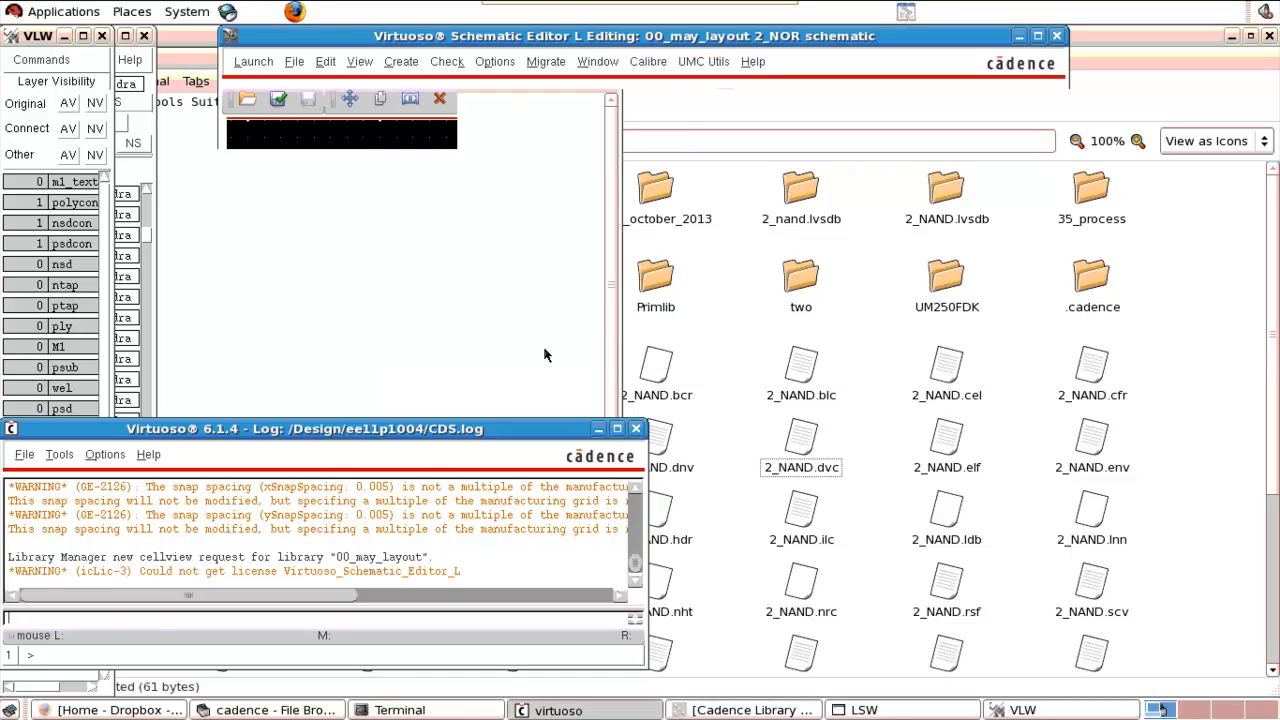
{"action": "left_click", "coordinate": [1039, 37]}
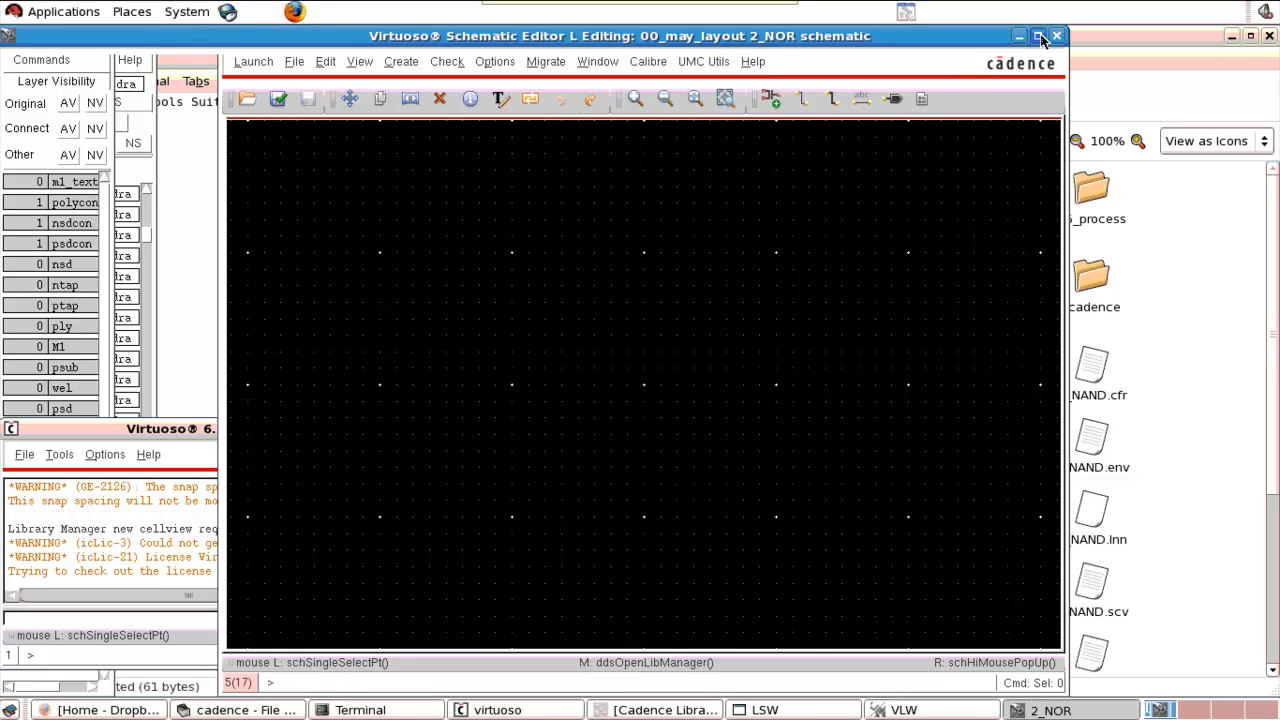
Place two N_18_MM transistor symbols from UMC_18_CMOS side by side, with 240 nm width and 180 nm length.
{"action": "key", "text": "i"}
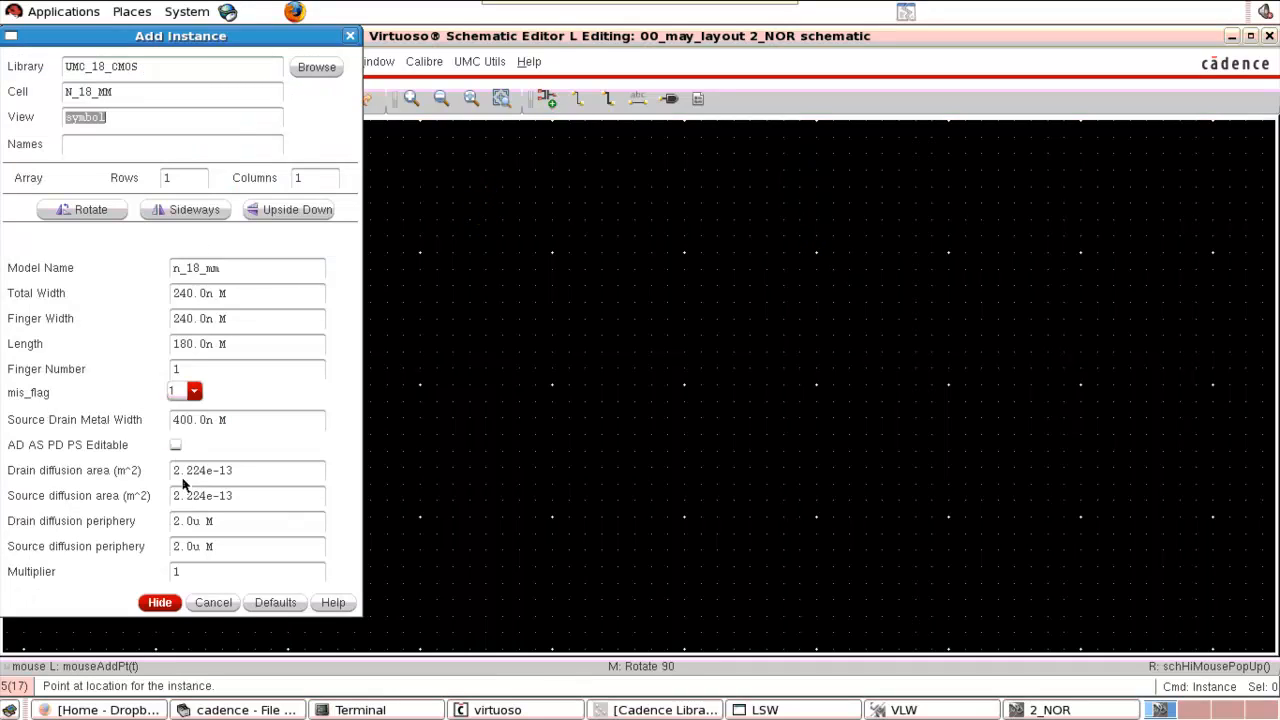
{"action": "left_click", "coordinate": [161, 604]}
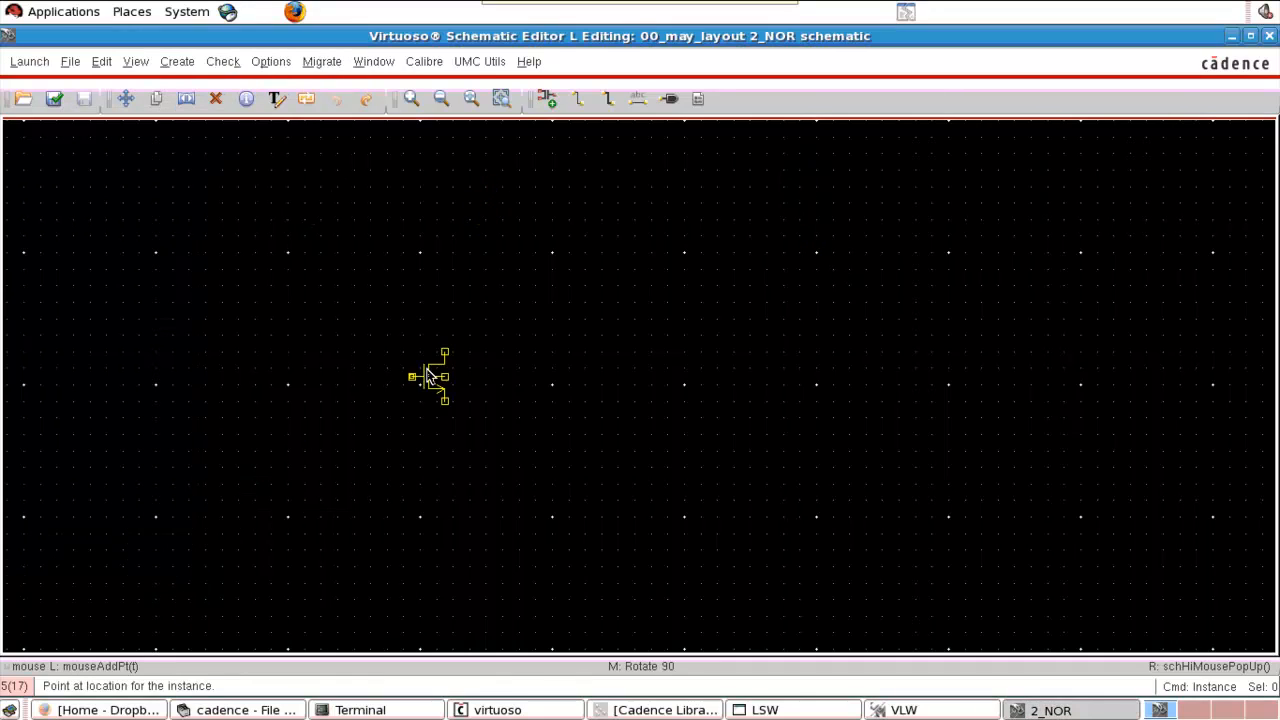
{"action": "left_click", "coordinate": [440, 370]}
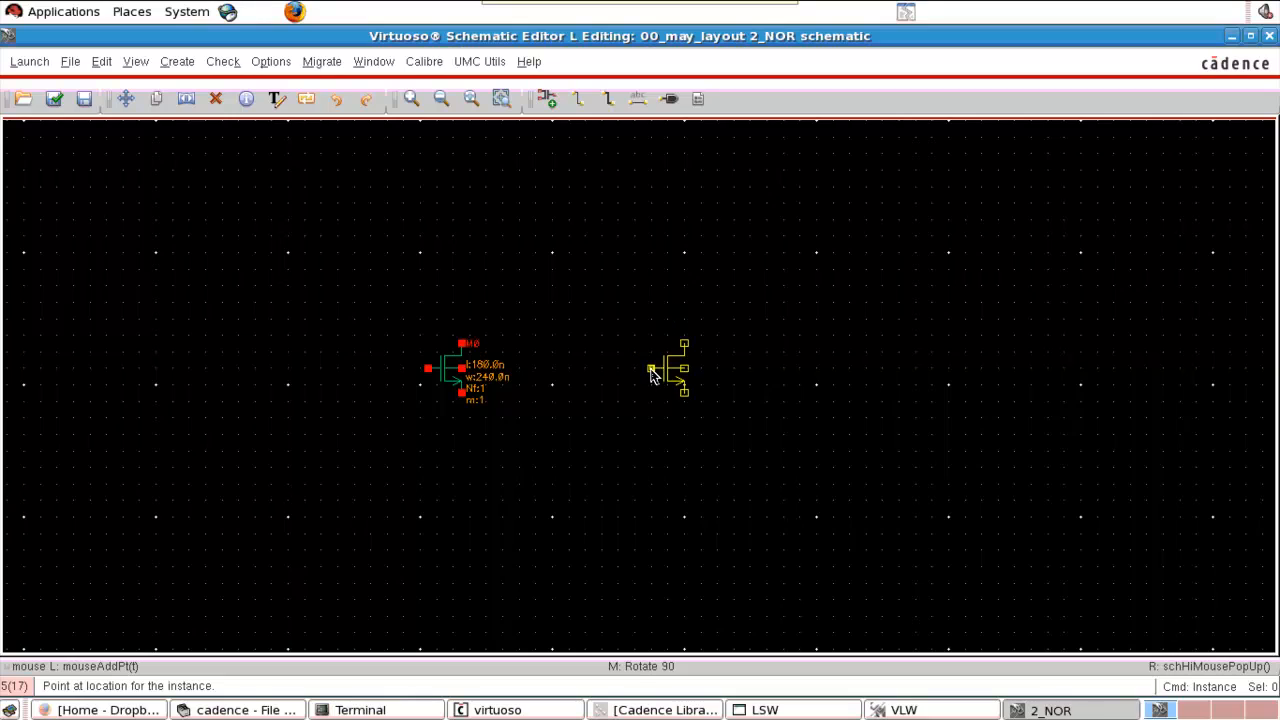
{"action": "left_click", "coordinate": [650, 373]}
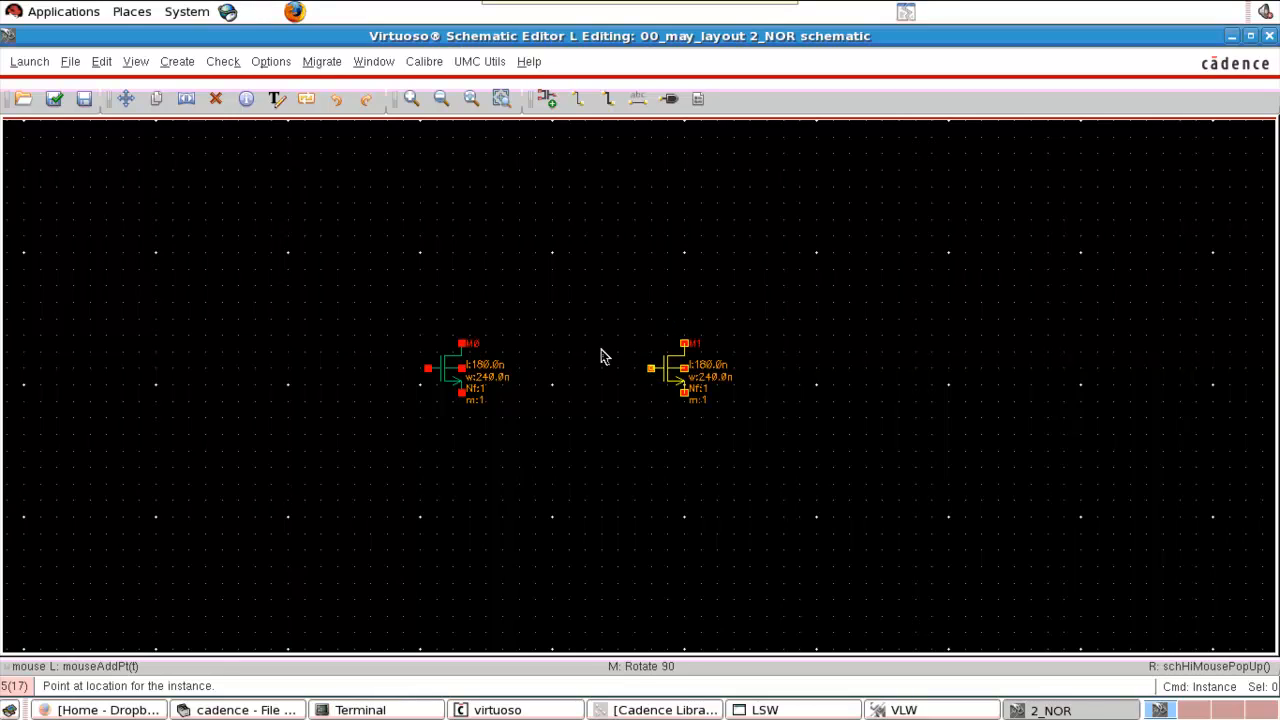
{"action": "key", "text": "Escape"}
Place two P_18_MM transistors with 480 nm total width, stacked vertically above and between the two NMOS devices.
{"action": "key", "text": "i"}
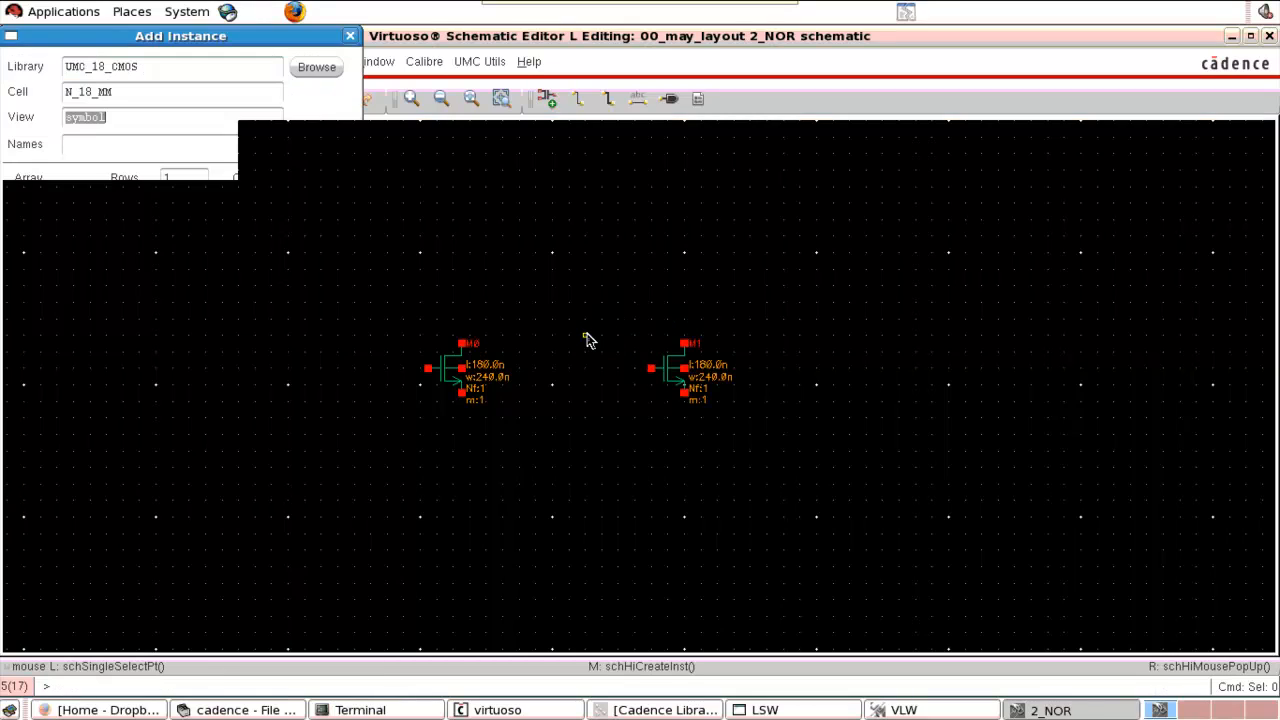
{"action": "left_click", "coordinate": [66, 91]}
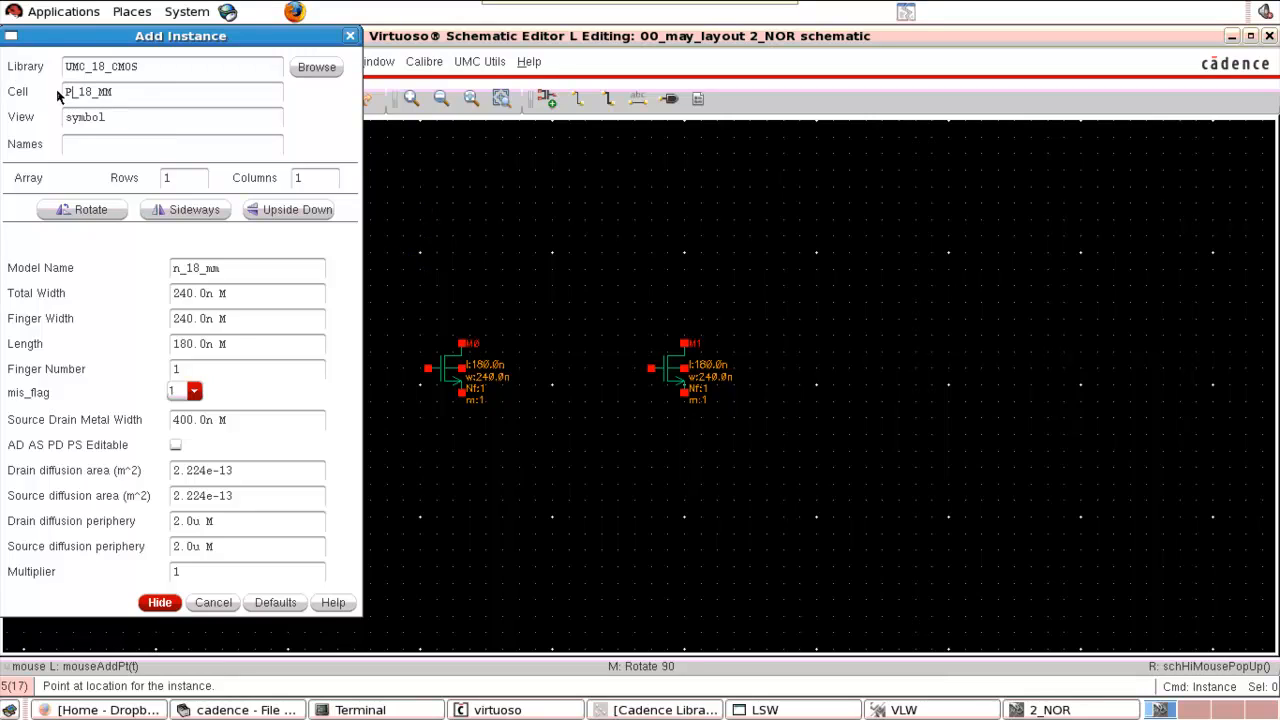
{"action": "left_click", "coordinate": [166, 116]}
{"action": "left_click", "coordinate": [182, 293]}
{"action": "type", "text": "48"}
{"action": "left_click", "coordinate": [159, 603]}
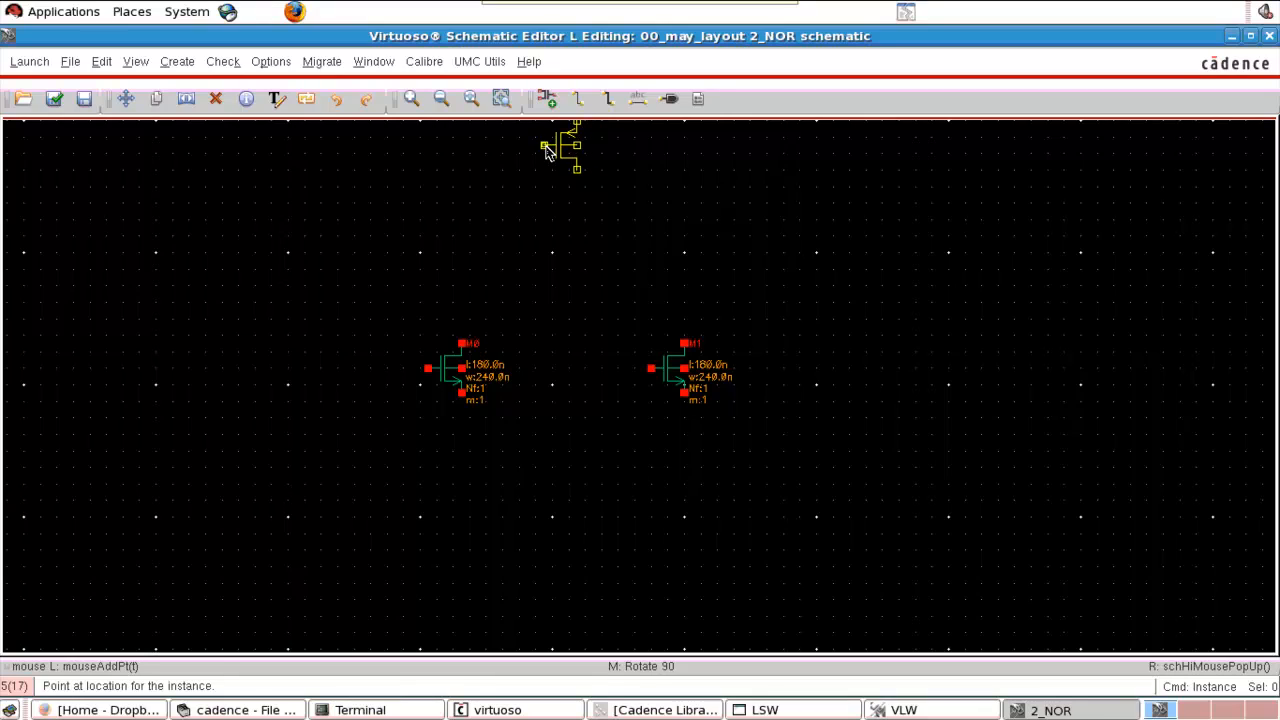
{"action": "left_click", "coordinate": [546, 150]}
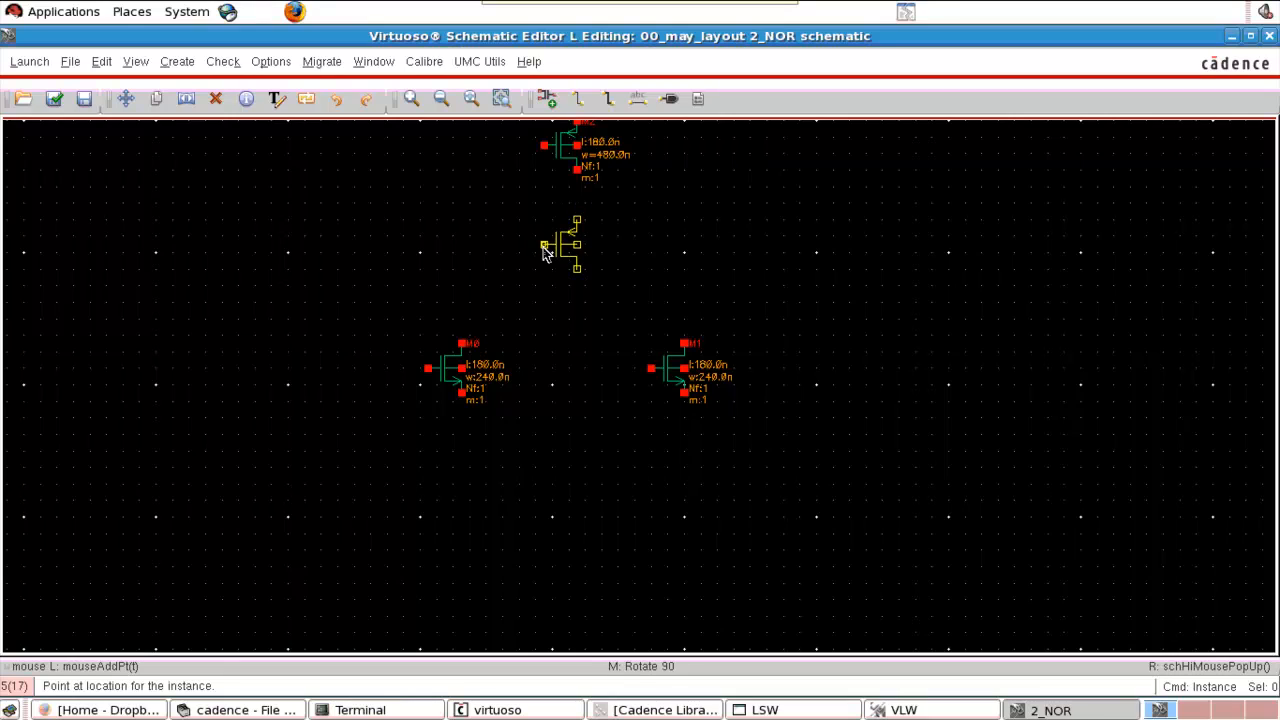
{"action": "left_click", "coordinate": [545, 249]}
{"action": "key", "text": "Escape"}
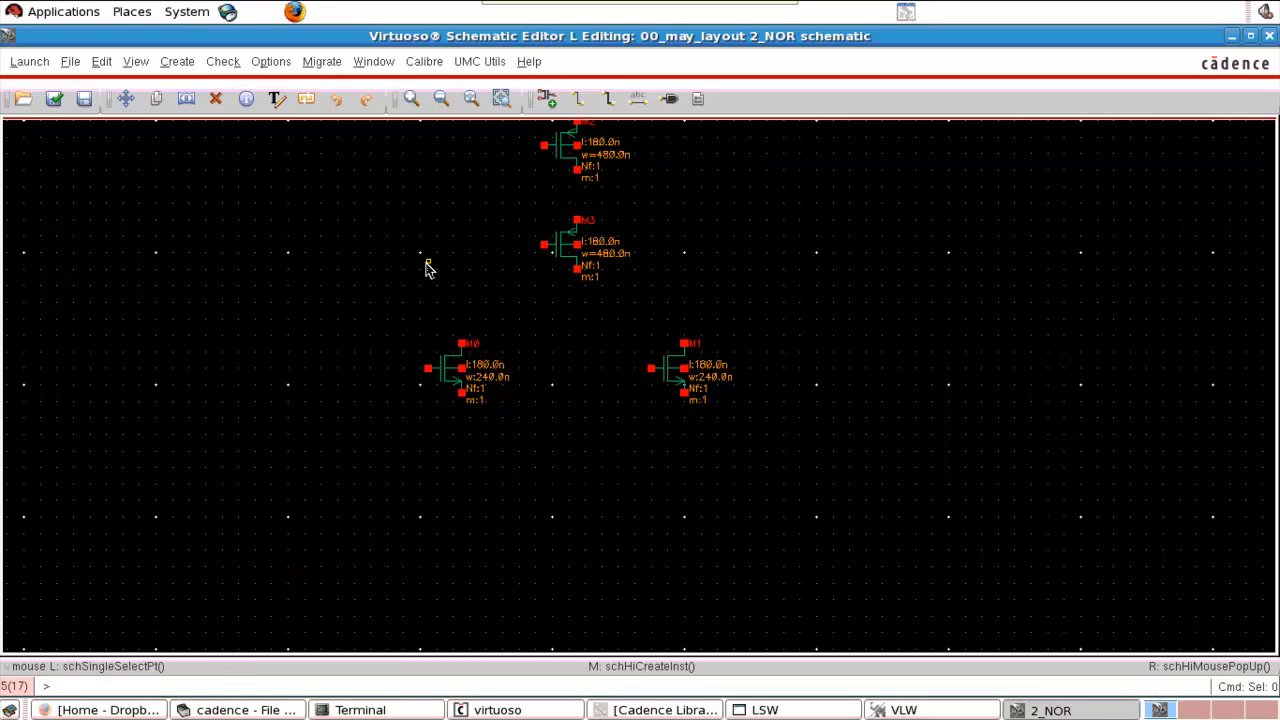
Add an inputOutput pin named vdd directly above the upper PMOS transistor.
{"action": "key", "text": "f"}
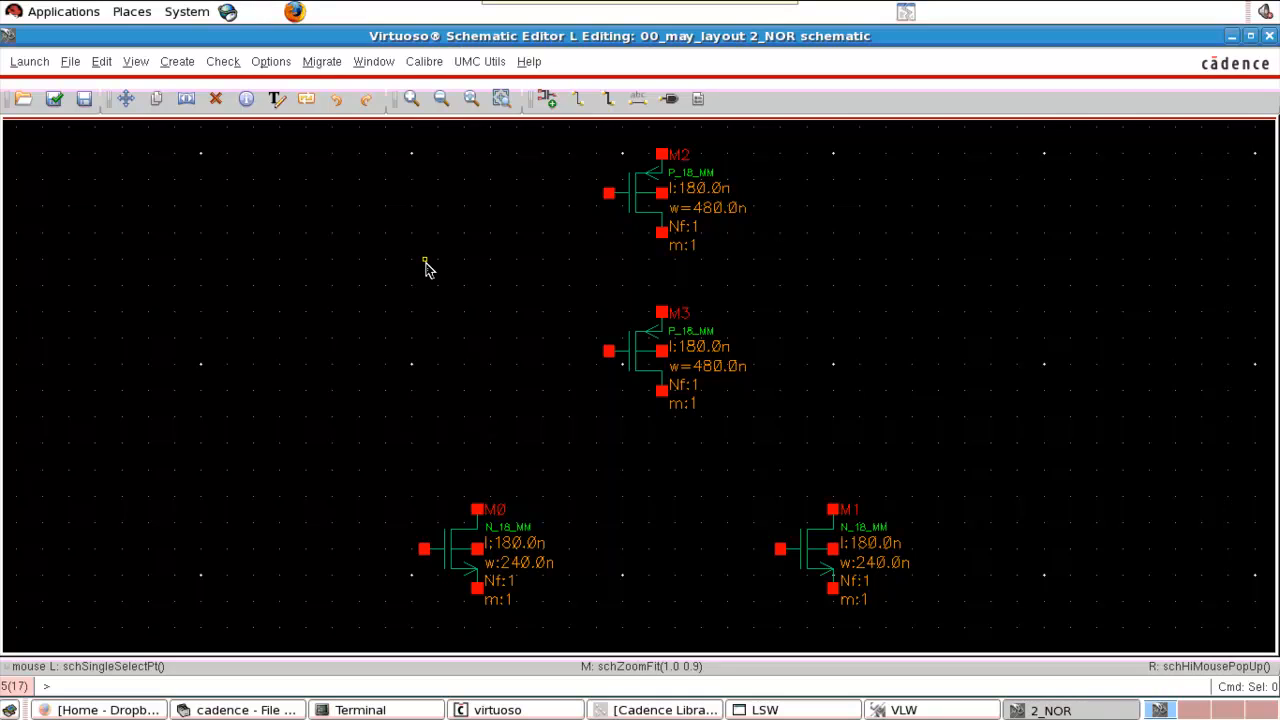
{"action": "key", "text": "l"}
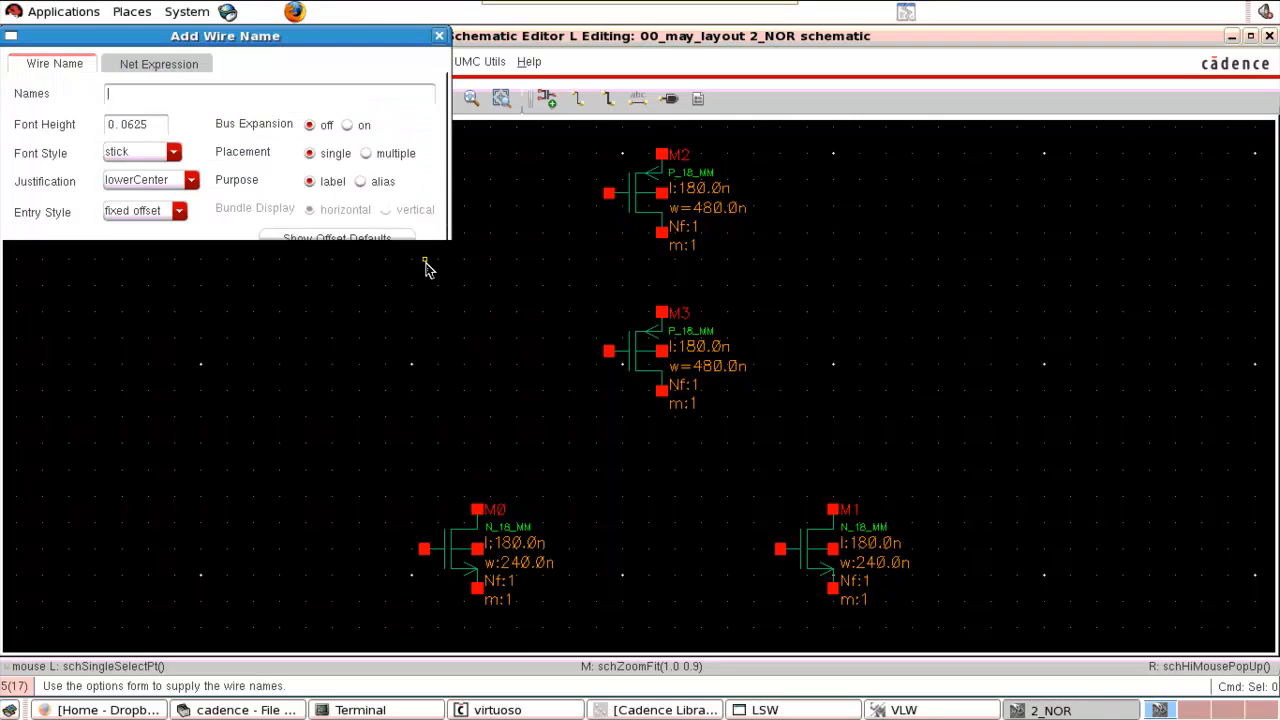
{"action": "left_click", "coordinate": [439, 36]}
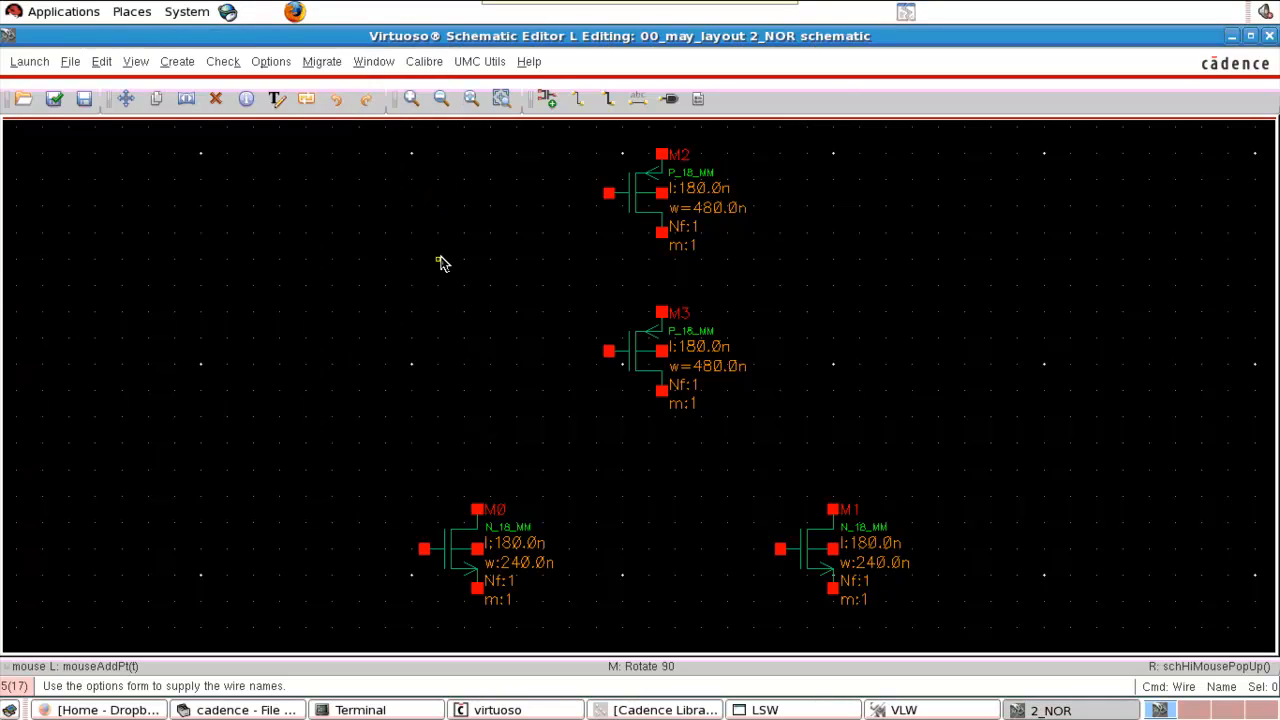
{"action": "key", "text": "p"}
{"action": "left_click", "coordinate": [150, 100]}
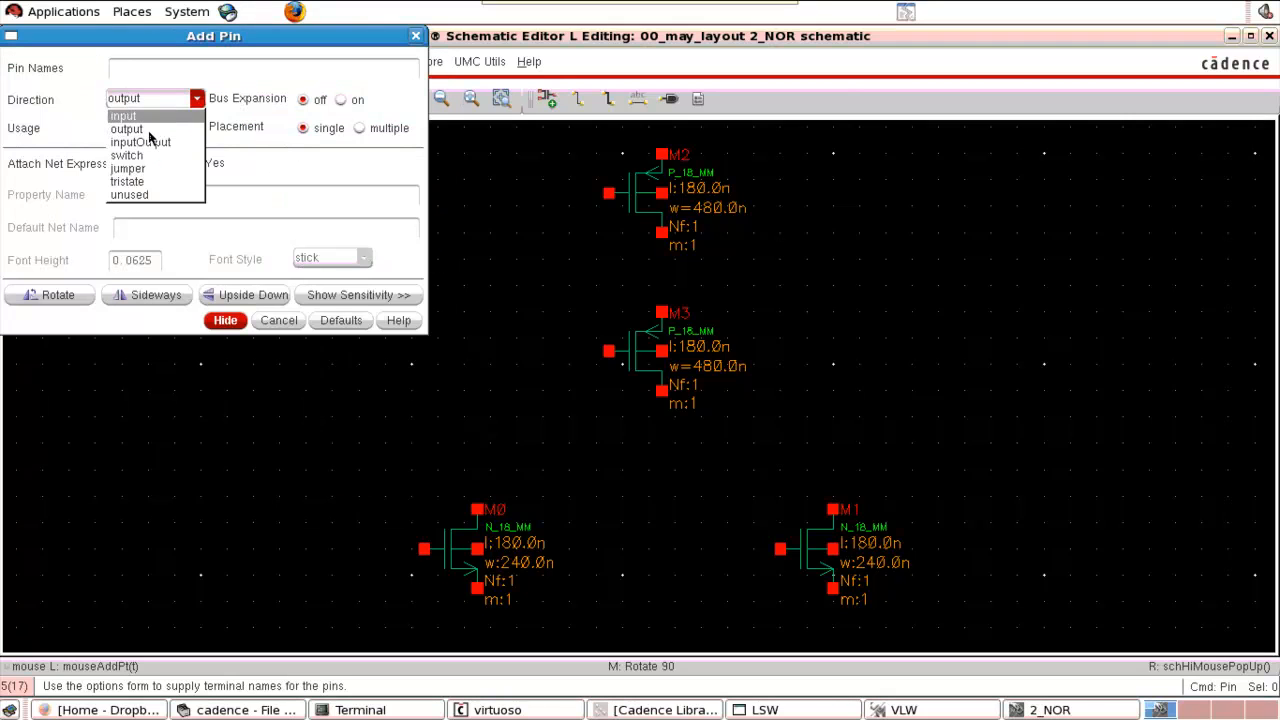
{"action": "left_click", "coordinate": [150, 141]}
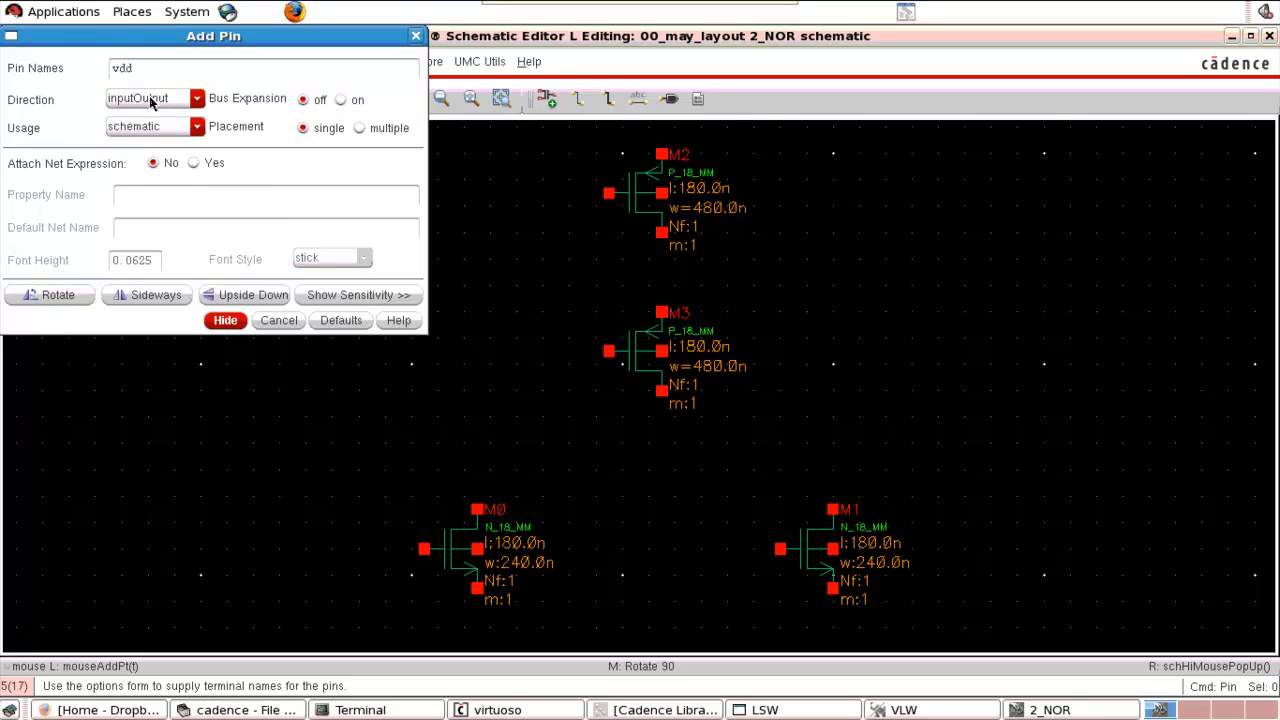
{"action": "left_click", "coordinate": [225, 320]}
{"action": "scroll", "coordinate": [665, 260], "scroll_direction": "up", "scroll_amount": 5}
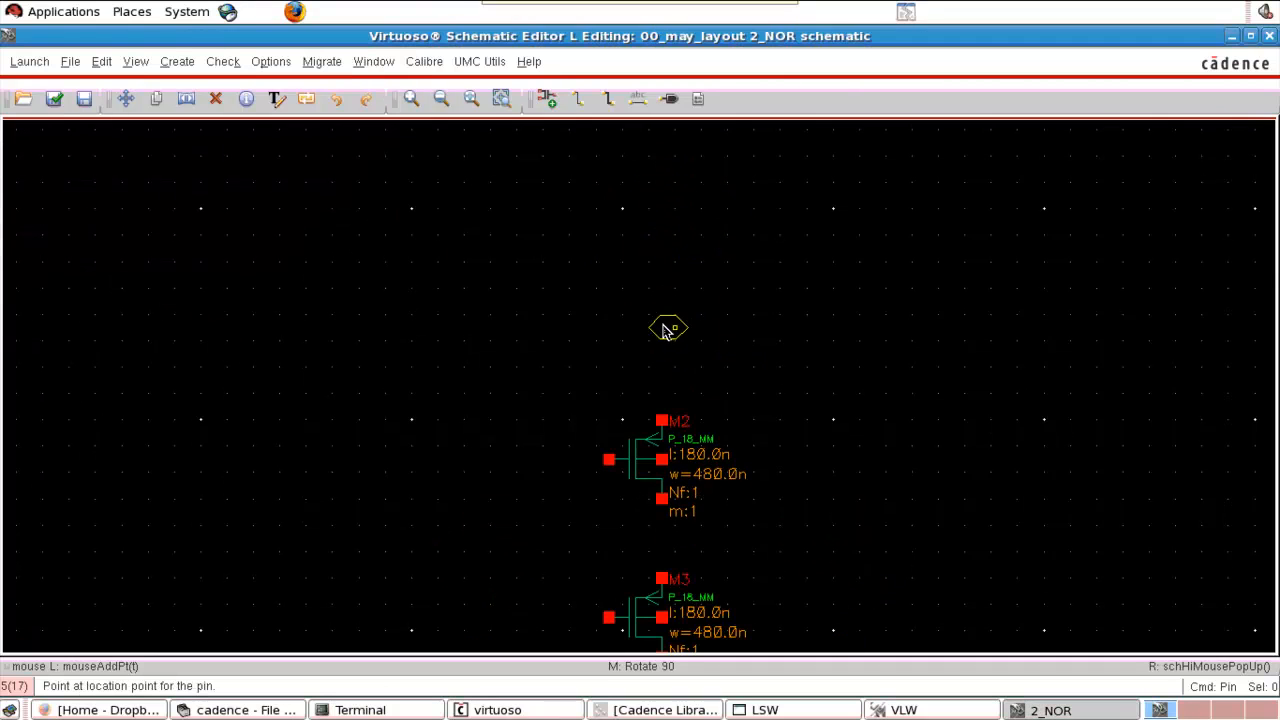
{"action": "left_click", "coordinate": [661, 330]}
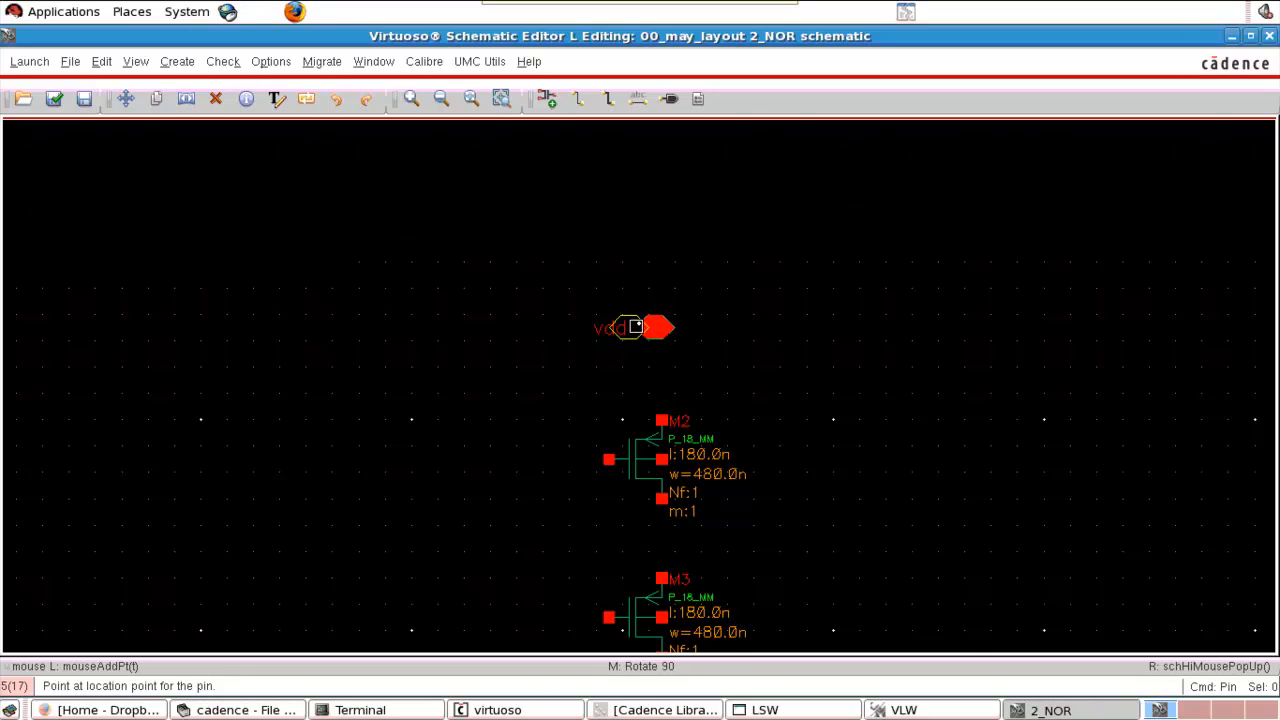
Place the inputOutput pin named gnd below and midway between the two NMOS transistors.
{"action": "key", "text": "f"}
{"action": "scroll", "coordinate": [663, 563], "scroll_direction": "down", "scroll_amount": 3}
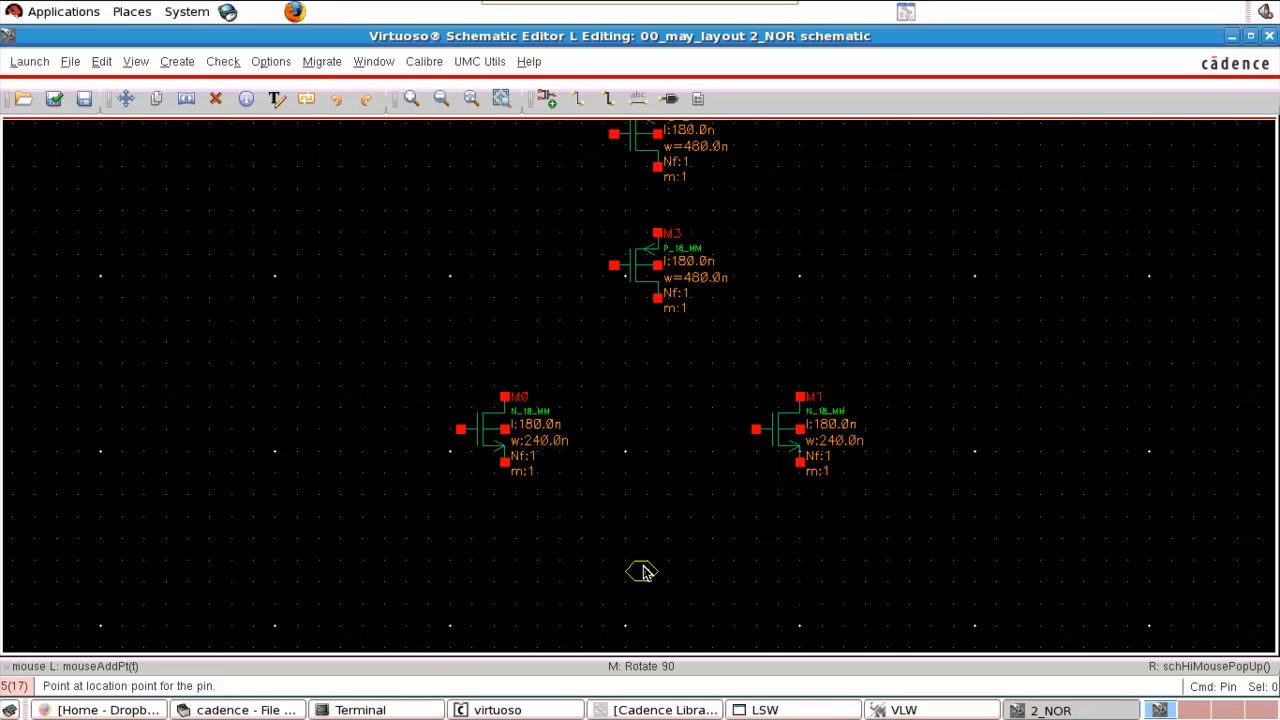
{"action": "left_click", "coordinate": [645, 568]}
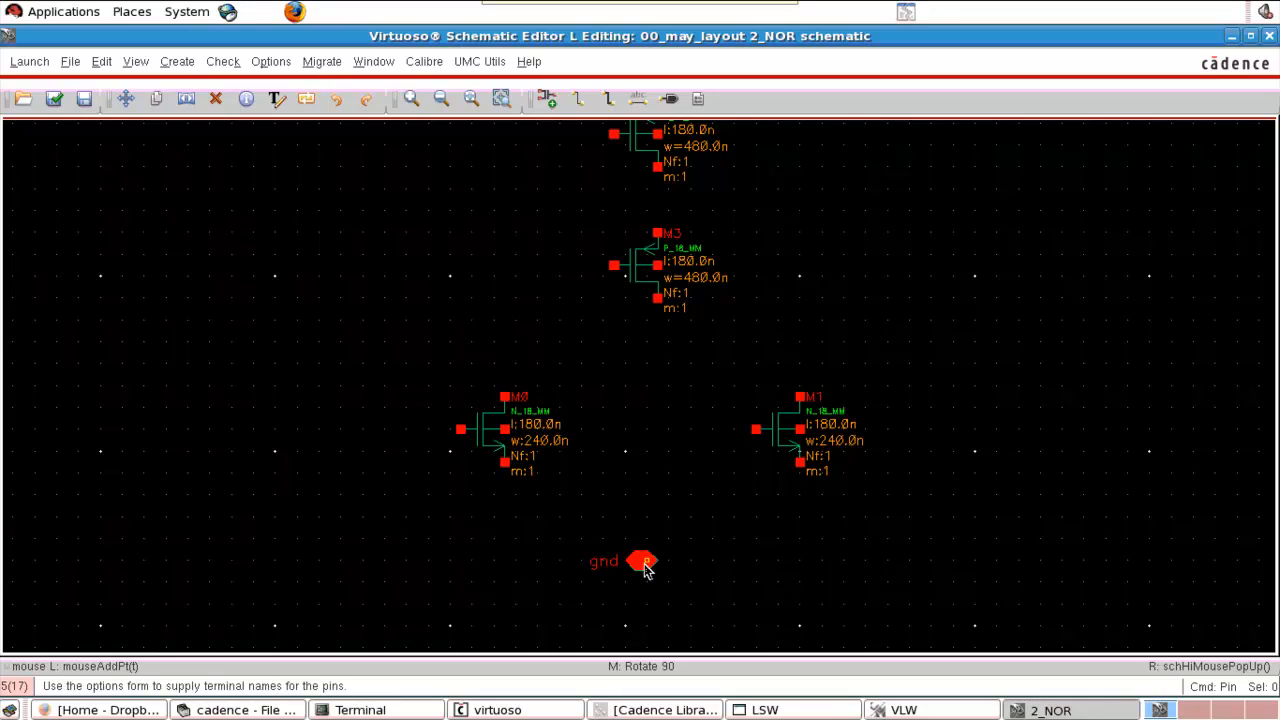
{"action": "key", "text": "Escape"}
Wire the upper PMOS drain to the lower PMOS source, and the upper PMOS source to the vdd pin.
{"action": "key", "text": "f"}
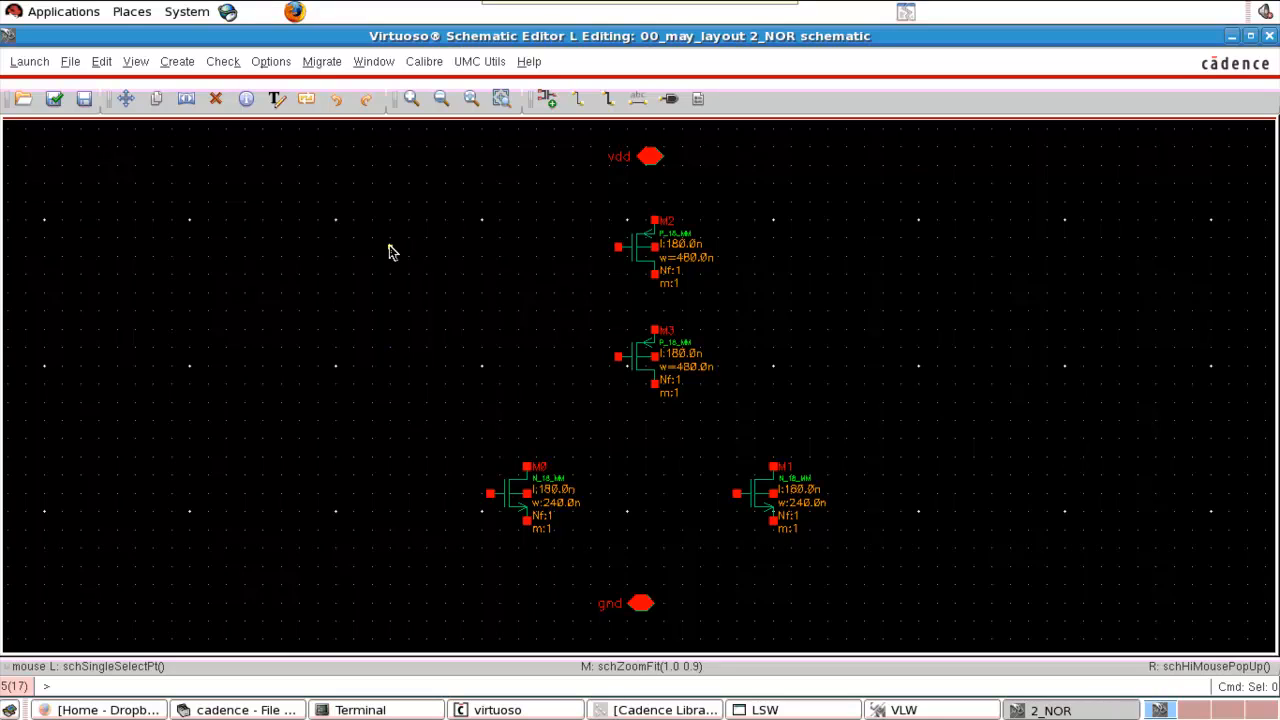
{"action": "key", "text": "w"}
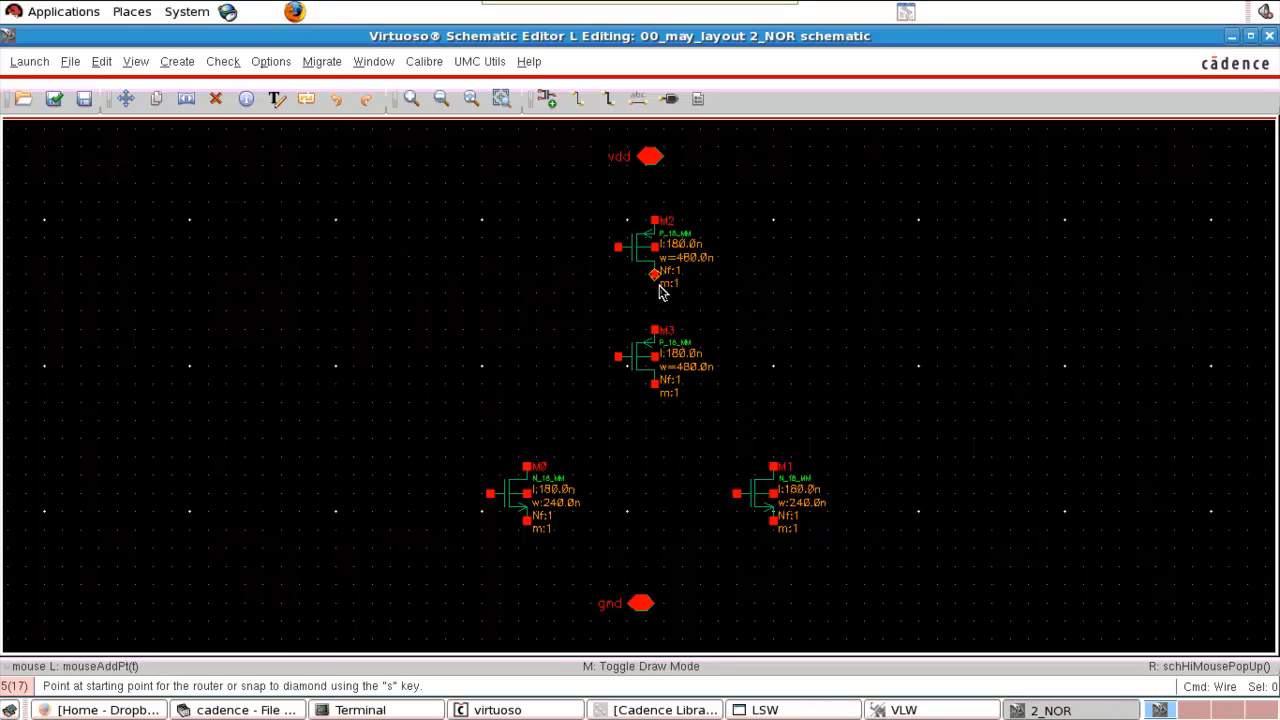
{"action": "left_click", "coordinate": [655, 298]}
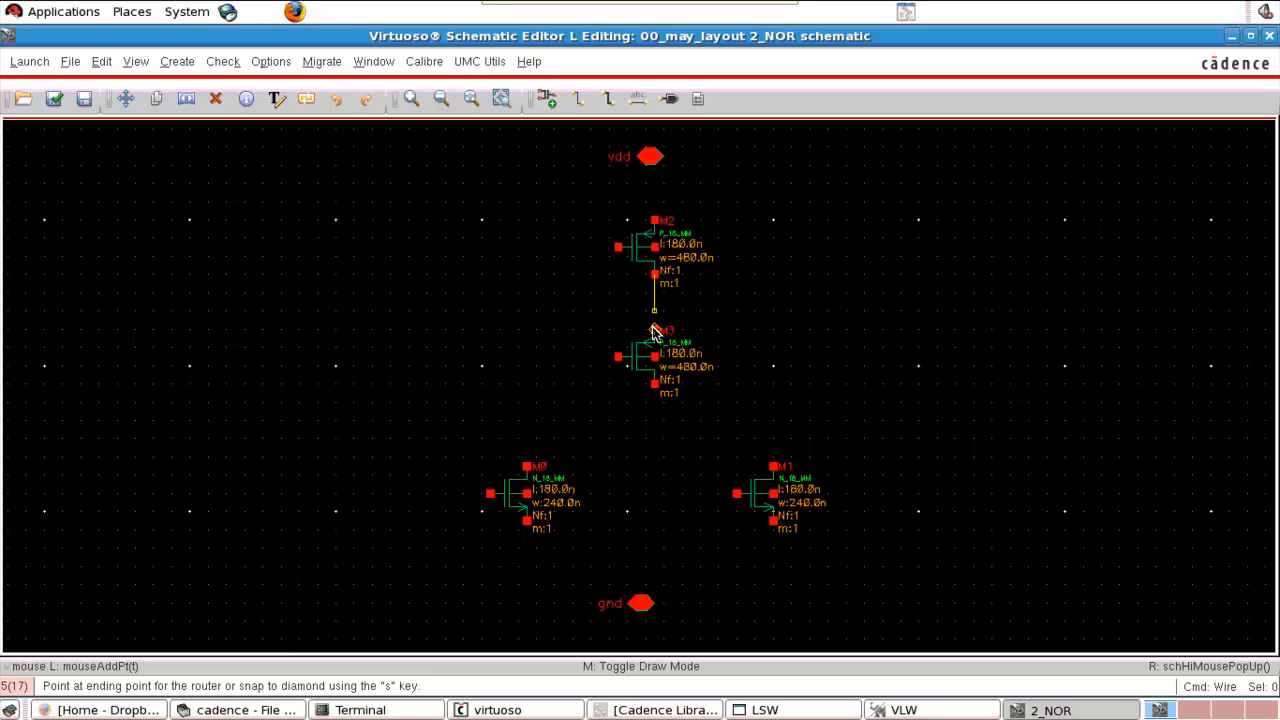
{"action": "left_click", "coordinate": [654, 331]}
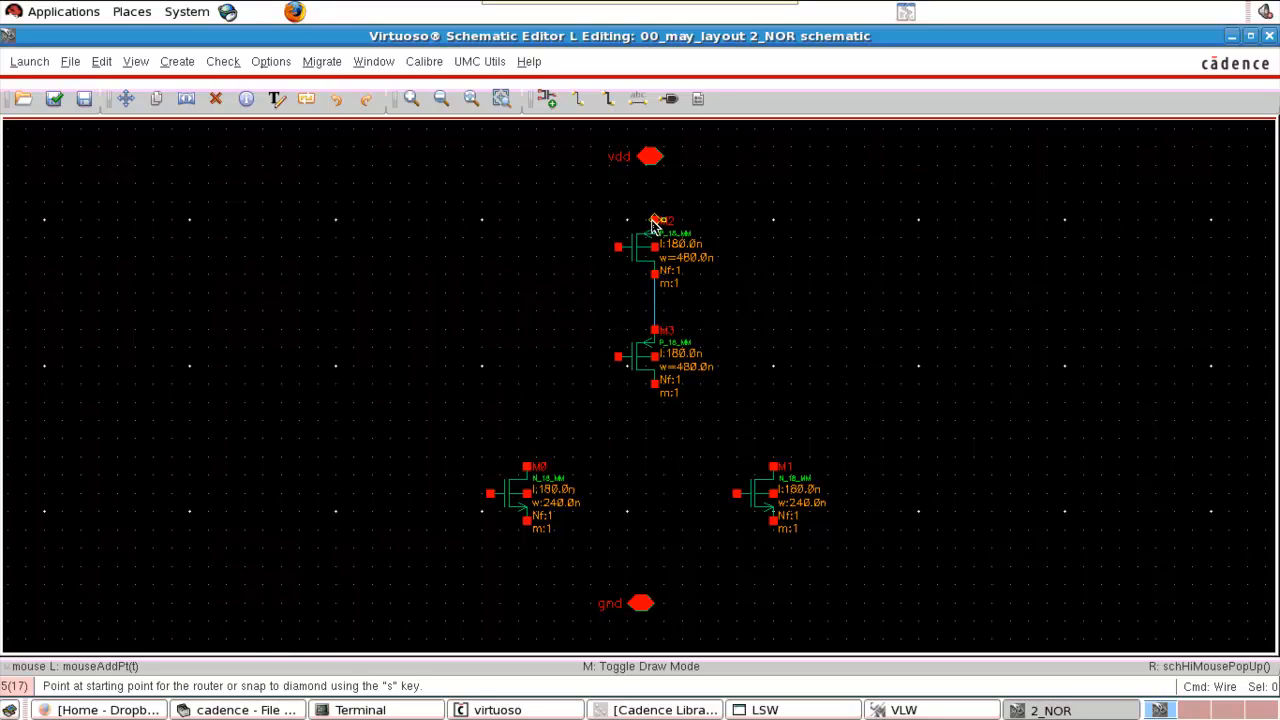
{"action": "left_click", "coordinate": [654, 220]}
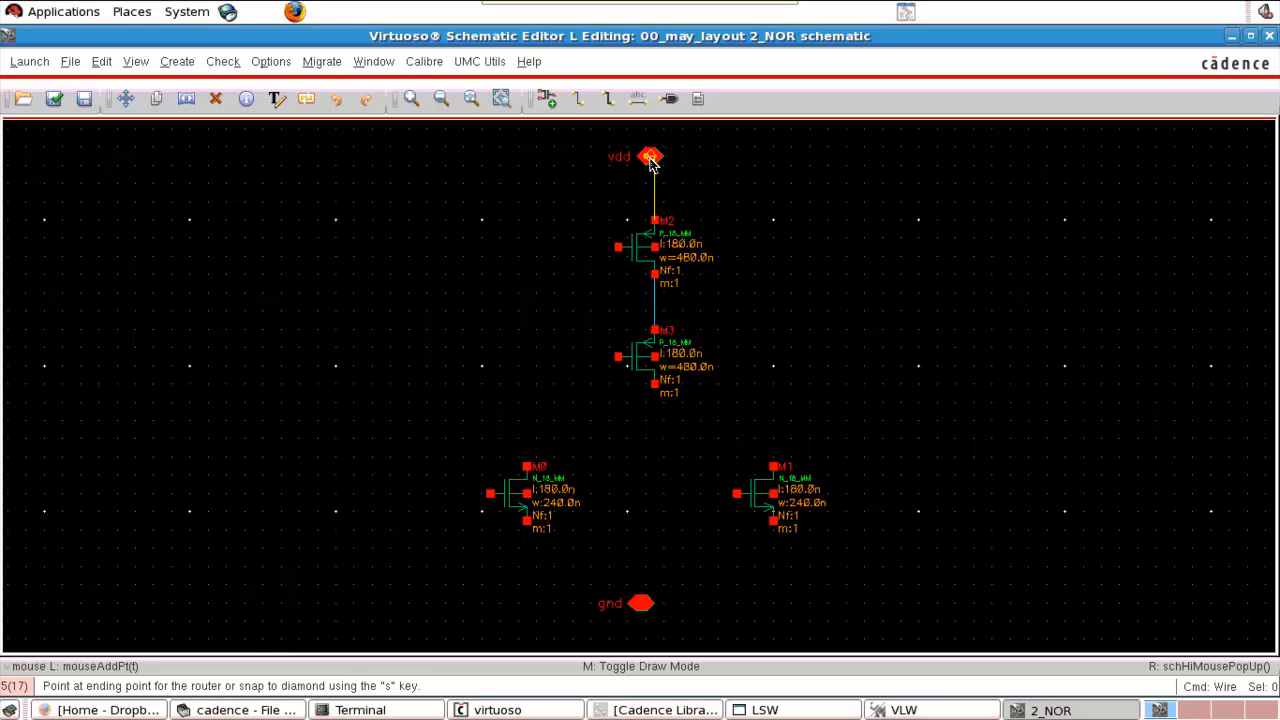
{"action": "left_click", "coordinate": [650, 160]}
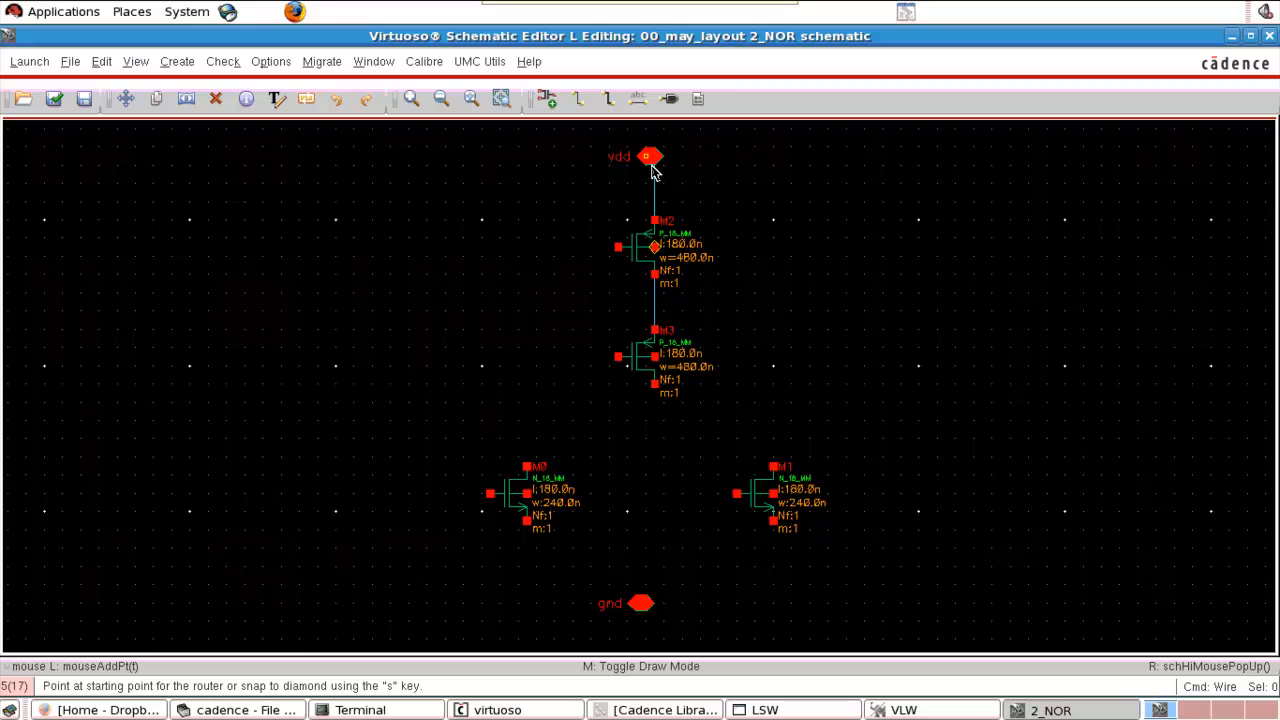
Wire the body terminals of both PMOS transistors to the vdd net along their outer side.
{"action": "left_click", "coordinate": [656, 248]}
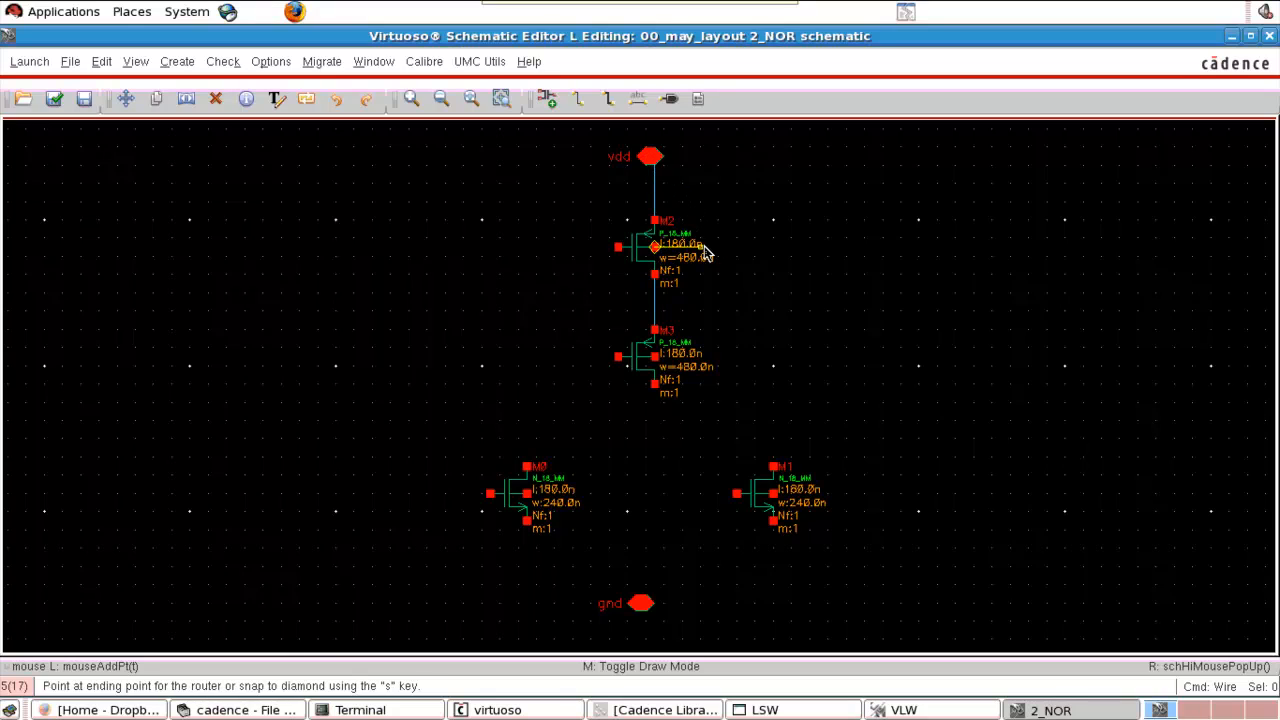
{"action": "left_click", "coordinate": [655, 185]}
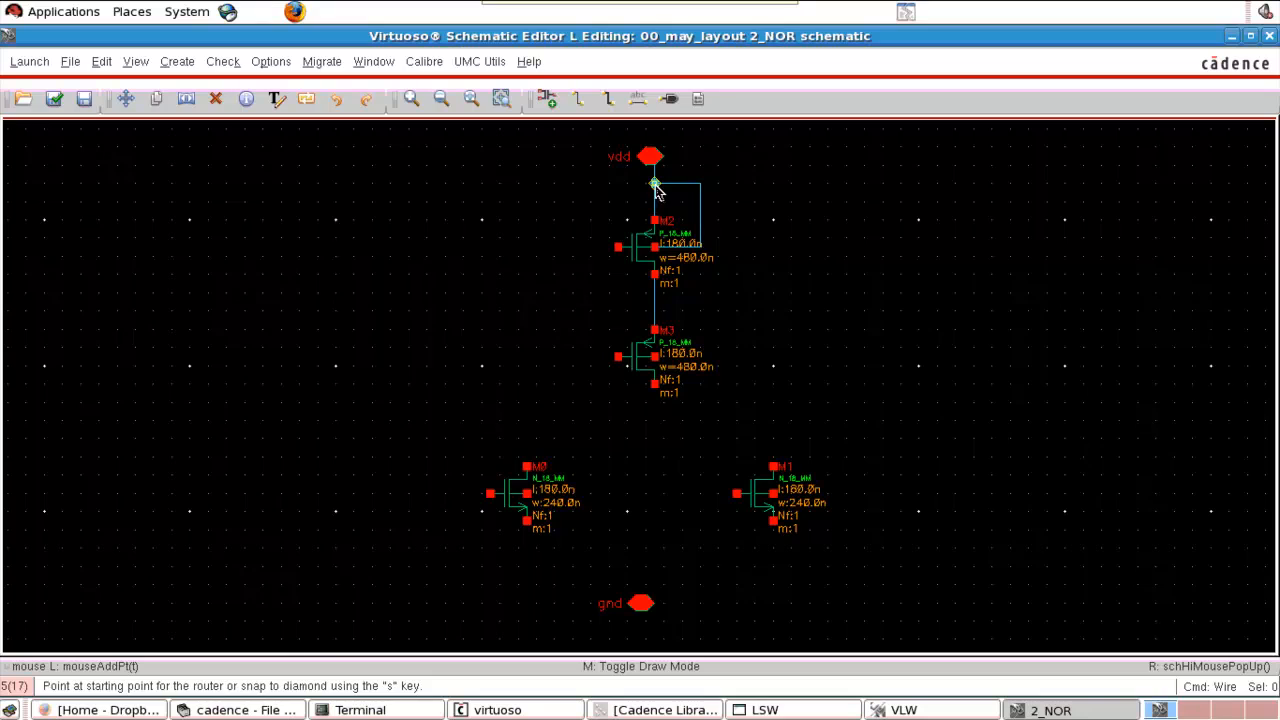
{"action": "left_click", "coordinate": [655, 357]}
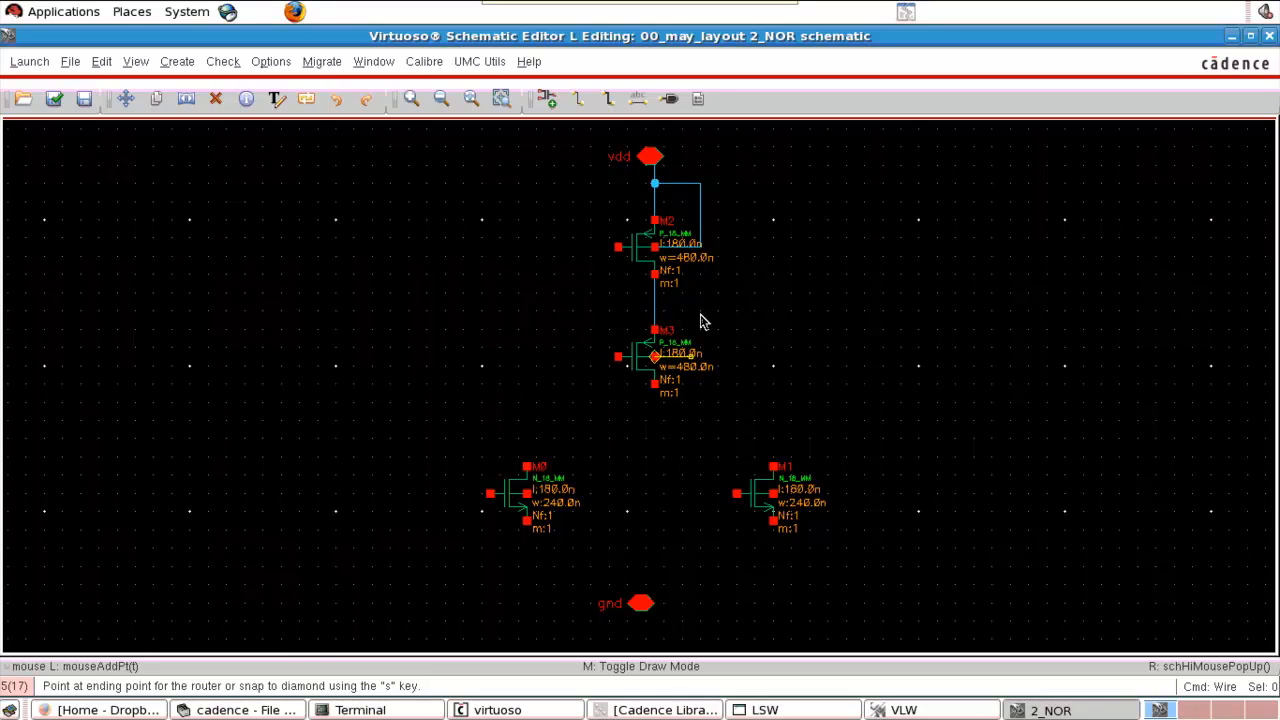
{"action": "left_click", "coordinate": [700, 248]}
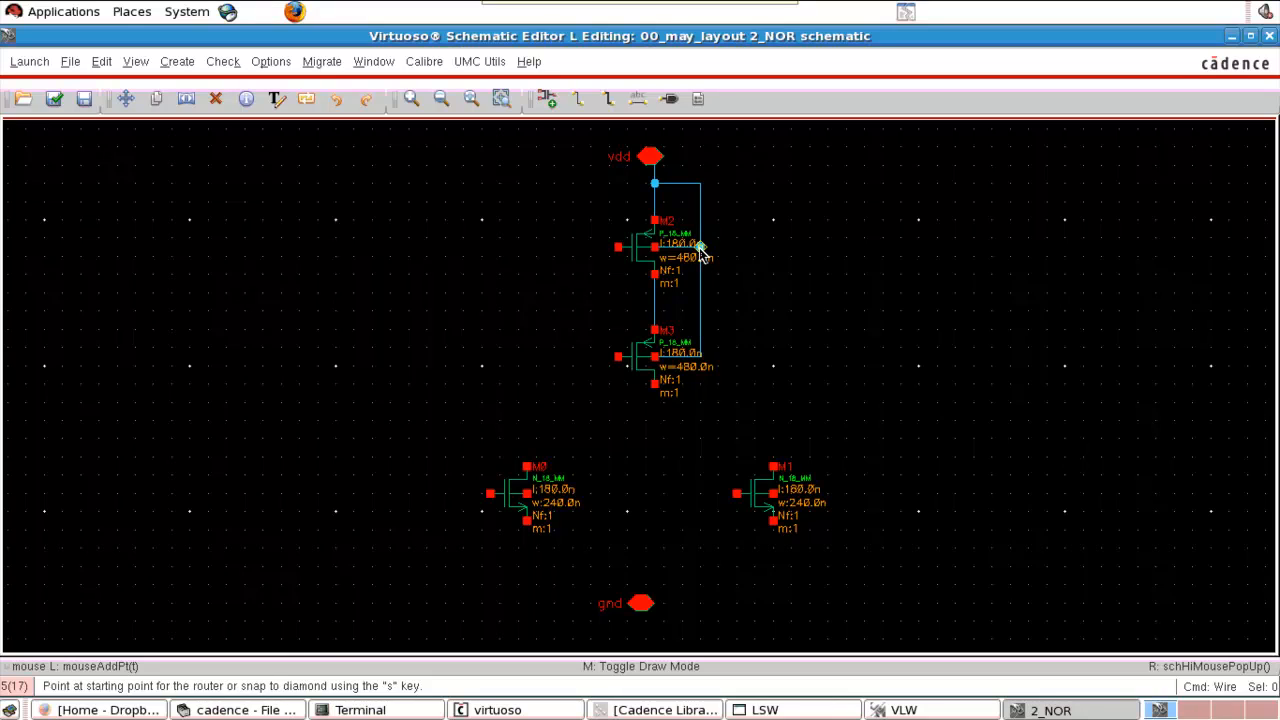
Wire the drains of the two NMOS transistors together and connect that net to the lower PMOS drain.
{"action": "left_click", "coordinate": [527, 467]}
{"action": "left_click", "coordinate": [529, 412]}
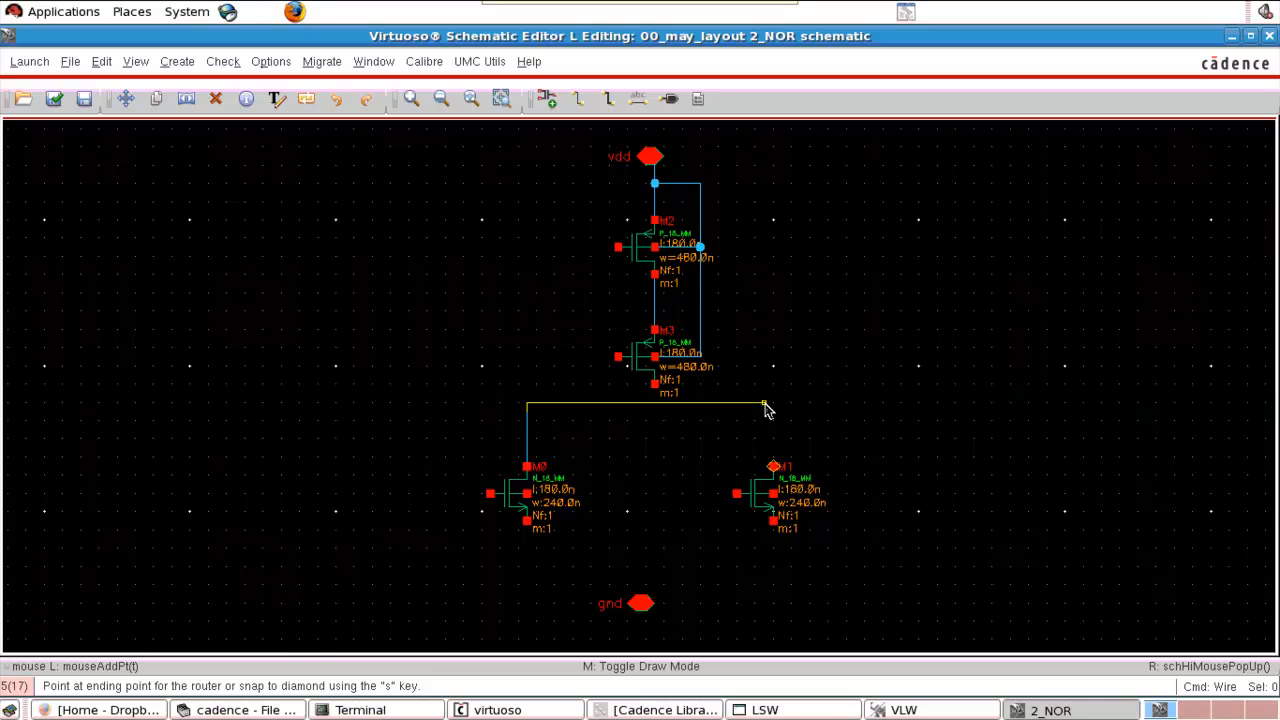
{"action": "left_click", "coordinate": [774, 465]}
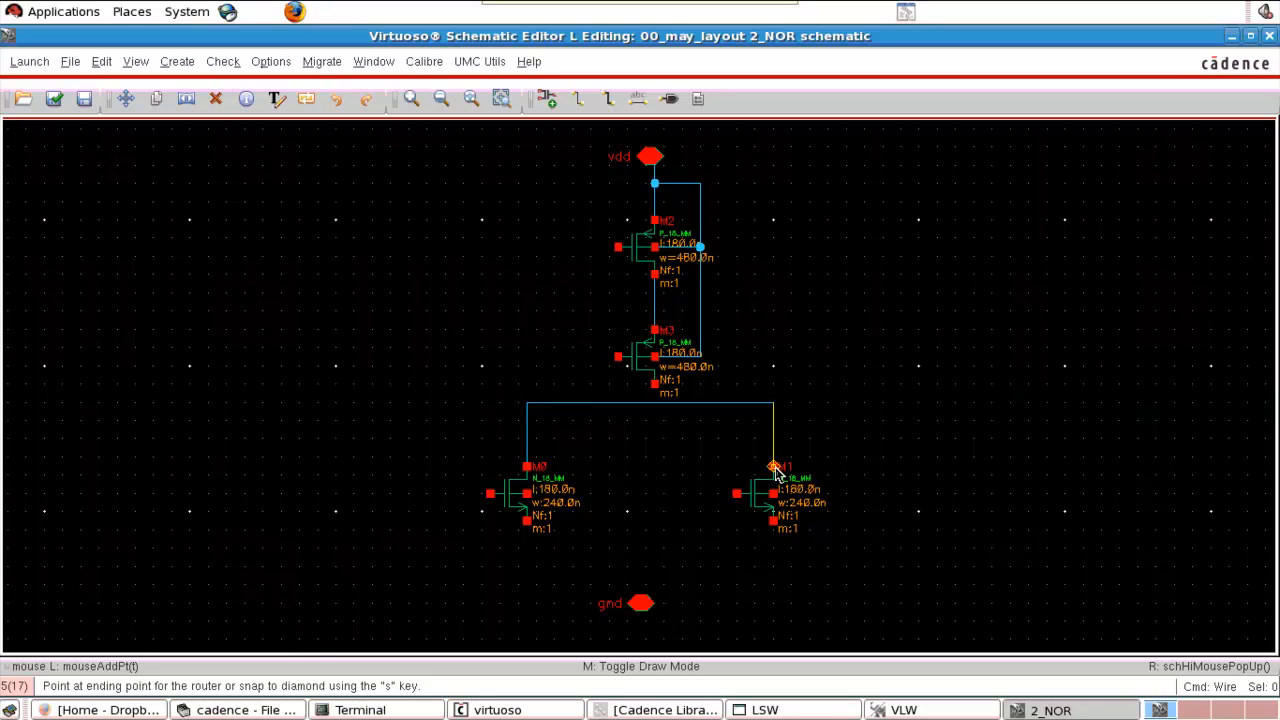
{"action": "left_click", "coordinate": [655, 405]}
{"action": "left_click", "coordinate": [655, 404]}
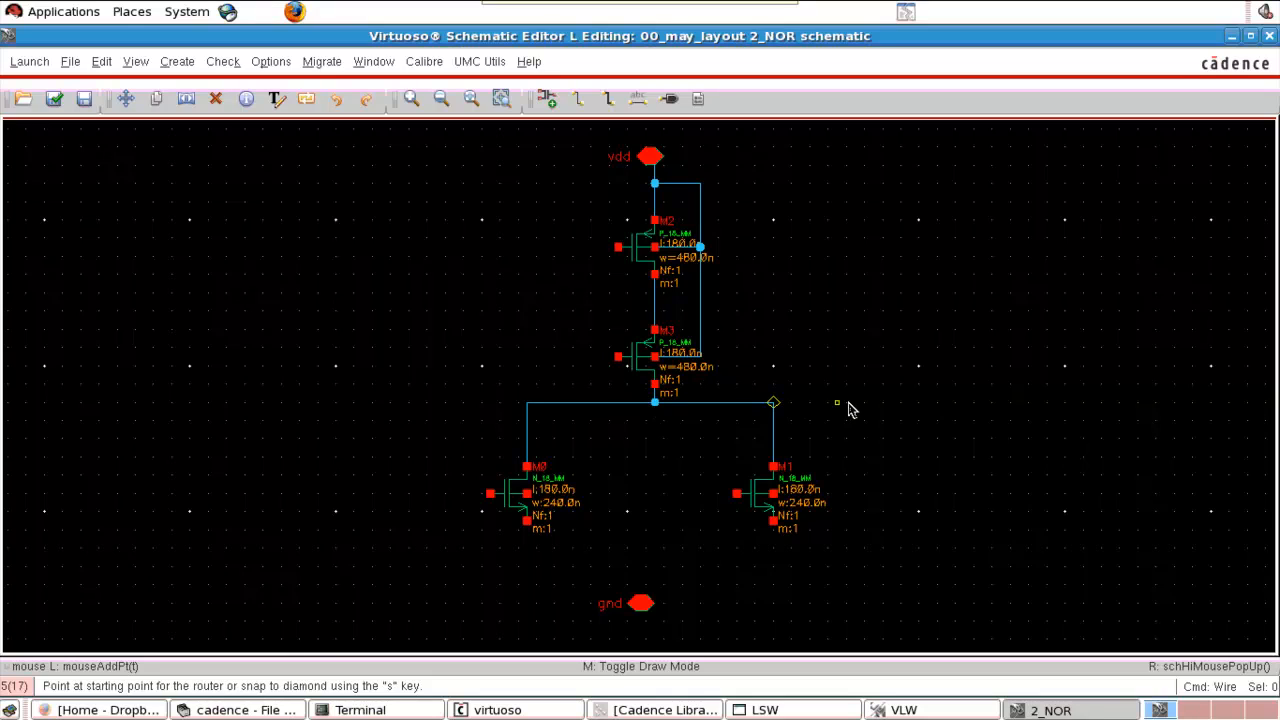
Extend the shared drain net with a short open output wire beyond the second NMOS transistor, away from the first.
{"action": "left_click", "coordinate": [773, 404]}
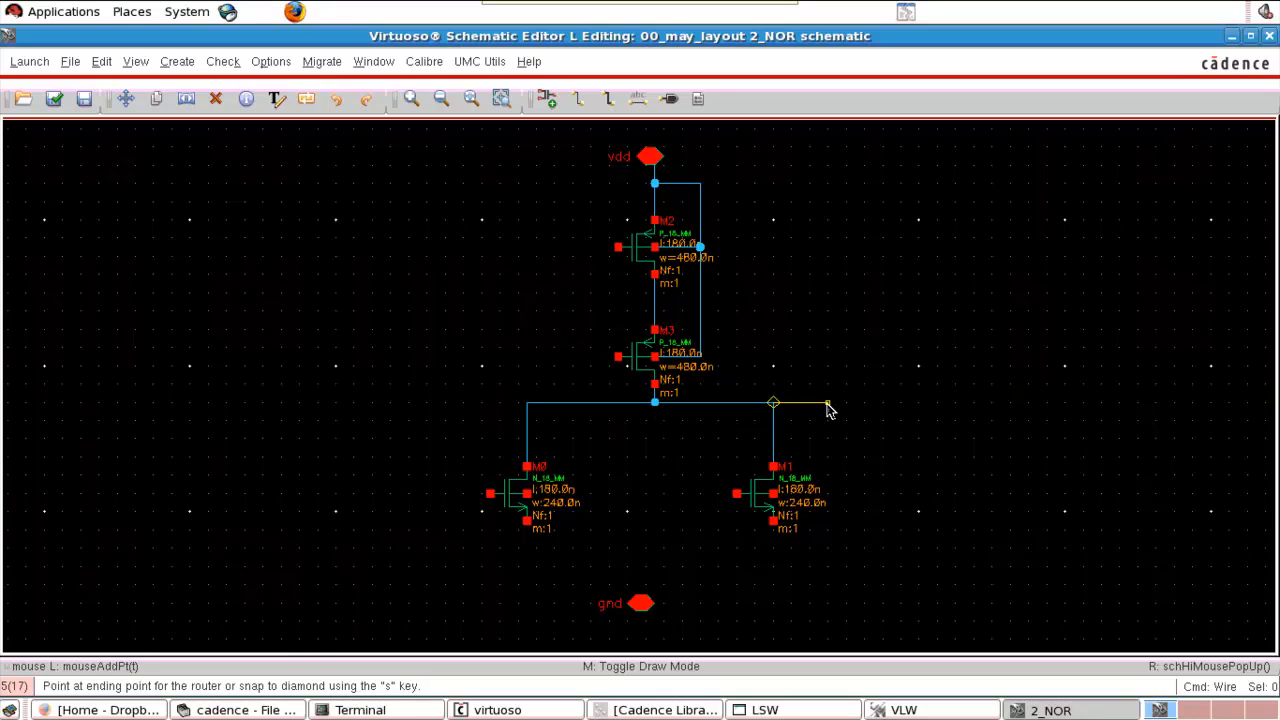
{"action": "left_click", "coordinate": [828, 405]}
{"action": "left_click", "coordinate": [827, 404]}
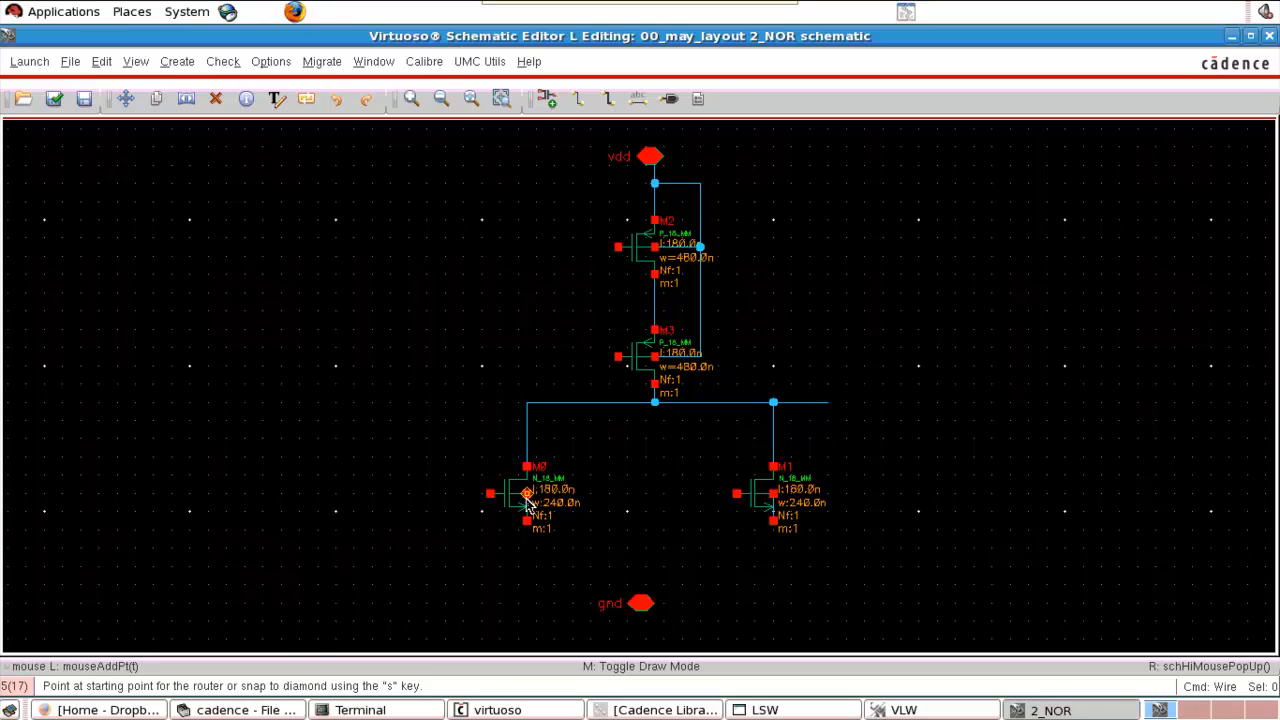
Wire the body terminal of NMOS transistor M0 to its source.
{"action": "left_click", "coordinate": [525, 500]}
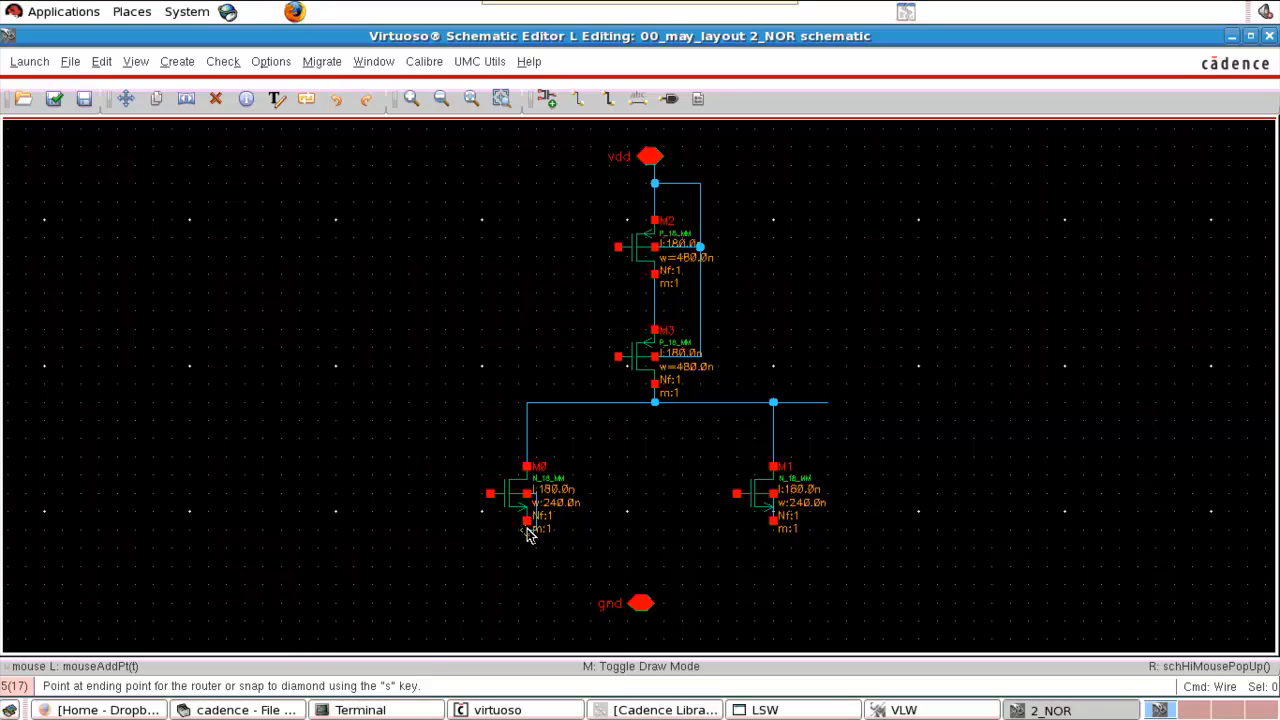
{"action": "key", "text": "Escape"}
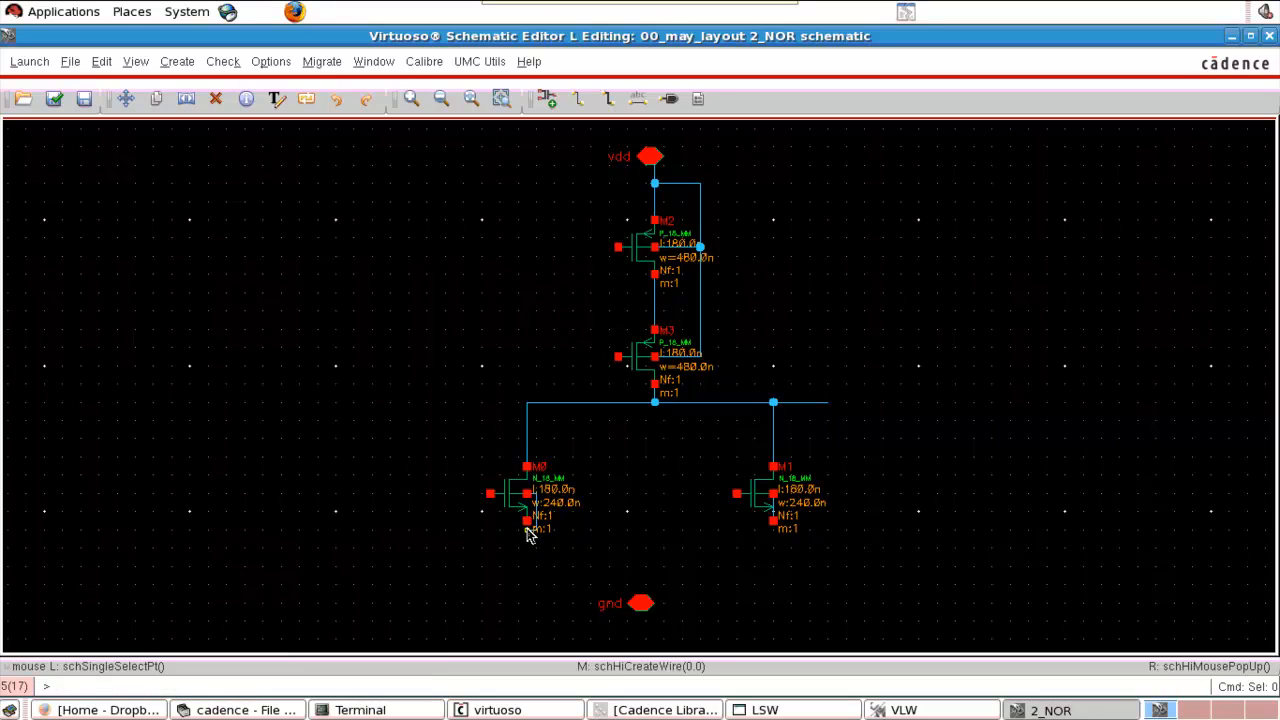
{"action": "key", "text": "w"}
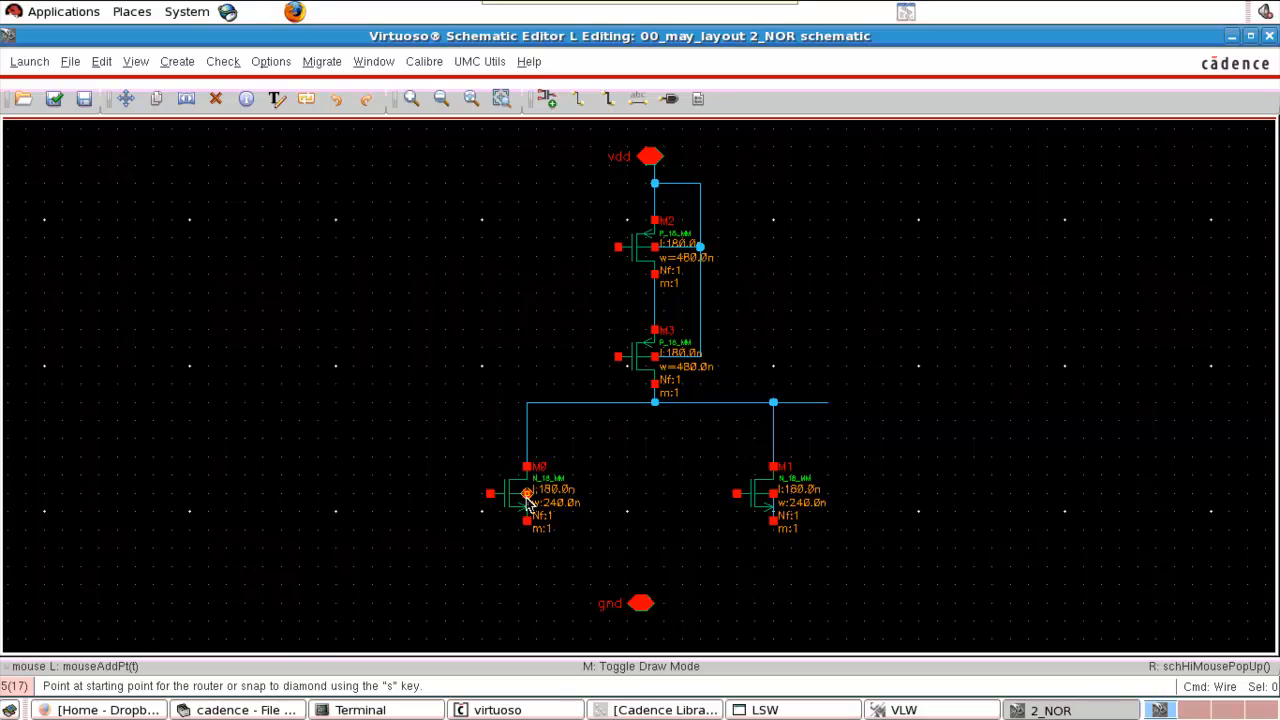
{"action": "left_click", "coordinate": [528, 508]}
{"action": "left_click", "coordinate": [528, 525]}
Wire the sources of both NMOS transistors together and connect that net to the gnd pin.
{"action": "left_click", "coordinate": [528, 528]}
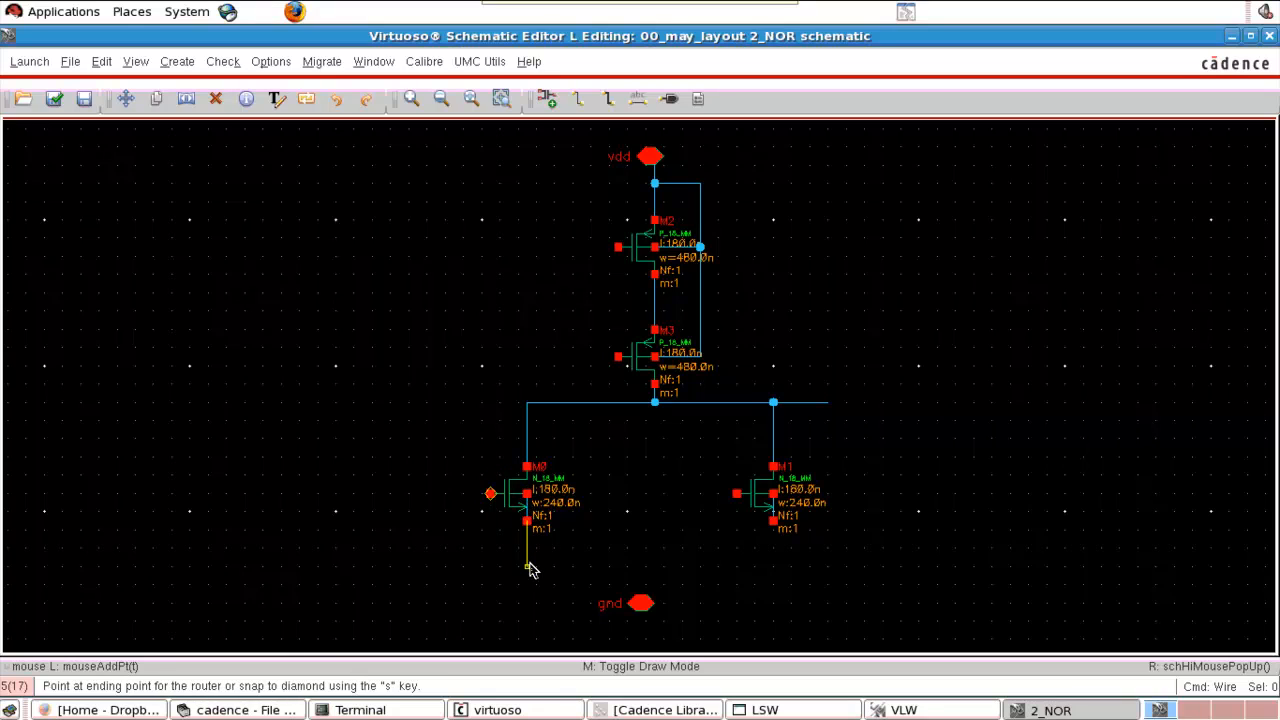
{"action": "left_click", "coordinate": [773, 575]}
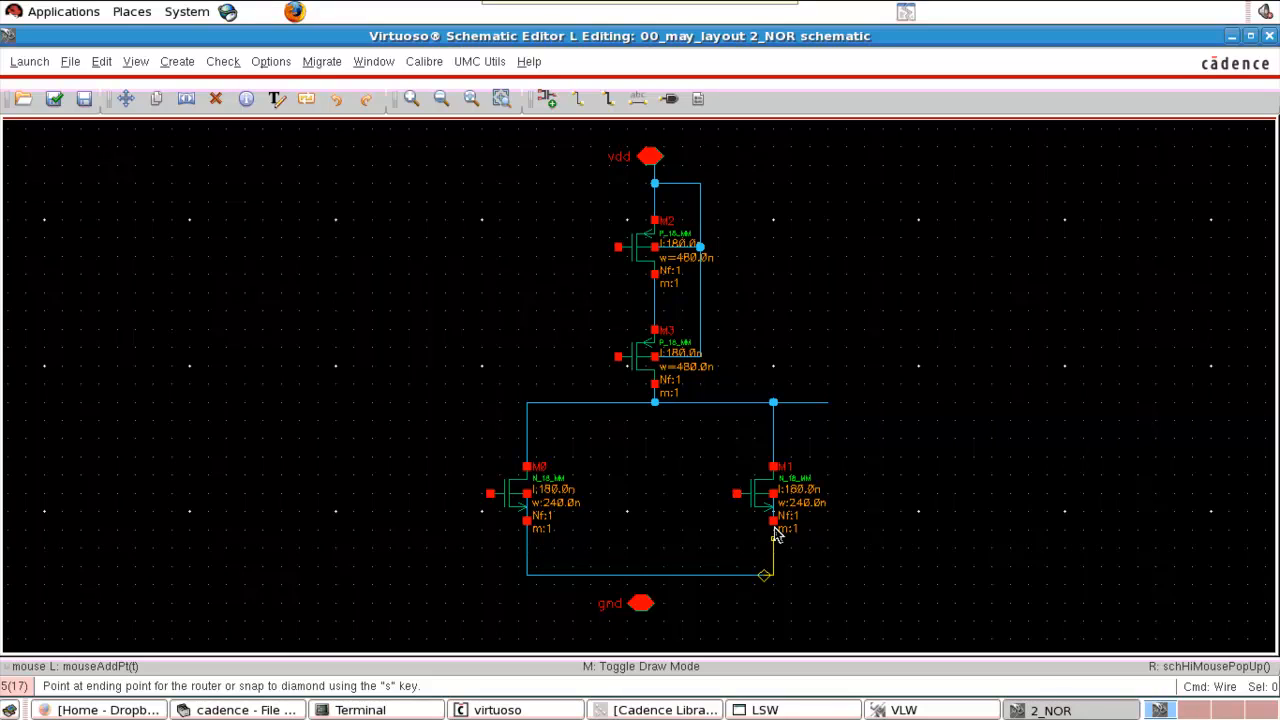
{"action": "left_click", "coordinate": [773, 523]}
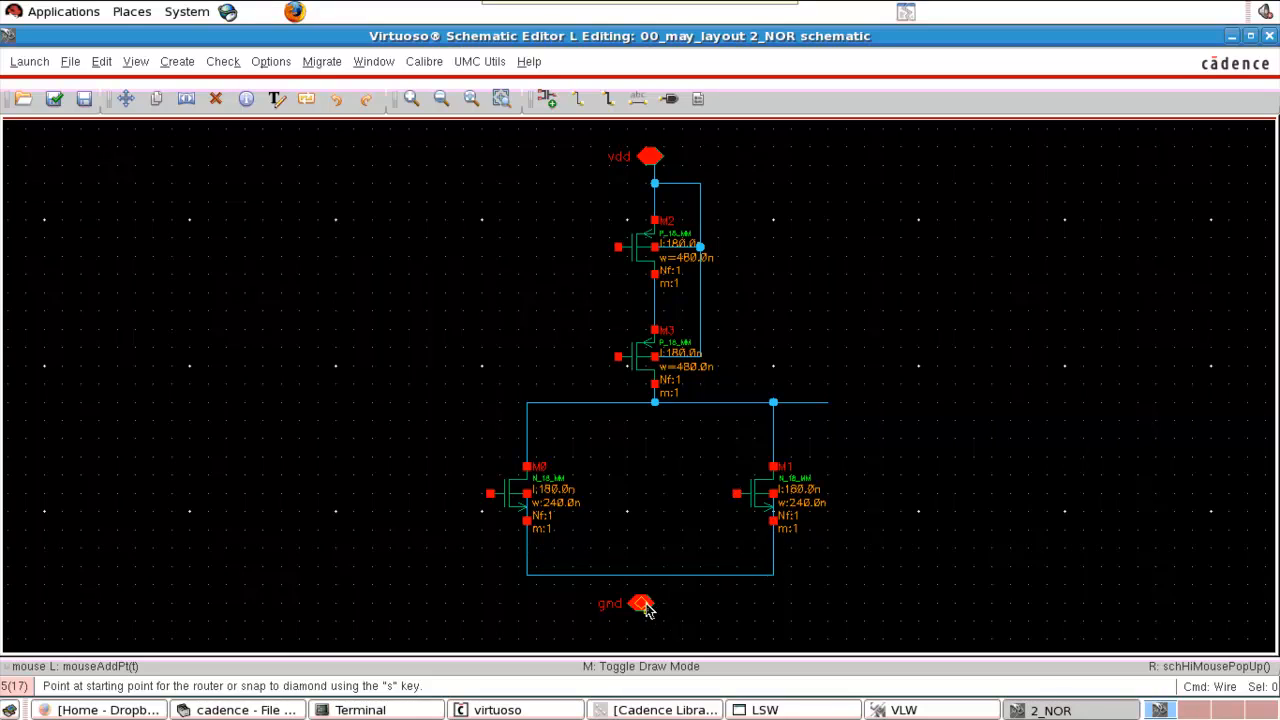
{"action": "left_click", "coordinate": [641, 602]}
{"action": "left_click", "coordinate": [645, 576]}
Draw a short open-ended wire outward from the gate of each of the four transistors.
{"action": "left_click", "coordinate": [618, 247]}
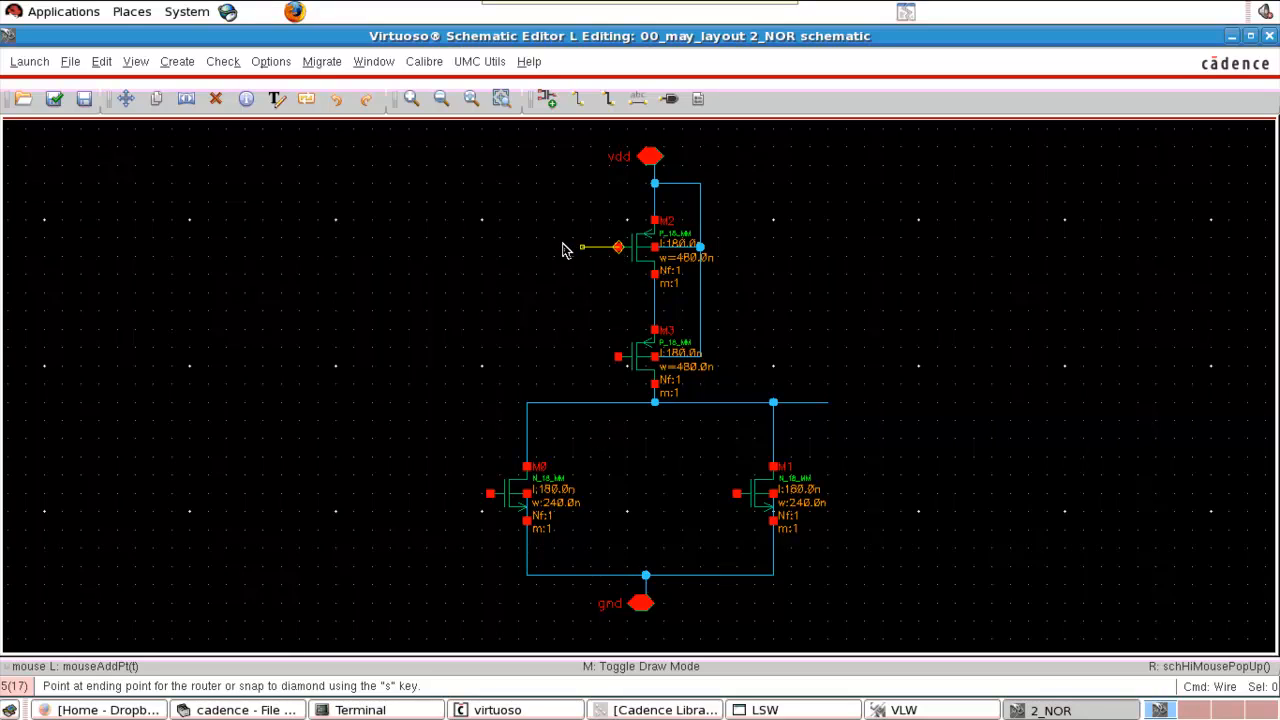
{"action": "double_click", "coordinate": [563, 246]}
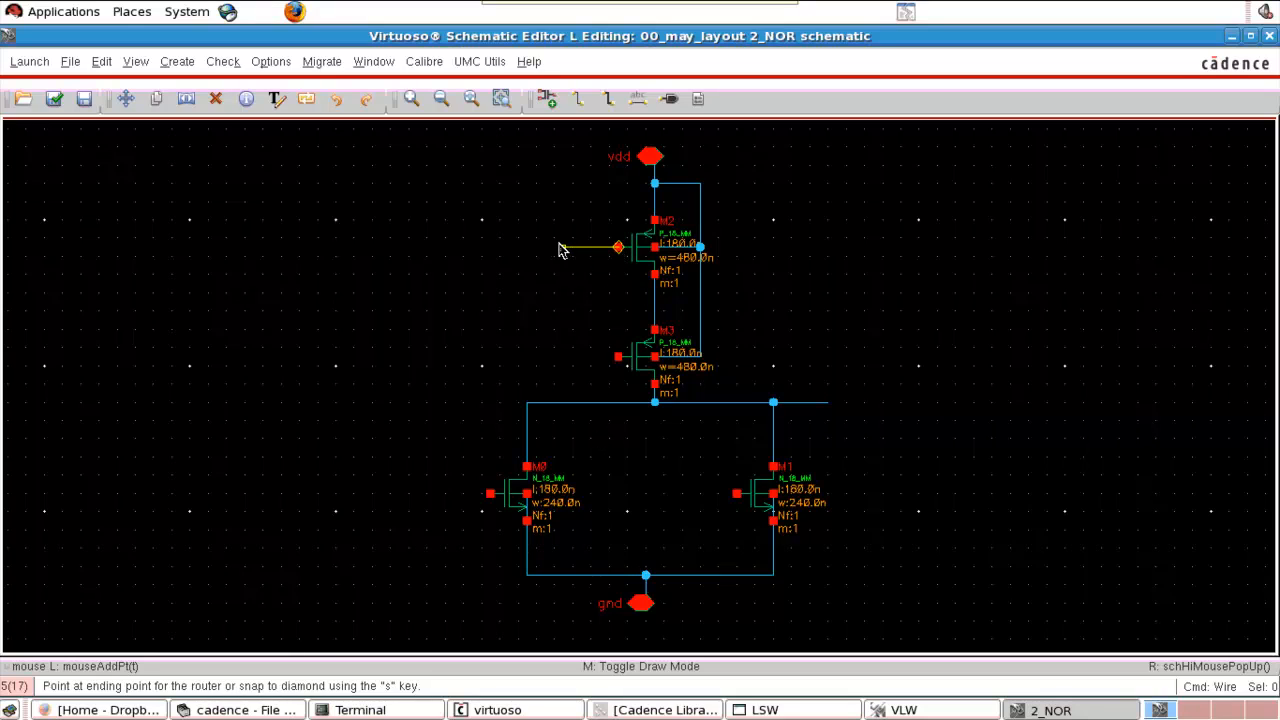
{"action": "left_click", "coordinate": [619, 357]}
{"action": "left_click", "coordinate": [556, 358]}
{"action": "left_click", "coordinate": [556, 358]}
{"action": "left_click", "coordinate": [490, 493]}
{"action": "double_click", "coordinate": [425, 500]}
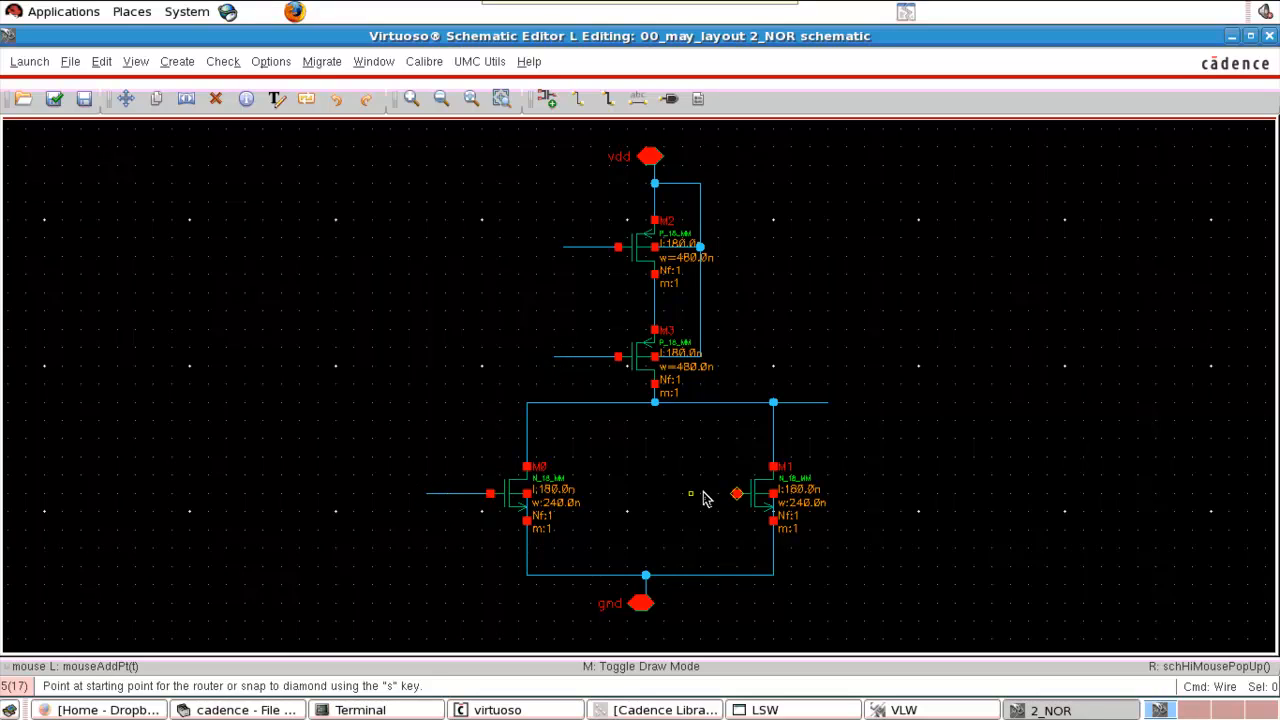
{"action": "left_click", "coordinate": [659, 503]}
{"action": "double_click", "coordinate": [661, 501]}
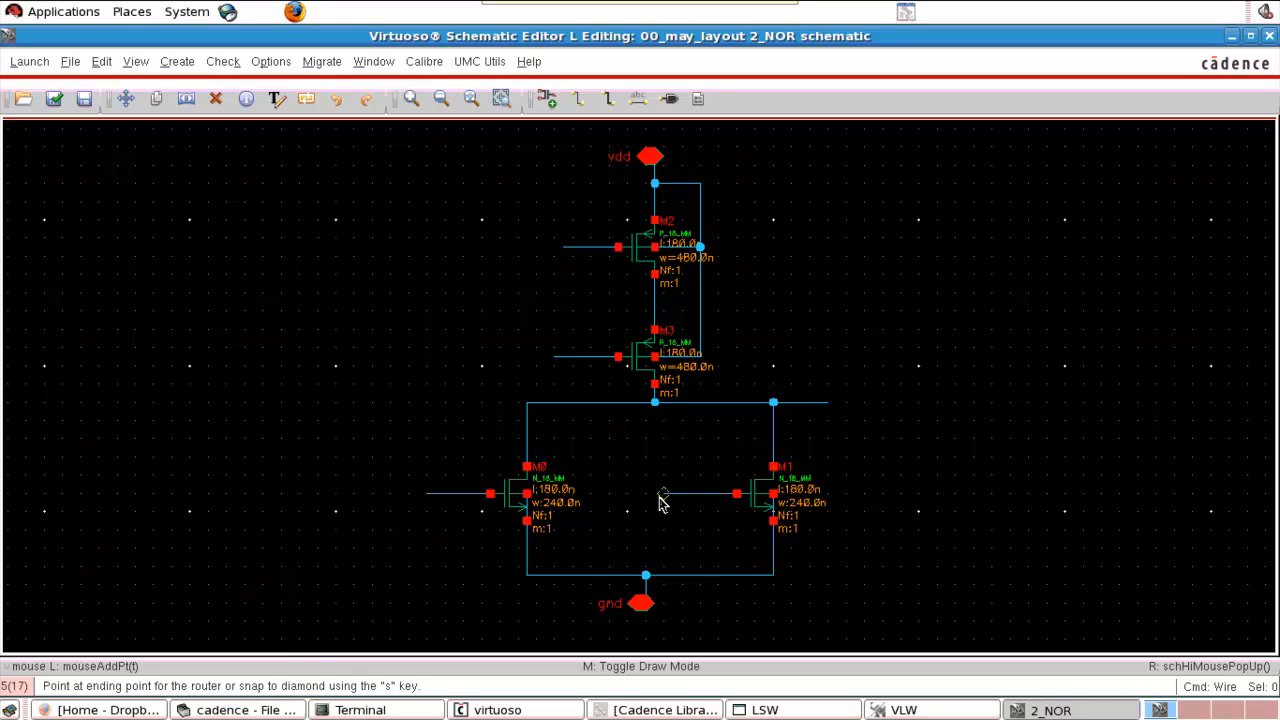
{"action": "key", "text": "Escape"}
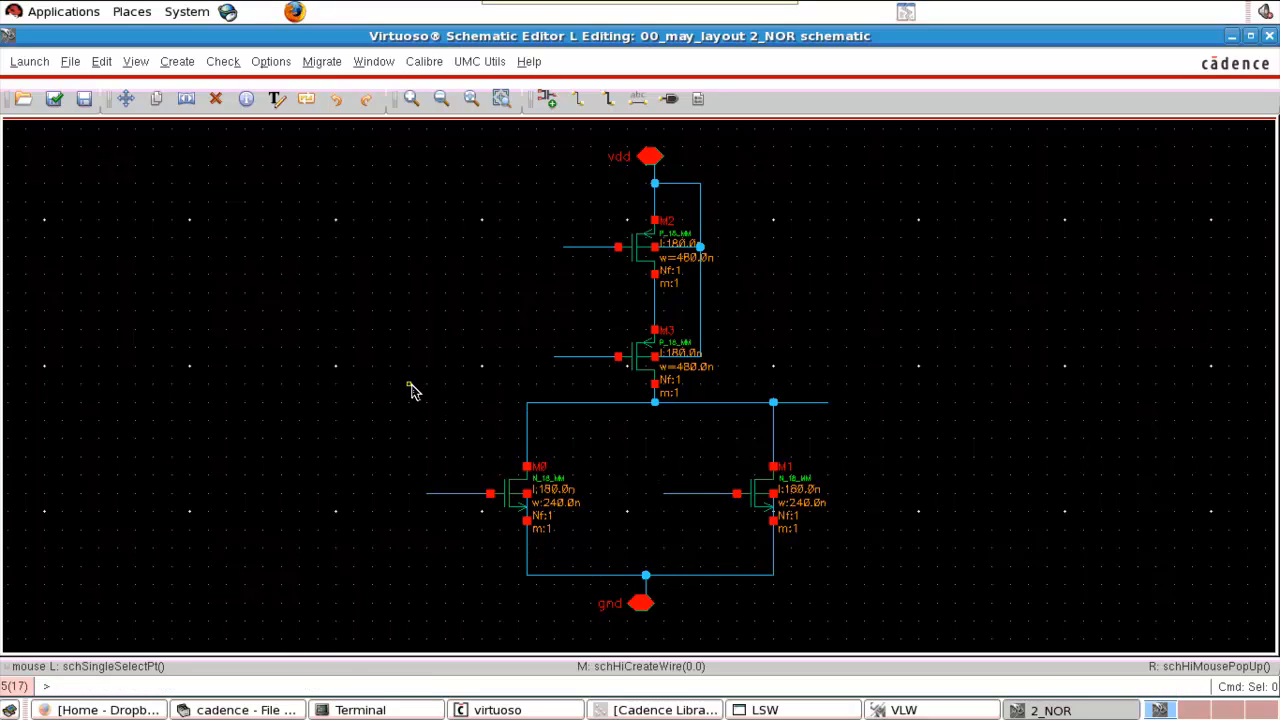
Add input pins A and B on the gate wires of the upper and lower PMOS transistors respectively.
{"action": "key", "text": "p"}
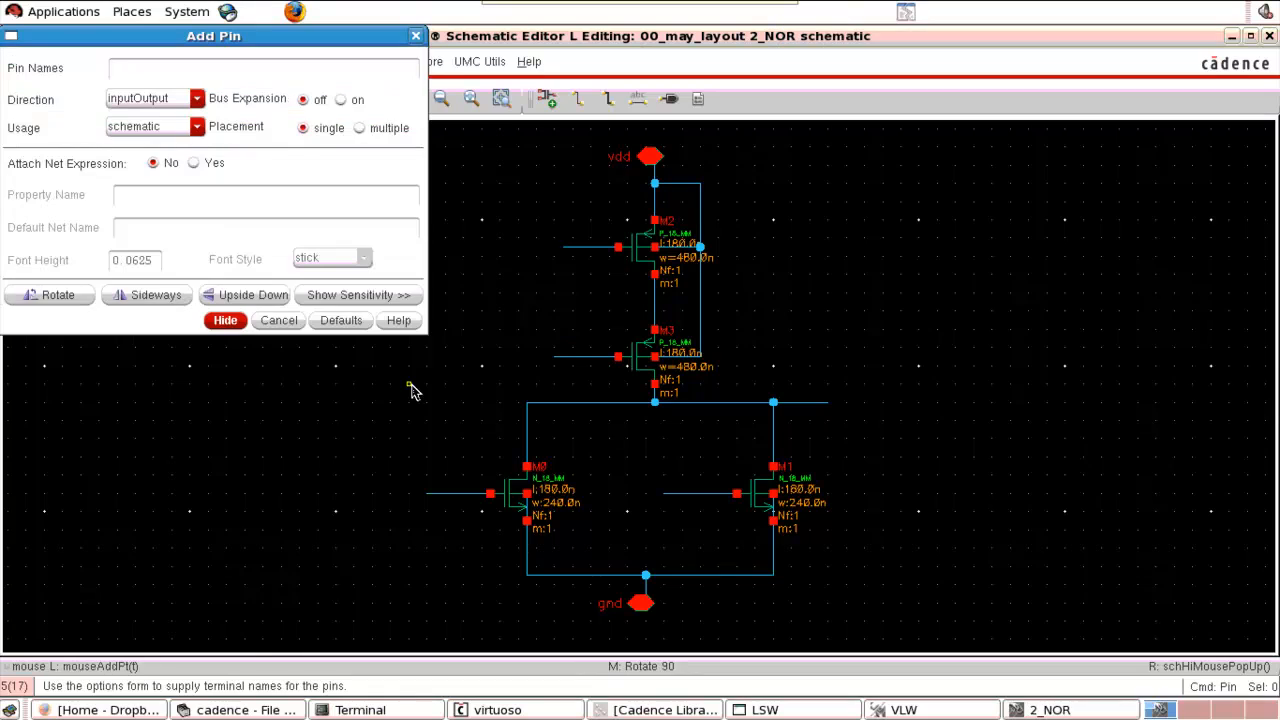
{"action": "left_click", "coordinate": [141, 104]}
{"action": "left_click", "coordinate": [143, 113]}
{"action": "left_click", "coordinate": [132, 66]}
{"action": "type", "text": "A B"}
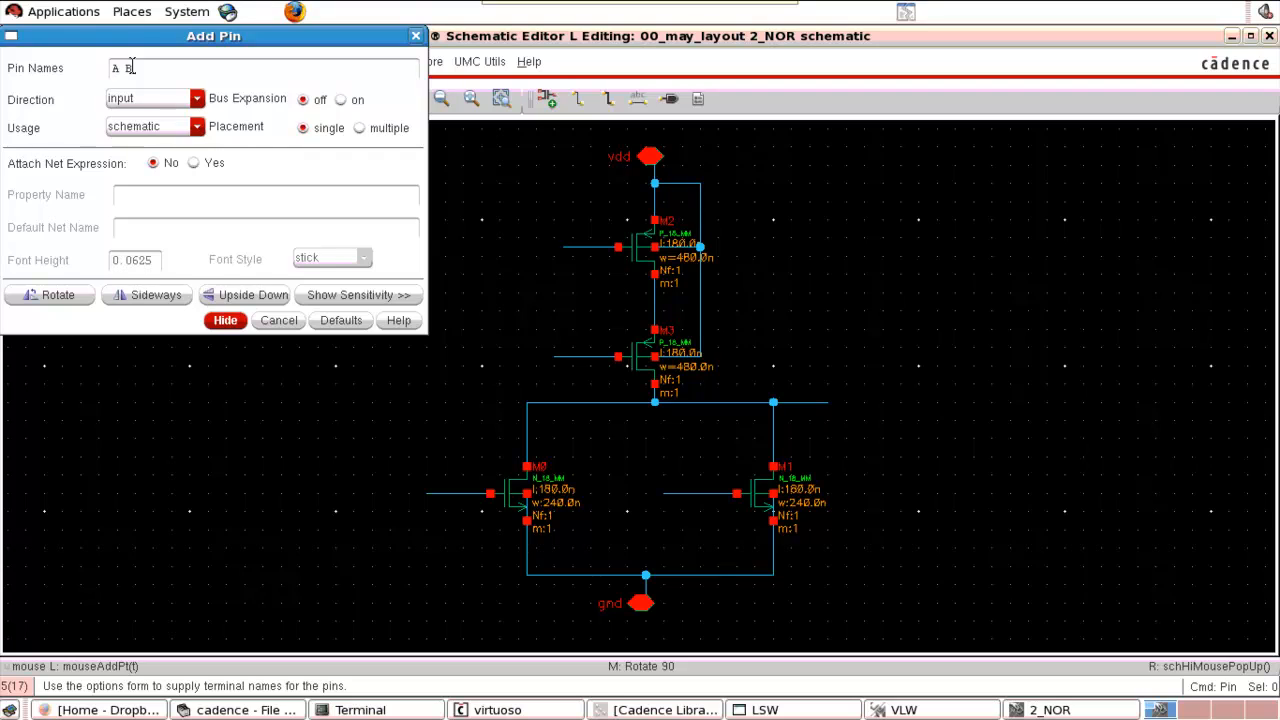
{"action": "left_click", "coordinate": [225, 320]}
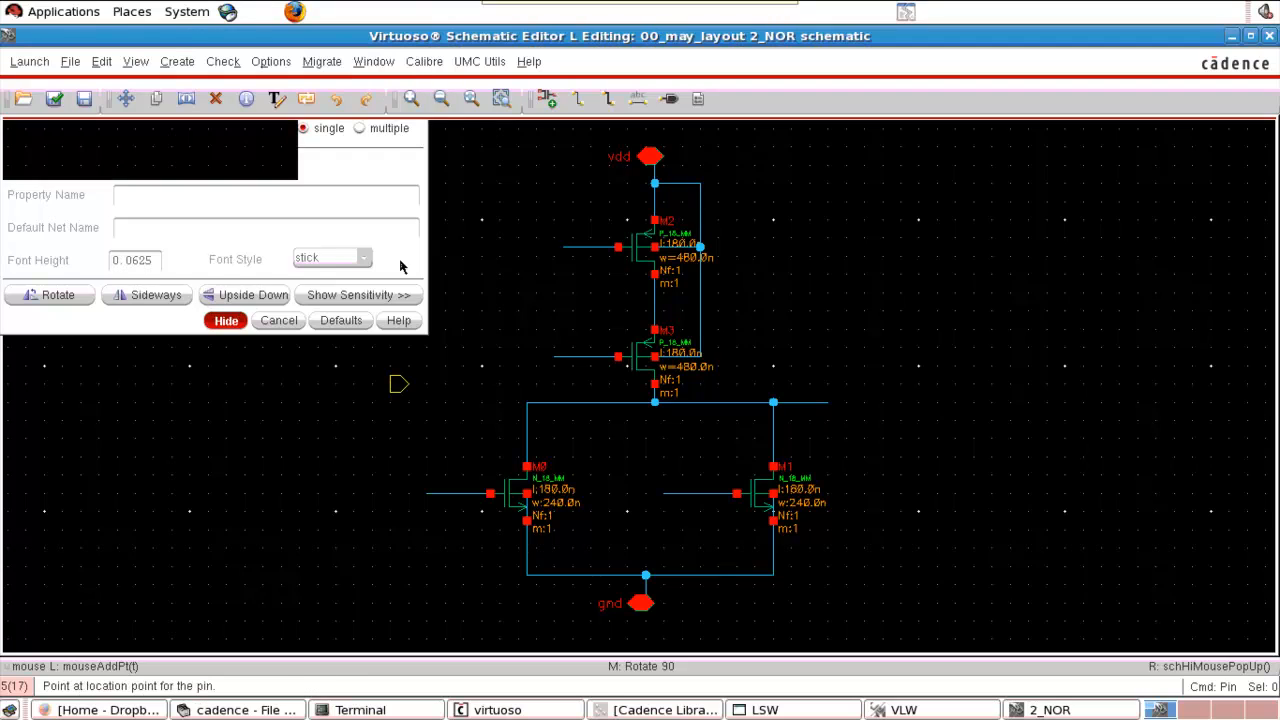
{"action": "left_click", "coordinate": [561, 247]}
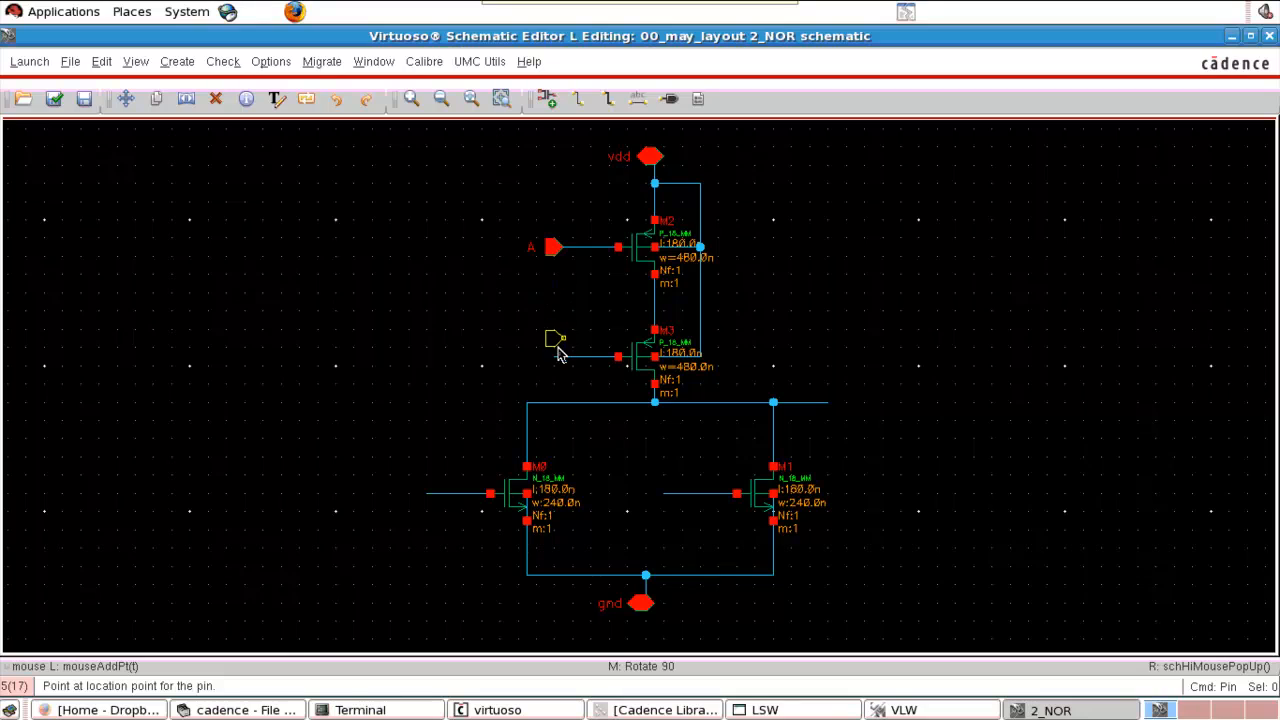
{"action": "left_click", "coordinate": [554, 359]}
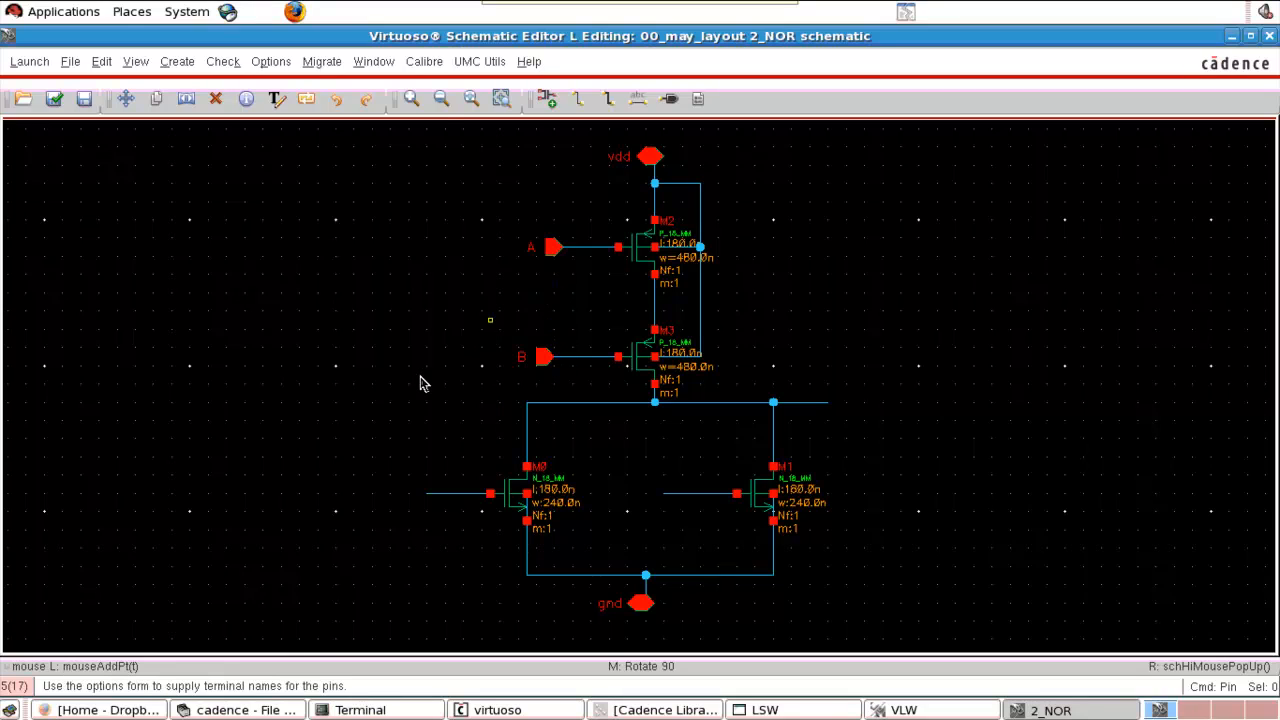
Label the gate wire of NMOS M0 as A and the gate wire of NMOS M1 as B.
{"action": "key", "text": "l"}
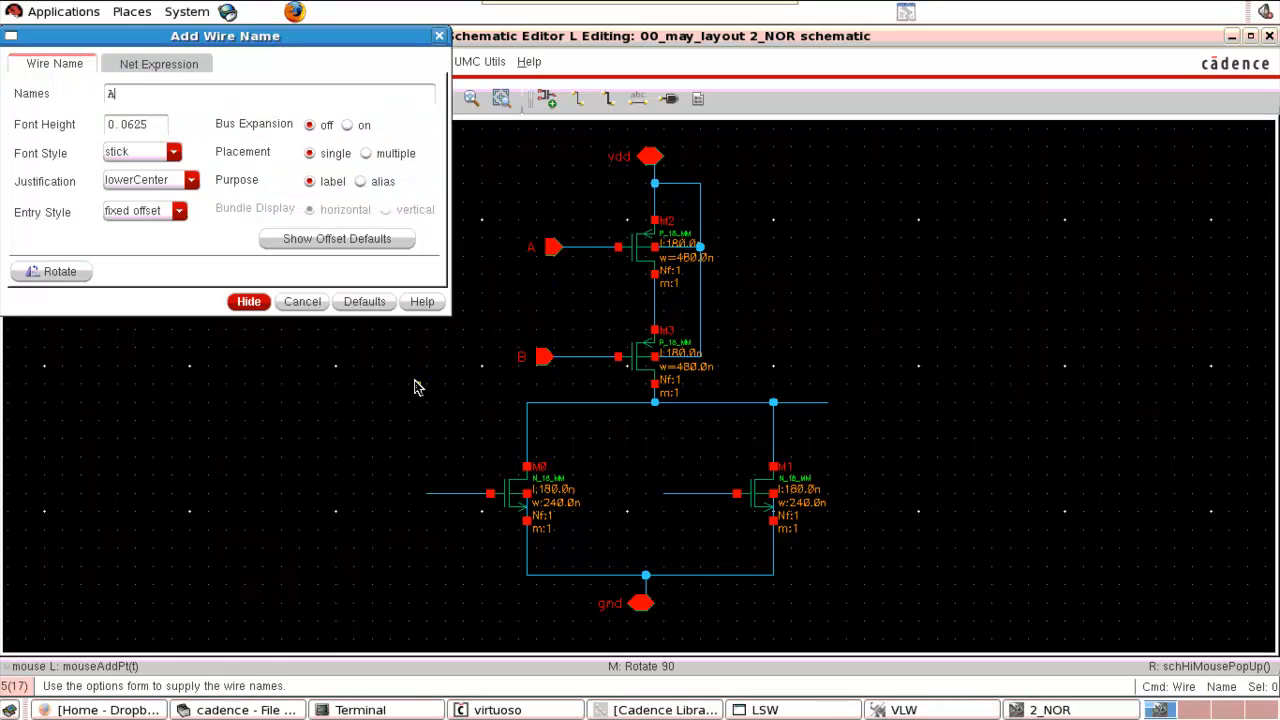
{"action": "type", "text": "A B"}
{"action": "left_click", "coordinate": [262, 305]}
{"action": "left_click", "coordinate": [437, 495]}
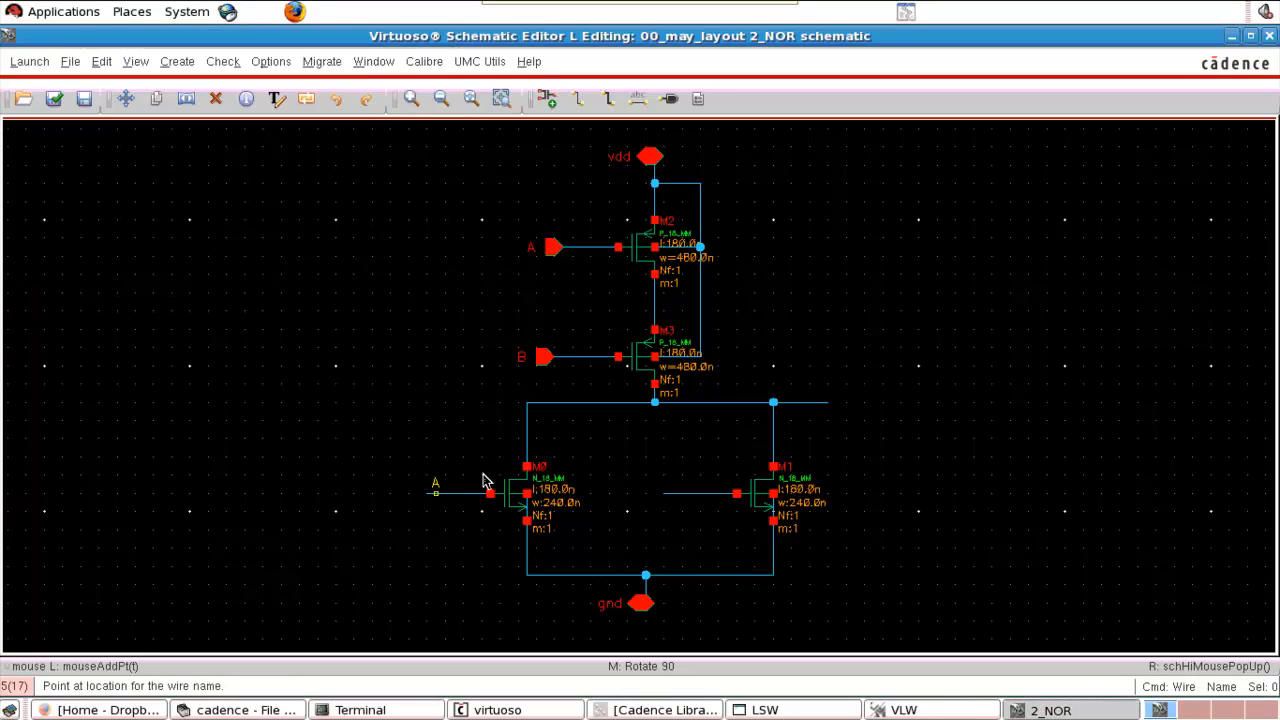
{"action": "left_click", "coordinate": [686, 505]}
Add an output pin named OUT at the open end of the drain net wire, and check and save the schematic.
{"action": "key", "text": "p"}
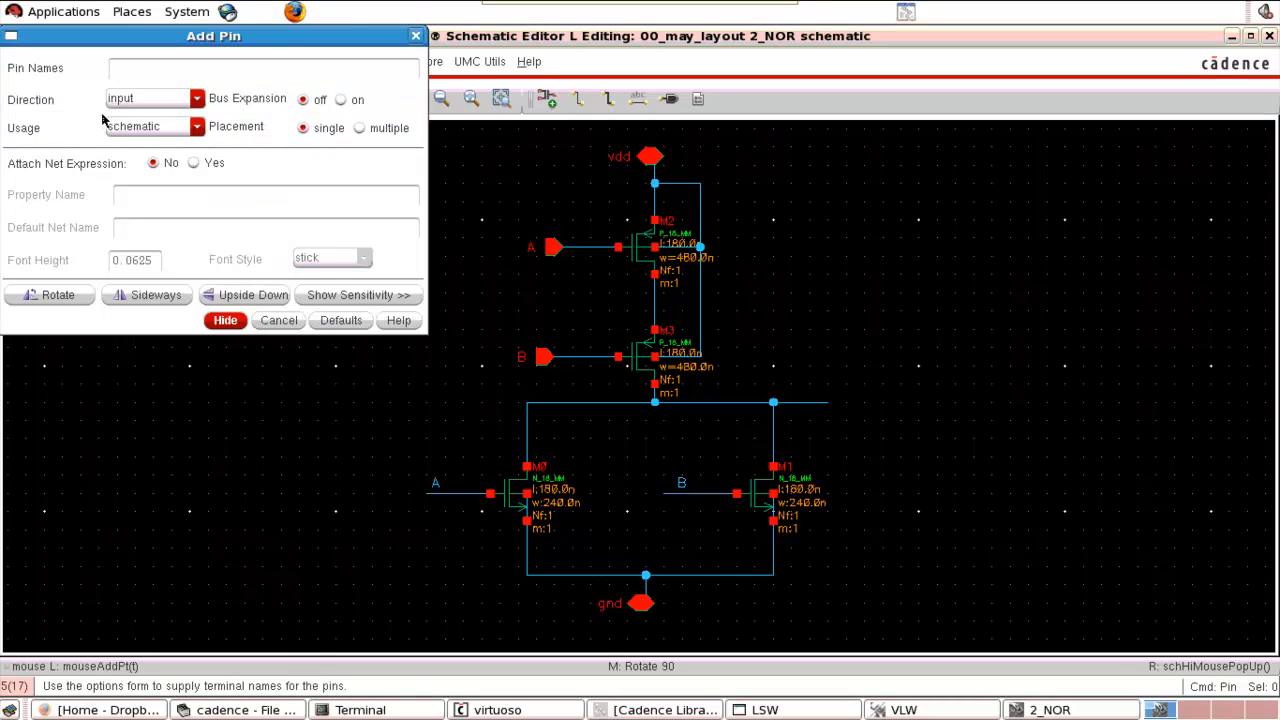
{"action": "left_click", "coordinate": [128, 100]}
{"action": "left_click", "coordinate": [128, 129]}
{"action": "left_click", "coordinate": [225, 320]}
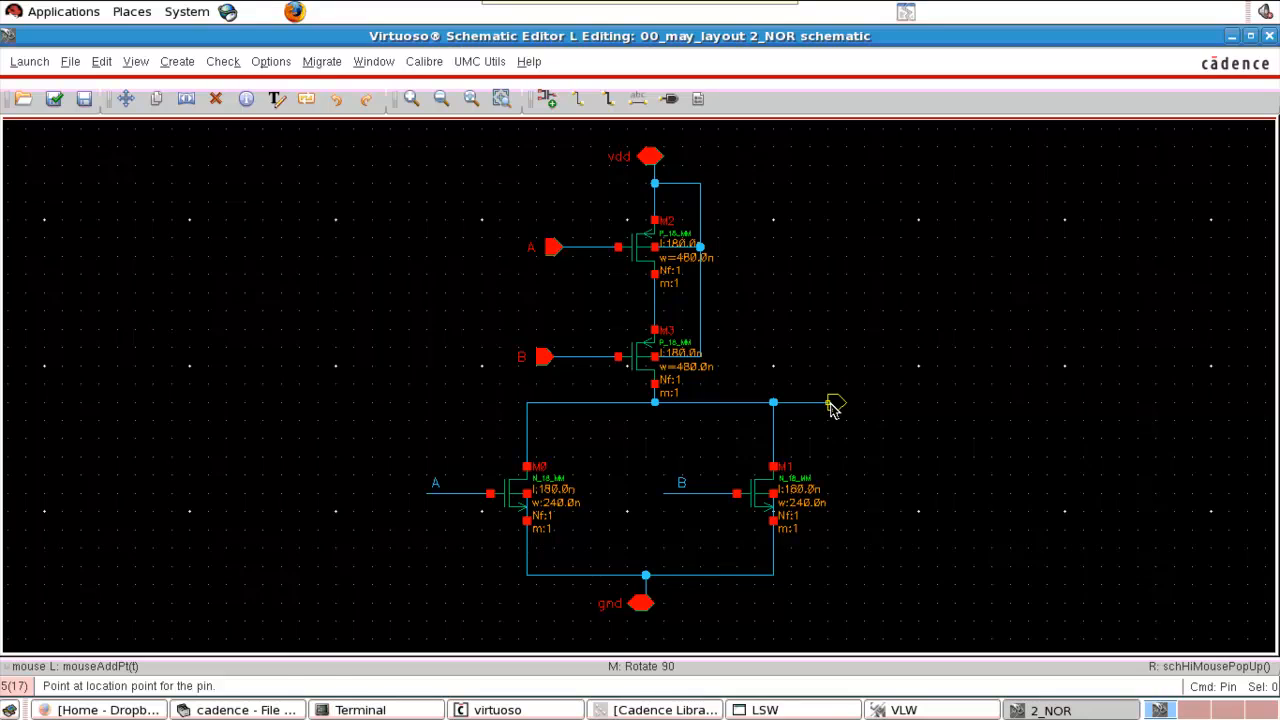
{"action": "left_click", "coordinate": [833, 403]}
{"action": "key", "text": "Escape"}
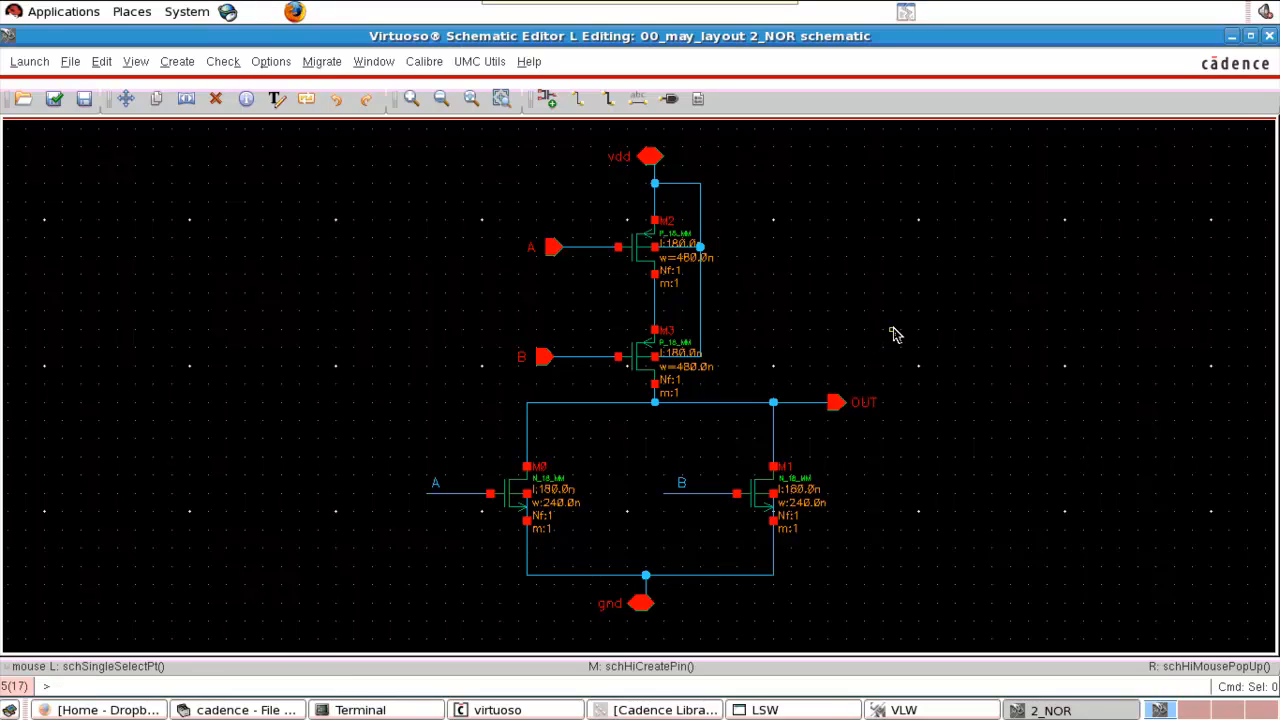
{"action": "left_click", "coordinate": [56, 102]}
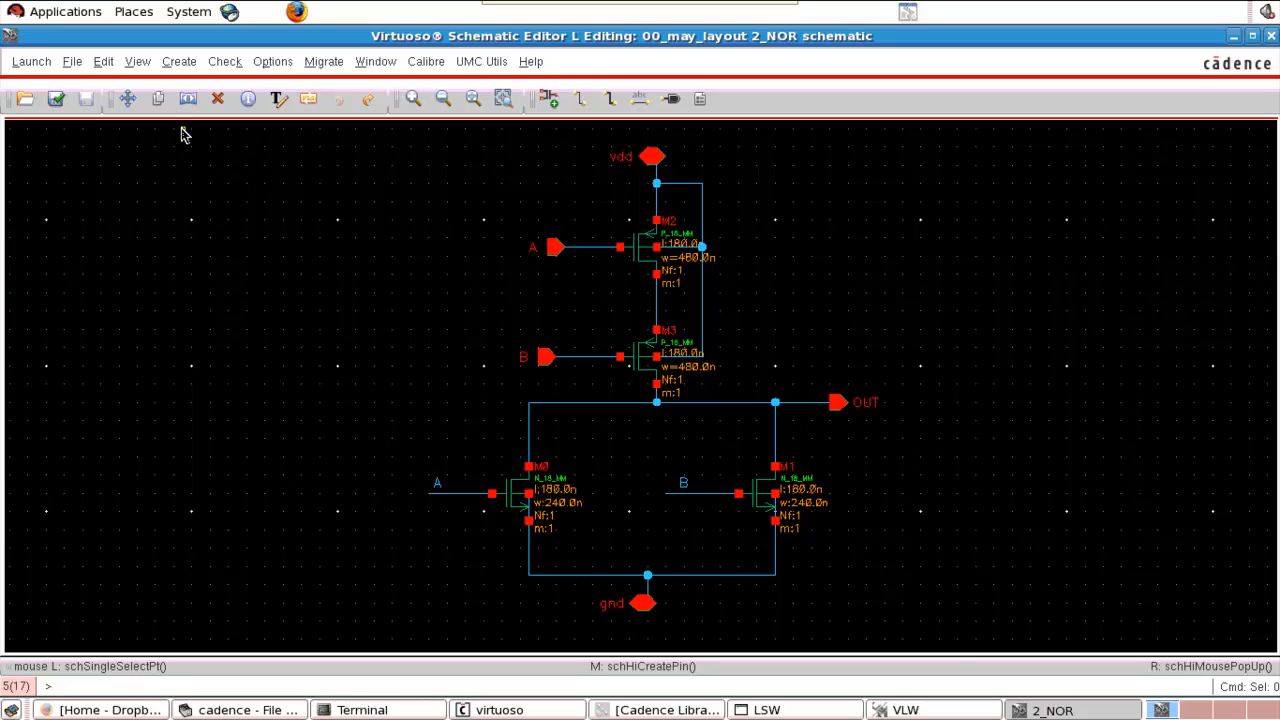
Start creating a symbol cellview of 2_NOR from its schematic view, keeping the default library, cell and view names.
{"action": "left_click", "coordinate": [175, 63]}
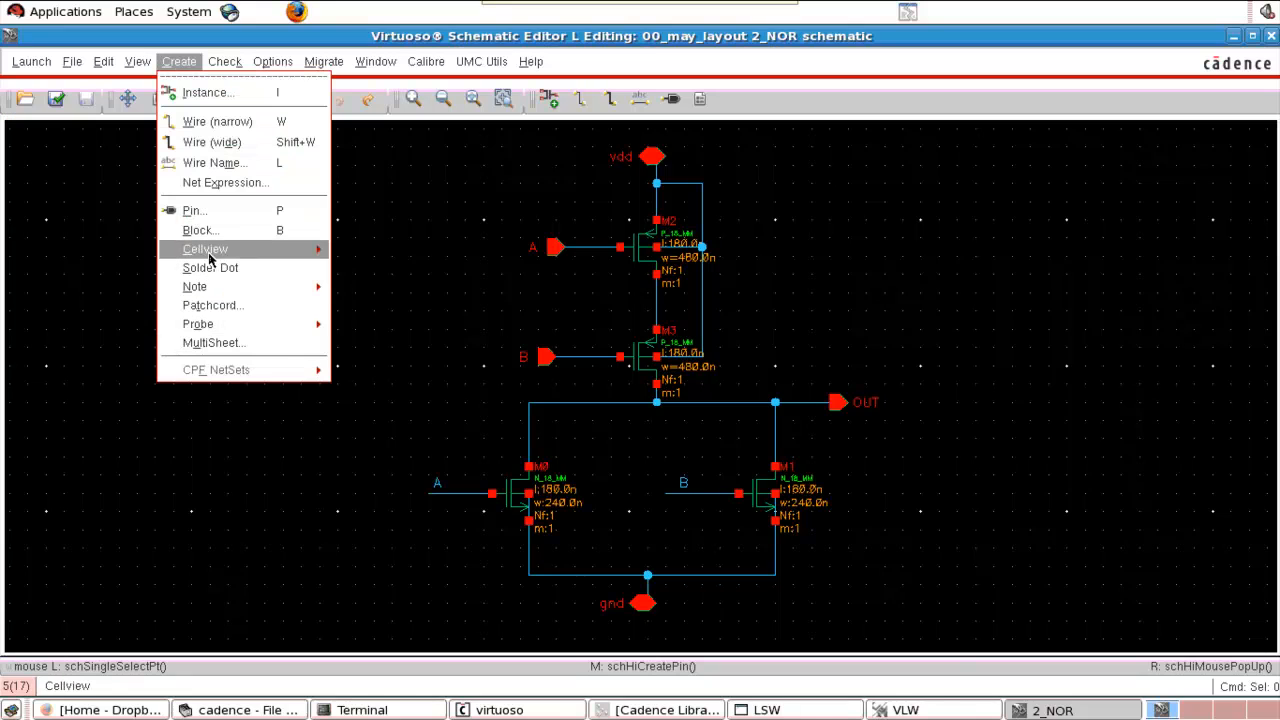
{"action": "mouse_move", "coordinate": [243, 256]}
{"action": "left_click", "coordinate": [378, 262]}
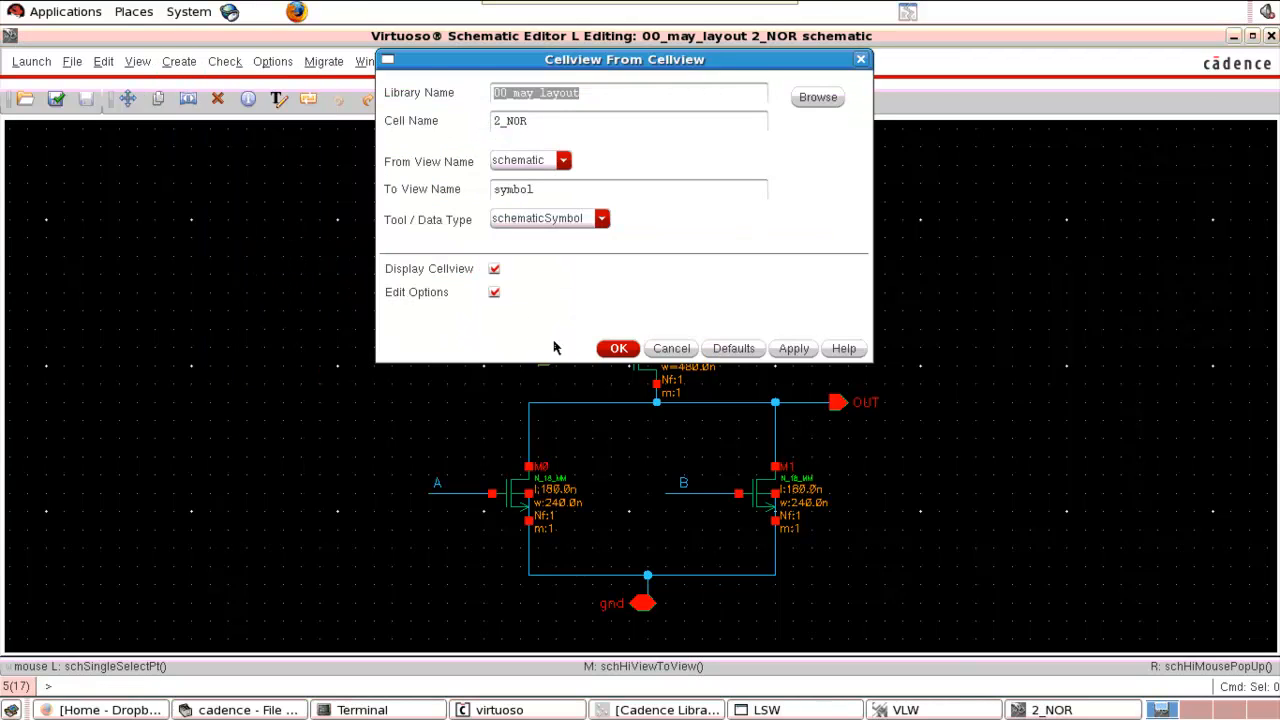
{"action": "left_click", "coordinate": [619, 348]}
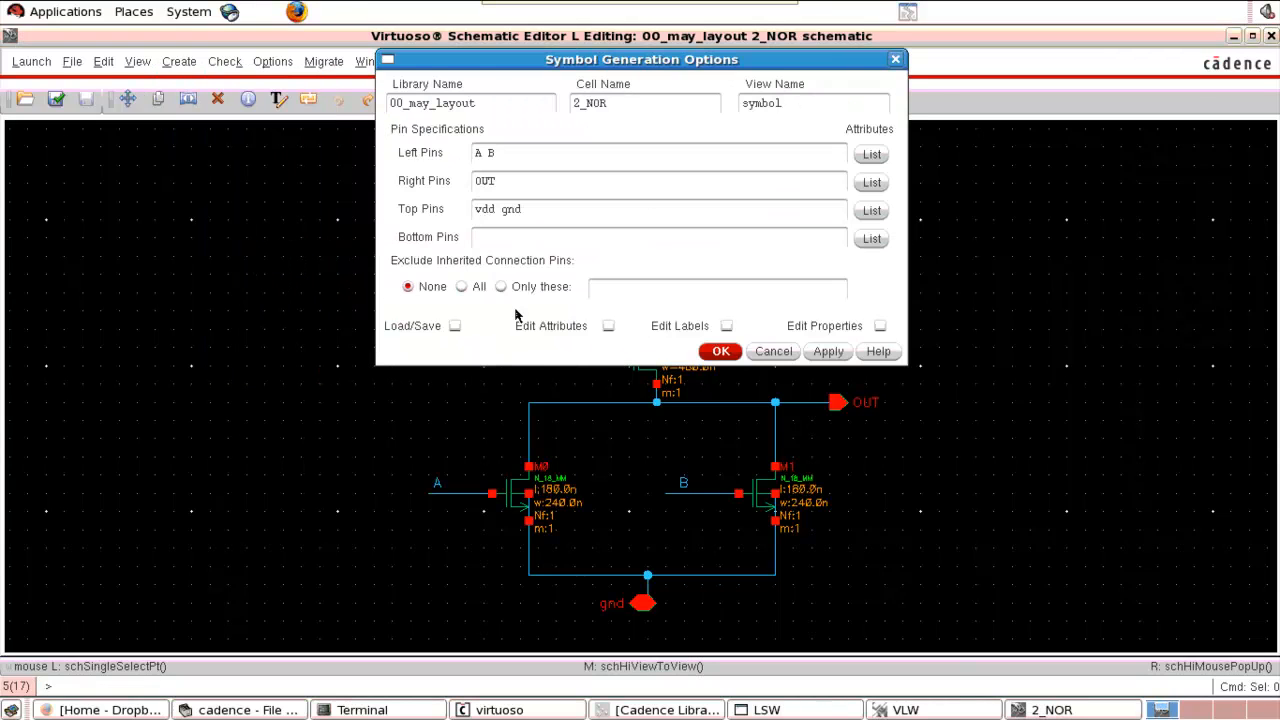
Move gnd from the symbol's top pins to its bottom pins, generate the symbol, and maximize its editor window.
{"action": "left_click_drag", "start_coordinate": [502, 210], "coordinate": [577, 208]}
{"action": "right_click", "coordinate": [519, 210]}
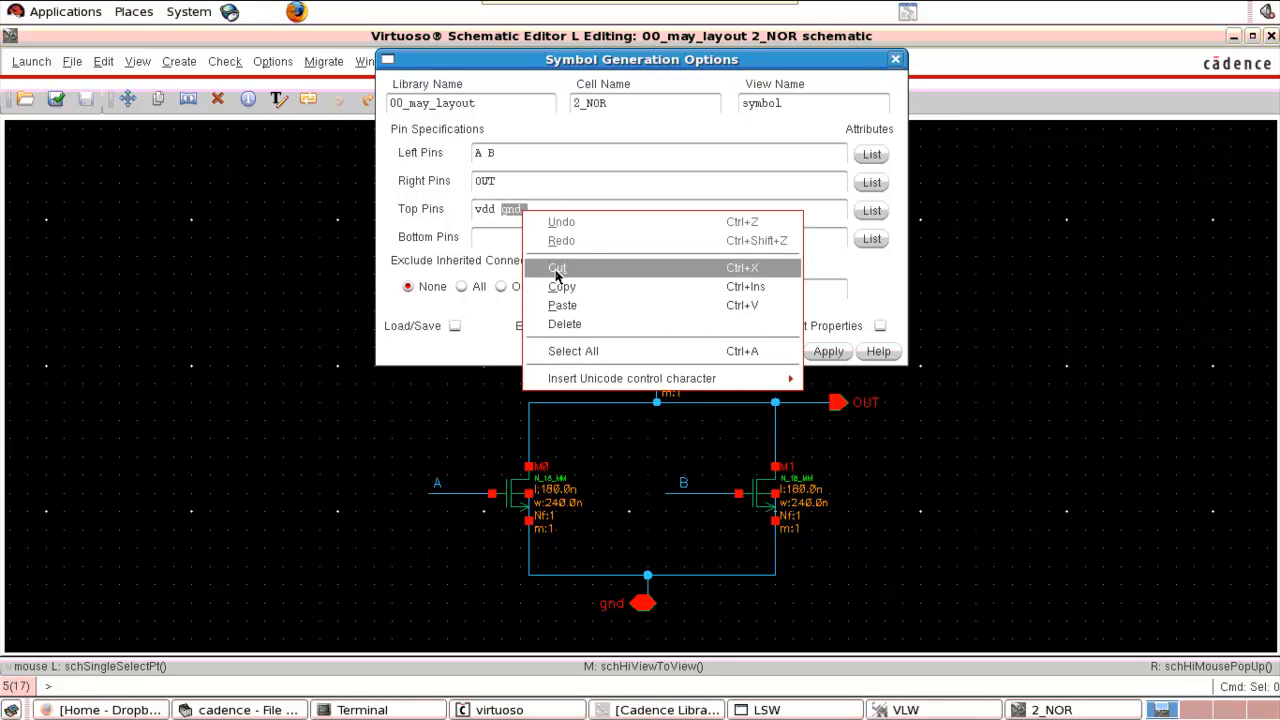
{"action": "left_click", "coordinate": [550, 265]}
{"action": "right_click", "coordinate": [512, 237]}
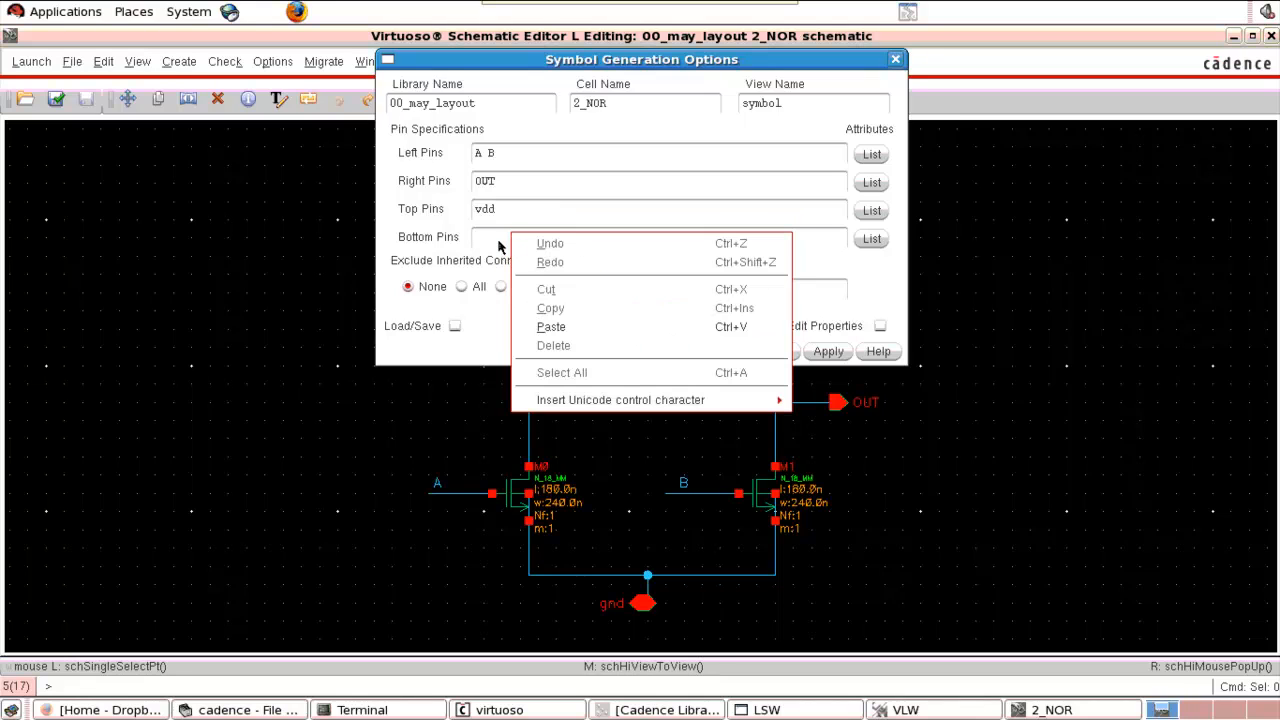
{"action": "left_click", "coordinate": [494, 238]}
{"action": "right_click", "coordinate": [494, 237]}
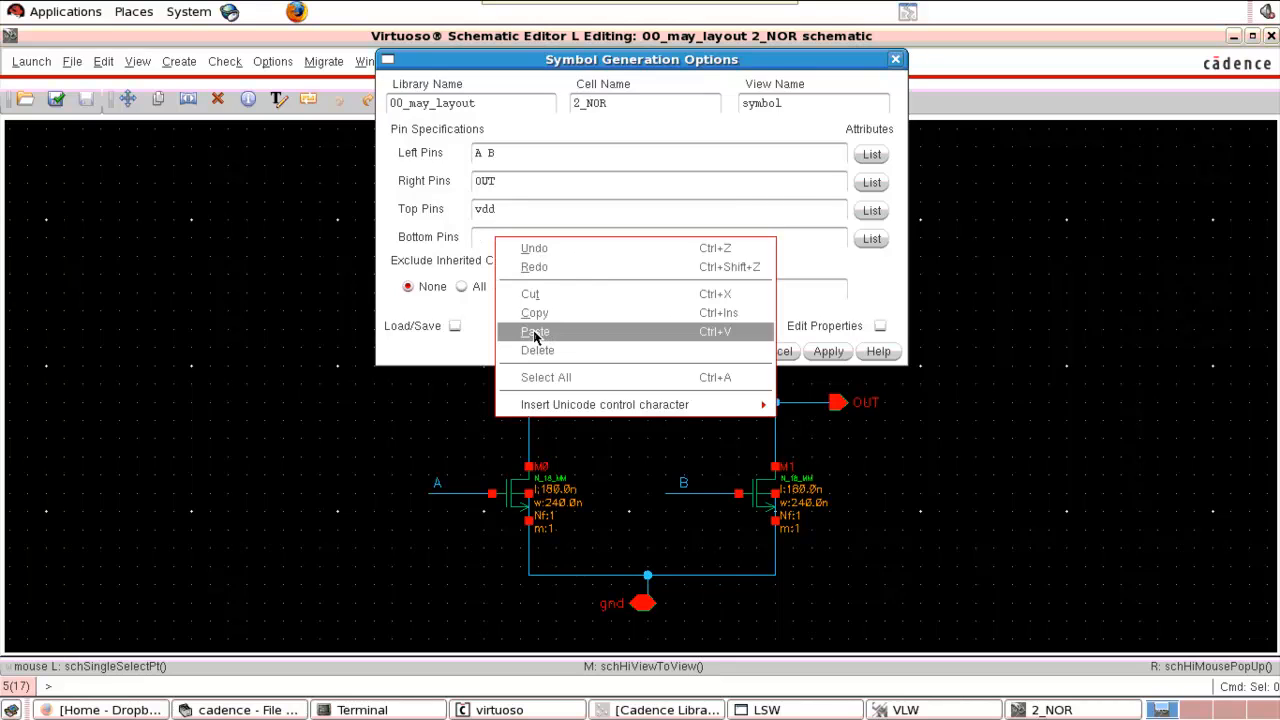
{"action": "left_click", "coordinate": [533, 330]}
{"action": "left_click", "coordinate": [721, 353]}
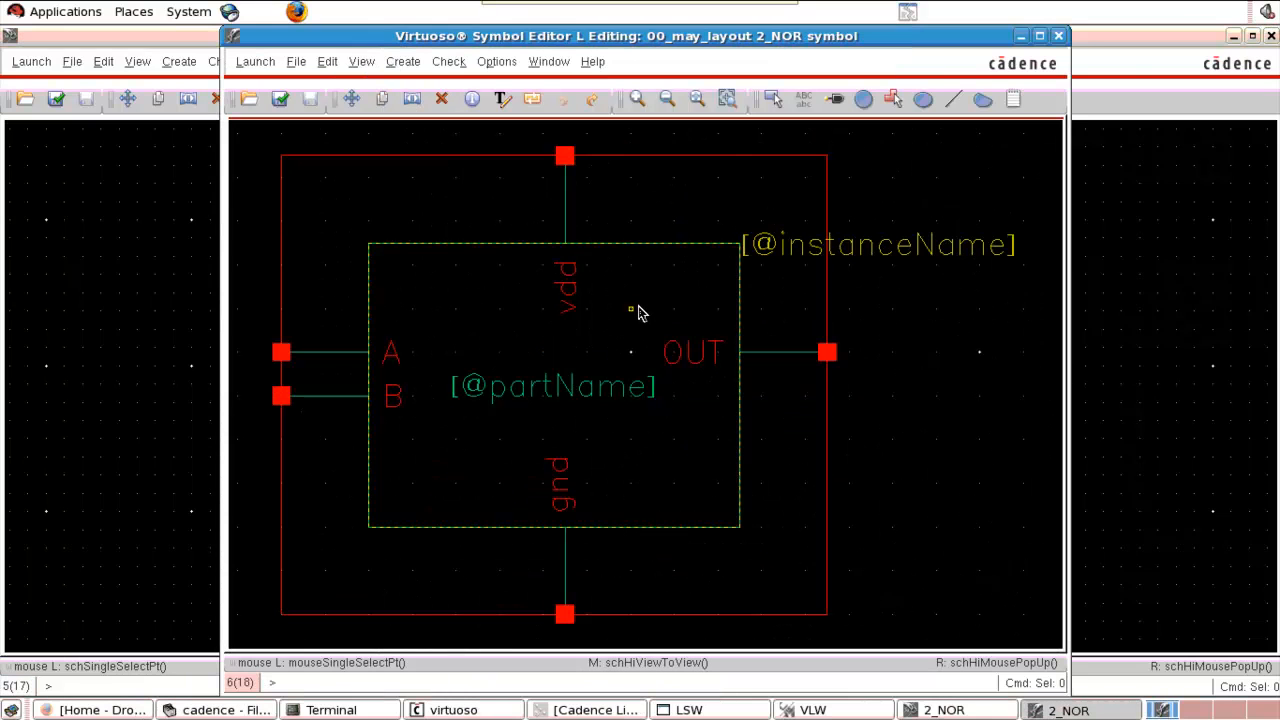
{"action": "left_click", "coordinate": [1041, 37]}
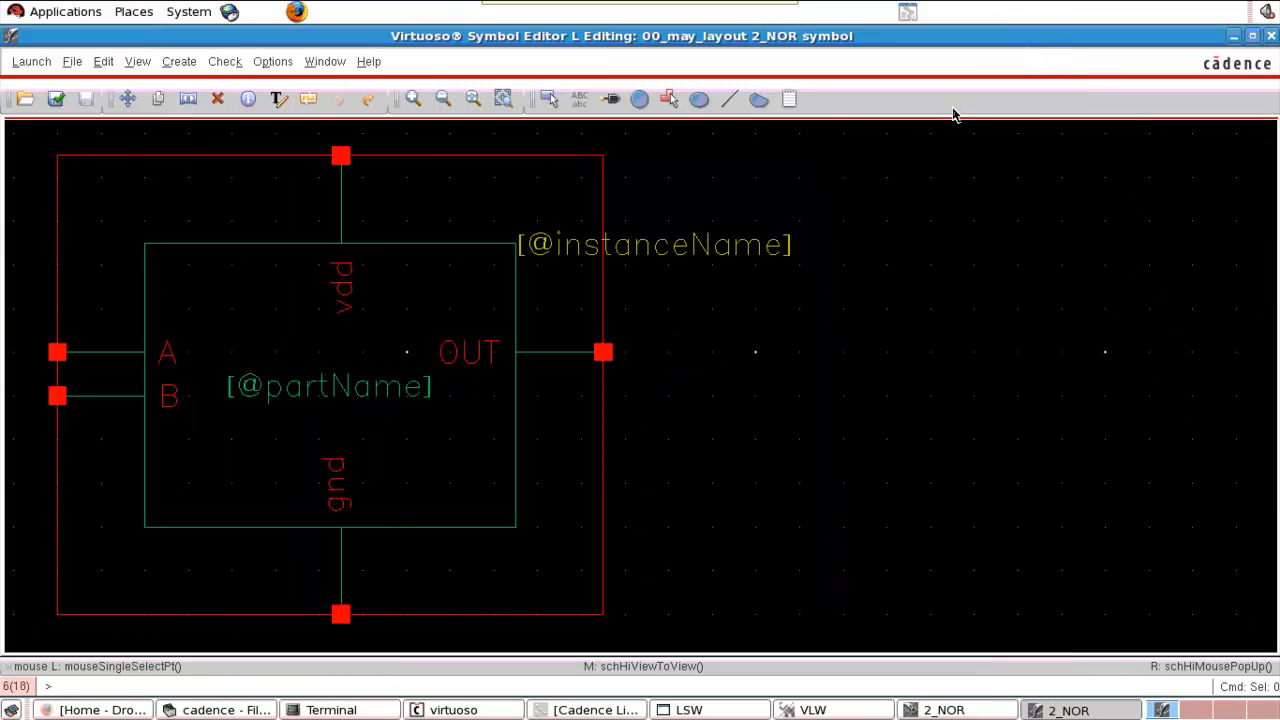
{"action": "key", "text": "f"}
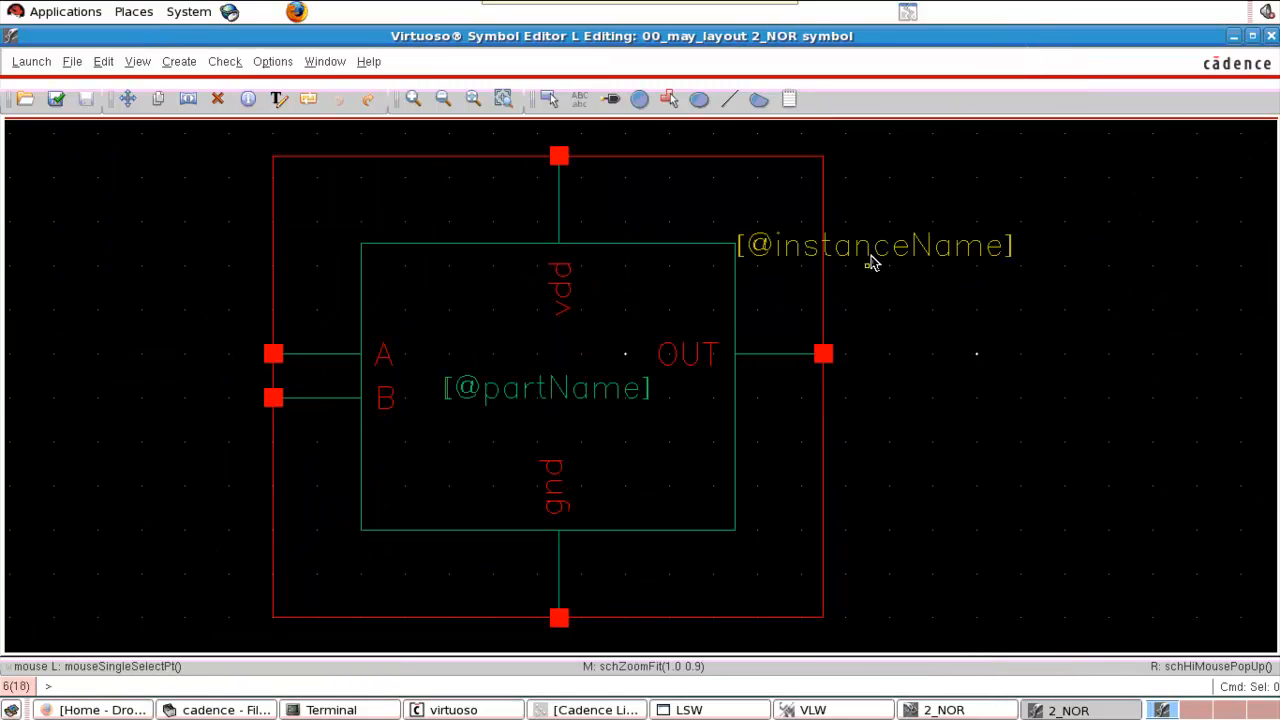
{"action": "left_click", "coordinate": [873, 259]}
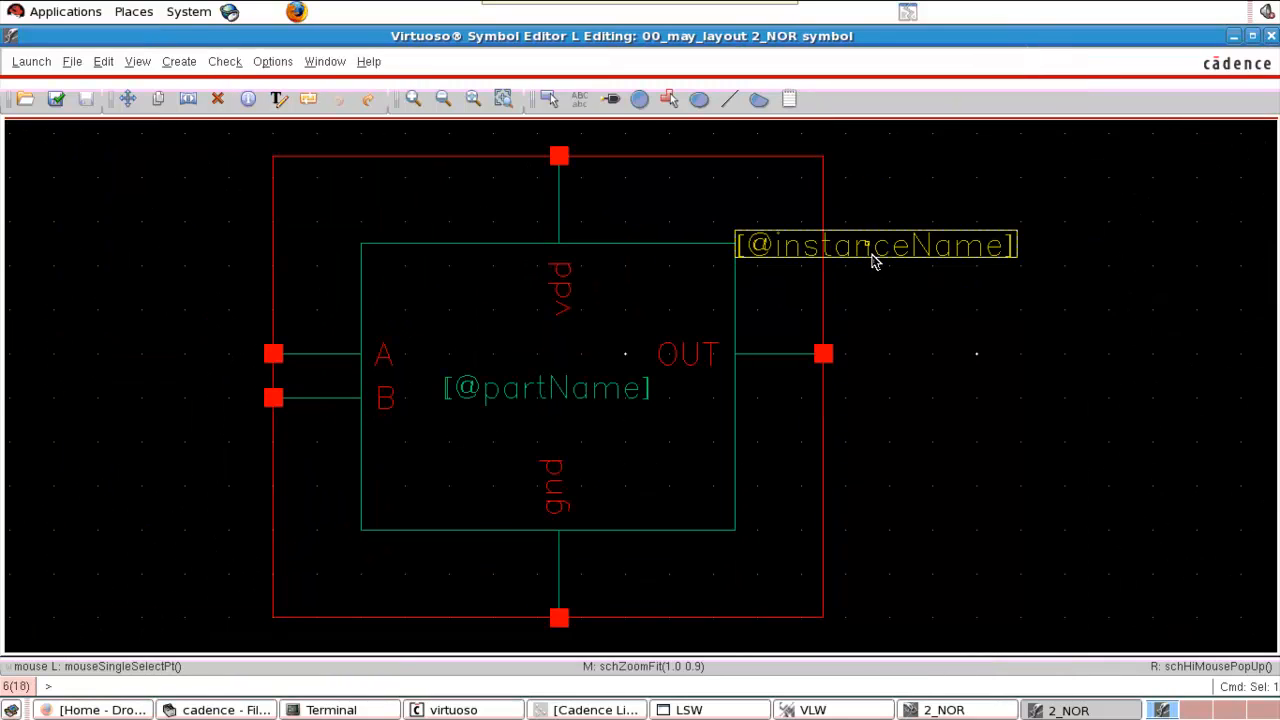
{"action": "key", "text": "Delete"}
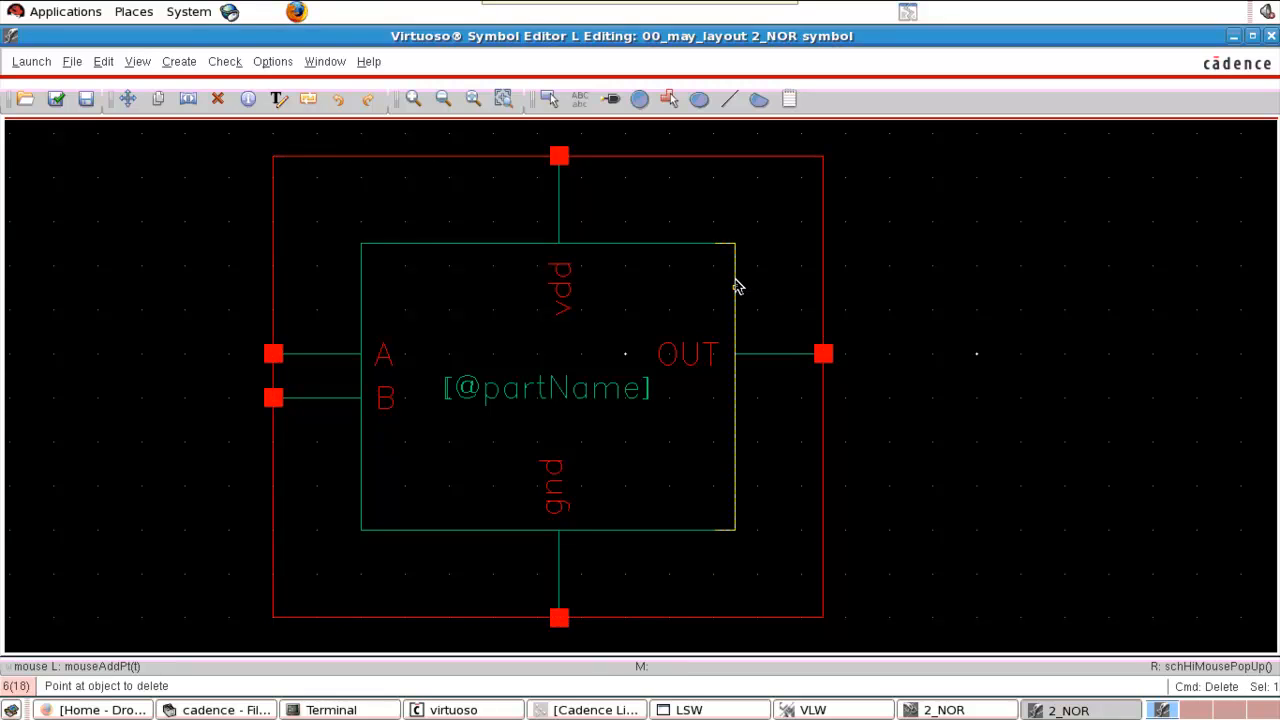
{"action": "left_click", "coordinate": [735, 284]}
{"action": "left_click", "coordinate": [821, 268]}
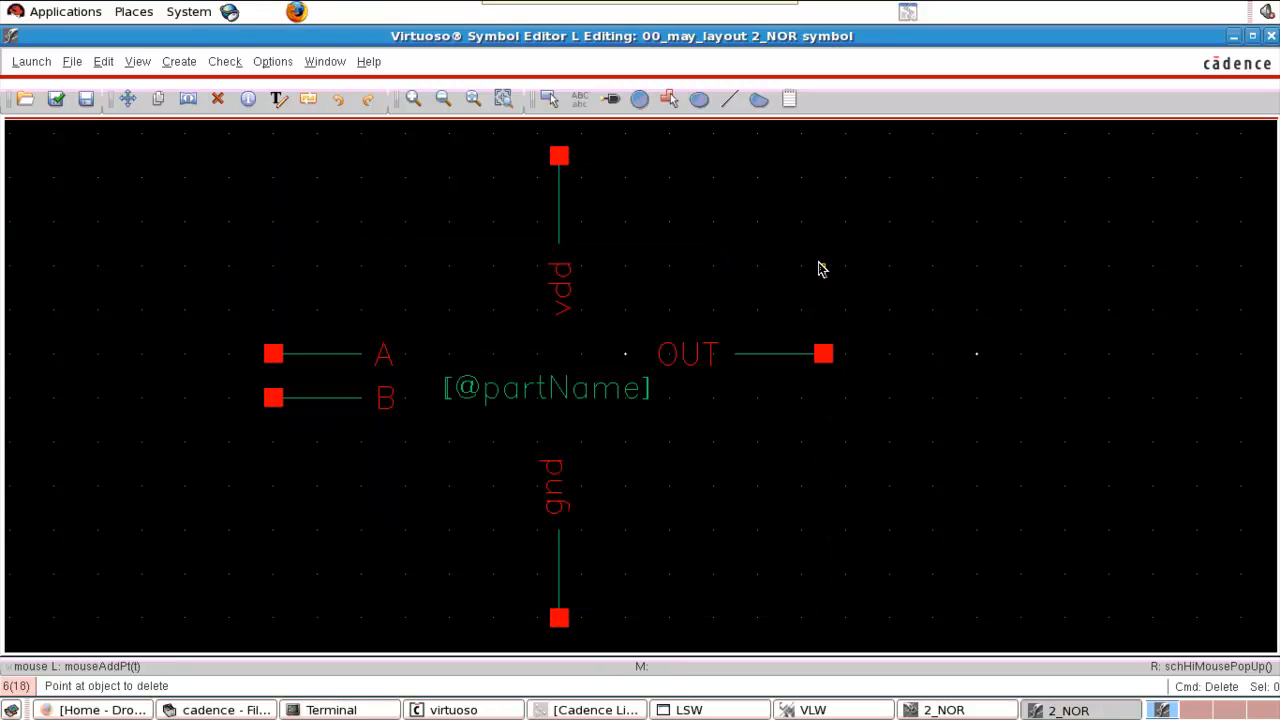
{"action": "key", "text": "Escape"}
{"action": "left_click", "coordinate": [602, 395]}
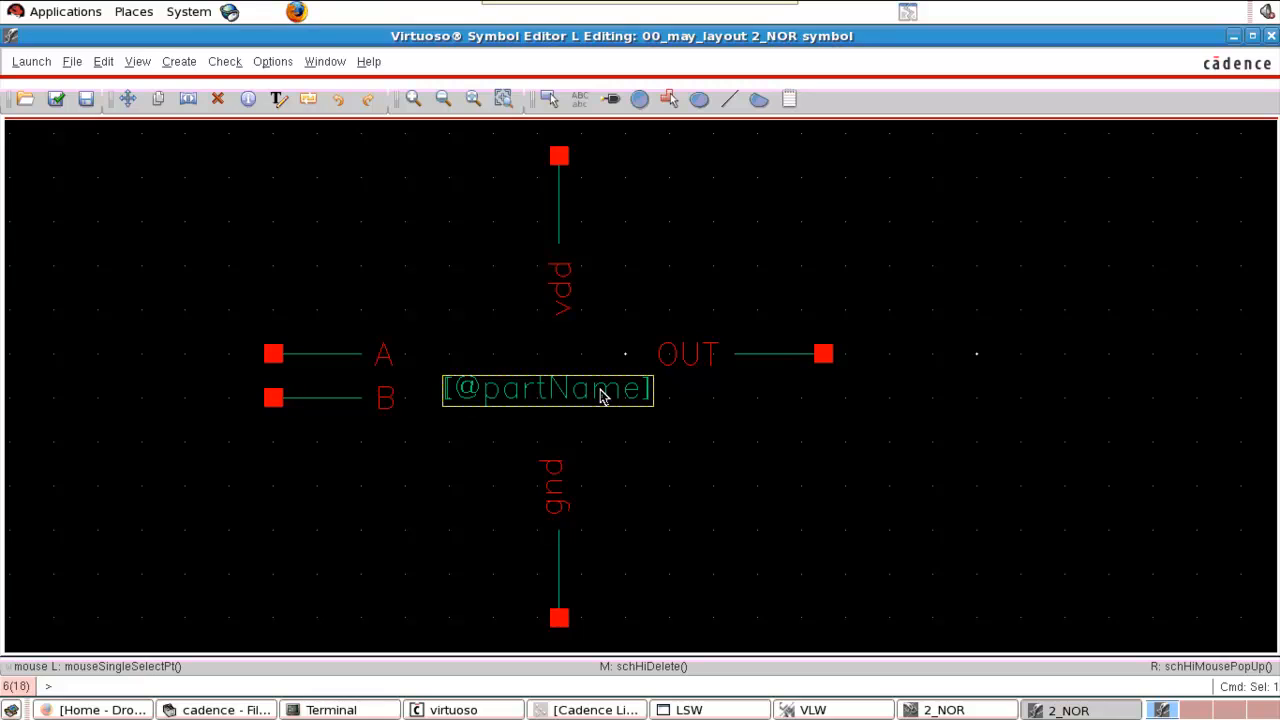
{"action": "key", "text": "q"}
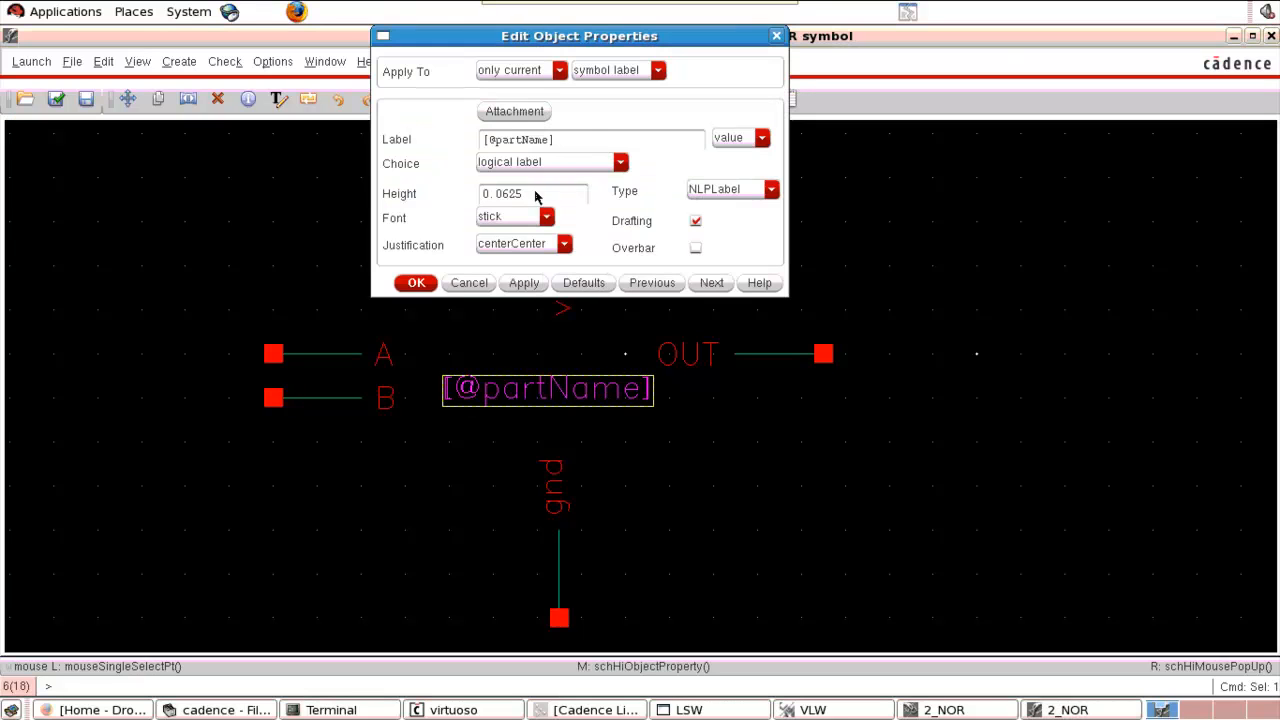
{"action": "left_click_drag", "start_coordinate": [516, 139], "coordinate": [449, 140]}
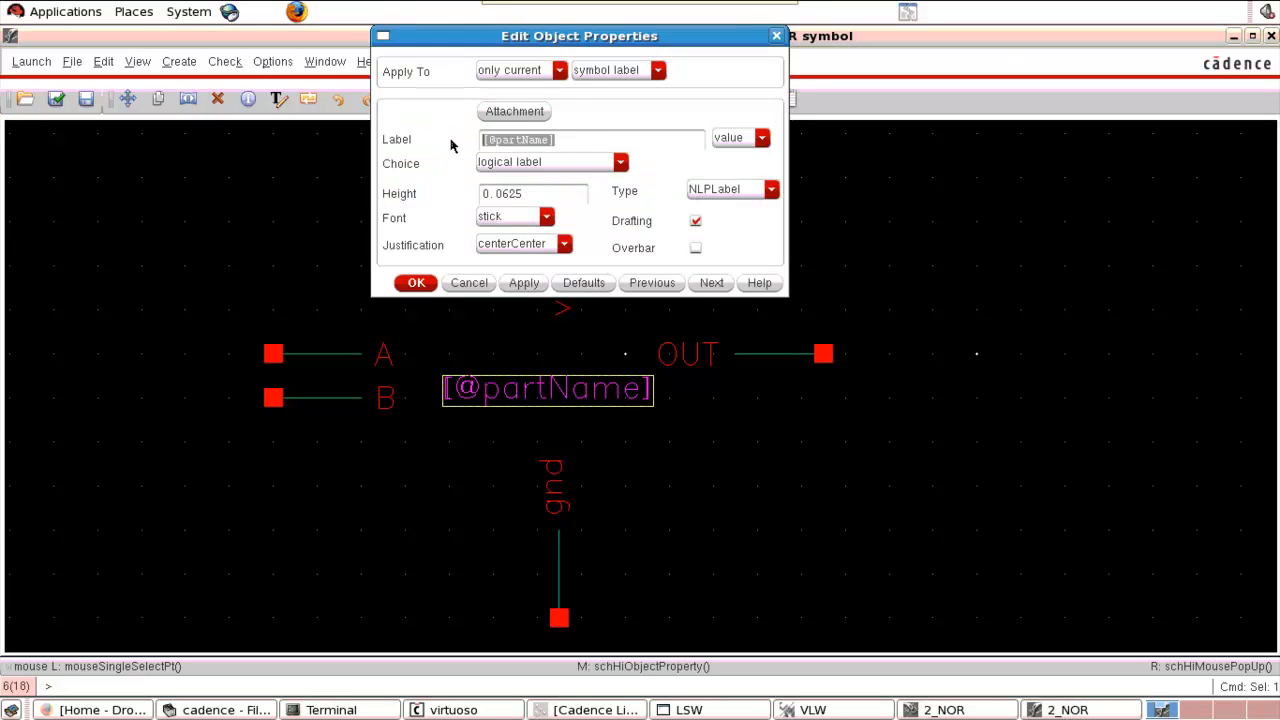
{"action": "type", "text": "NOR"}
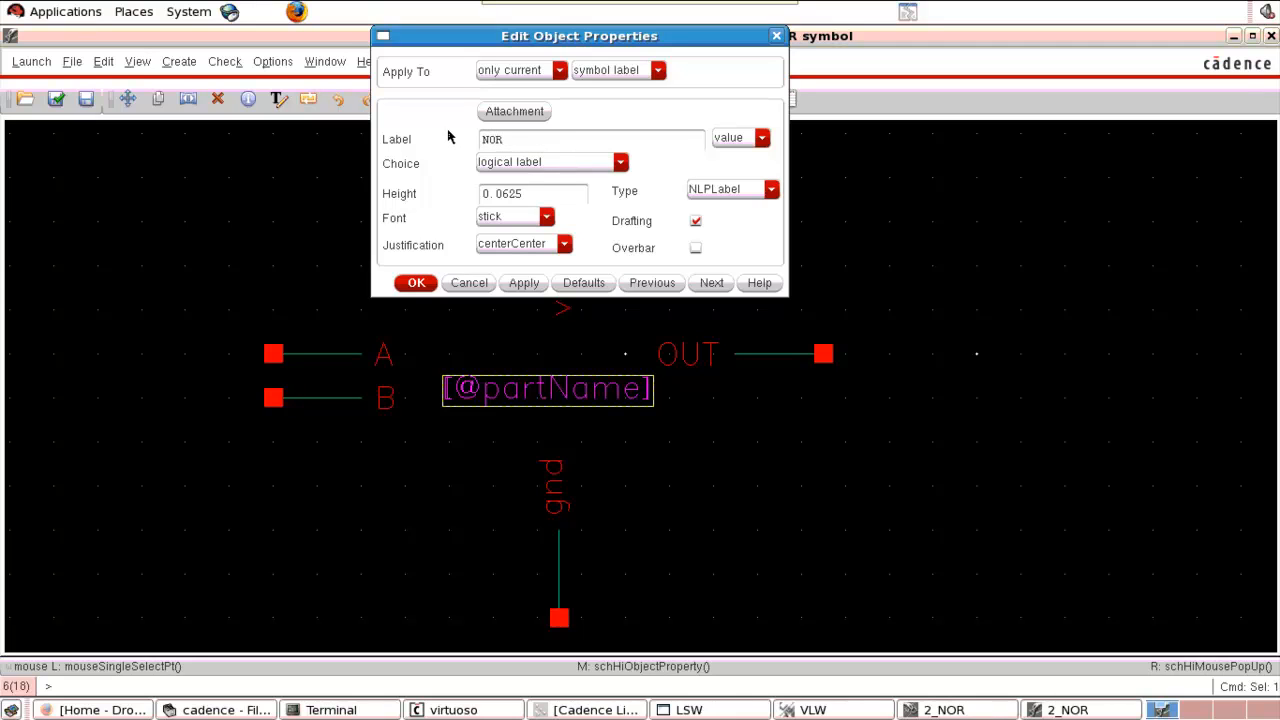
{"action": "left_click", "coordinate": [418, 283]}
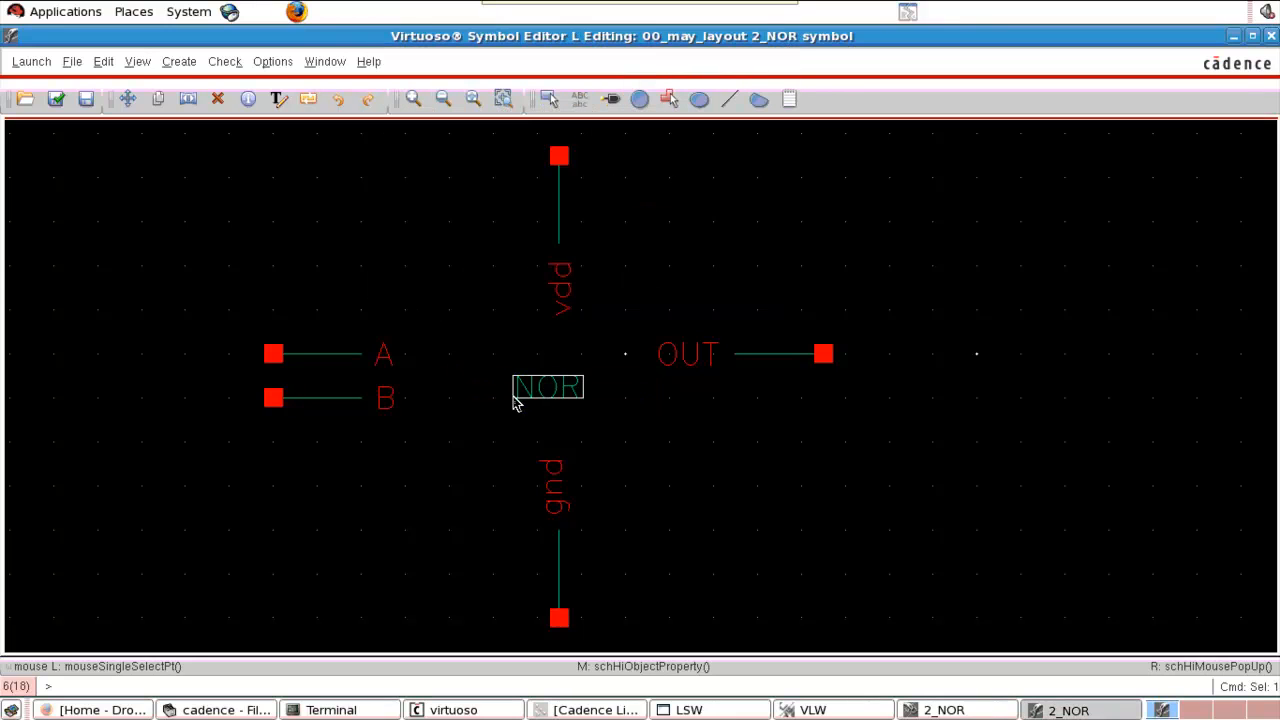
{"action": "key", "text": "m"}
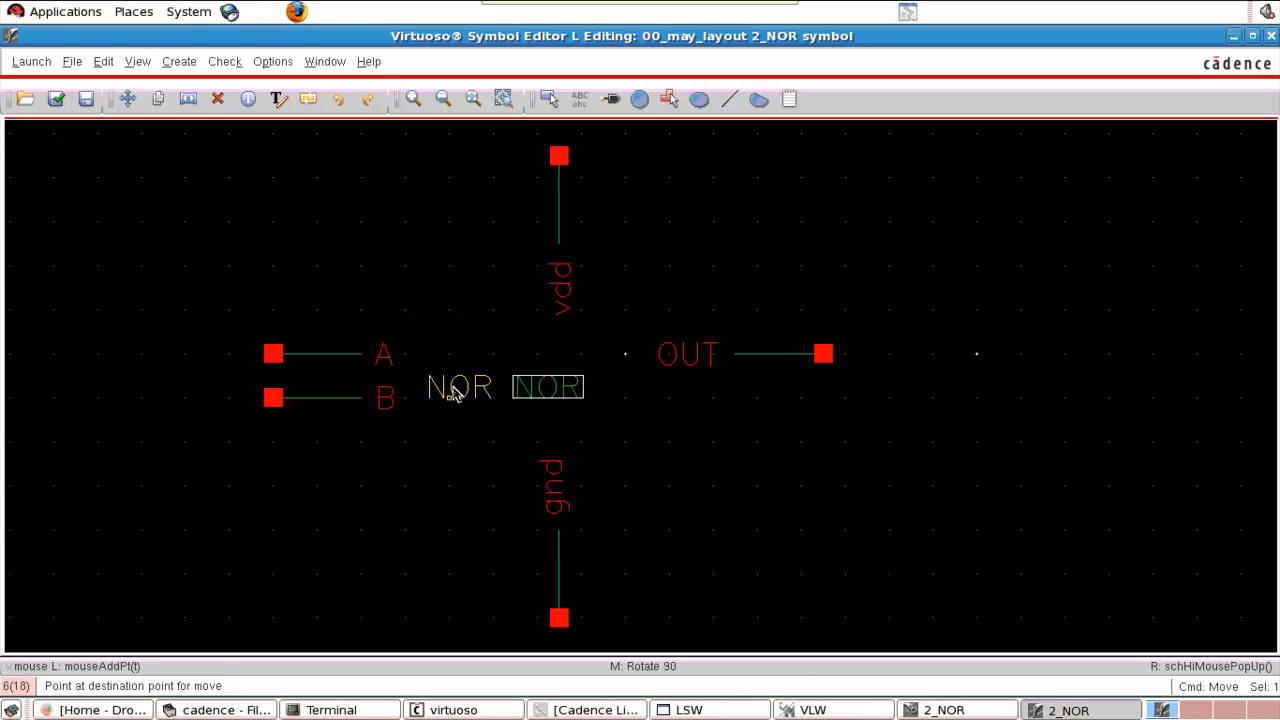
{"action": "left_click", "coordinate": [453, 392]}
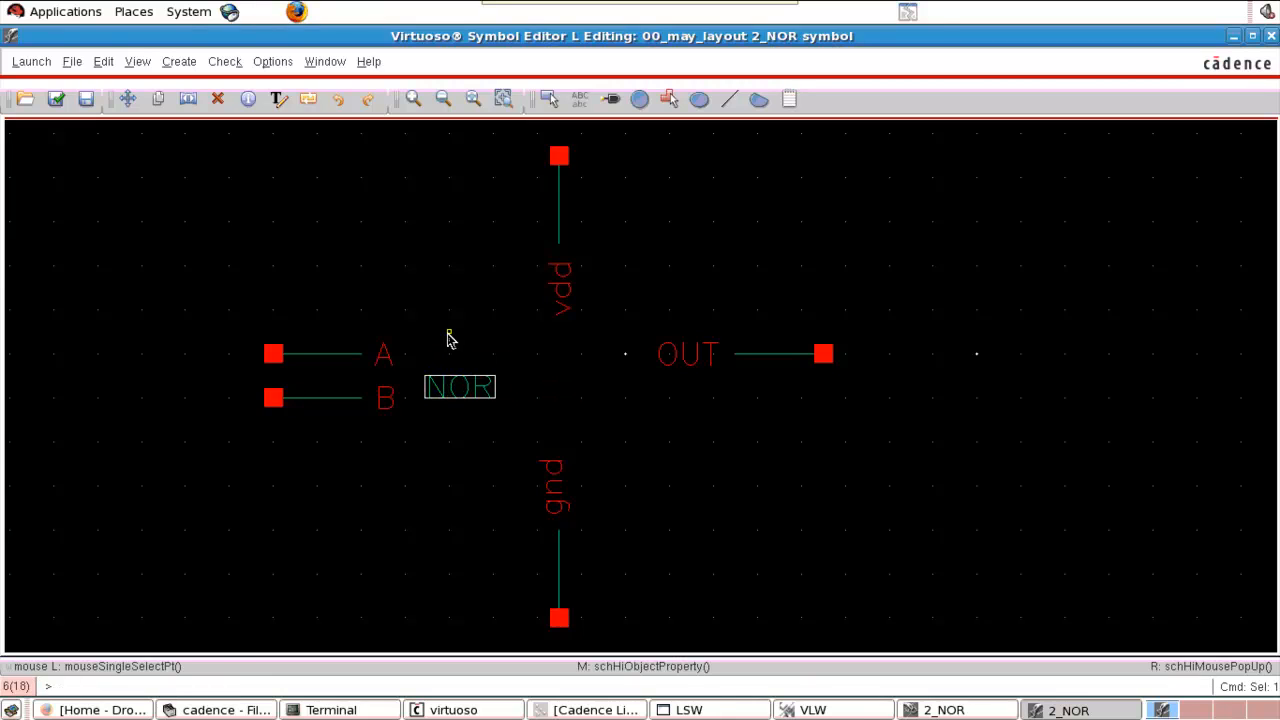
{"action": "left_click", "coordinate": [452, 338]}
Draw a vertical arc bulging toward the vdd pin, above the A pin, as the gate's concave input side.
{"action": "left_click", "coordinate": [178, 64]}
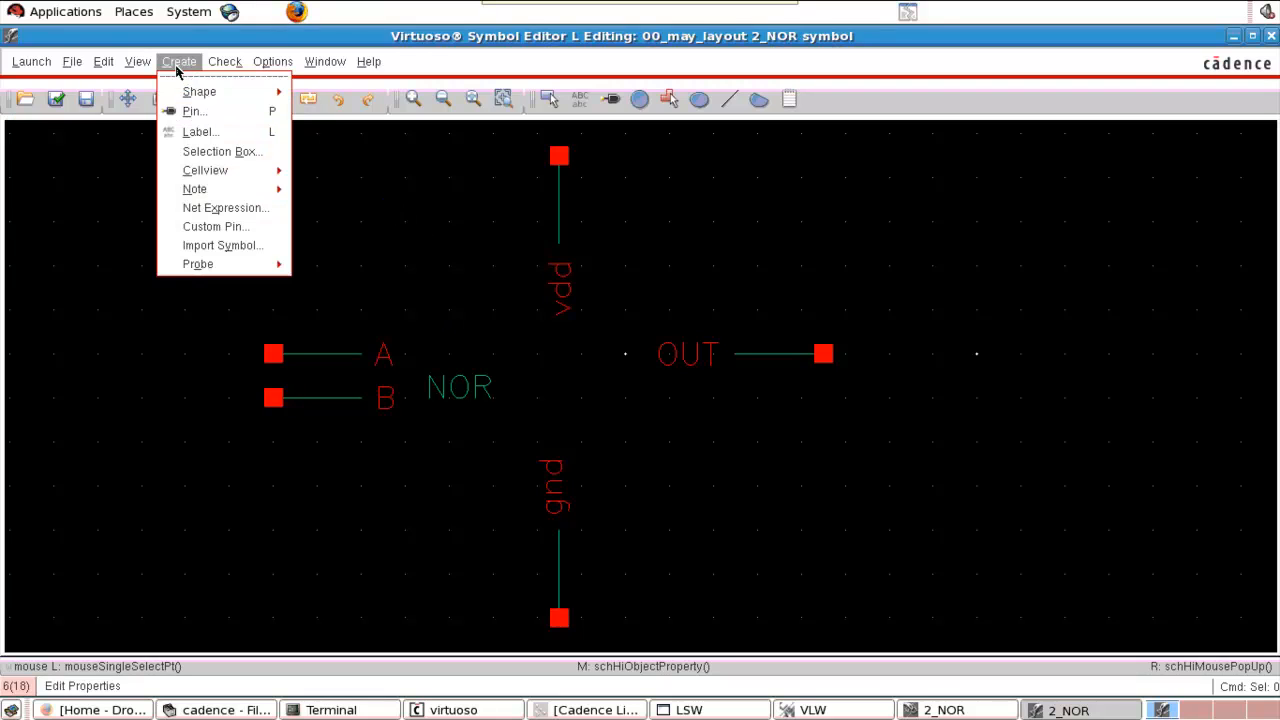
{"action": "mouse_move", "coordinate": [186, 92]}
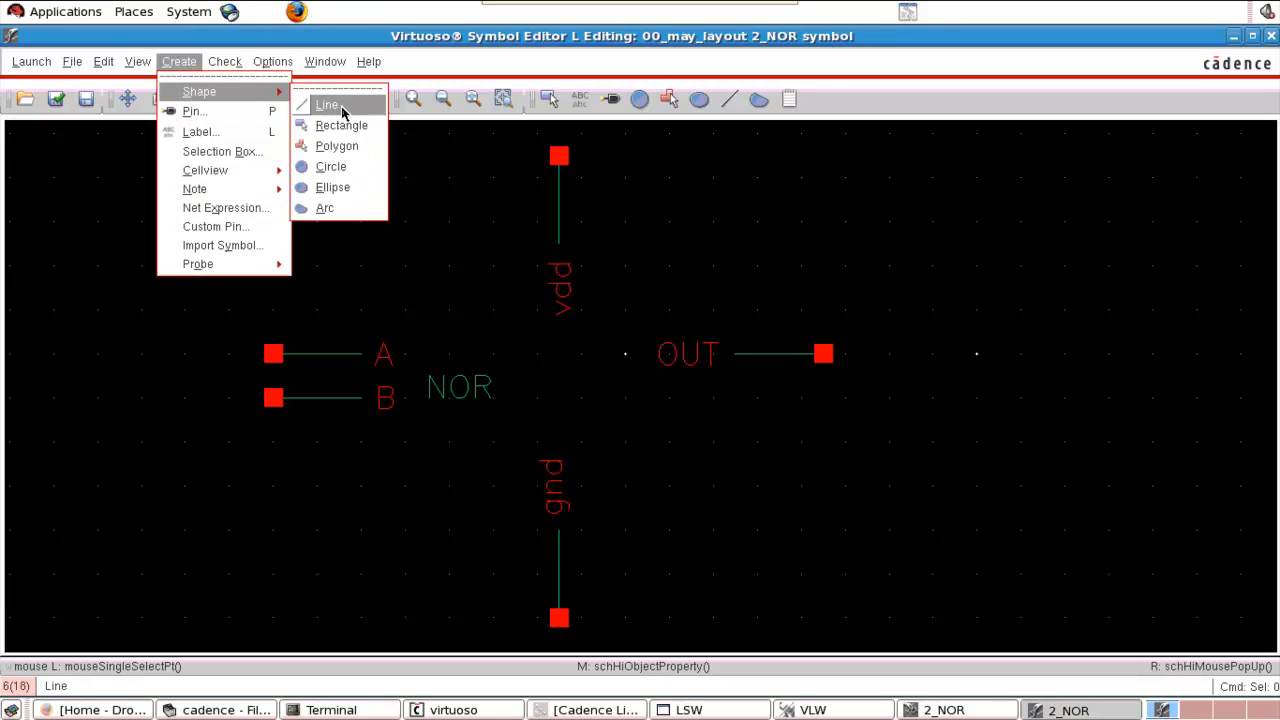
{"action": "left_click", "coordinate": [338, 209]}
{"action": "left_click", "coordinate": [405, 180]}
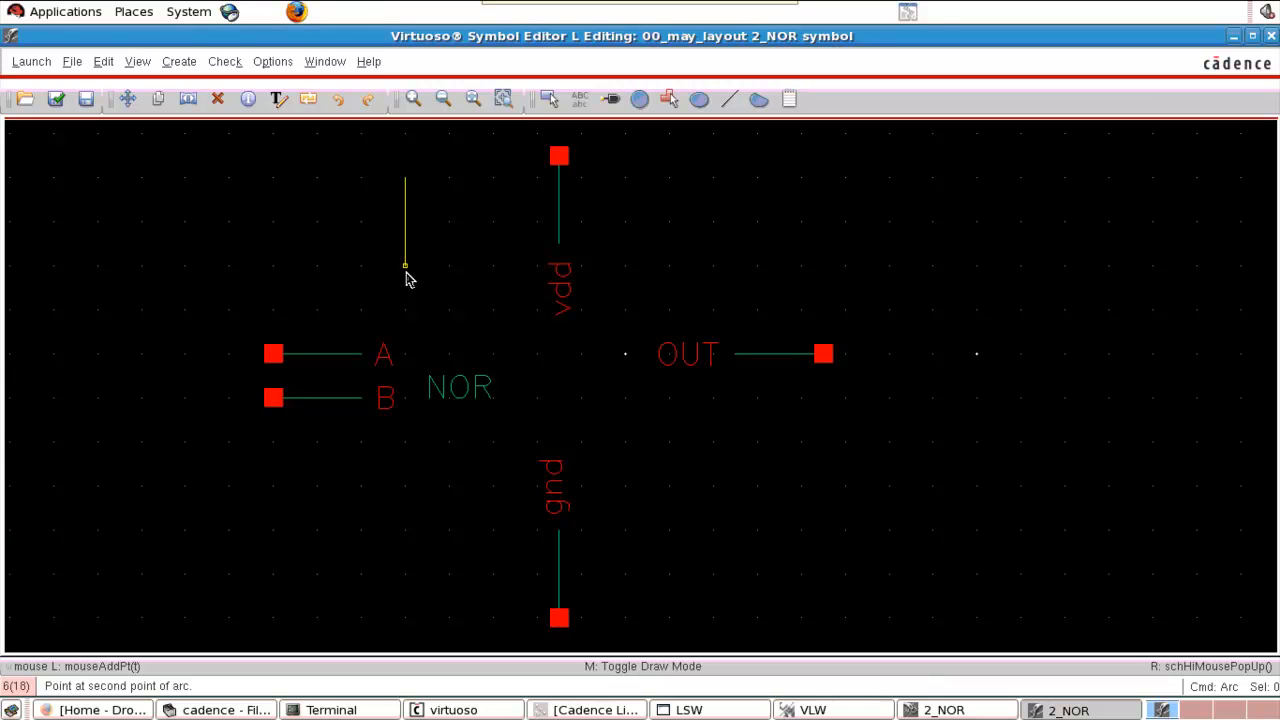
{"action": "left_click", "coordinate": [405, 266]}
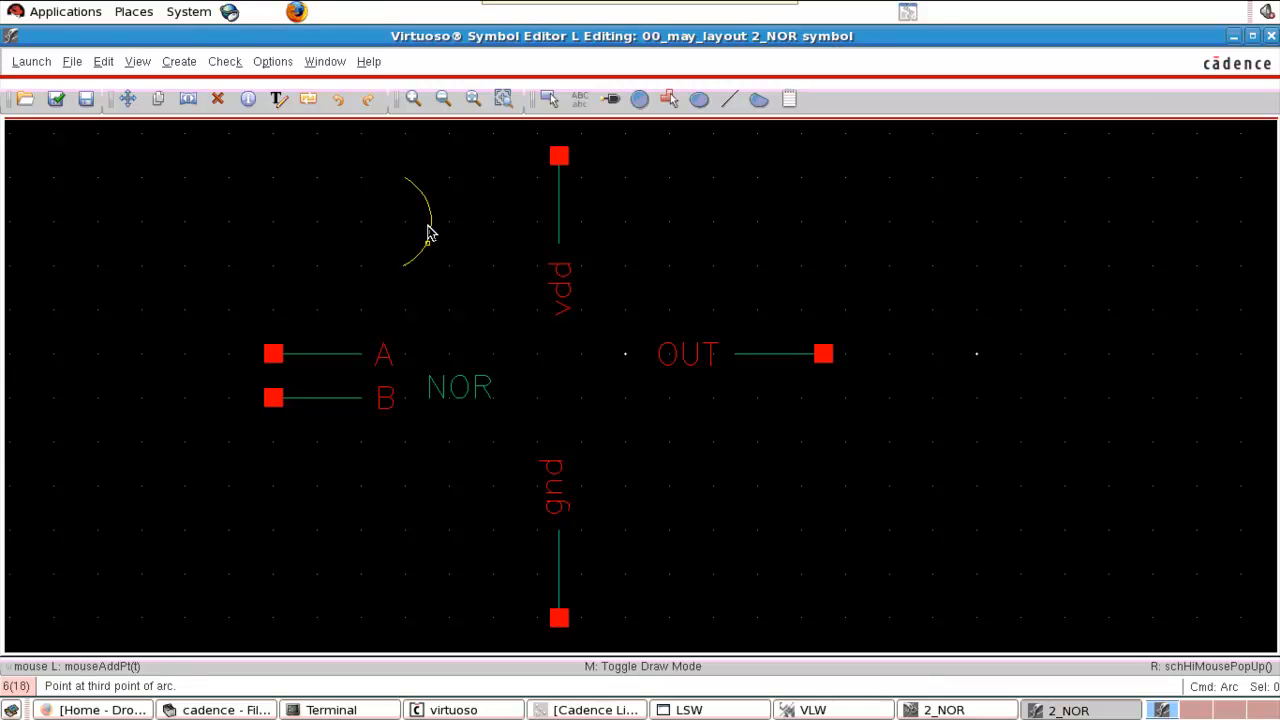
{"action": "left_click", "coordinate": [436, 231]}
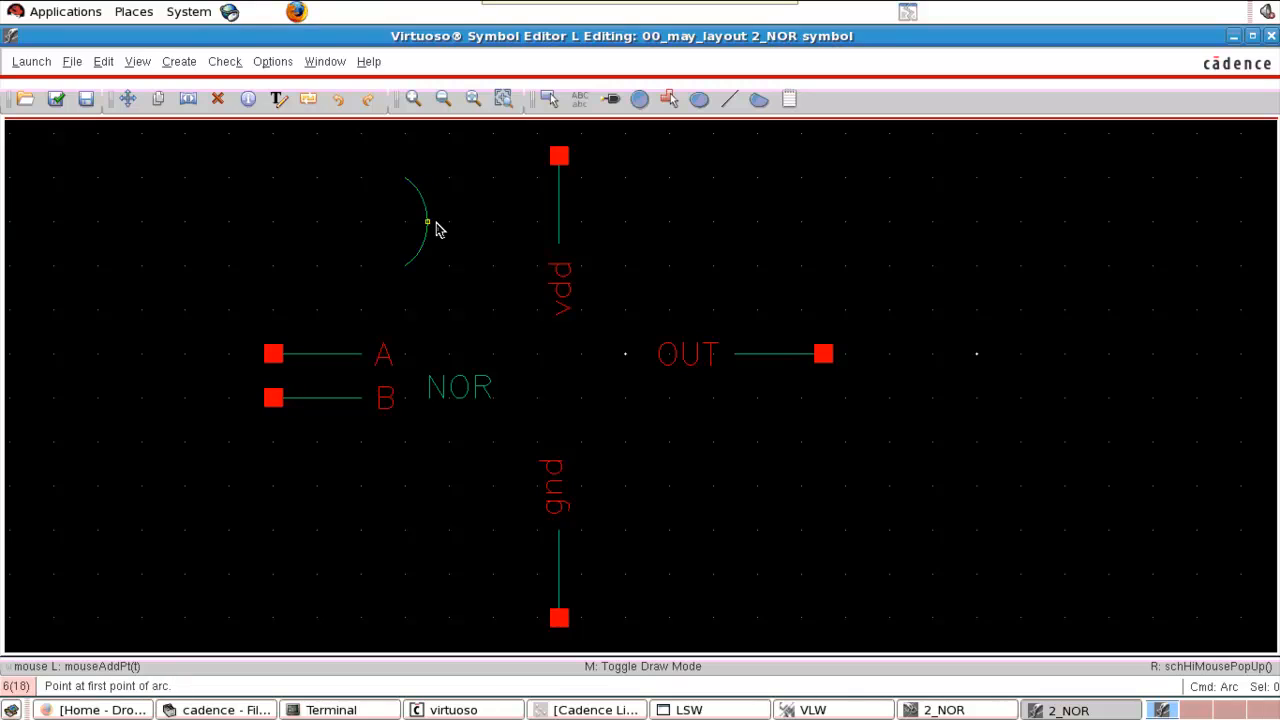
Draw an upper and a lower arc from the input arc's ends to a shared output tip, closing the gate body.
{"action": "left_click", "coordinate": [406, 179]}
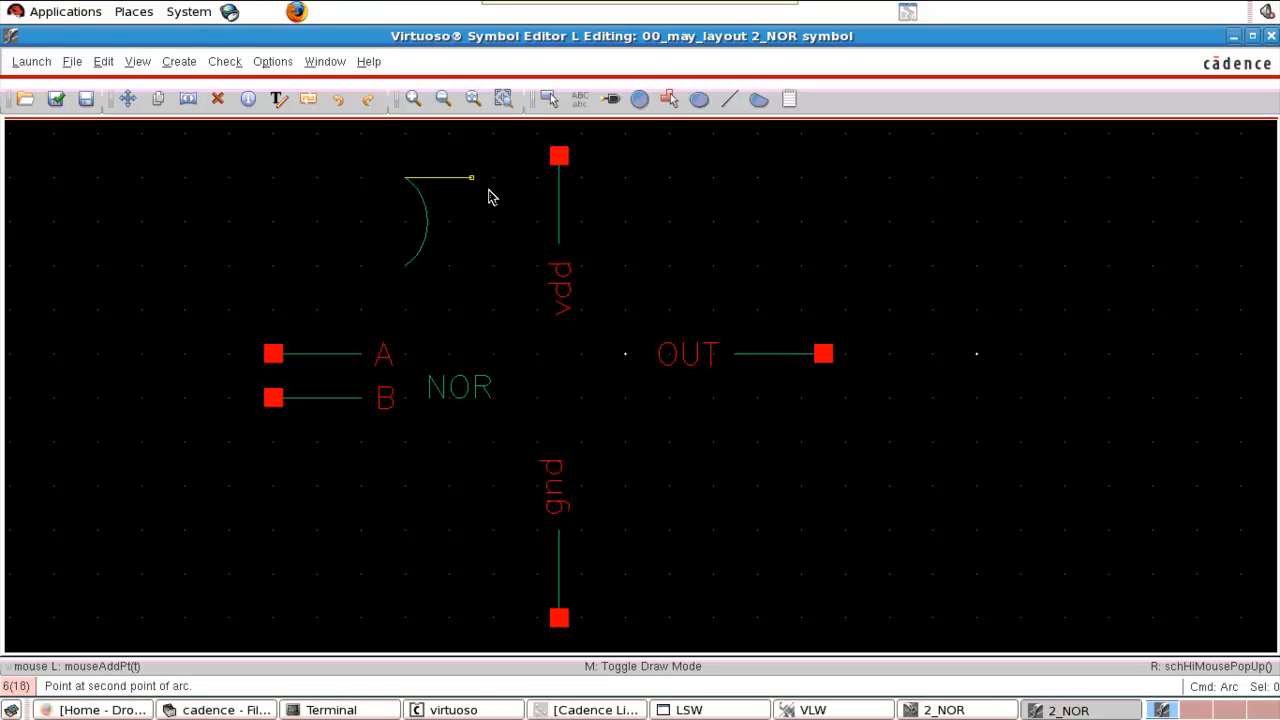
{"action": "left_click", "coordinate": [538, 223]}
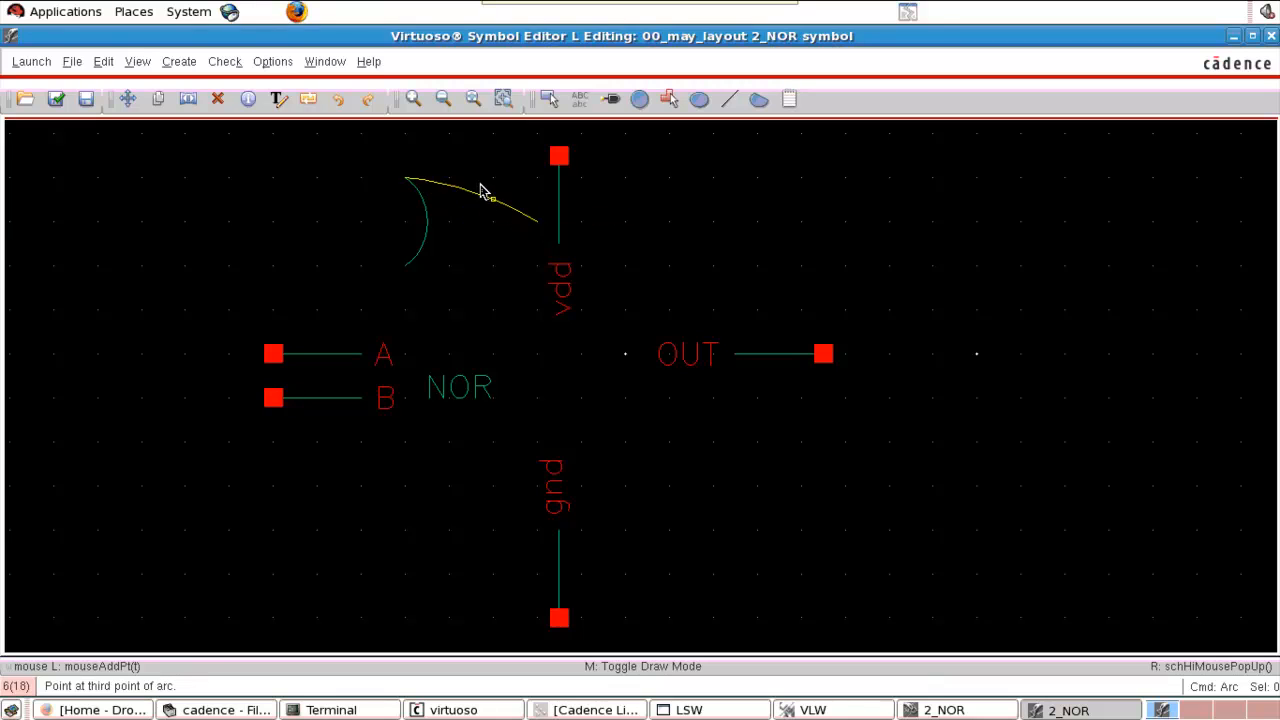
{"action": "left_click", "coordinate": [477, 185]}
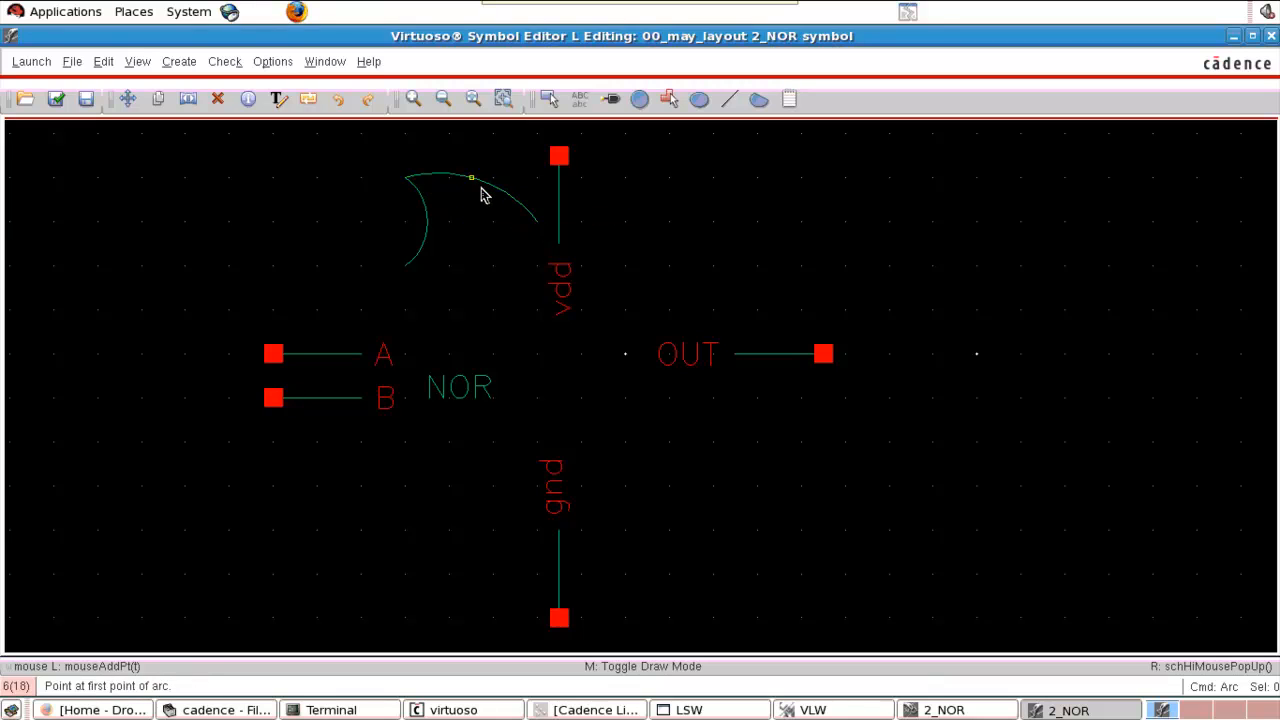
{"action": "left_click", "coordinate": [406, 270]}
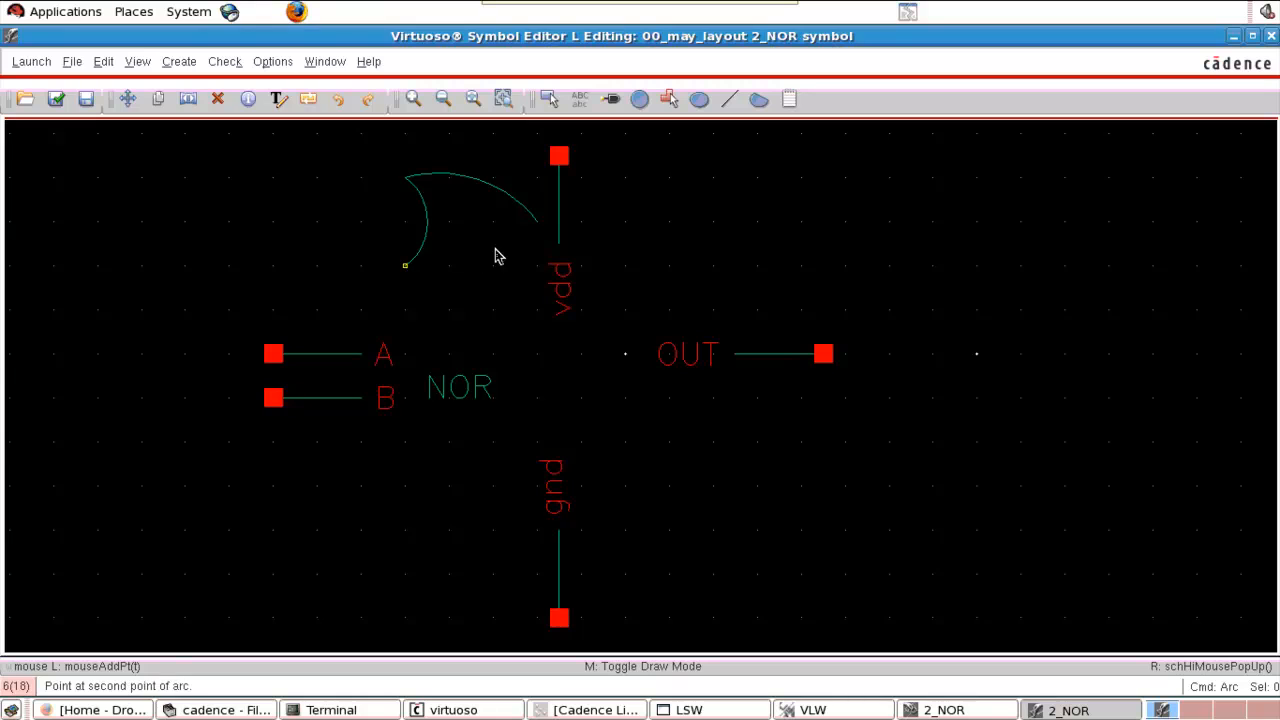
{"action": "left_click", "coordinate": [533, 228]}
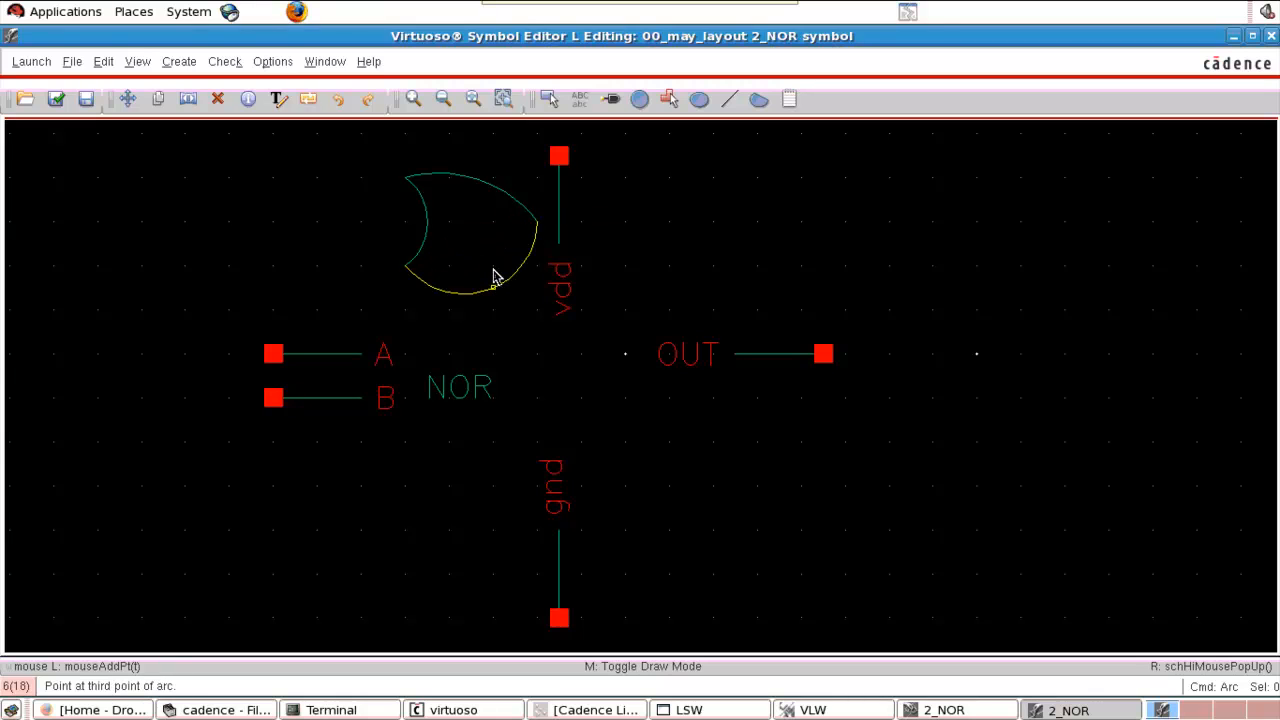
{"action": "left_click", "coordinate": [492, 270]}
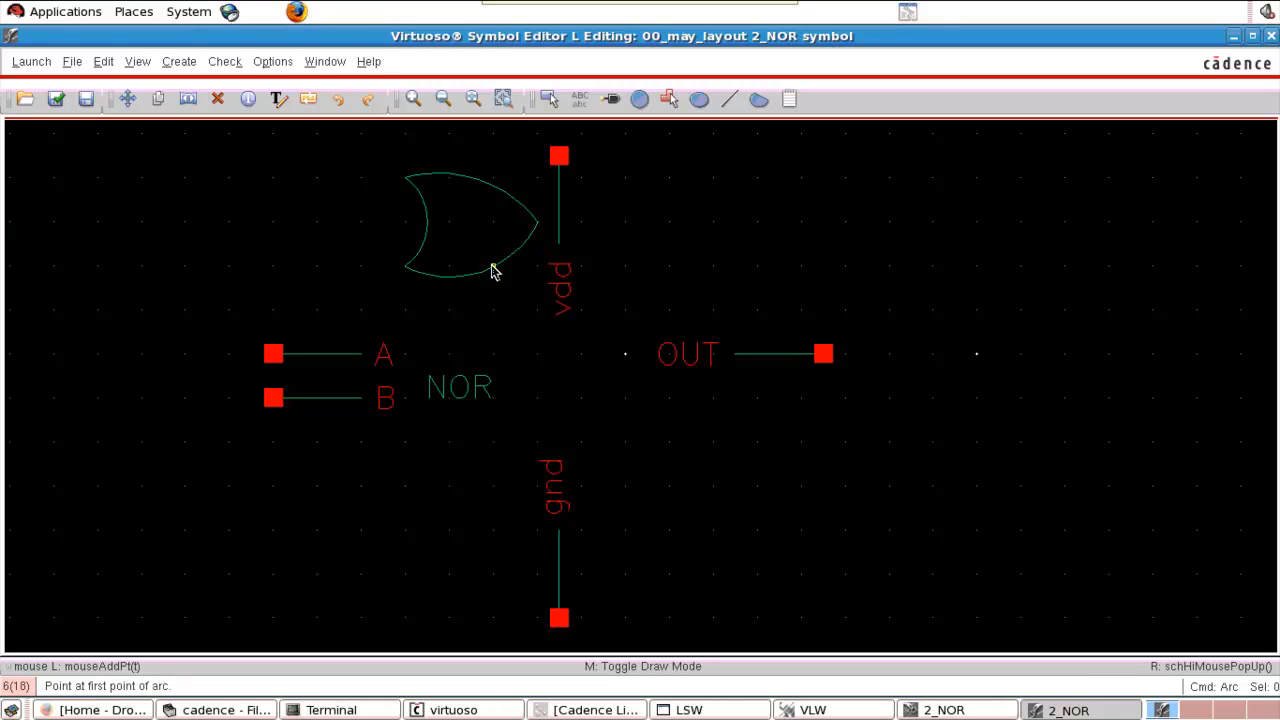
{"action": "key", "text": "Escape"}
Move the A and B pins with their stubs and names onto the gate's input side, and the NOR label inside the body.
{"action": "left_click_drag", "start_coordinate": [207, 310], "coordinate": [422, 441]}
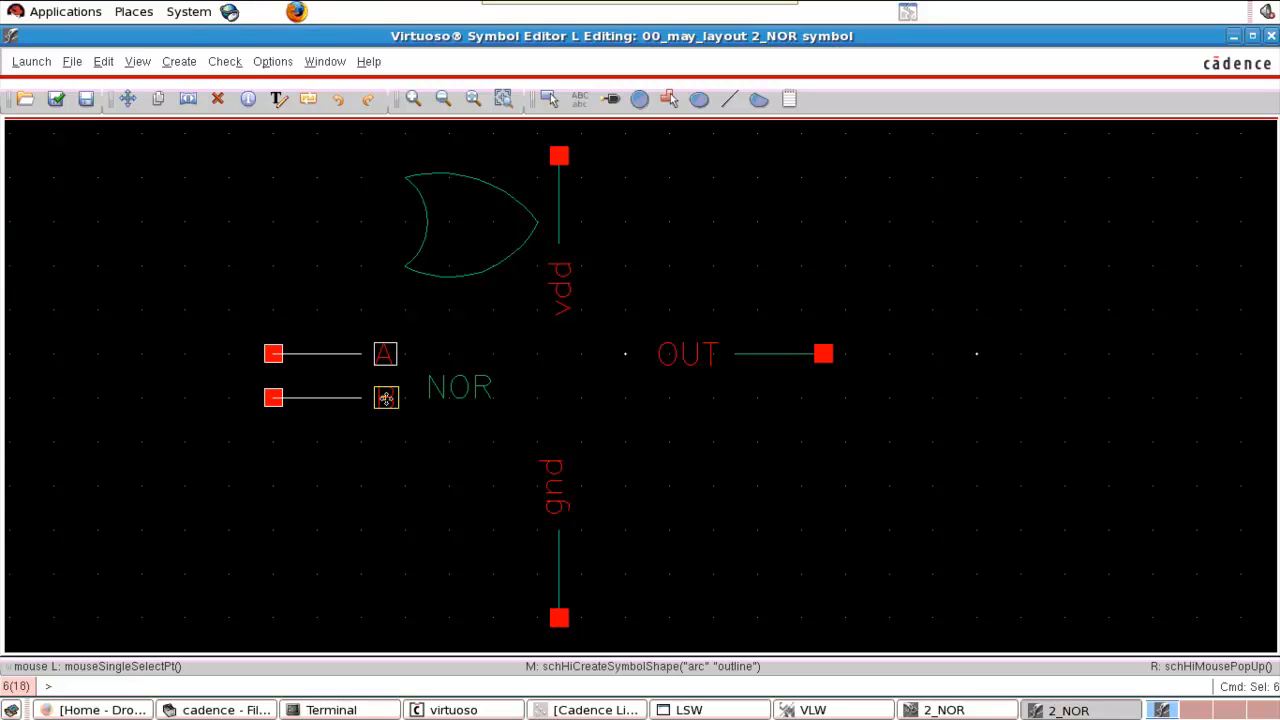
{"action": "key", "text": "m"}
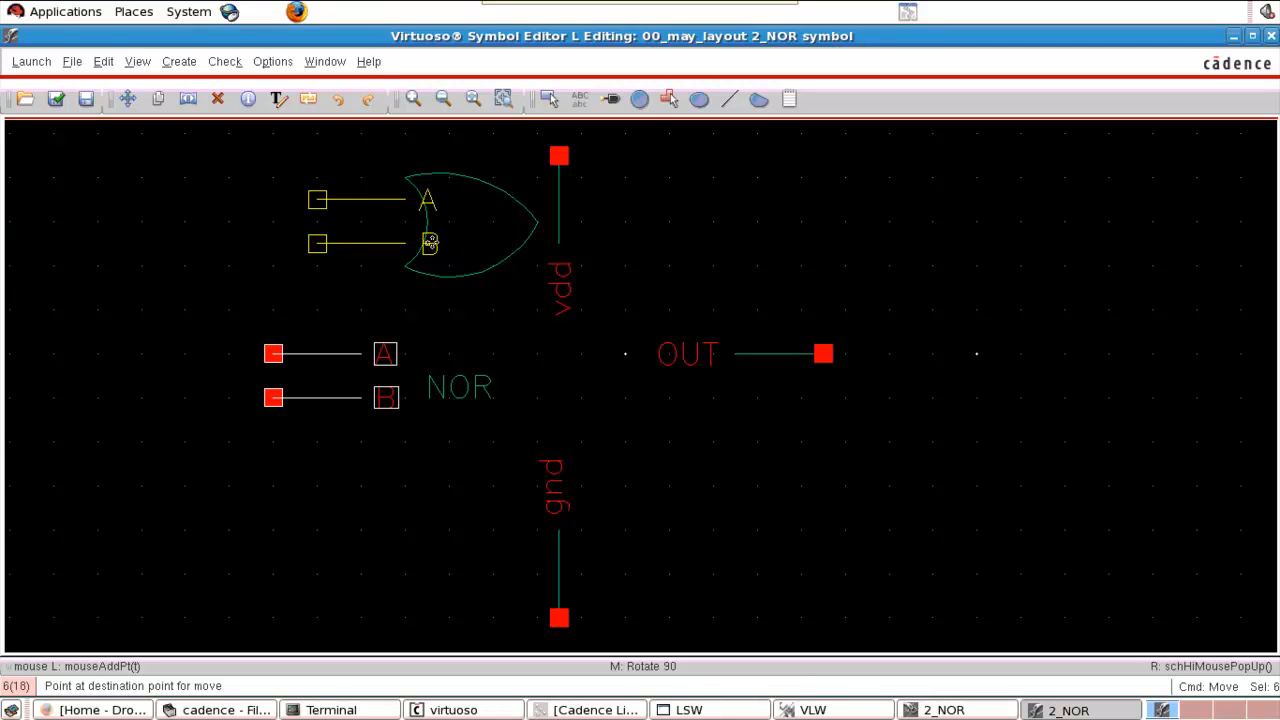
{"action": "left_click", "coordinate": [453, 243]}
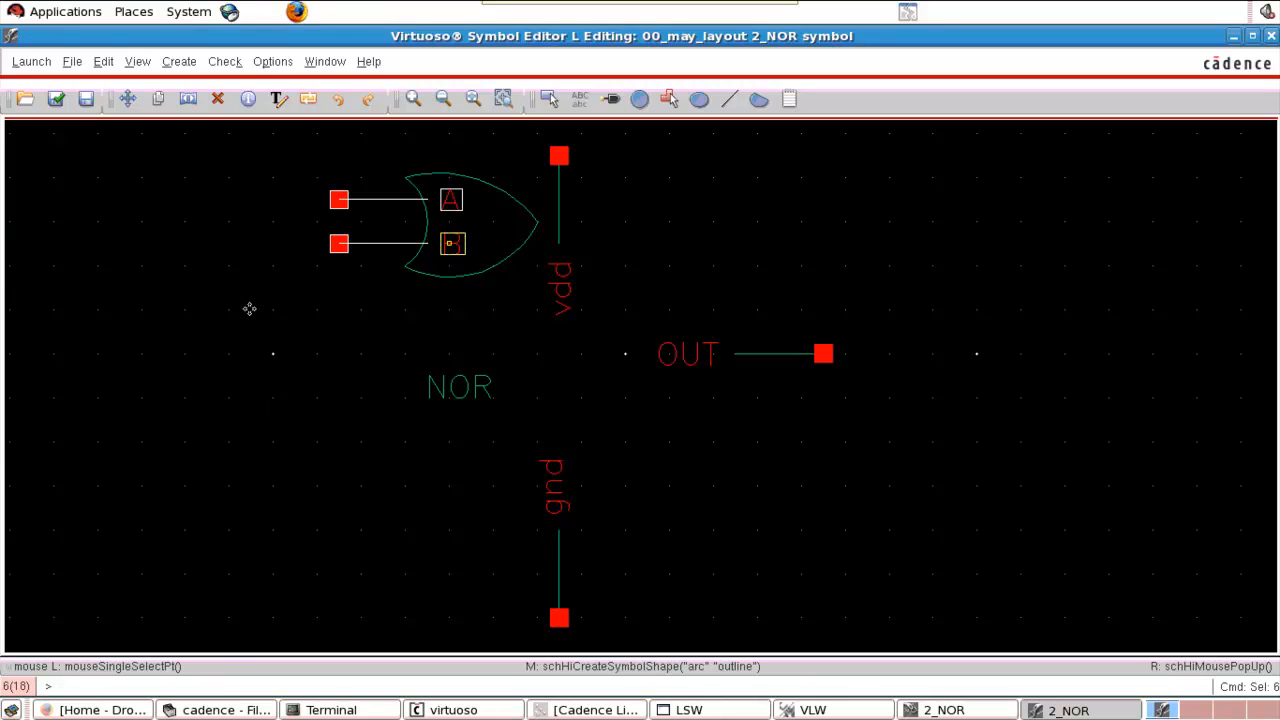
{"action": "key", "text": "m"}
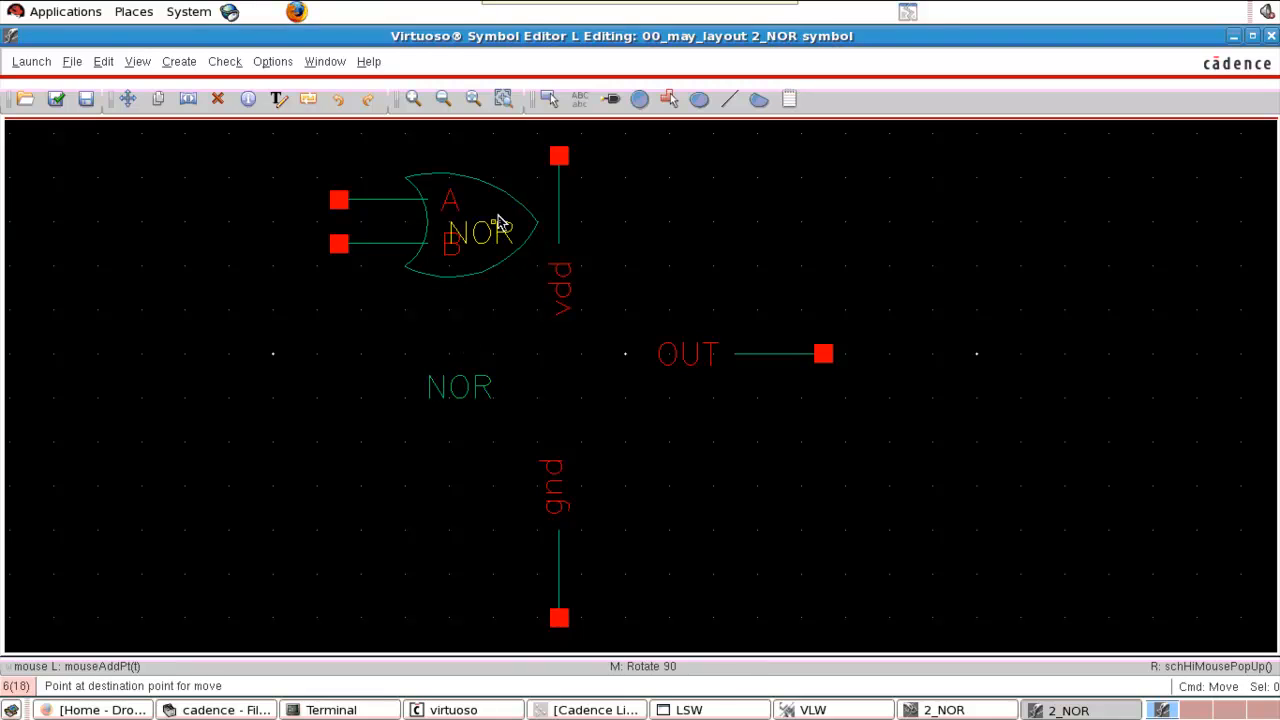
{"action": "left_click", "coordinate": [500, 225]}
Move the vdd pin with its stub and name away from the gate tip to the free area below the input pins.
{"action": "left_click_drag", "start_coordinate": [273, 157], "coordinate": [556, 313]}
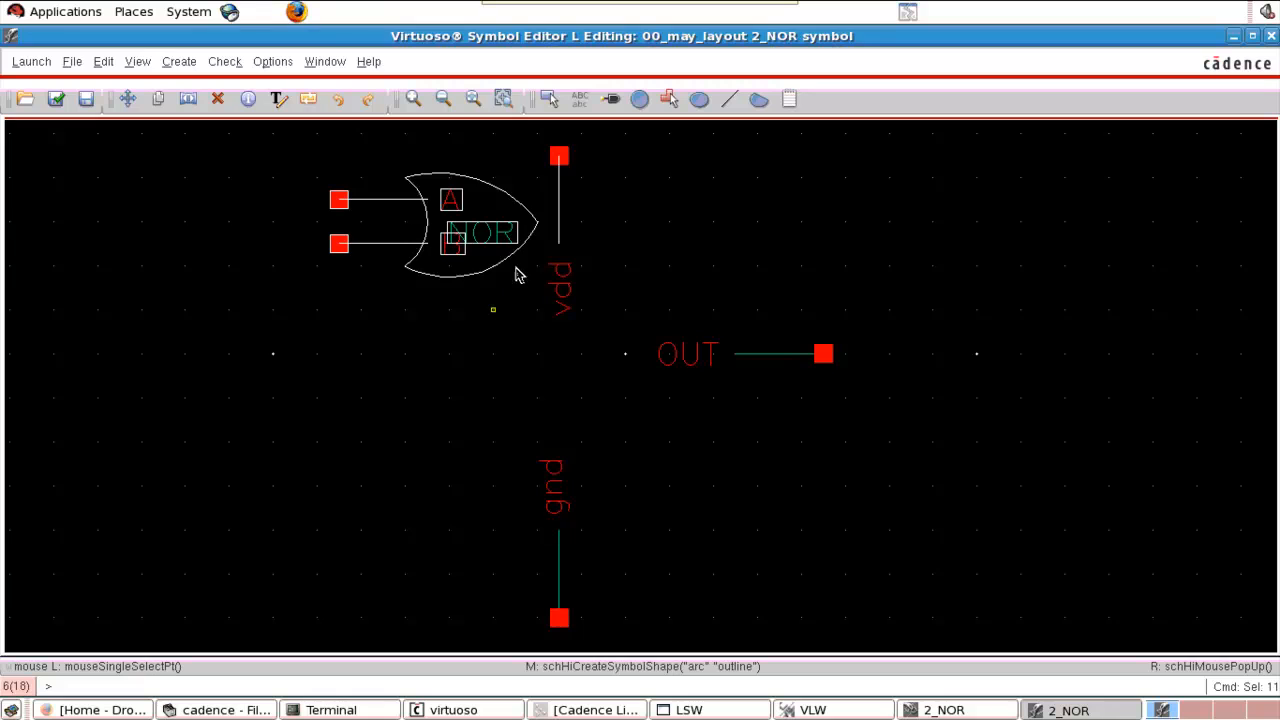
{"action": "left_click", "coordinate": [503, 292]}
{"action": "left_click_drag", "start_coordinate": [514, 356], "coordinate": [609, 127]}
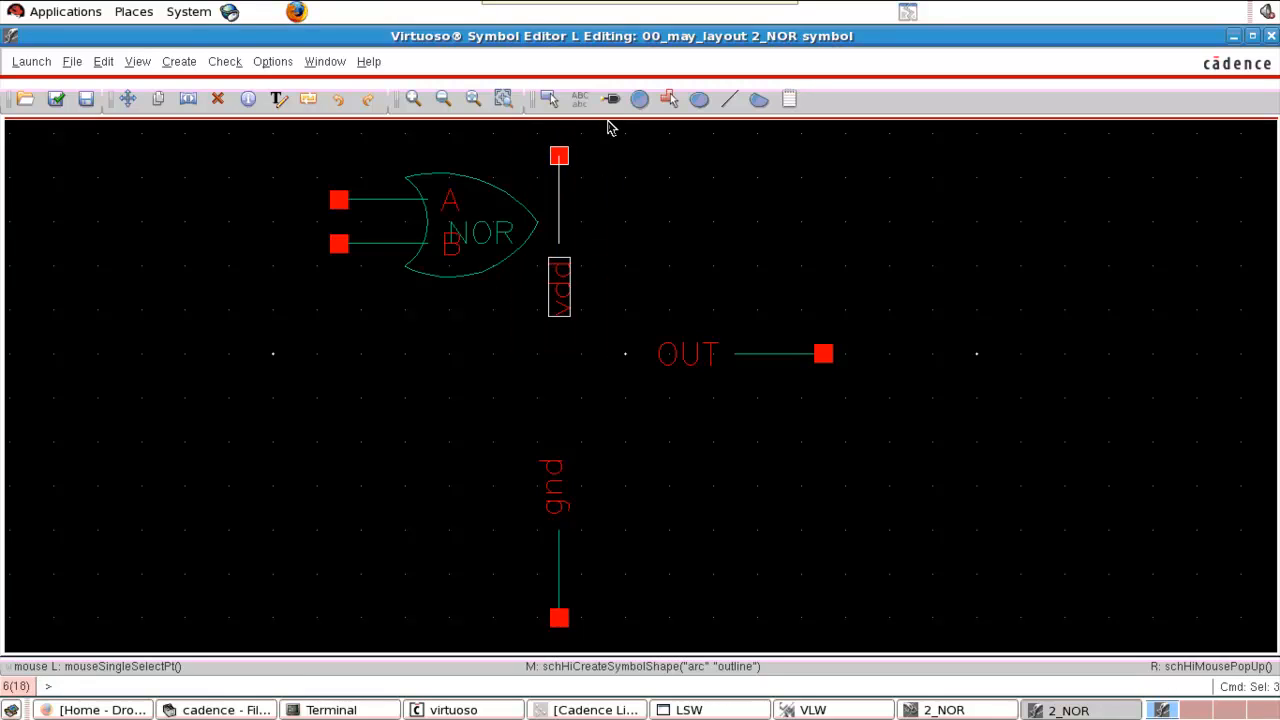
{"action": "left_click_drag", "start_coordinate": [561, 290], "coordinate": [319, 464]}
Draw a small circle just beyond the gate's output tip as the inversion bubble.
{"action": "left_click", "coordinate": [189, 66]}
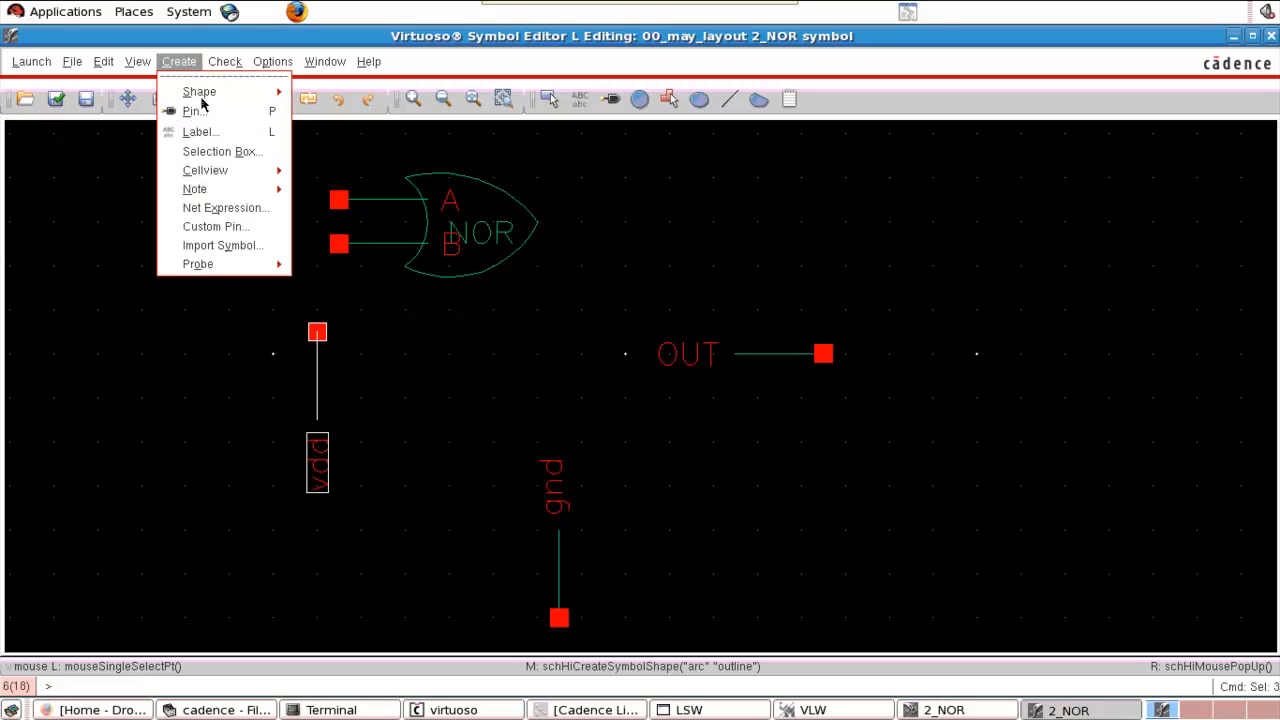
{"action": "mouse_move", "coordinate": [206, 91]}
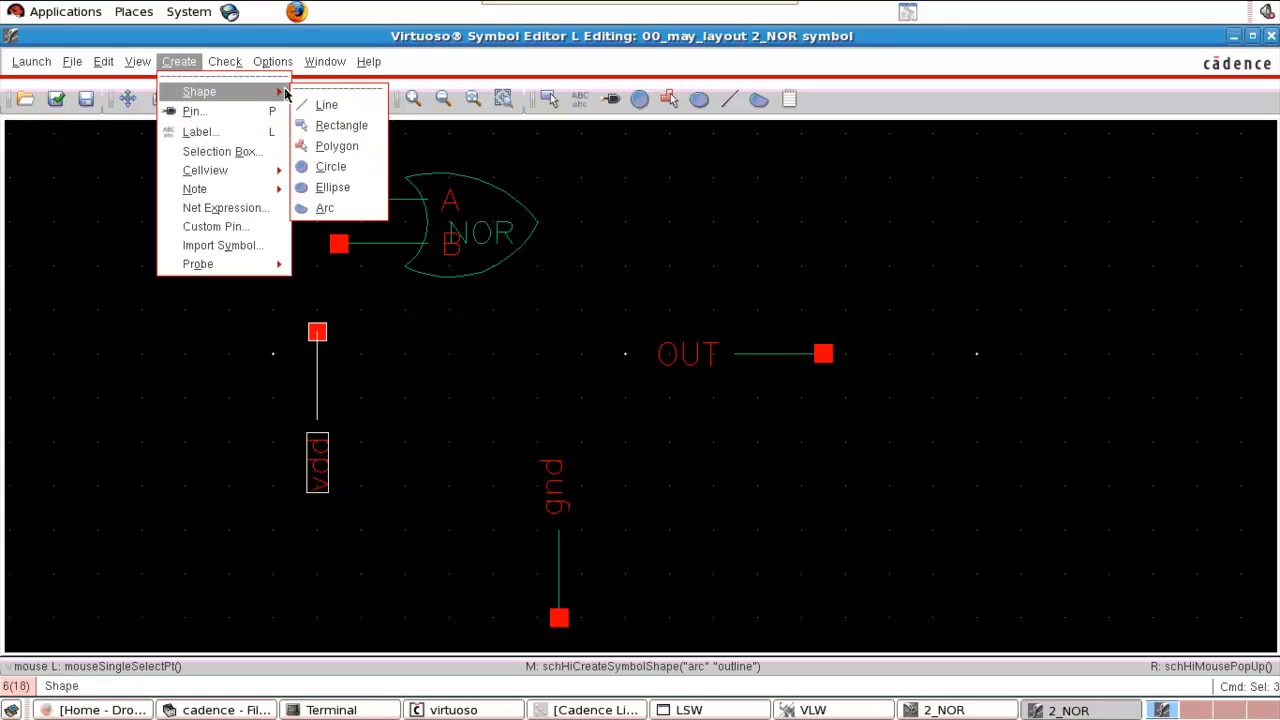
{"action": "left_click", "coordinate": [349, 170]}
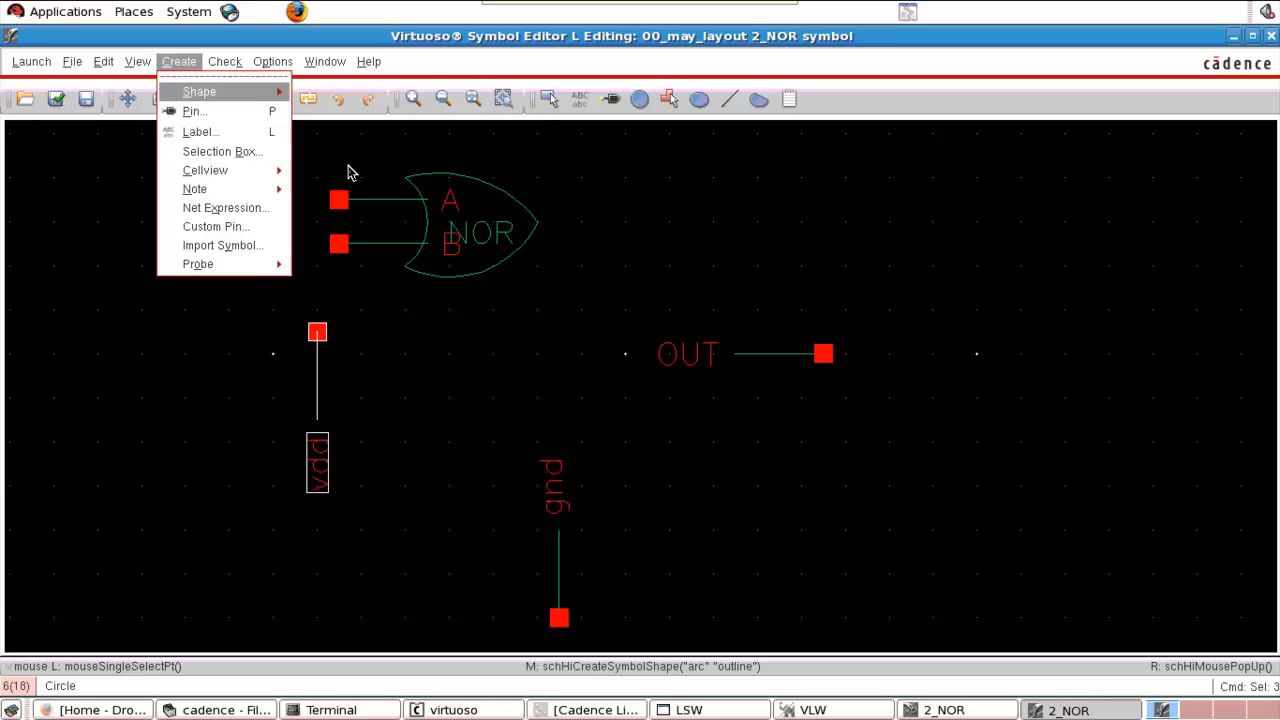
{"action": "left_click", "coordinate": [603, 244]}
{"action": "left_click", "coordinate": [601, 266]}
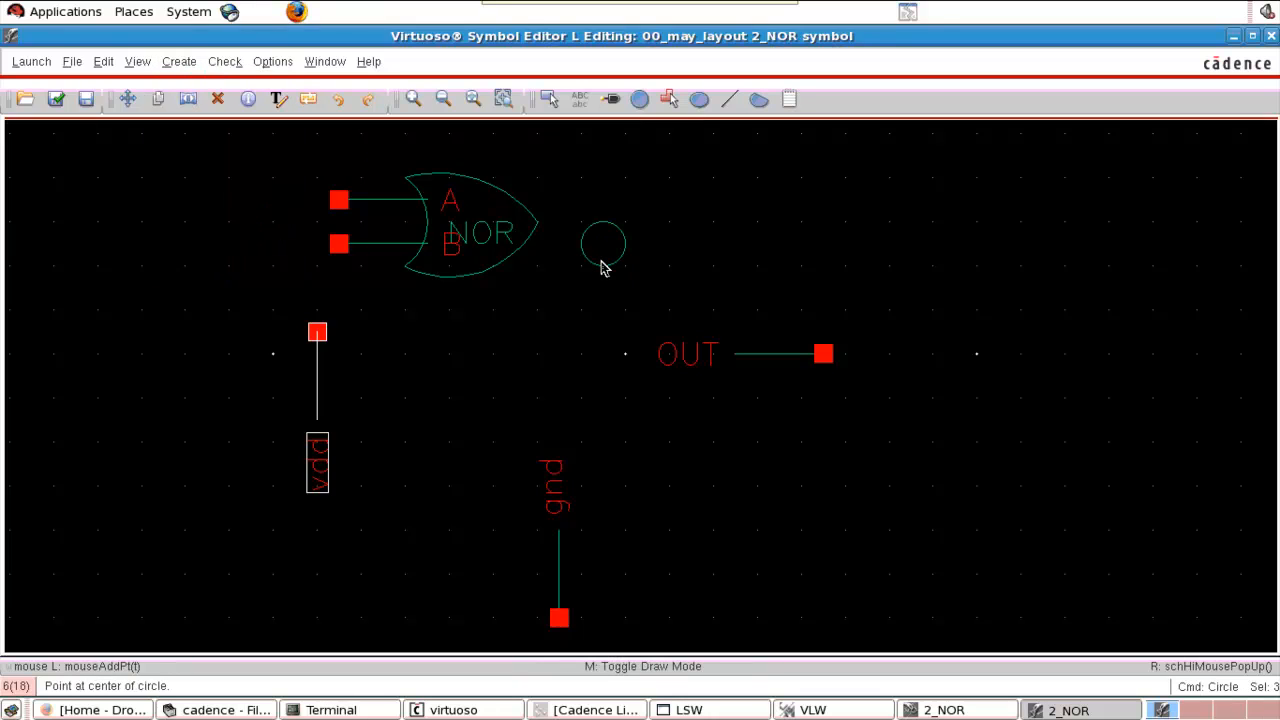
{"action": "left_click_drag", "start_coordinate": [603, 268], "coordinate": [557, 226]}
{"action": "key", "text": "Escape"}
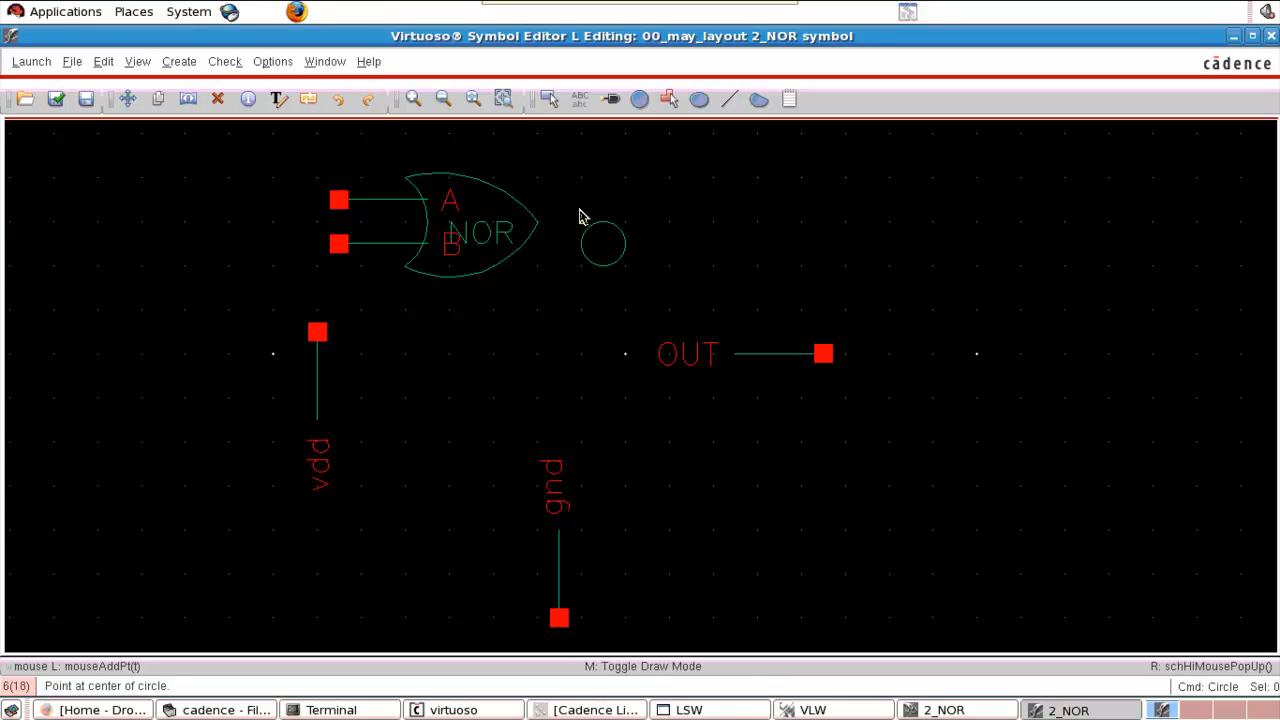
{"action": "left_click", "coordinate": [558, 177]}
{"action": "left_click_drag", "start_coordinate": [641, 282], "coordinate": [558, 234]}
{"action": "key", "text": "Escape"}
Move the inversion bubble so it touches the gate's output tip.
{"action": "left_click", "coordinate": [627, 248]}
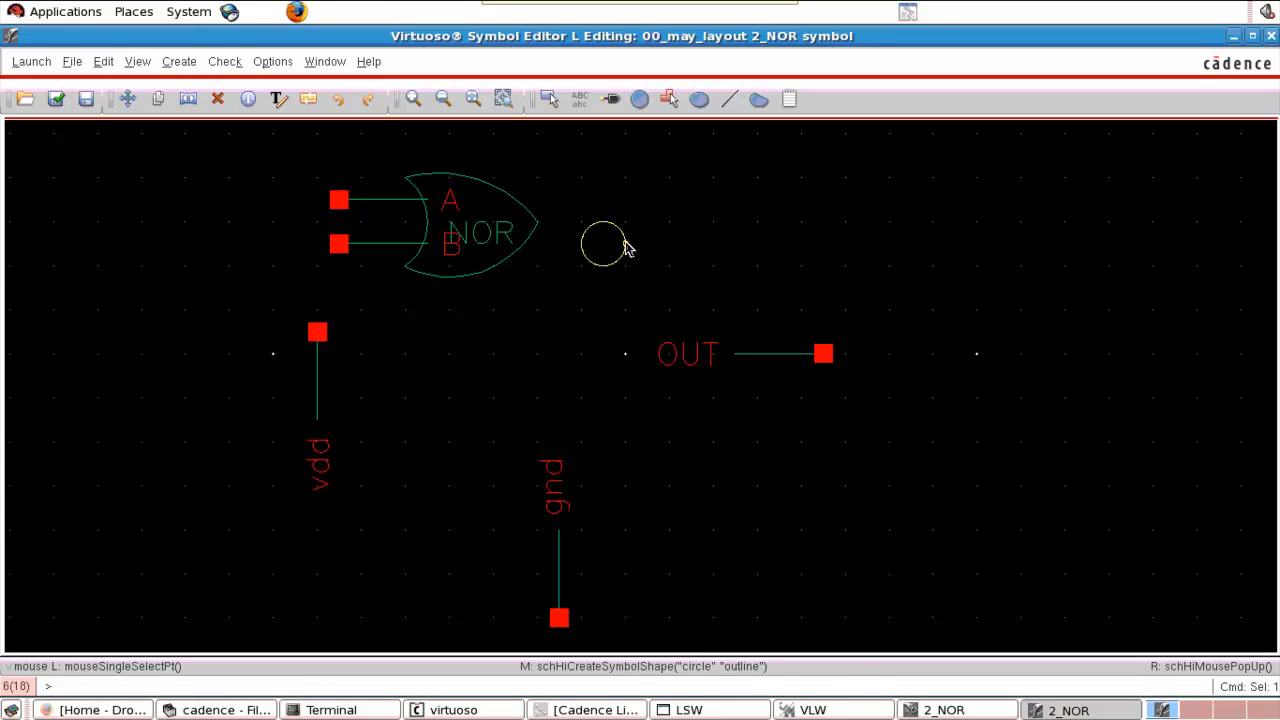
{"action": "key", "text": "m"}
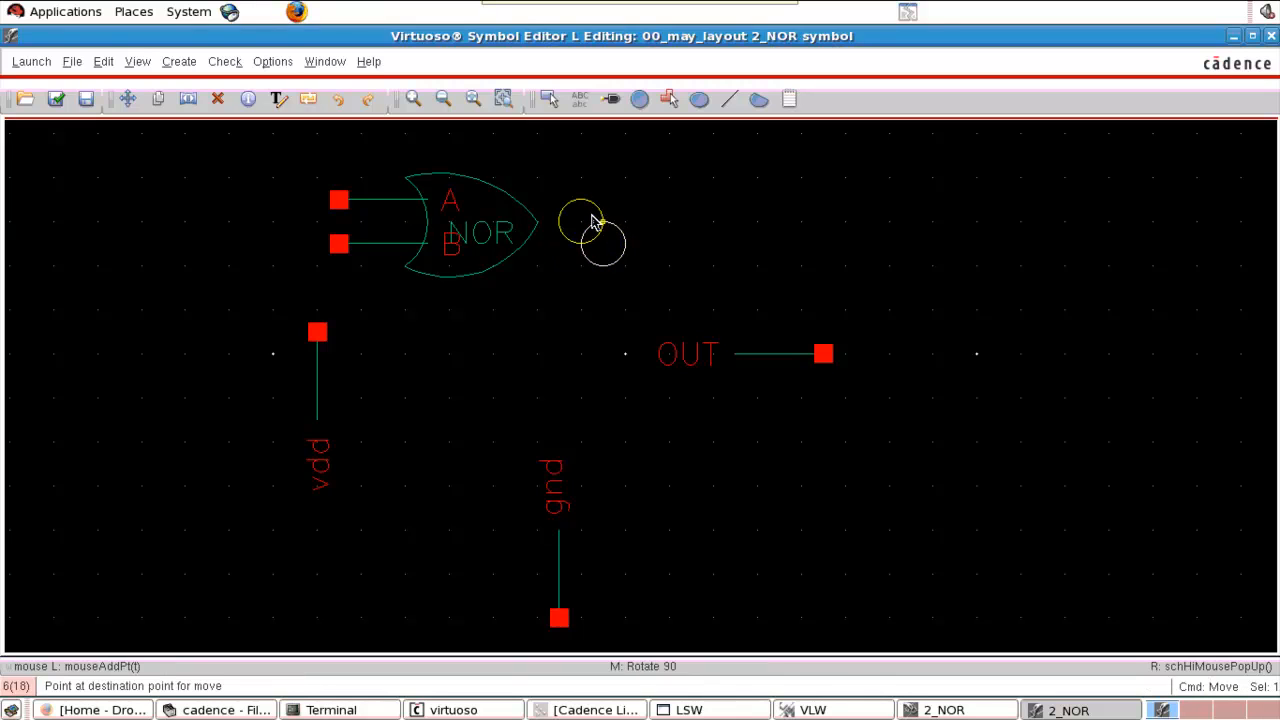
{"action": "key", "text": "Escape"}
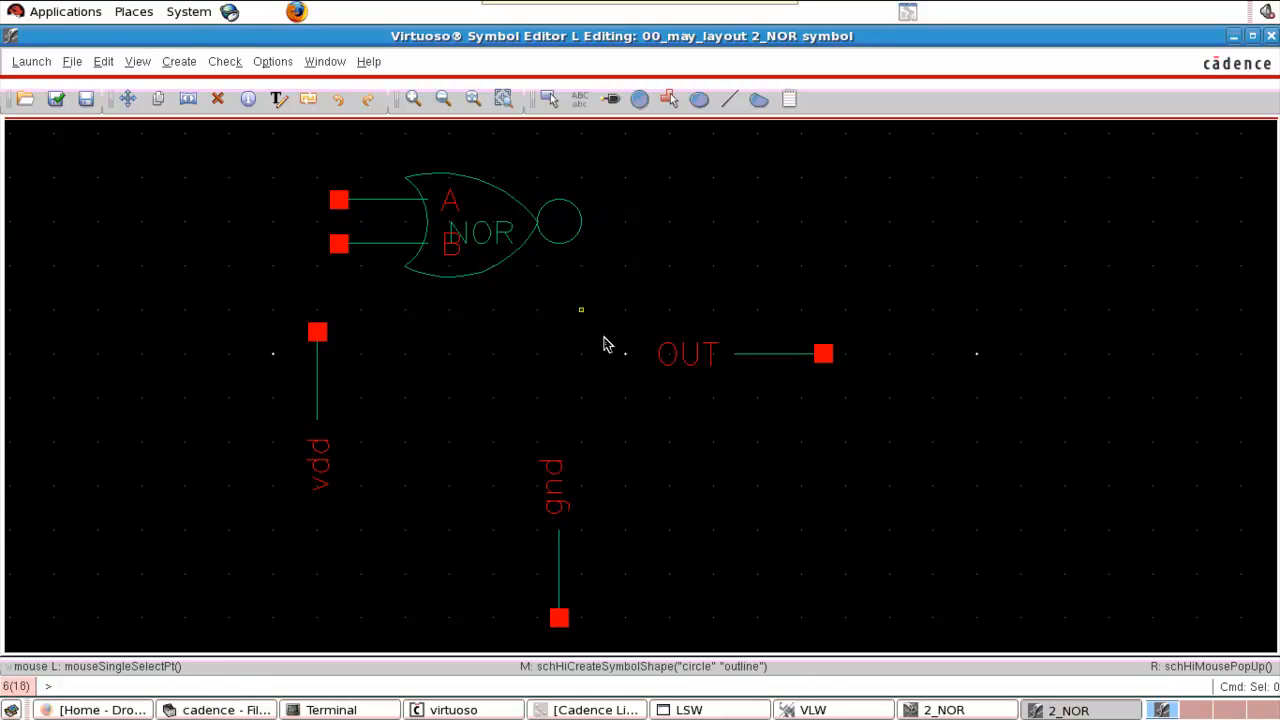
Place the OUT name over its stub and move the OUT pin, stub and name onto the bubble's output side.
{"action": "left_click", "coordinate": [680, 358]}
{"action": "key", "text": "m"}
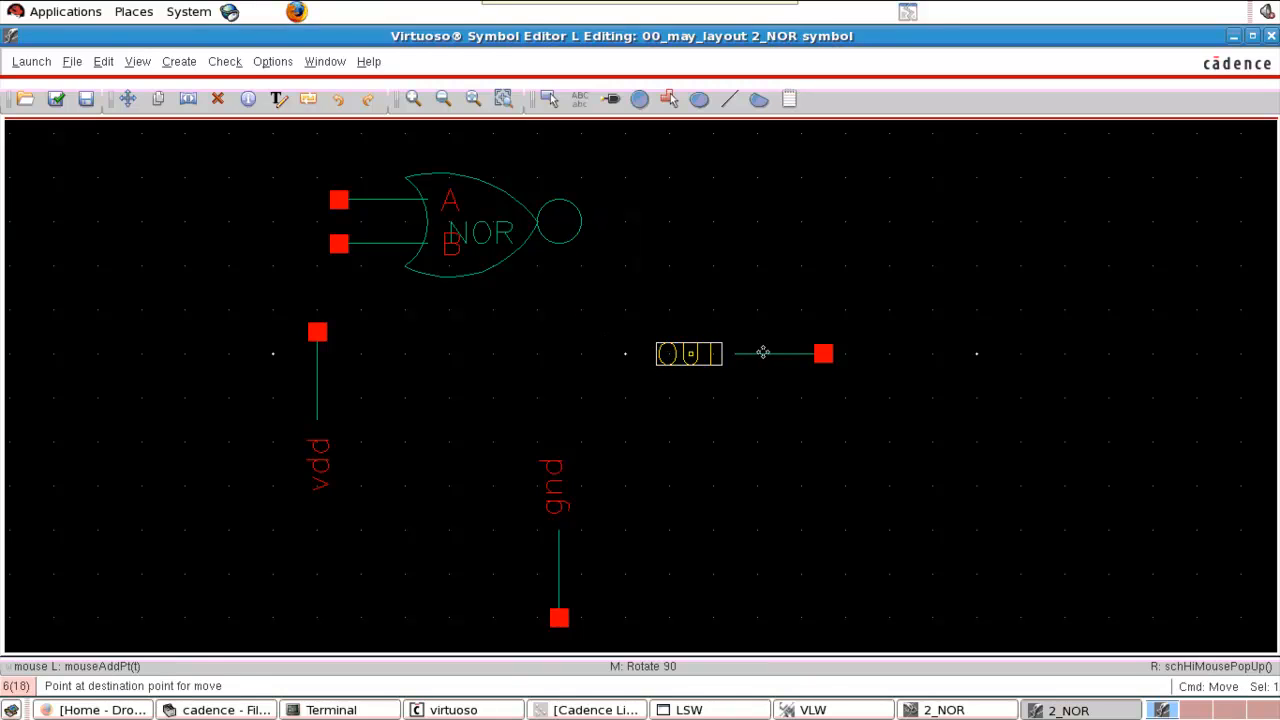
{"action": "left_click", "coordinate": [768, 356]}
{"action": "left_click_drag", "start_coordinate": [662, 291], "coordinate": [905, 396]}
{"action": "key", "text": "m"}
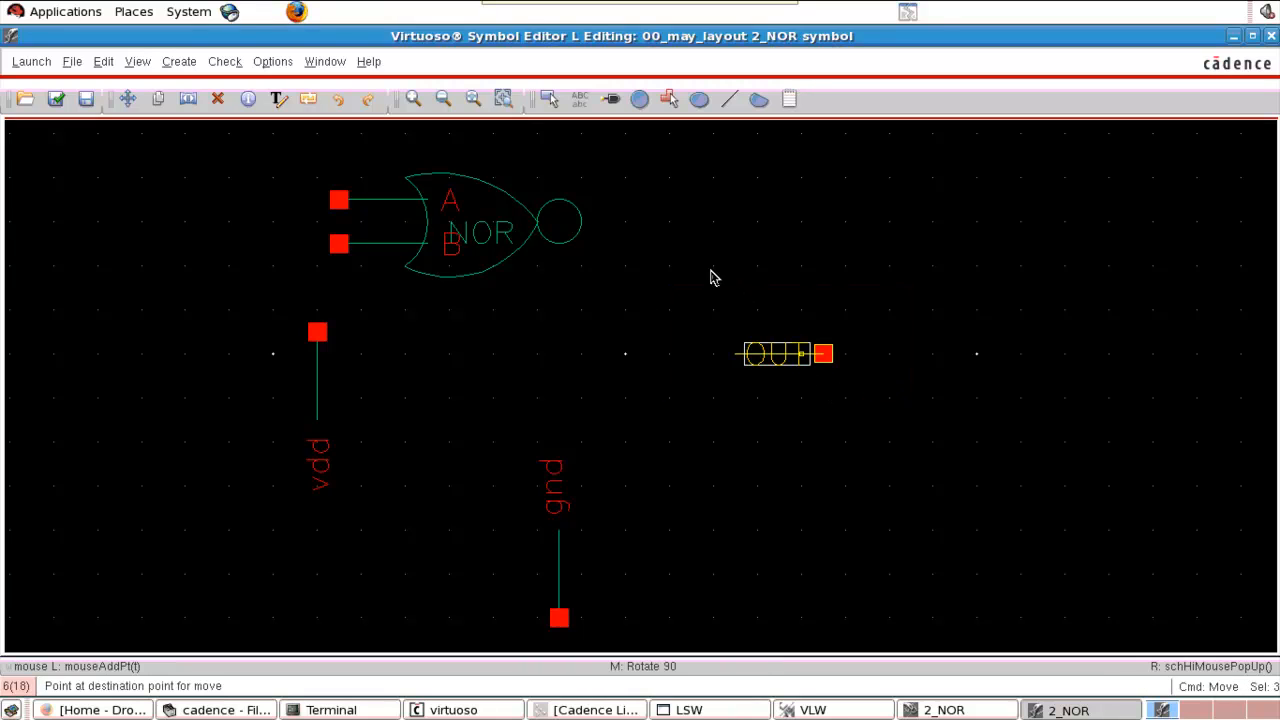
{"action": "left_click", "coordinate": [642, 228]}
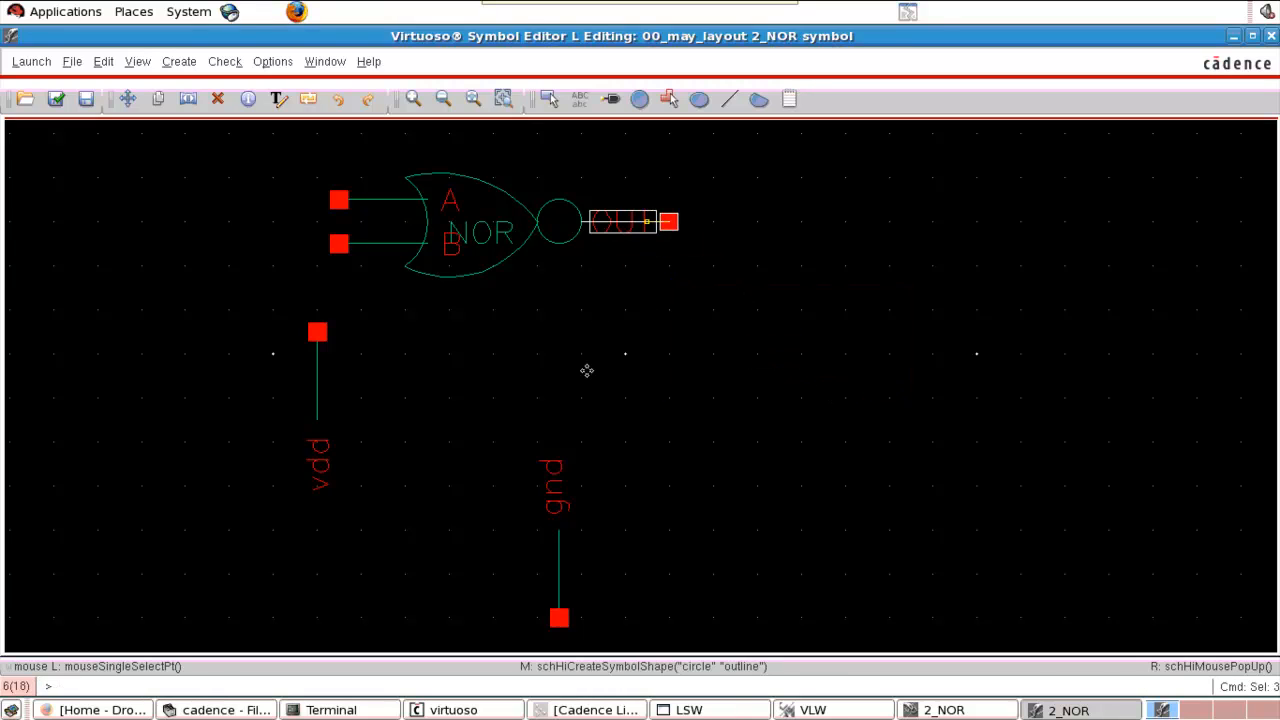
Place the gnd name over its stub and move the gnd pin, stub and name to the gate body's lower edge.
{"action": "left_click", "coordinate": [558, 486]}
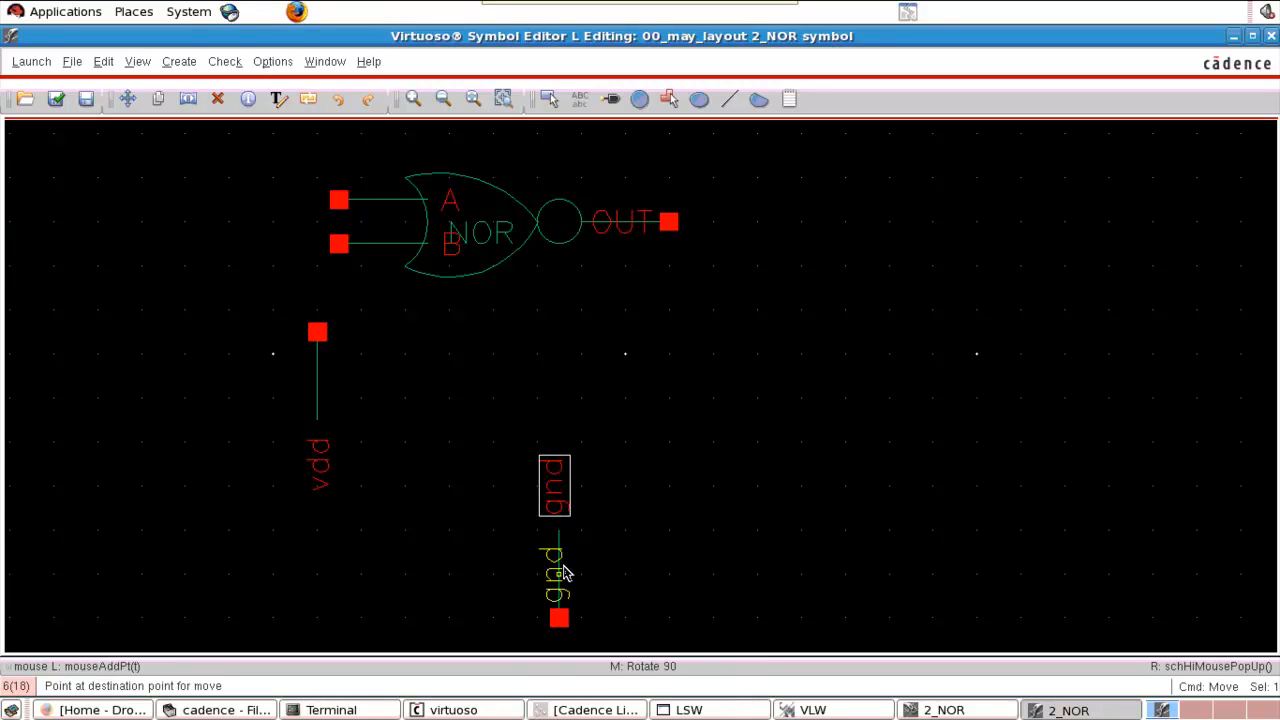
{"action": "left_click", "coordinate": [560, 572]}
{"action": "left_click_drag", "start_coordinate": [493, 486], "coordinate": [598, 636]}
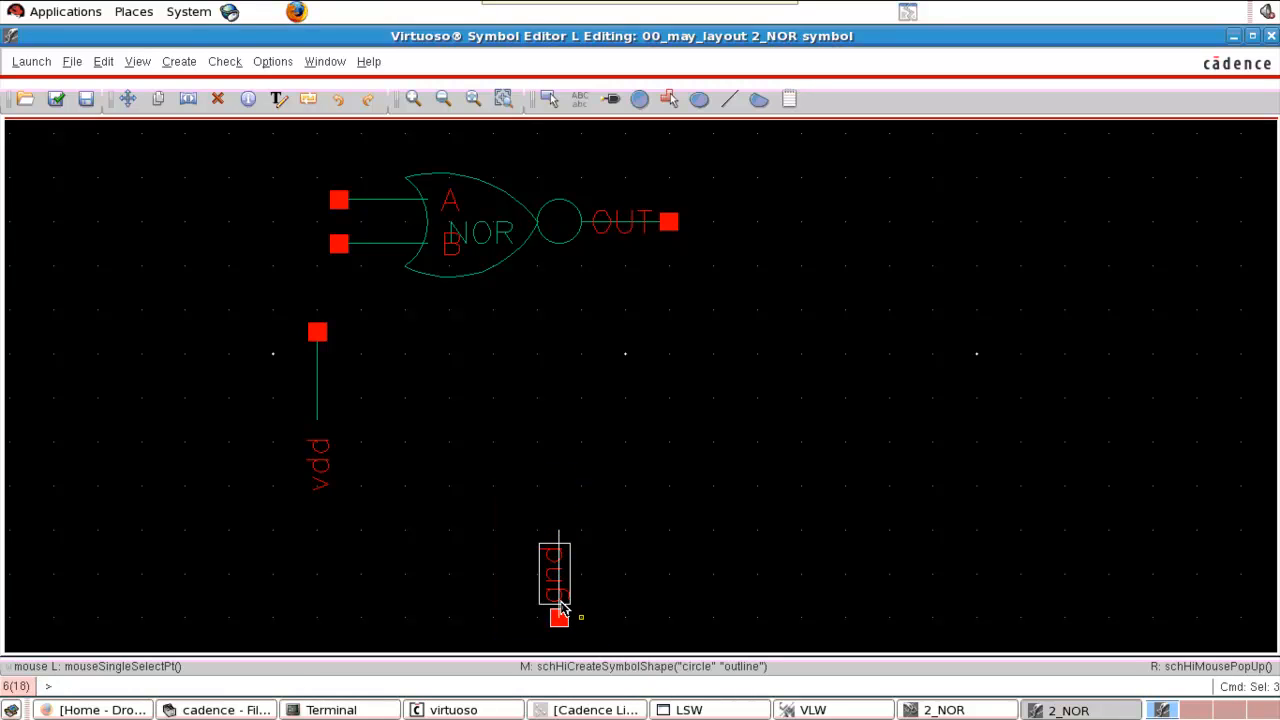
{"action": "key", "text": "m"}
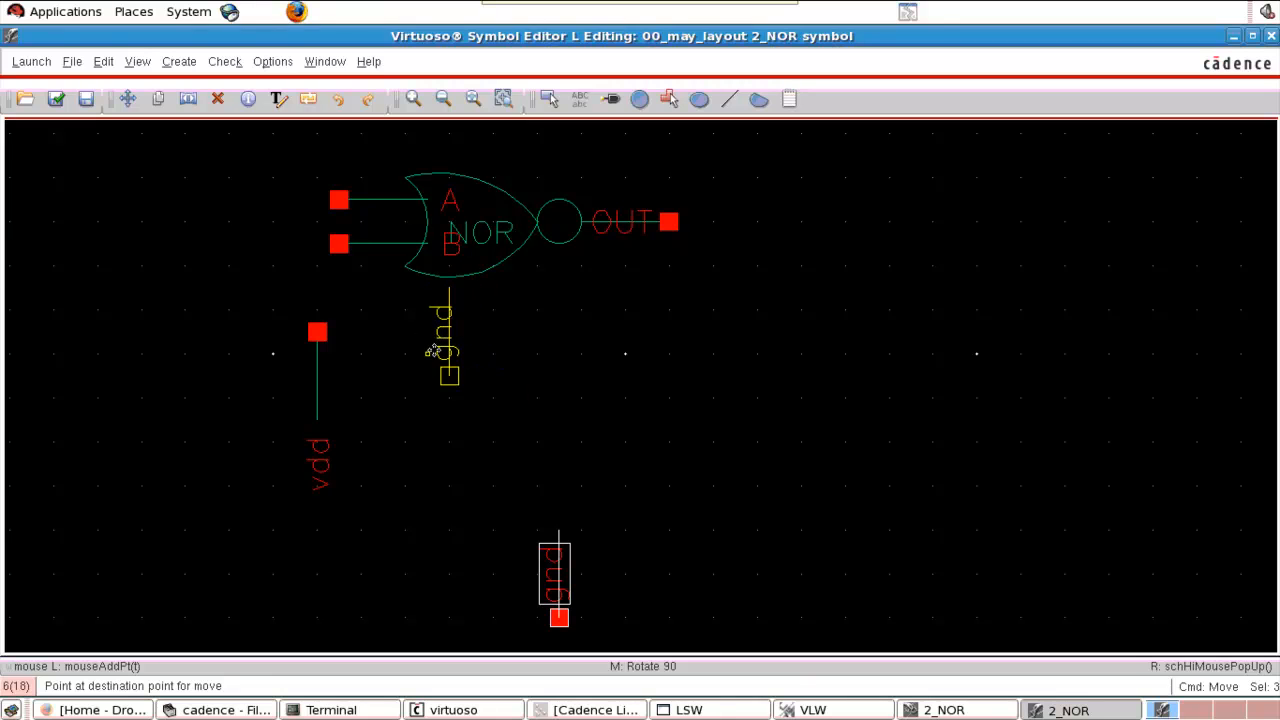
{"action": "left_click", "coordinate": [480, 343]}
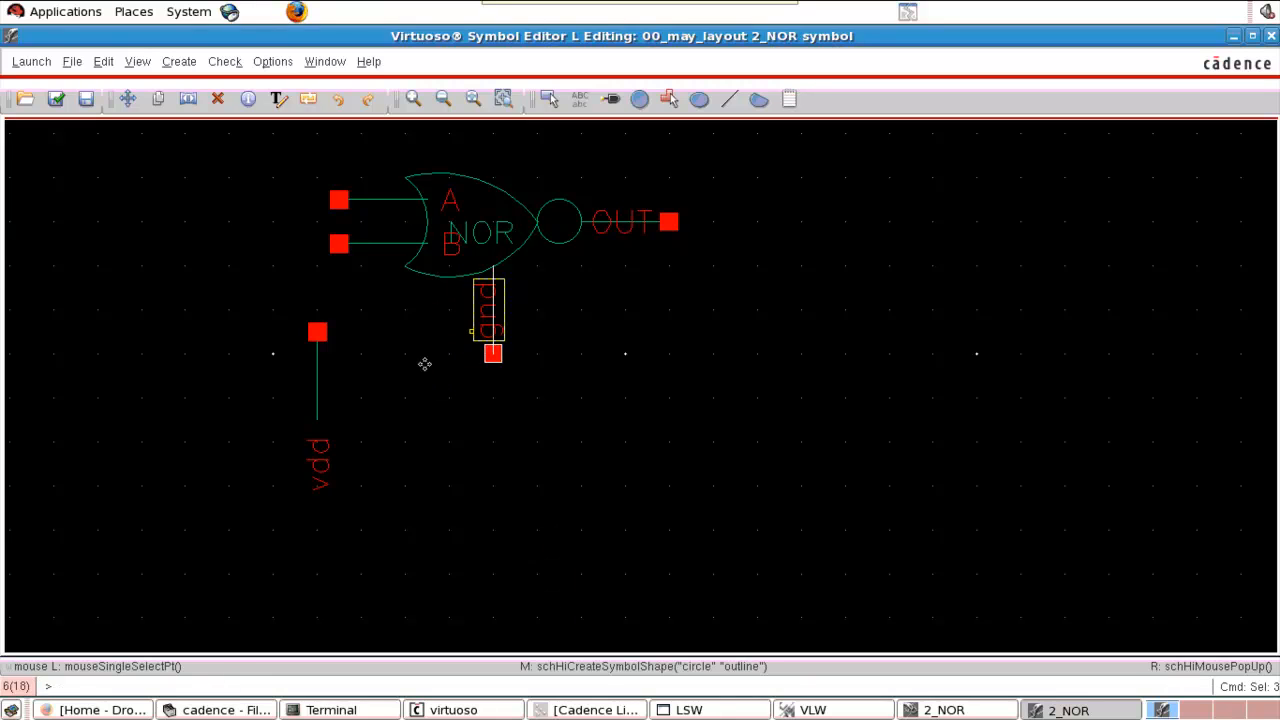
{"action": "left_click", "coordinate": [424, 374]}
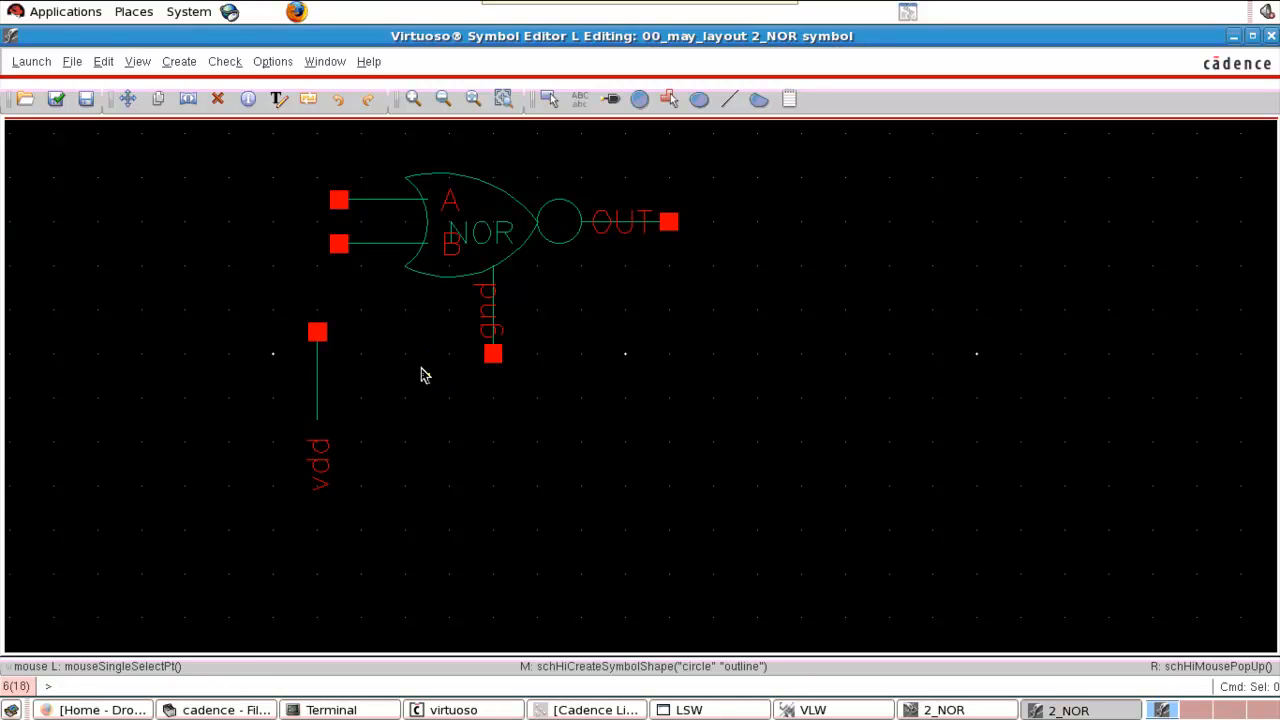
Place the vdd name over its stub and move the vdd pin, stub and name to the gate body's upper edge, above gnd.
{"action": "left_click", "coordinate": [317, 466]}
{"action": "key", "text": "m"}
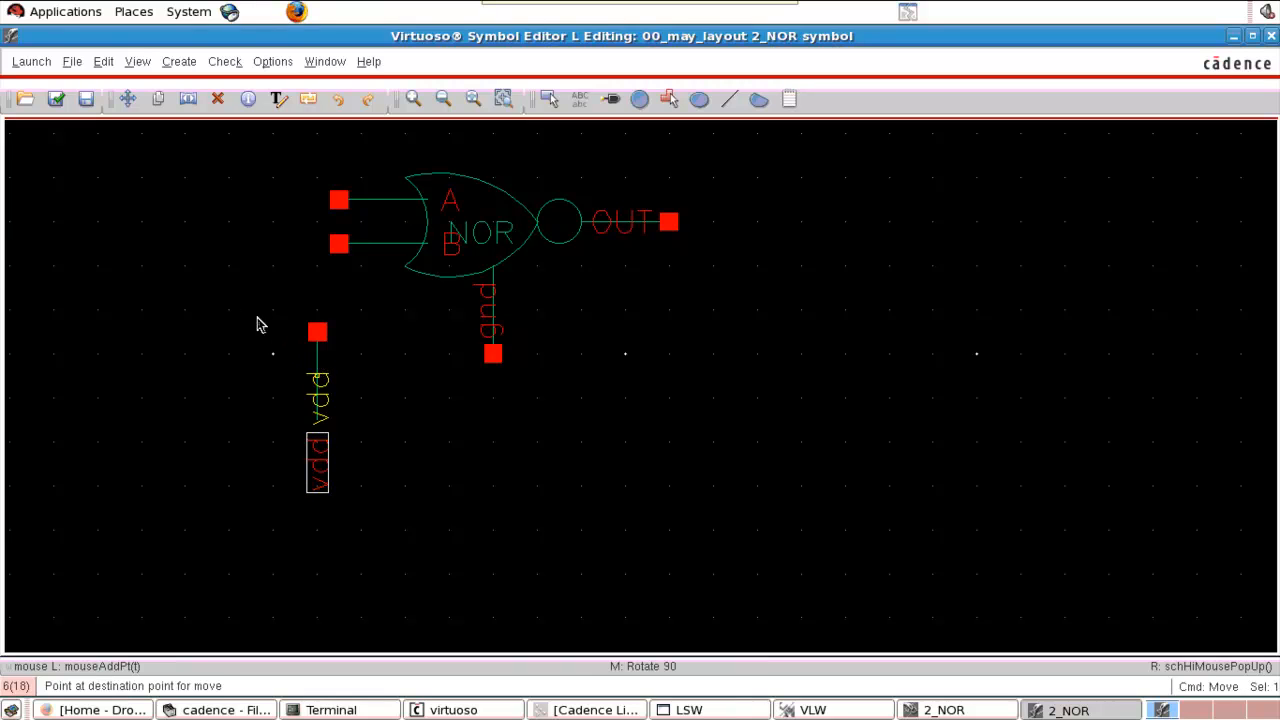
{"action": "left_click", "coordinate": [385, 440]}
{"action": "key", "text": "f"}
{"action": "left_click_drag", "start_coordinate": [385, 440], "coordinate": [397, 397]}
{"action": "left_click_drag", "start_coordinate": [299, 551], "coordinate": [447, 326]}
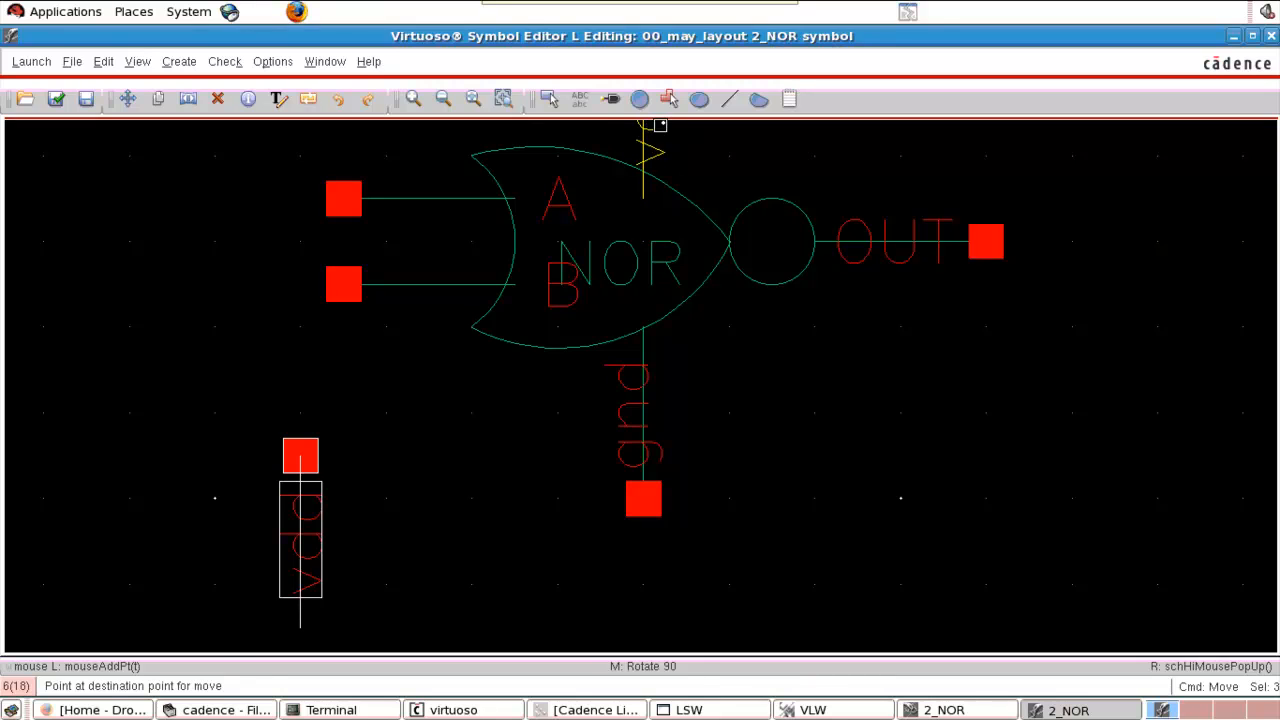
{"action": "left_click", "coordinate": [660, 126]}
{"action": "middle_click", "coordinate": [658, 167]}
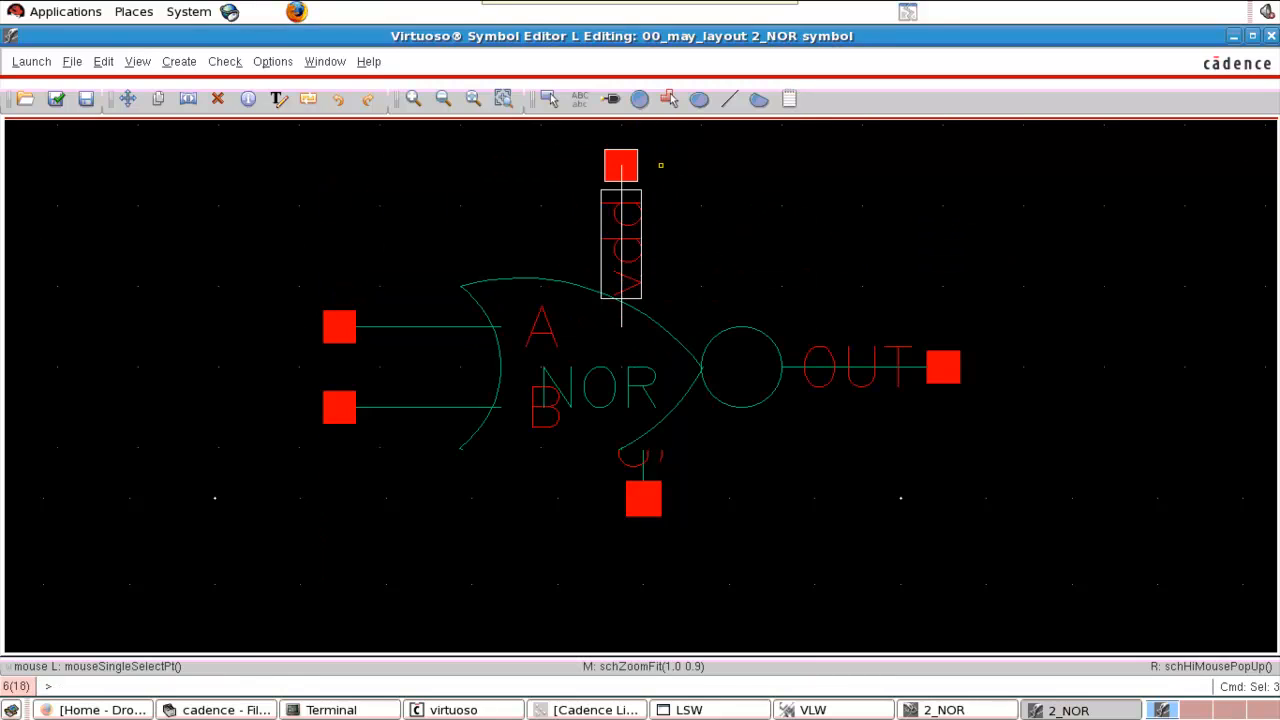
Try the vdd pin, stub and name slightly higher, and return them to the gate's upper edge in line with gnd.
{"action": "key", "text": "m"}
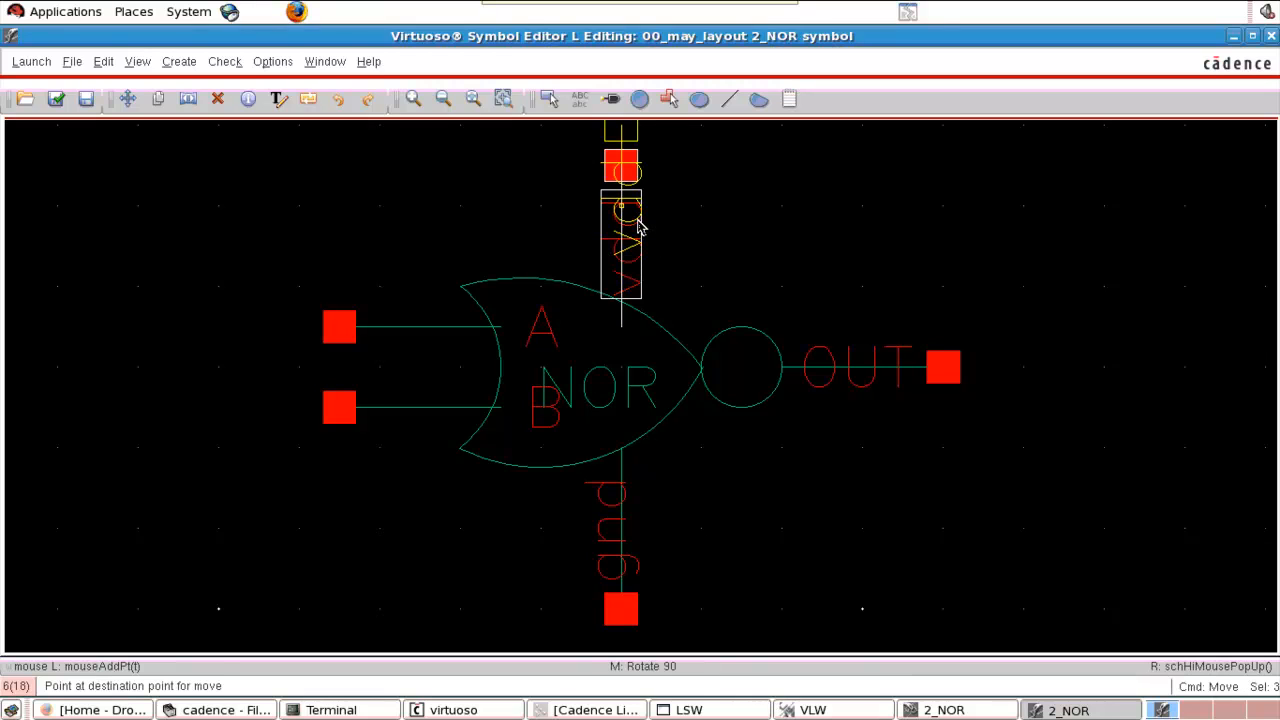
{"action": "left_click", "coordinate": [638, 220]}
{"action": "key", "text": "m"}
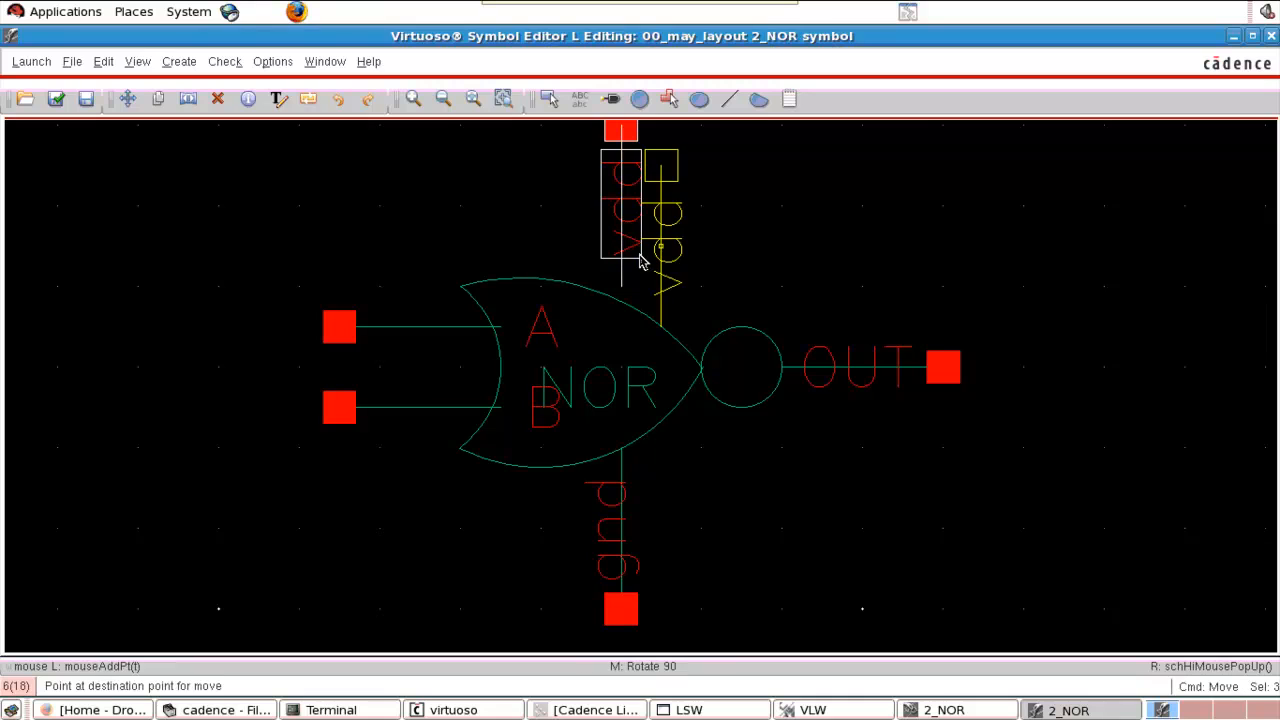
{"action": "left_click", "coordinate": [612, 255]}
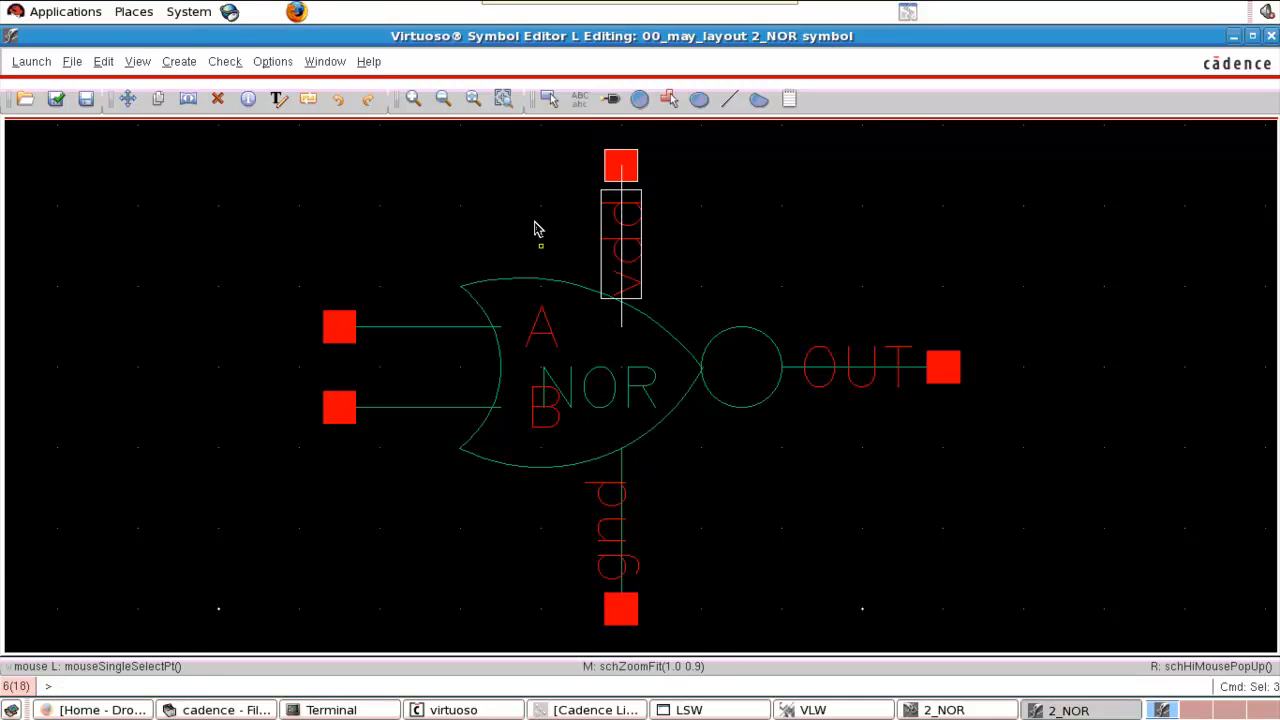
{"action": "left_click", "coordinate": [535, 229]}
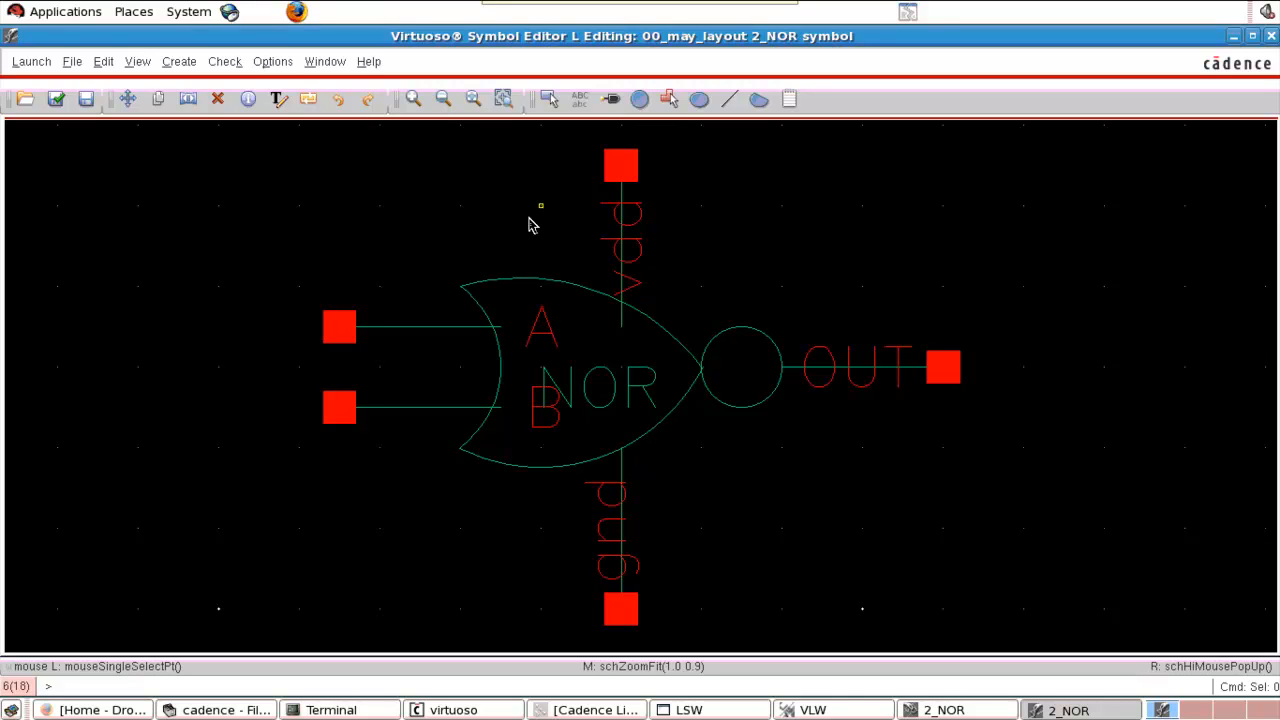
Check and save the 2_NOR symbol and close its editor.
{"action": "left_click", "coordinate": [56, 99]}
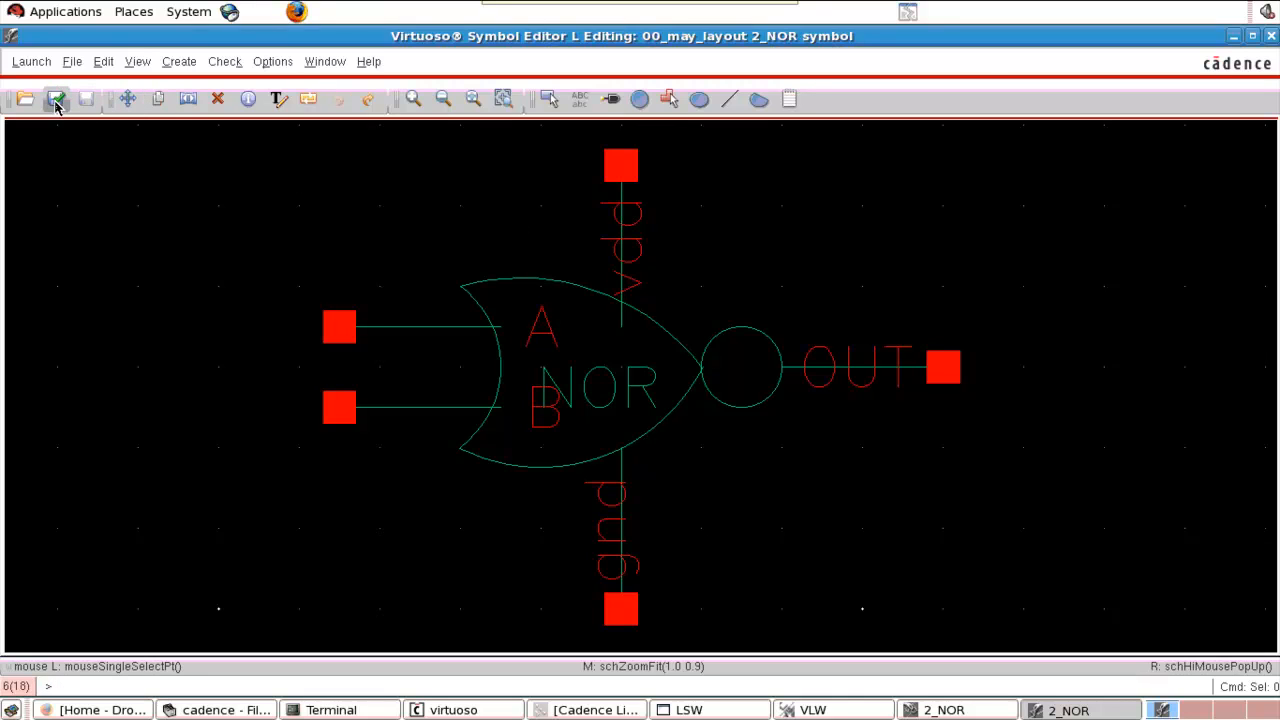
{"action": "left_click", "coordinate": [1271, 36]}
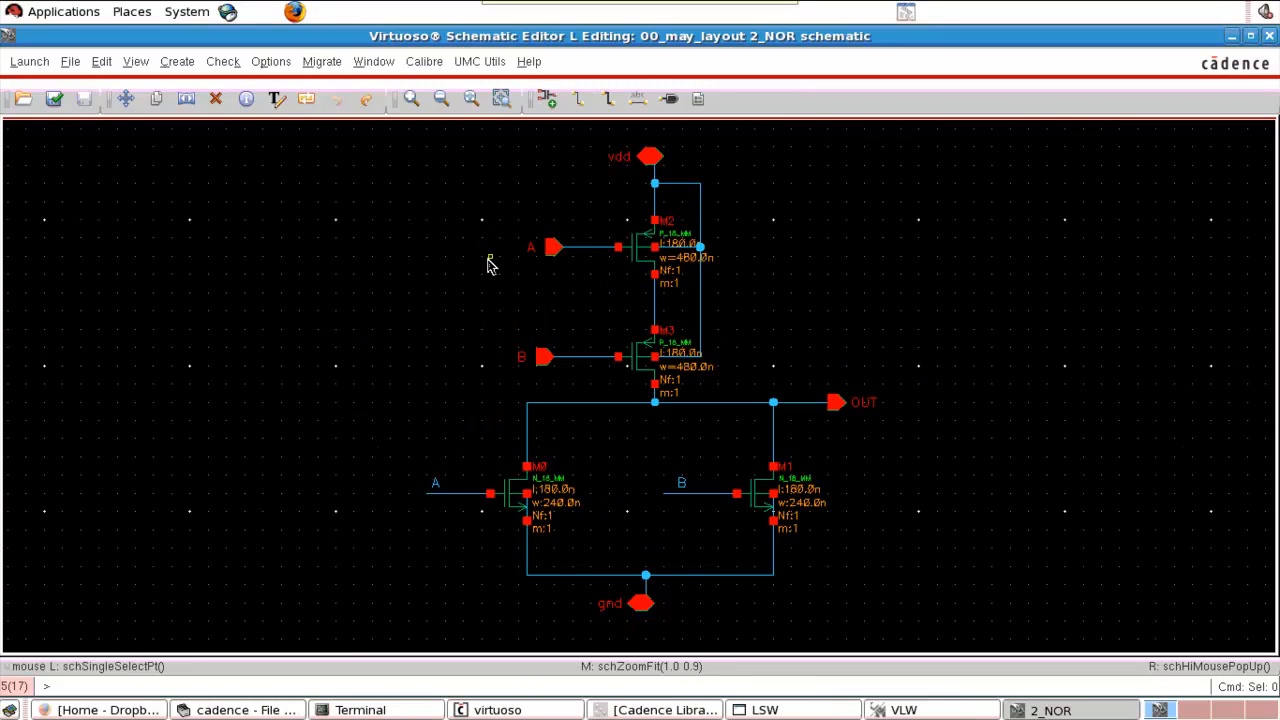
Launch Layout XL from the schematic and create a new layout view for cell 2_NOR in library 00_may_layout.
{"action": "left_click", "coordinate": [29, 63]}
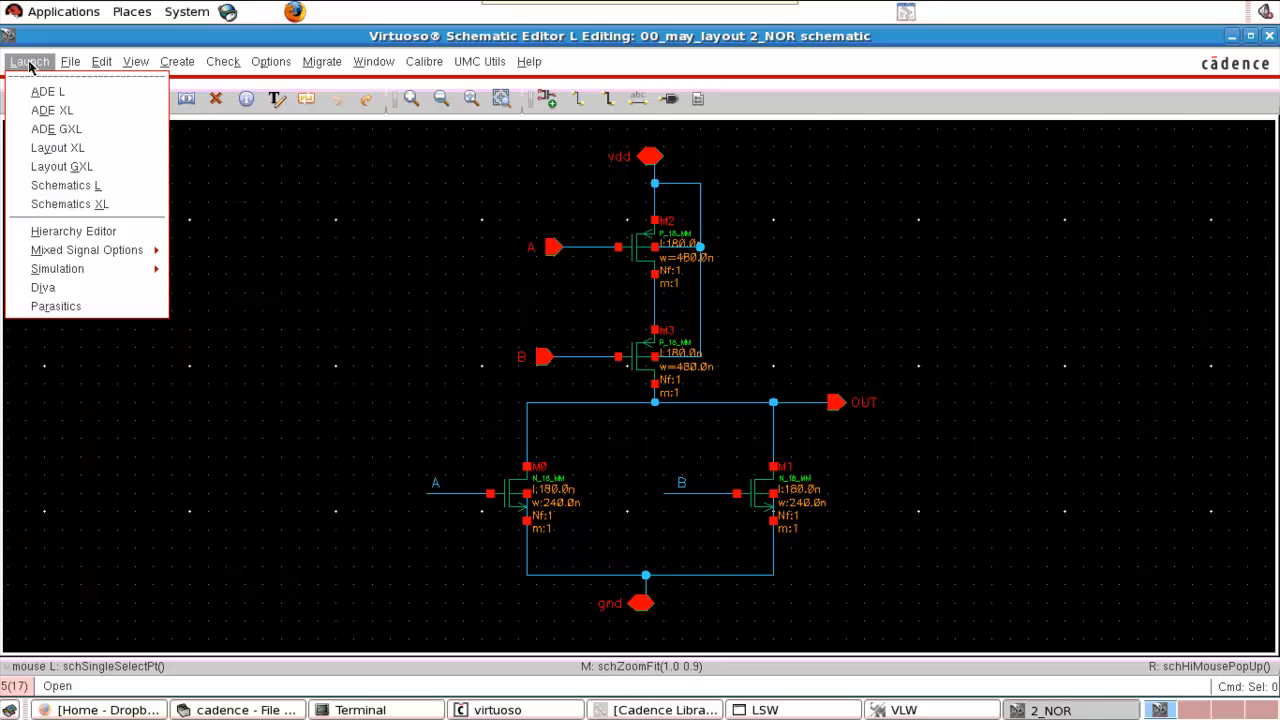
{"action": "left_click", "coordinate": [40, 150]}
{"action": "left_click", "coordinate": [108, 240]}
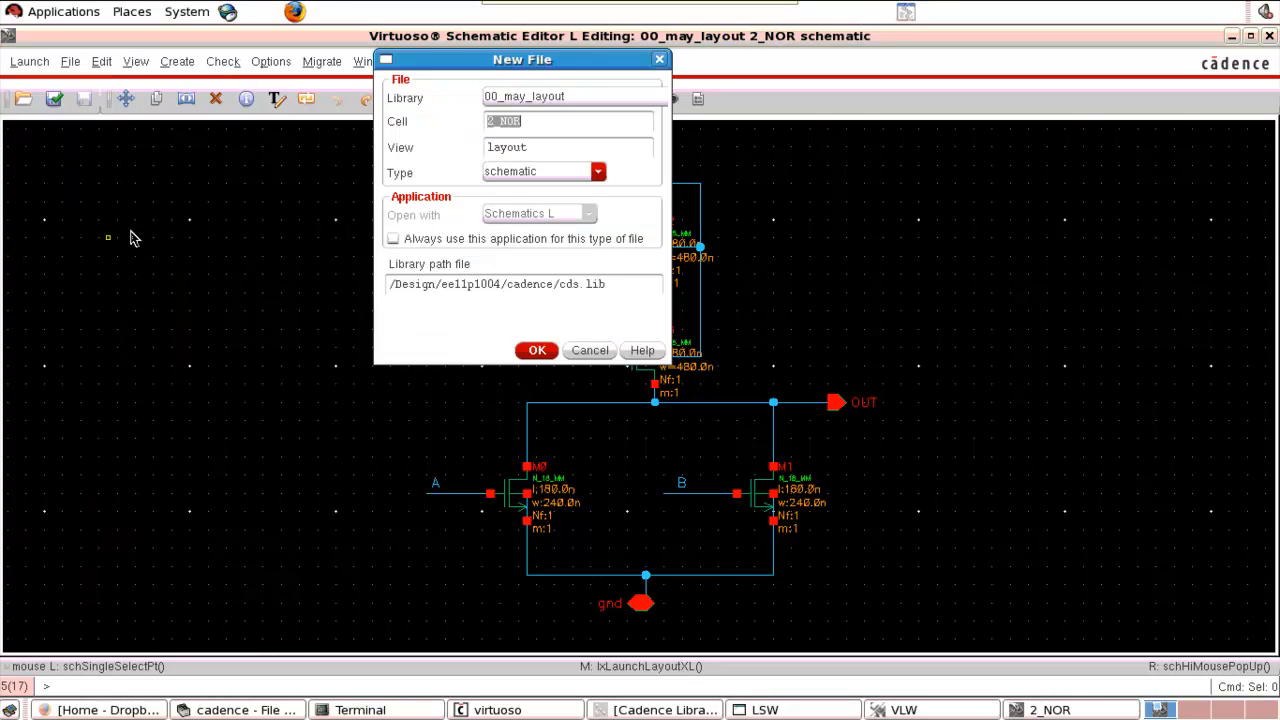
{"action": "left_click", "coordinate": [537, 348]}
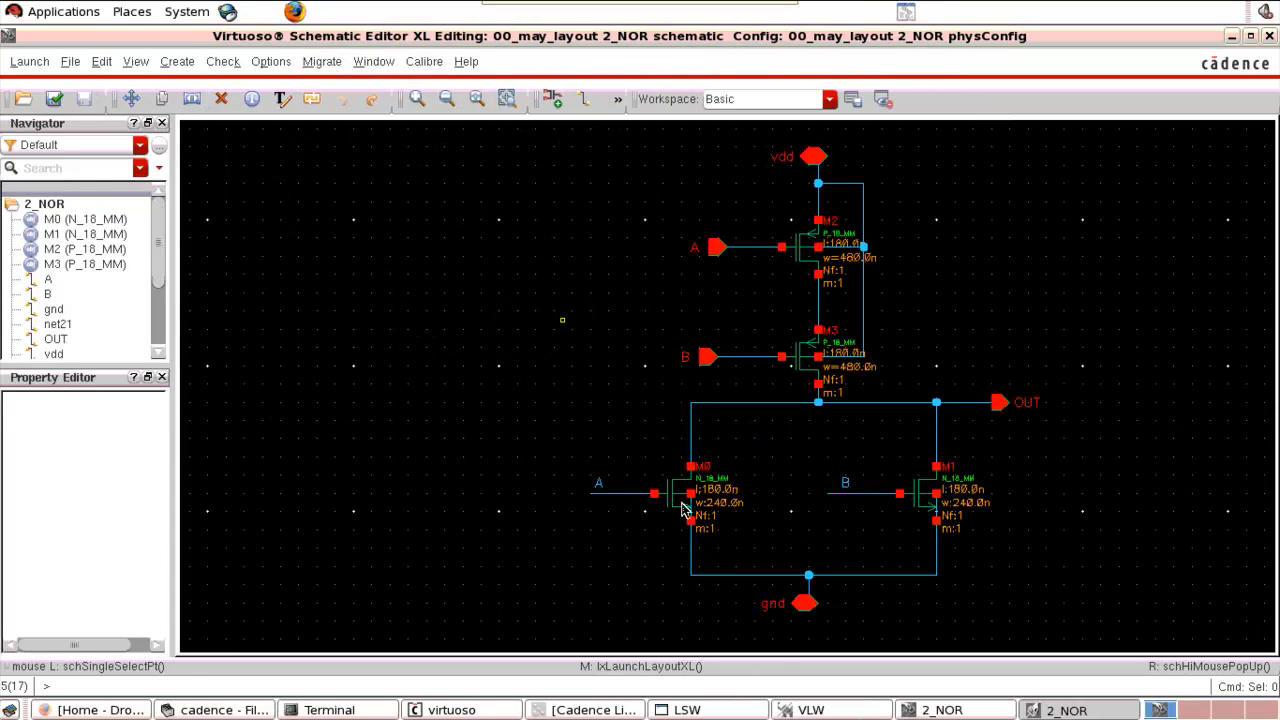
Review the VLW layer visibility and LSW layer selection windows, and maximize the 2_NOR layout window.
{"action": "left_click", "coordinate": [855, 714]}
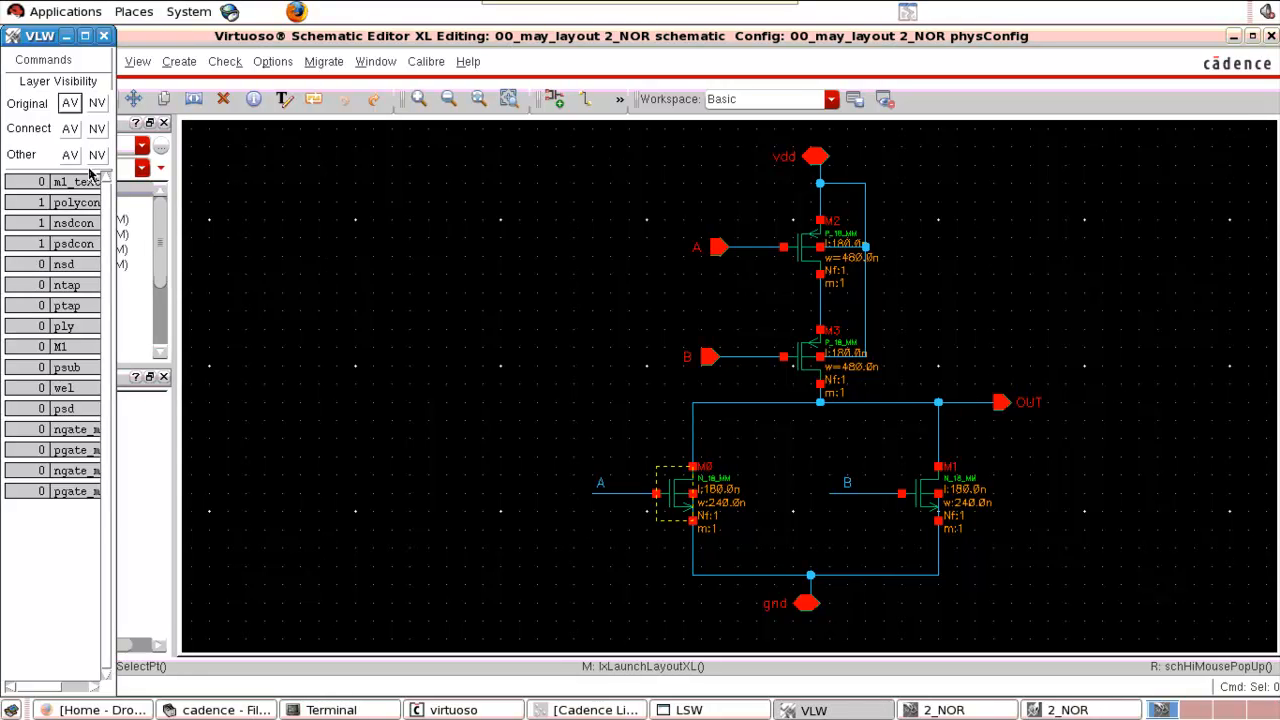
{"action": "left_click_drag", "start_coordinate": [116, 206], "coordinate": [236, 213]}
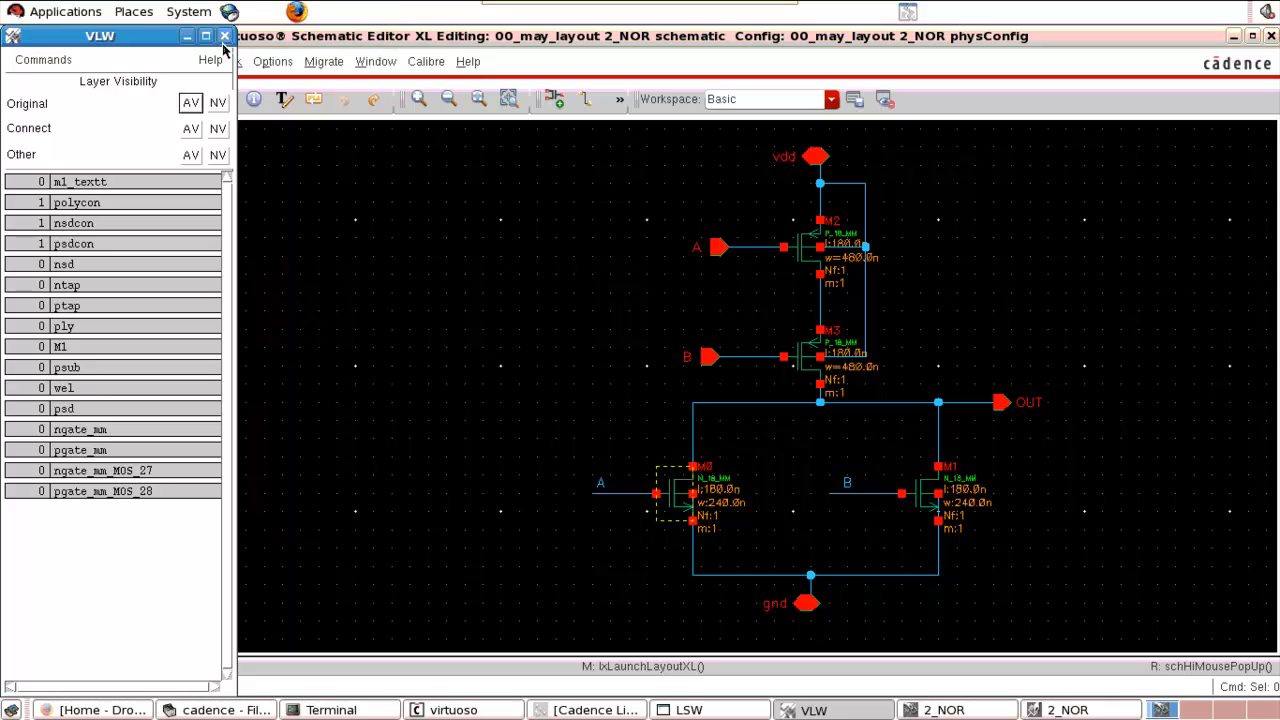
{"action": "left_click", "coordinate": [187, 37]}
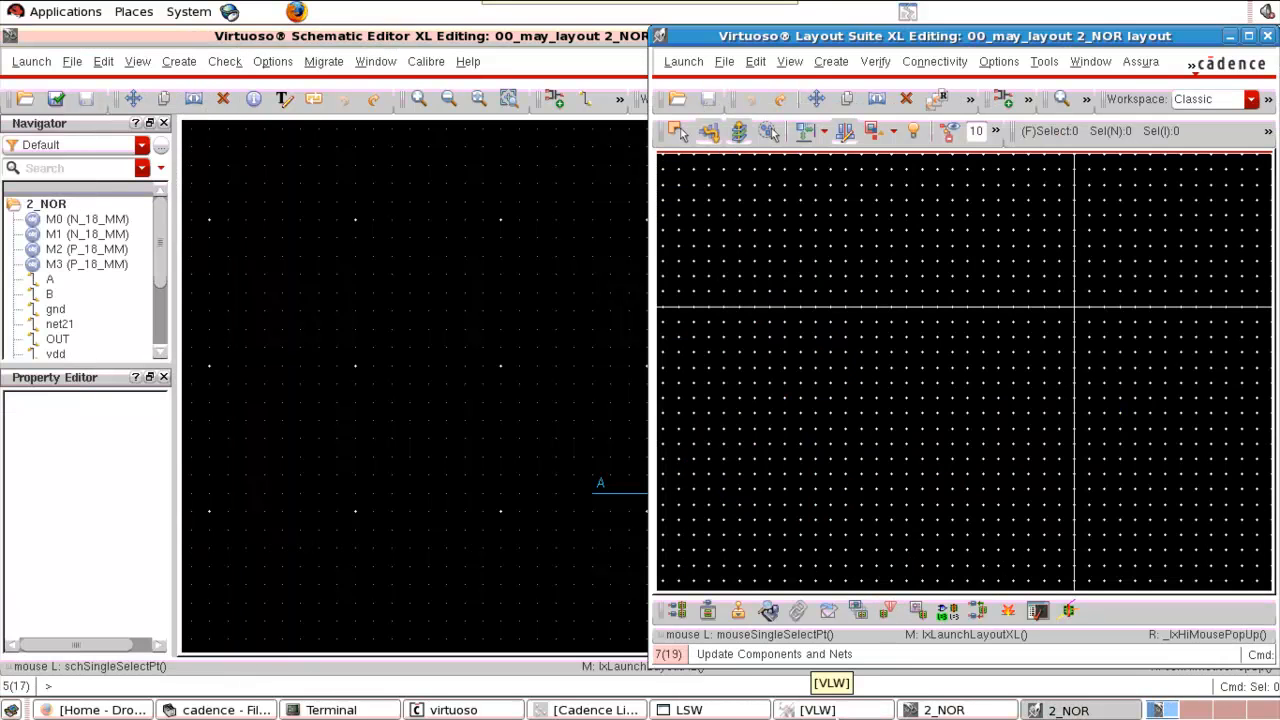
{"action": "left_click", "coordinate": [725, 712]}
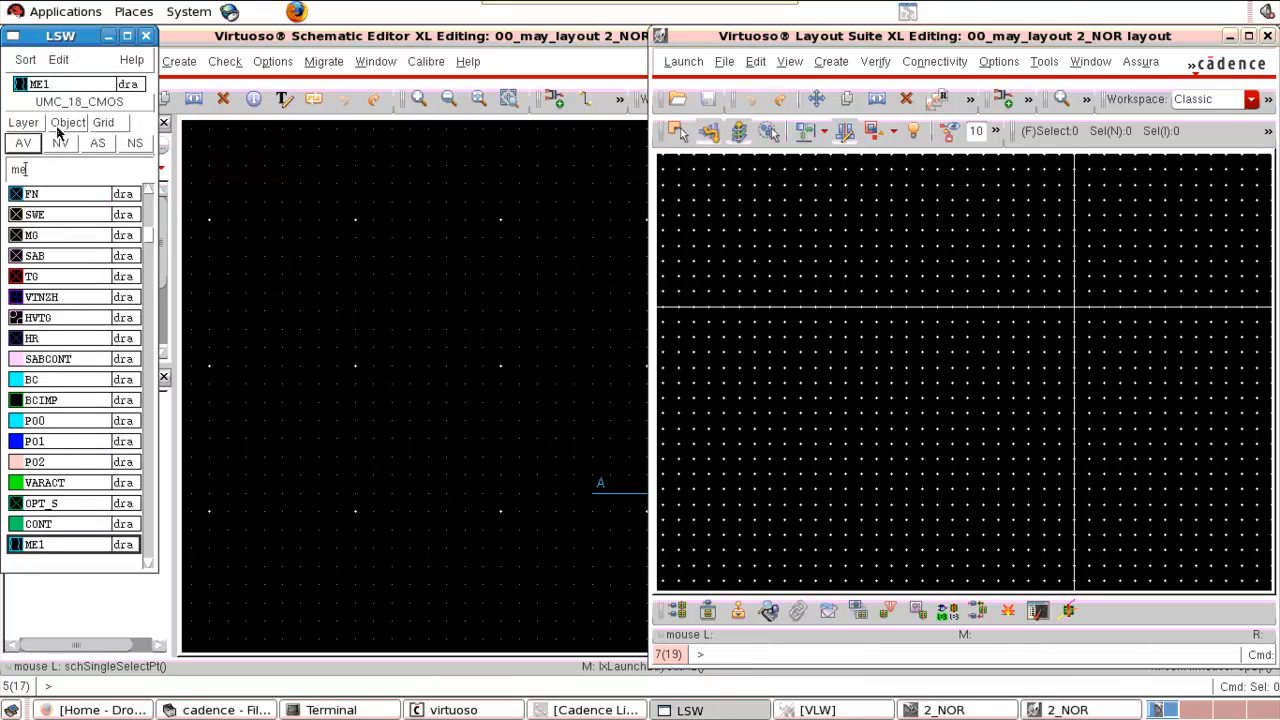
{"action": "left_click", "coordinate": [1248, 36]}
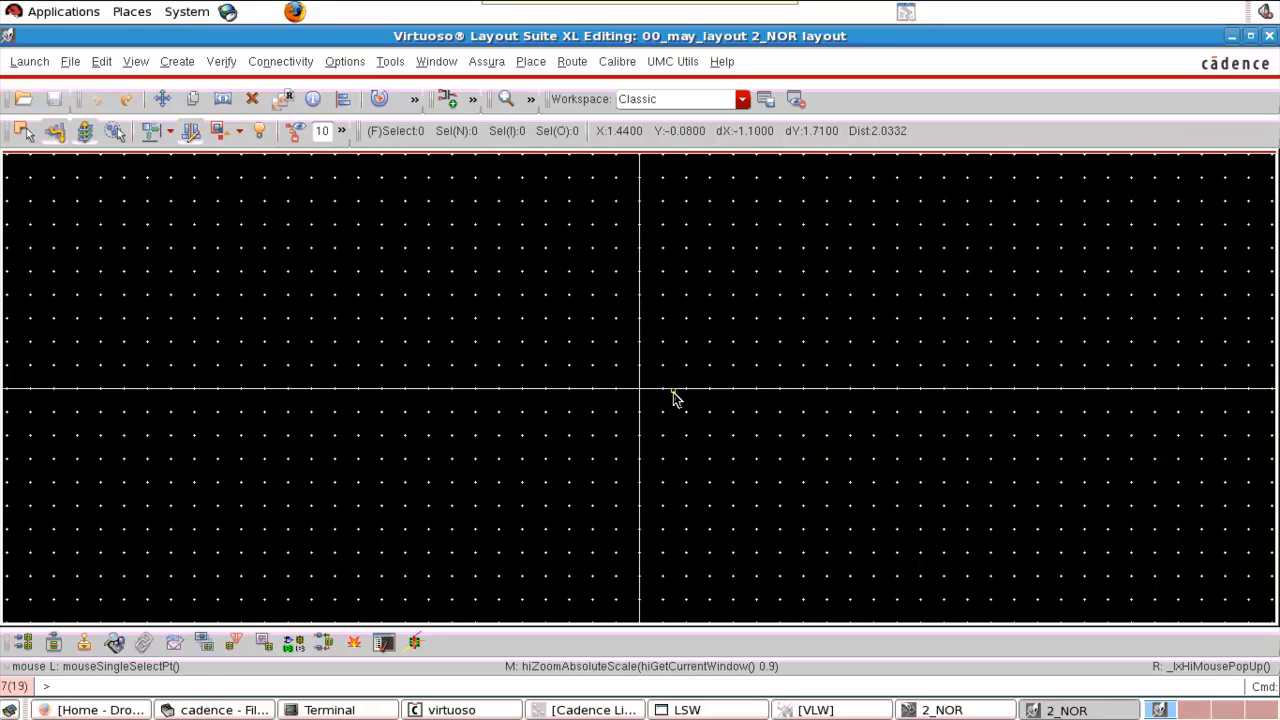
Place a vertical ruler about 8 units long from the origin up along the Y axis.
{"action": "key", "text": "k"}
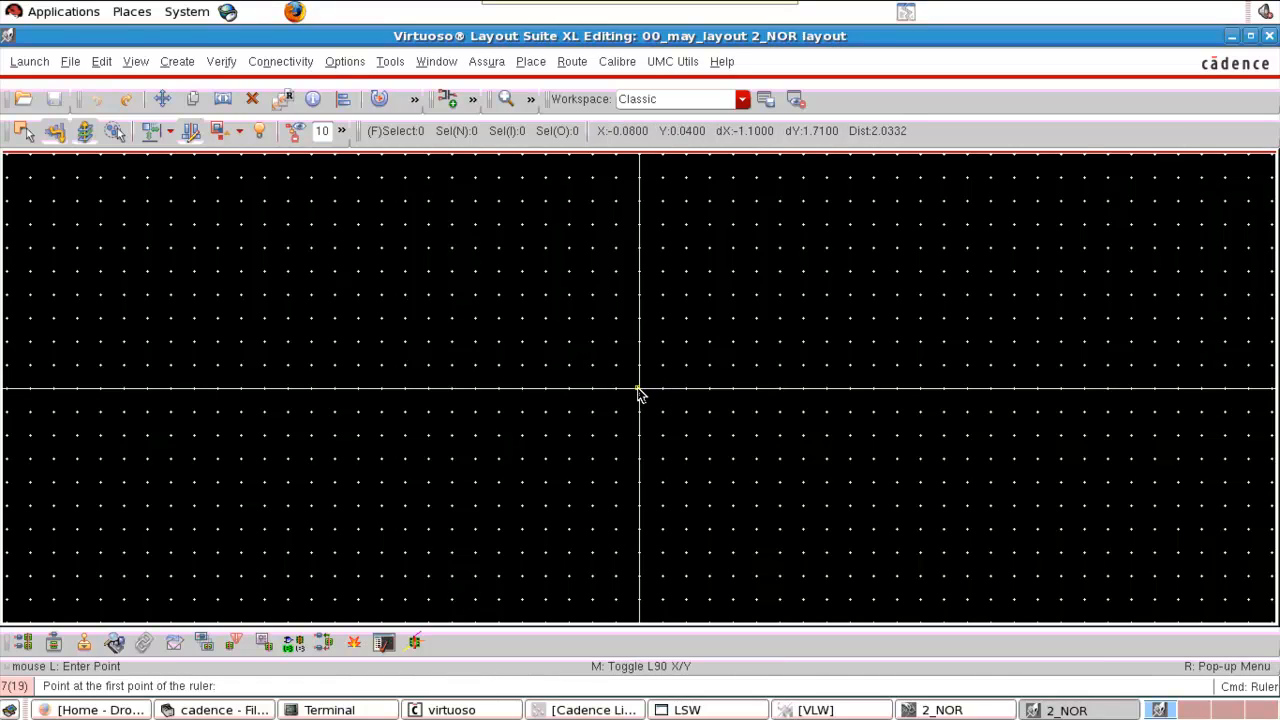
{"action": "left_click", "coordinate": [640, 389]}
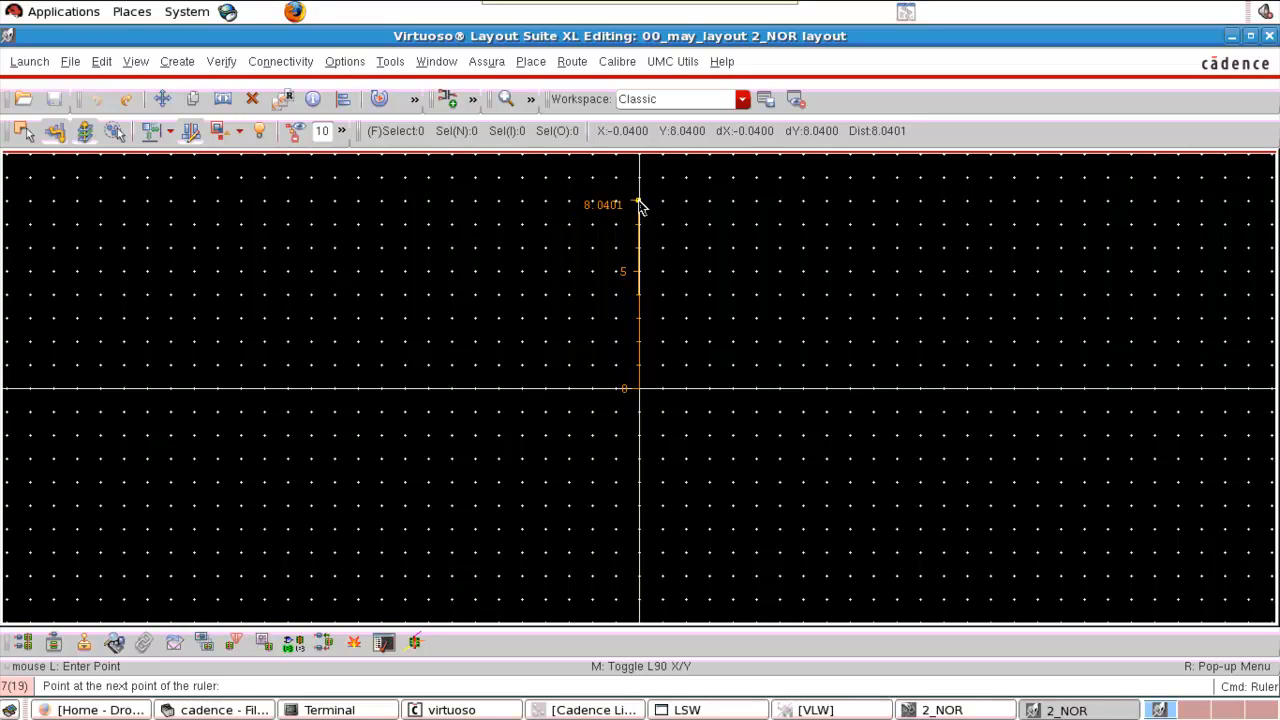
{"action": "key", "text": "z"}
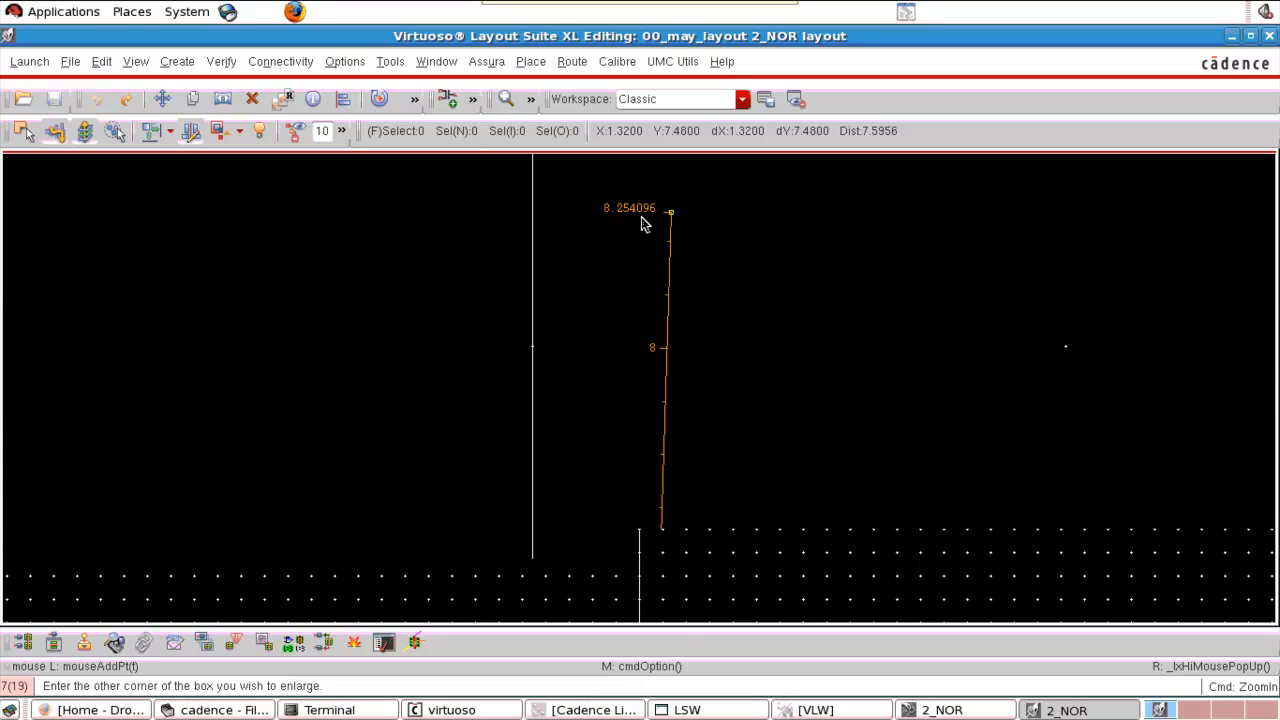
{"action": "key", "text": "Escape"}
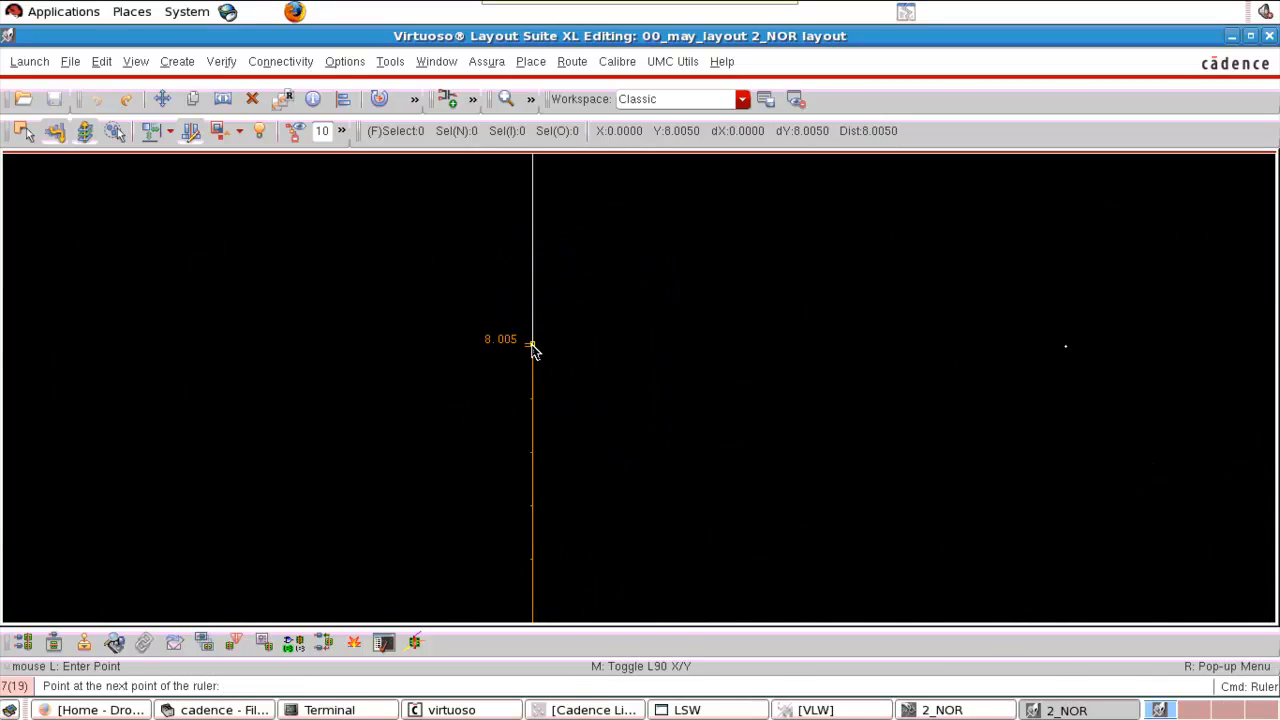
{"action": "left_click", "coordinate": [532, 346]}
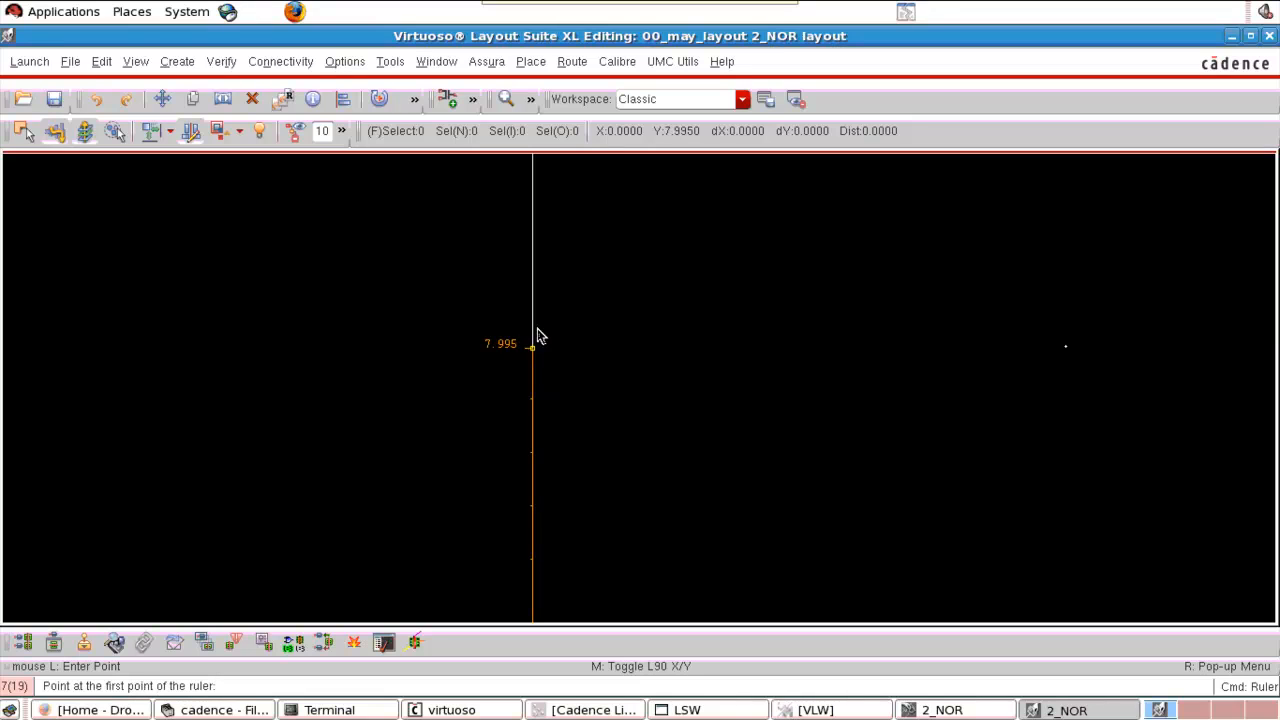
{"action": "key", "text": "Escape"}
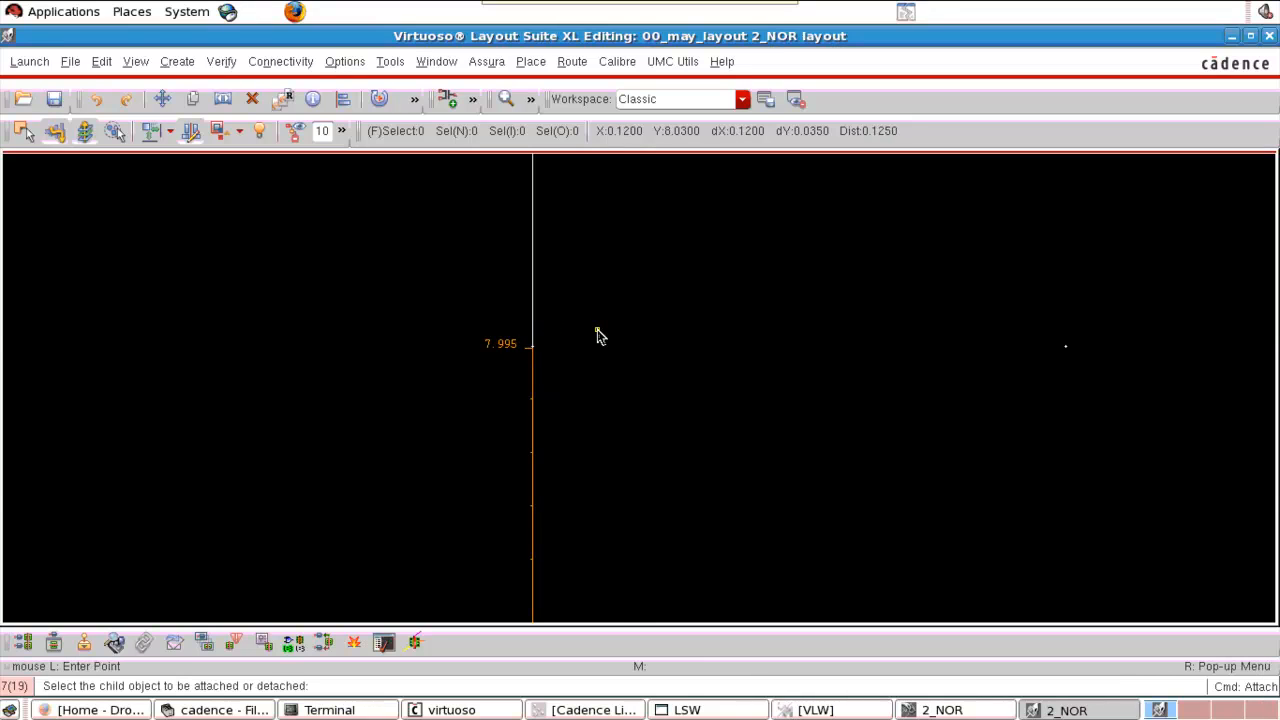
Place an N_18_MM layout instance from UMC_18_CMOS, 240 nm wide and 180 nm long, near the ruler's lower end.
{"action": "key", "text": "f"}
{"action": "key", "text": "i"}
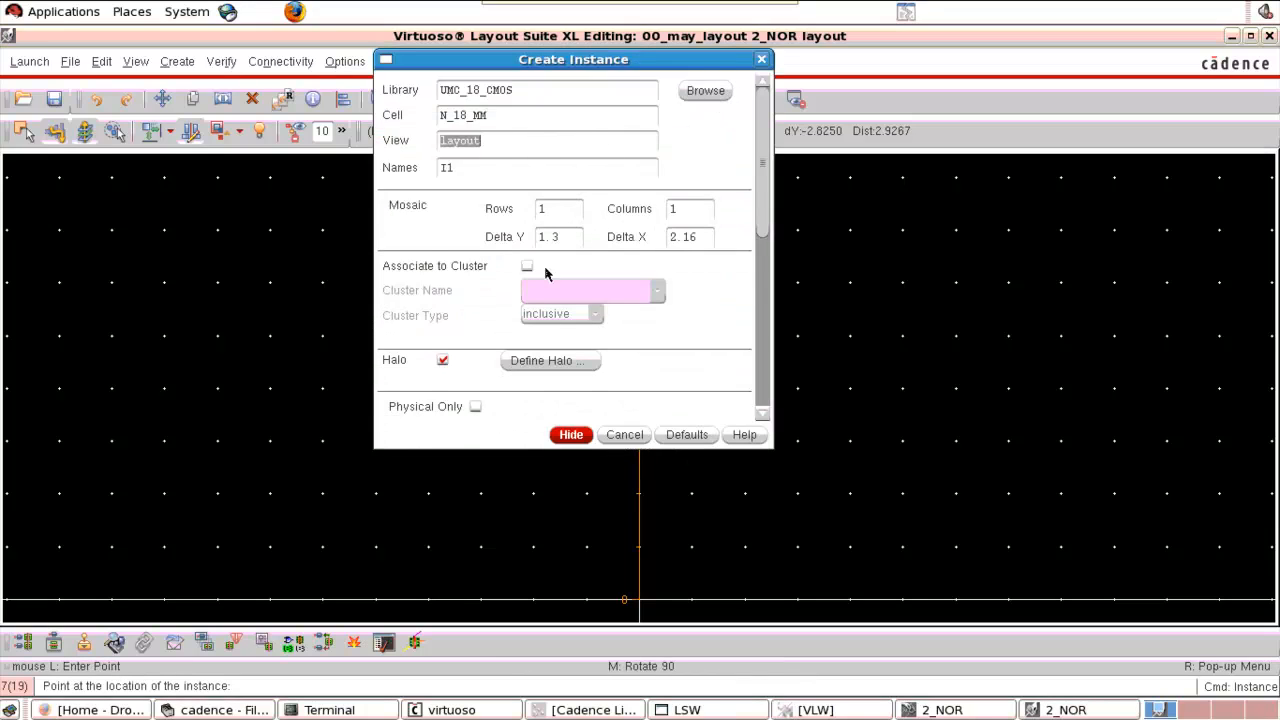
{"action": "scroll", "coordinate": [552, 258], "scroll_direction": "down", "scroll_amount": 6}
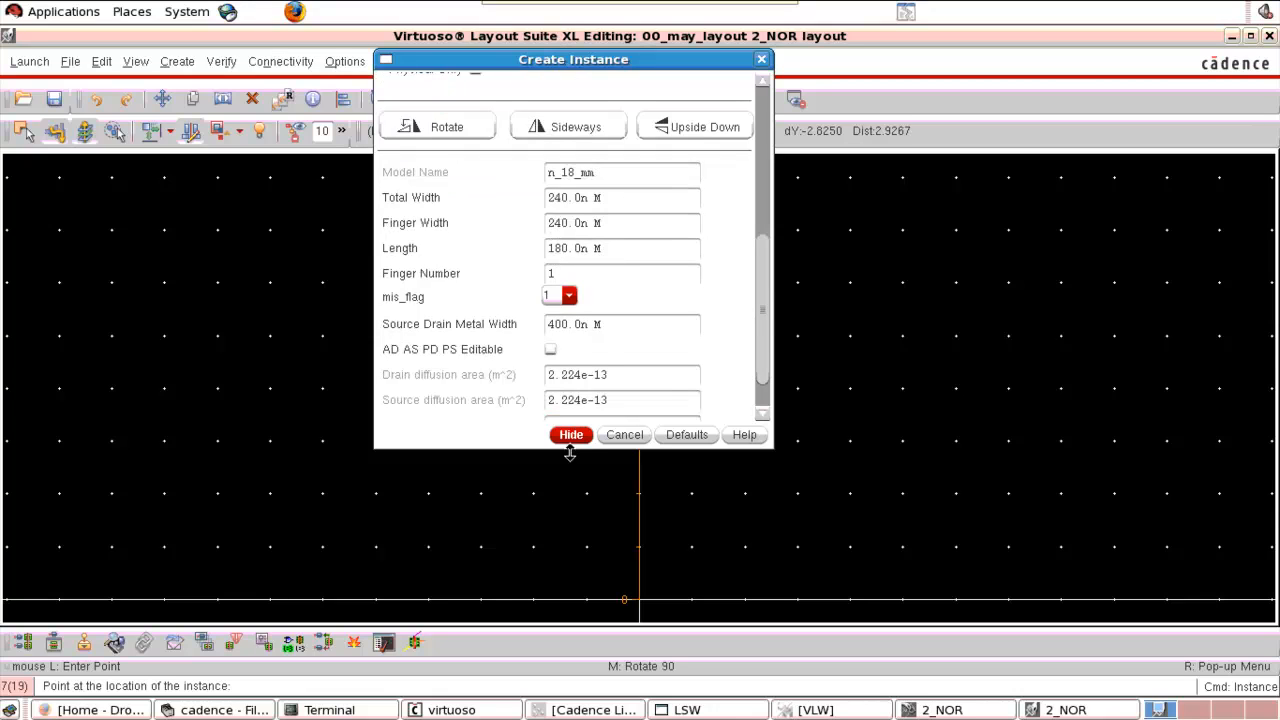
{"action": "left_click", "coordinate": [571, 436]}
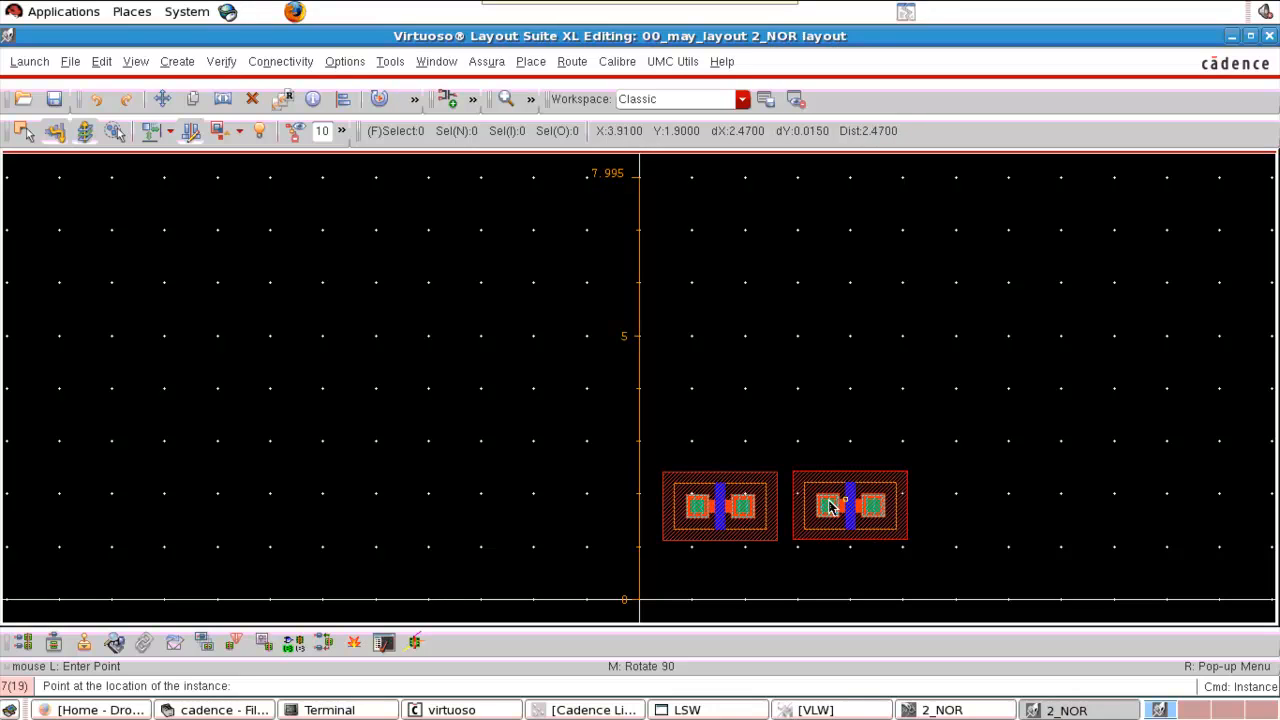
{"action": "left_click", "coordinate": [829, 506]}
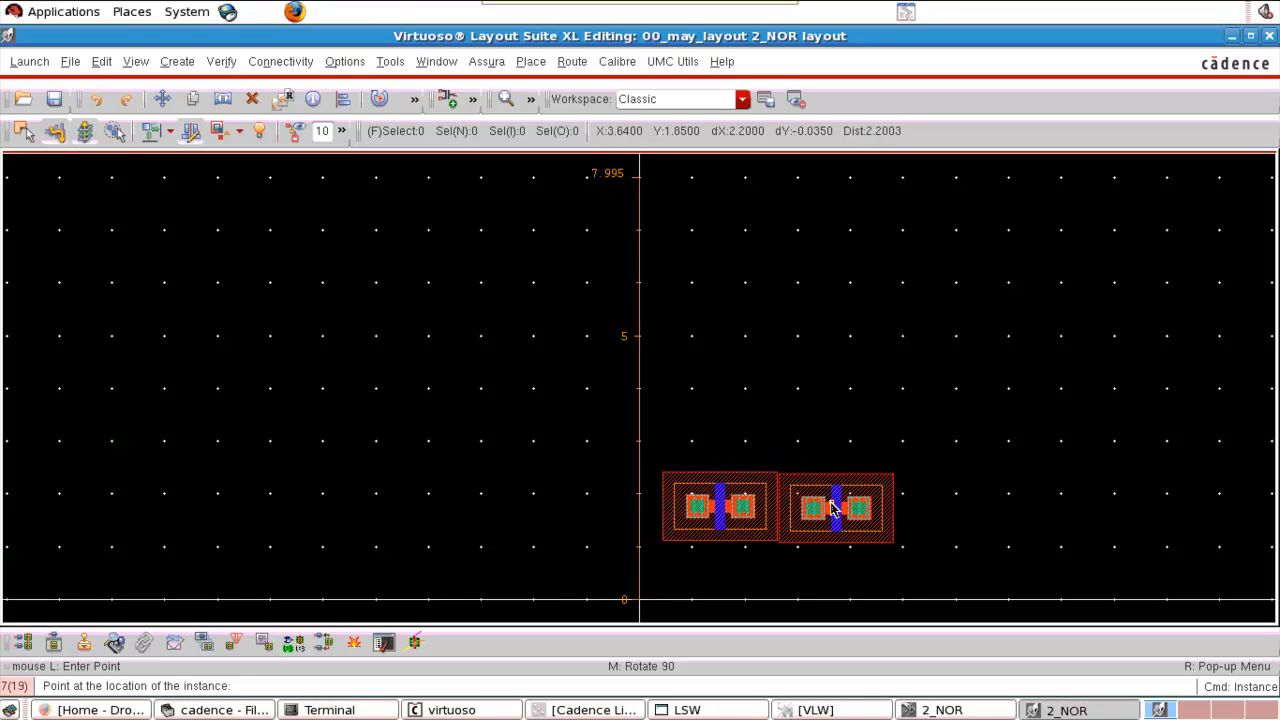
Place a second N_18_MM instance beside the first, aligned in height with their outer boundaries meeting.
{"action": "key", "text": "z"}
{"action": "left_click", "coordinate": [720, 434]}
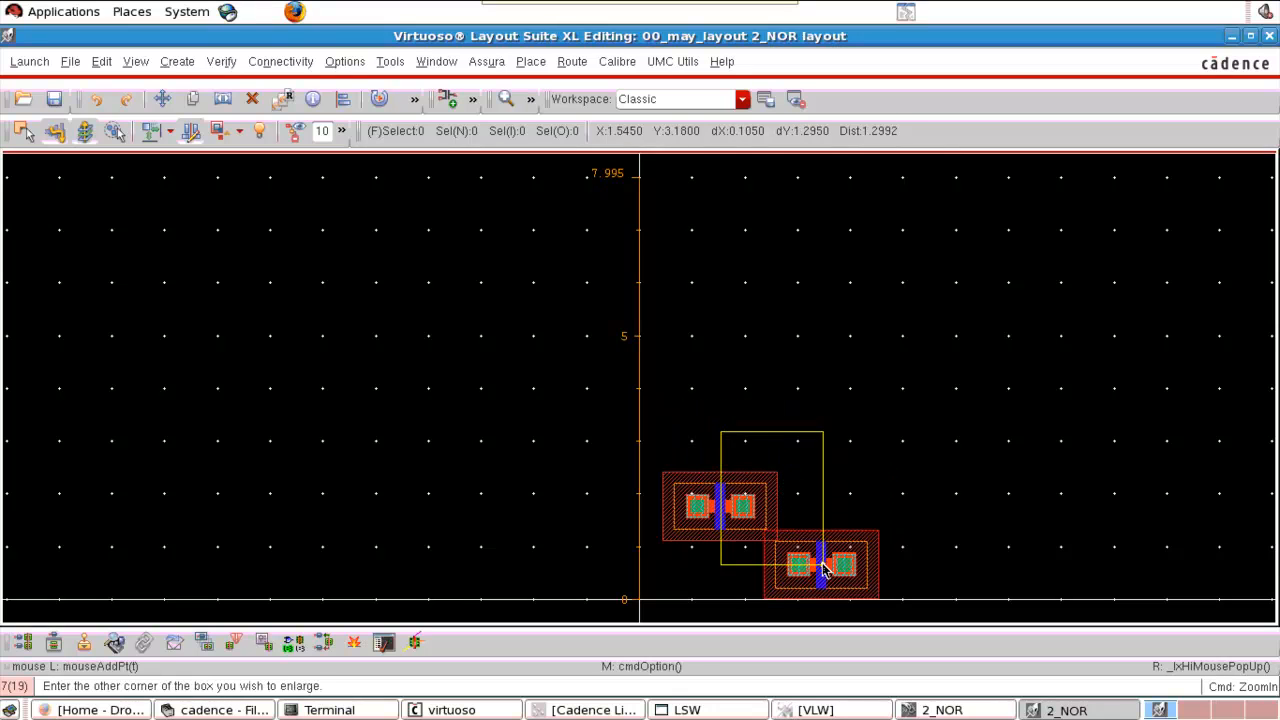
{"action": "left_click", "coordinate": [822, 545]}
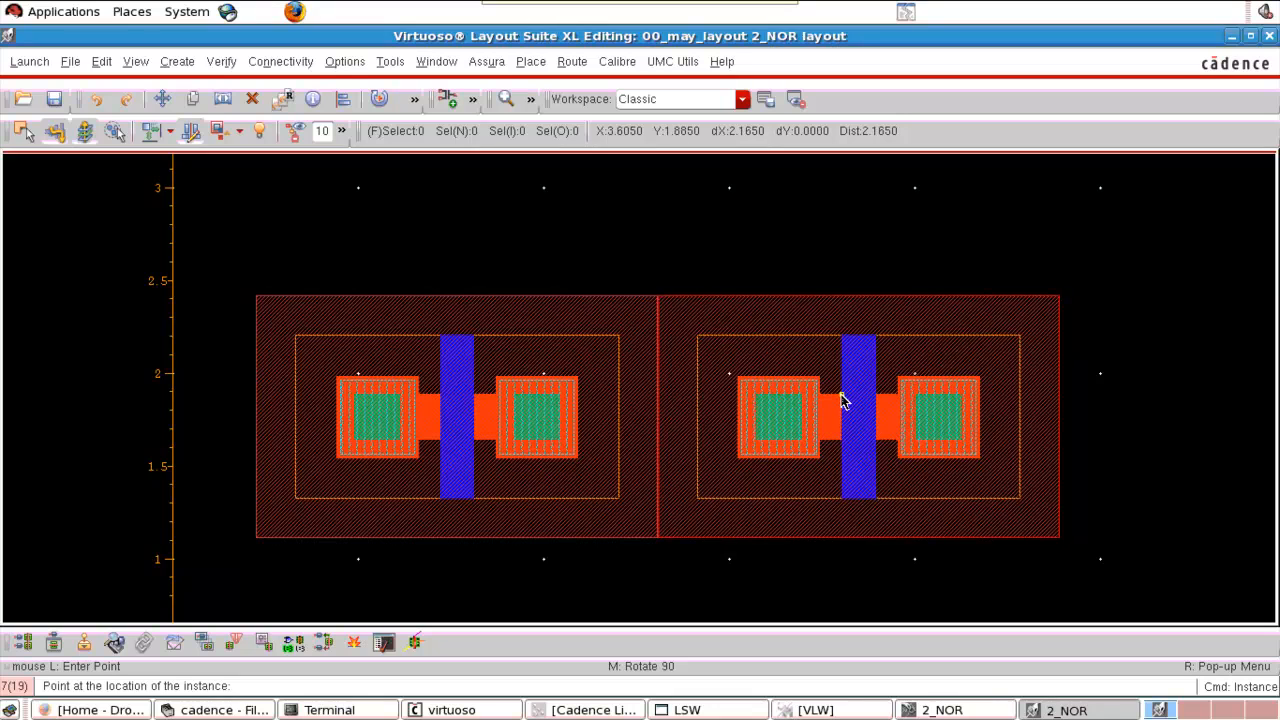
{"action": "left_click", "coordinate": [842, 401]}
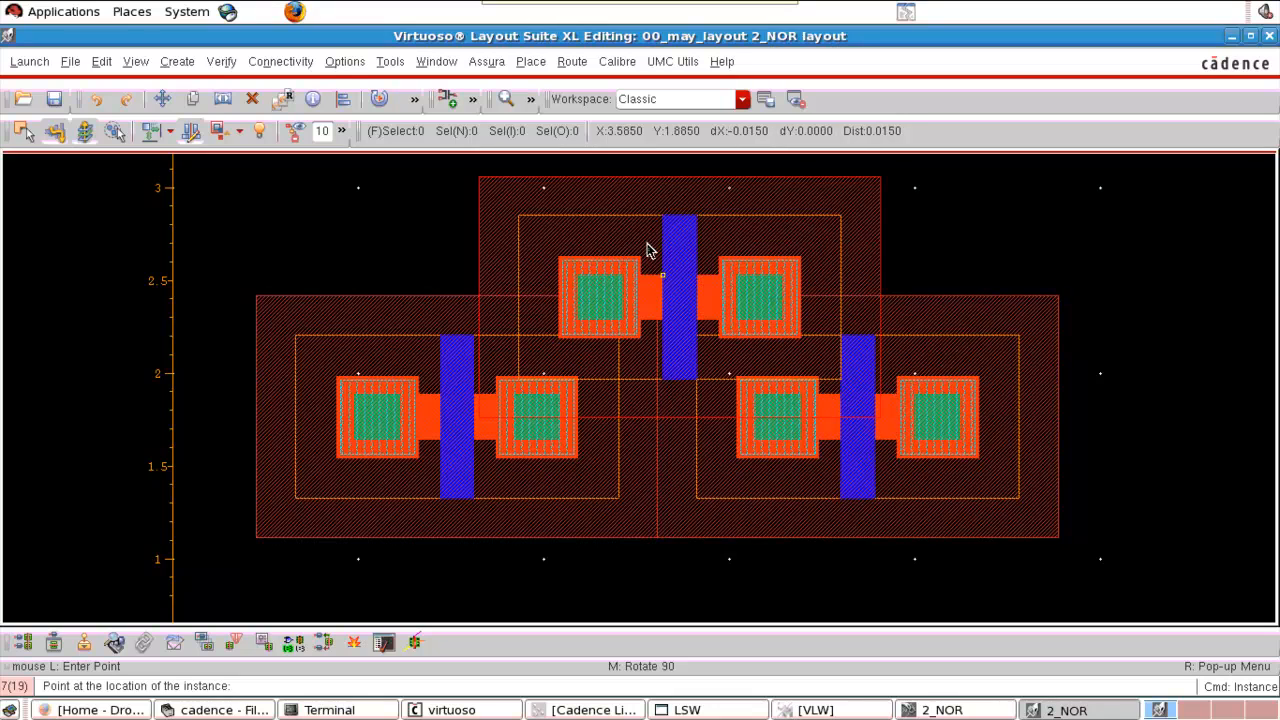
{"action": "key", "text": "Escape"}
{"action": "scroll", "coordinate": [646, 250], "scroll_direction": "down", "scroll_amount": 12, "text": "ctrl"}
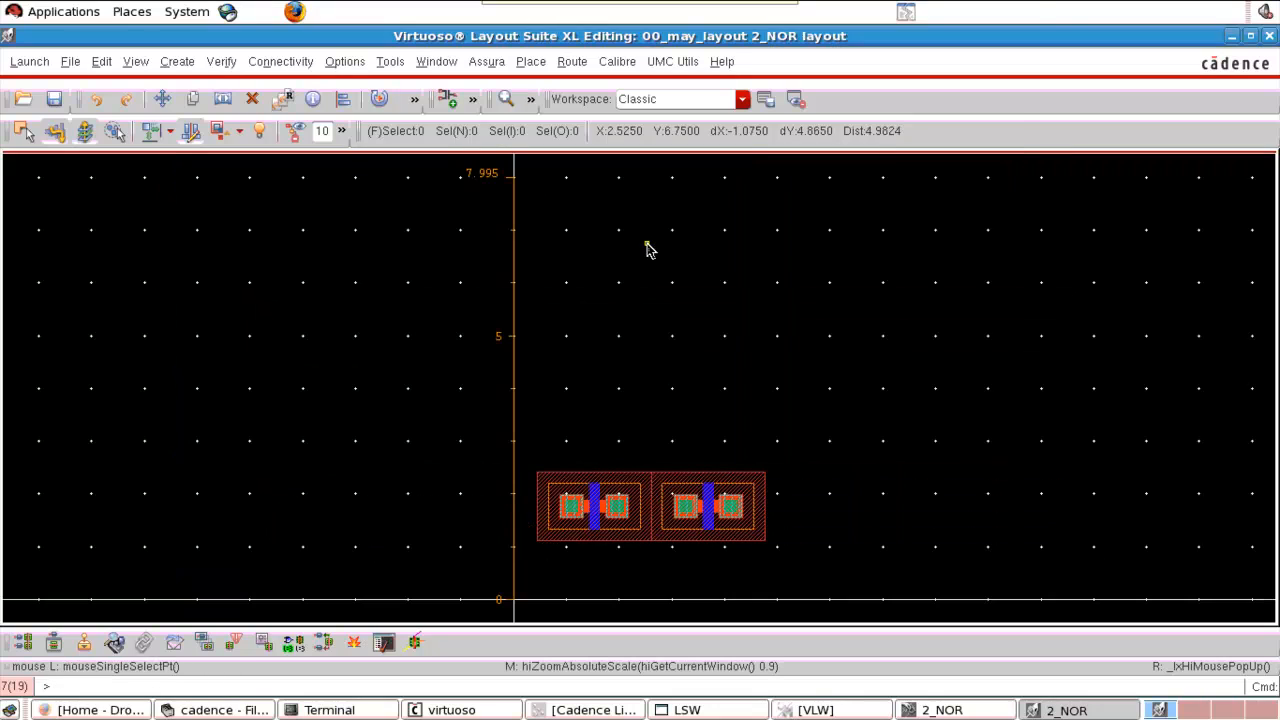
Place a P_18_MM layout instance, 480 nm wide and 180 nm long, above the first NMOS device.
{"action": "key", "text": "i"}
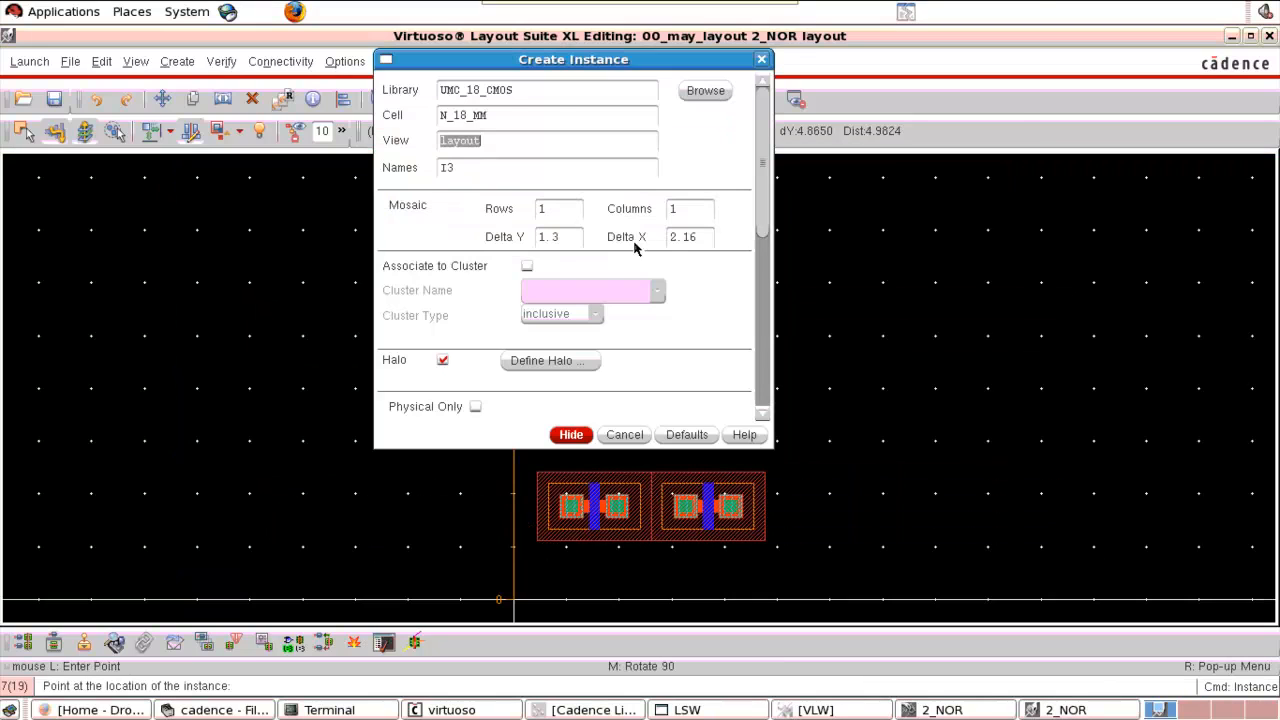
{"action": "left_click", "coordinate": [441, 115]}
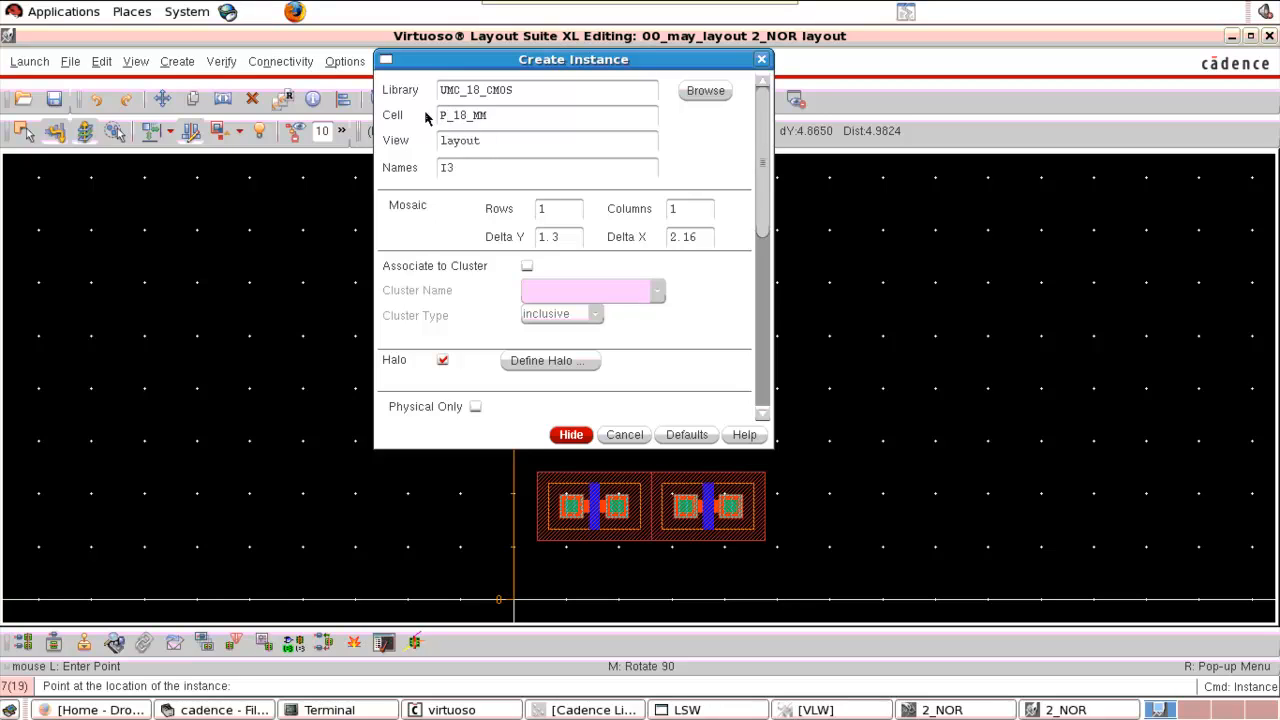
{"action": "scroll", "coordinate": [566, 240], "scroll_direction": "down", "scroll_amount": 5}
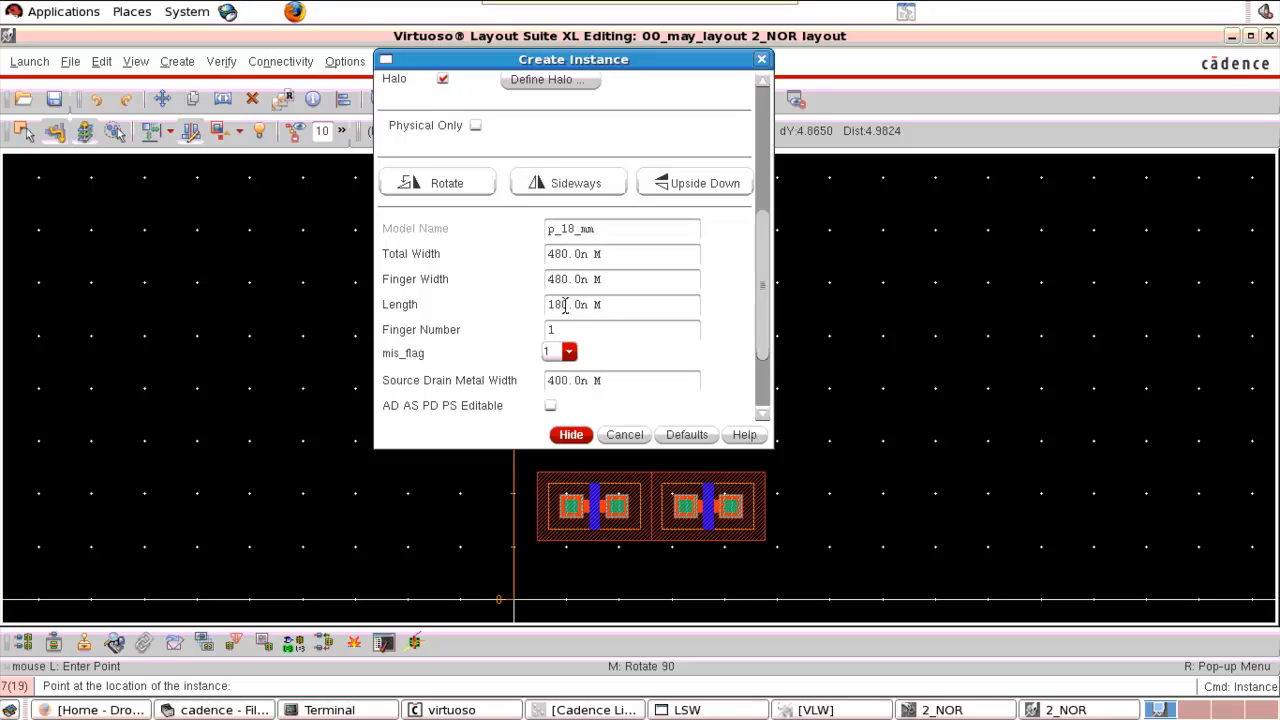
{"action": "left_click", "coordinate": [572, 436]}
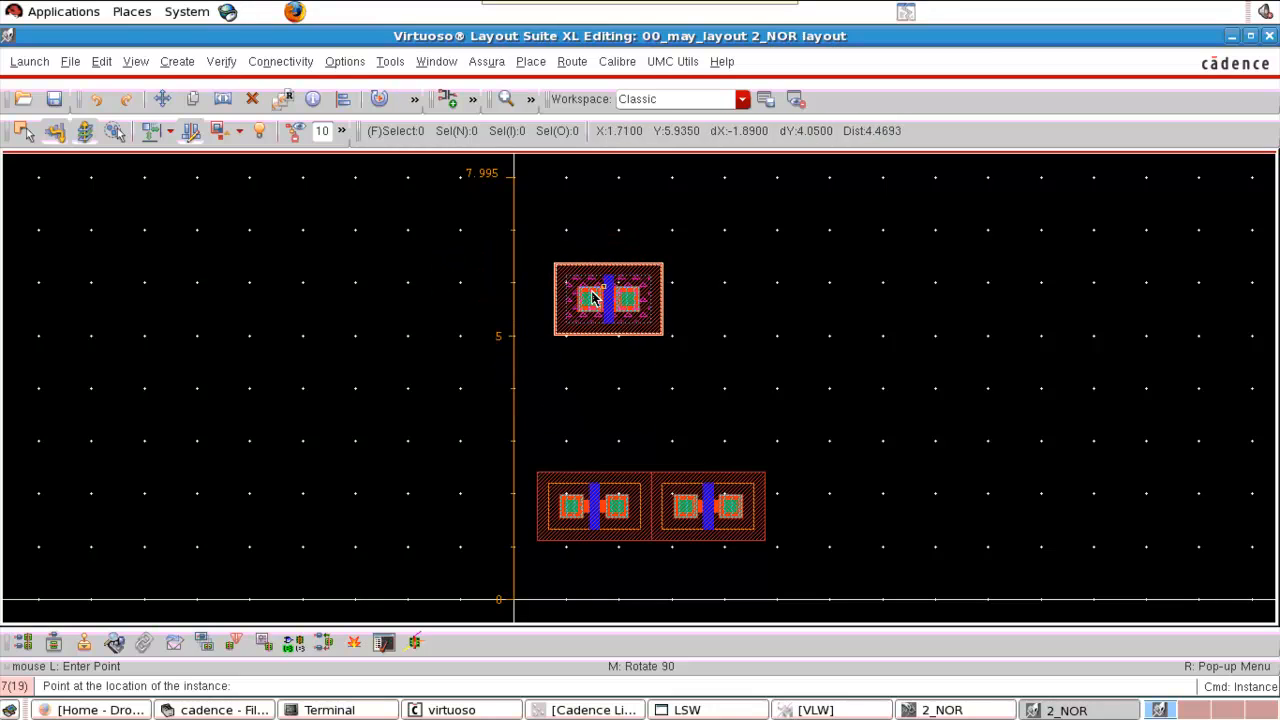
{"action": "left_click", "coordinate": [576, 308]}
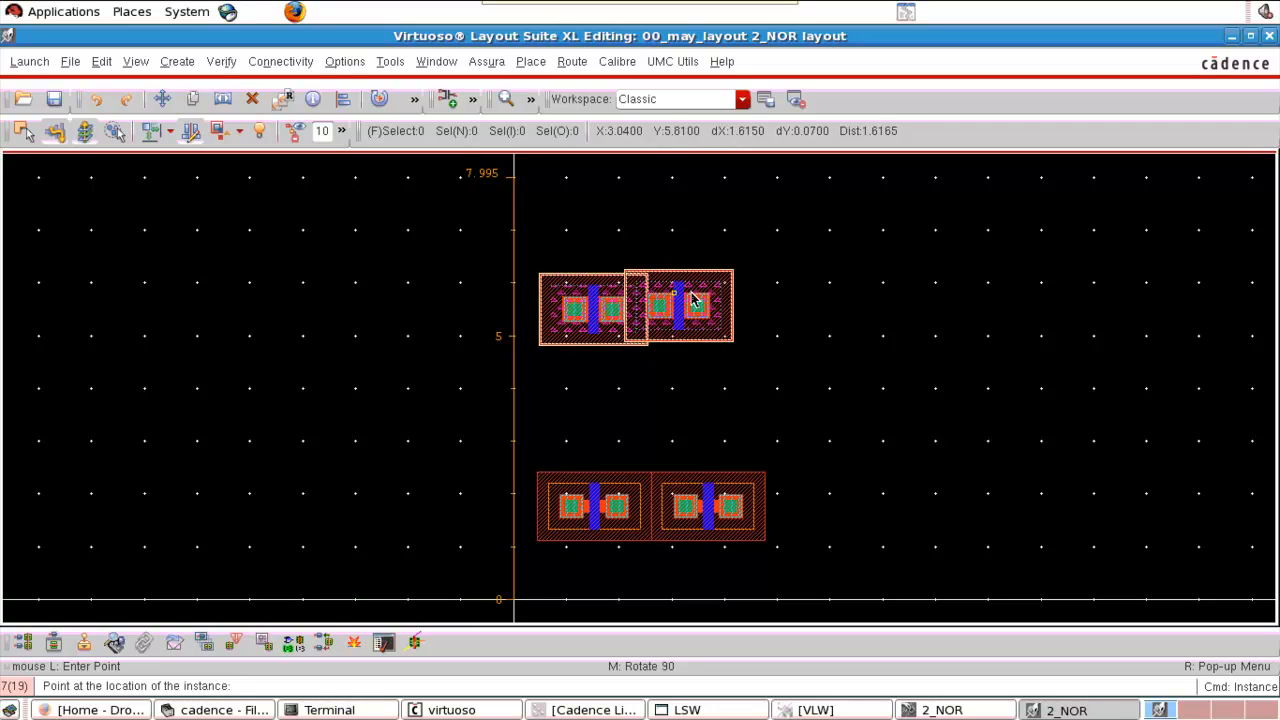
Place a second P_18_MM instance beside the first PMOS, aligned at the same height.
{"action": "scroll", "coordinate": [789, 349], "scroll_direction": "up", "scroll_amount": 3}
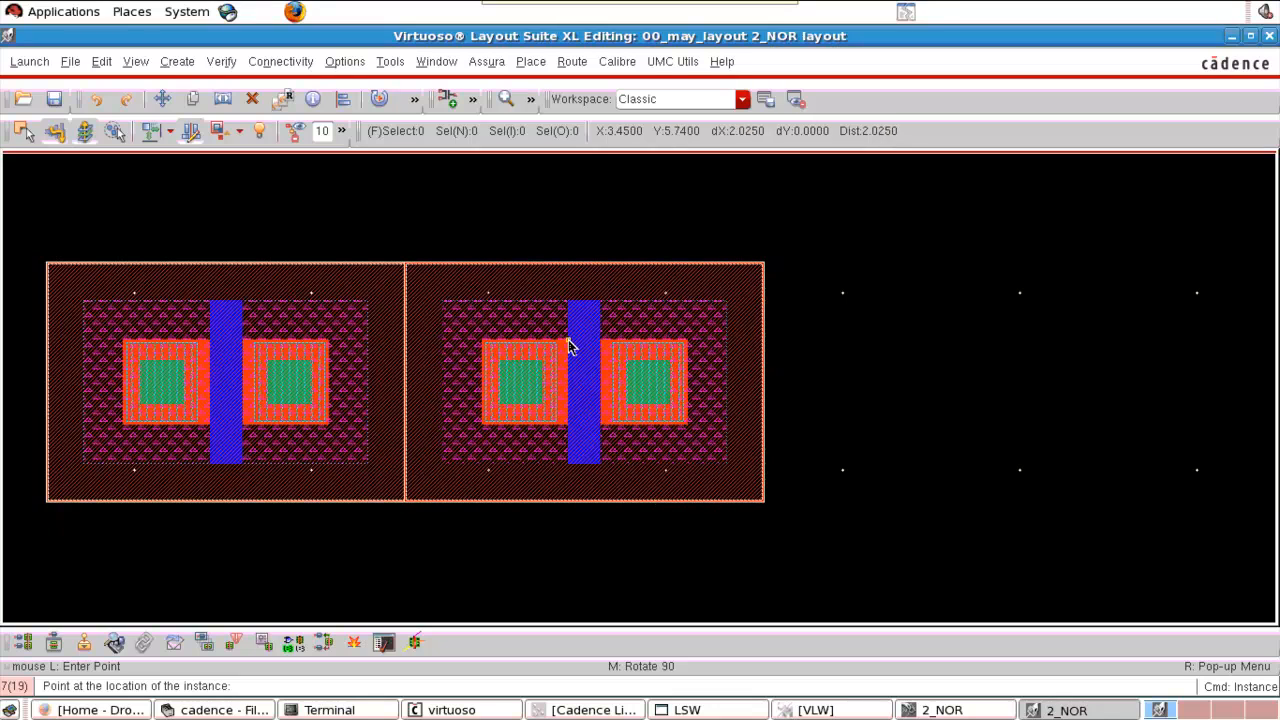
{"action": "left_click", "coordinate": [568, 345]}
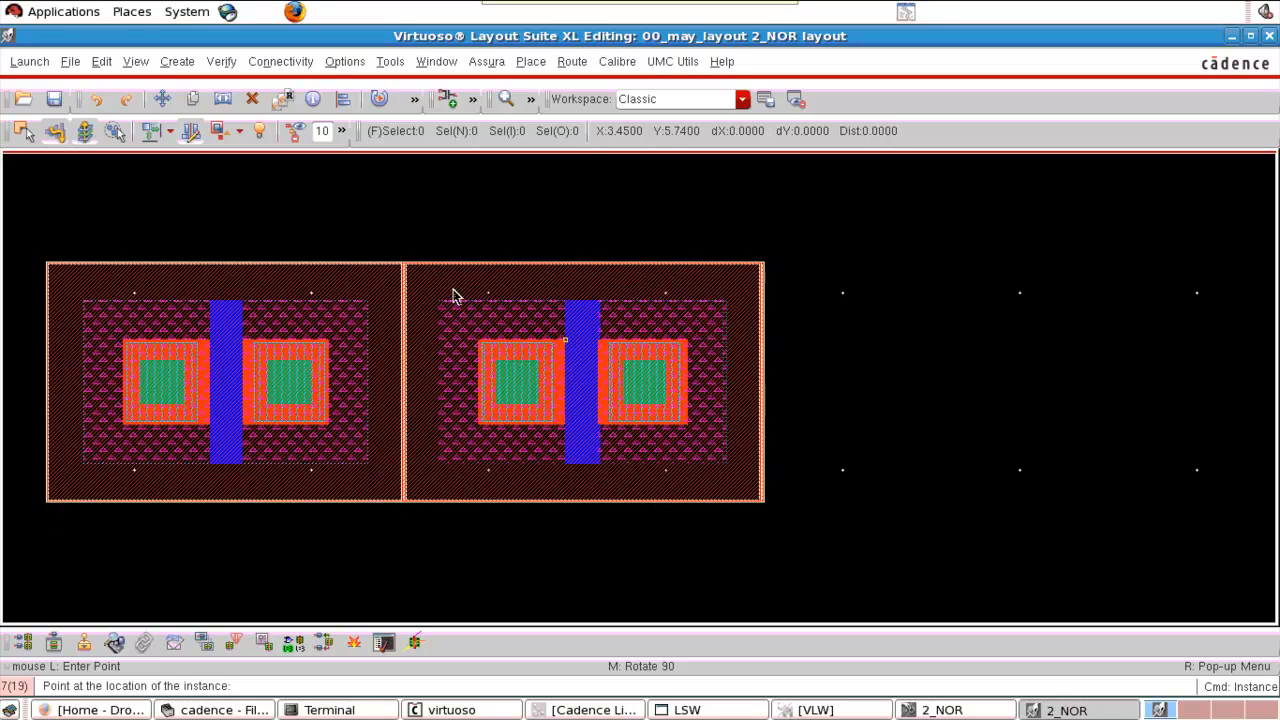
{"action": "key", "text": "Escape"}
Move the second PMOS instance to close the small gap so both PMOS well boundaries abut exactly.
{"action": "scroll", "coordinate": [440, 318], "scroll_direction": "up", "scroll_amount": 5}
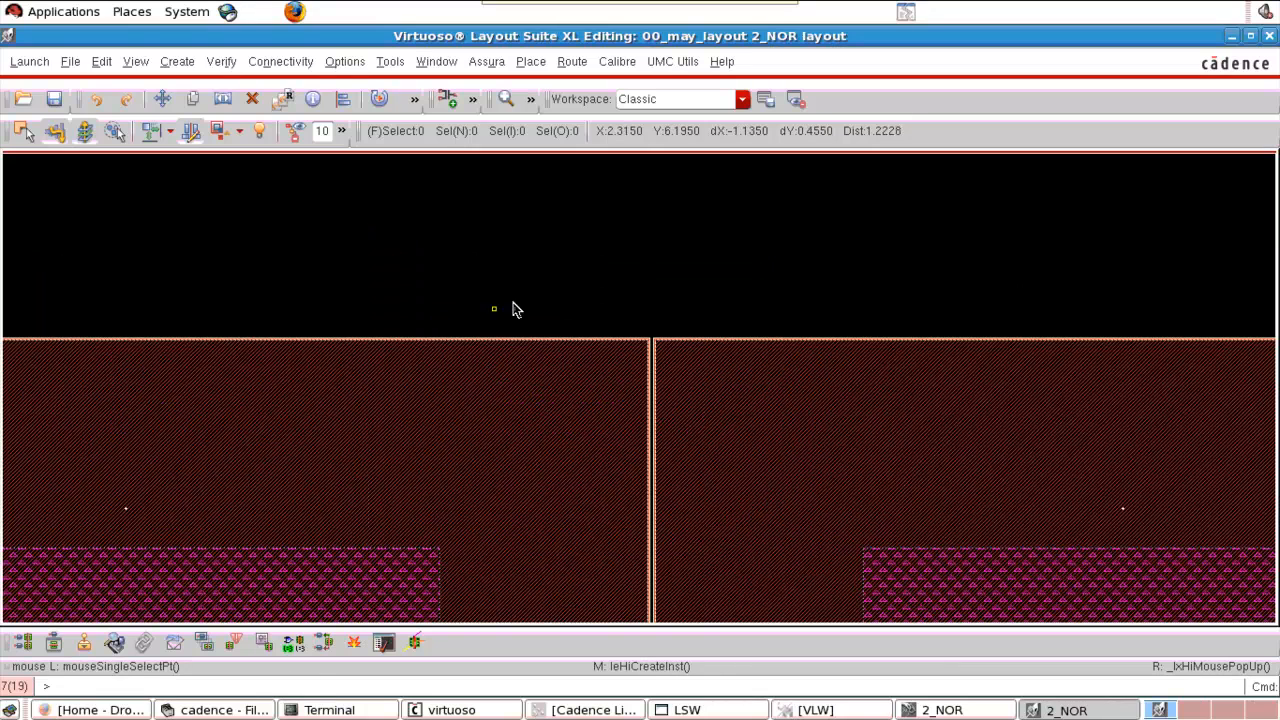
{"action": "key", "text": "z"}
{"action": "left_click", "coordinate": [537, 276]}
{"action": "left_click", "coordinate": [747, 405]}
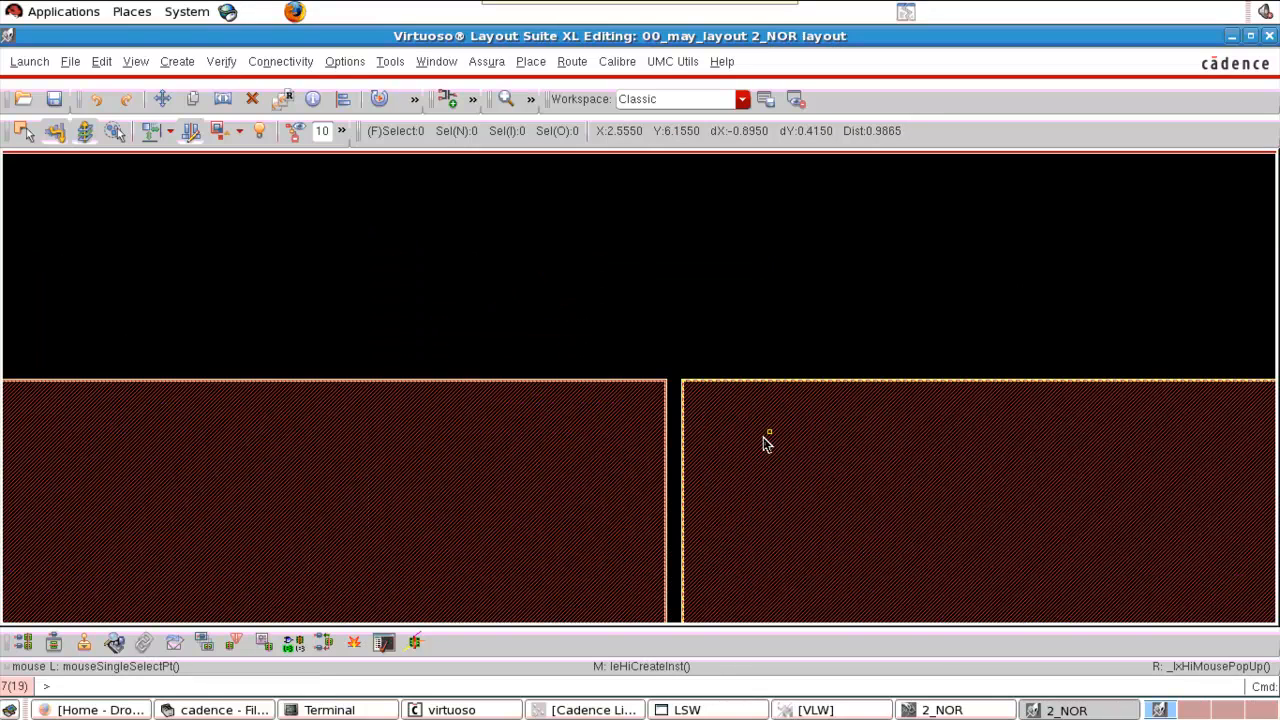
{"action": "left_click", "coordinate": [763, 440]}
{"action": "key", "text": "m"}
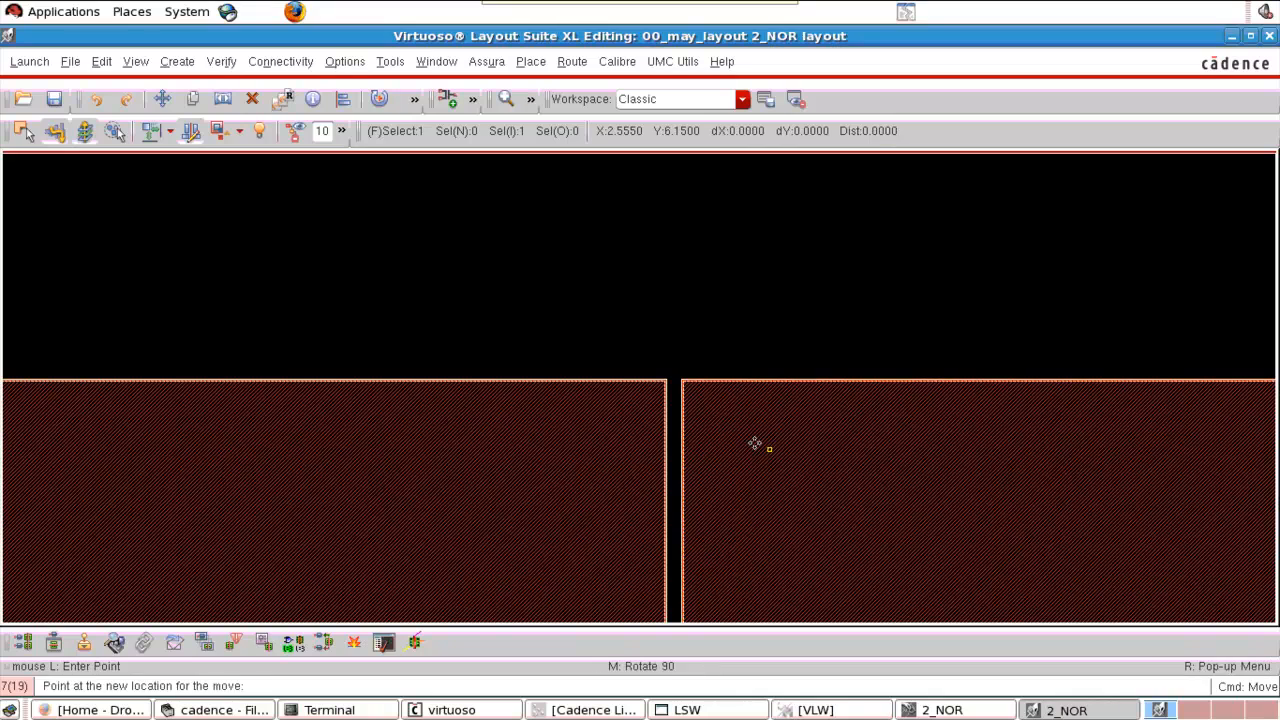
{"action": "left_click", "coordinate": [751, 443]}
{"action": "left_click", "coordinate": [697, 328]}
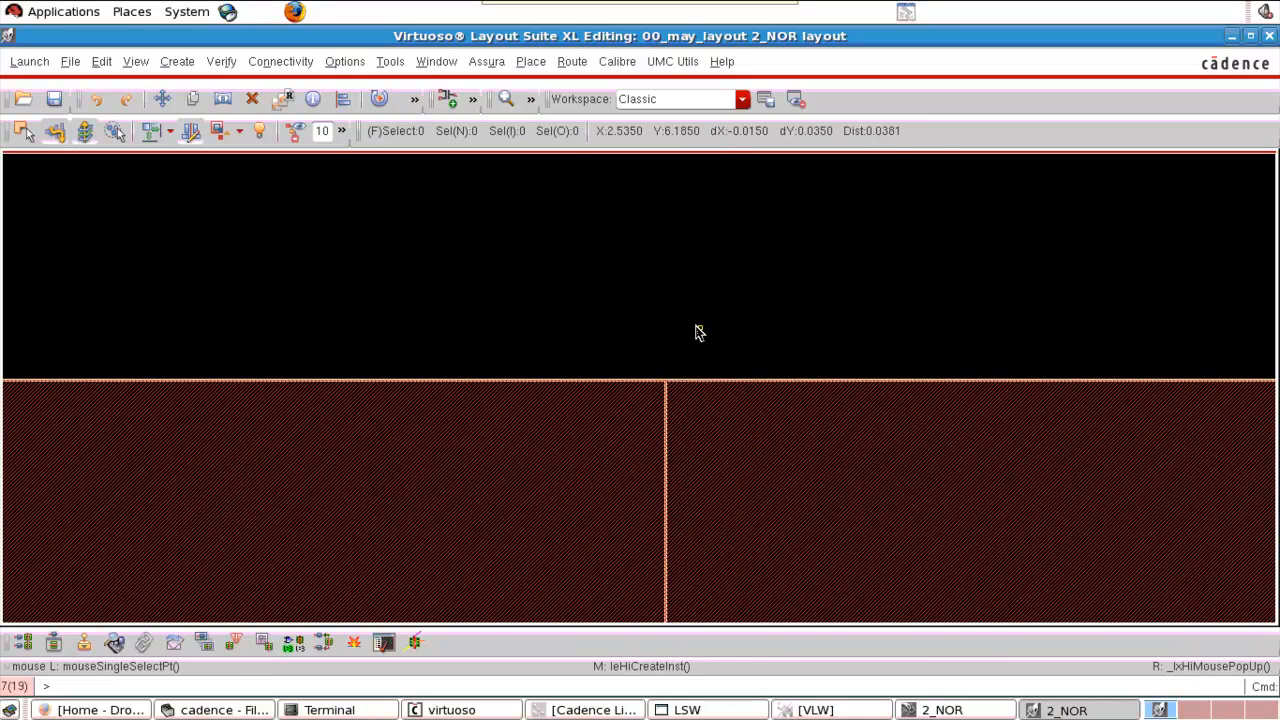
Draw an ME1 rectangle about 4.66 wide and 0.99 tall above the PMOS pair, starting at the ruler's upper end.
{"action": "key", "text": "f"}
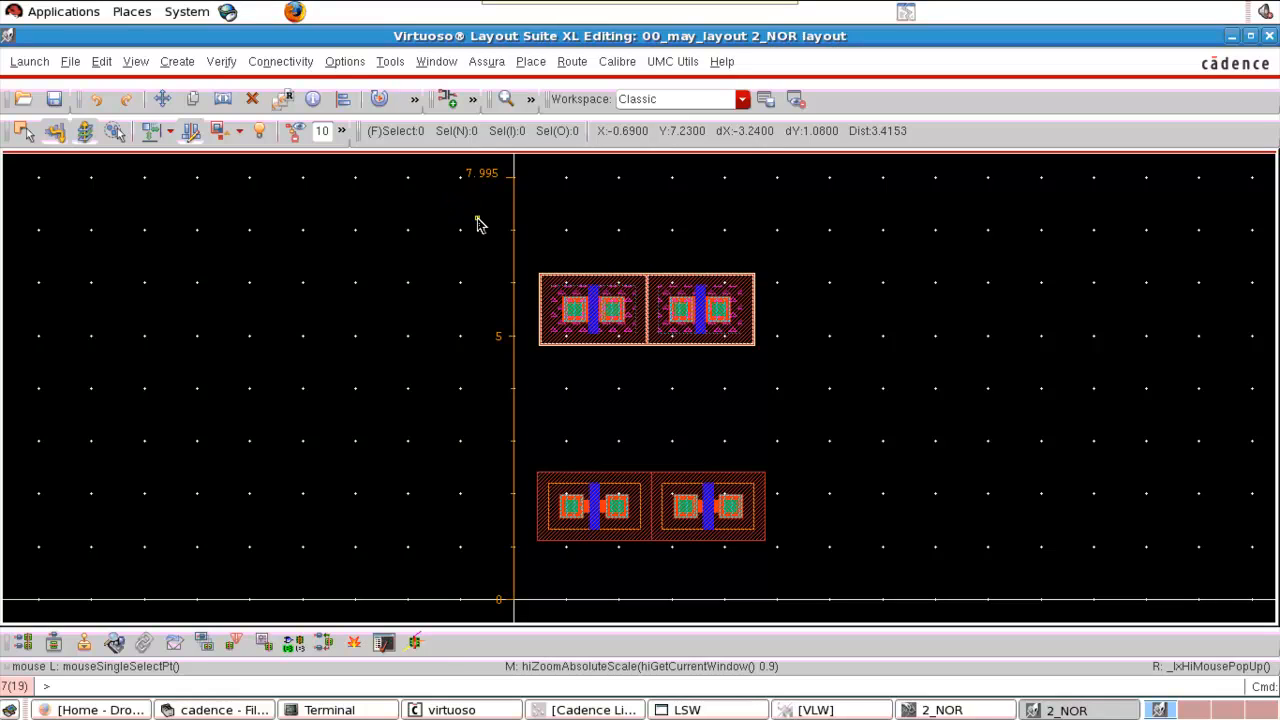
{"action": "left_click", "coordinate": [688, 710]}
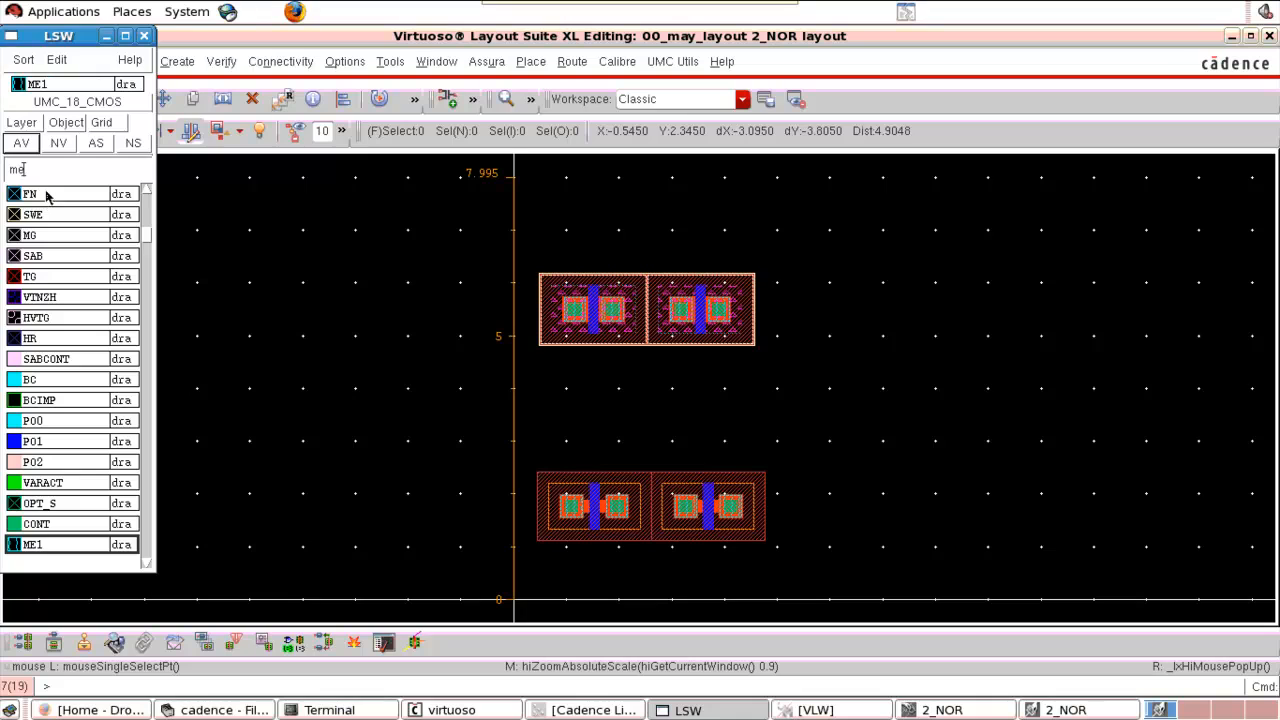
{"action": "left_click", "coordinate": [107, 37]}
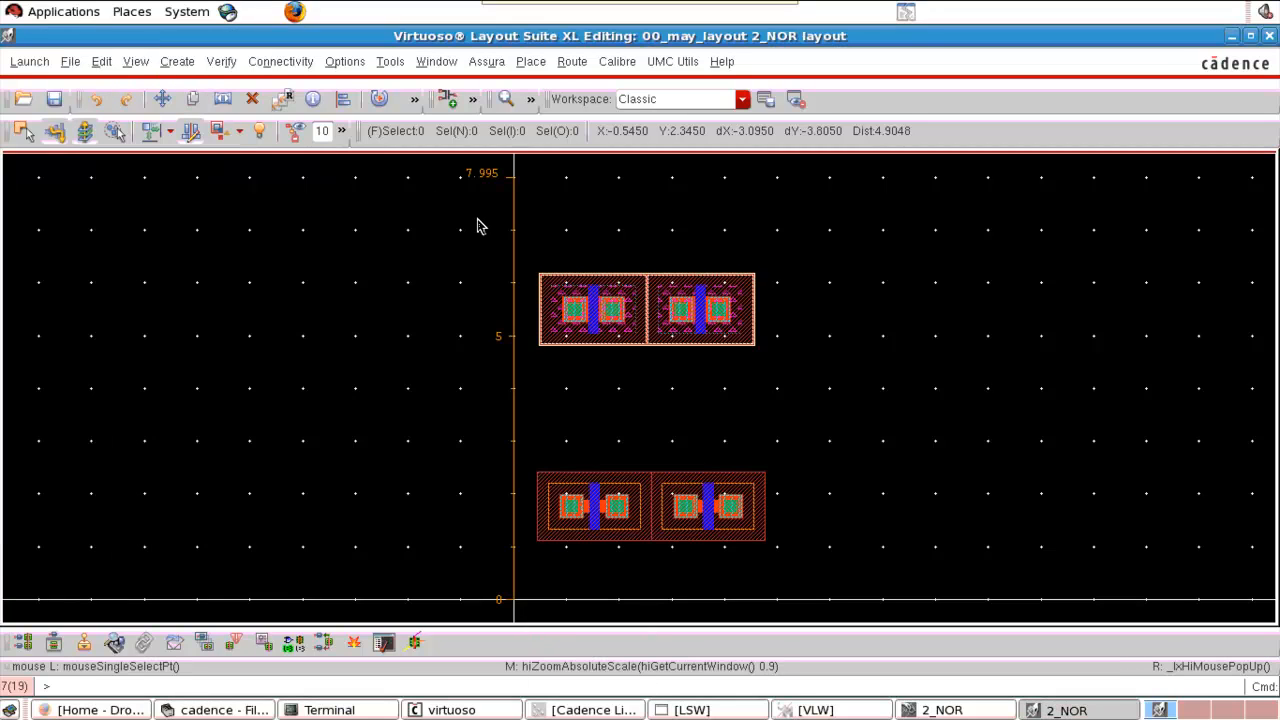
{"action": "right_click_drag", "start_coordinate": [763, 270], "coordinate": [832, 281]}
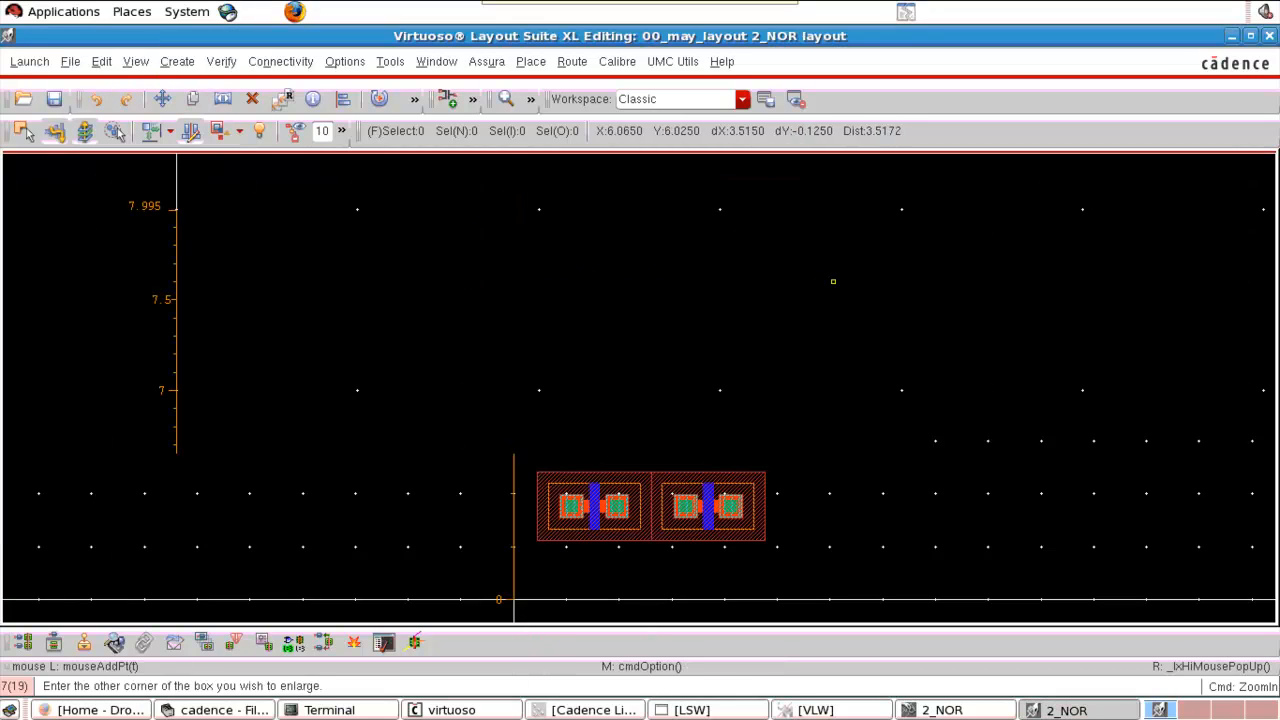
{"action": "key", "text": "r"}
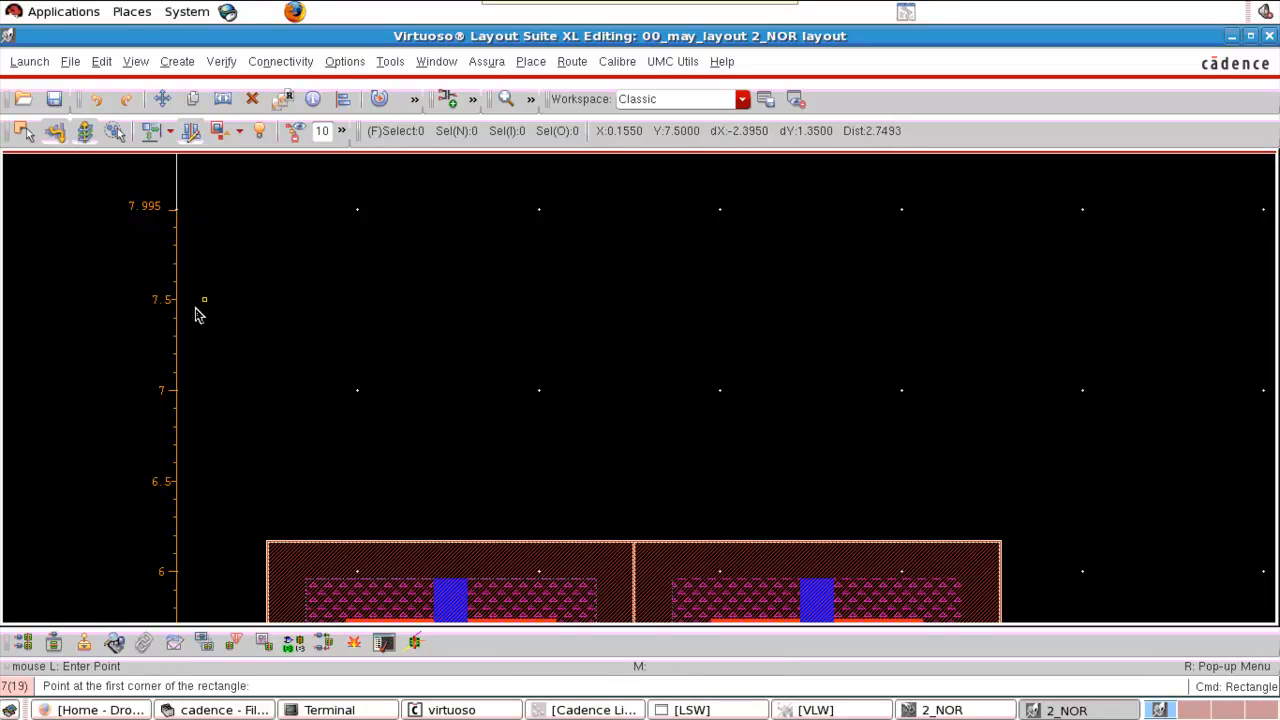
{"action": "left_click", "coordinate": [178, 211]}
{"action": "left_click", "coordinate": [595, 414]}
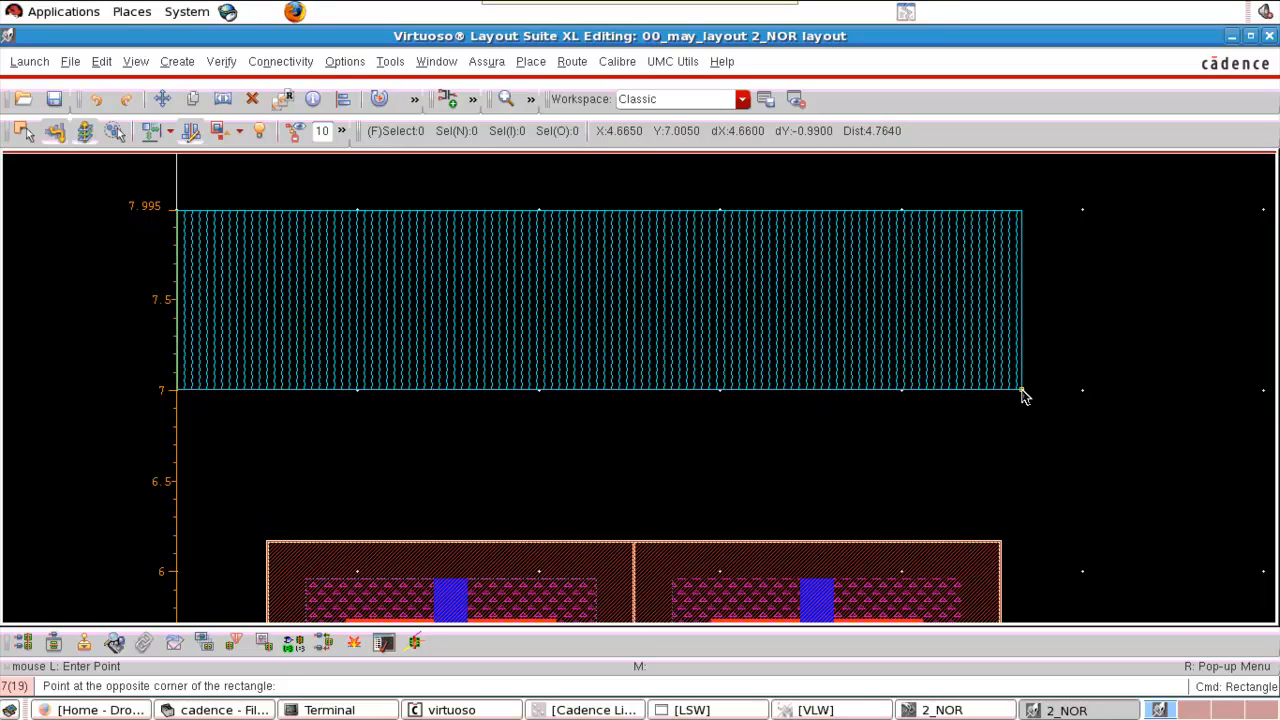
{"action": "left_click", "coordinate": [1022, 391]}
{"action": "key", "text": "Escape"}
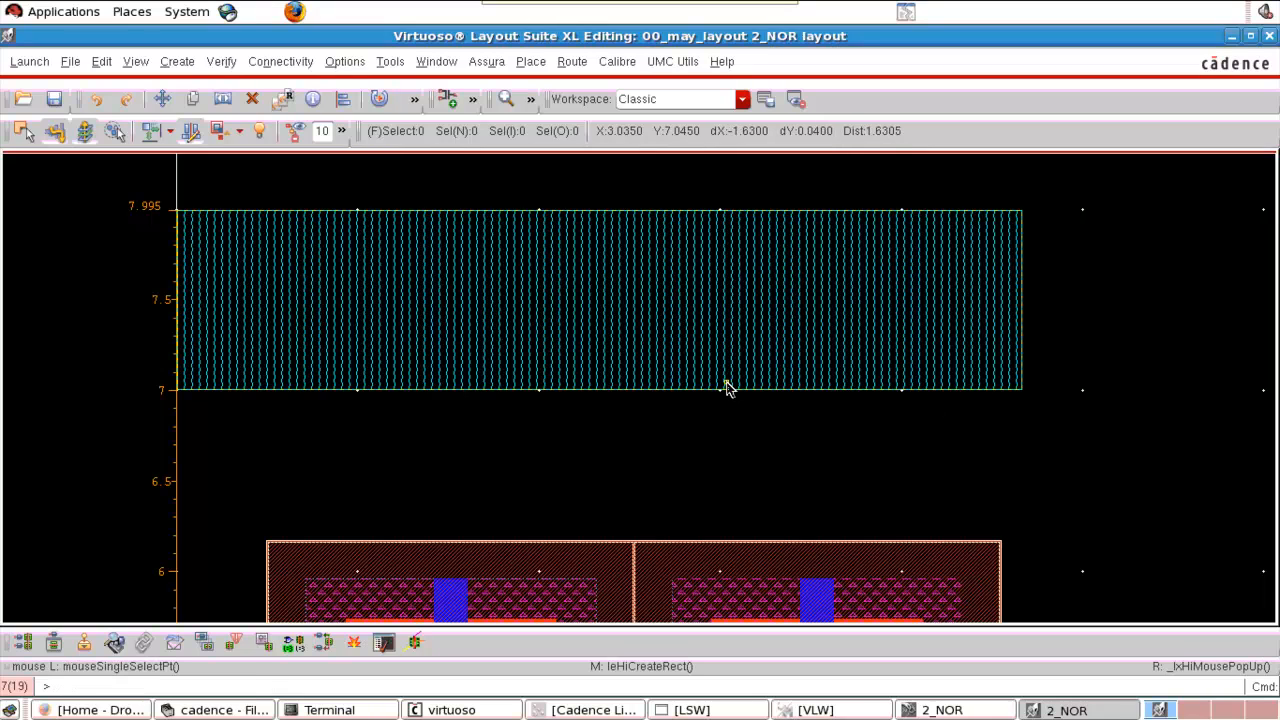
Copy the ME1 rail down below the NMOS pair, aligning its lower corner with the origin.
{"action": "scroll", "coordinate": [659, 320], "scroll_direction": "down", "scroll_amount": 5, "text": "ctrl"}
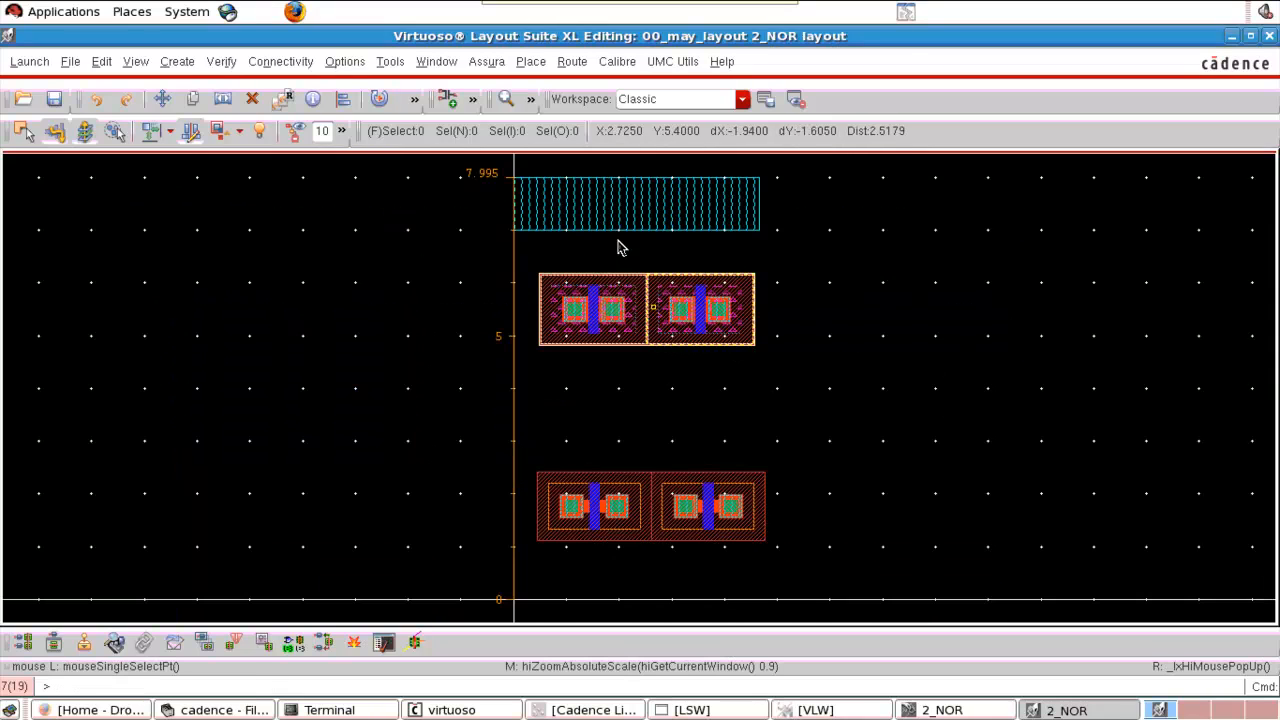
{"action": "key", "text": "c"}
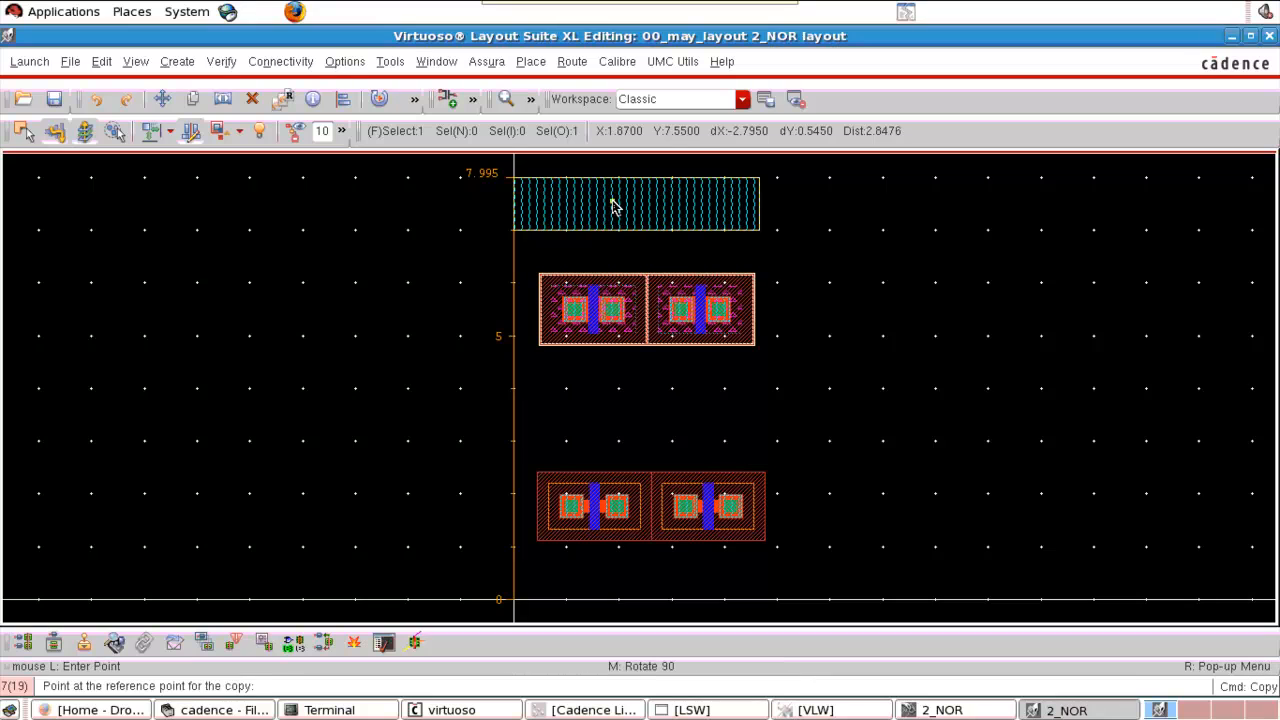
{"action": "left_click", "coordinate": [614, 206]}
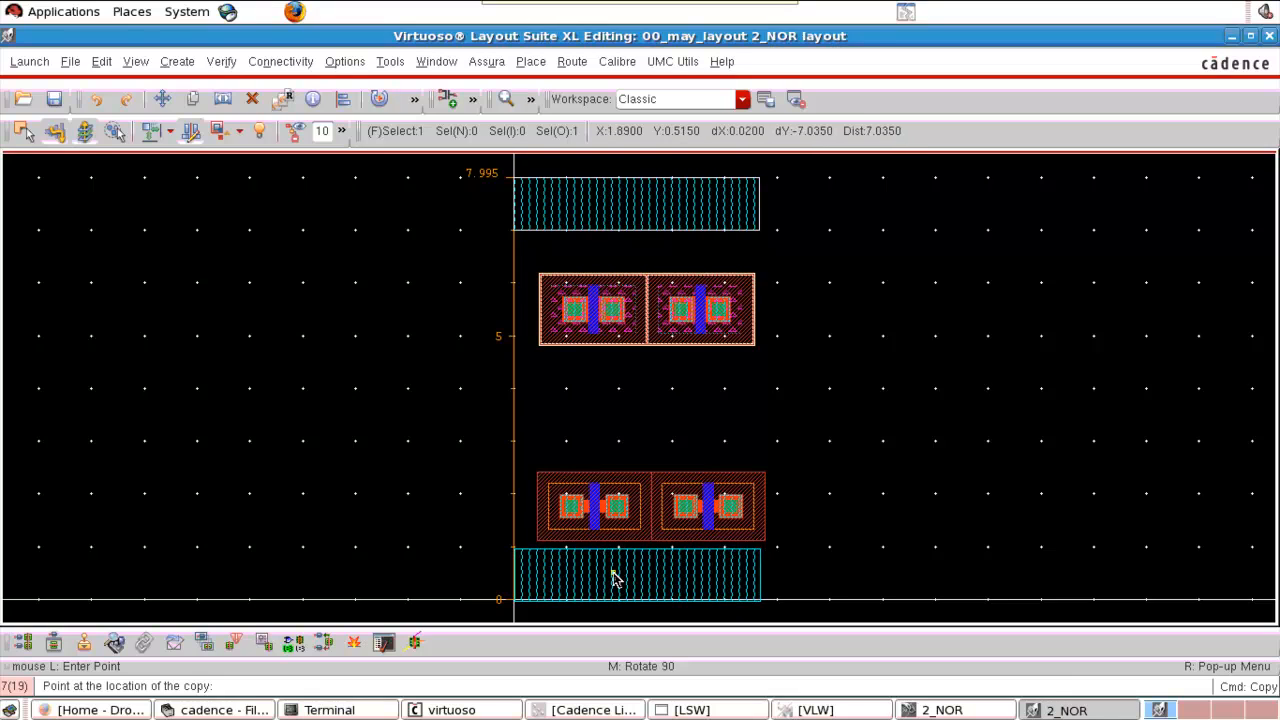
{"action": "scroll", "coordinate": [560, 580], "scroll_direction": "up", "scroll_amount": 4}
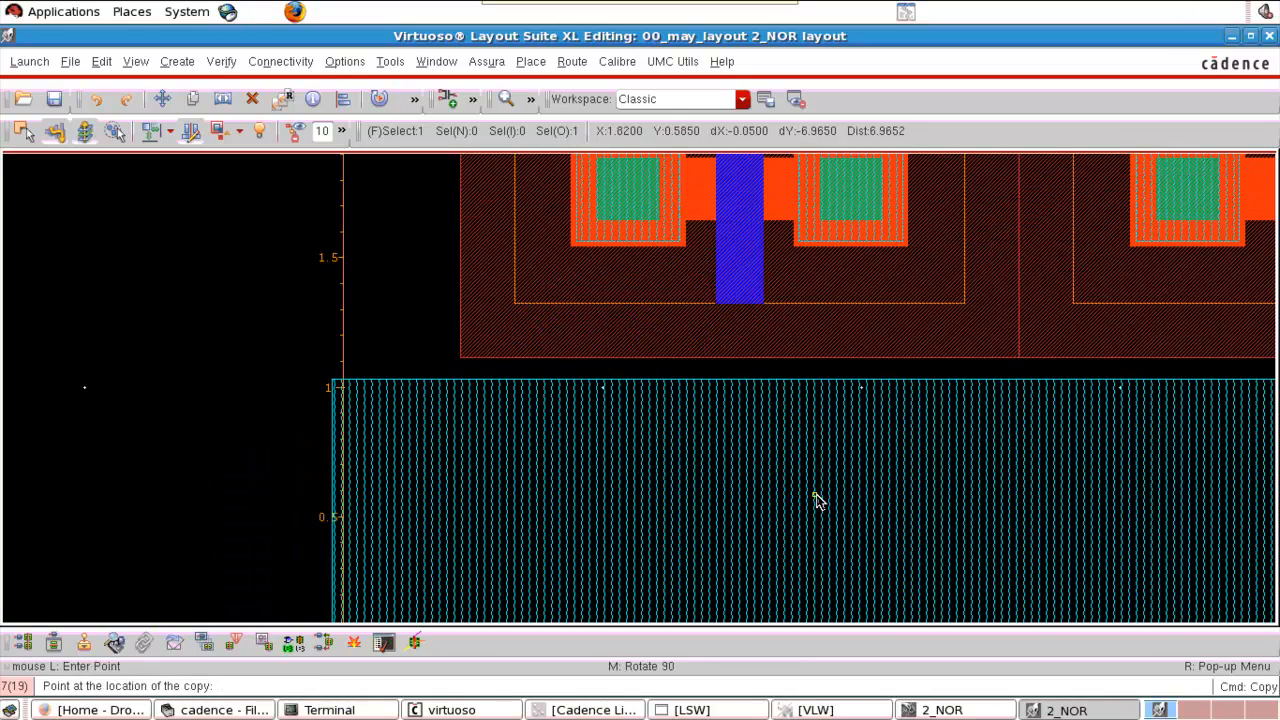
{"action": "scroll", "coordinate": [815, 502], "scroll_direction": "down", "scroll_amount": 1}
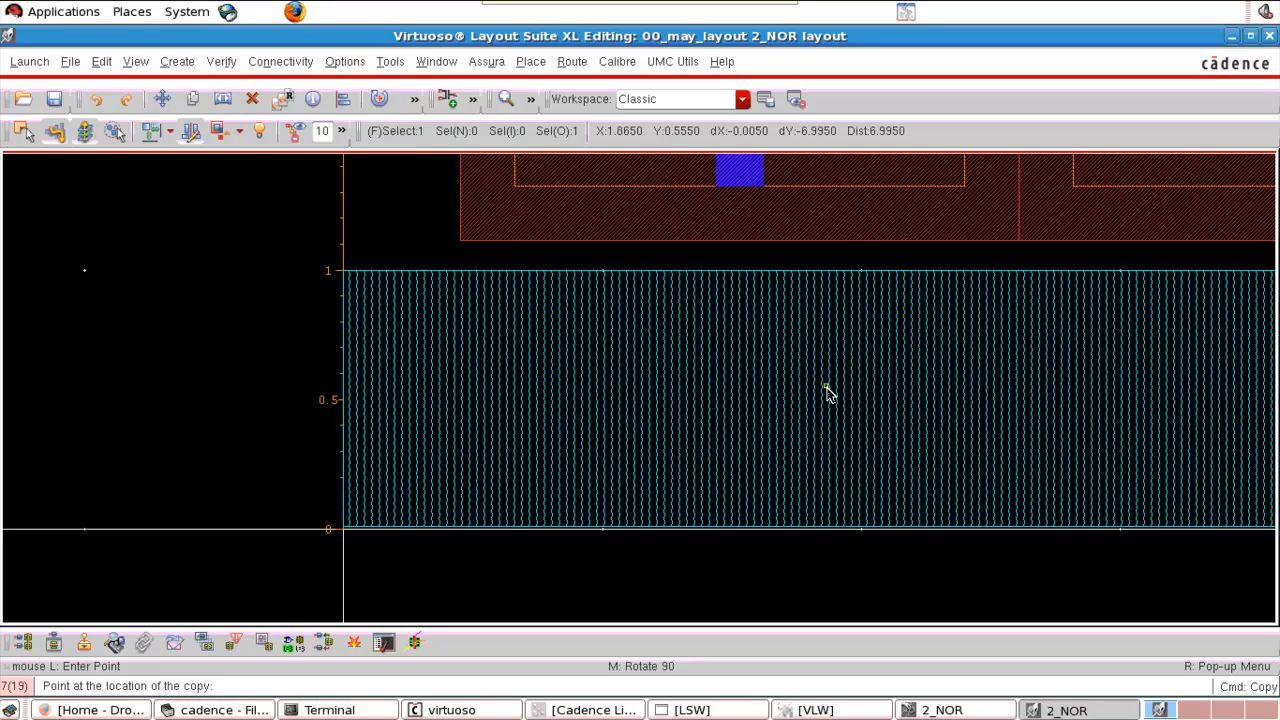
{"action": "left_click", "coordinate": [826, 390]}
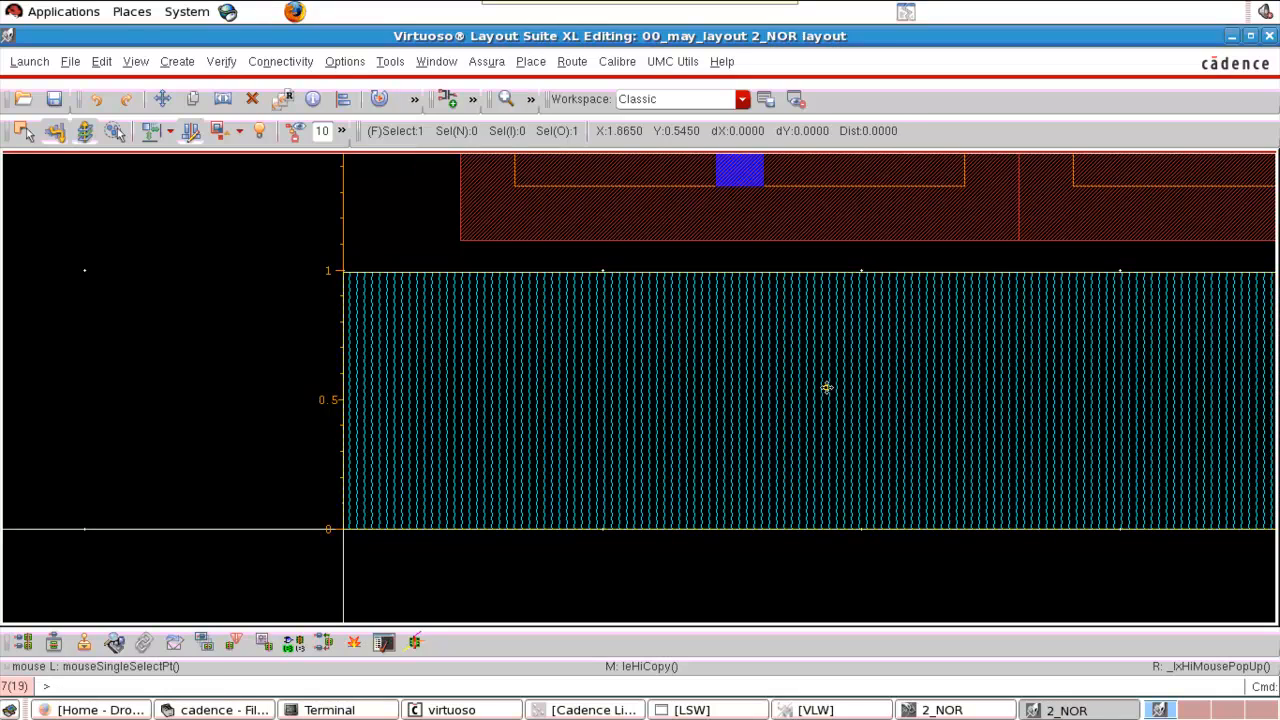
{"action": "key", "text": "f"}
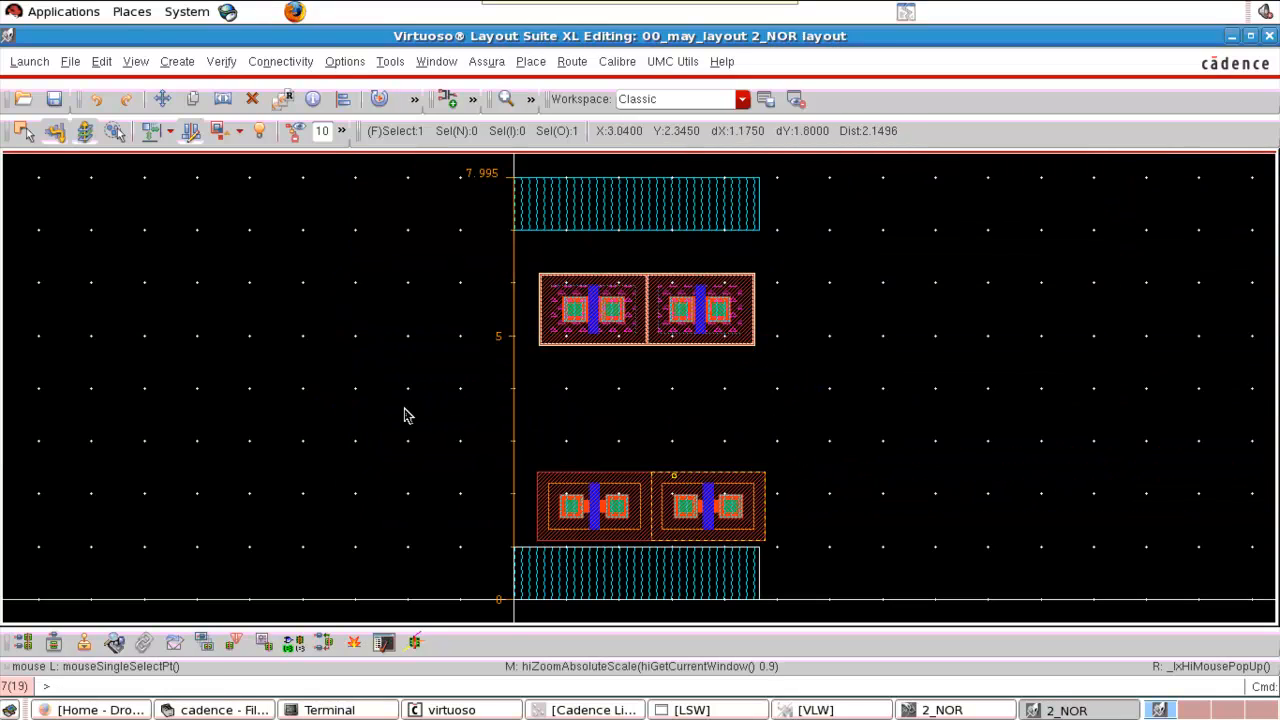
Move both NMOS instances up together, clear of the lower ME1 rail, with their outer edge in line with the PMOS pair.
{"action": "left_click", "coordinate": [396, 409]}
{"action": "left_click", "coordinate": [894, 562]}
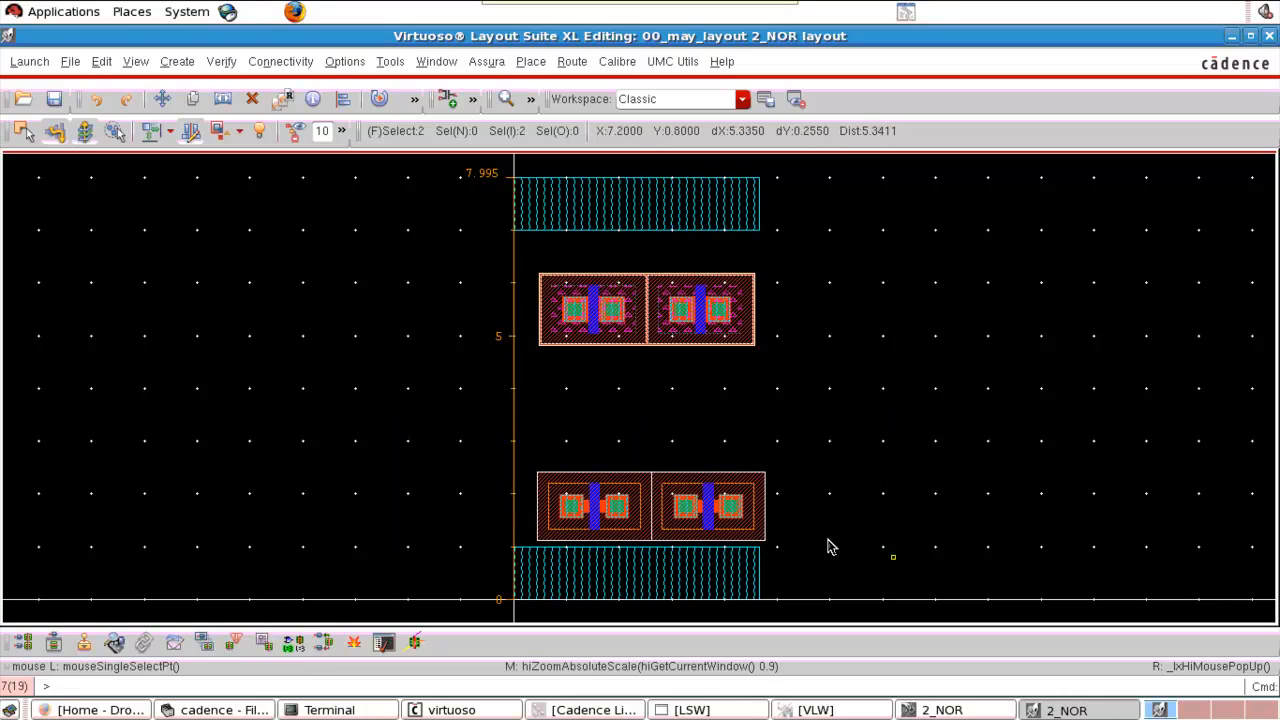
{"action": "key", "text": "m"}
{"action": "left_click", "coordinate": [737, 509]}
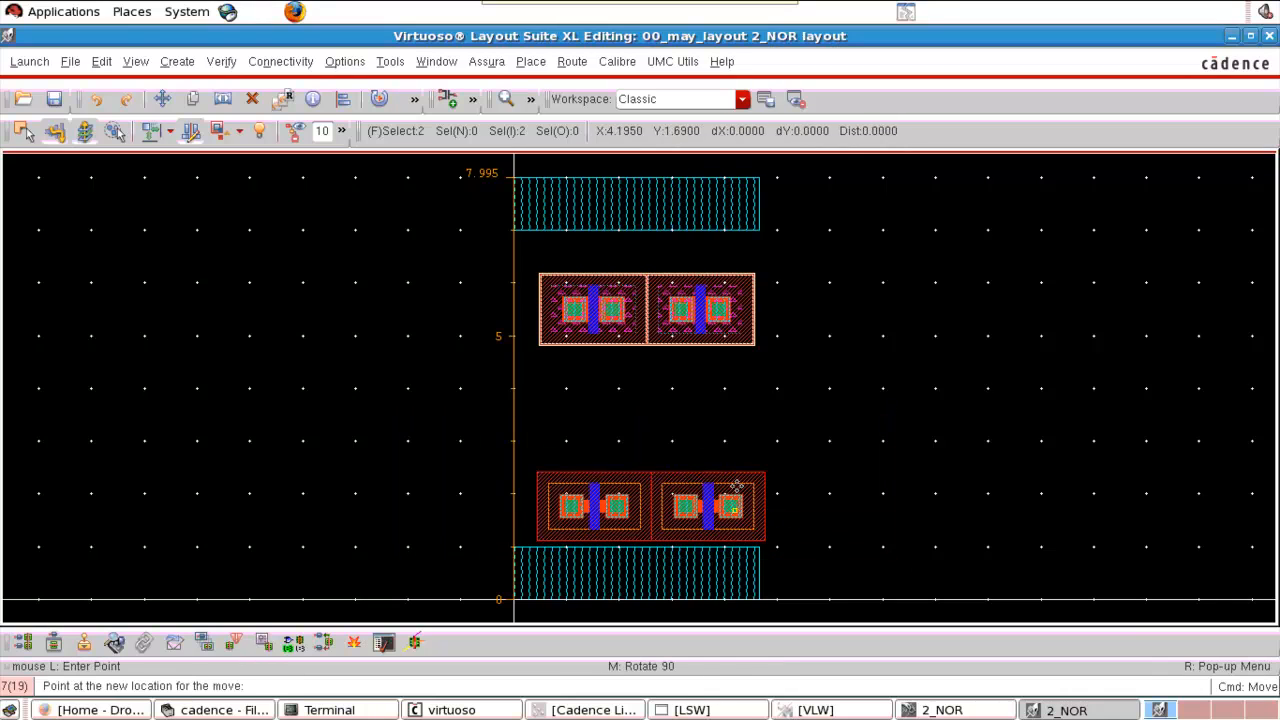
{"action": "key", "text": "Escape"}
{"action": "left_click", "coordinate": [627, 398]}
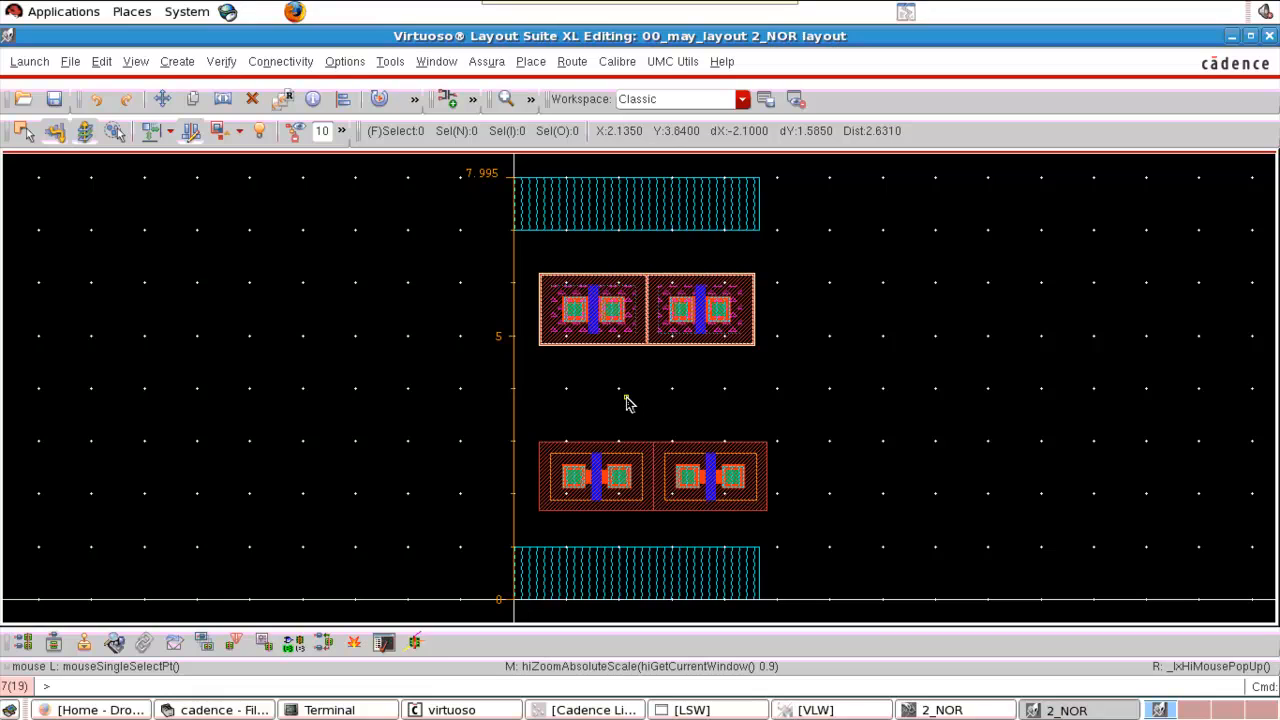
Check the gate connections in the schematic and make PO1 the current drawing layer in the layout.
{"action": "left_click", "coordinate": [940, 710]}
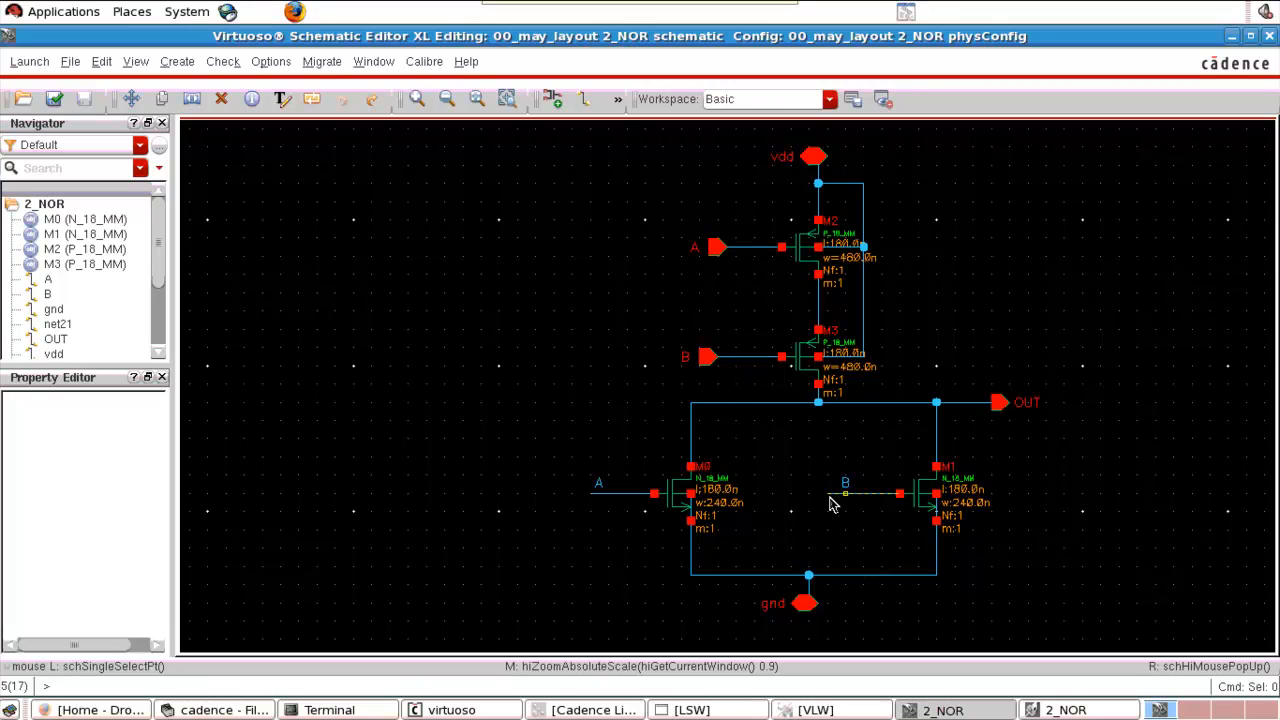
{"action": "left_click", "coordinate": [1066, 710]}
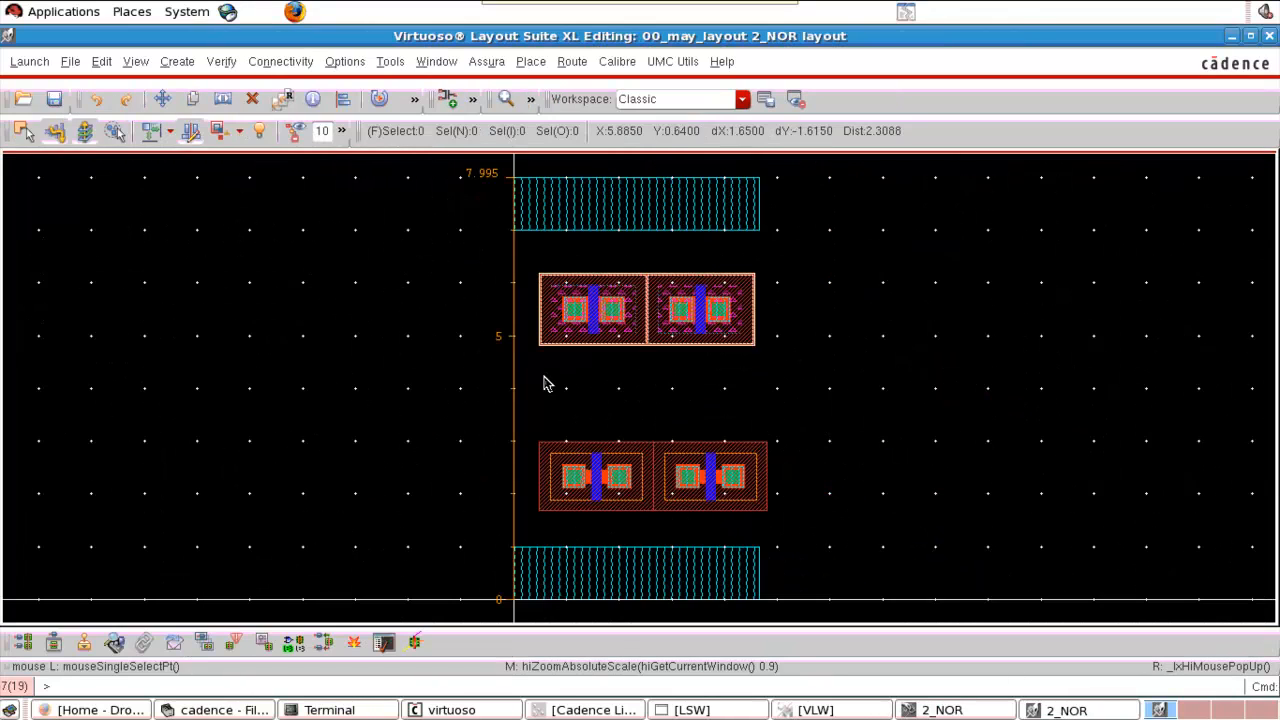
{"action": "key", "text": "z"}
{"action": "left_click", "coordinate": [492, 322]}
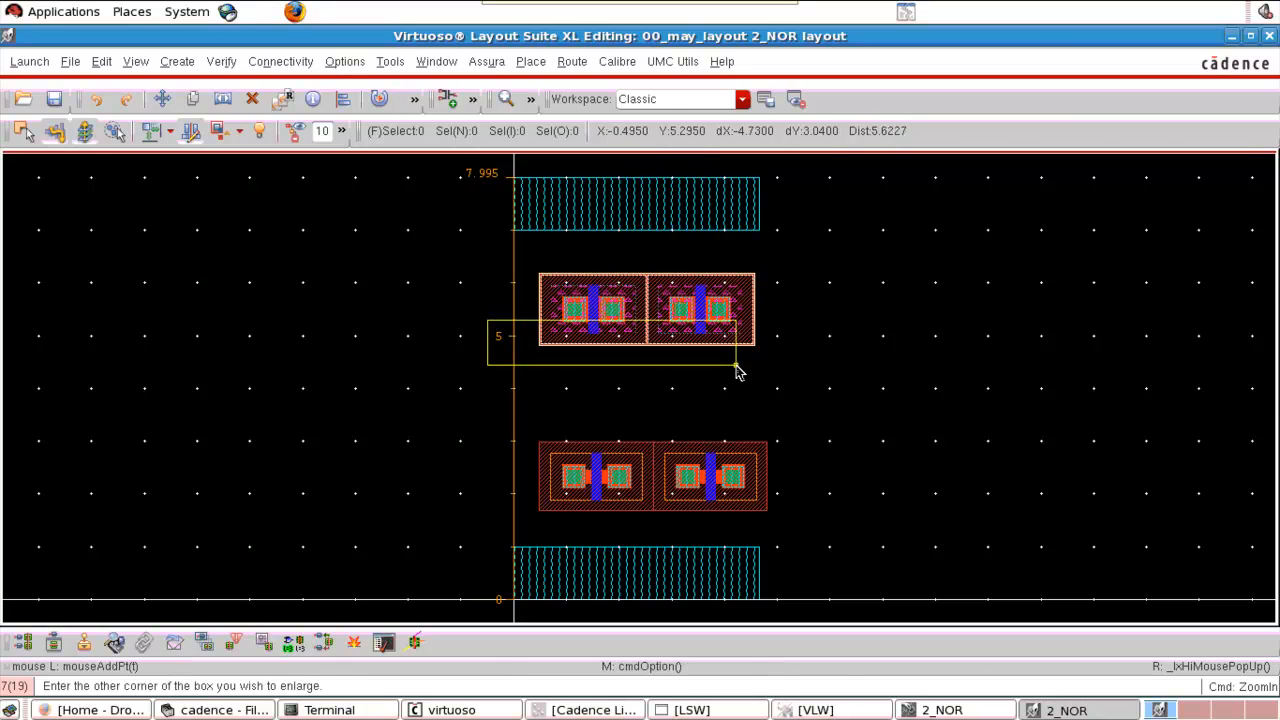
{"action": "left_click", "coordinate": [737, 366]}
{"action": "left_click", "coordinate": [634, 371]}
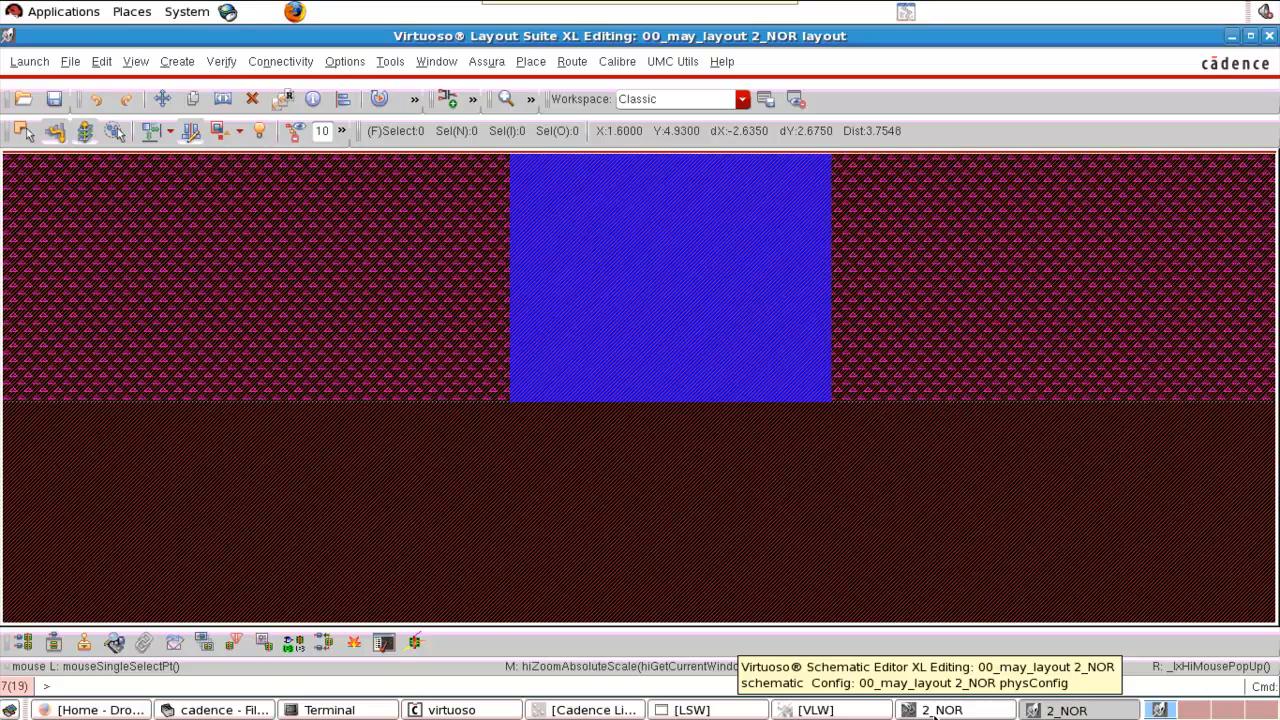
{"action": "left_click", "coordinate": [690, 710]}
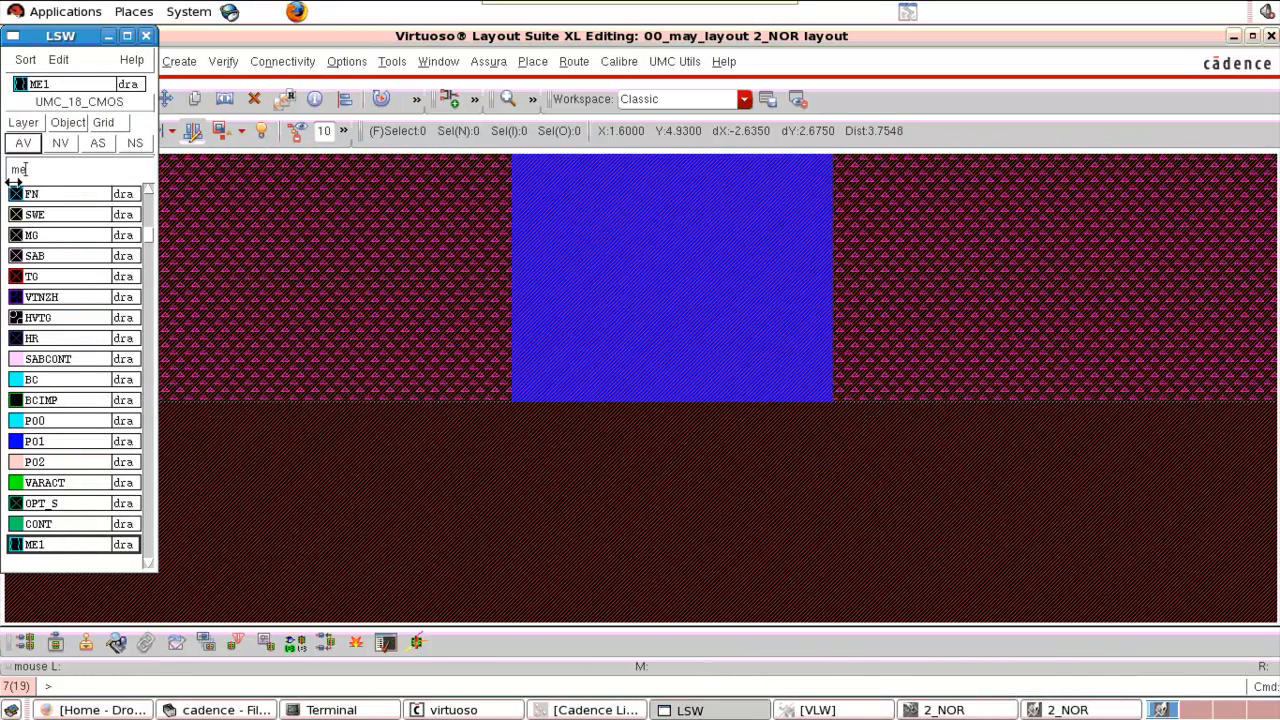
{"action": "double_click", "coordinate": [5, 170]}
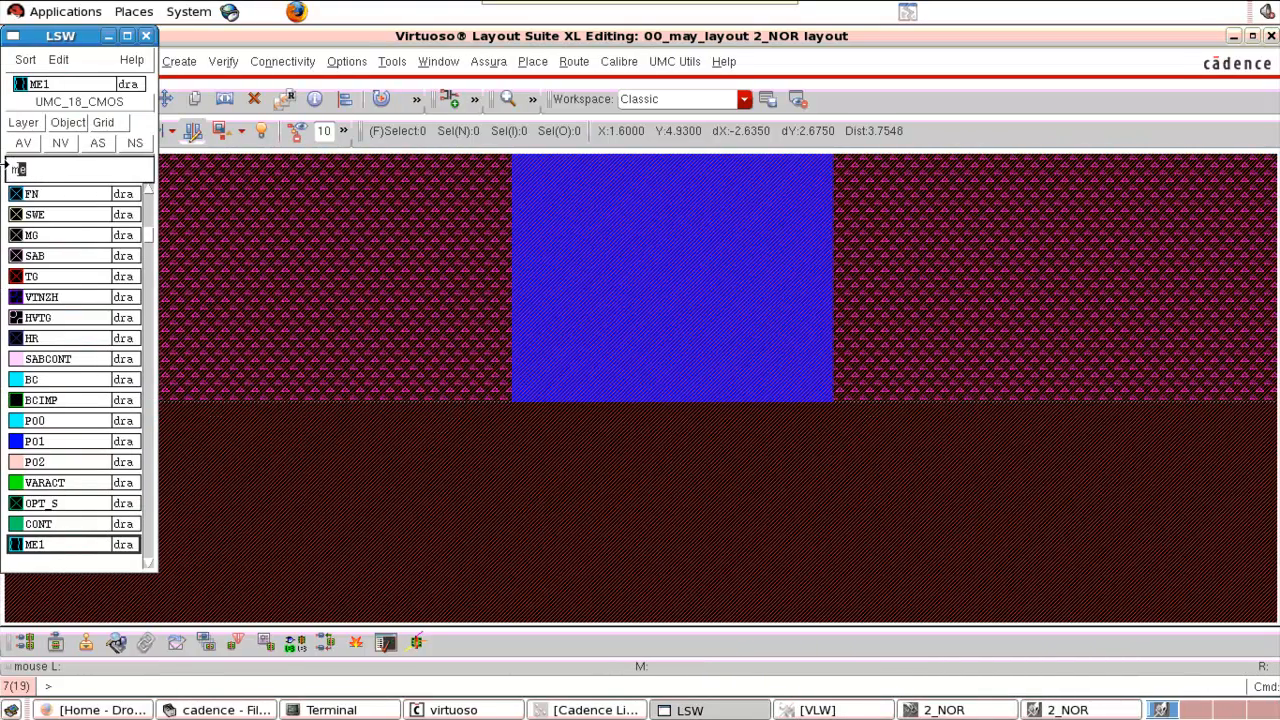
{"action": "type", "text": "m"}
{"action": "type", "text": "po"}
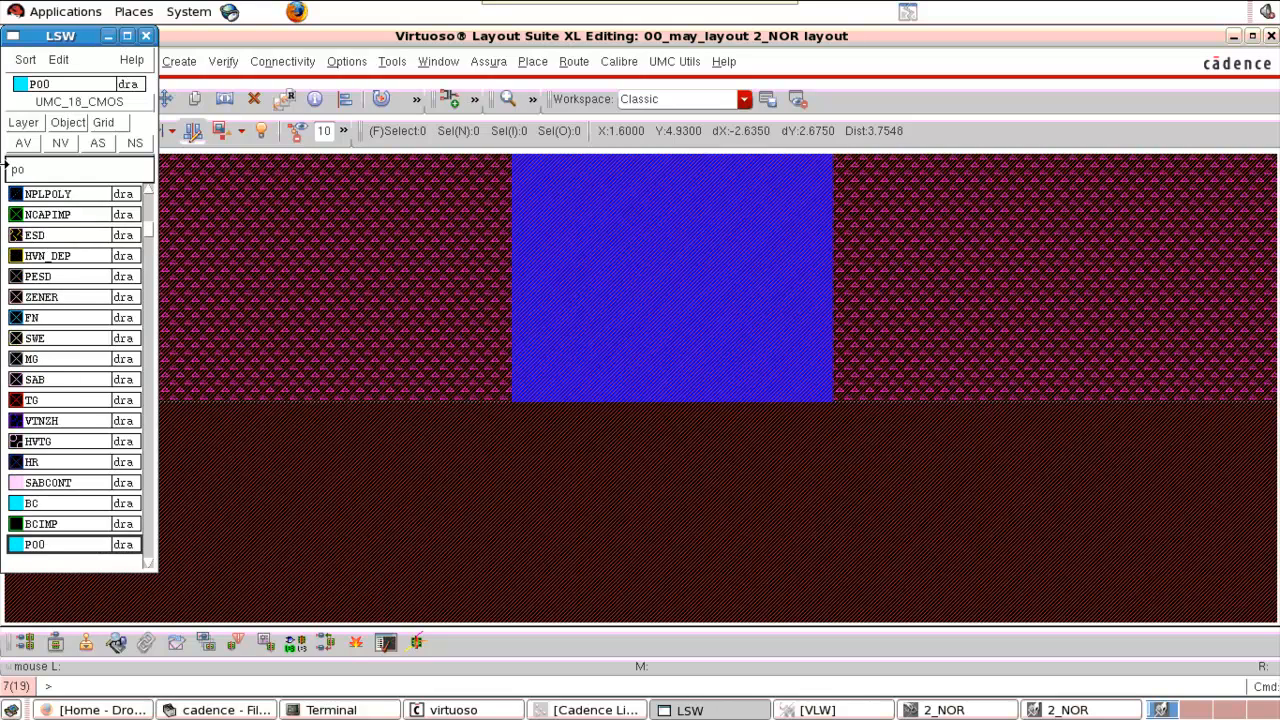
{"action": "type", "text": "1"}
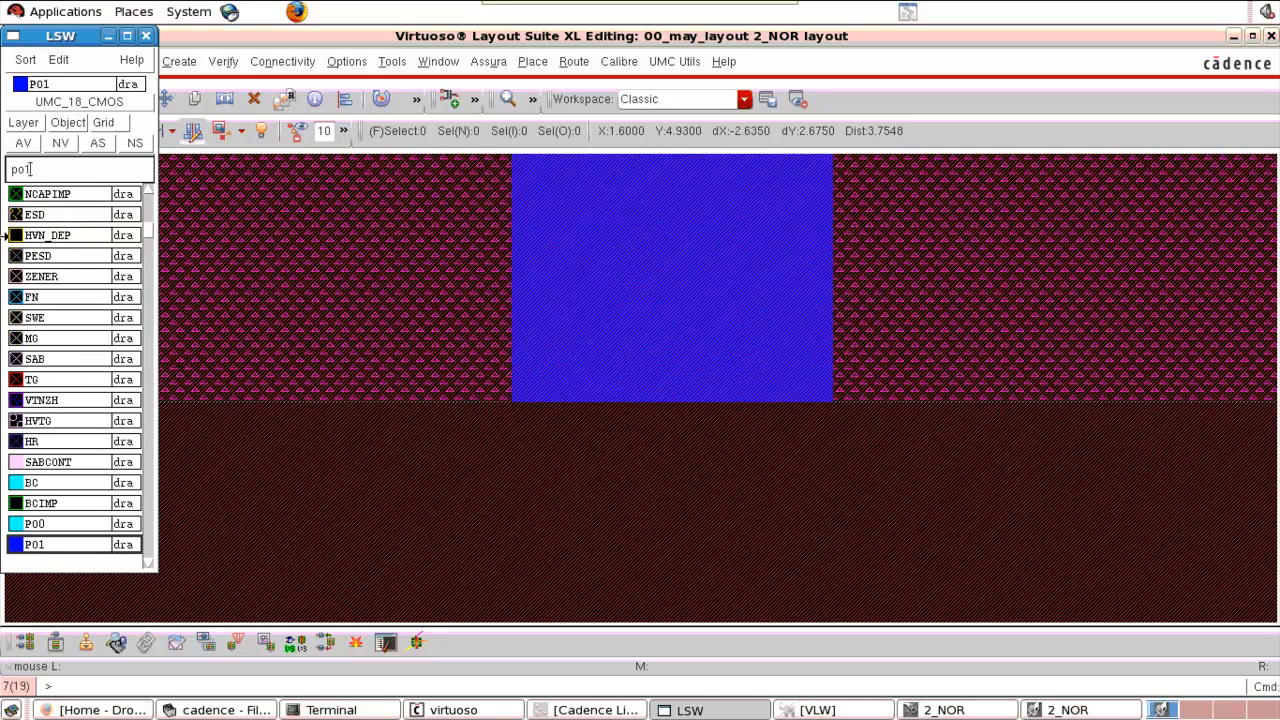
Draw a PO1 rectangle 0.18 wide and about 2.27 tall from the first PMOS gate down to the first NMOS gate's upper end.
{"action": "left_click", "coordinate": [571, 513]}
{"action": "key", "text": "r"}
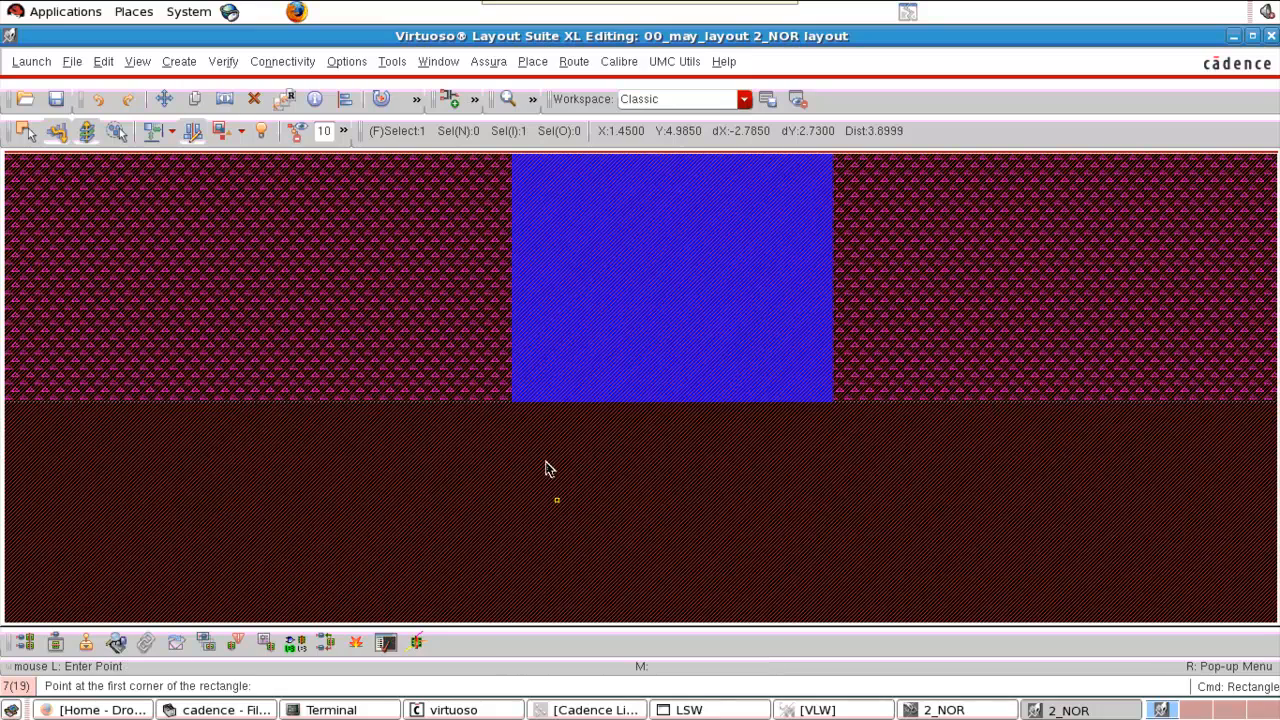
{"action": "left_click", "coordinate": [515, 403]}
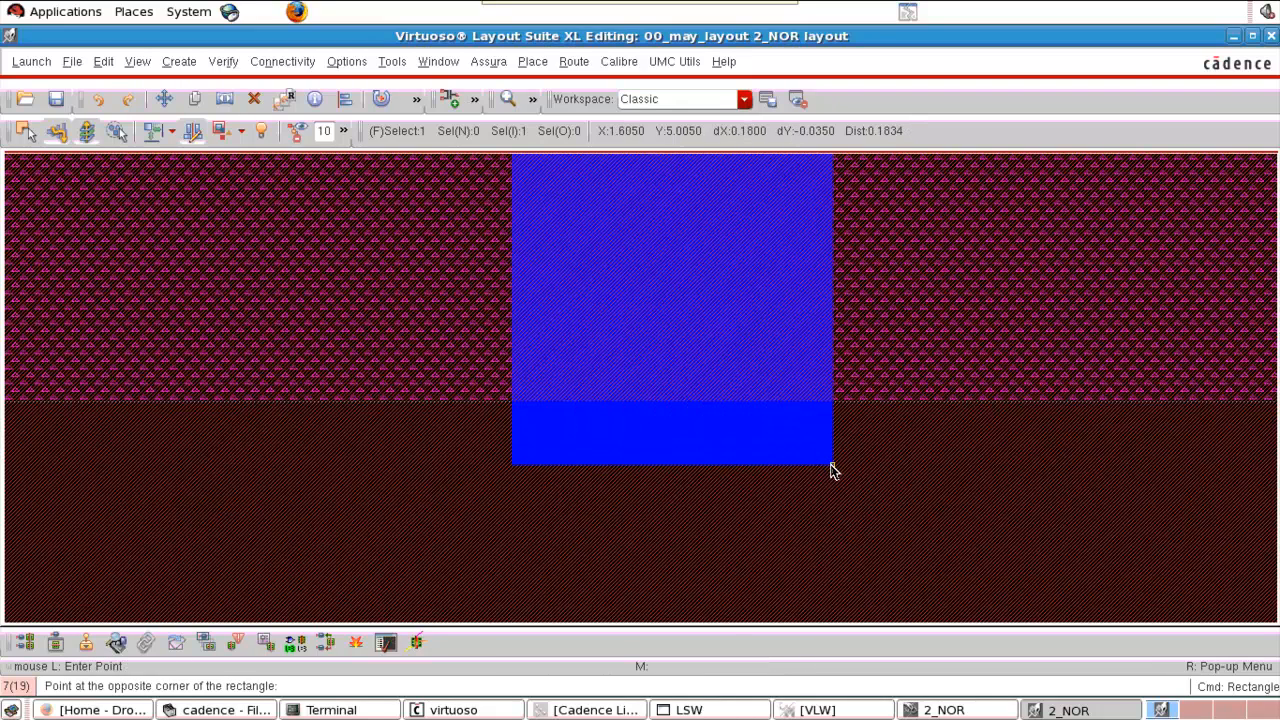
{"action": "scroll", "coordinate": [833, 470], "scroll_direction": "down", "scroll_amount": 5}
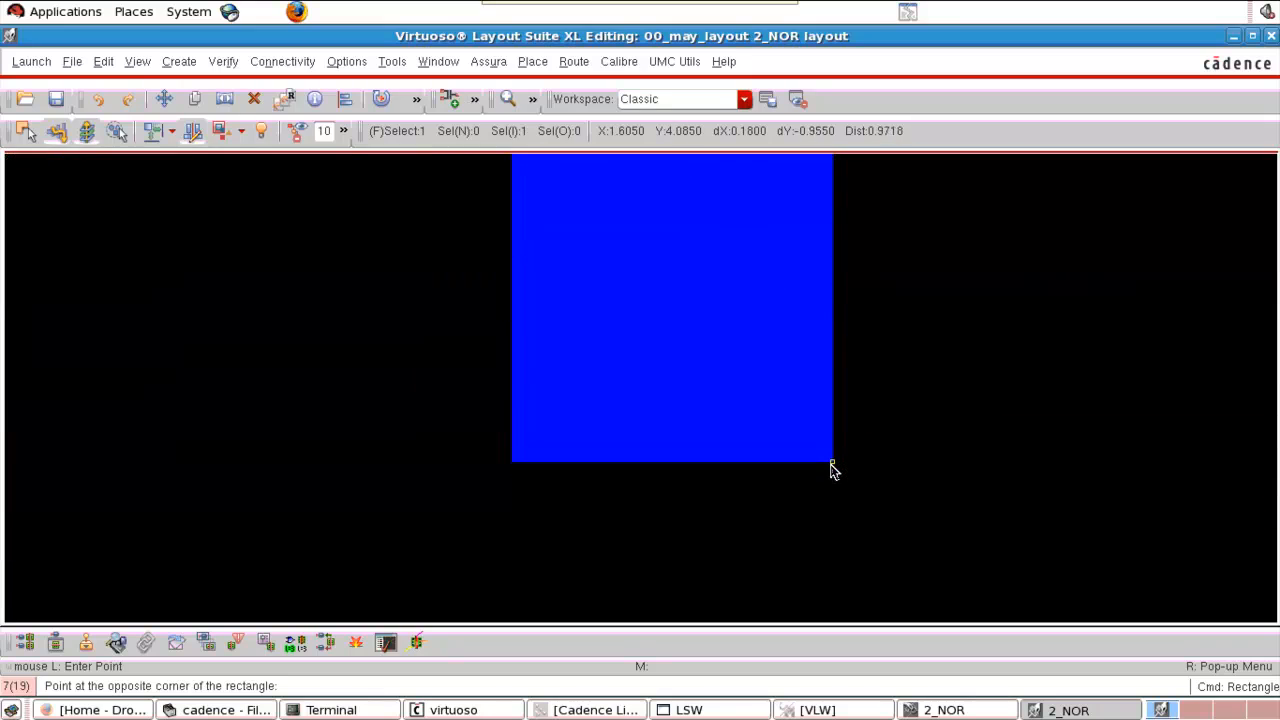
{"action": "scroll", "coordinate": [833, 470], "scroll_direction": "down", "scroll_amount": 5}
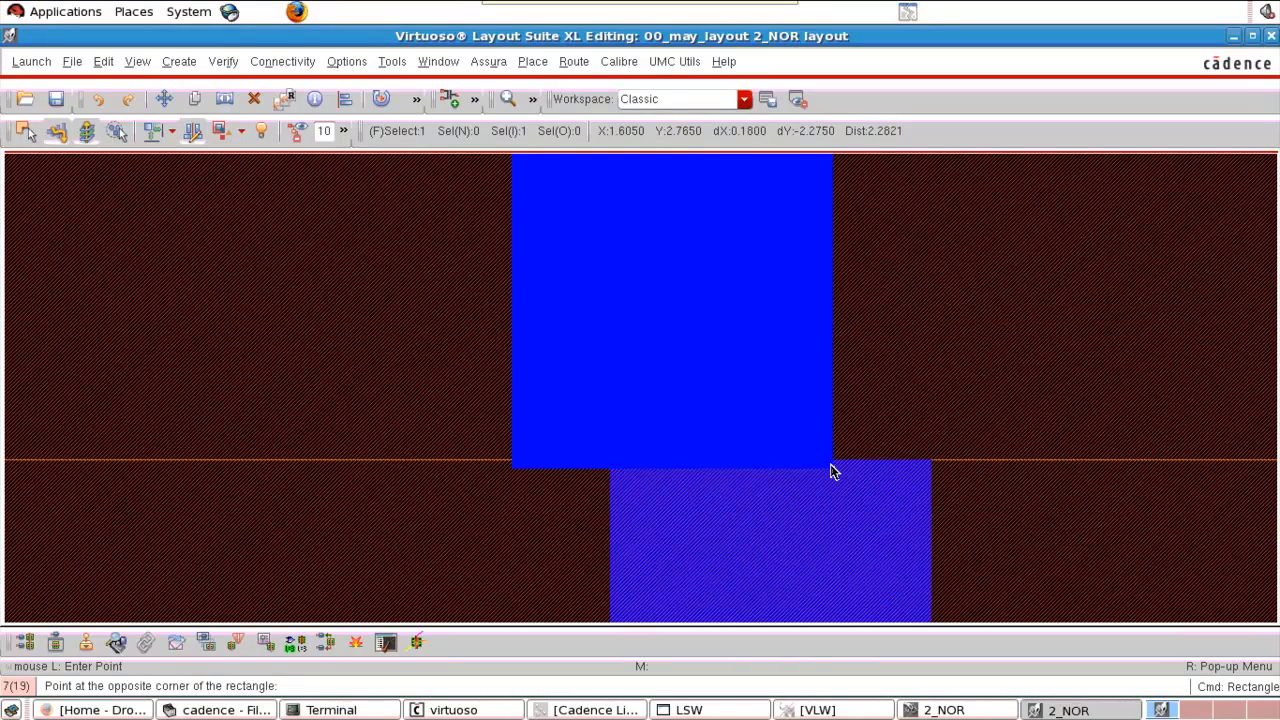
{"action": "left_click", "coordinate": [834, 462]}
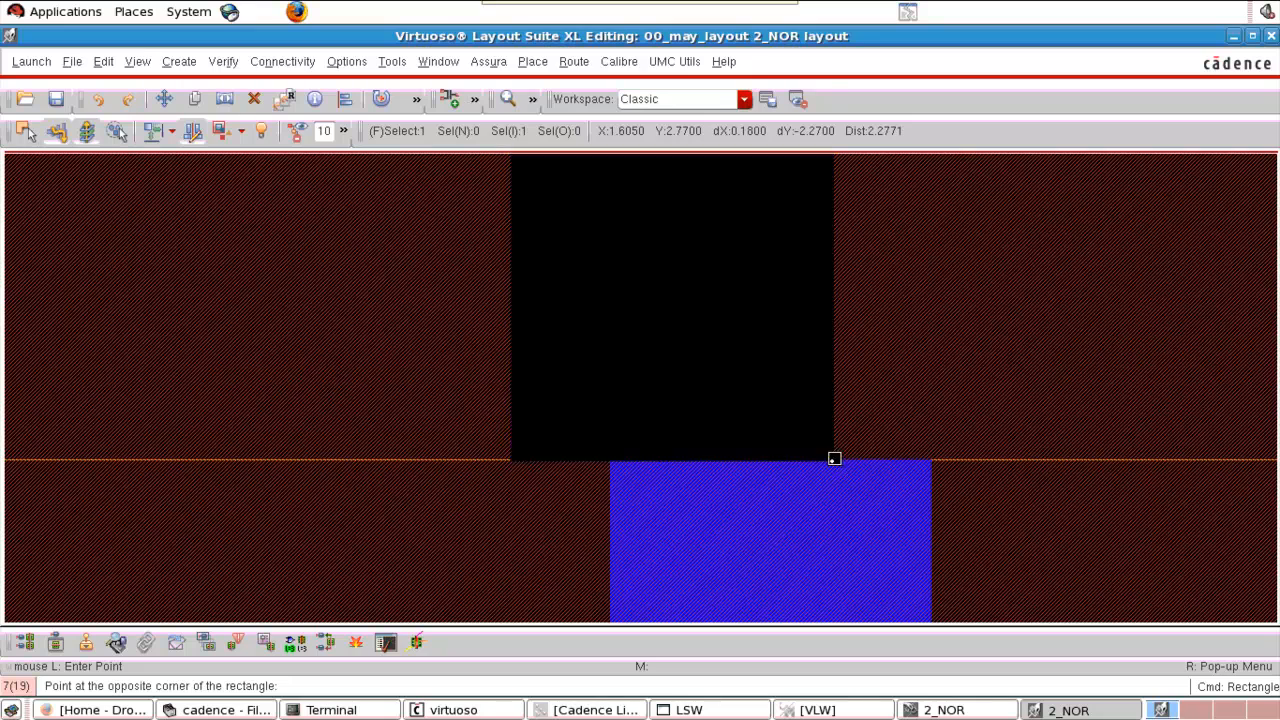
{"action": "key", "text": "Escape"}
{"action": "key", "text": "f"}
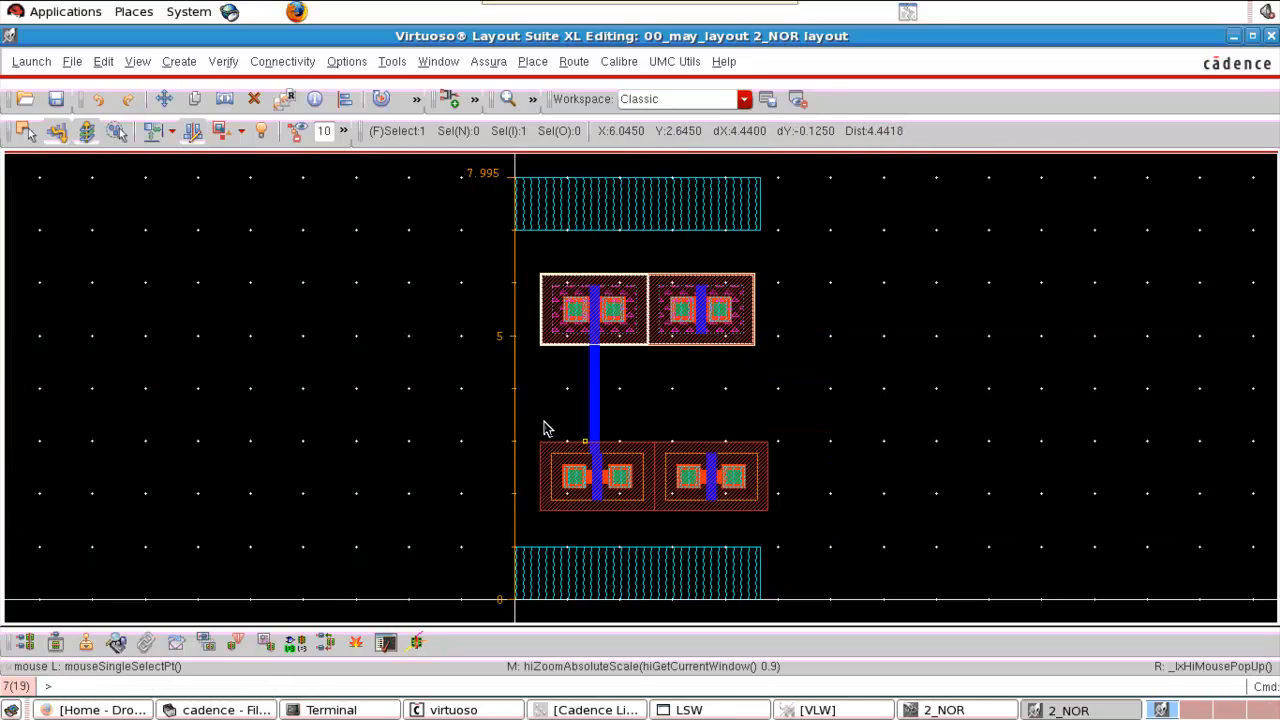
Move the first NMOS horizontally by 0.055 so its gate lines up exactly with the PO1 strip.
{"action": "right_click_drag", "start_coordinate": [477, 417], "coordinate": [714, 531]}
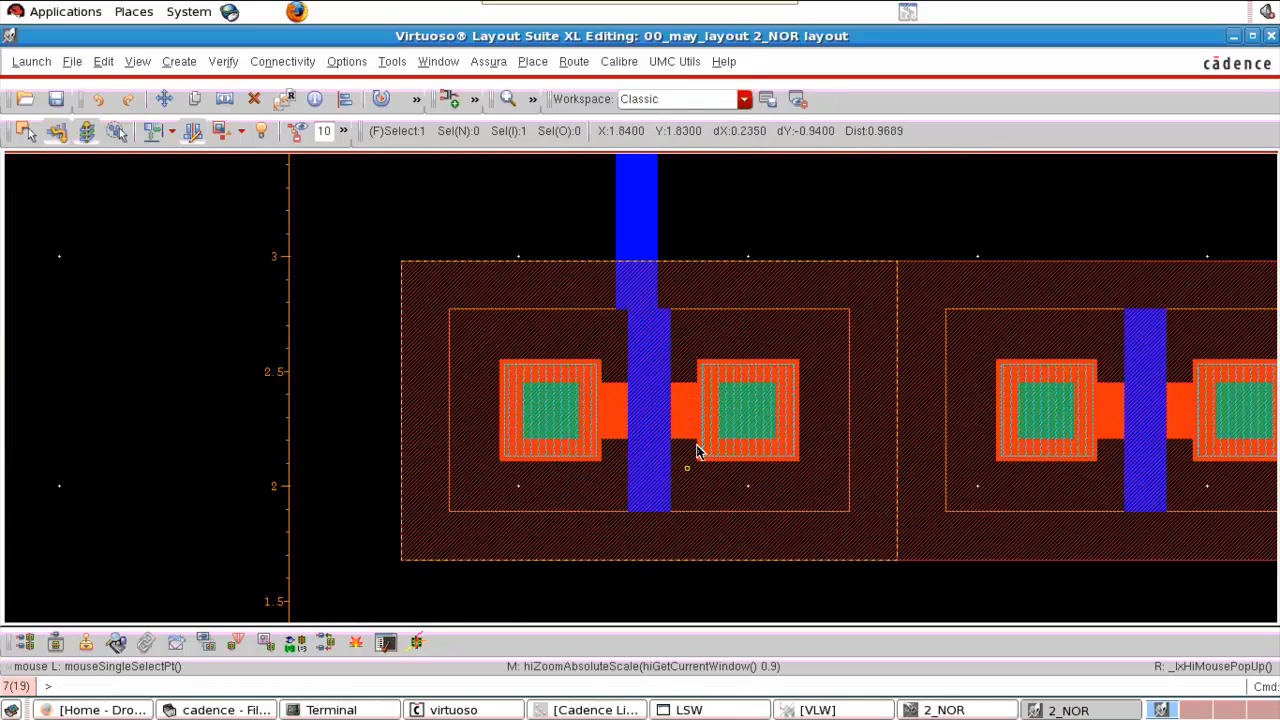
{"action": "key", "text": "z"}
{"action": "left_click", "coordinate": [550, 305]}
{"action": "left_click", "coordinate": [734, 305]}
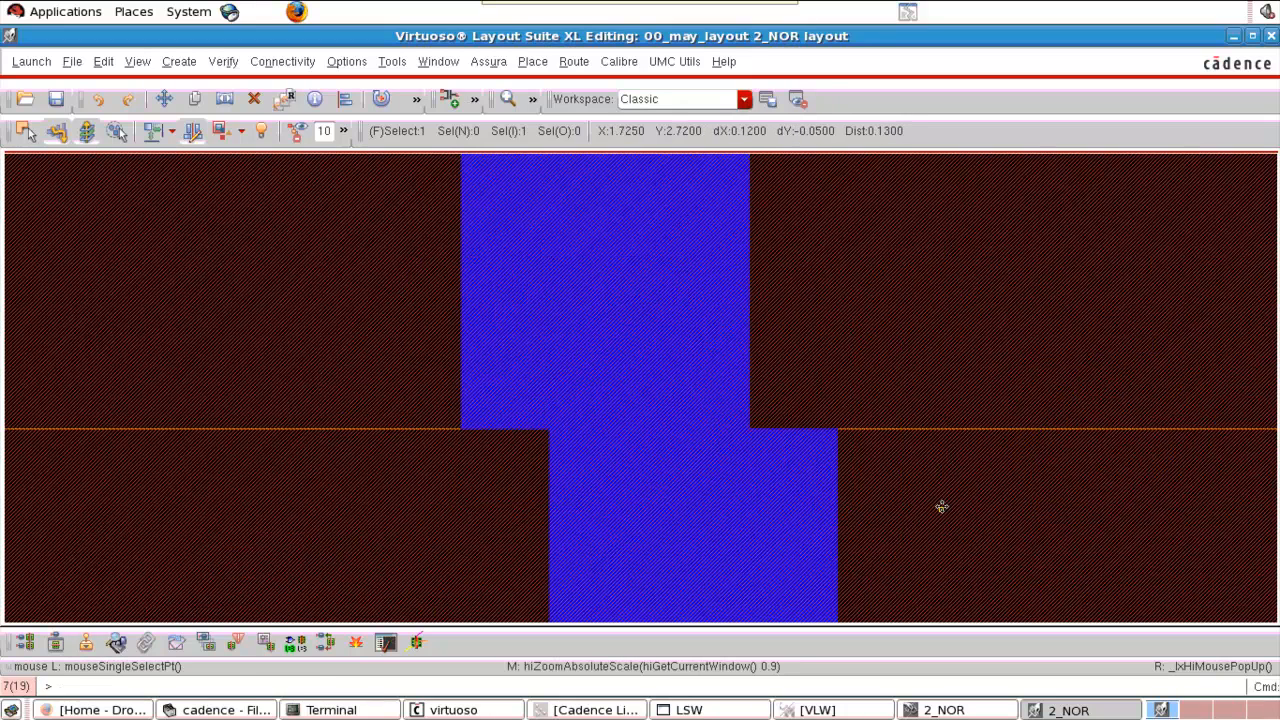
{"action": "key", "text": "m"}
{"action": "left_click", "coordinate": [920, 510]}
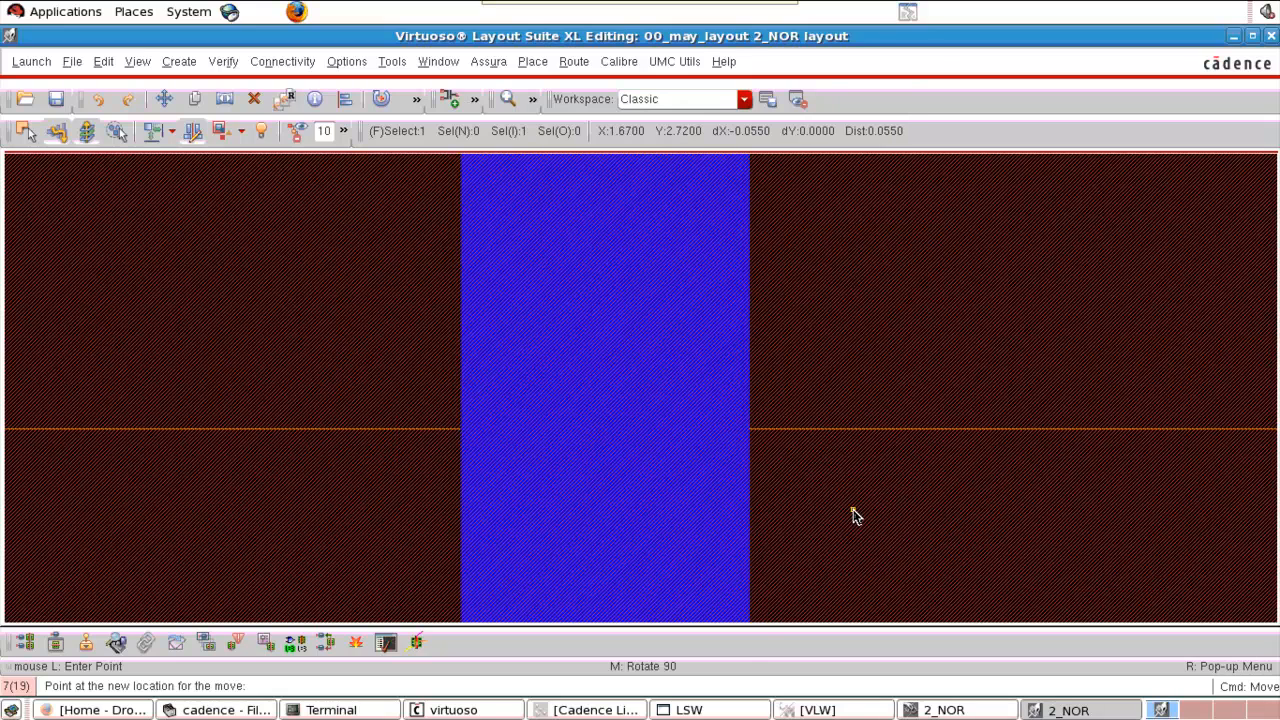
{"action": "left_click", "coordinate": [854, 514]}
{"action": "key", "text": "f"}
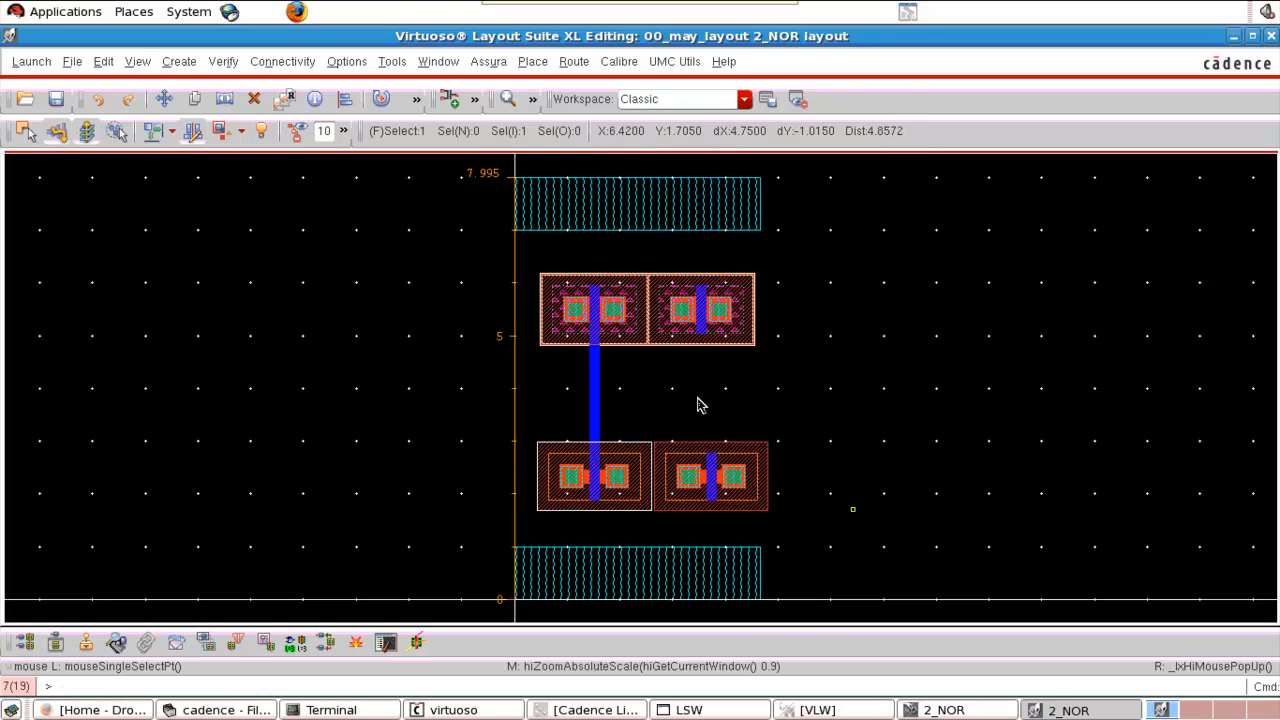
Copy the PO1 strip 2.02 across at the same height so it extends the second PMOS gate downward.
{"action": "left_click", "coordinate": [597, 379]}
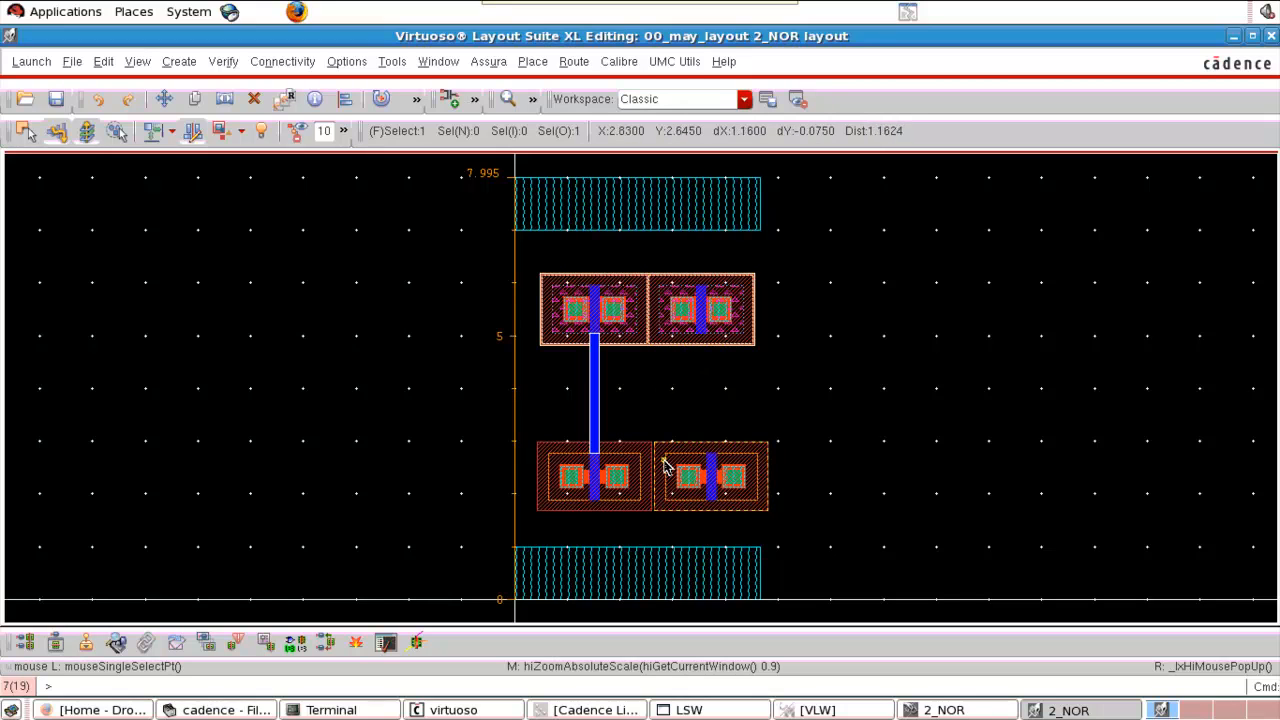
{"action": "key", "text": "c"}
{"action": "left_click", "coordinate": [593, 366]}
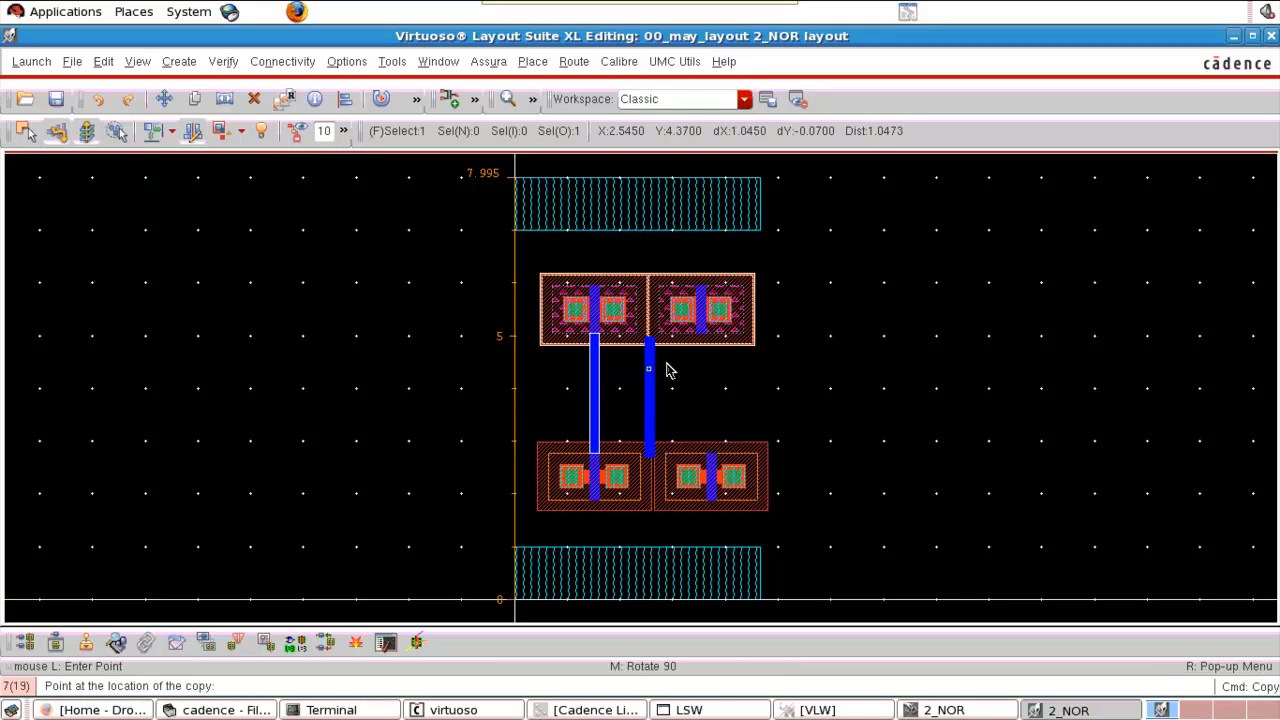
{"action": "key", "text": "z"}
{"action": "left_click", "coordinate": [757, 371]}
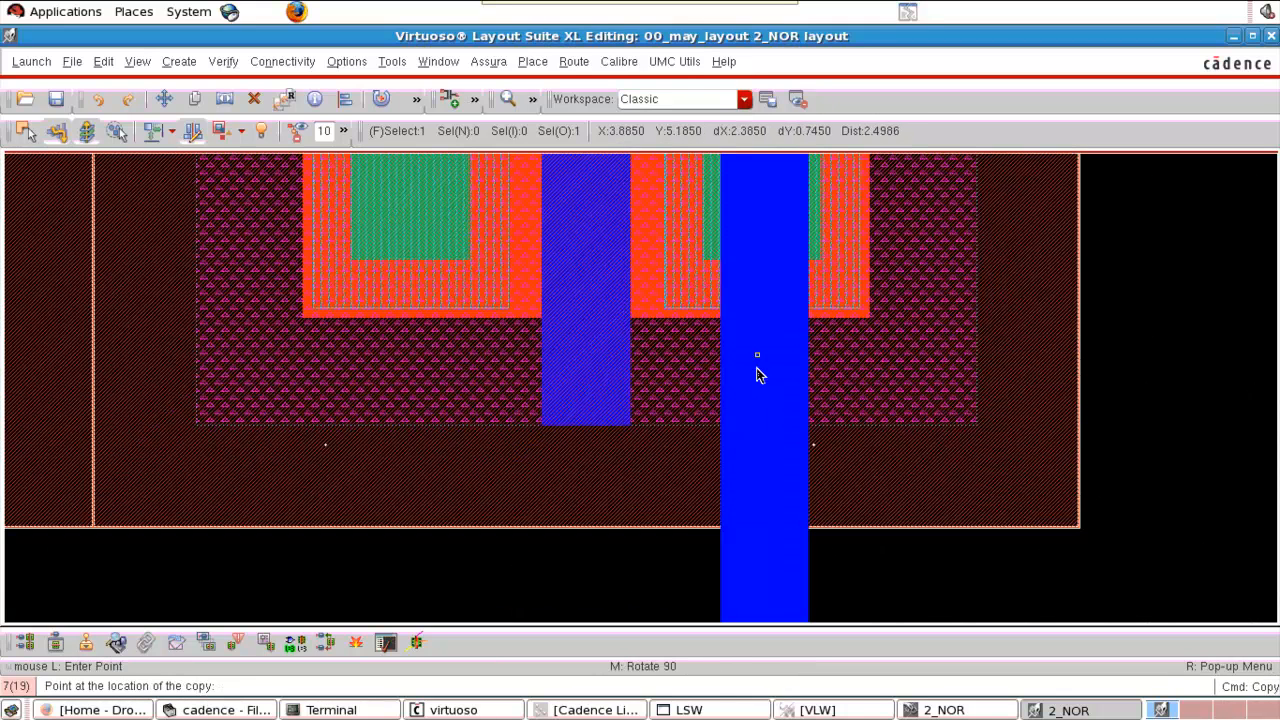
{"action": "scroll", "coordinate": [601, 489], "scroll_direction": "down", "scroll_amount": 1}
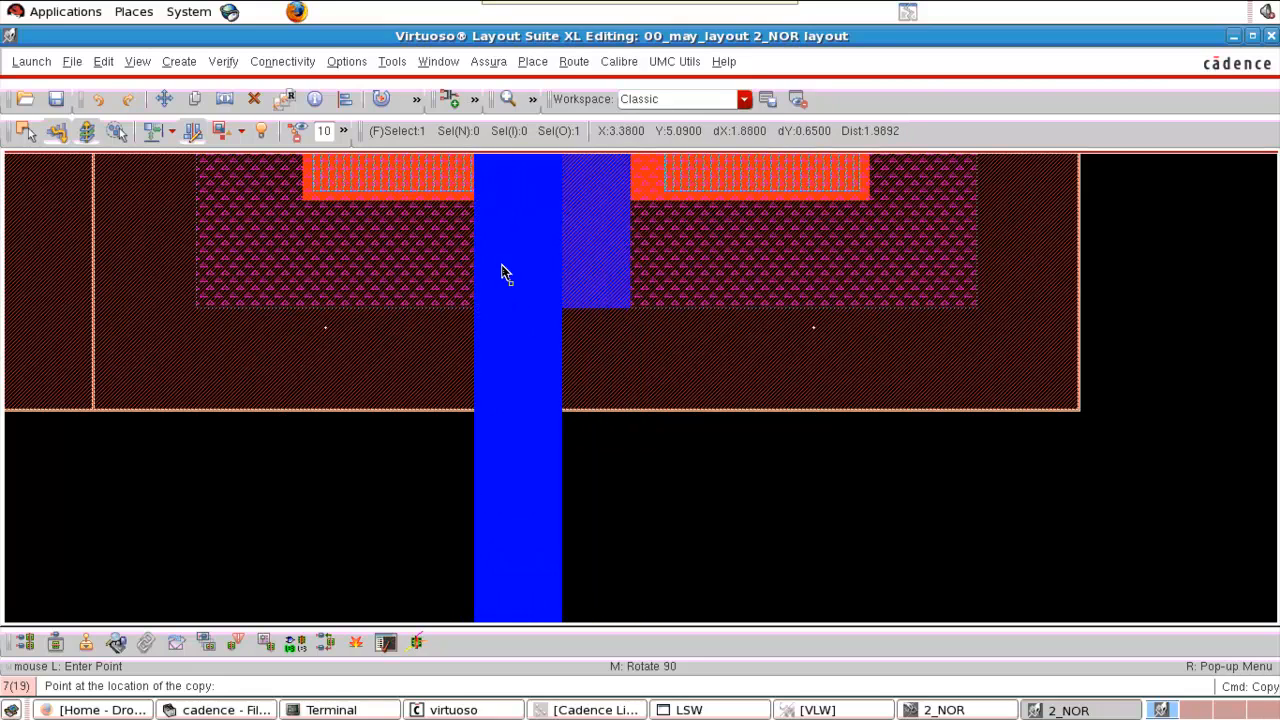
{"action": "right_click_drag", "start_coordinate": [500, 258], "coordinate": [726, 340]}
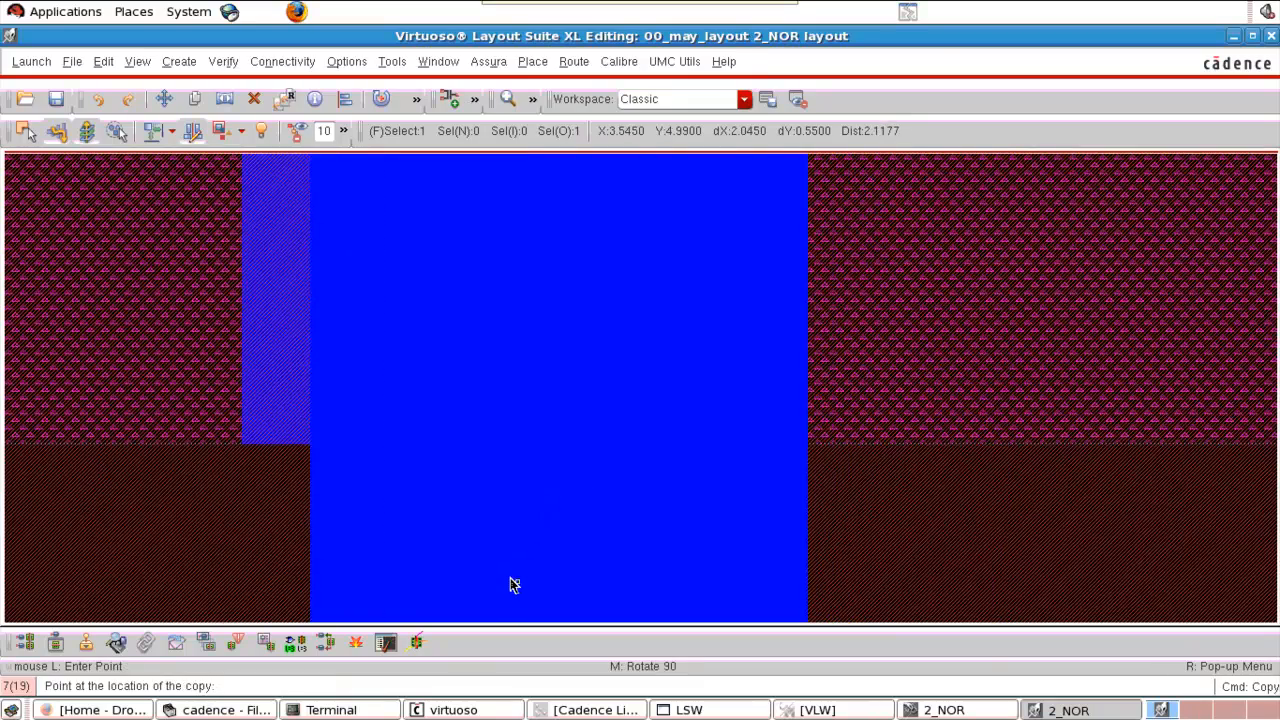
{"action": "scroll", "coordinate": [510, 584], "scroll_direction": "down", "scroll_amount": 2}
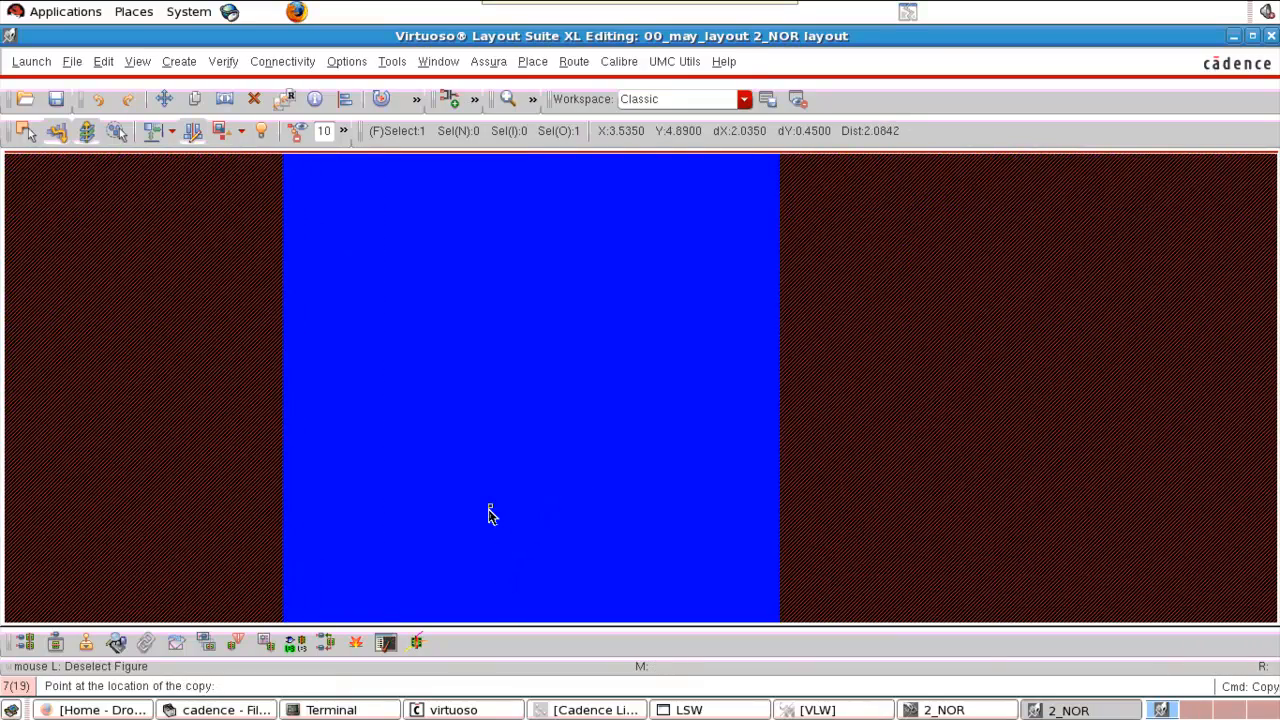
{"action": "scroll", "coordinate": [489, 514], "scroll_direction": "down", "scroll_amount": 2, "text": "ctrl"}
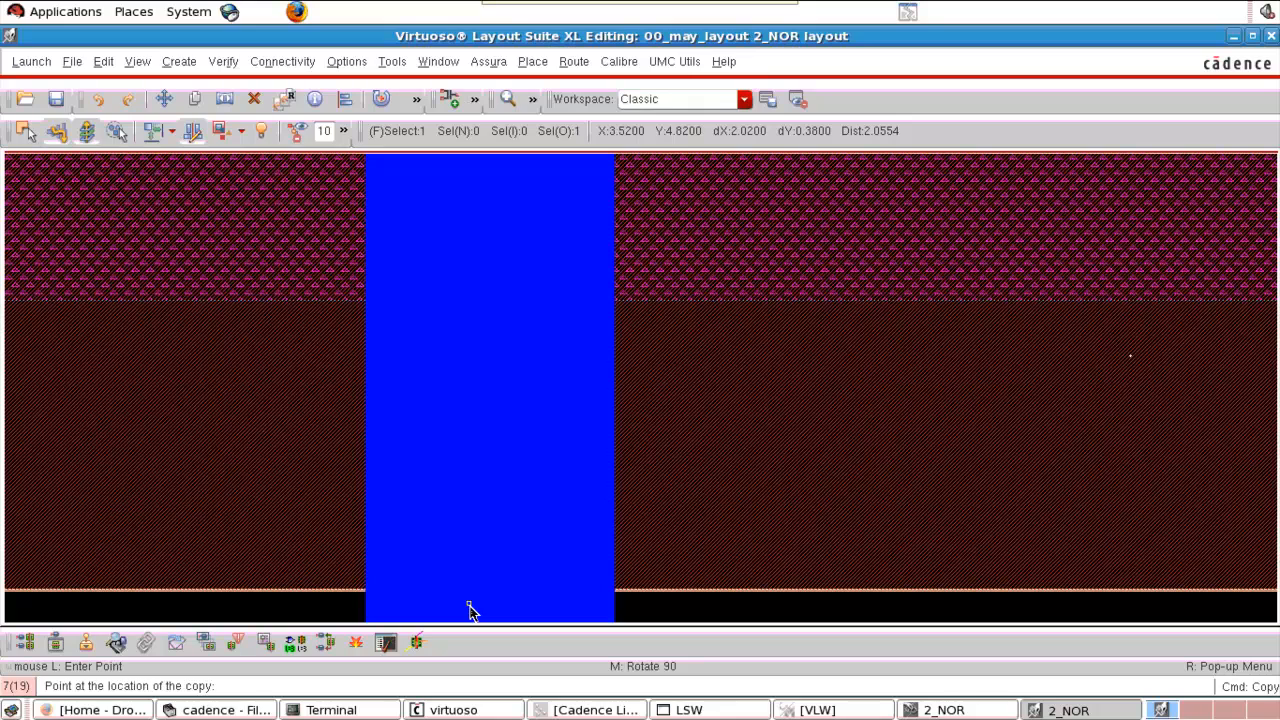
{"action": "scroll", "coordinate": [470, 612], "scroll_direction": "down", "scroll_amount": 2}
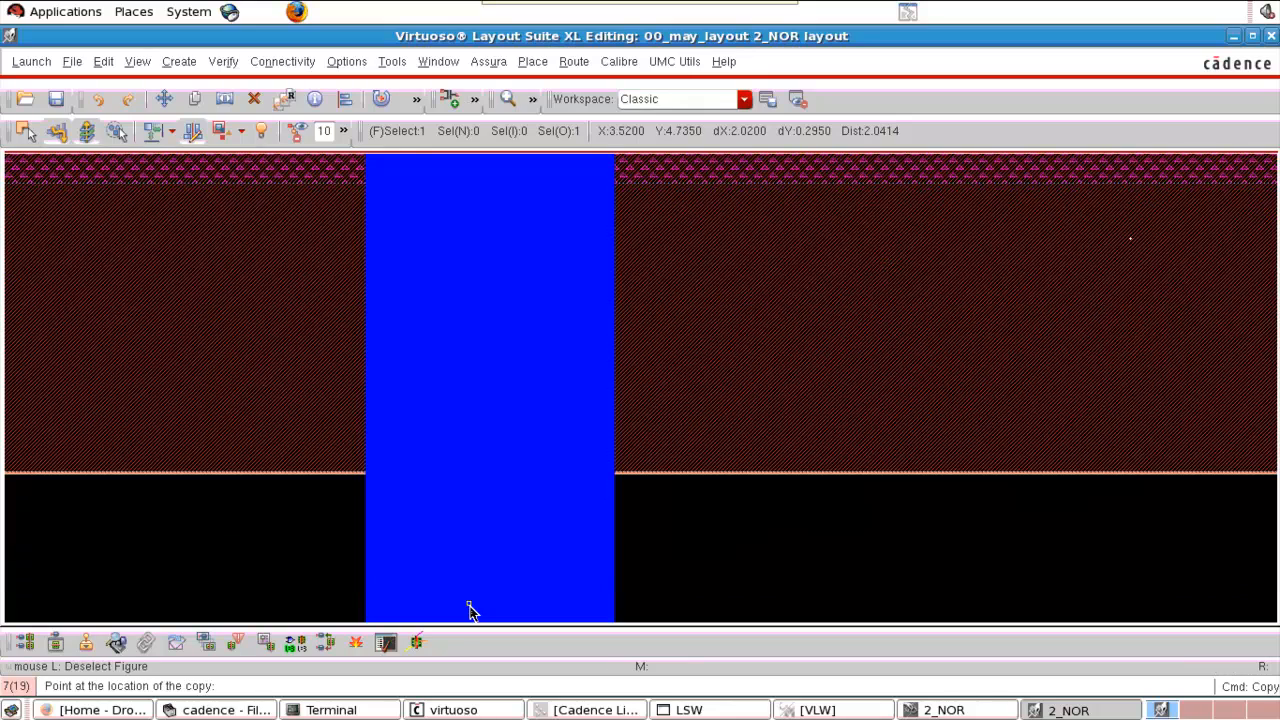
{"action": "scroll", "coordinate": [470, 612], "scroll_direction": "down", "scroll_amount": 1, "text": "ctrl"}
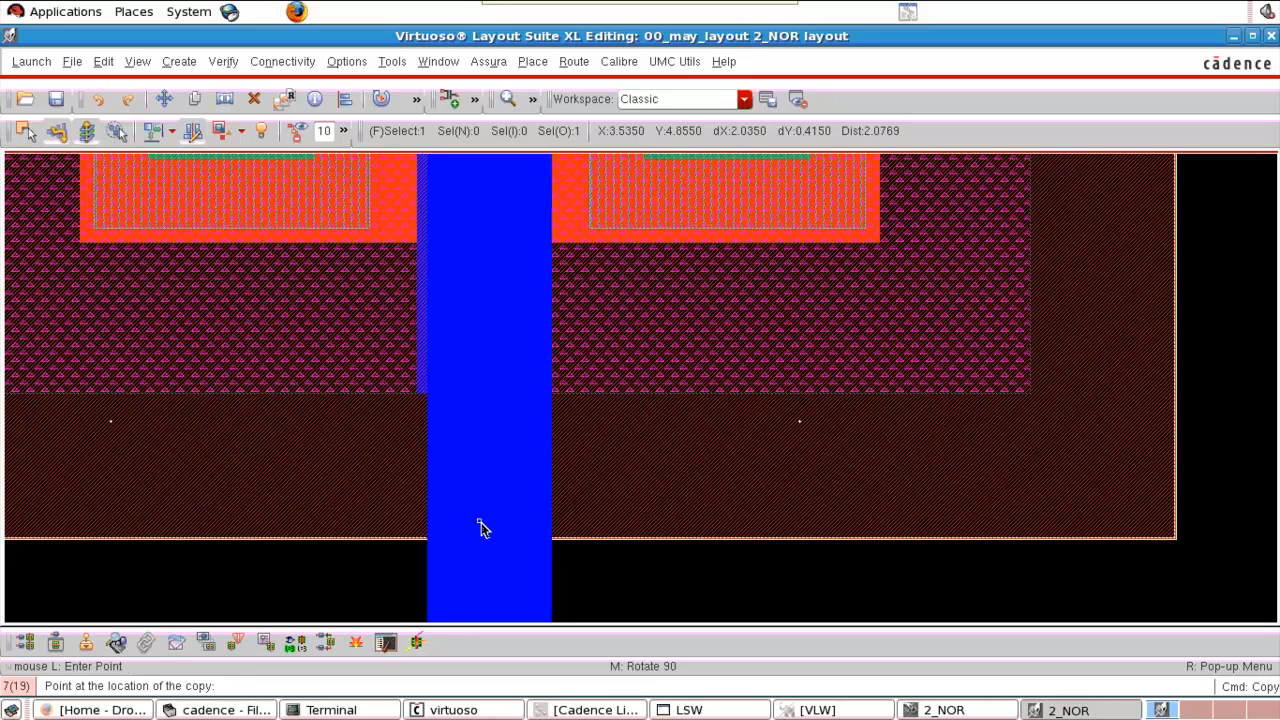
{"action": "scroll", "coordinate": [481, 529], "scroll_direction": "down", "scroll_amount": 1}
{"action": "scroll", "coordinate": [481, 529], "scroll_direction": "down", "scroll_amount": 1}
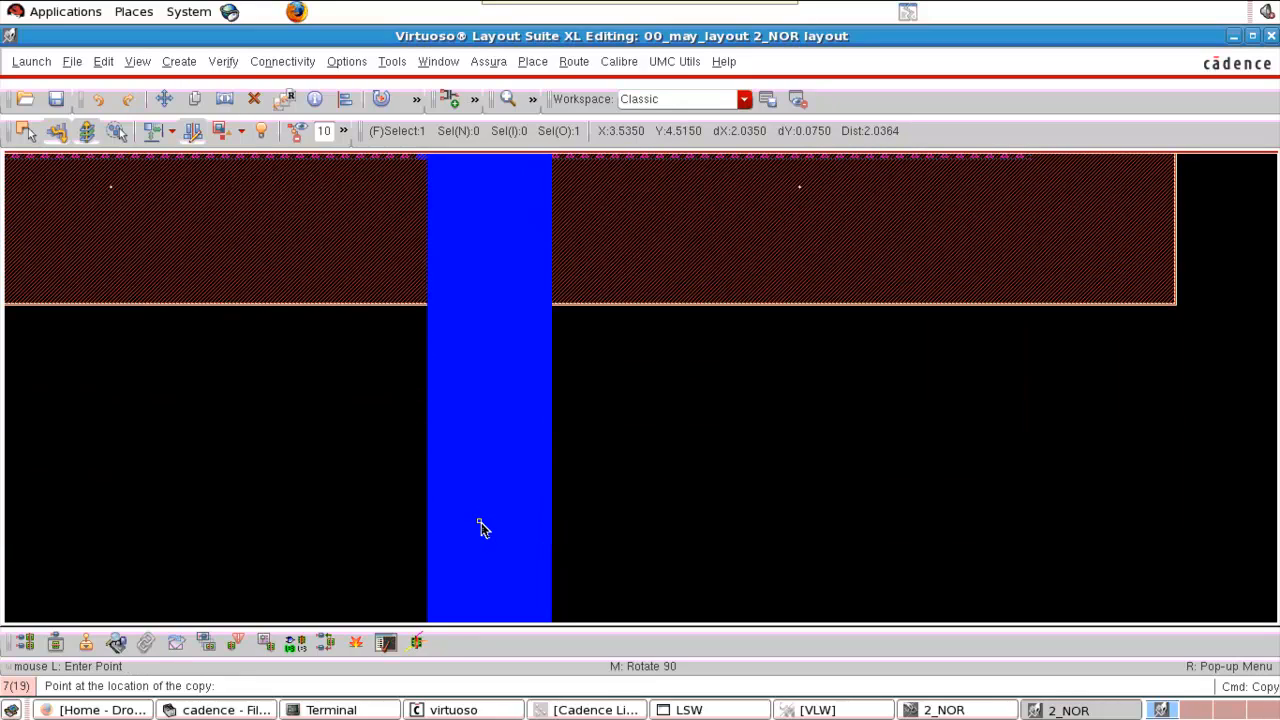
{"action": "left_click", "coordinate": [470, 578]}
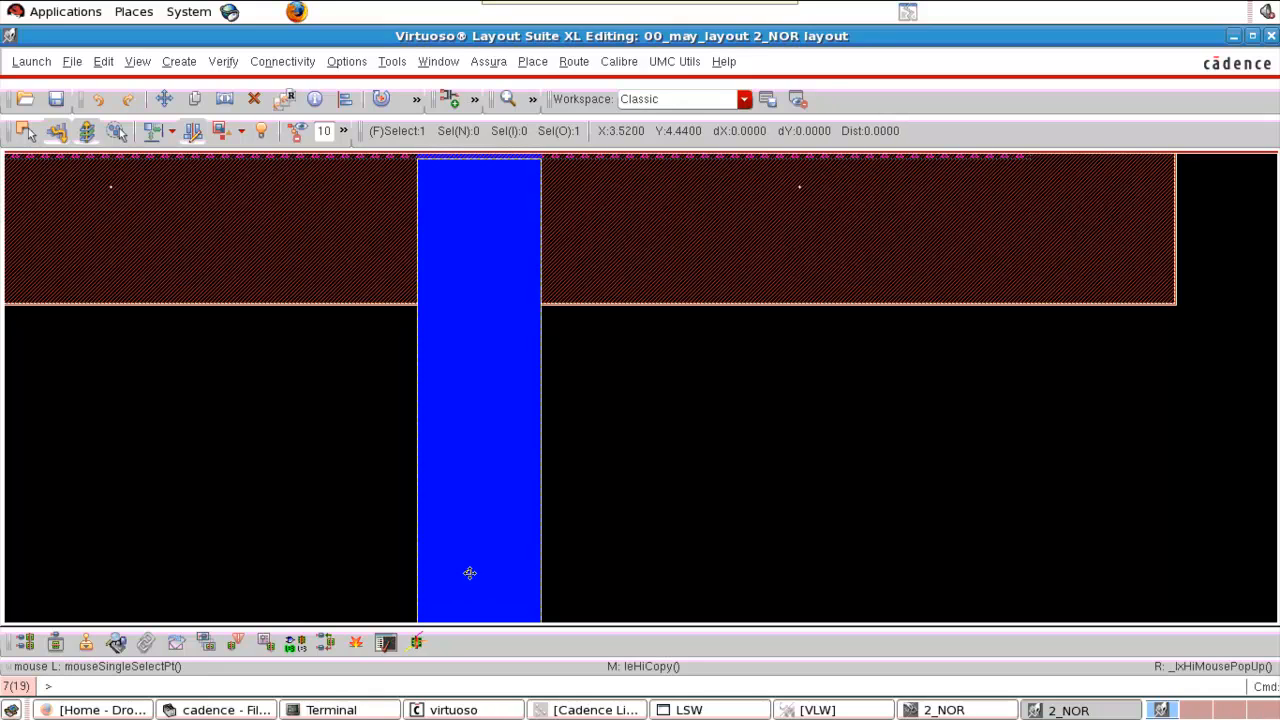
Move the second NMOS about 0.195 horizontally toward the first NMOS so its gate lines up exactly with the second PO1 strip.
{"action": "key", "text": "f"}
{"action": "key", "text": "z"}
{"action": "left_click", "coordinate": [545, 396]}
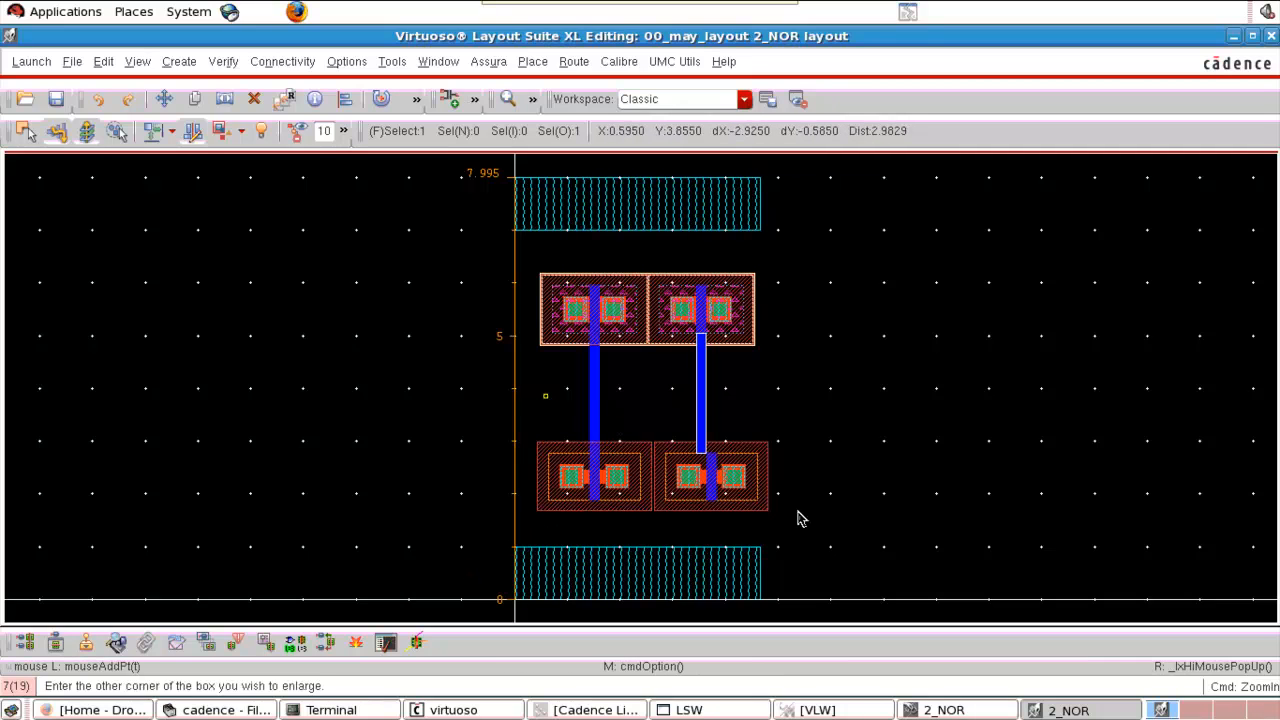
{"action": "left_click", "coordinate": [808, 525]}
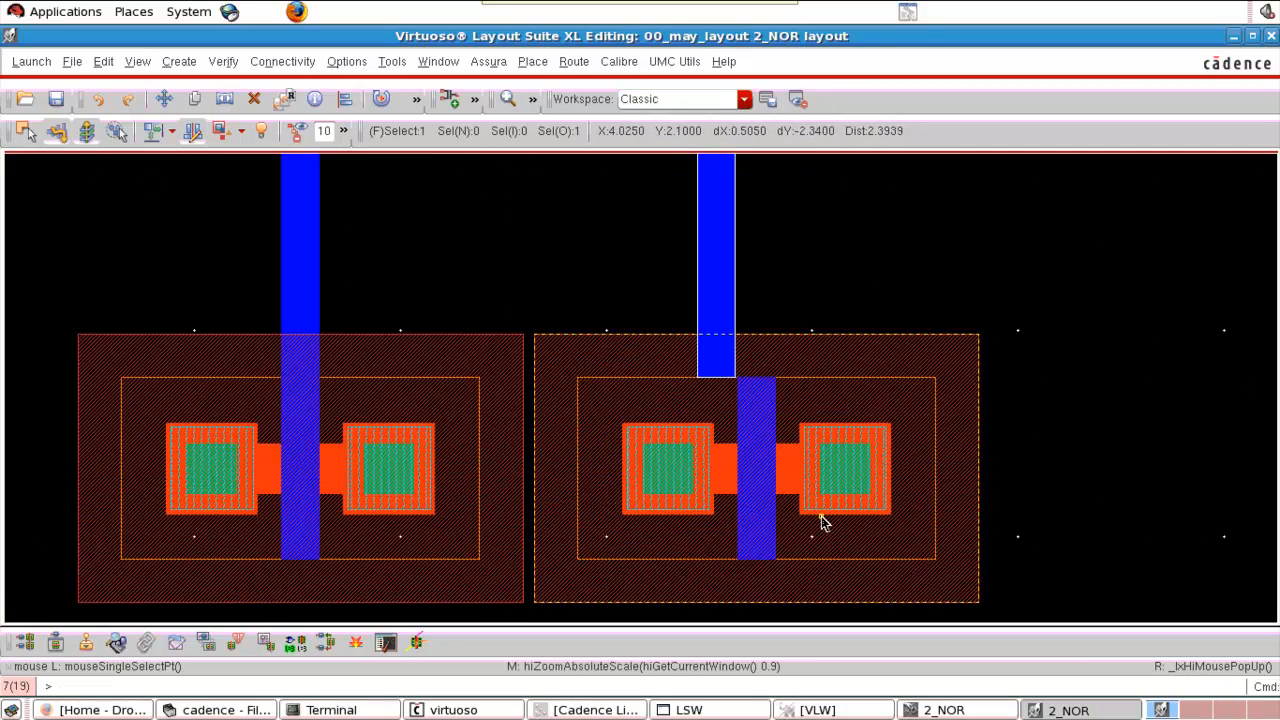
{"action": "key", "text": "z"}
{"action": "left_click", "coordinate": [488, 293]}
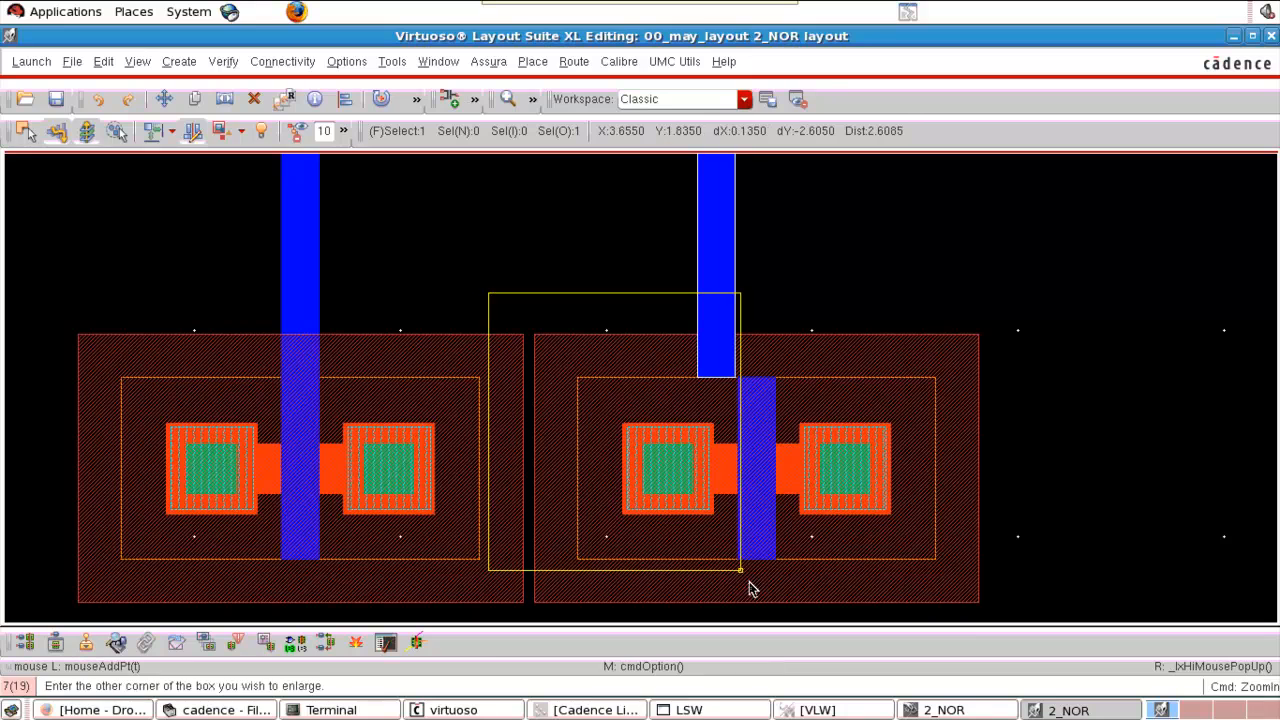
{"action": "left_click", "coordinate": [1000, 640]}
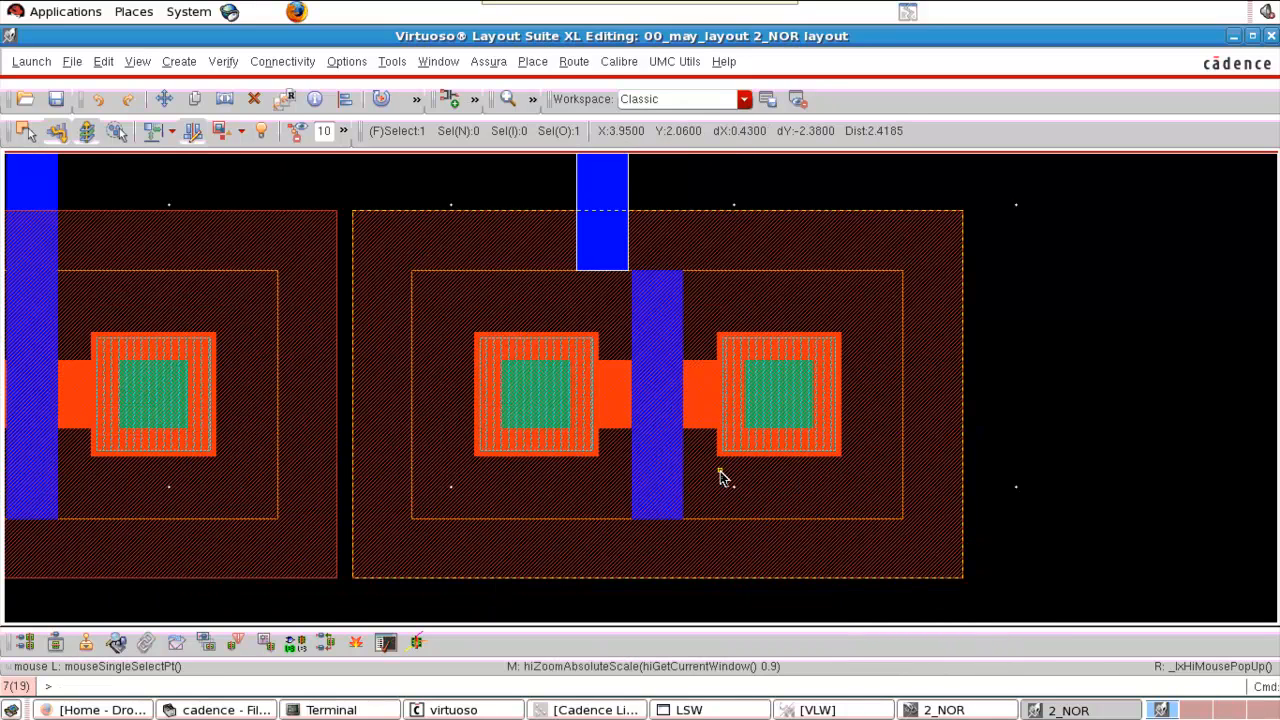
{"action": "left_click", "coordinate": [550, 296]}
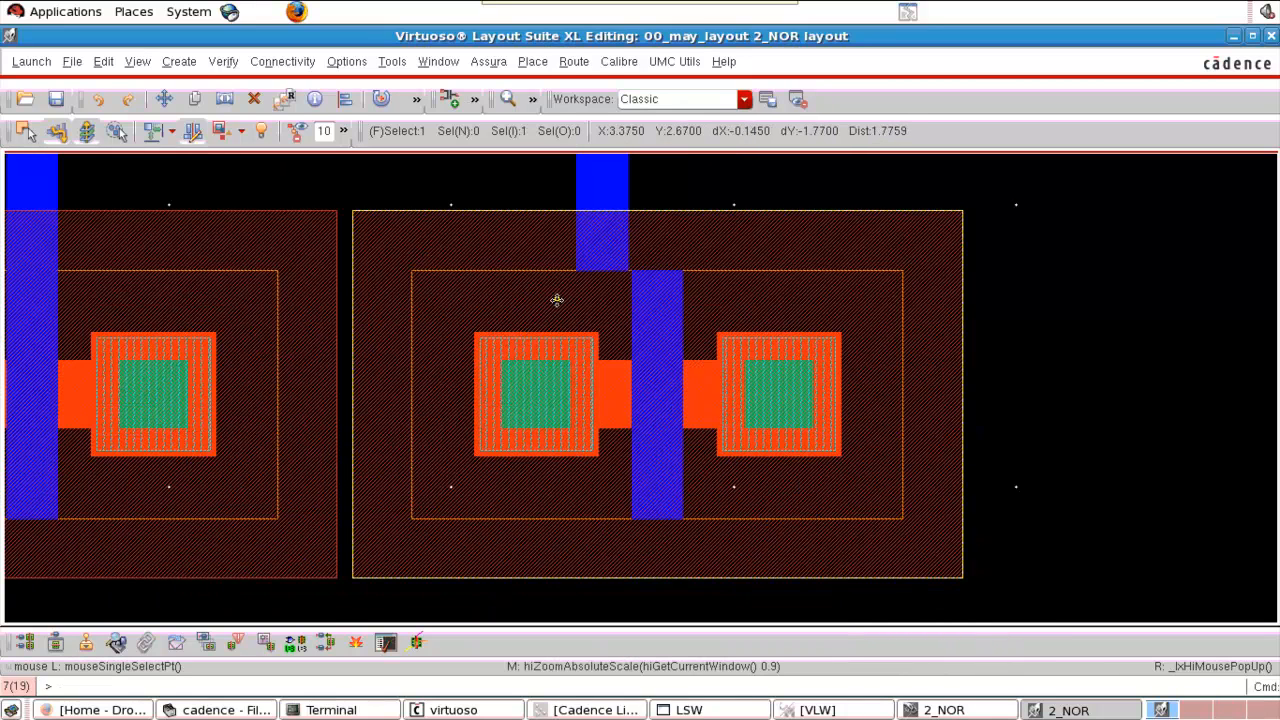
{"action": "key", "text": "m"}
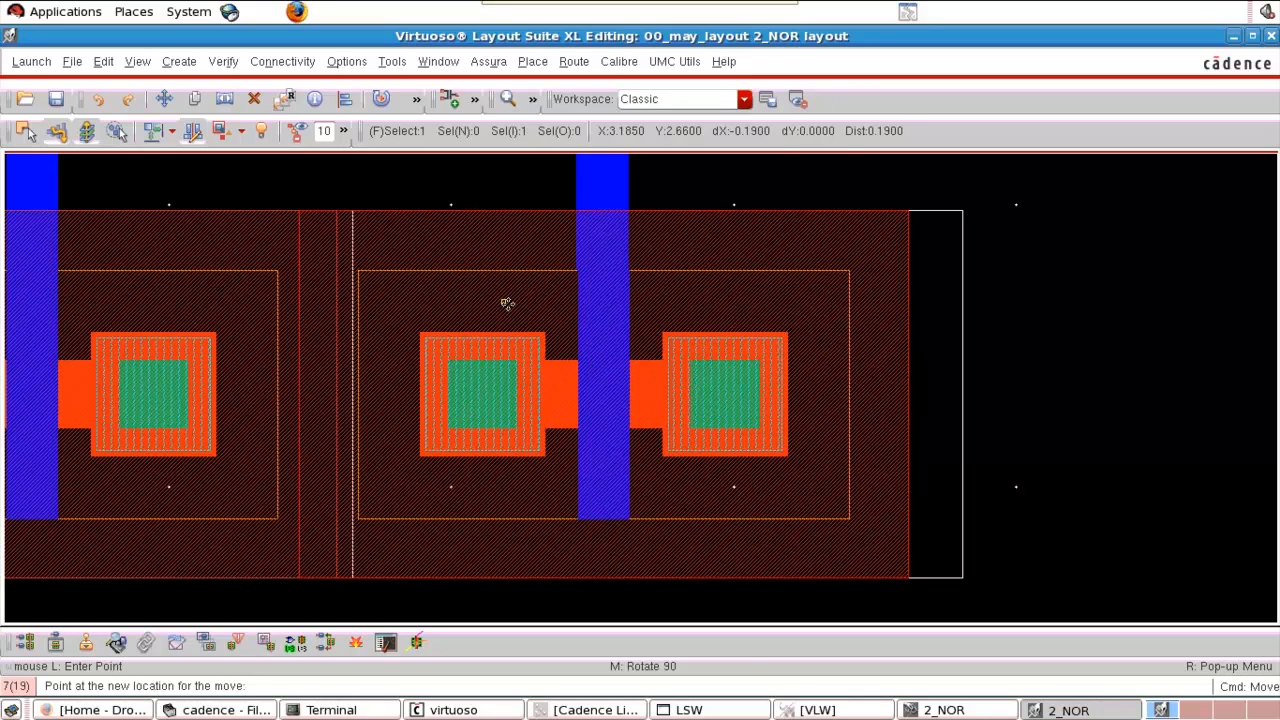
{"action": "left_click", "coordinate": [507, 303]}
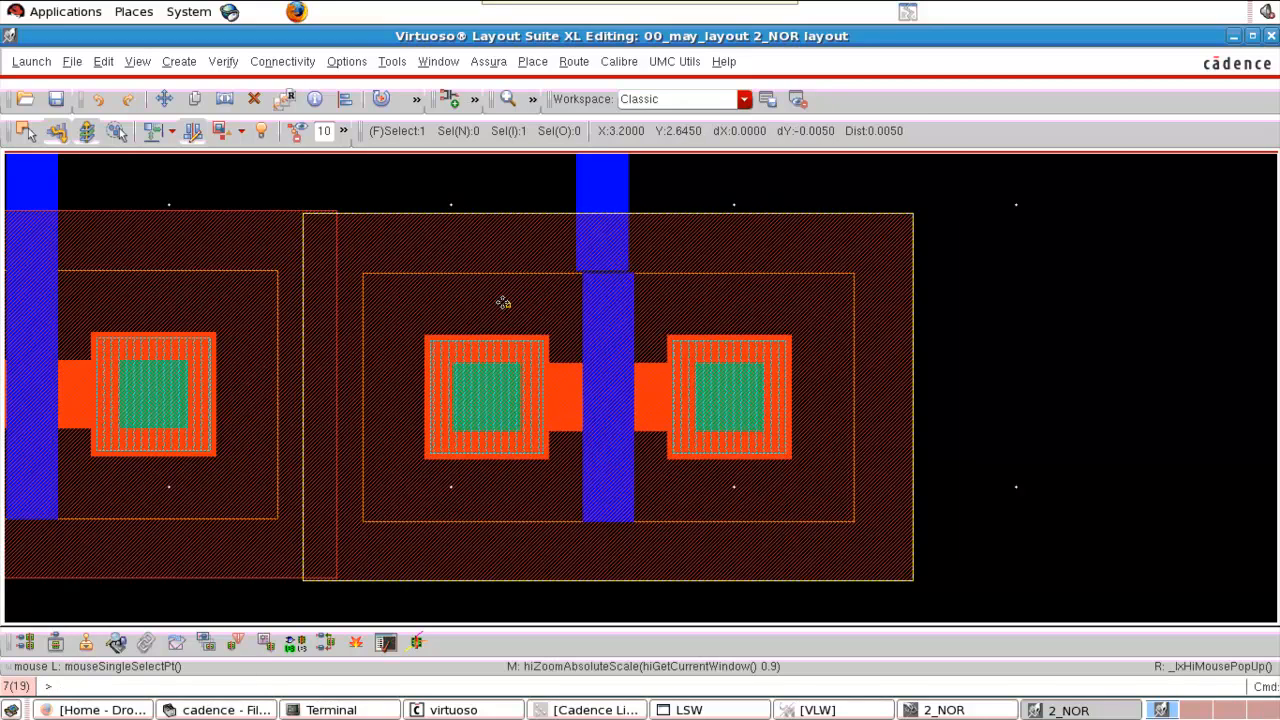
{"action": "key", "text": "m"}
{"action": "left_click", "coordinate": [502, 301]}
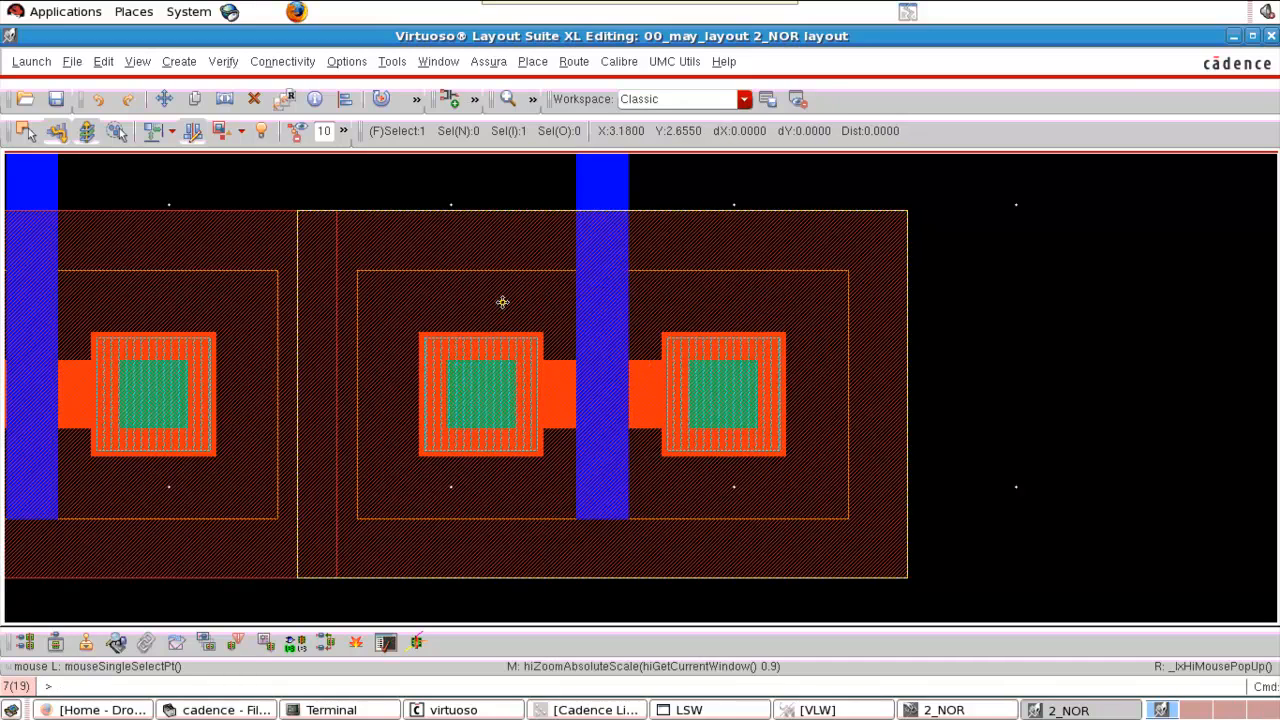
{"action": "left_click", "coordinate": [980, 316]}
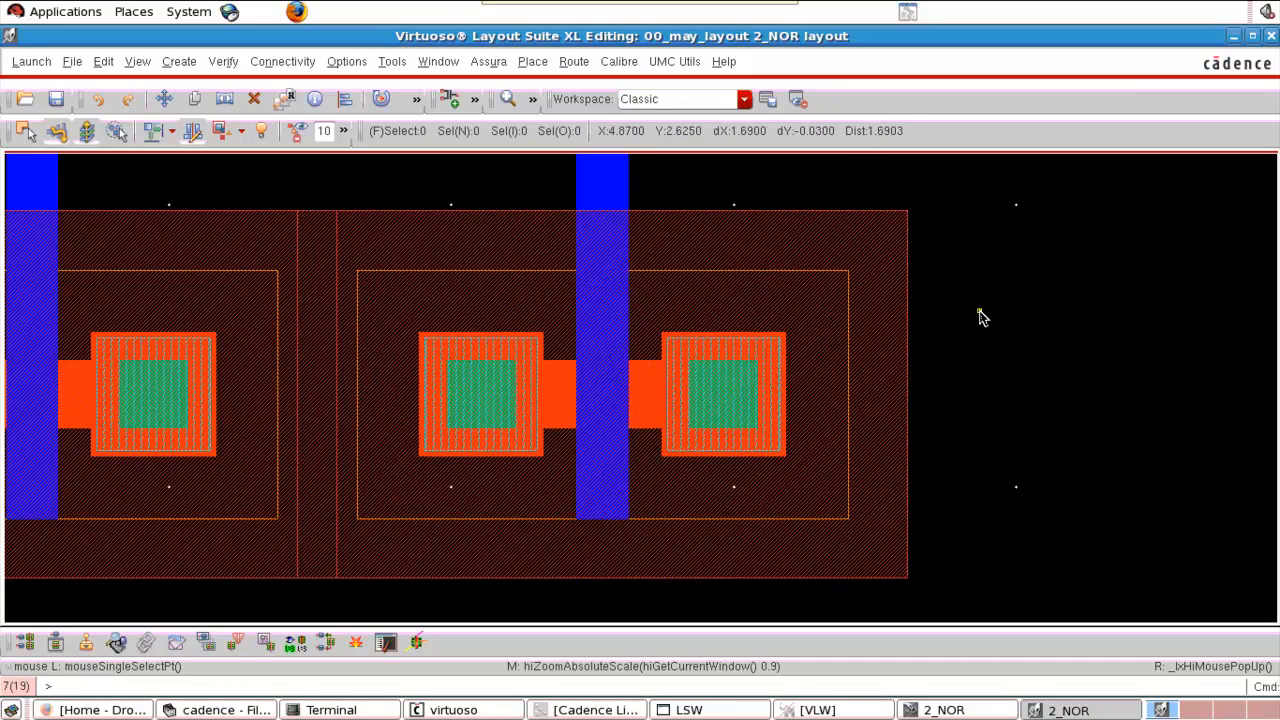
Run Assura DRC on the full 2_NOR layout with the UMC_18_CMOS DRC rule set, ending the active run, and open the results.
{"action": "key", "text": "f"}
{"action": "left_click", "coordinate": [449, 98]}
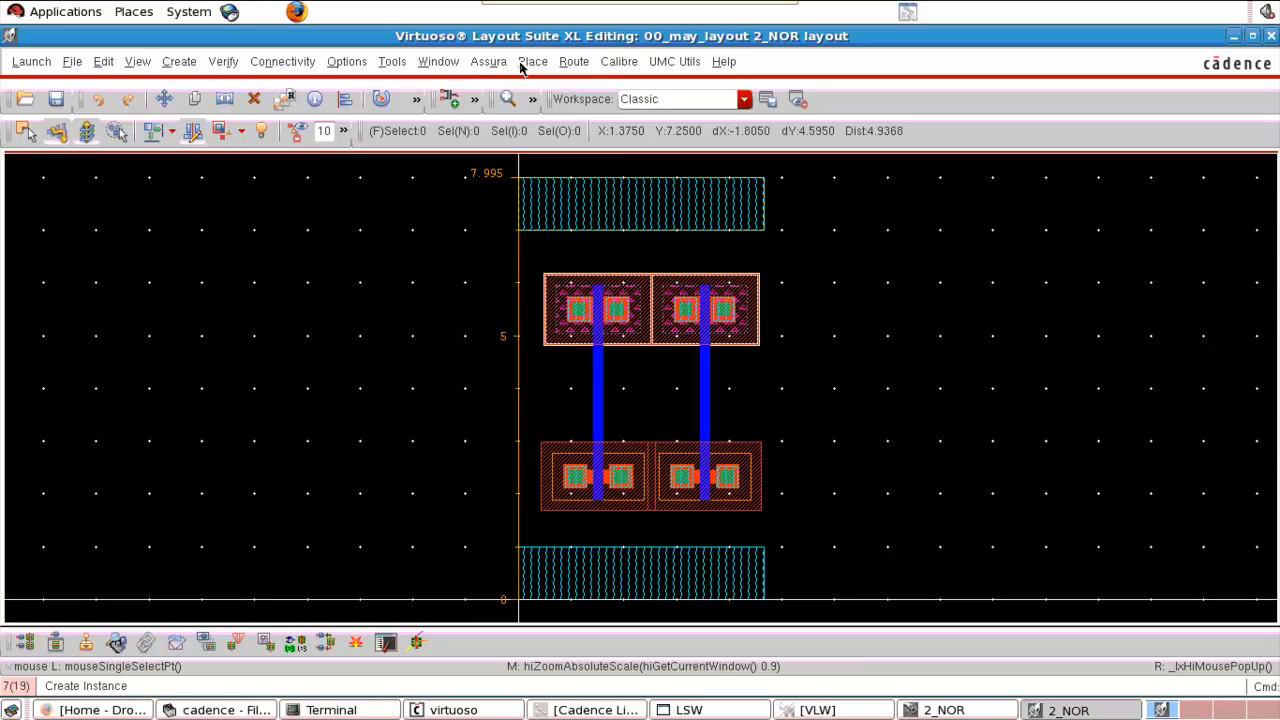
{"action": "left_click", "coordinate": [490, 62]}
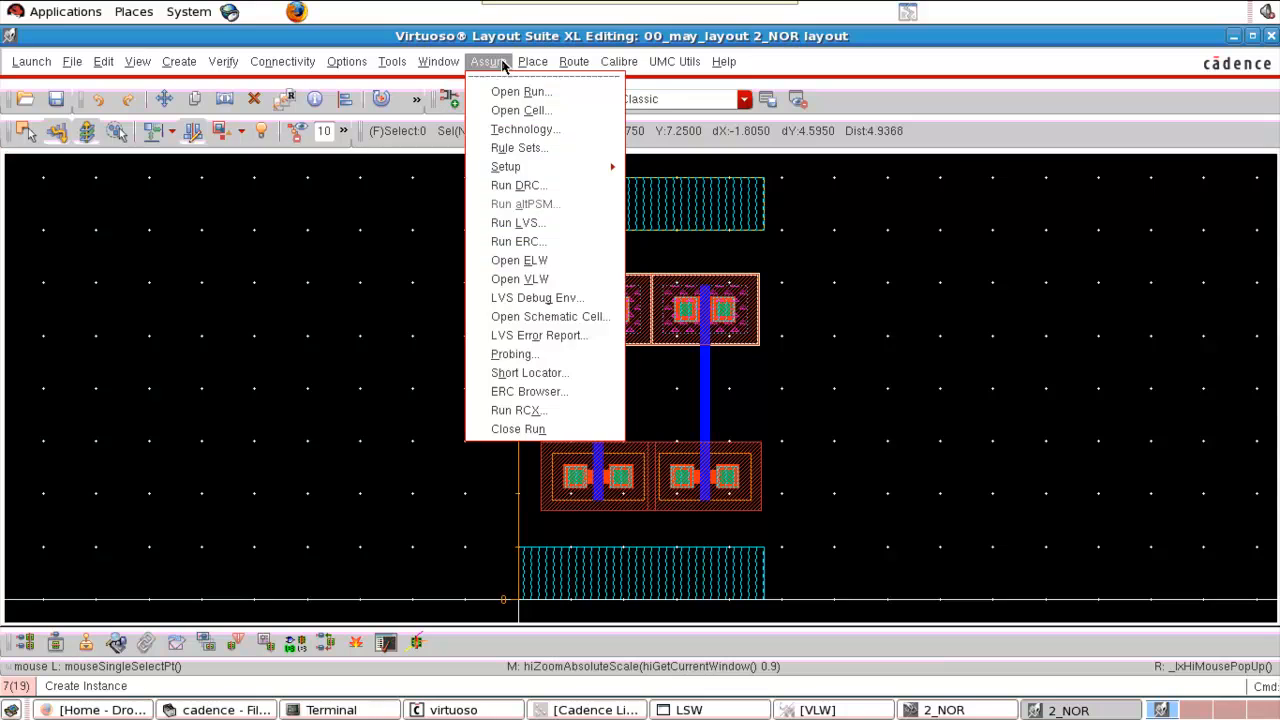
{"action": "left_click", "coordinate": [515, 186]}
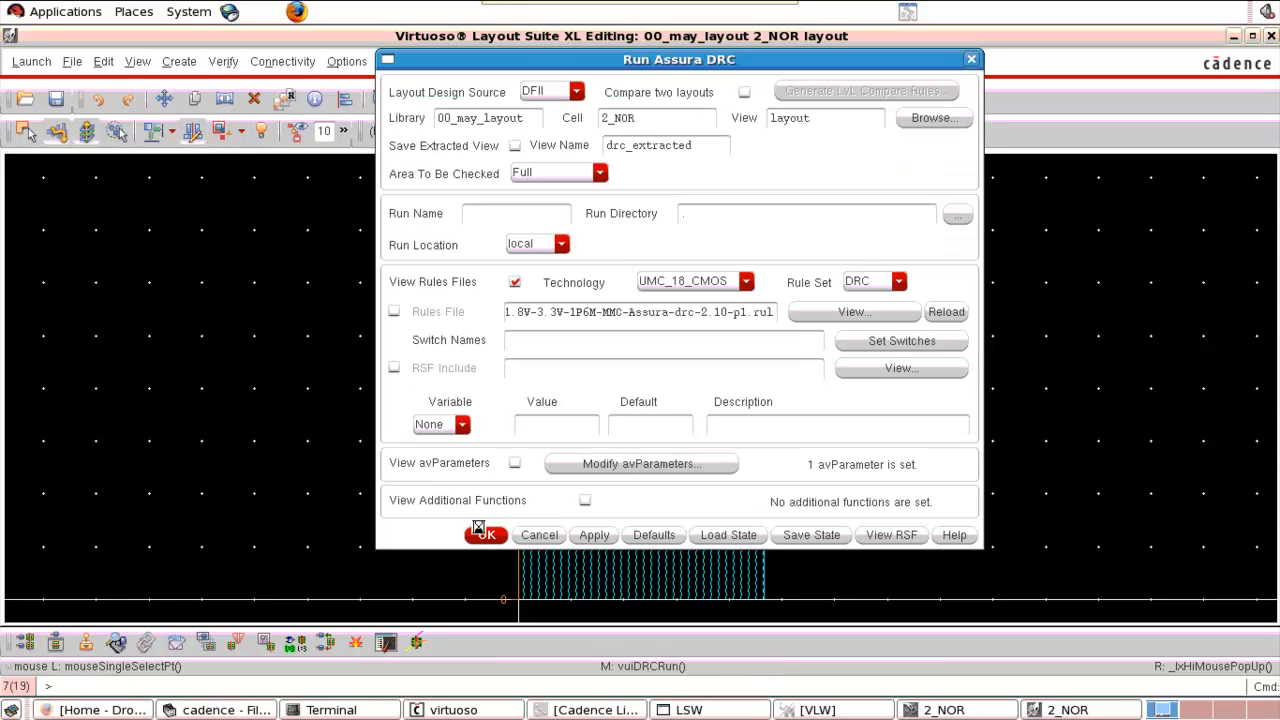
{"action": "left_click", "coordinate": [481, 532]}
{"action": "left_click", "coordinate": [604, 205]}
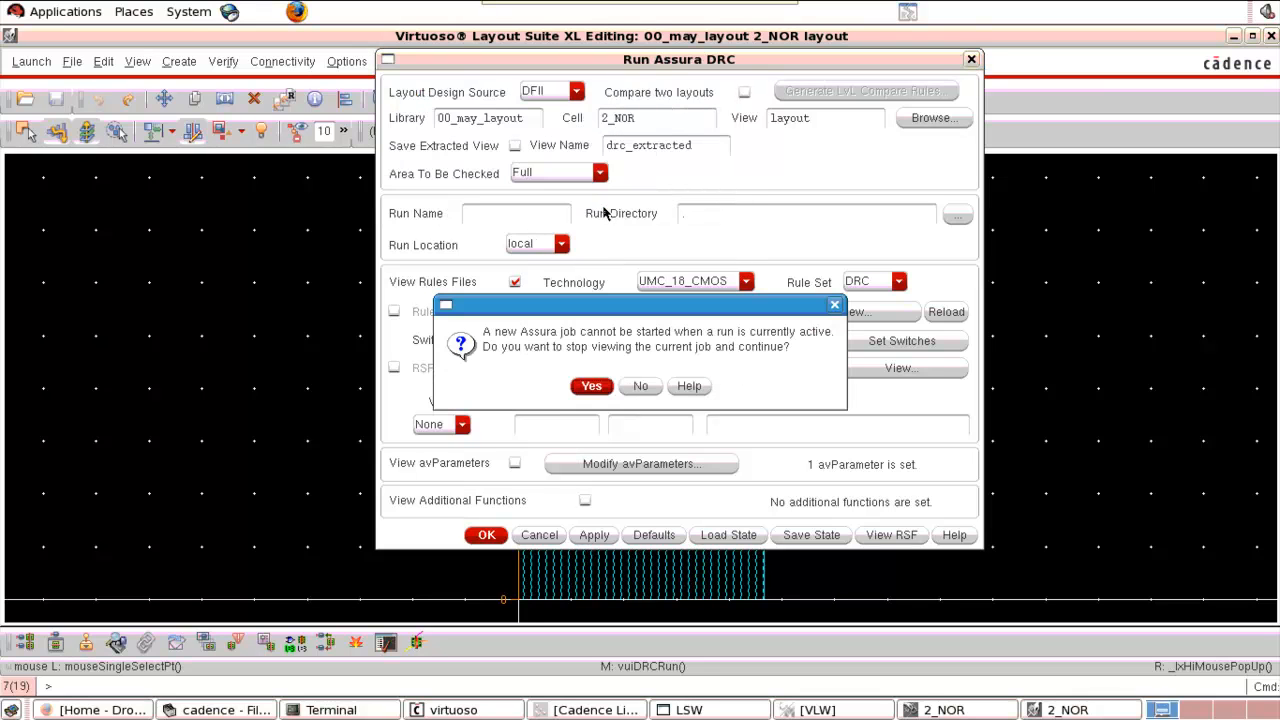
{"action": "left_click", "coordinate": [591, 387]}
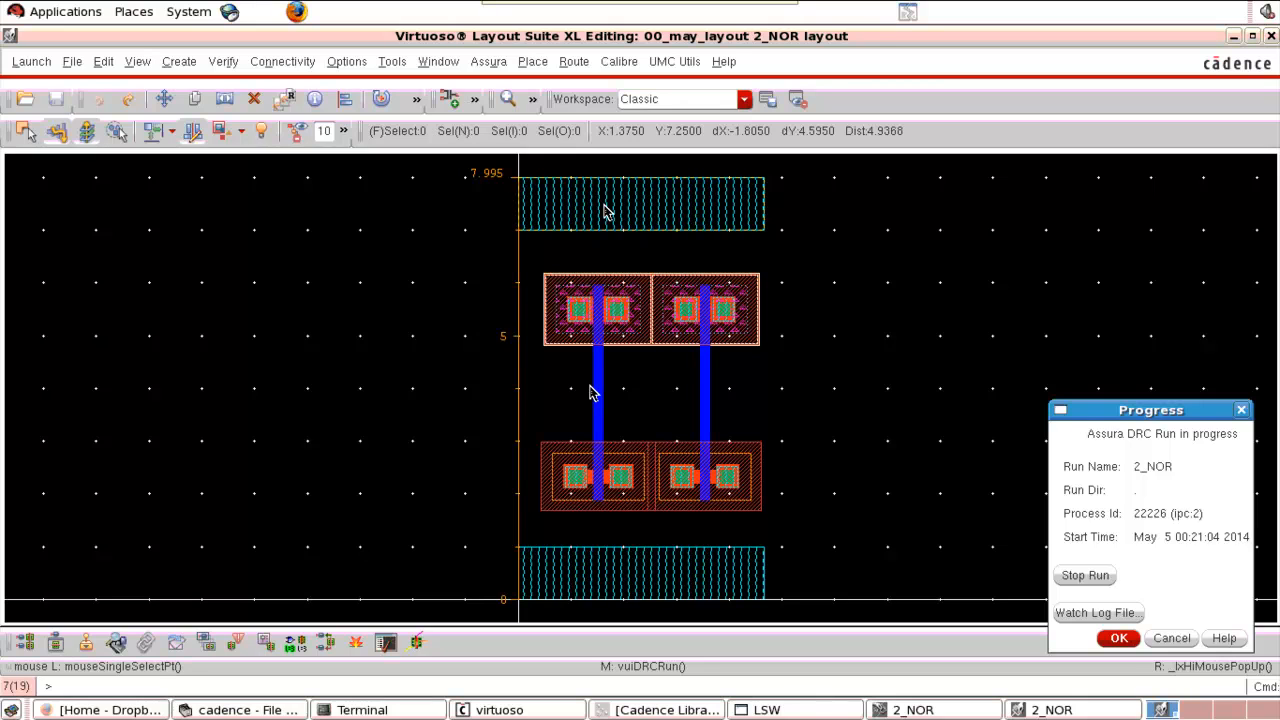
{"action": "left_click", "coordinate": [591, 393]}
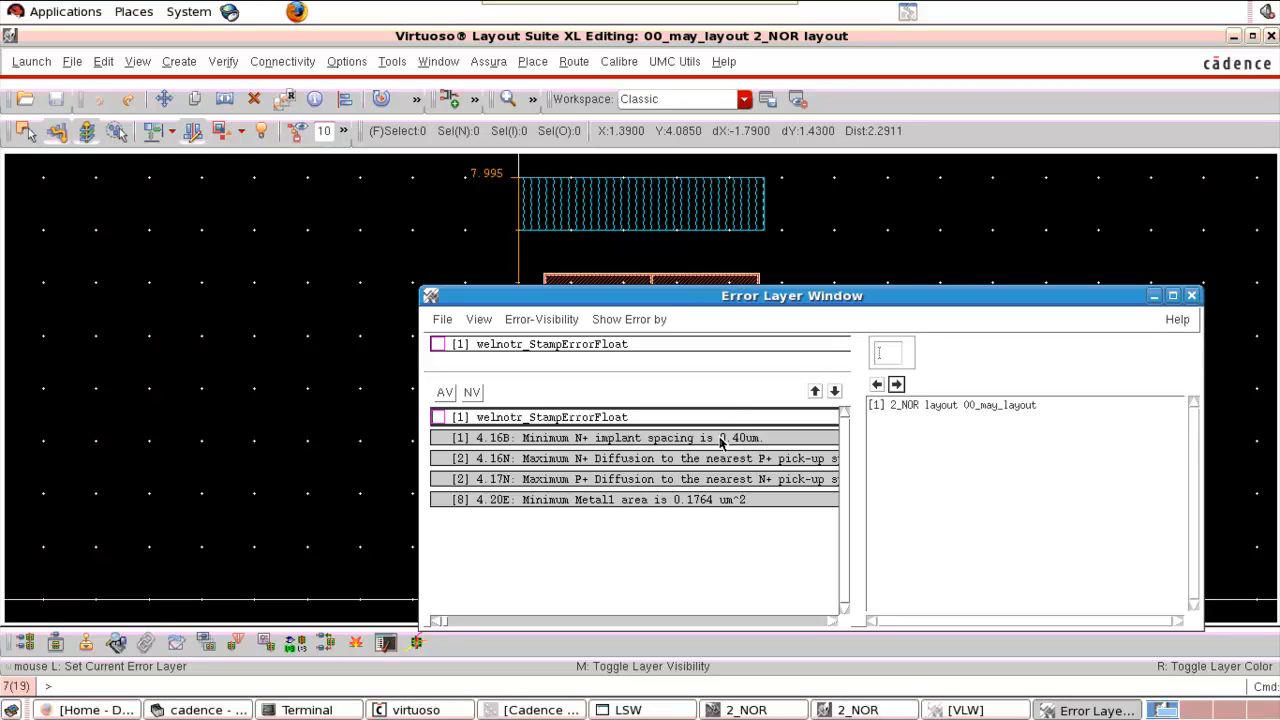
Examine where the N+ implant spacing (4.16B) and N+ diffusion to P+ pick-up (4.16N) errors lie, and minimize the error list.
{"action": "left_click", "coordinate": [720, 443]}
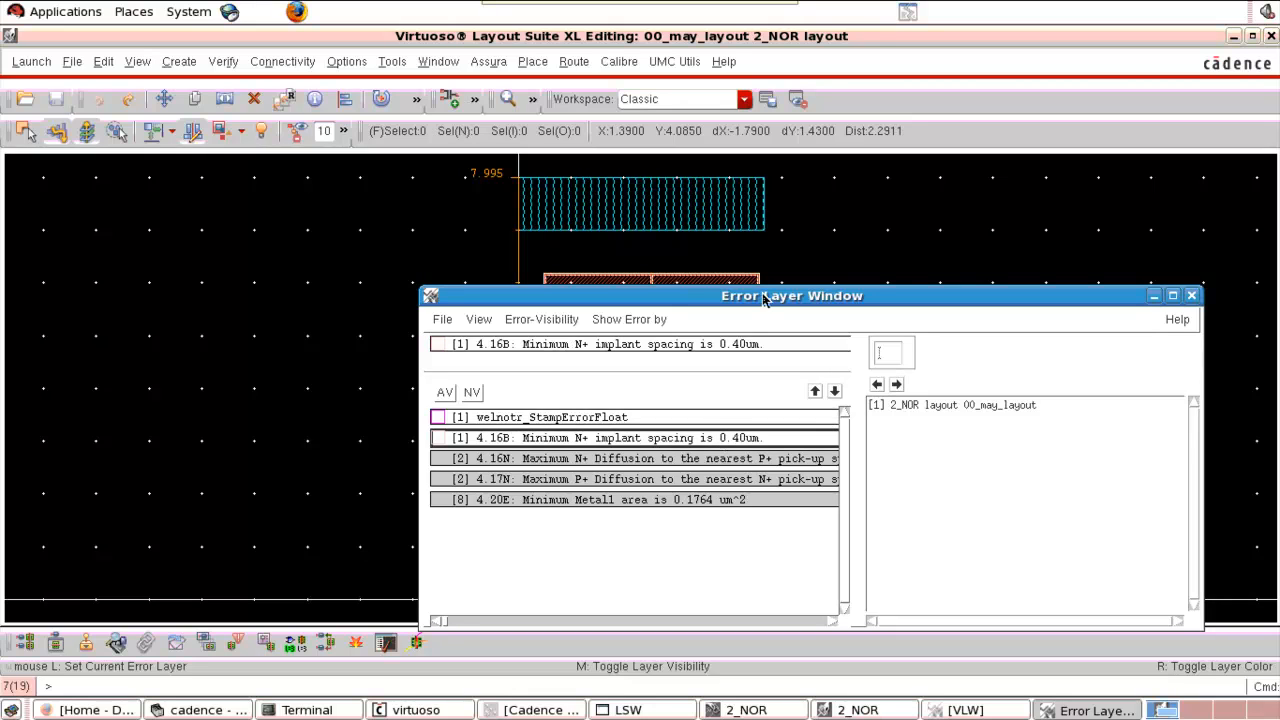
{"action": "left_click_drag", "start_coordinate": [770, 296], "coordinate": [672, 408]}
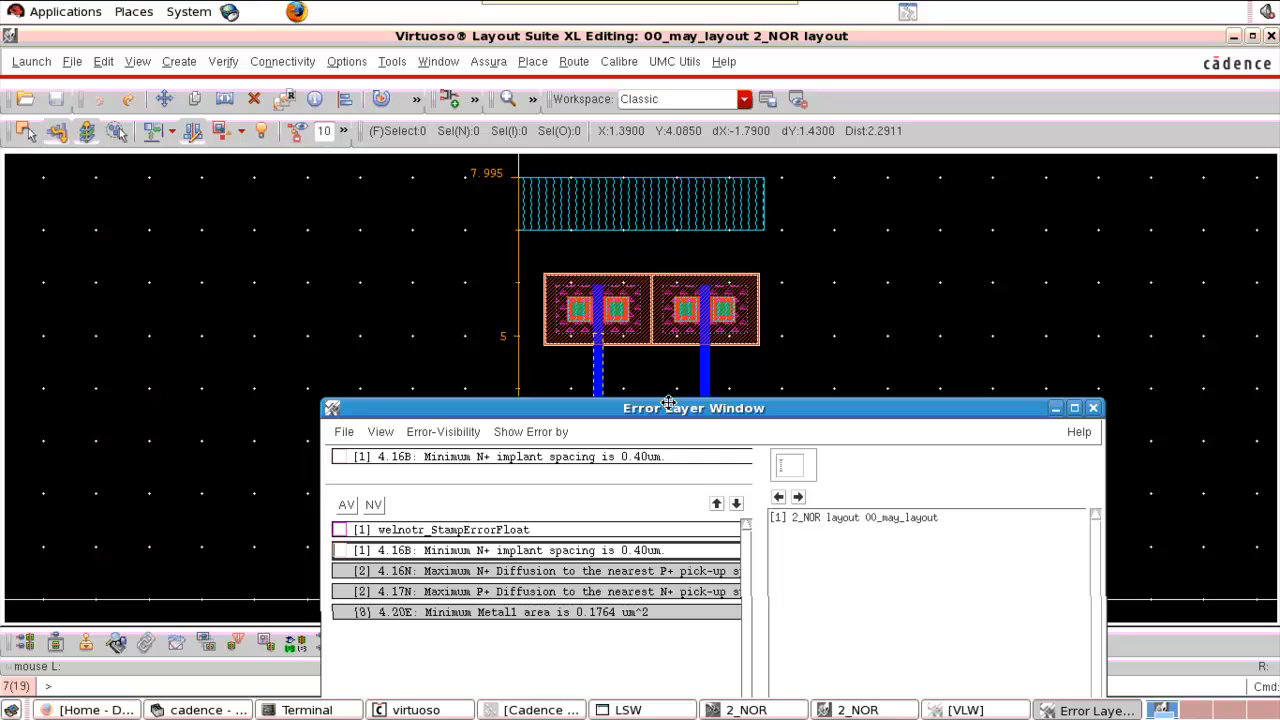
{"action": "left_click", "coordinate": [798, 498]}
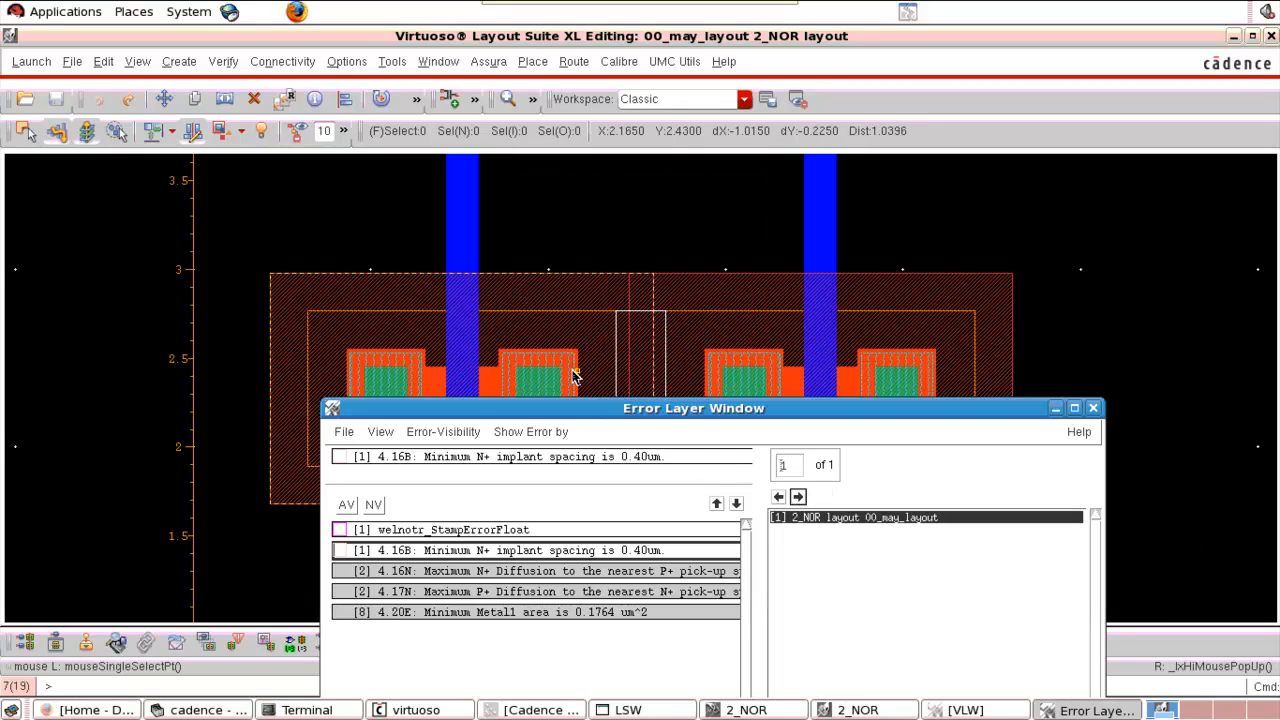
{"action": "left_click", "coordinate": [798, 498]}
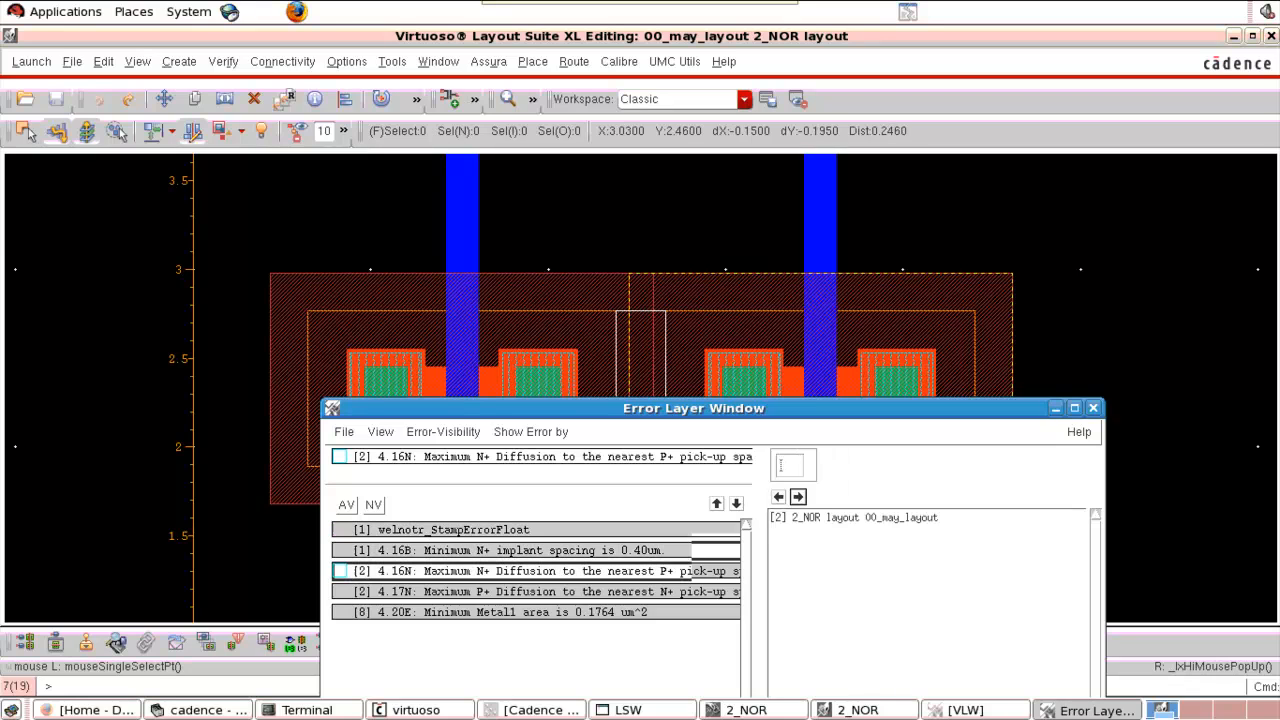
{"action": "left_click", "coordinate": [798, 498]}
{"action": "left_click", "coordinate": [798, 498]}
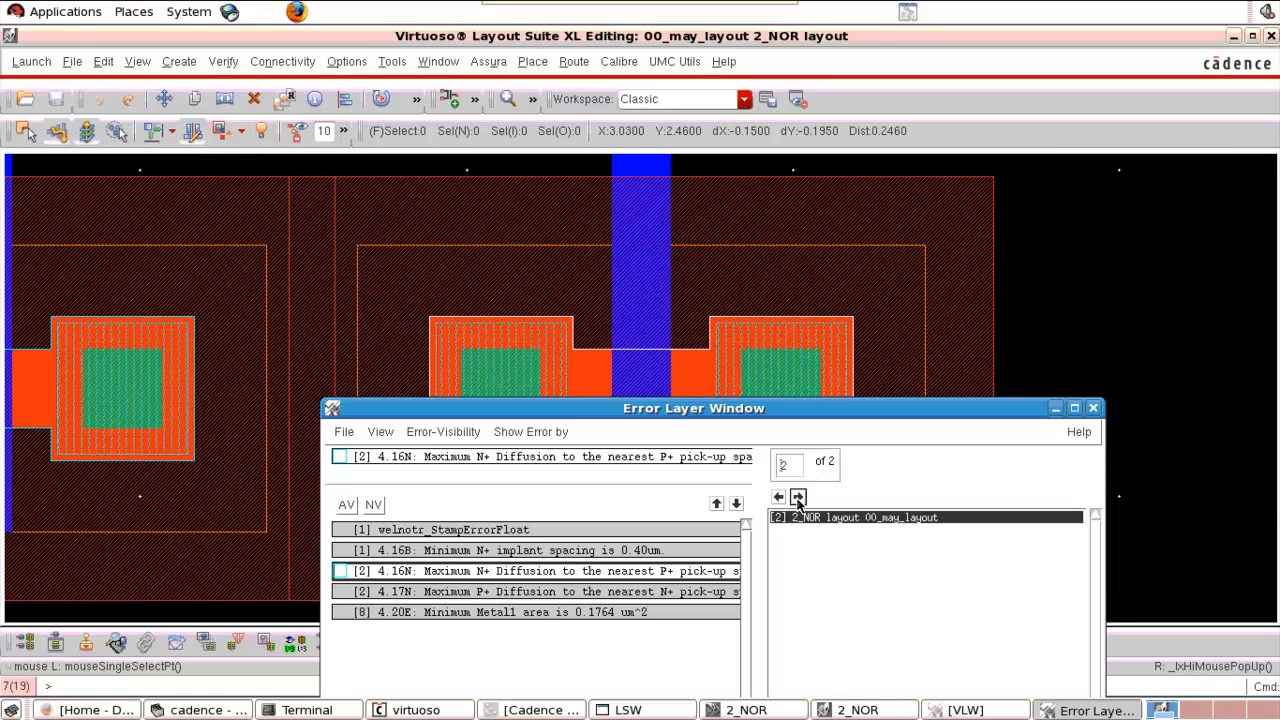
{"action": "left_click", "coordinate": [1058, 408]}
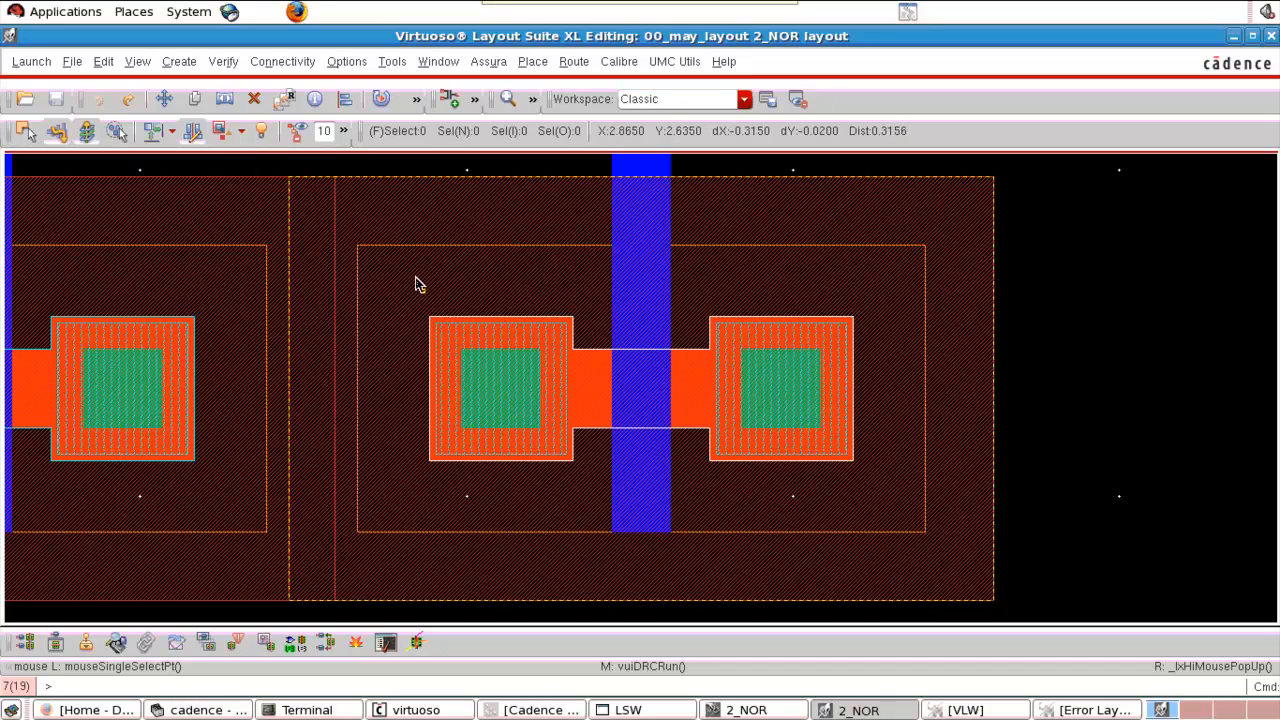
Move the second NMOS about 0.145 horizontally away from the first so their outer edges abut without overlapping.
{"action": "left_click", "coordinate": [401, 210]}
{"action": "key", "text": "m"}
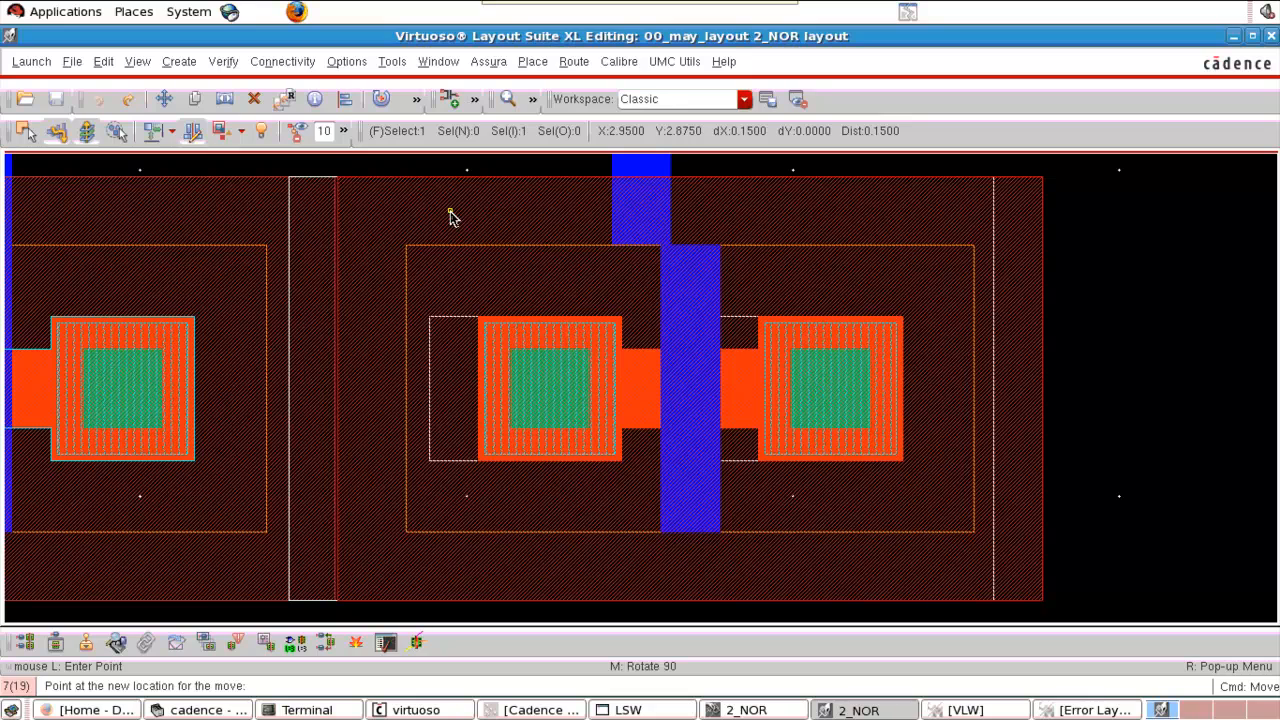
{"action": "left_click", "coordinate": [448, 213]}
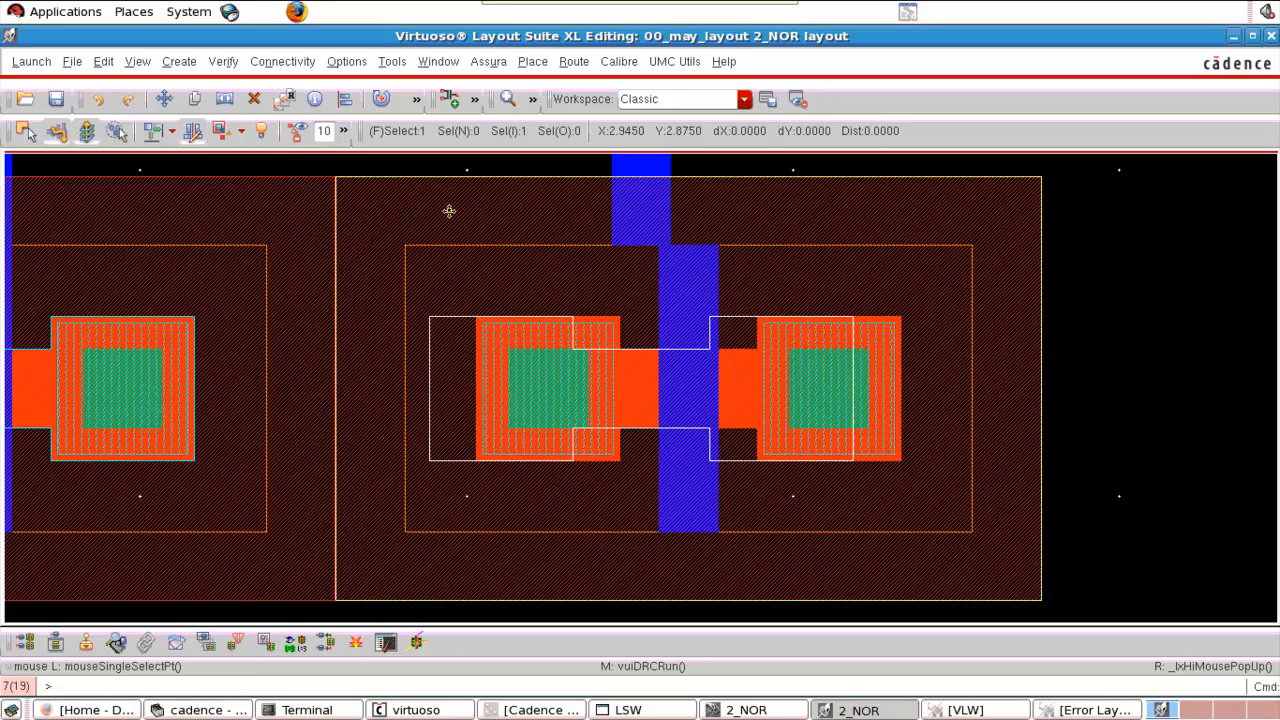
Draw a PO1 rectangle about 0.15 wide and 0.21 tall bridging the second PO1 strip and the upper end of the second NMOS gate.
{"action": "key", "text": "f"}
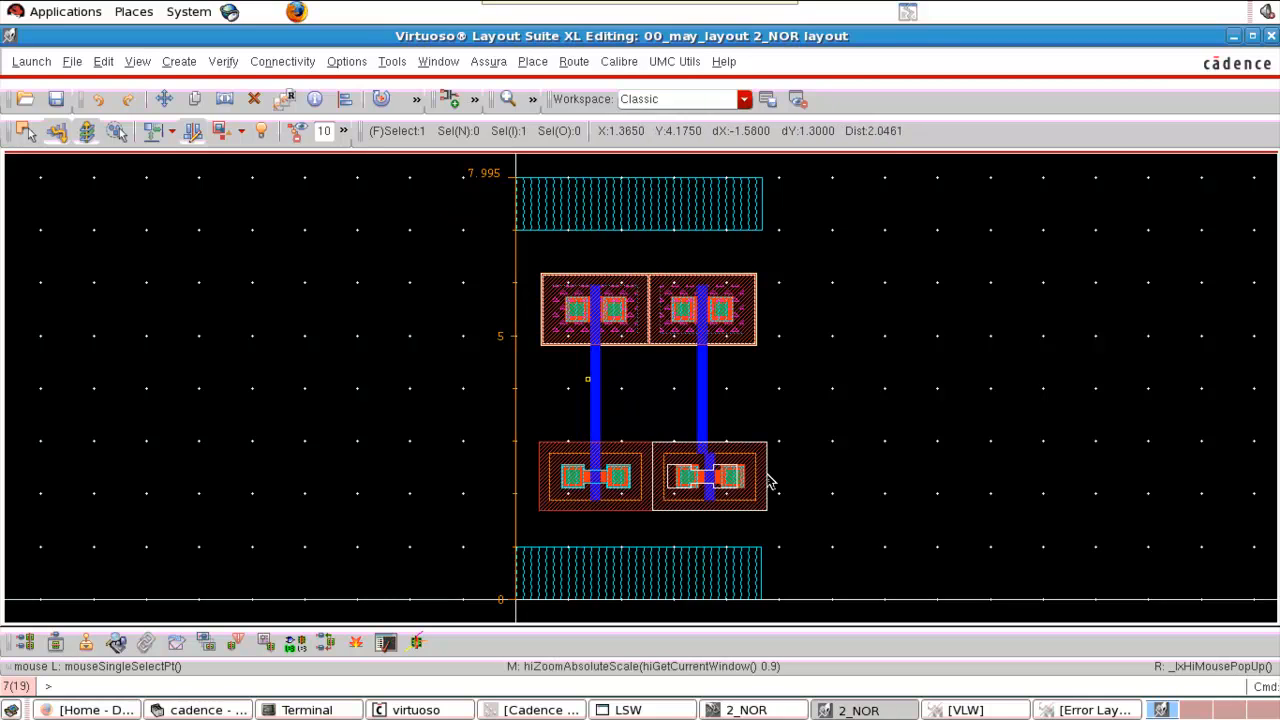
{"action": "right_click_drag", "start_coordinate": [767, 474], "coordinate": [779, 486]}
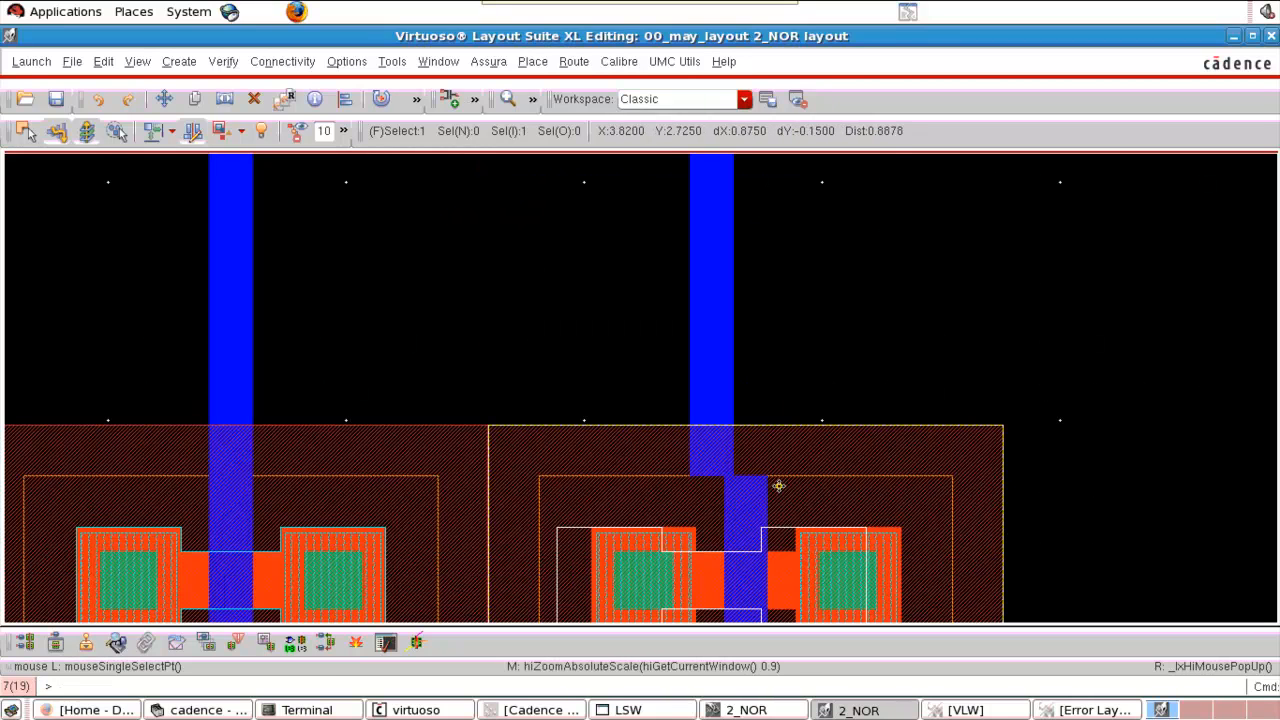
{"action": "right_click_drag", "start_coordinate": [628, 382], "coordinate": [836, 517]}
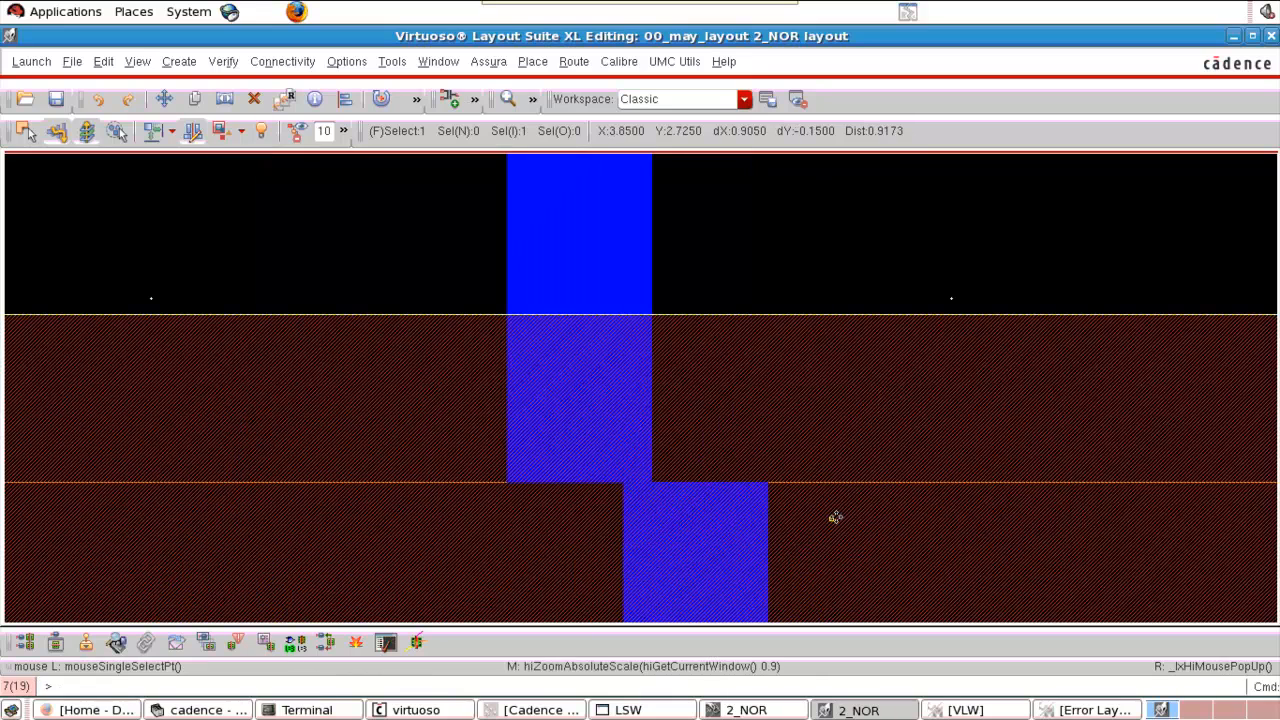
{"action": "key", "text": "r"}
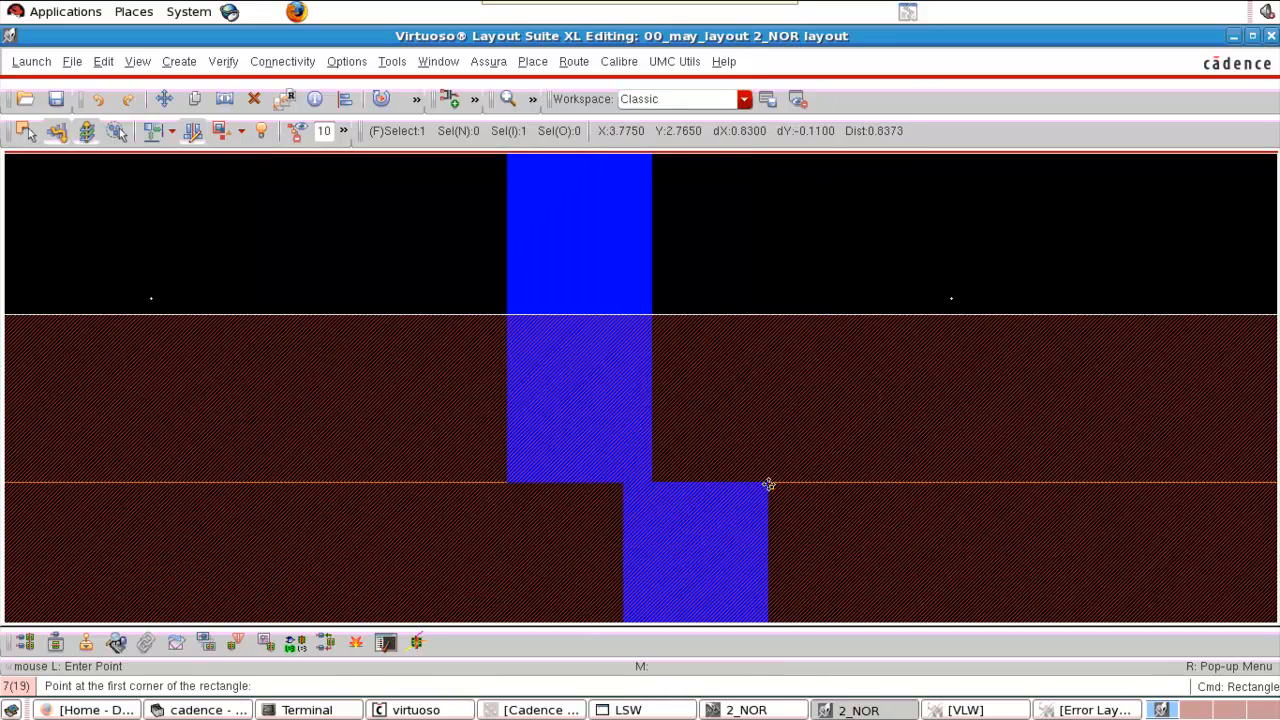
{"action": "left_click", "coordinate": [767, 483]}
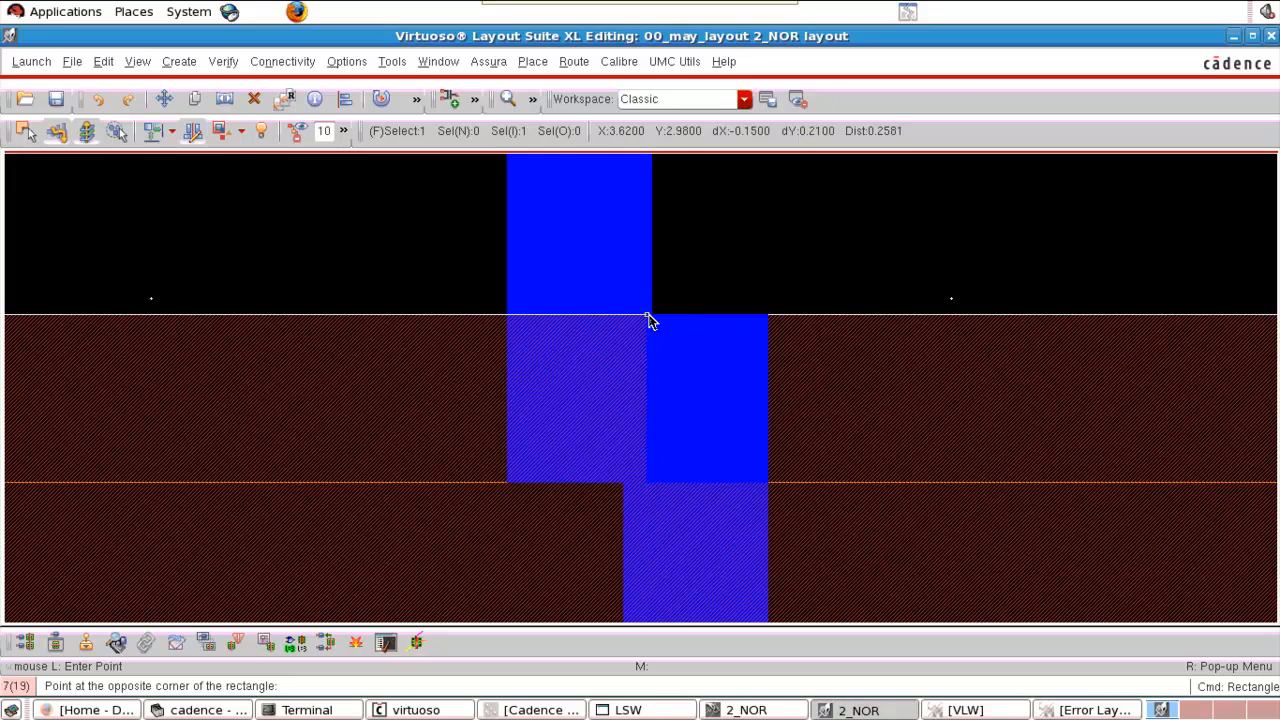
{"action": "left_click", "coordinate": [647, 315]}
{"action": "key", "text": "Escape"}
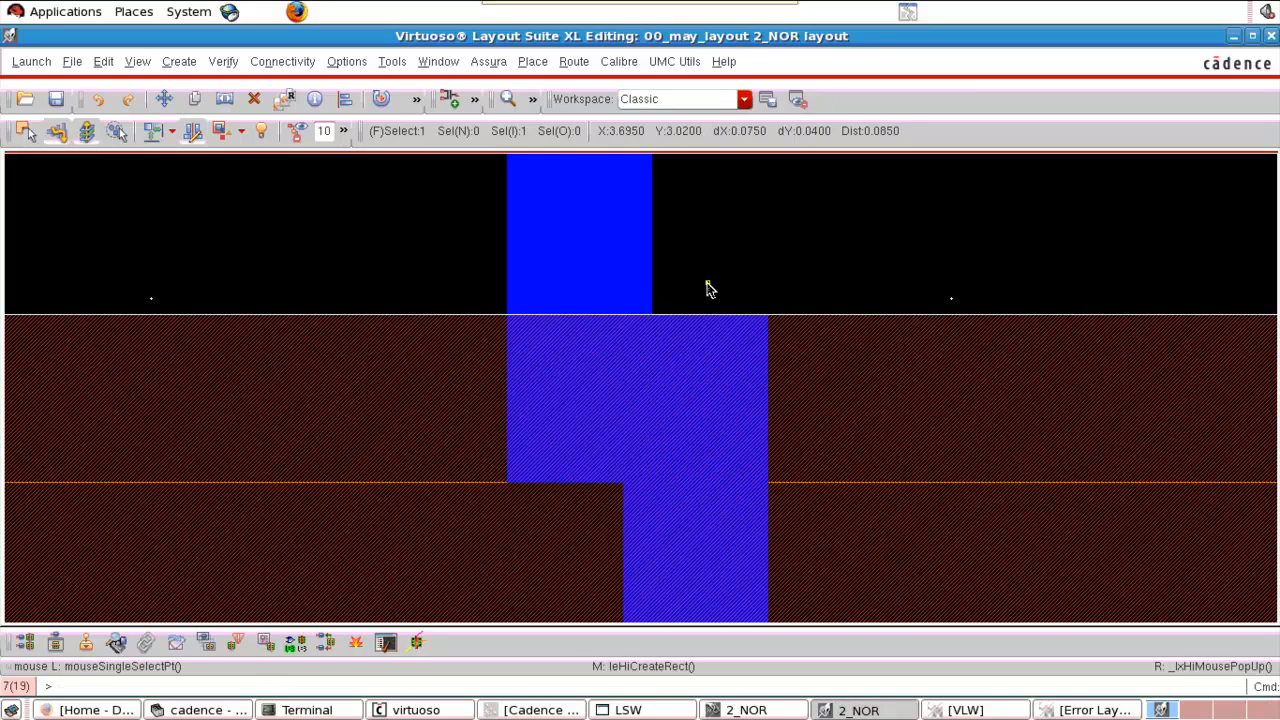
{"action": "key", "text": "f"}
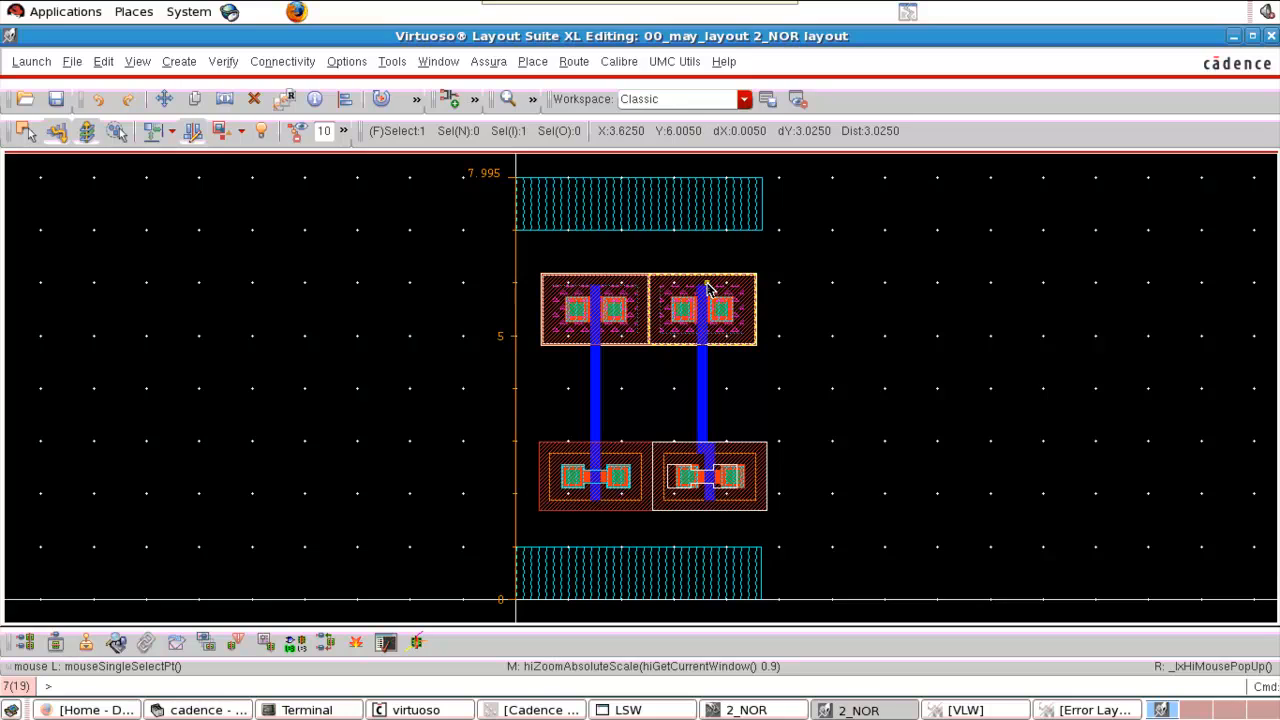
Place one M1_NWEL via with 1 row and 4 columns centred directly above the PMOS pair, at about (2.52, 6.61).
{"action": "left_click", "coordinate": [780, 408]}
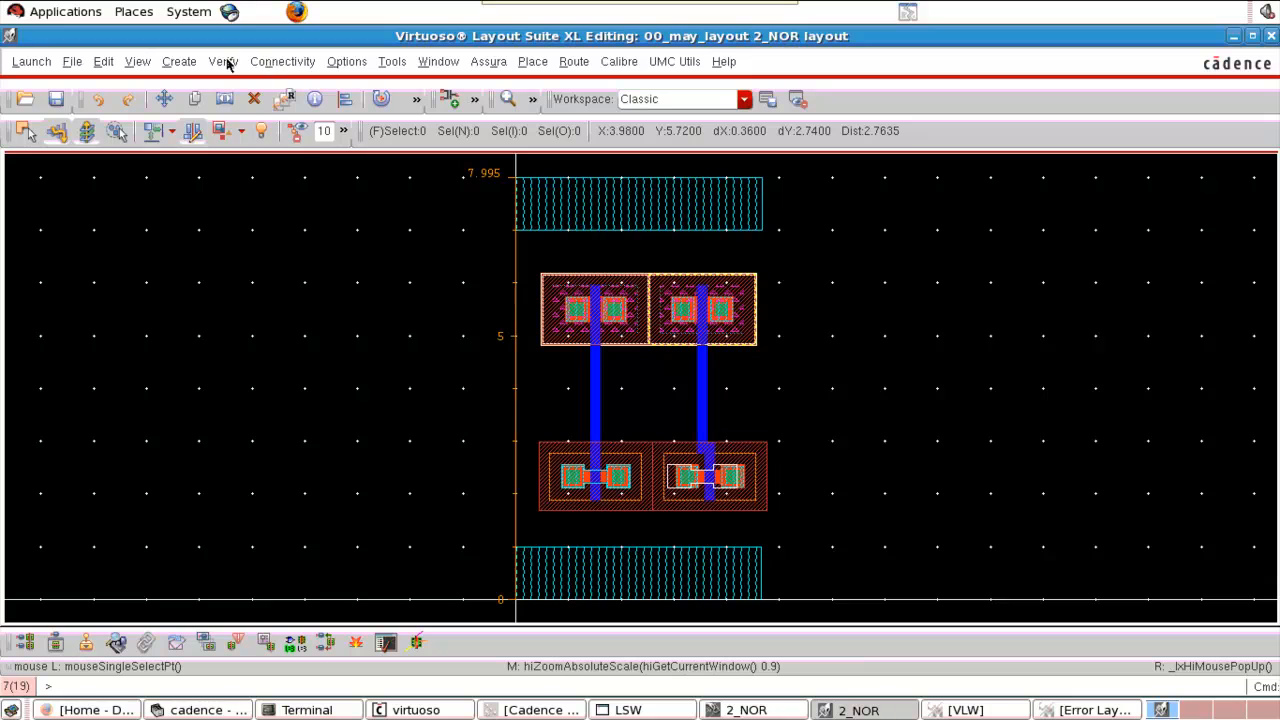
{"action": "left_click", "coordinate": [180, 62]}
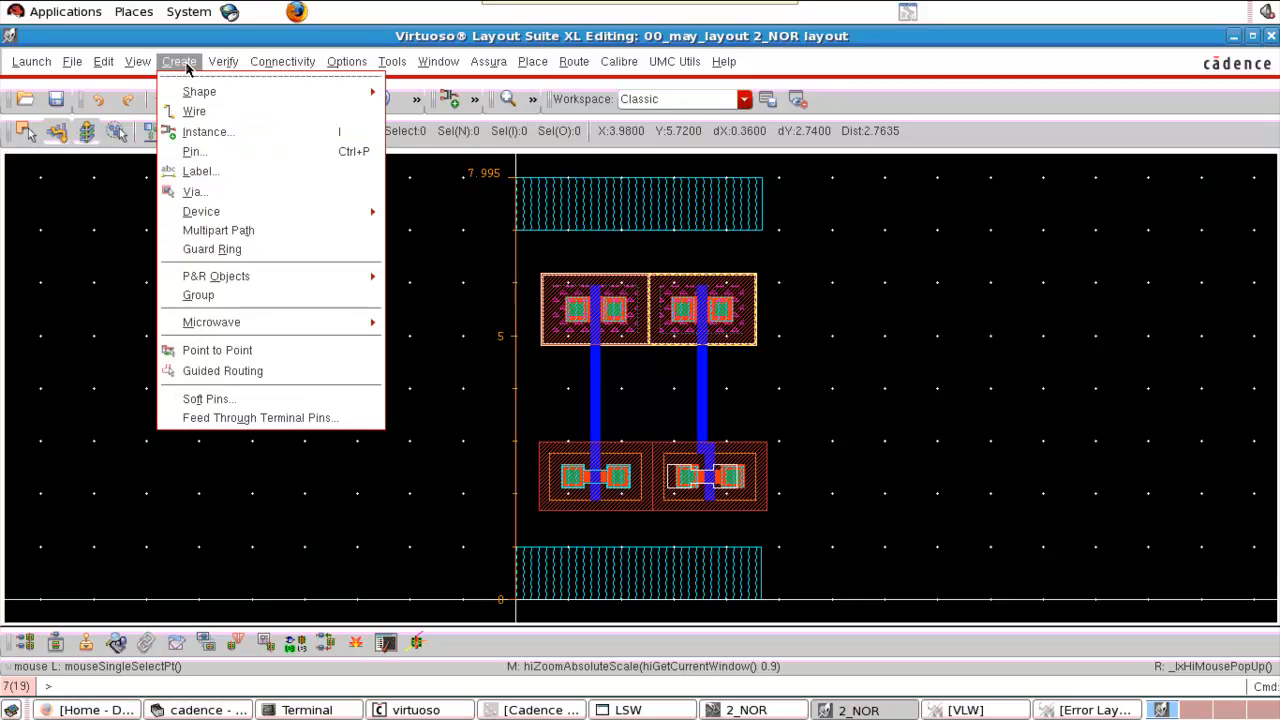
{"action": "left_click", "coordinate": [190, 191]}
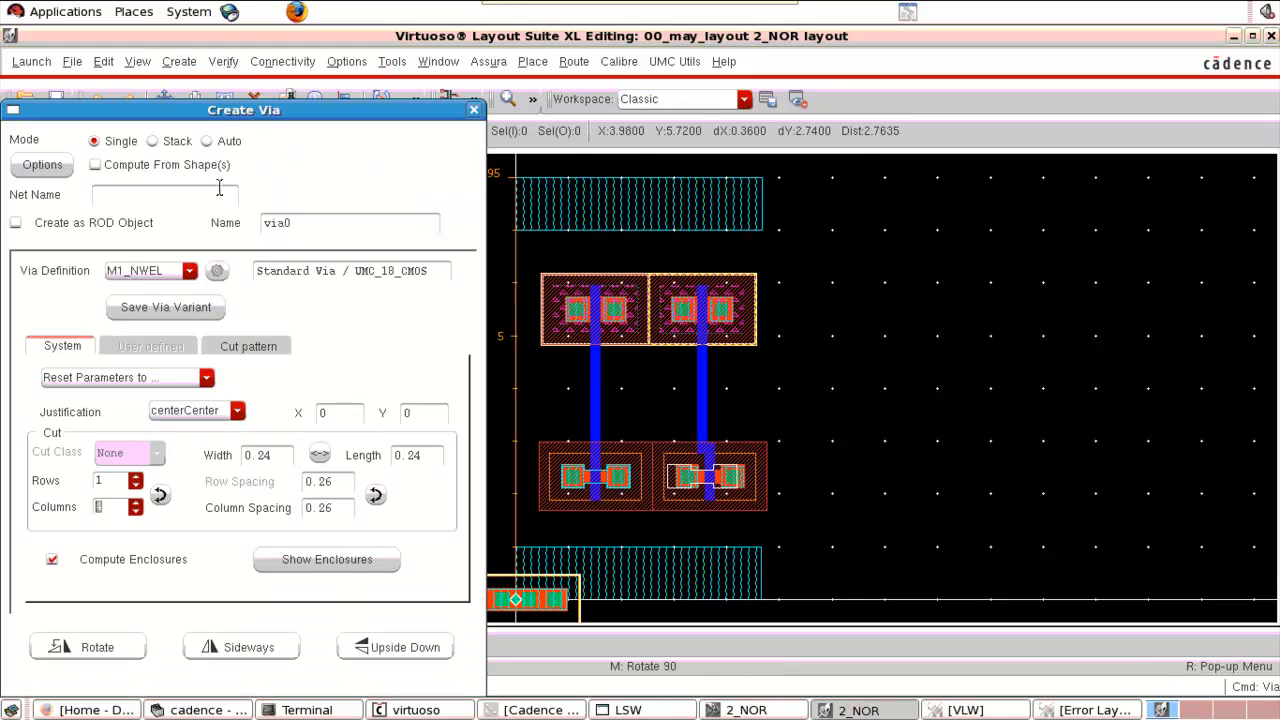
{"action": "left_click", "coordinate": [164, 274]}
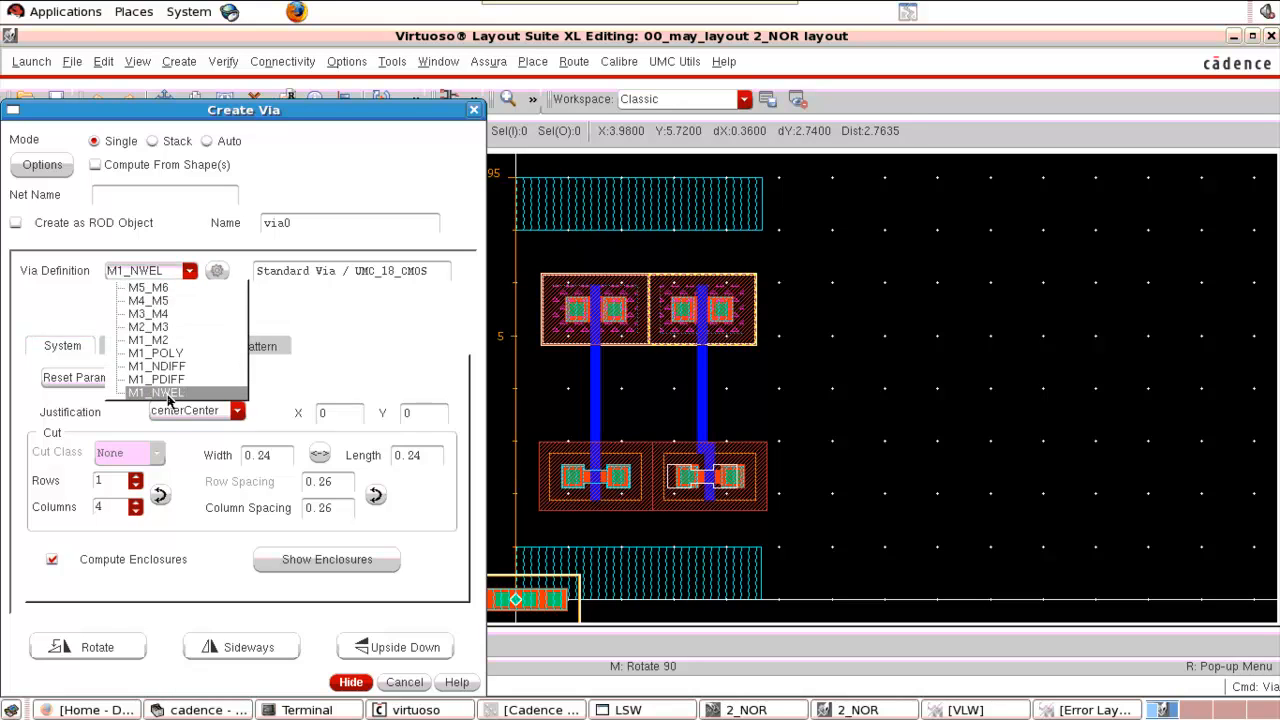
{"action": "left_click", "coordinate": [167, 394]}
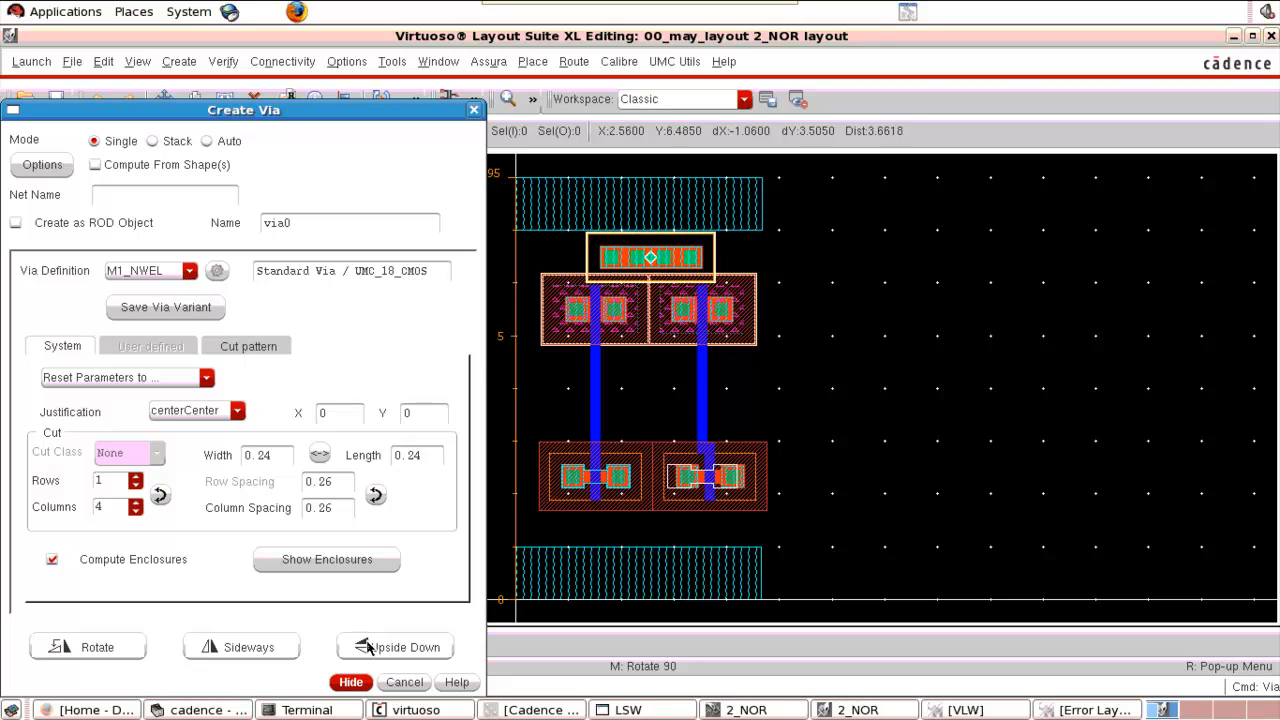
{"action": "left_click", "coordinate": [350, 682]}
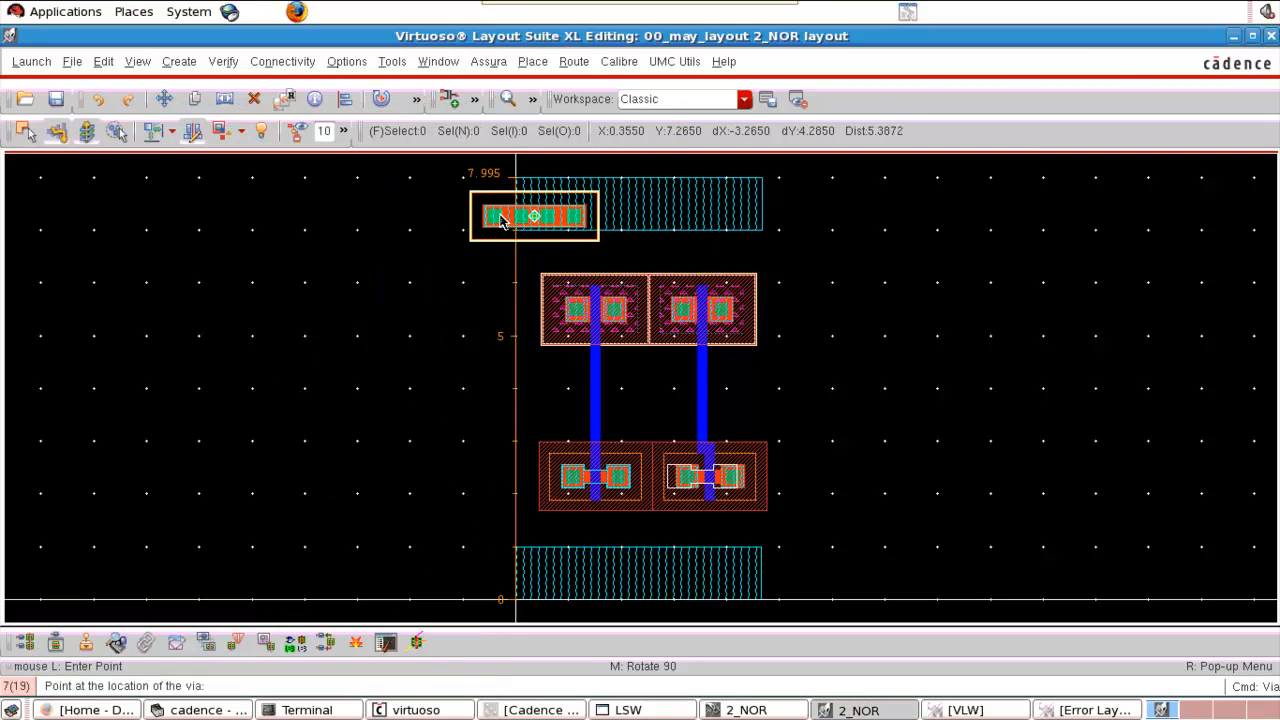
{"action": "key", "text": "z"}
{"action": "left_click", "coordinate": [852, 333]}
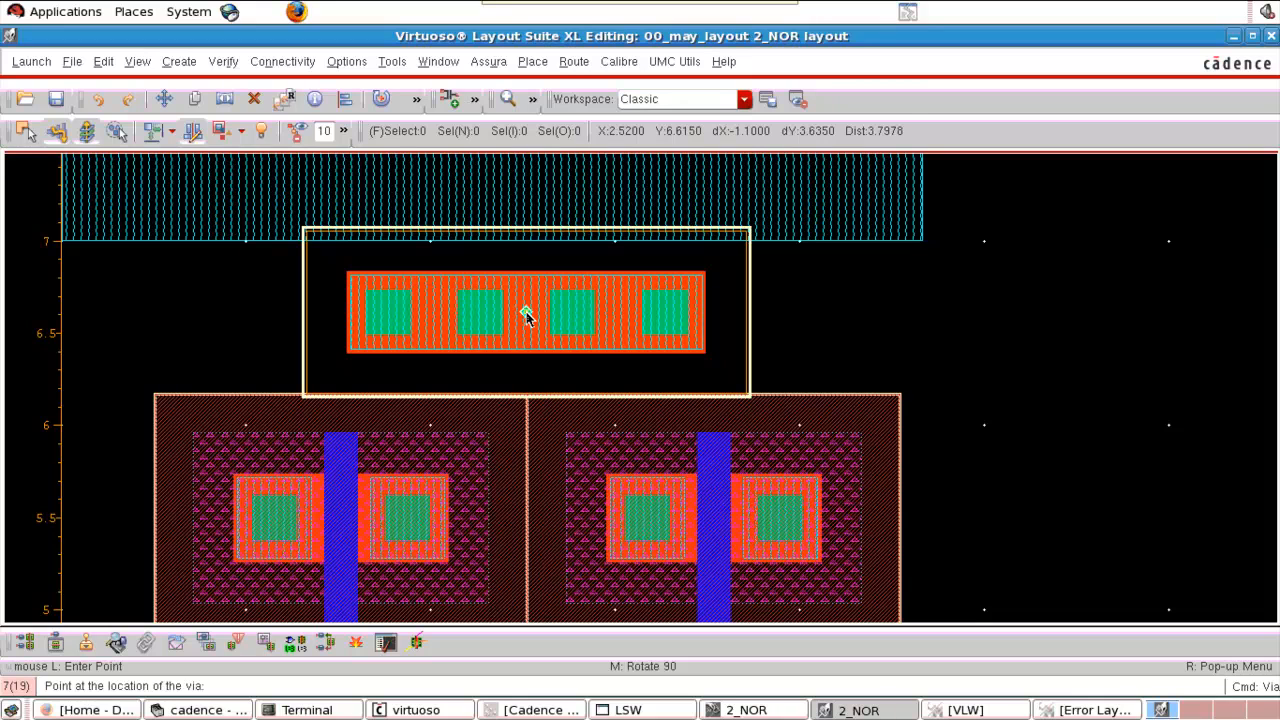
{"action": "left_click", "coordinate": [527, 315]}
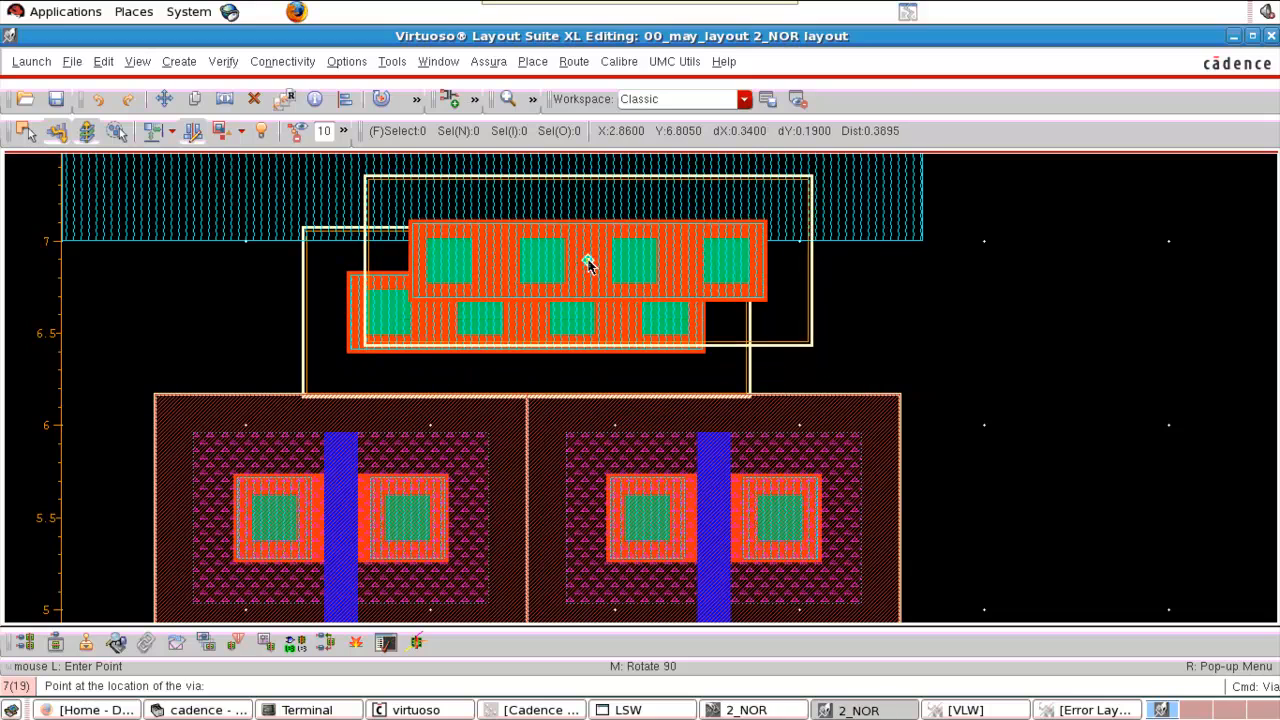
{"action": "key", "text": "Escape"}
Move the upper metal rail straight down about 0.595 so its lower edge lines up with the M1_NWEL contact's metal.
{"action": "left_click", "coordinate": [728, 182]}
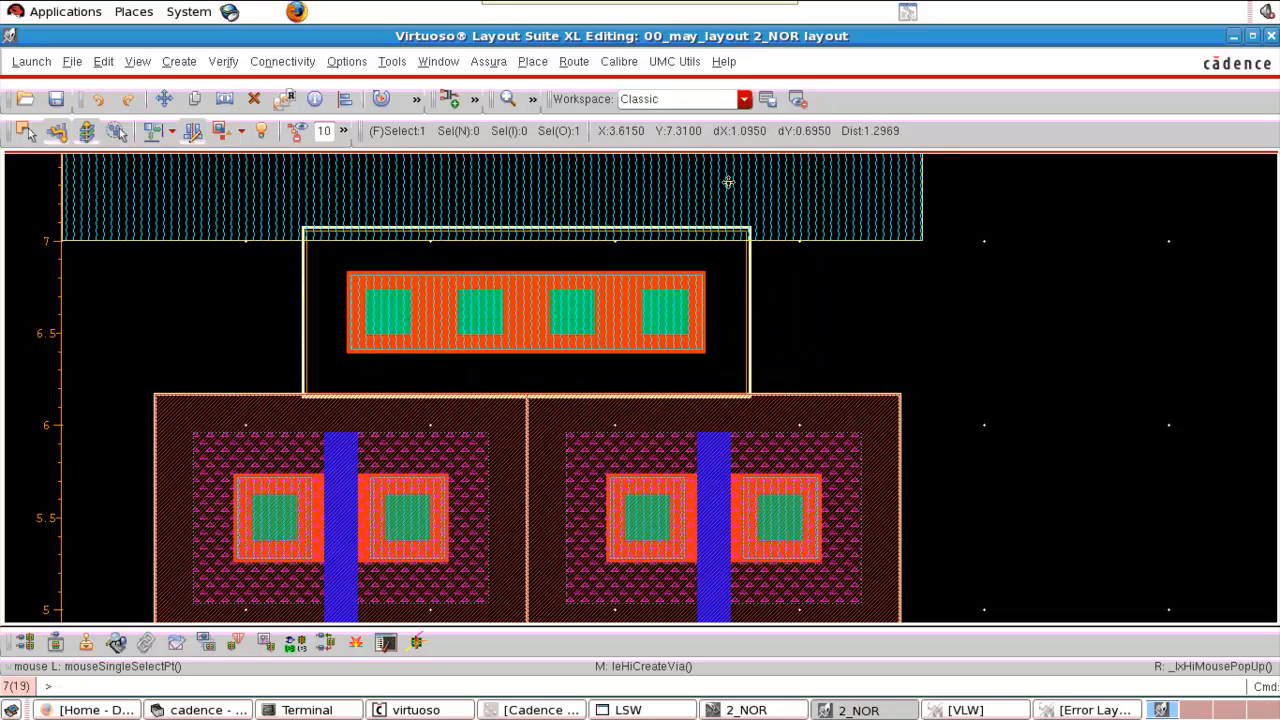
{"action": "key", "text": "m"}
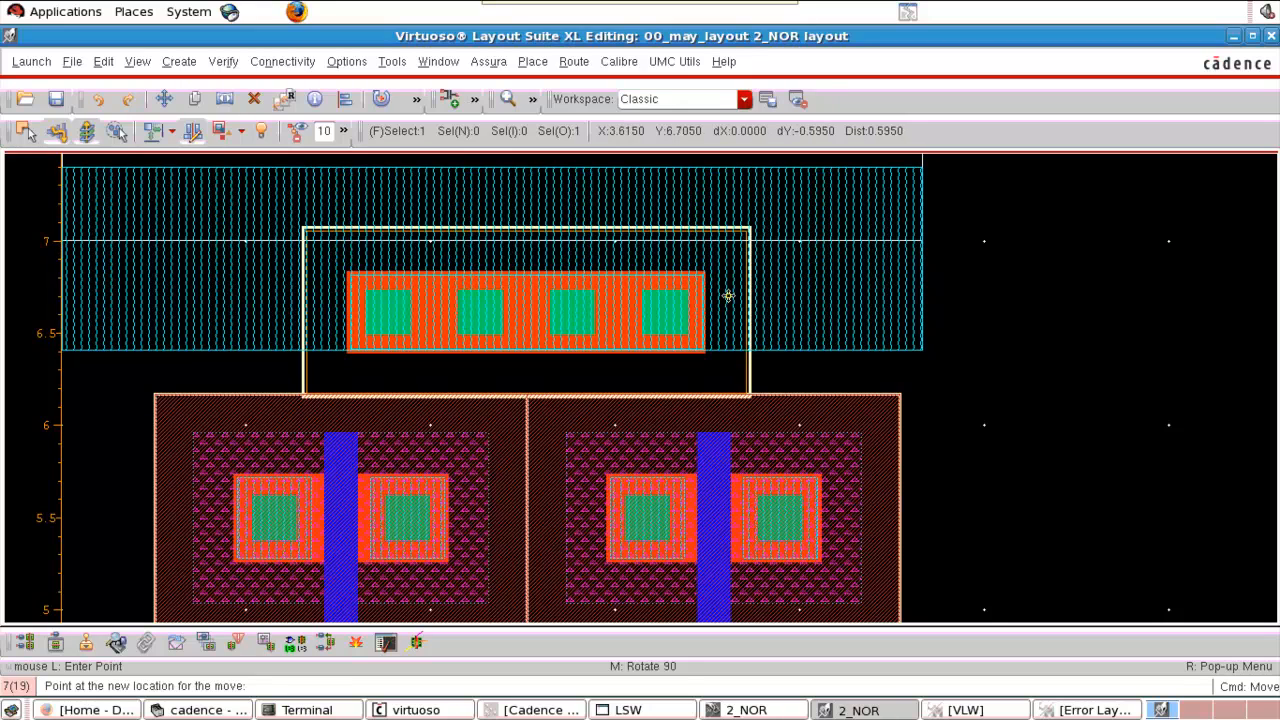
{"action": "left_click", "coordinate": [728, 296]}
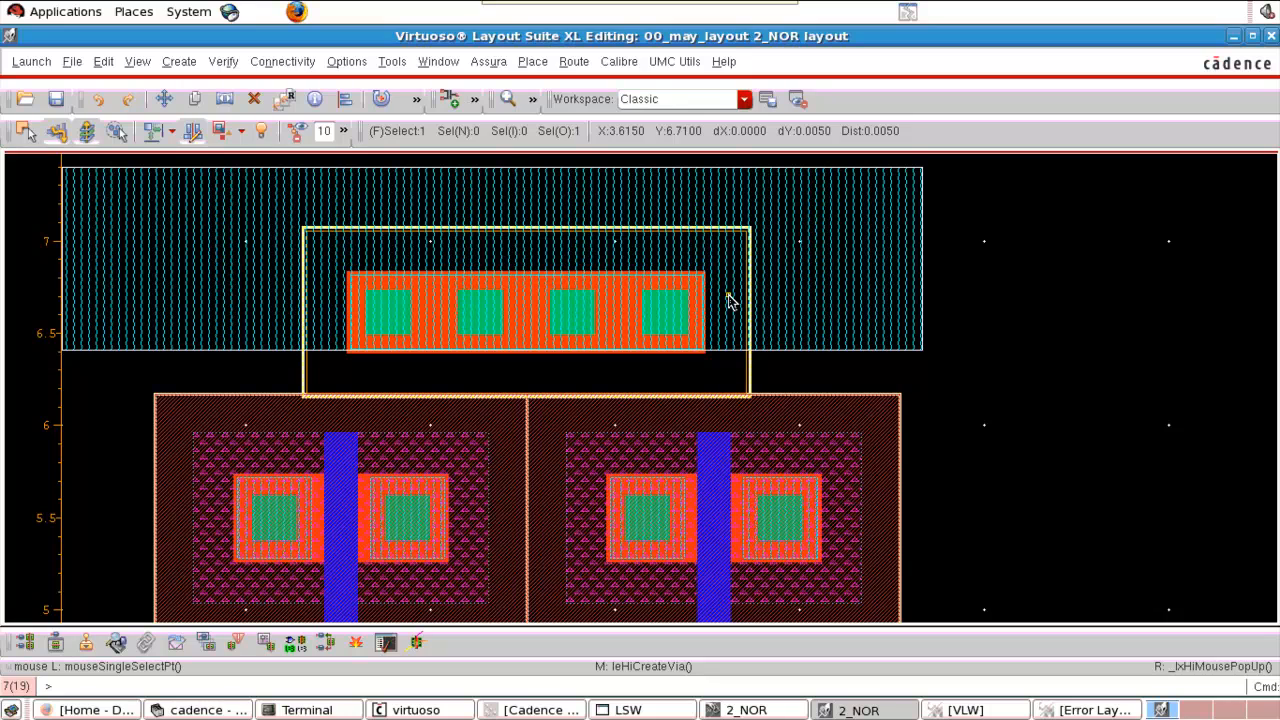
{"action": "key", "text": "f"}
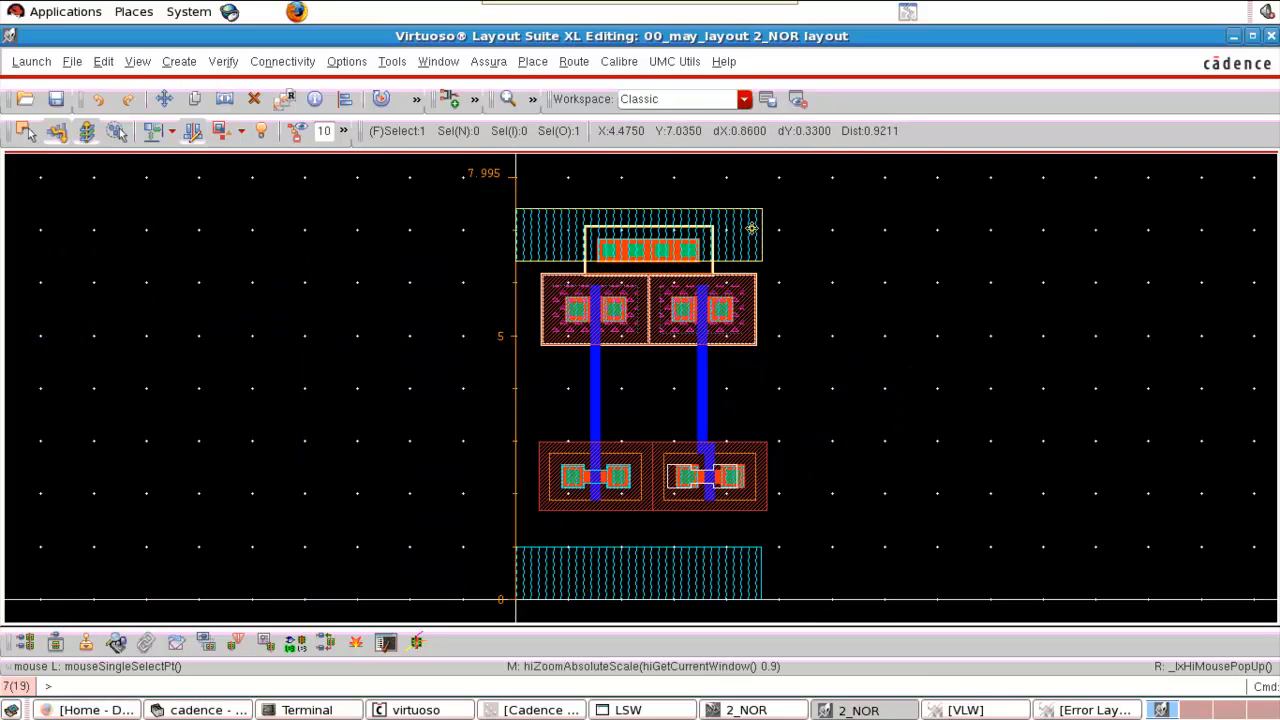
Place one M1_PDIFF via with 1 row and 4 columns centred directly below the NMOS pair, at about (2.58, 1.24).
{"action": "left_click", "coordinate": [164, 98]}
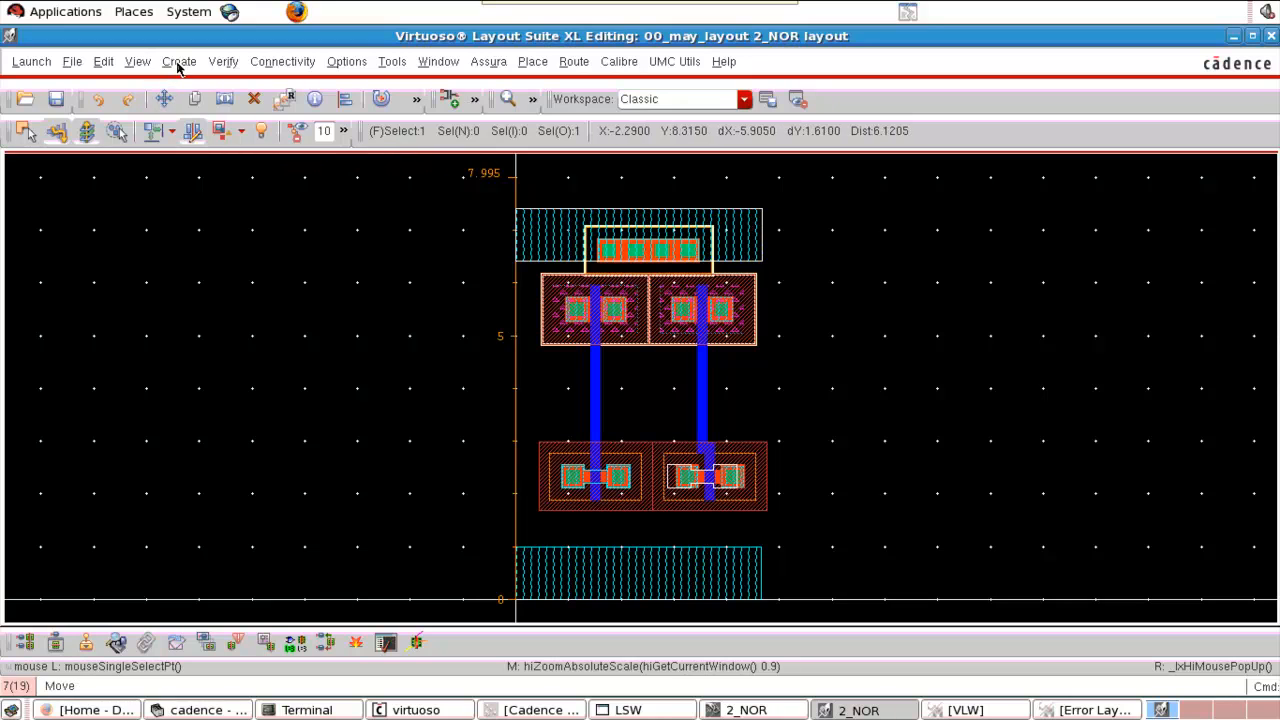
{"action": "left_click", "coordinate": [179, 62]}
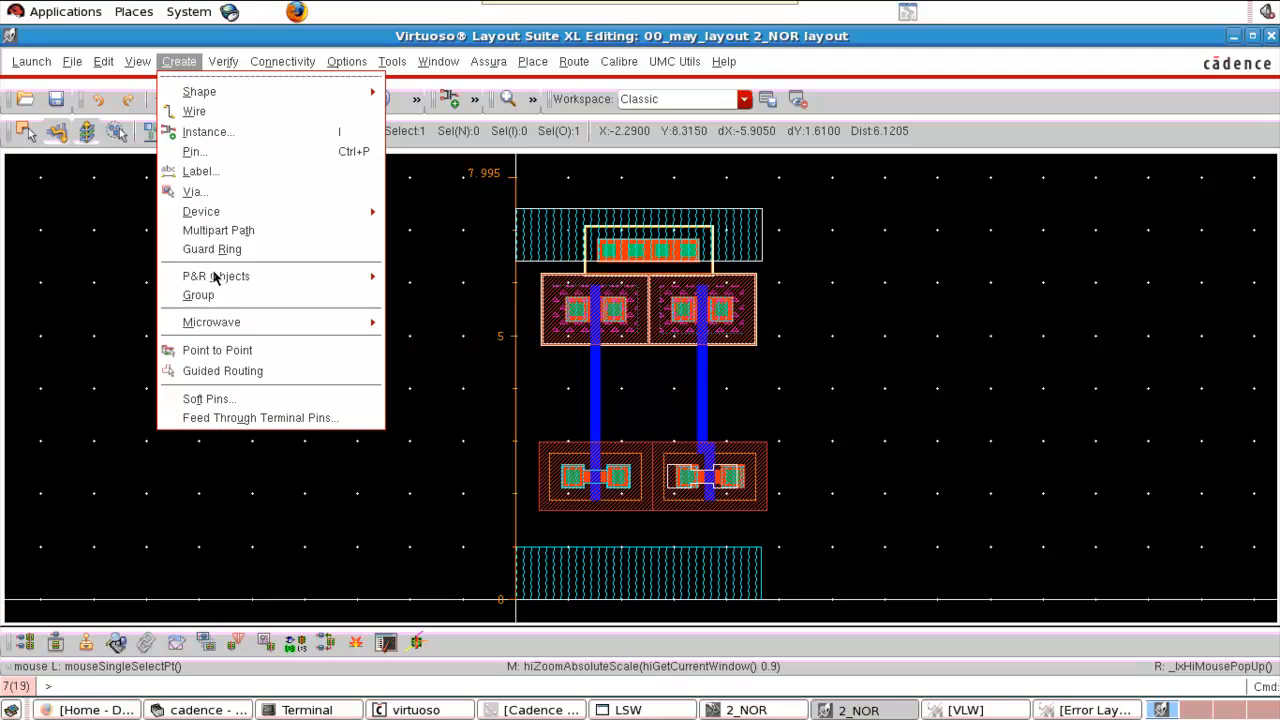
{"action": "left_click", "coordinate": [200, 193]}
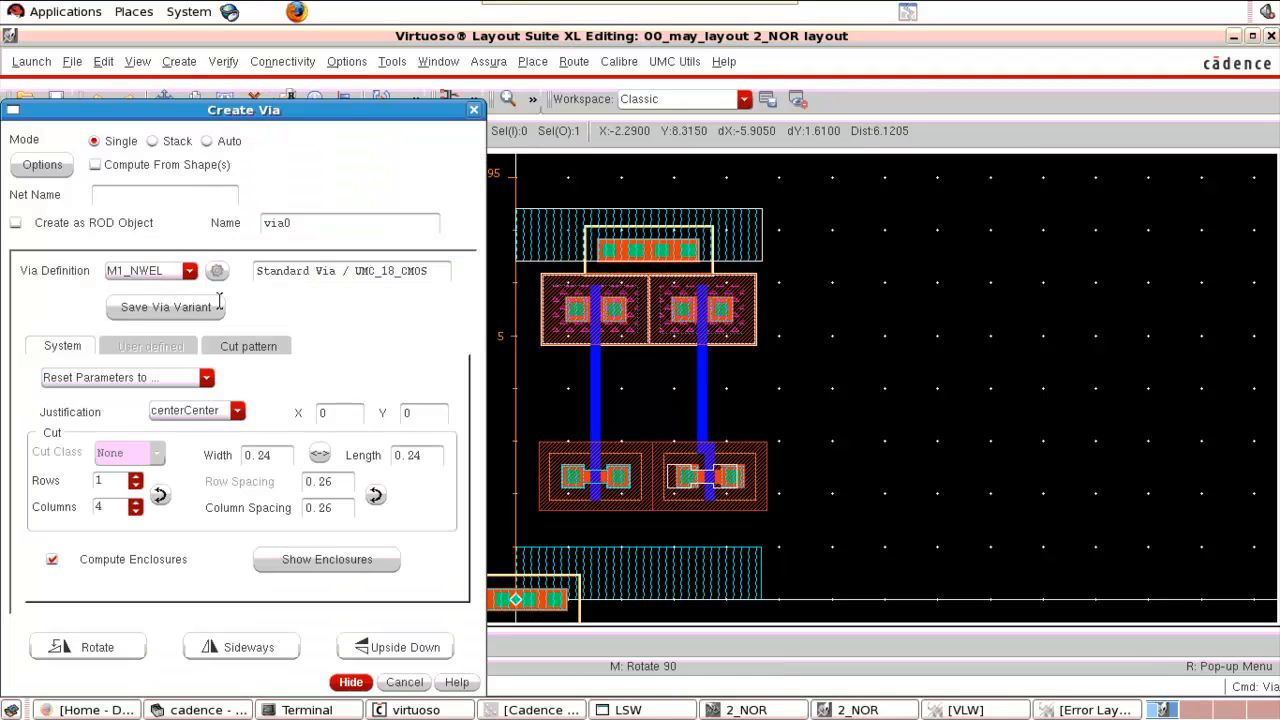
{"action": "left_click", "coordinate": [141, 273]}
{"action": "left_click", "coordinate": [172, 380]}
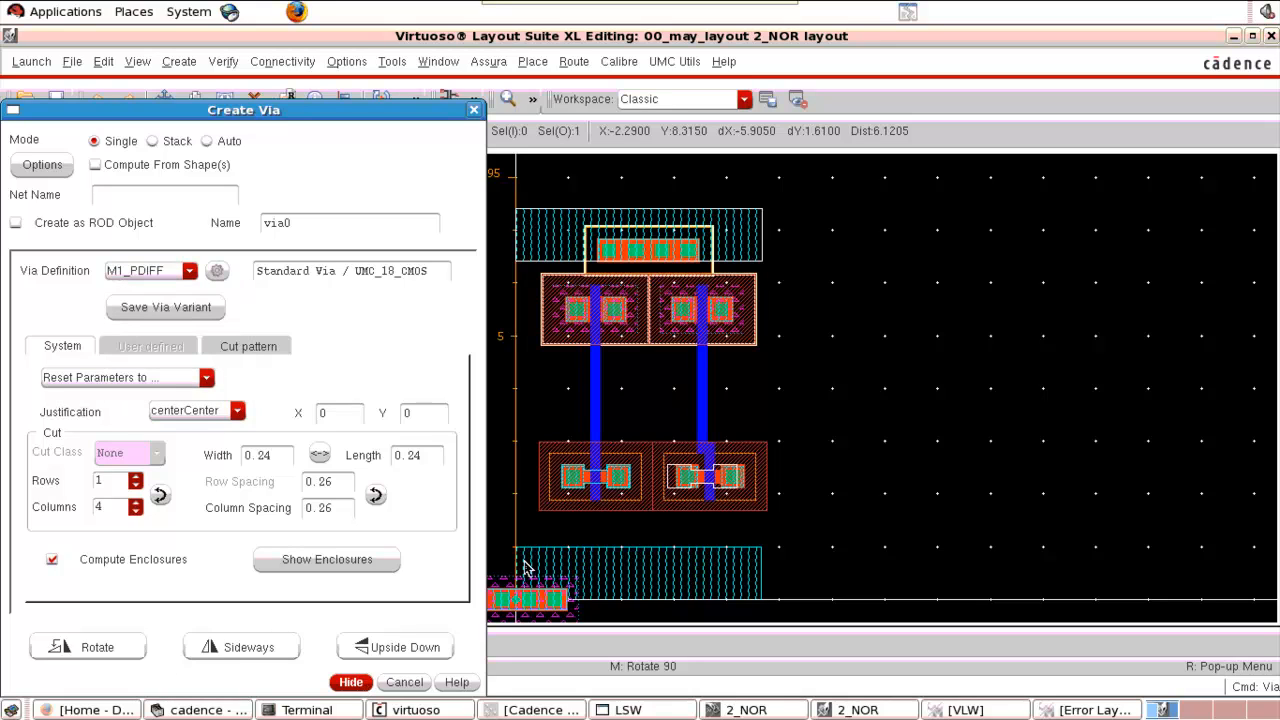
{"action": "left_click", "coordinate": [357, 682]}
{"action": "right_click_drag", "start_coordinate": [450, 454], "coordinate": [866, 565]}
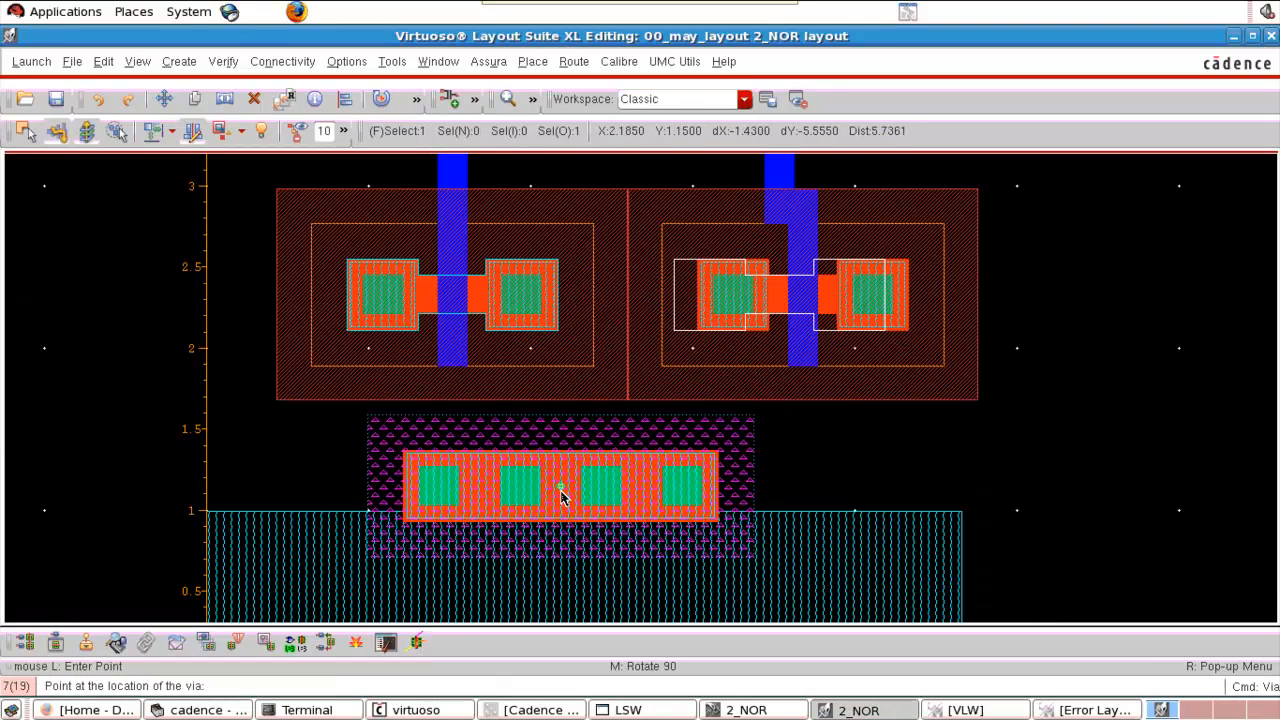
{"action": "left_click", "coordinate": [624, 477]}
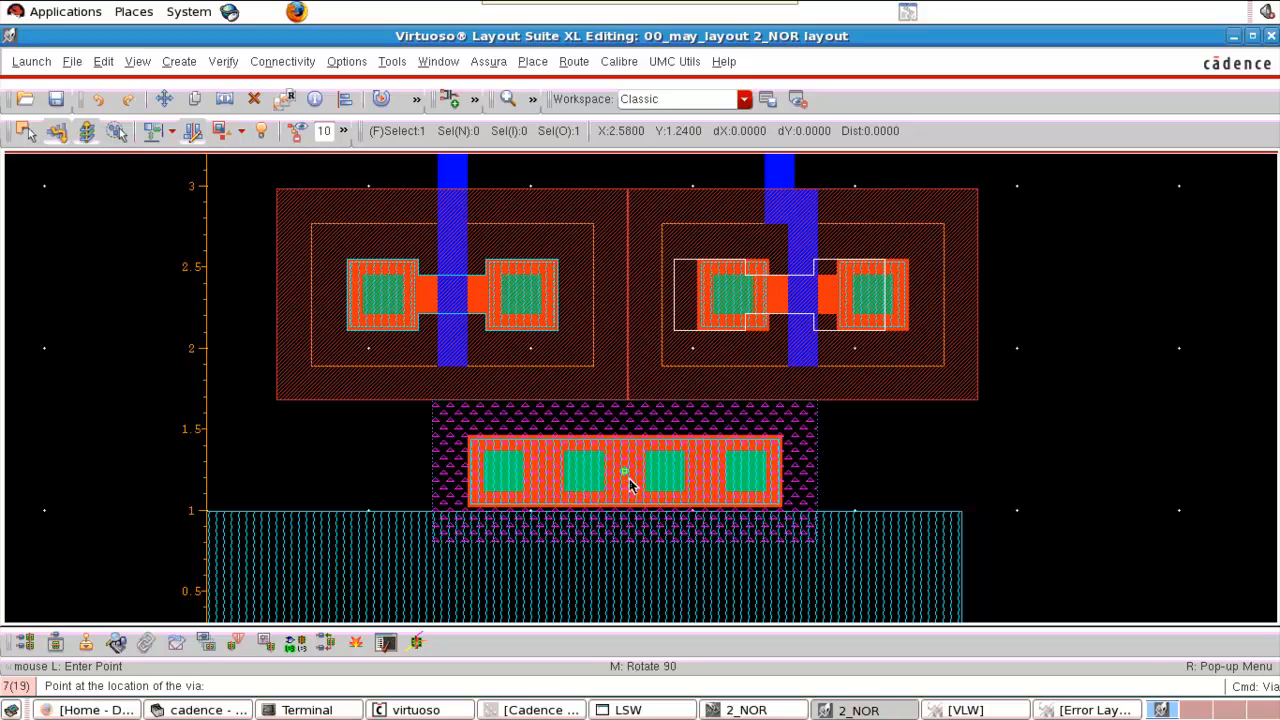
{"action": "key", "text": "Escape"}
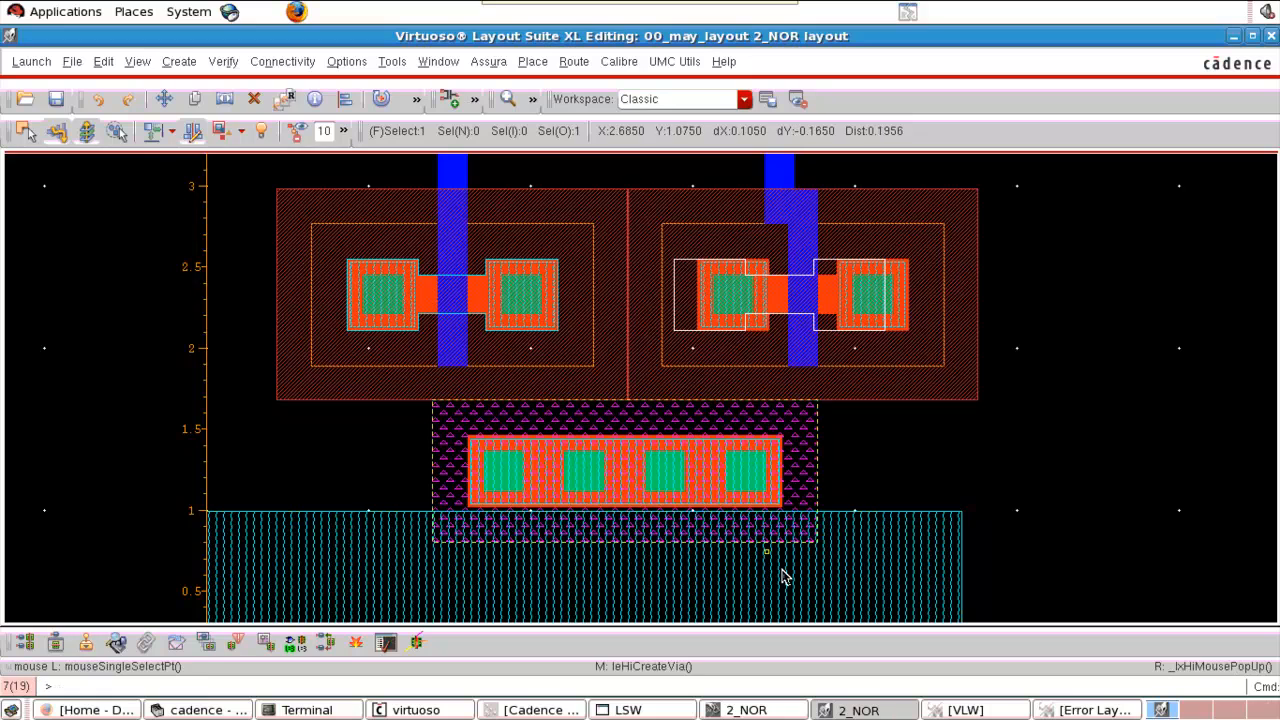
Move the lower metal rail up about 0.44 so it covers the M1_PDIFF contact and their upper metal edges align.
{"action": "key", "text": "m"}
{"action": "left_click", "coordinate": [866, 541]}
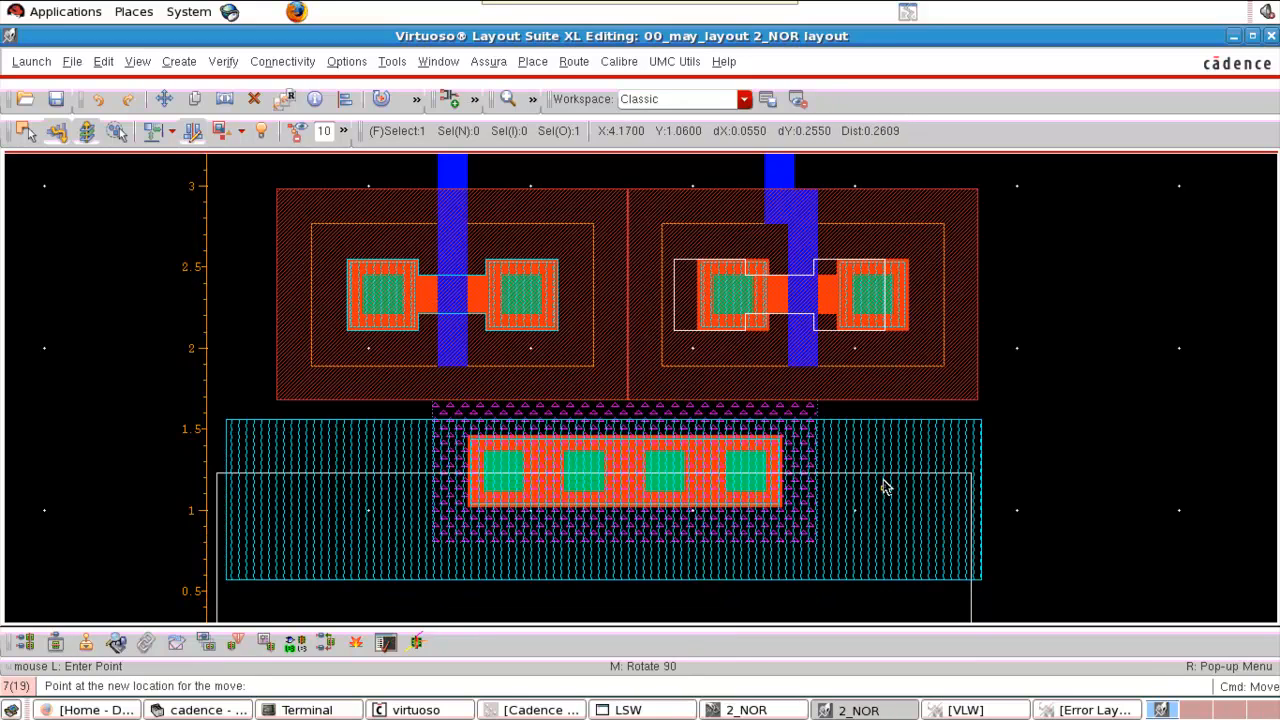
{"action": "left_click", "coordinate": [886, 512]}
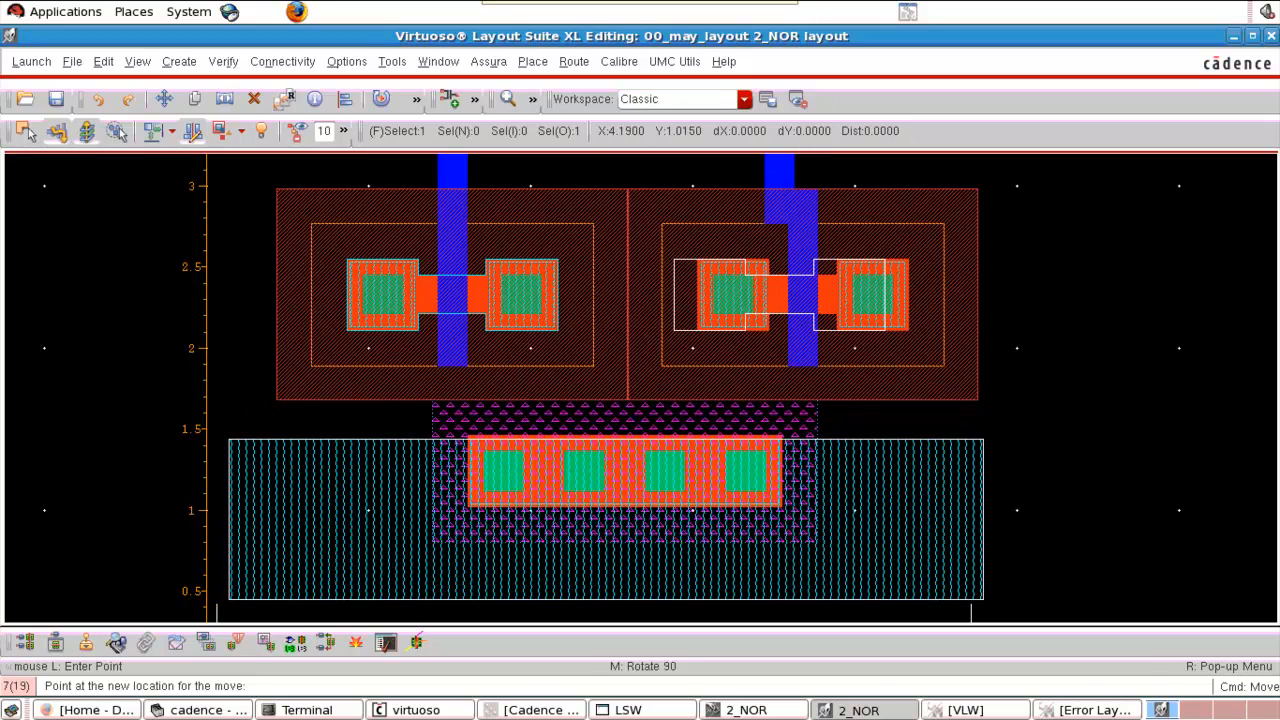
{"action": "key", "text": "f"}
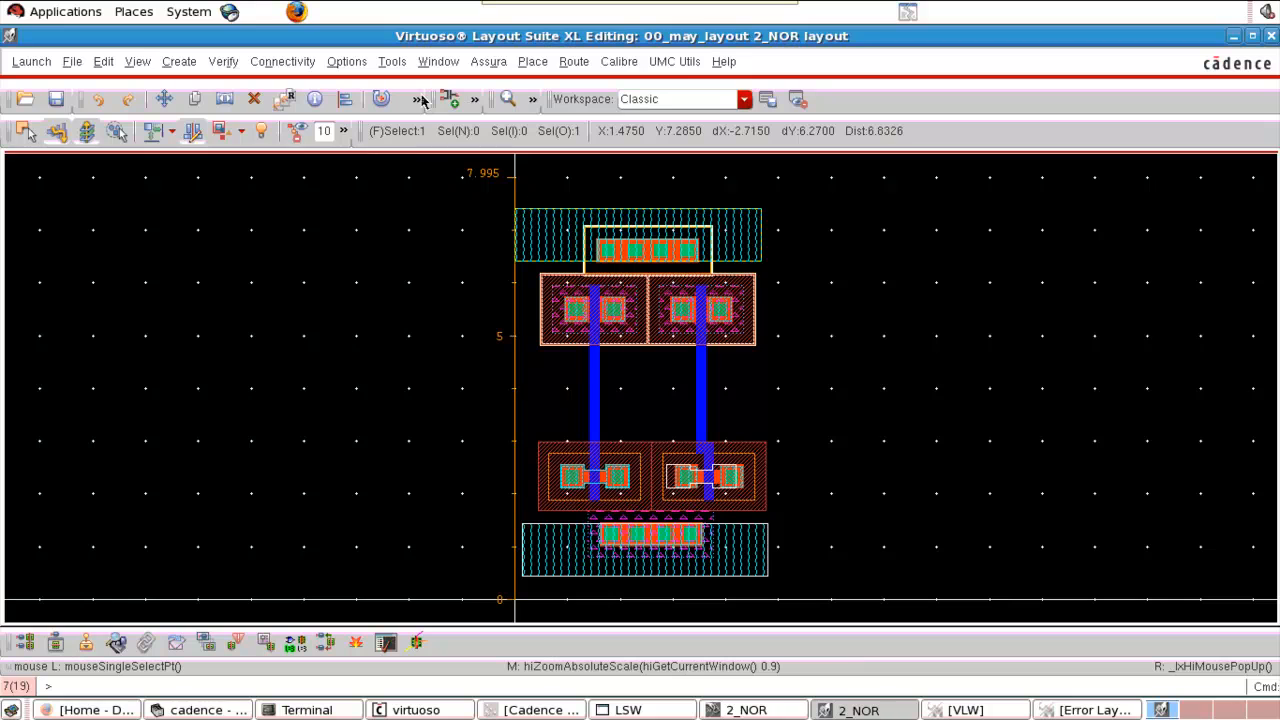
Run Assura DRC on the full 2_NOR layout, saving it and ending the active run, and review the resulting error list.
{"action": "left_click", "coordinate": [492, 62]}
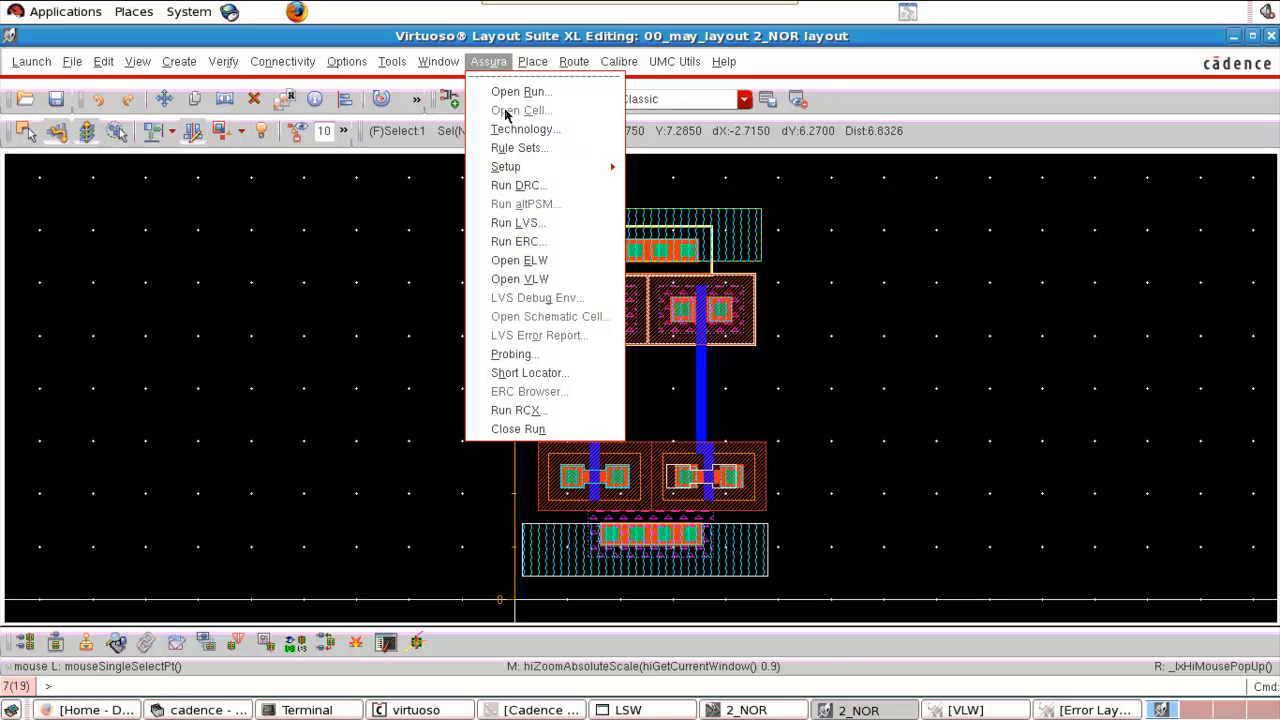
{"action": "left_click", "coordinate": [528, 186]}
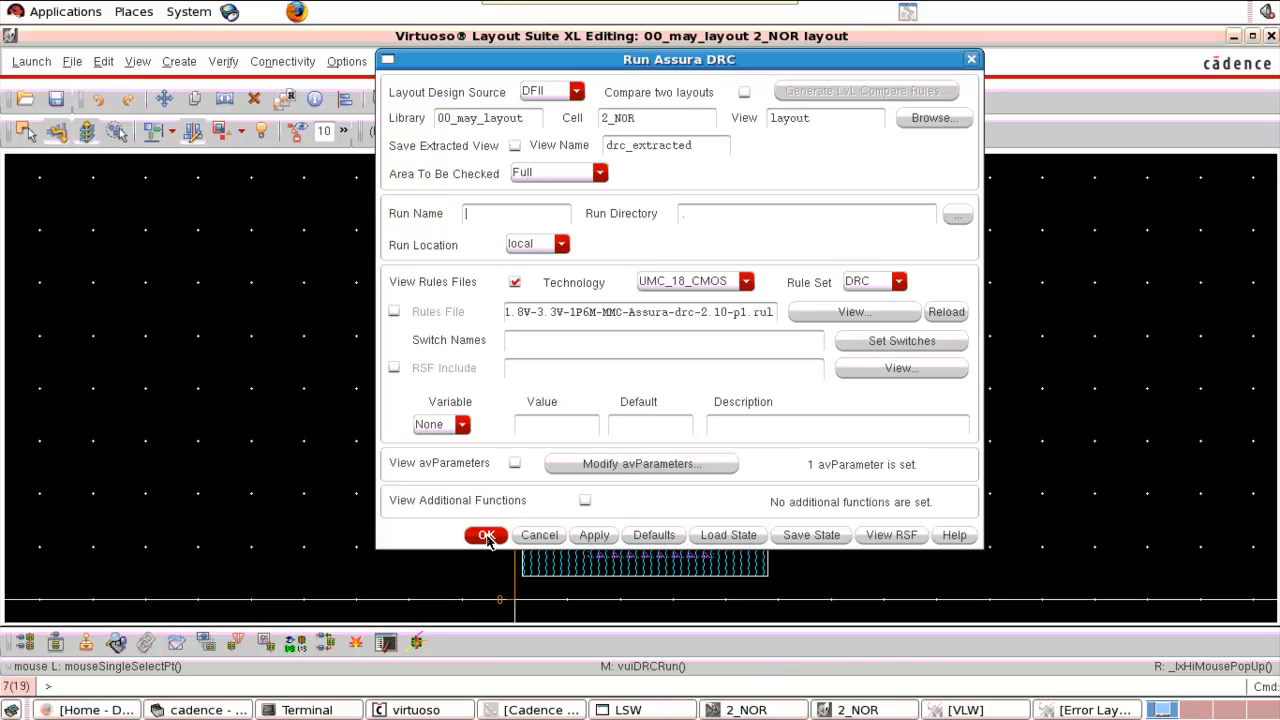
{"action": "left_click", "coordinate": [487, 536]}
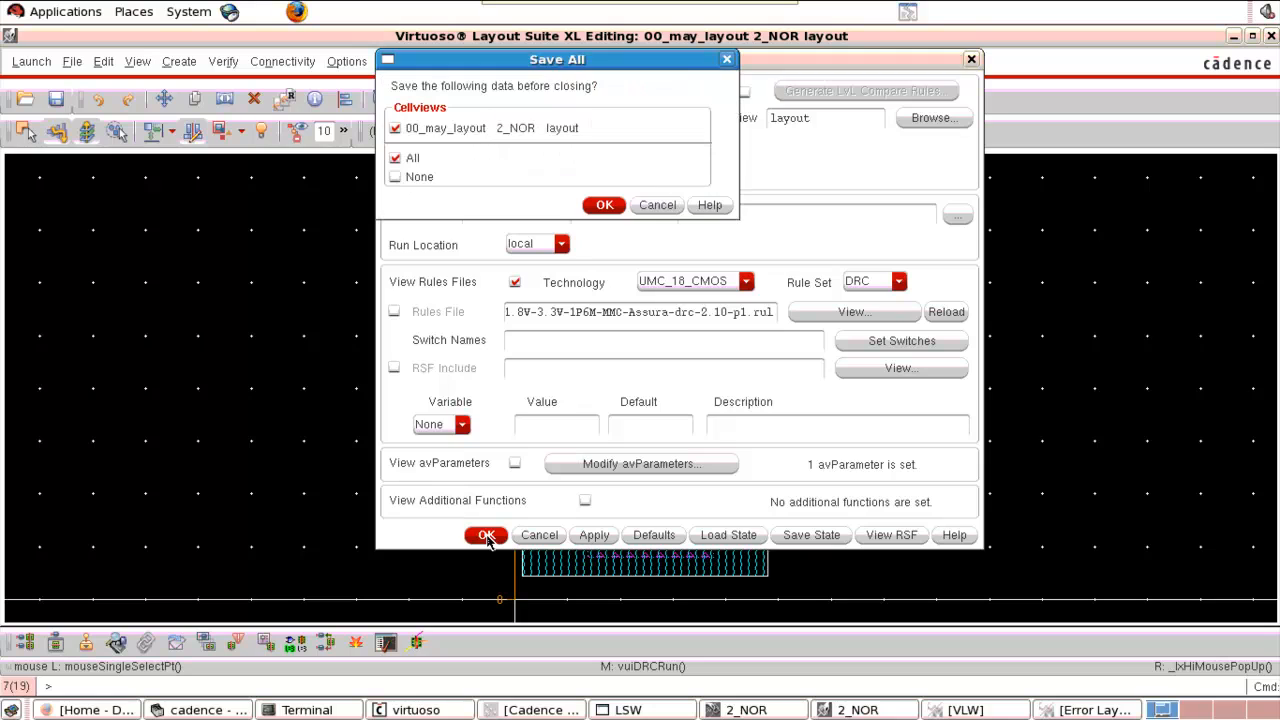
{"action": "left_click", "coordinate": [600, 208]}
{"action": "left_click", "coordinate": [589, 380]}
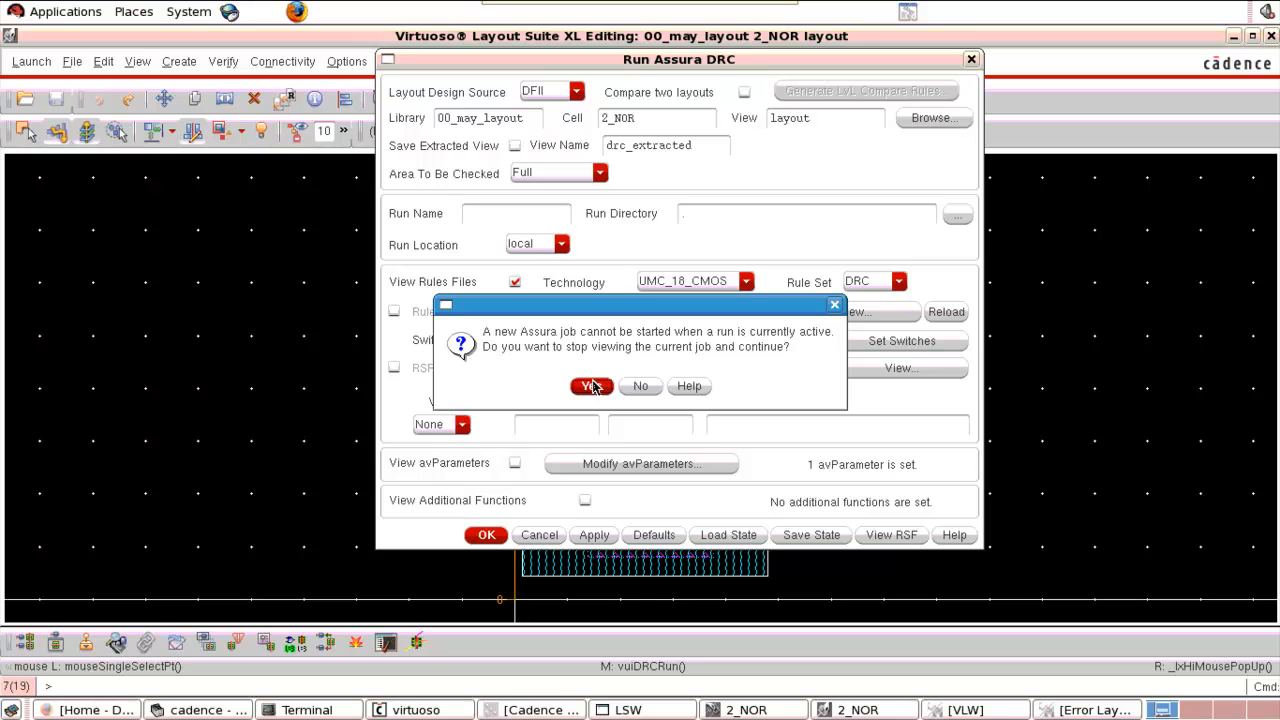
{"action": "left_click", "coordinate": [592, 386]}
{"action": "key", "text": "Return"}
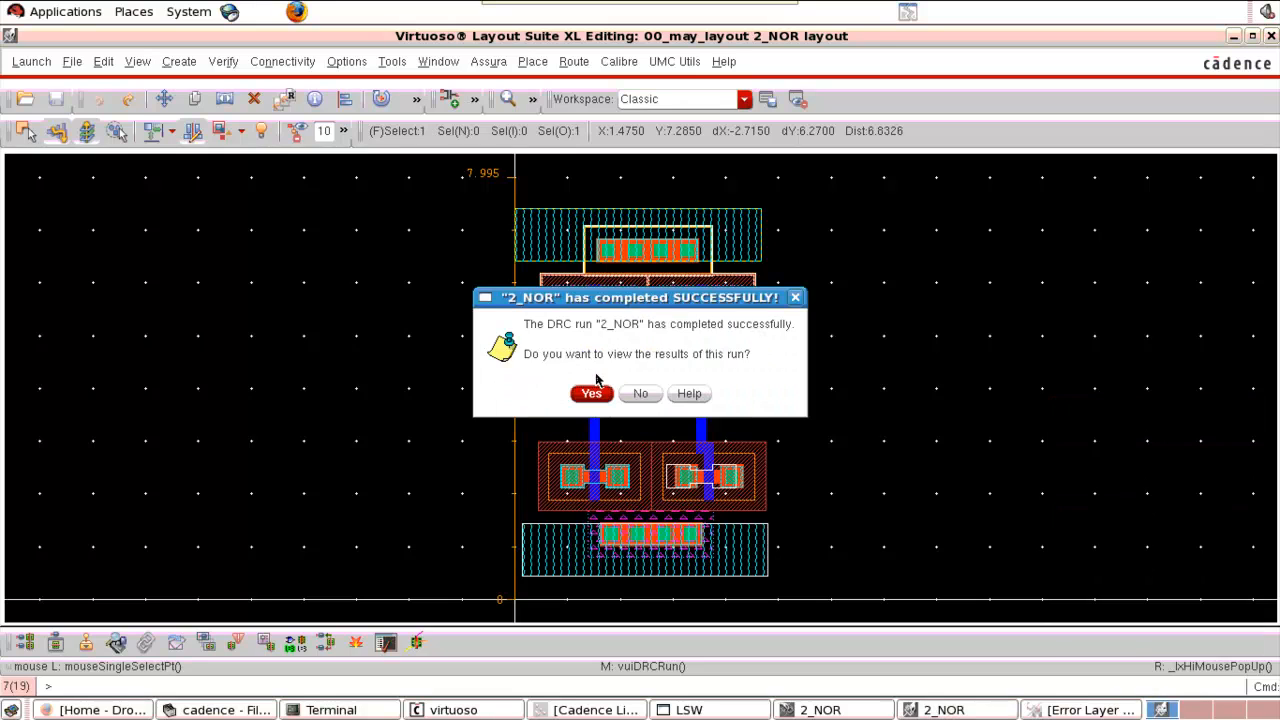
{"action": "left_click", "coordinate": [592, 394]}
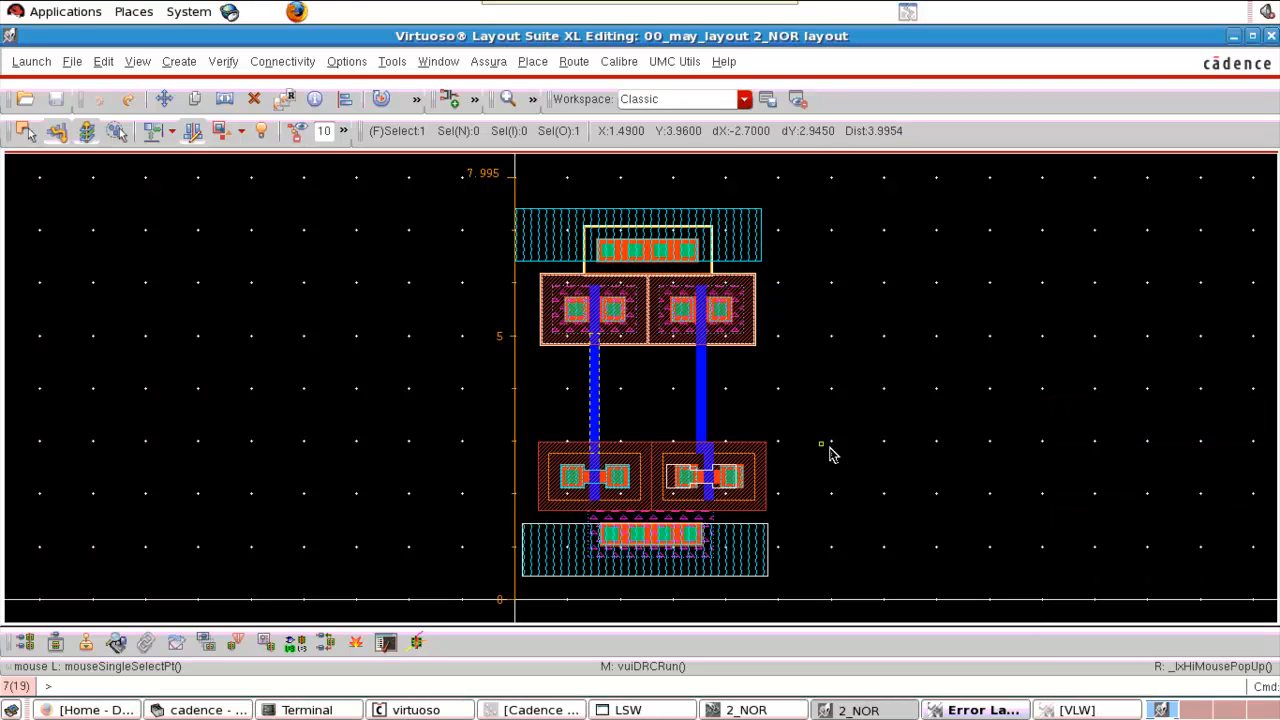
{"action": "left_click", "coordinate": [983, 710]}
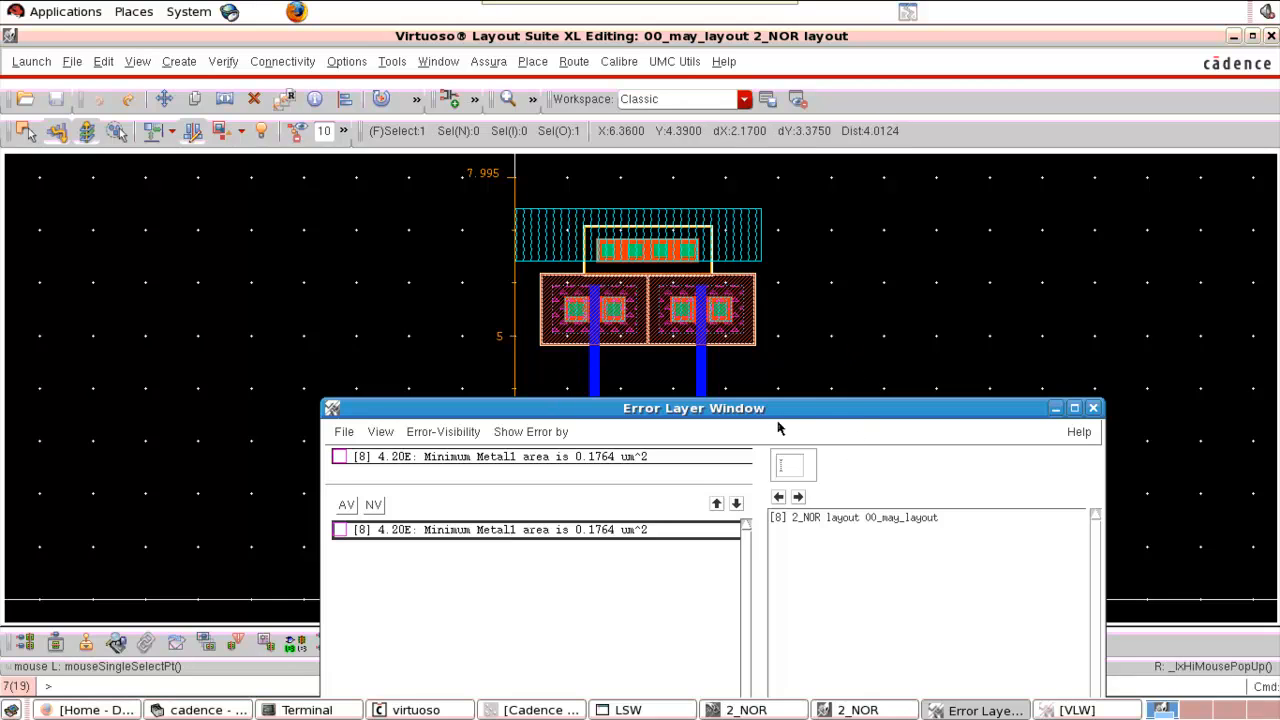
{"action": "left_click", "coordinate": [827, 345]}
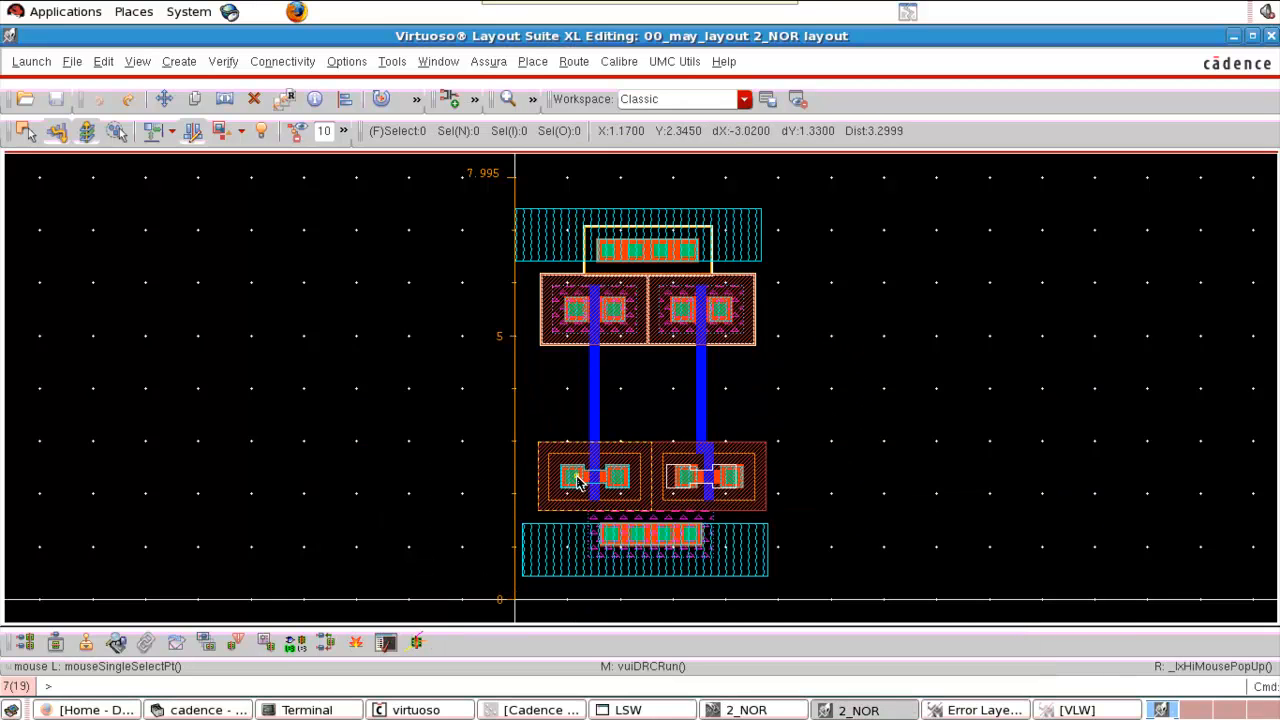
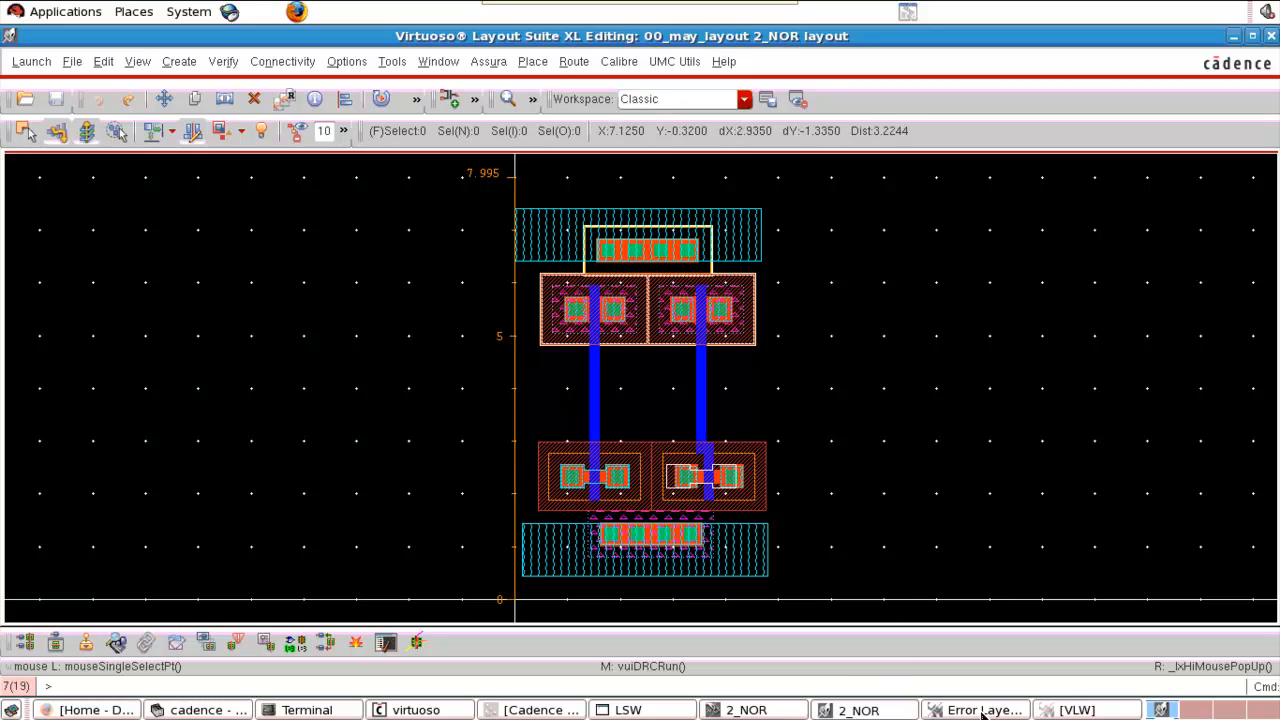
Check the 2_NOR schematic for the NMOS terminals tied to gnd and locate the left NMOS's outer terminal in the layout.
{"action": "left_click", "coordinate": [748, 710]}
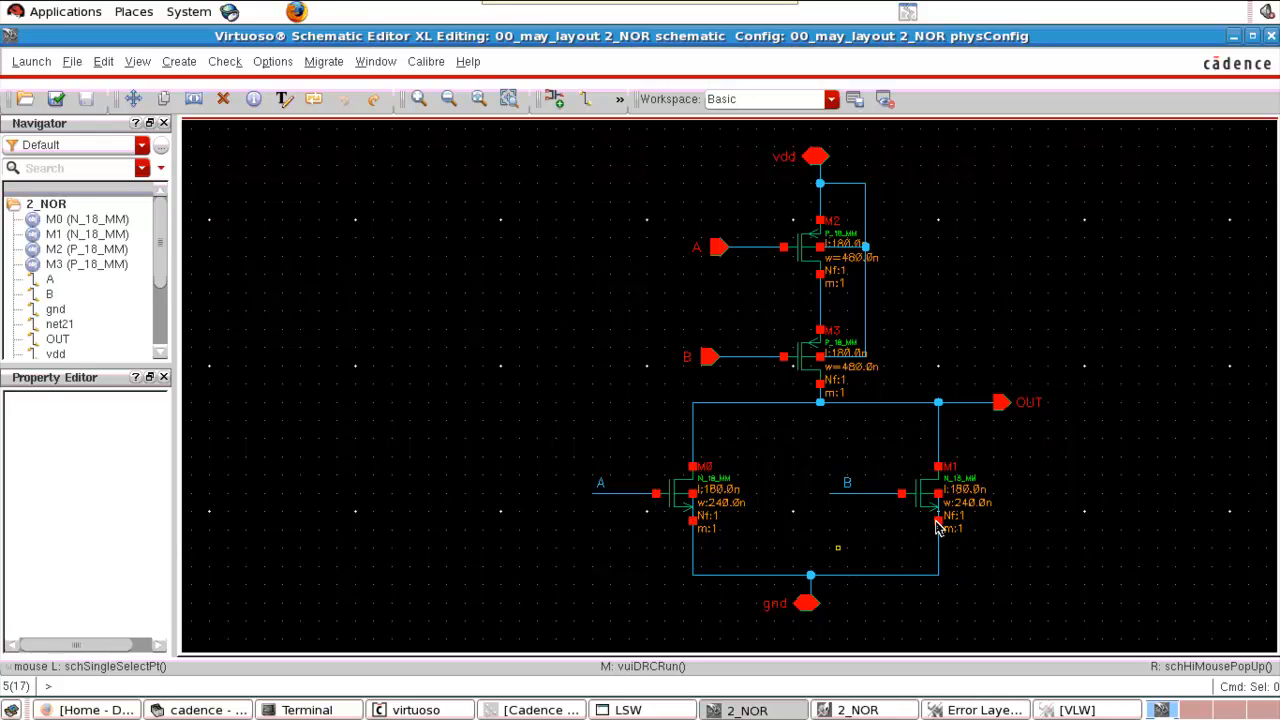
{"action": "left_click", "coordinate": [866, 710]}
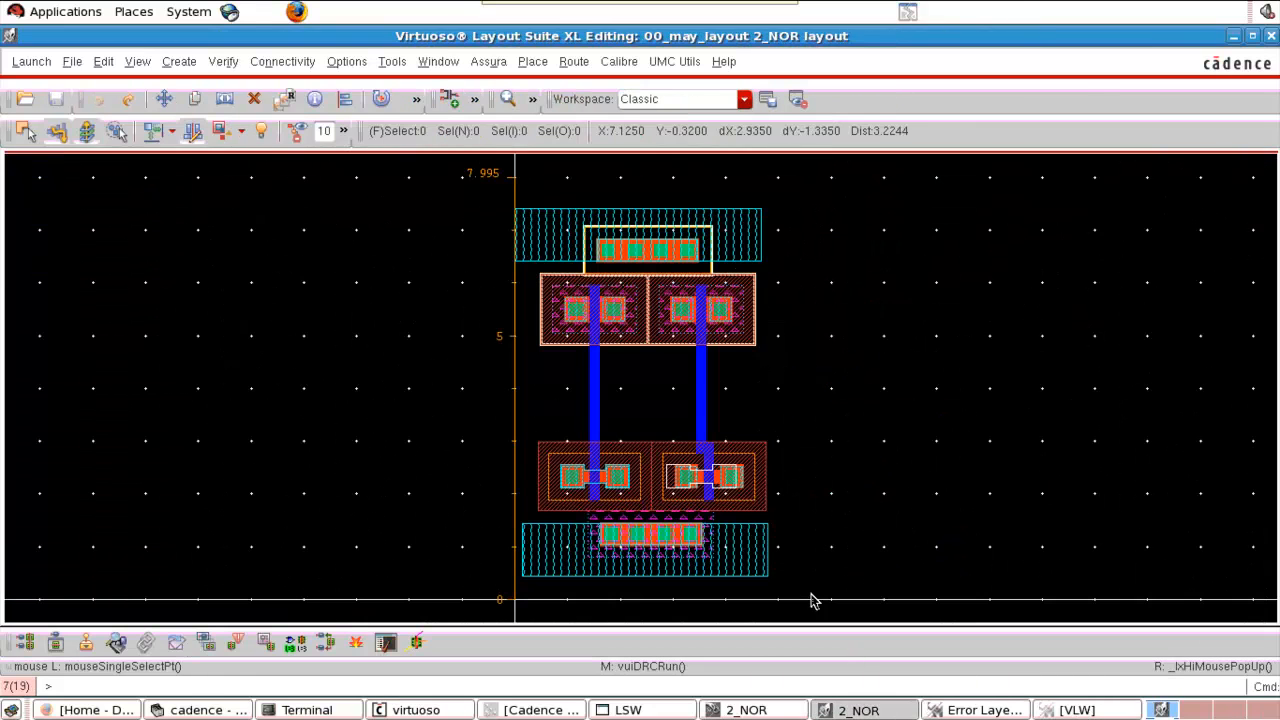
{"action": "right_click_drag", "start_coordinate": [478, 421], "coordinate": [805, 587]}
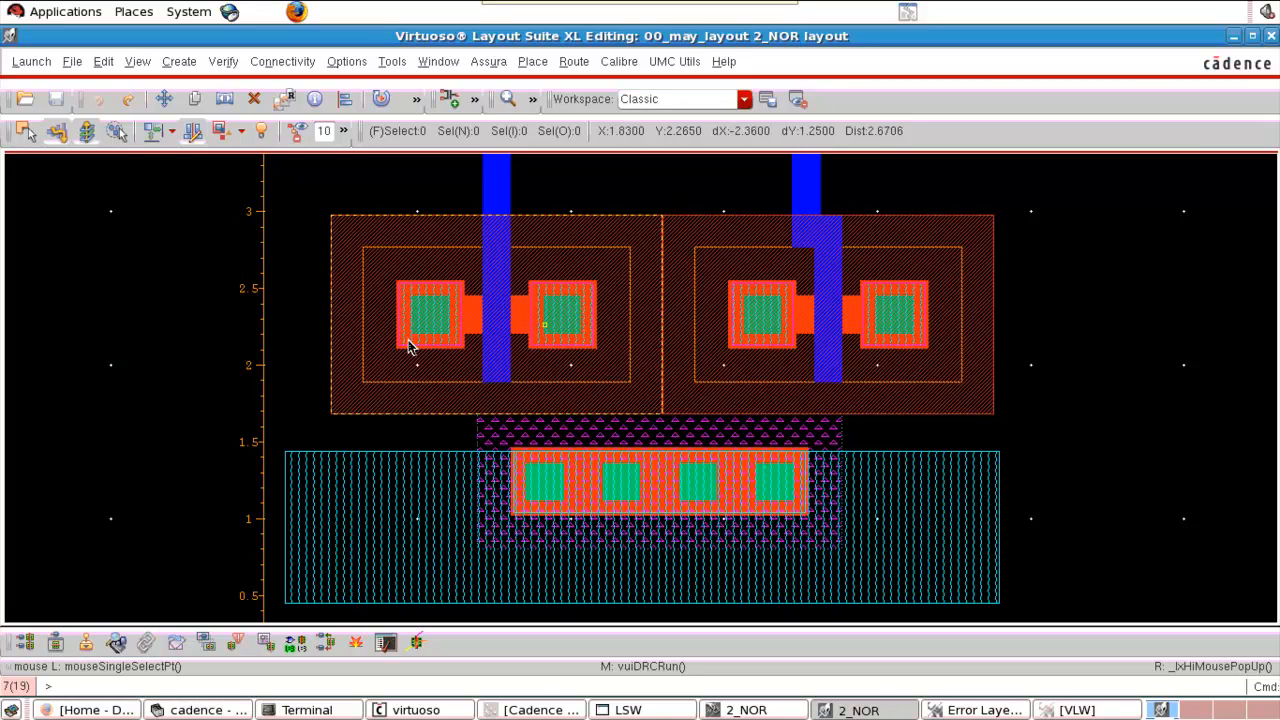
{"action": "right_click_drag", "start_coordinate": [325, 314], "coordinate": [532, 386]}
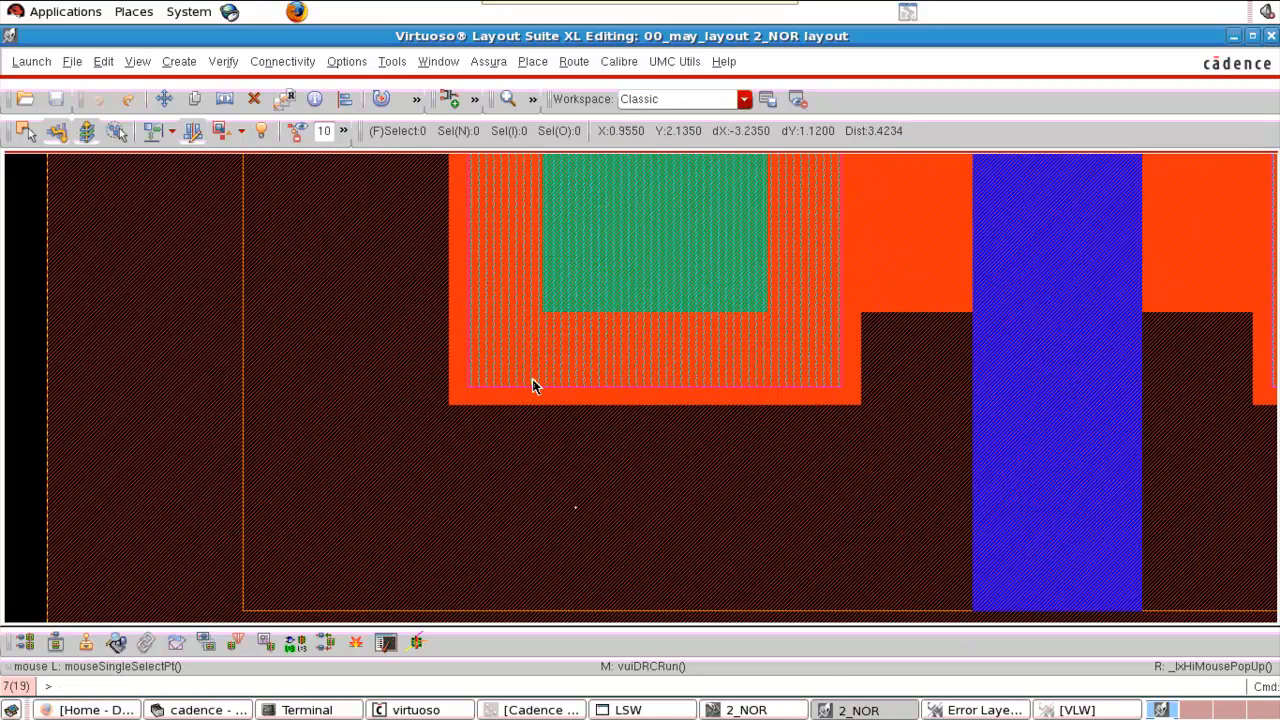
{"action": "key", "text": "r"}
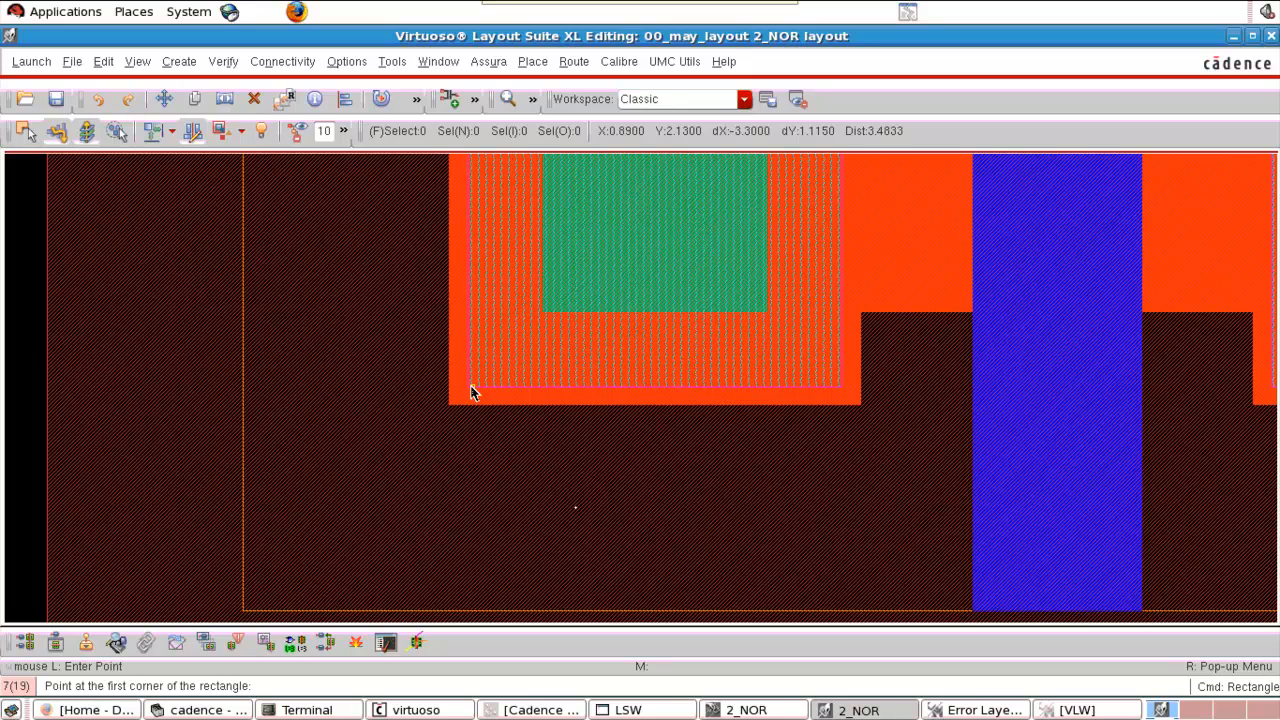
{"action": "left_click", "coordinate": [469, 389]}
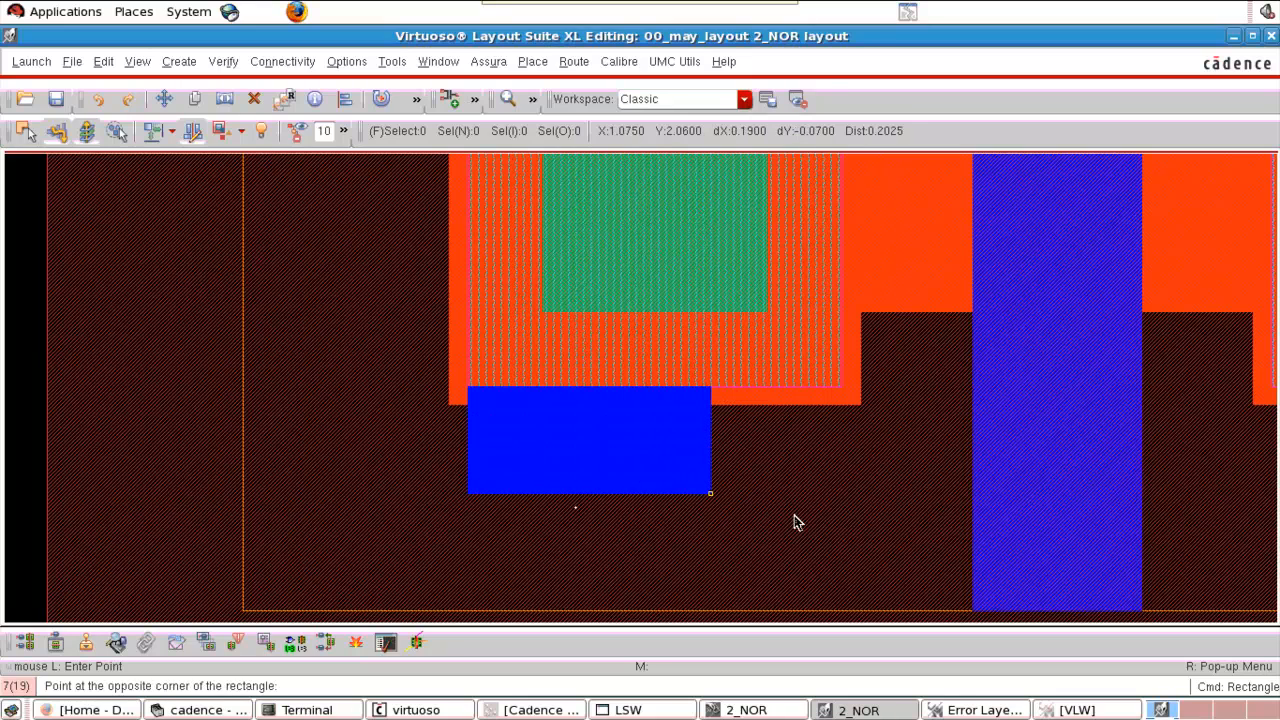
{"action": "key", "text": "Escape"}
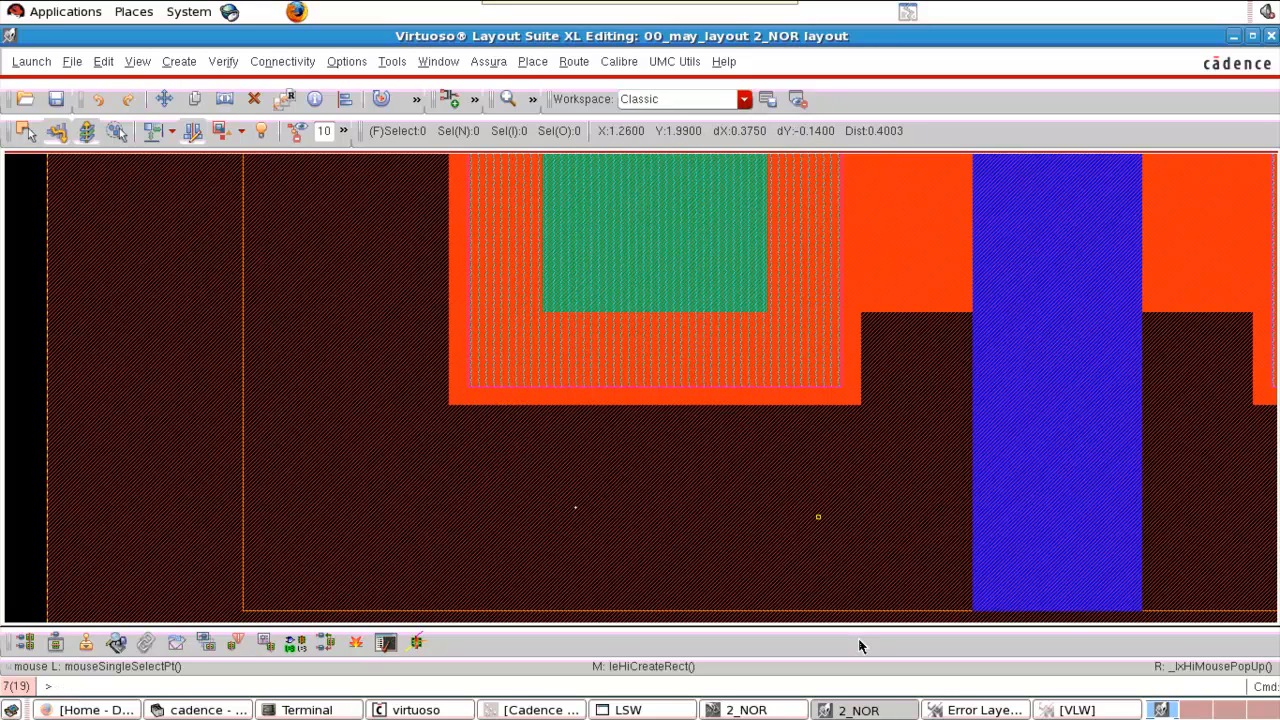
{"action": "left_click", "coordinate": [783, 712]}
{"action": "left_click", "coordinate": [857, 710]}
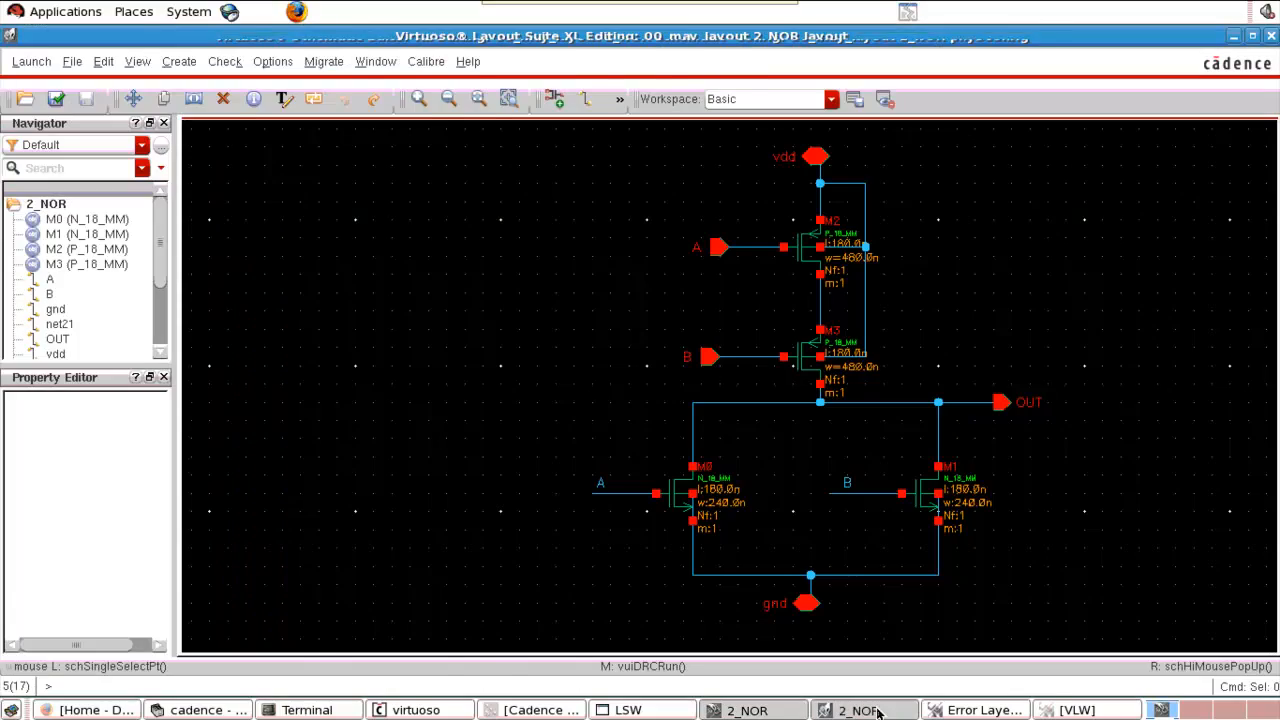
Draw an ME1 rectangle about 0.4 wide and 0.69 high connecting the left NMOS's outer terminal to the lower metal rail.
{"action": "left_click", "coordinate": [630, 710]}
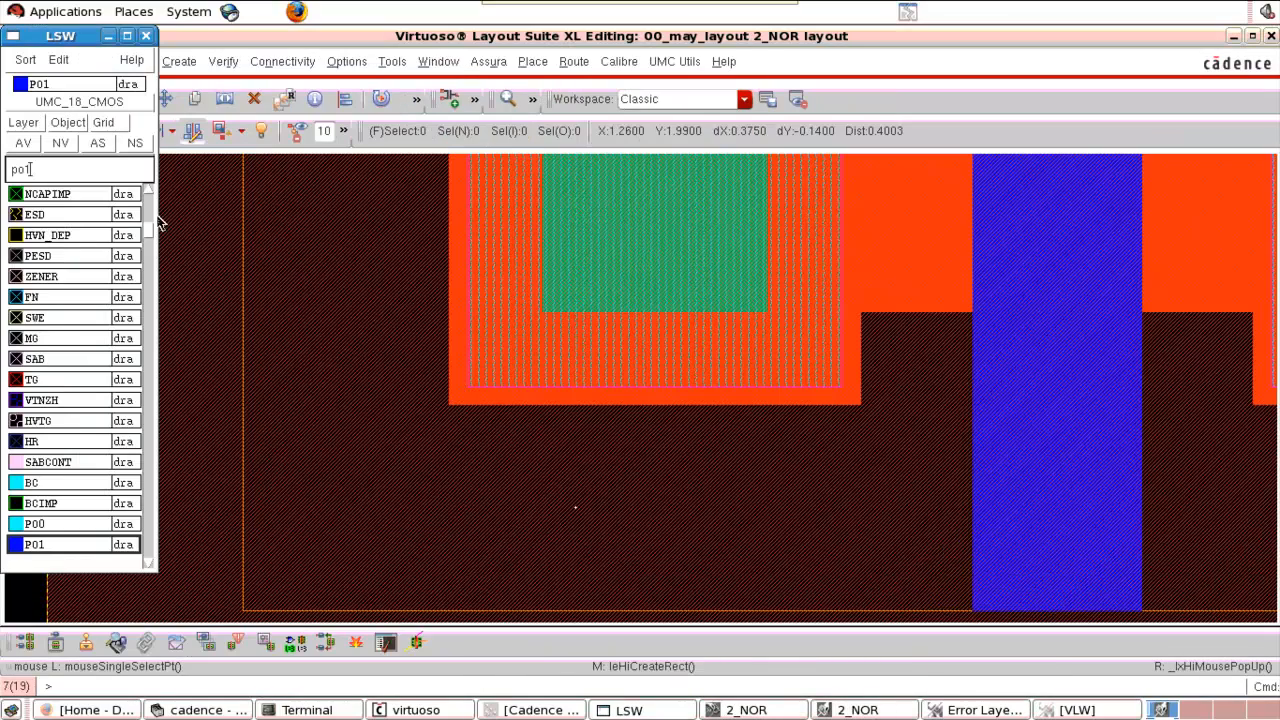
{"action": "key", "text": "BackSpace"}
{"action": "key", "text": "BackSpace"}
{"action": "key", "text": "BackSpace"}
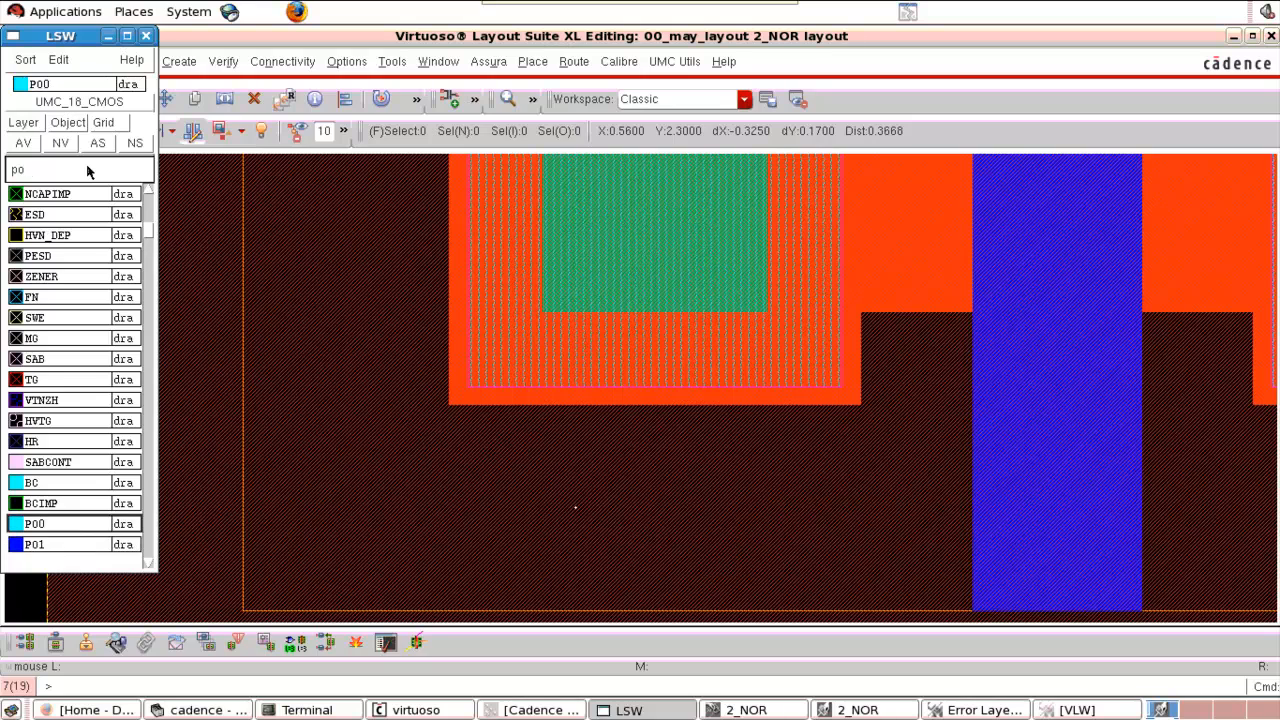
{"action": "type", "text": "me"}
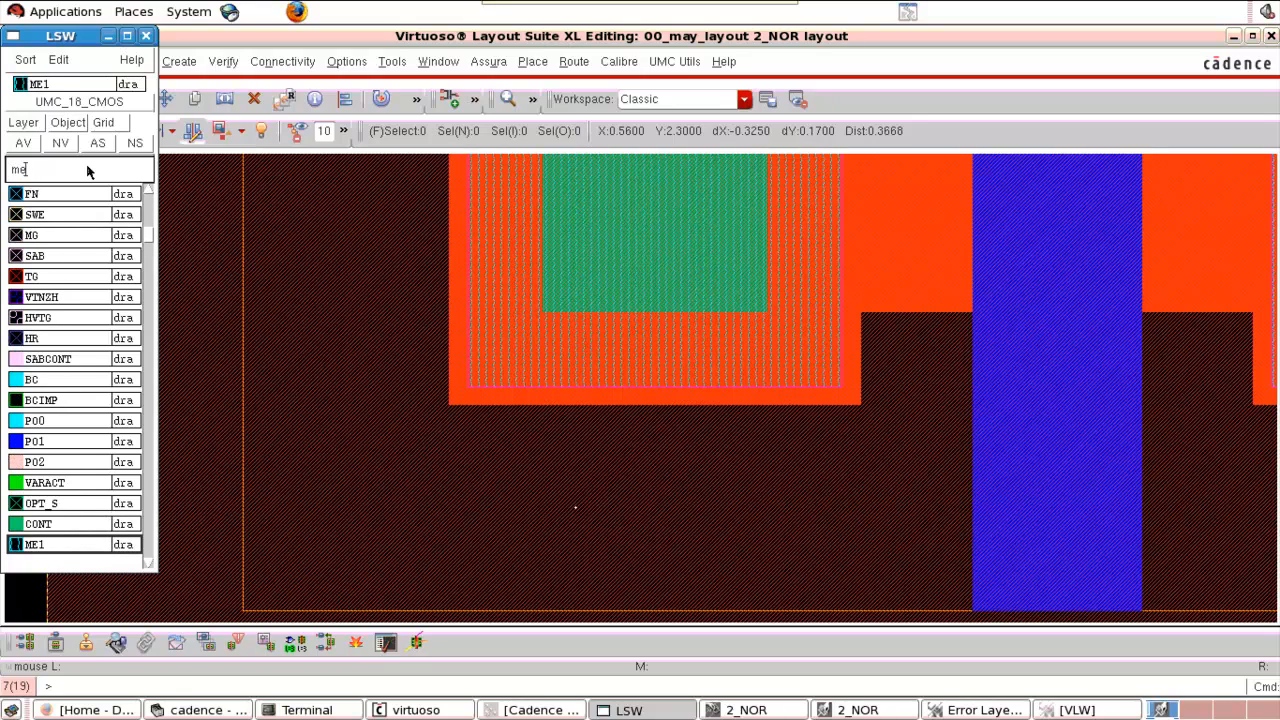
{"action": "left_click", "coordinate": [434, 437]}
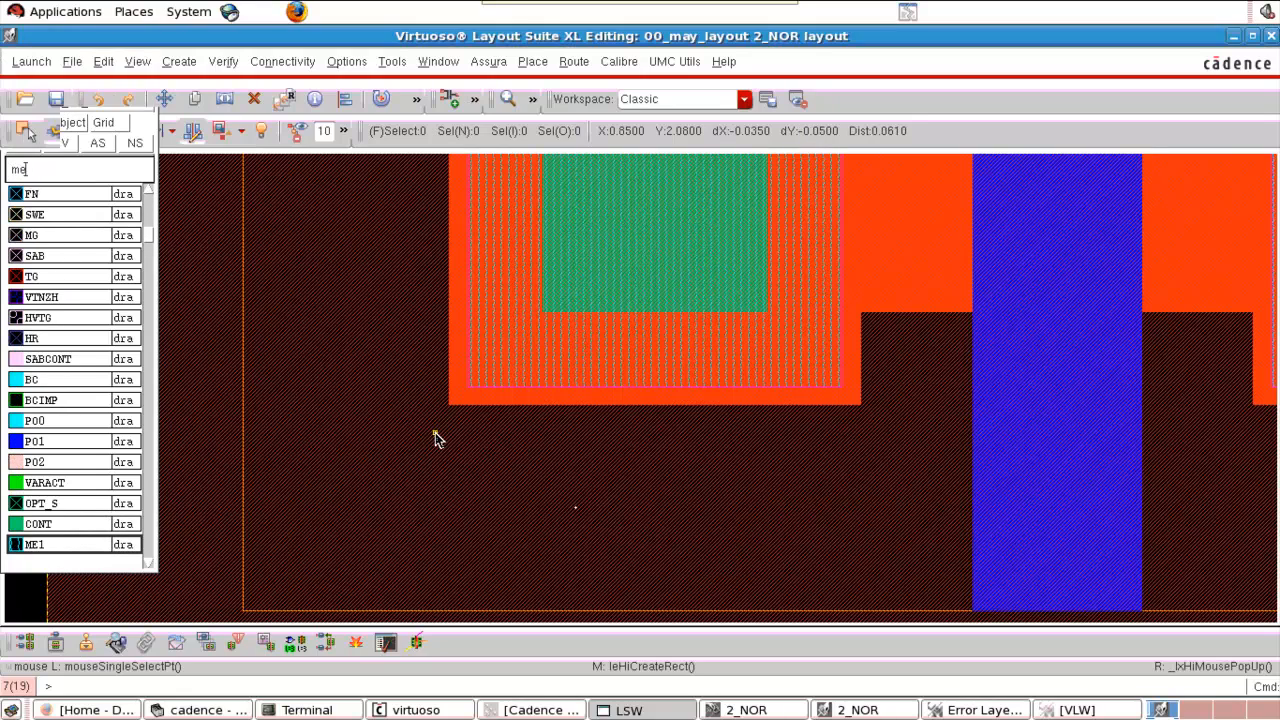
{"action": "key", "text": "r"}
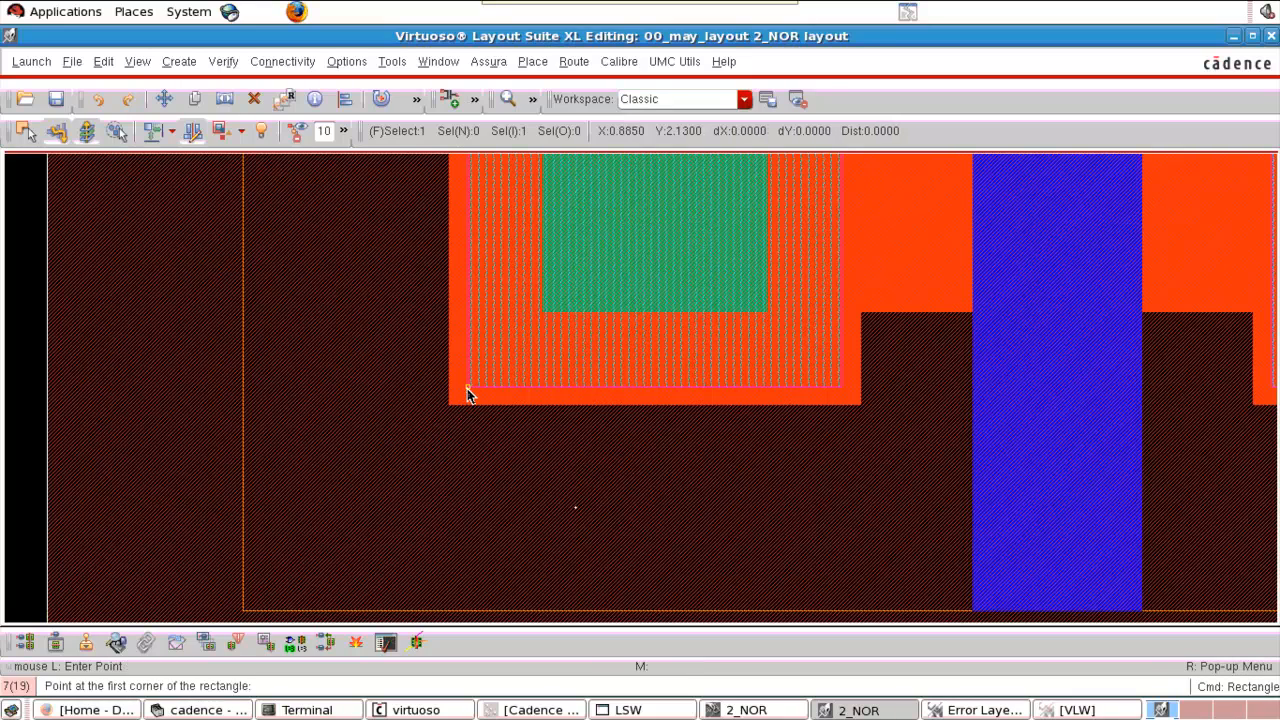
{"action": "left_click", "coordinate": [468, 387]}
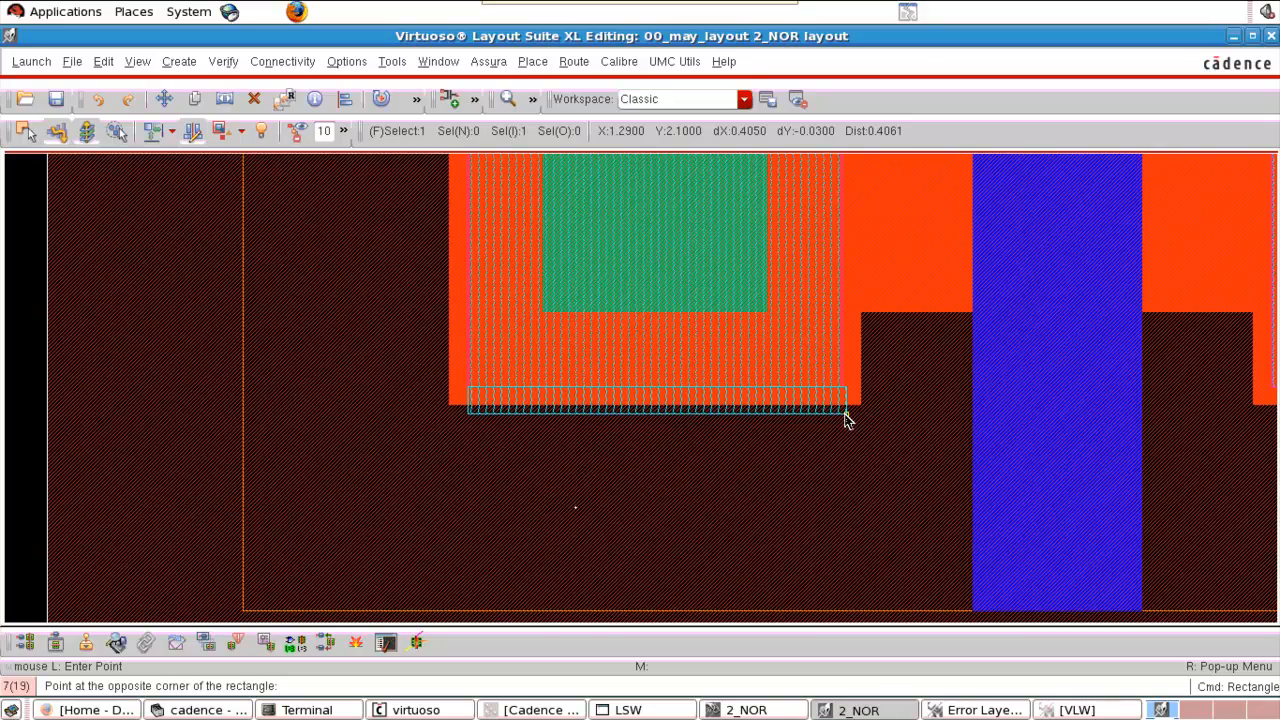
{"action": "scroll", "coordinate": [843, 413], "scroll_direction": "down", "scroll_amount": 6}
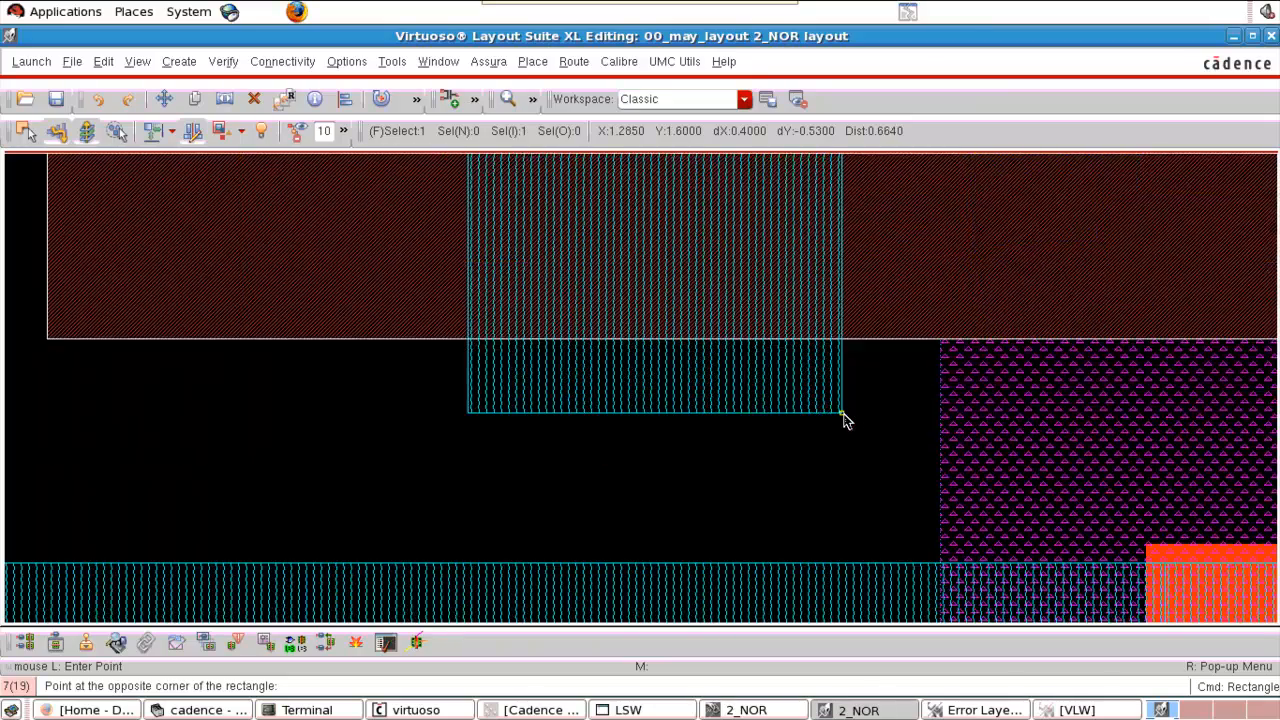
{"action": "scroll", "coordinate": [843, 413], "scroll_direction": "up", "scroll_amount": 1}
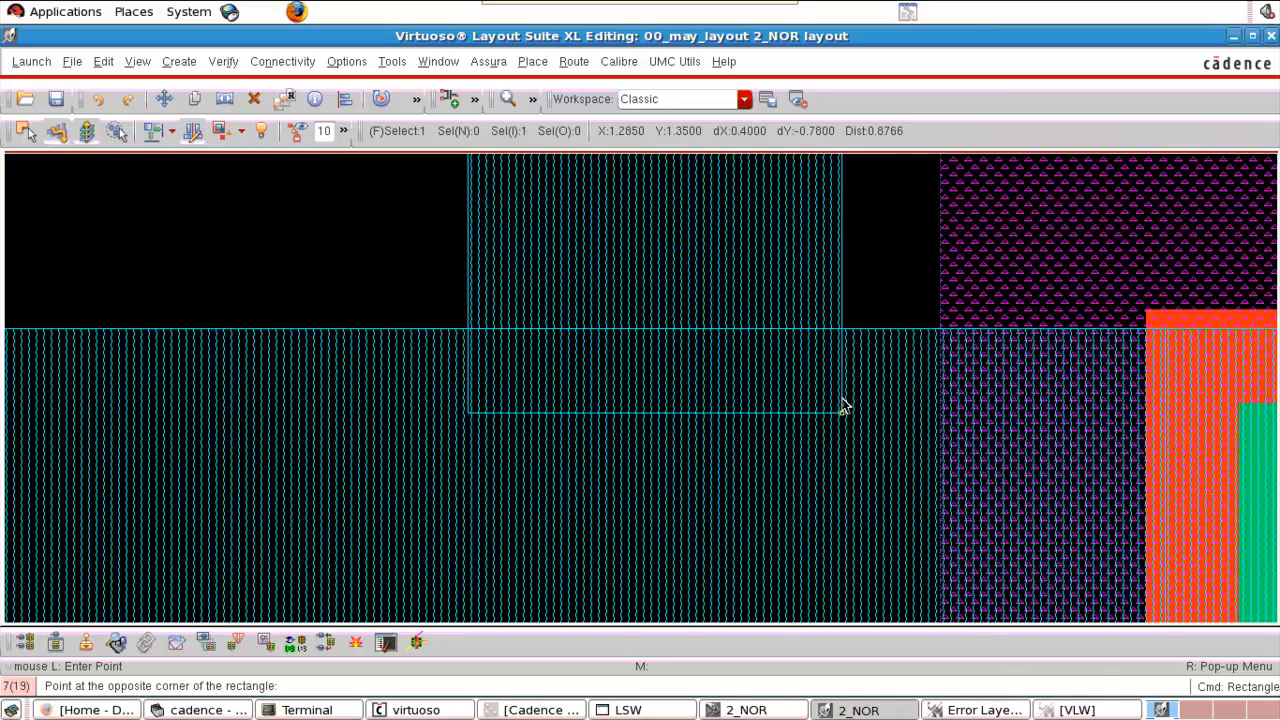
{"action": "left_click", "coordinate": [843, 336]}
{"action": "scroll", "coordinate": [843, 336], "scroll_direction": "up", "scroll_amount": 5}
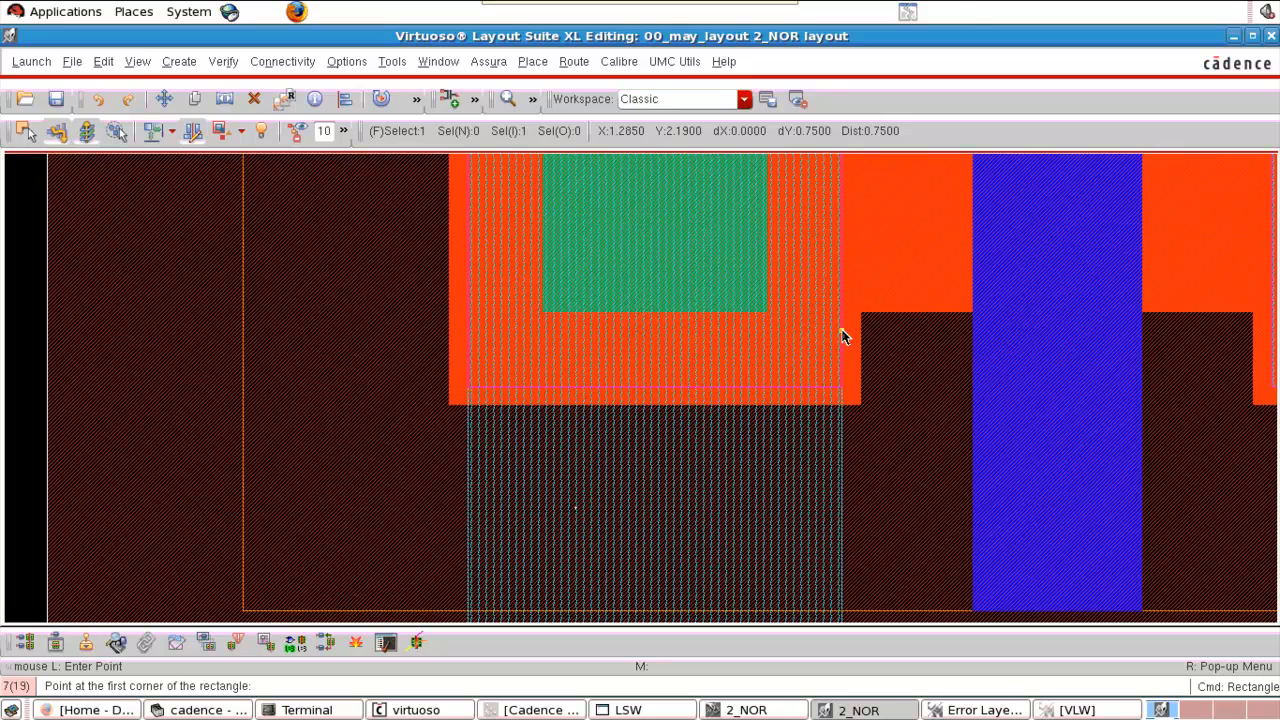
{"action": "key", "text": "f"}
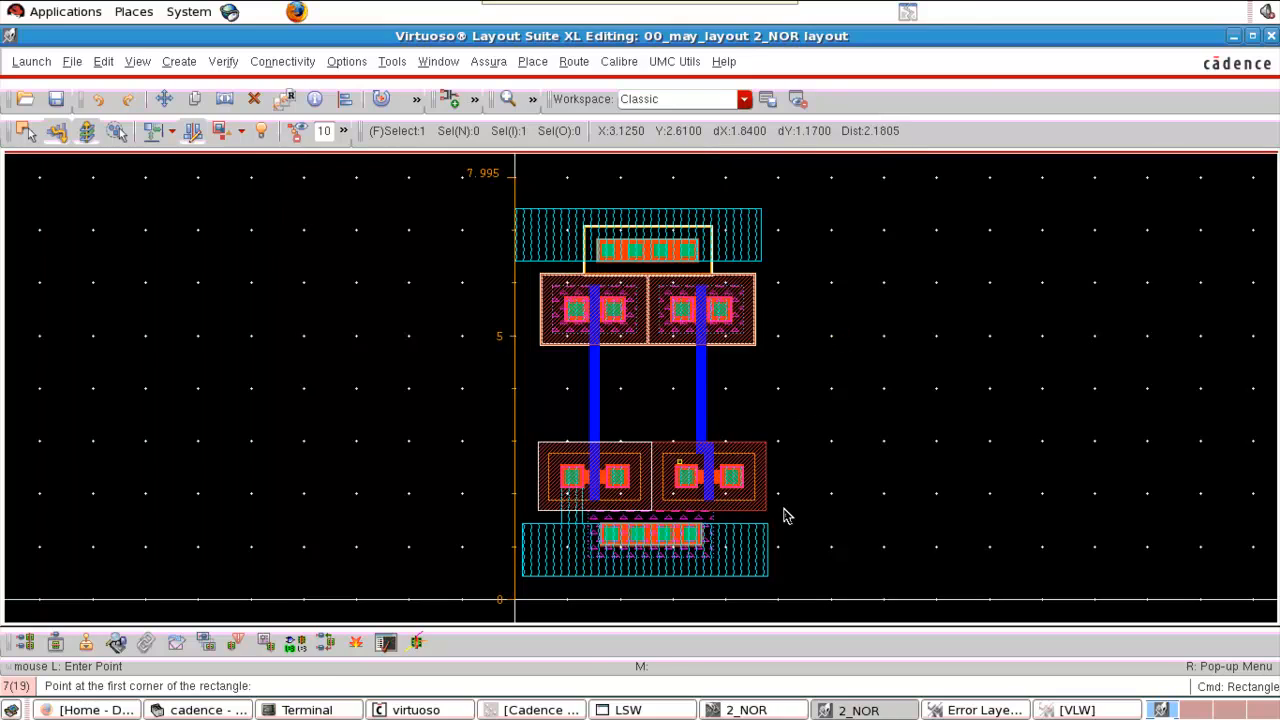
Draw an ME1 rectangle about 0.4 wide and 0.69 high connecting the right NMOS's outer terminal to the lower metal rail.
{"action": "right_click_drag", "start_coordinate": [680, 462], "coordinate": [798, 545]}
{"action": "key", "text": "Escape"}
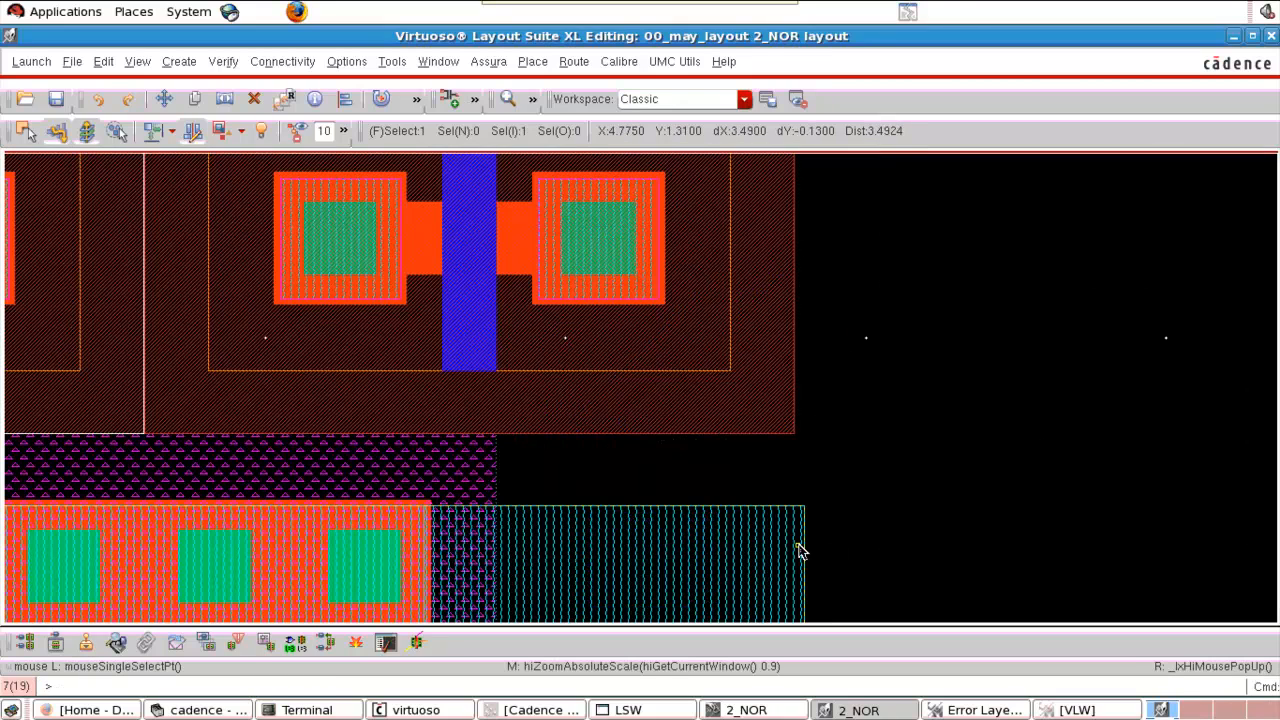
{"action": "key", "text": "r"}
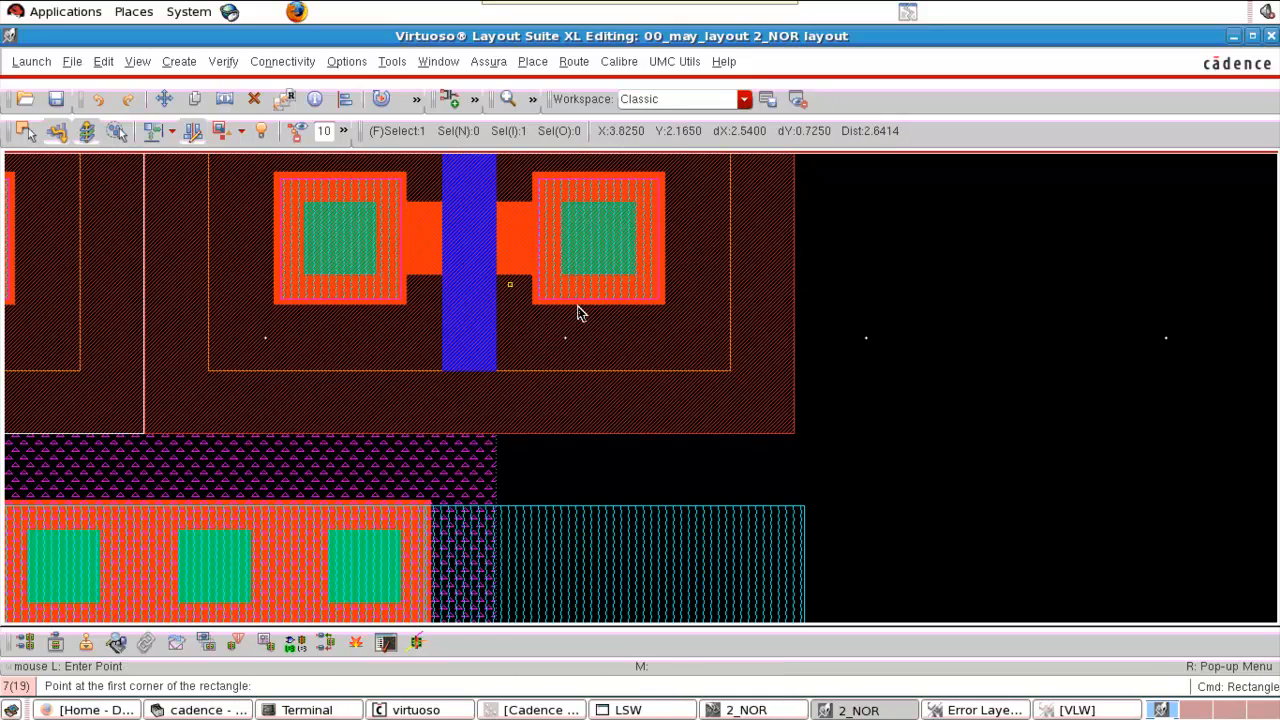
{"action": "right_click_drag", "start_coordinate": [514, 286], "coordinate": [696, 338]}
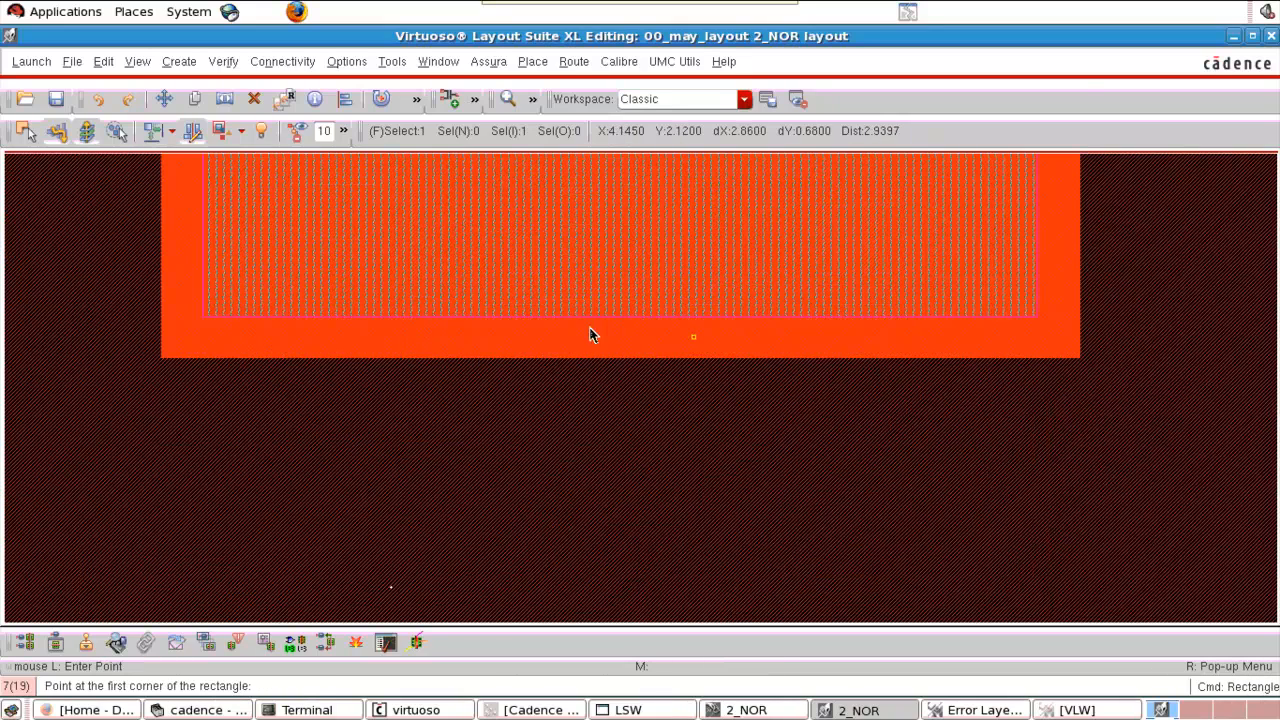
{"action": "left_click", "coordinate": [203, 318]}
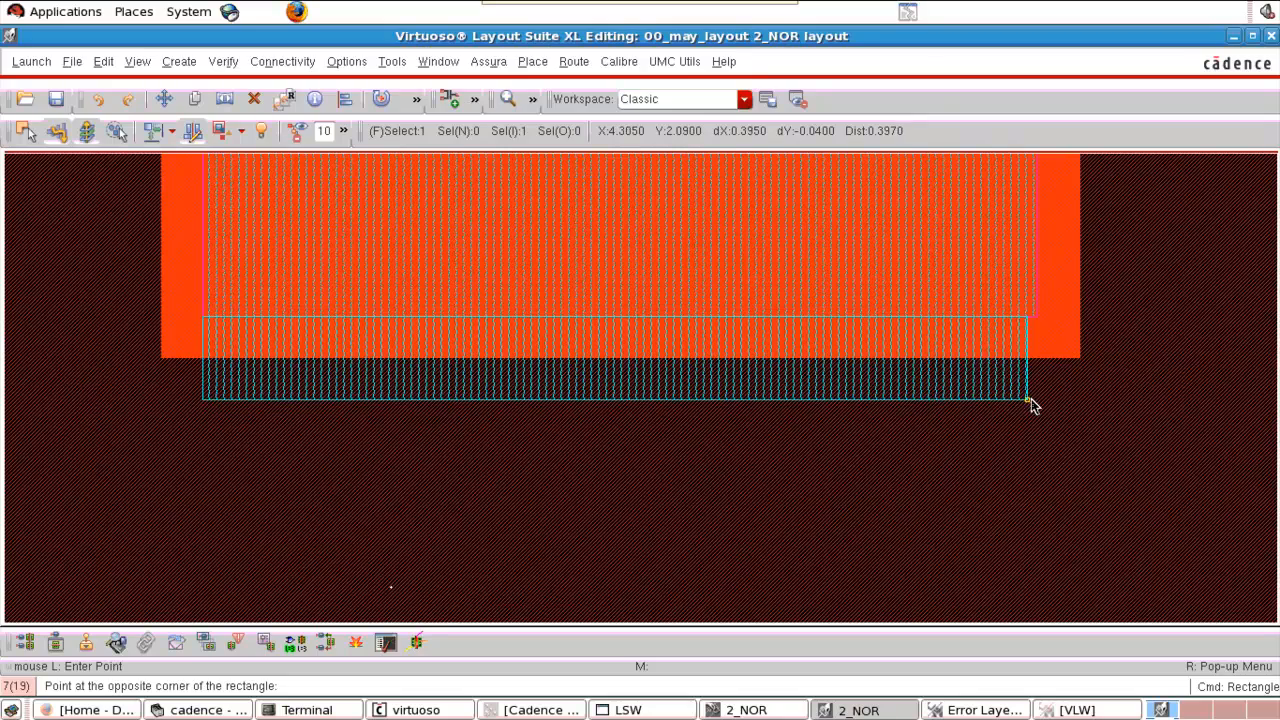
{"action": "scroll", "coordinate": [1037, 406], "scroll_direction": "down", "scroll_amount": 4}
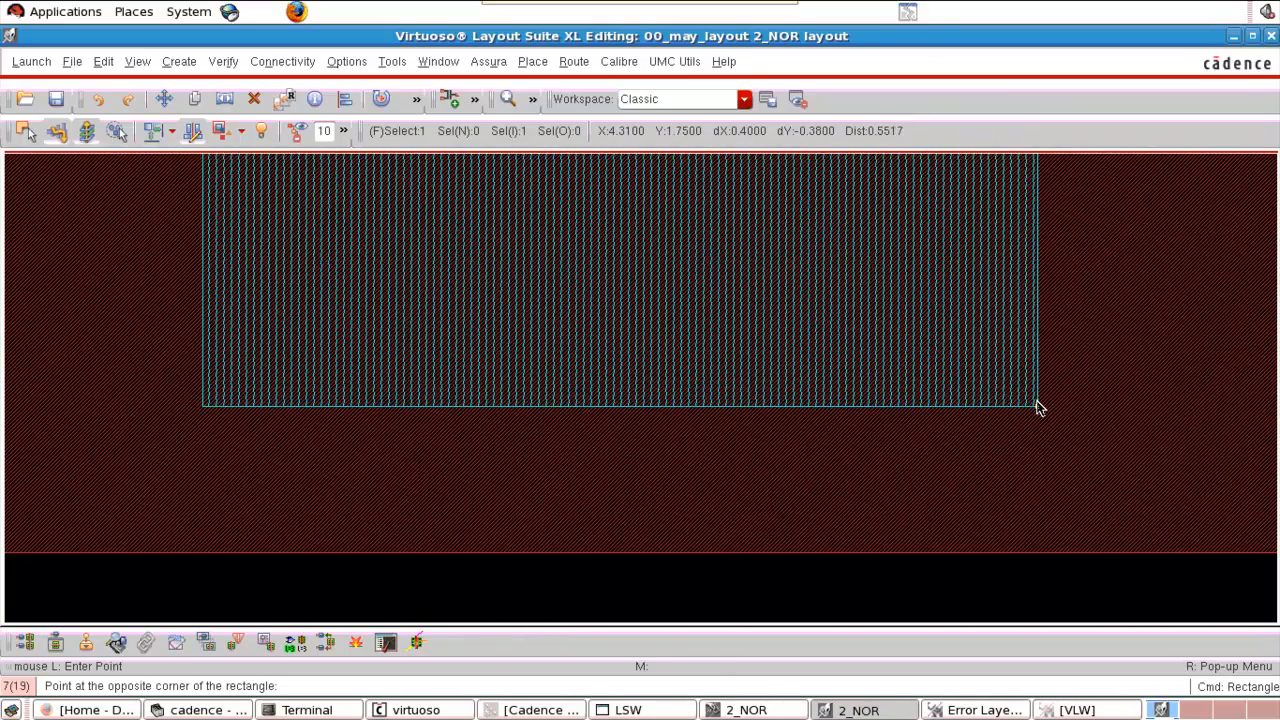
{"action": "scroll", "coordinate": [1037, 406], "scroll_direction": "down", "scroll_amount": 3}
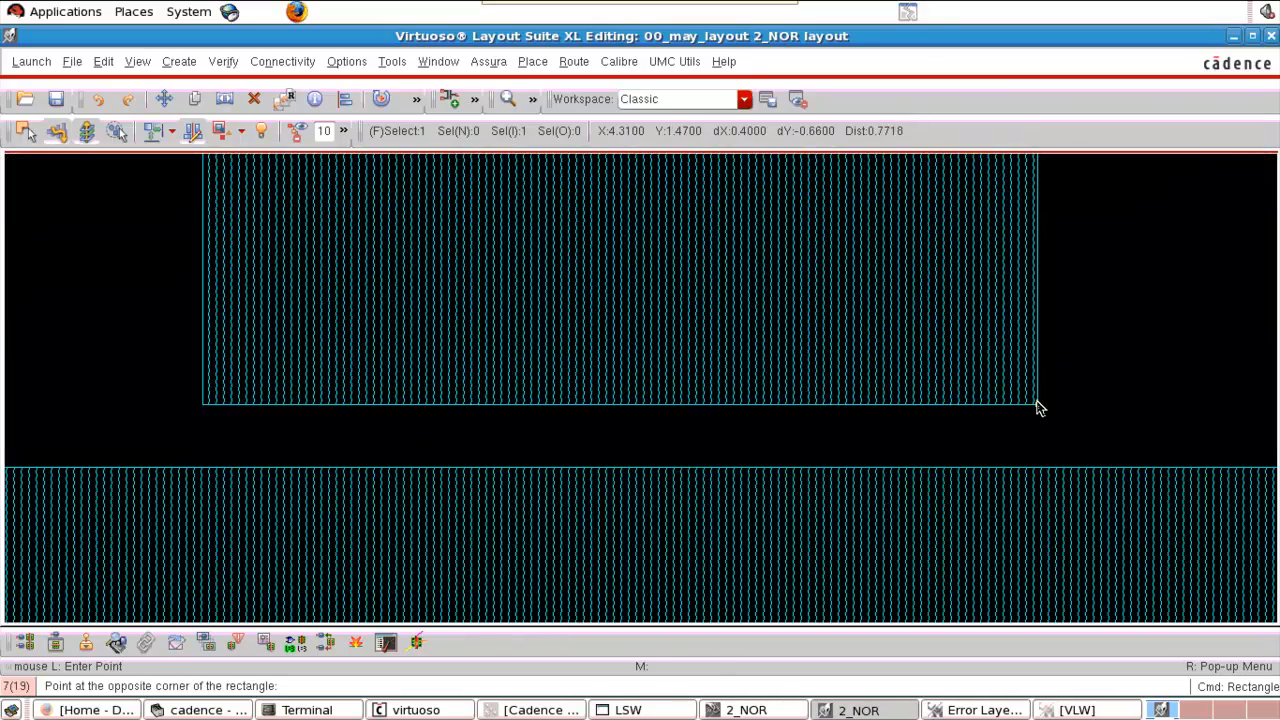
{"action": "left_click", "coordinate": [1040, 474]}
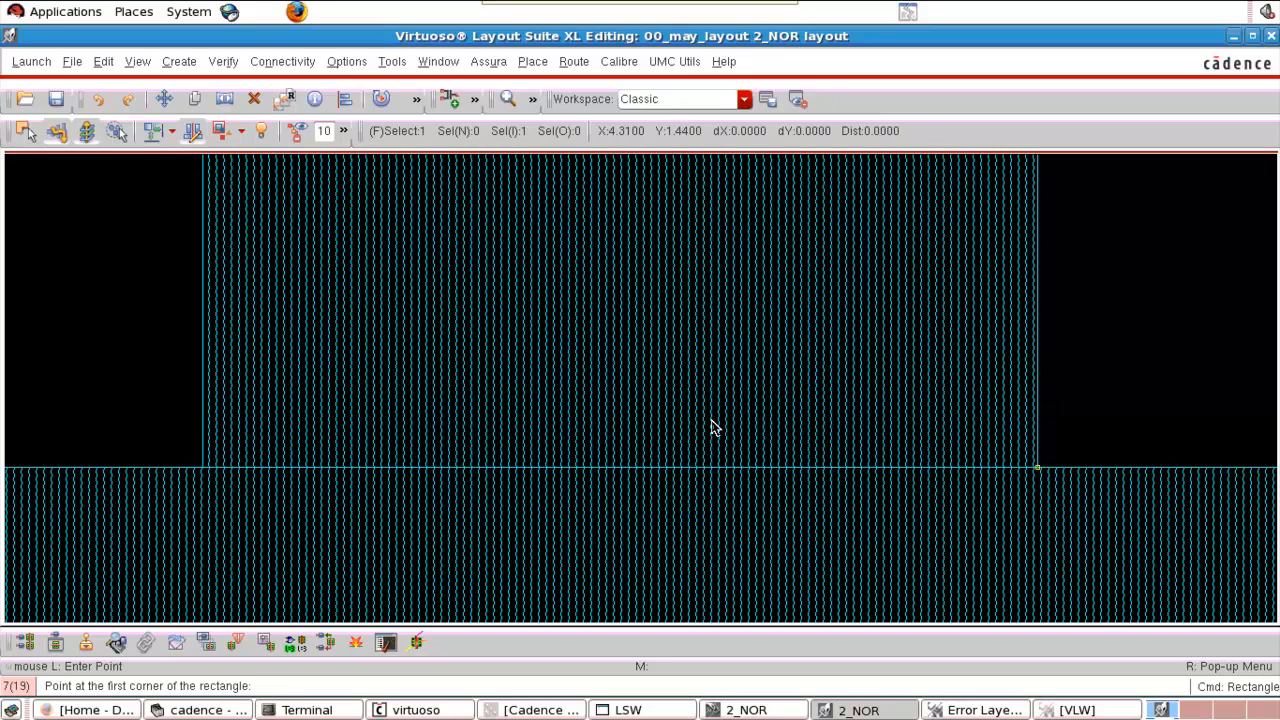
{"action": "key", "text": "f"}
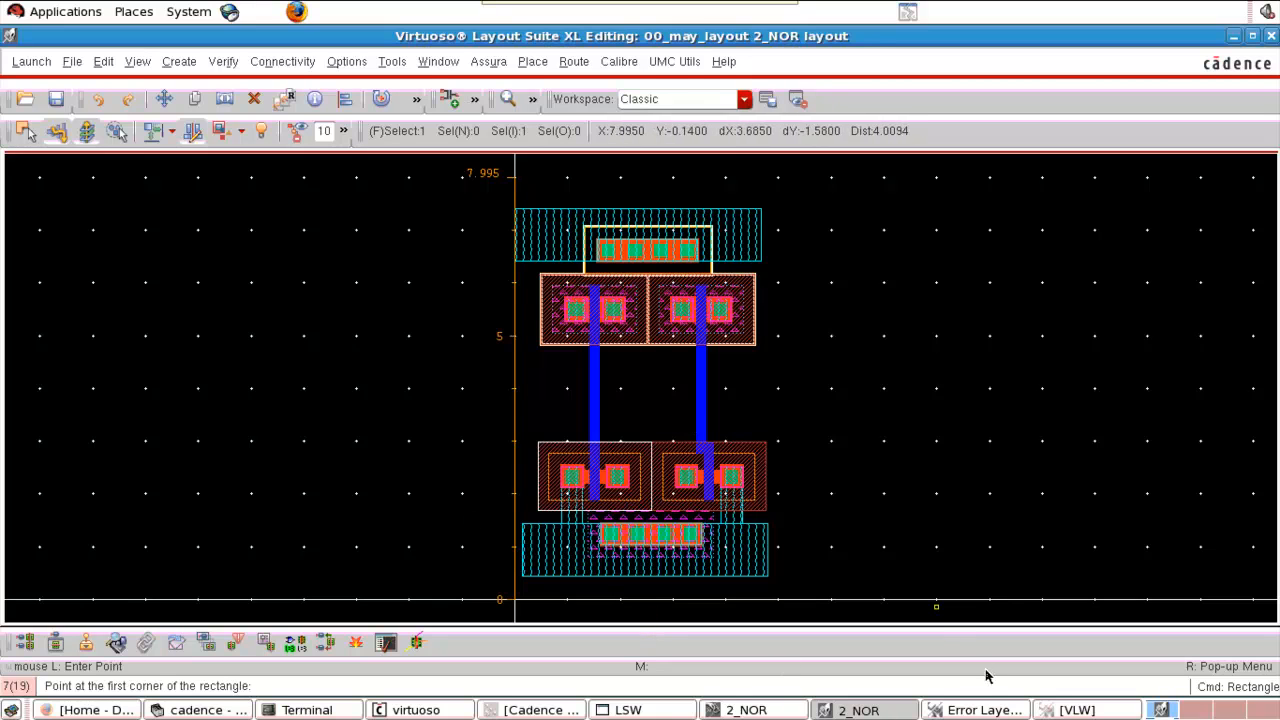
Check the schematic's output node, and draw an ME1 rectangle about 0.905 by 0.4 joining the facing inner terminals of the two NMOS devices.
{"action": "left_click", "coordinate": [777, 710]}
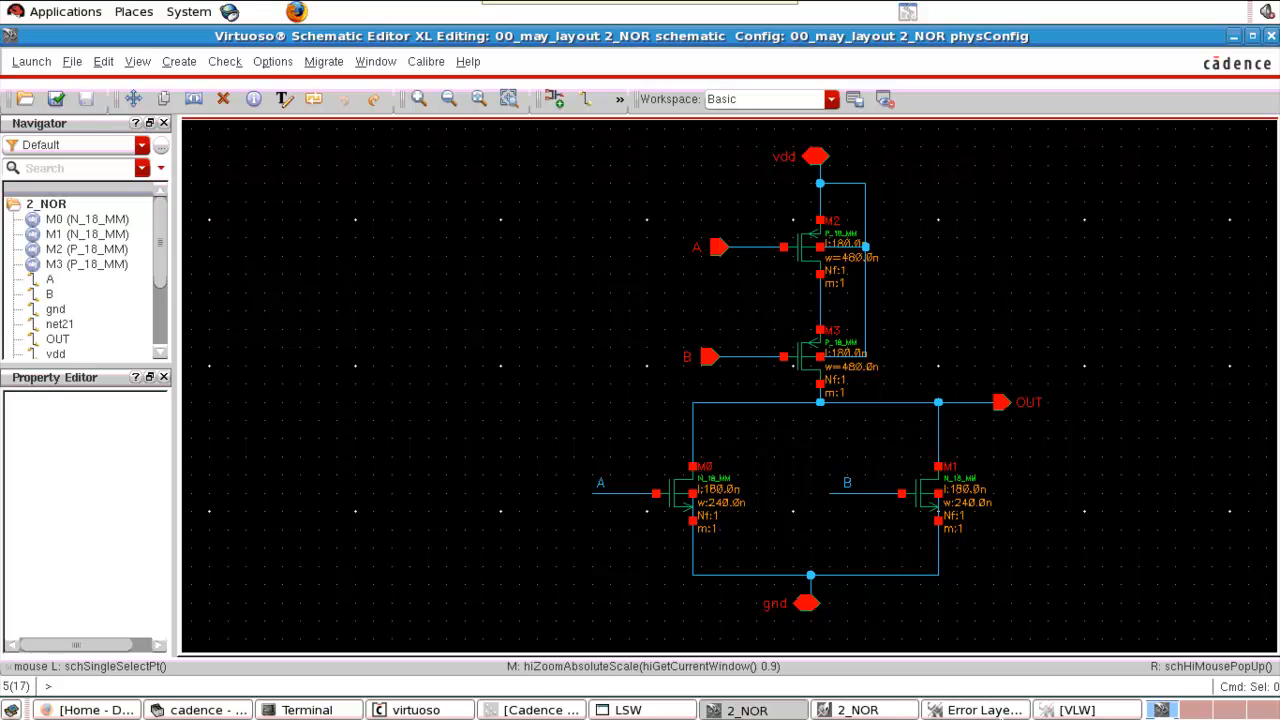
{"action": "left_click", "coordinate": [840, 712]}
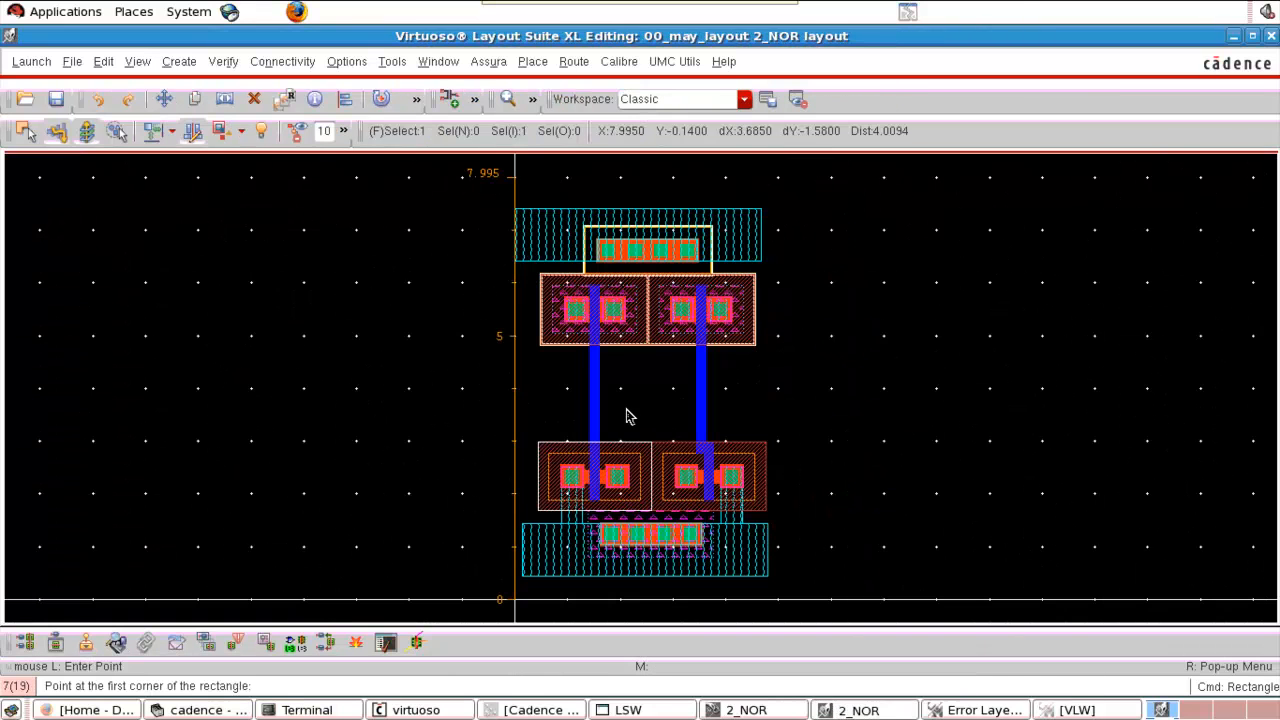
{"action": "right_click_drag", "start_coordinate": [677, 485], "coordinate": [734, 516]}
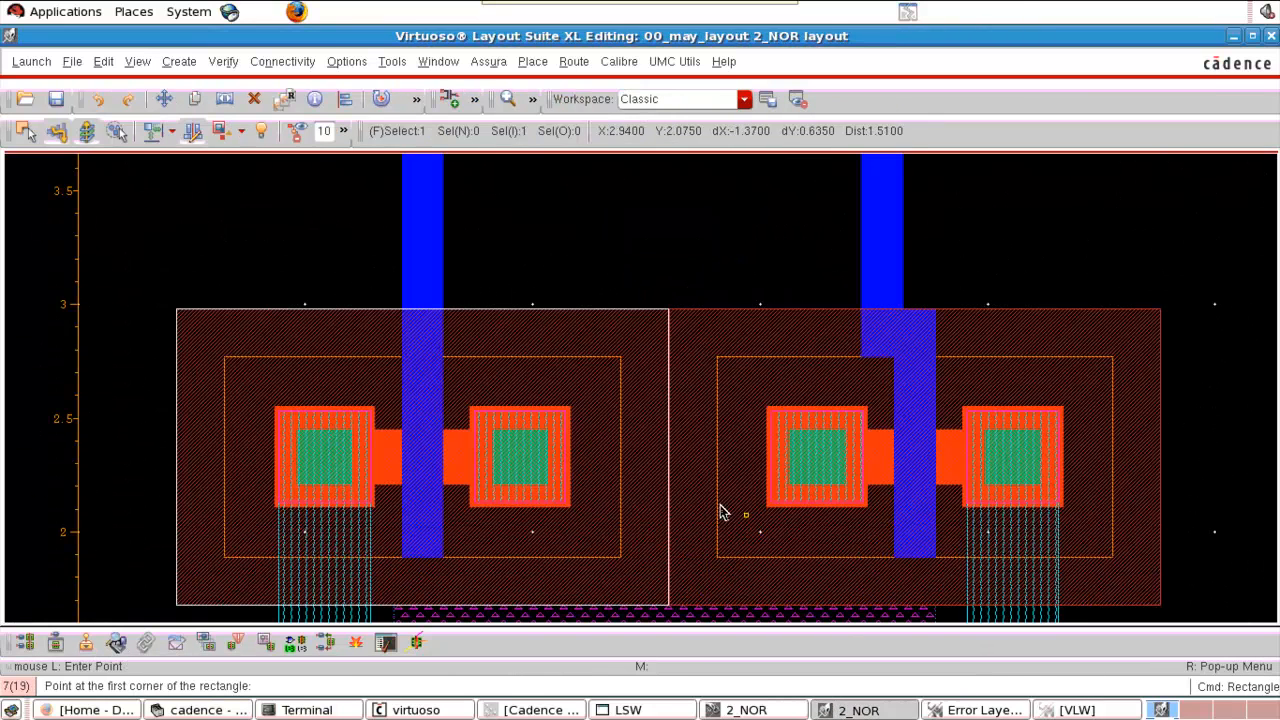
{"action": "right_click_drag", "start_coordinate": [542, 389], "coordinate": [617, 431]}
{"action": "key", "text": "r"}
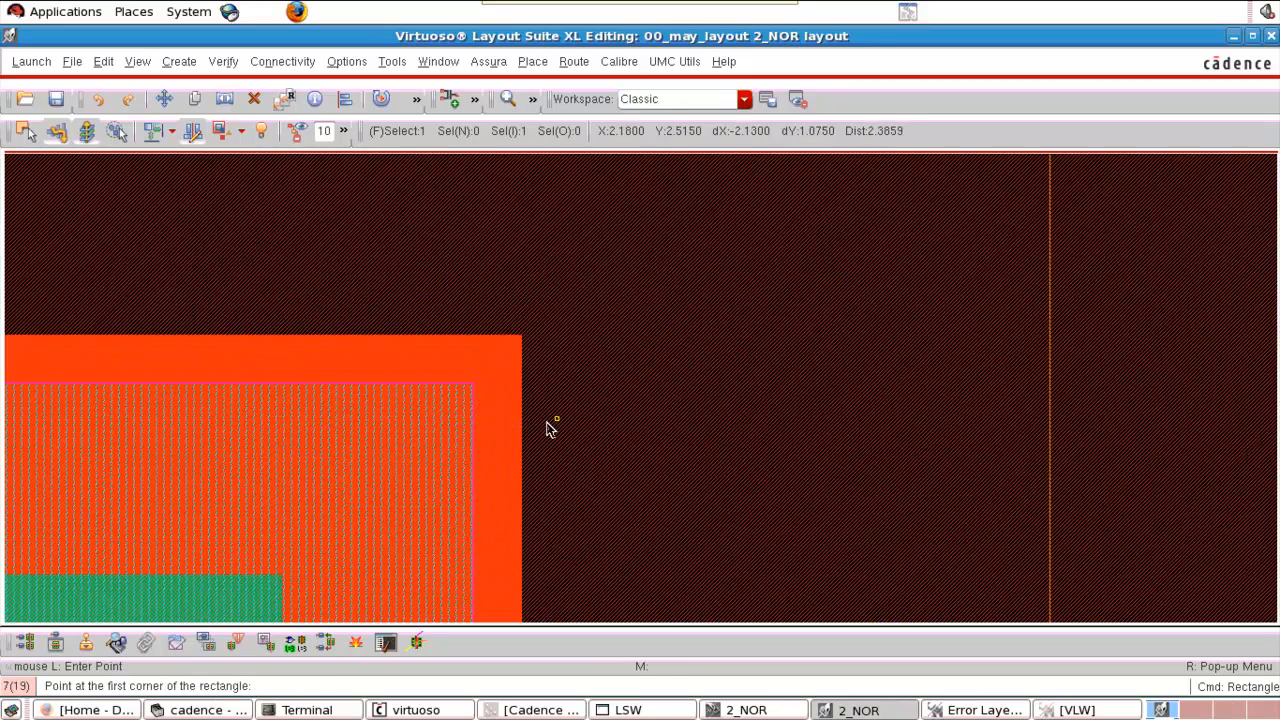
{"action": "left_click", "coordinate": [476, 384]}
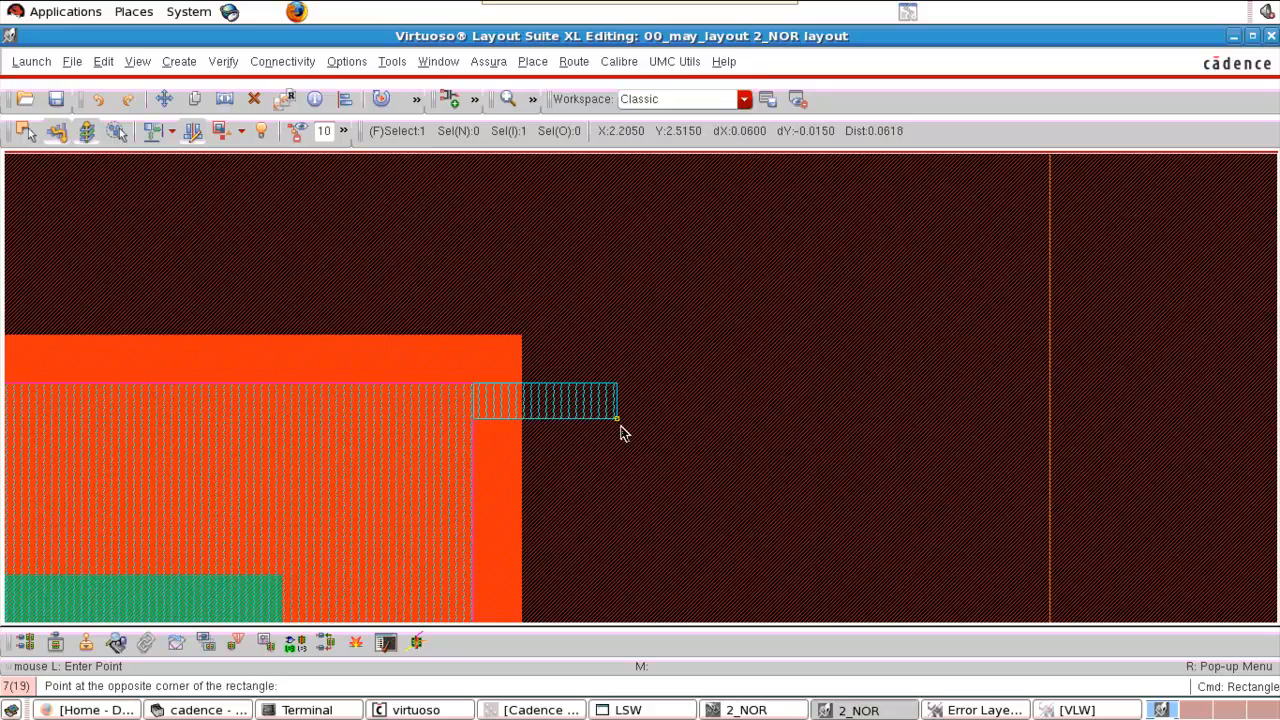
{"action": "key", "text": "f"}
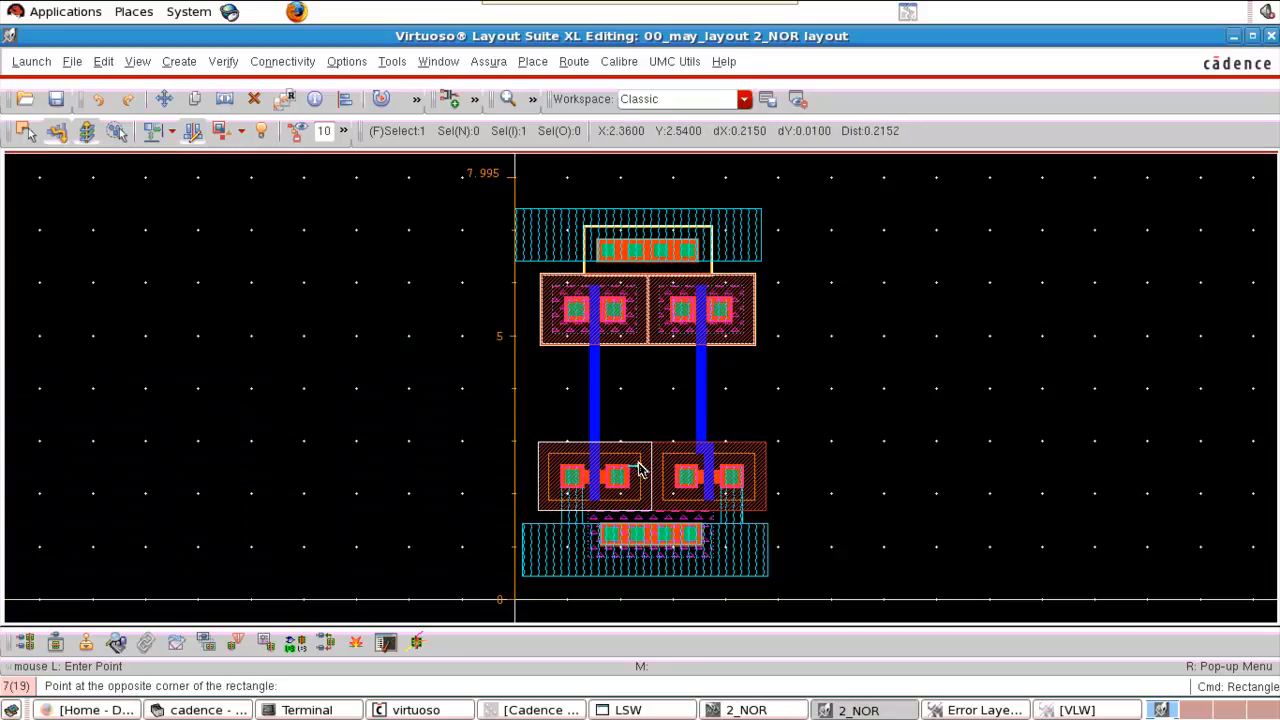
{"action": "right_click_drag", "start_coordinate": [632, 459], "coordinate": [707, 503]}
{"action": "right_click_drag", "start_coordinate": [651, 409], "coordinate": [755, 467]}
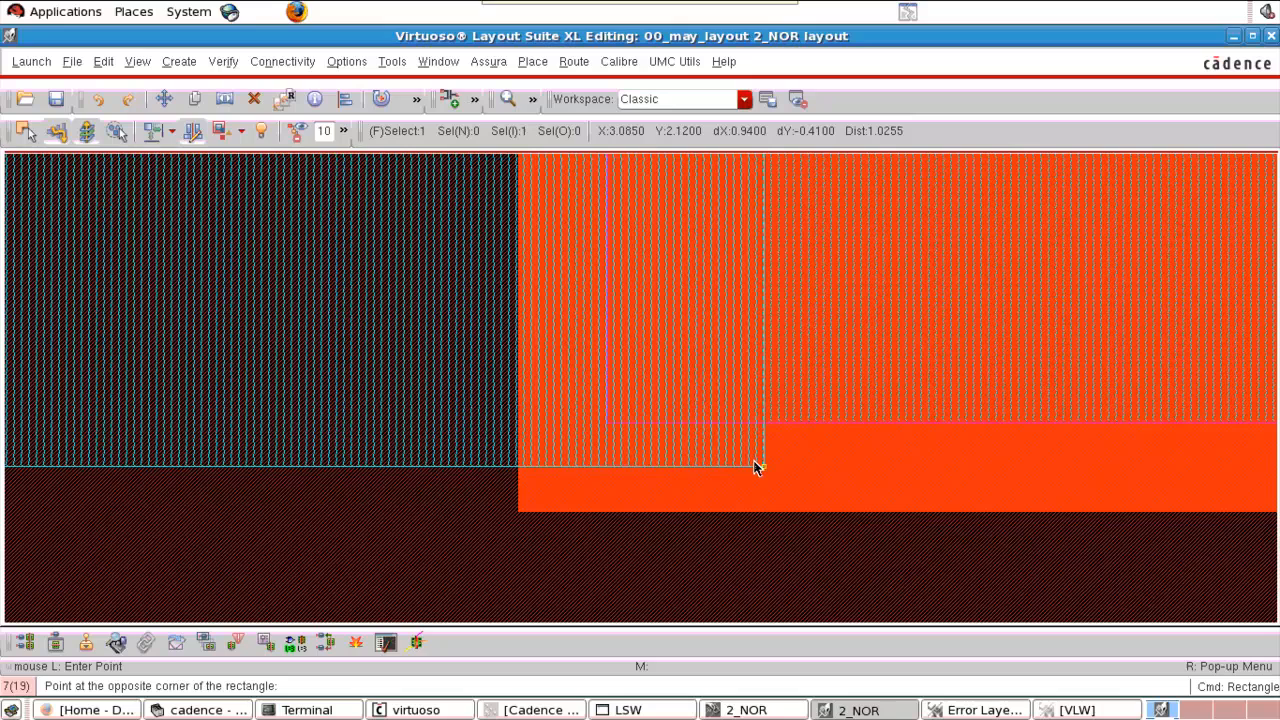
{"action": "left_click", "coordinate": [608, 422]}
{"action": "key", "text": "Escape"}
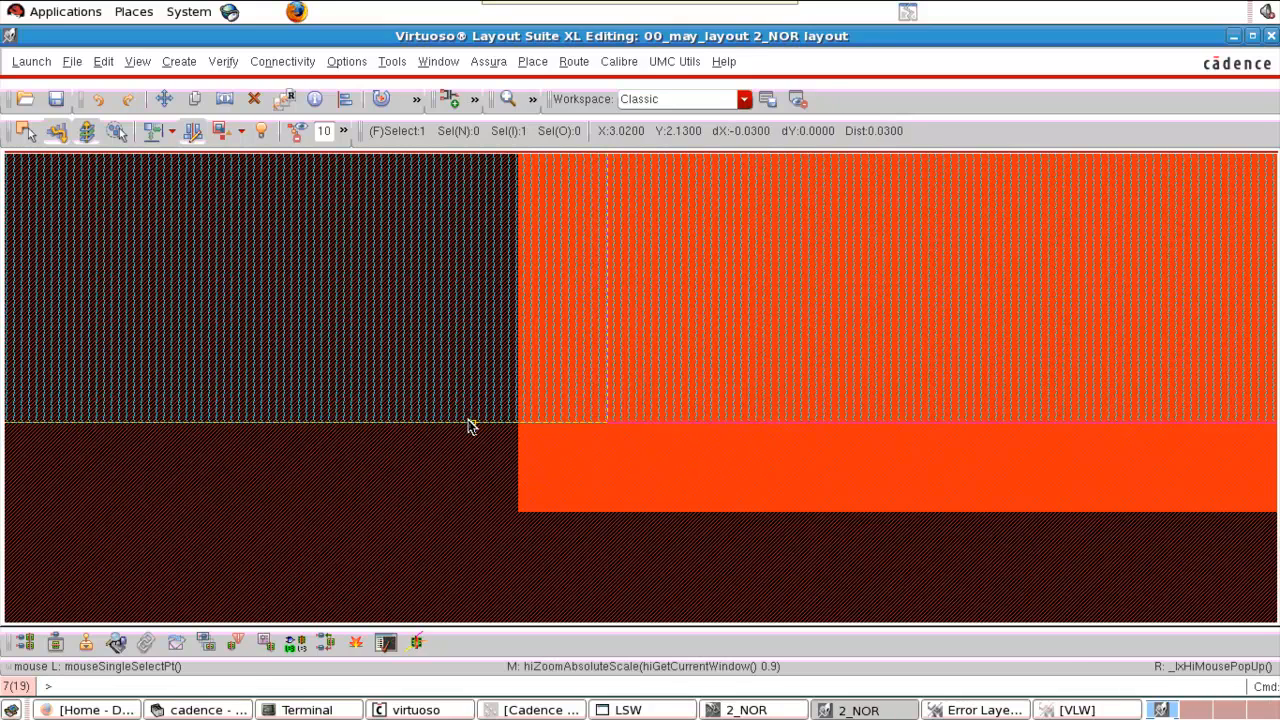
{"action": "key", "text": "f"}
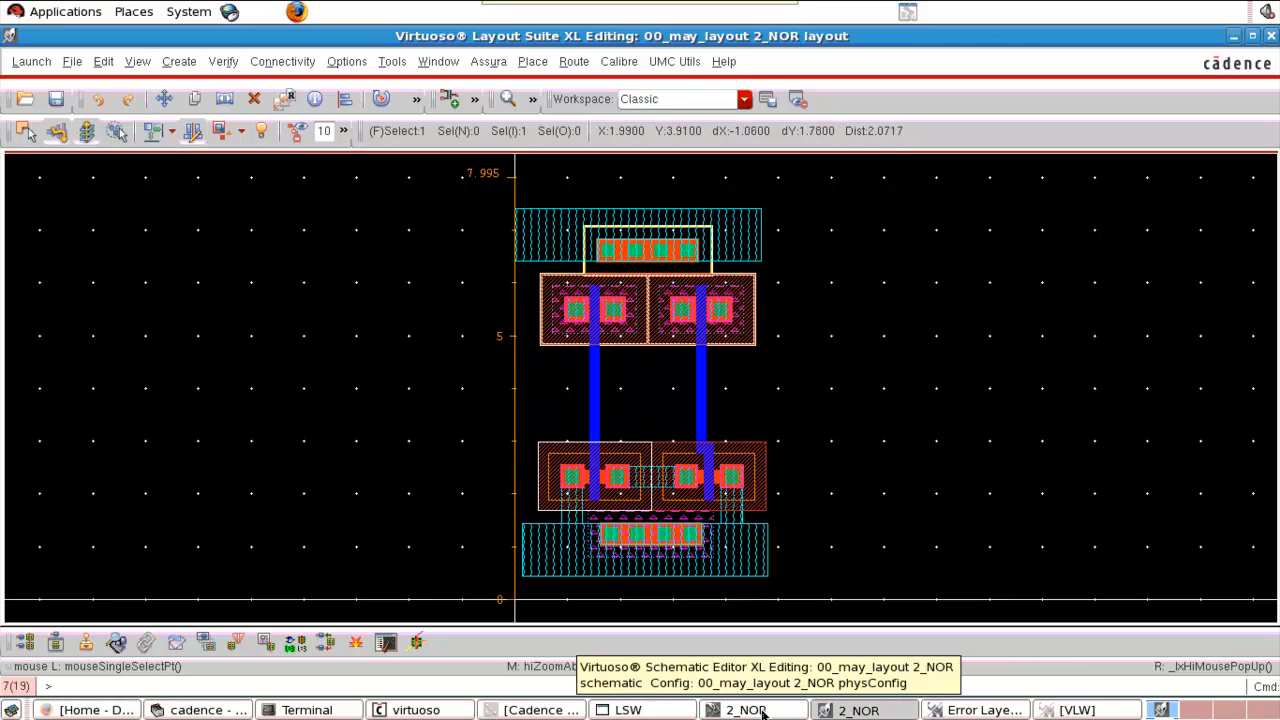
Check the 2_NOR schematic for how the series PMOS devices connect to vdd and OUT, and return to the layout.
{"action": "left_click", "coordinate": [858, 710]}
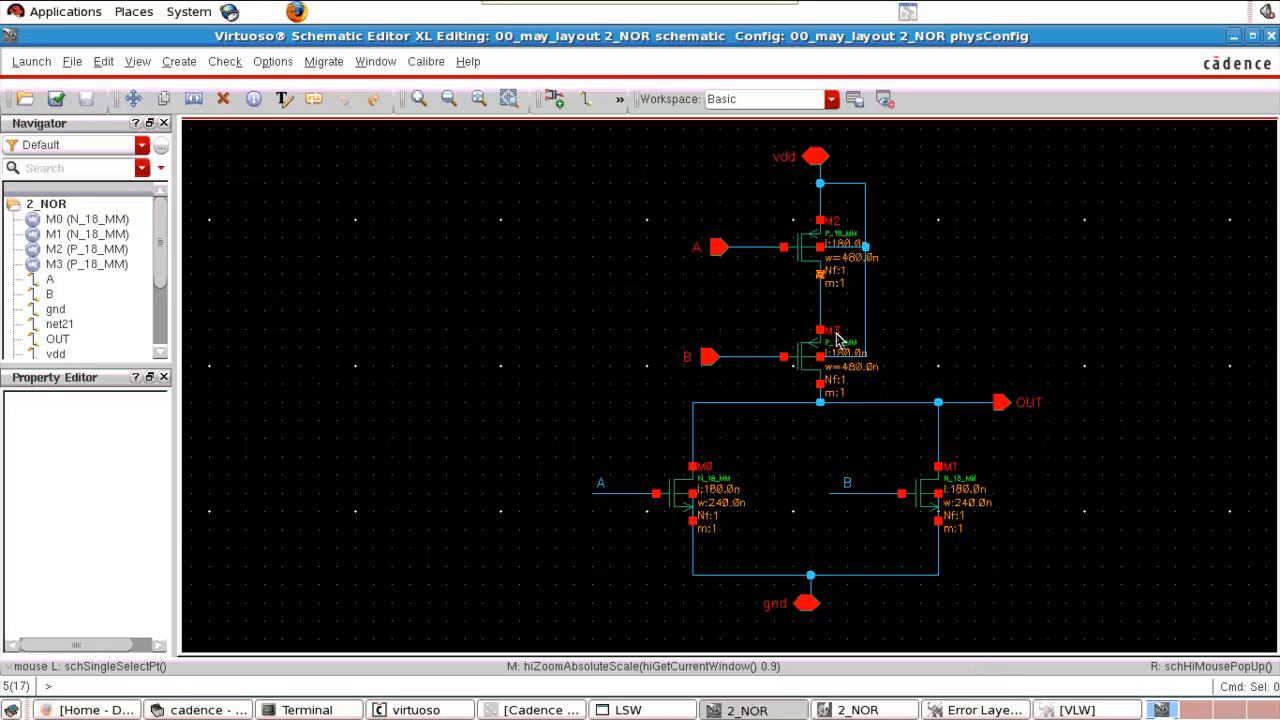
{"action": "left_click", "coordinate": [1070, 710]}
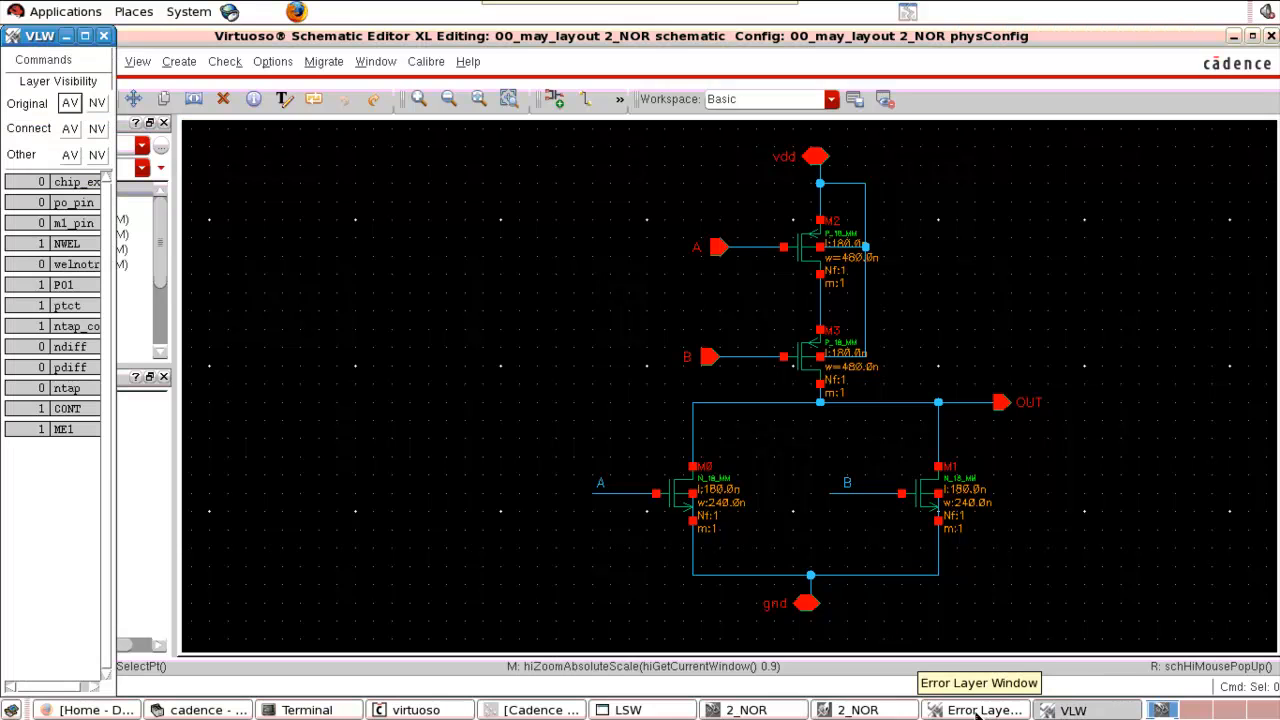
{"action": "left_click", "coordinate": [893, 710]}
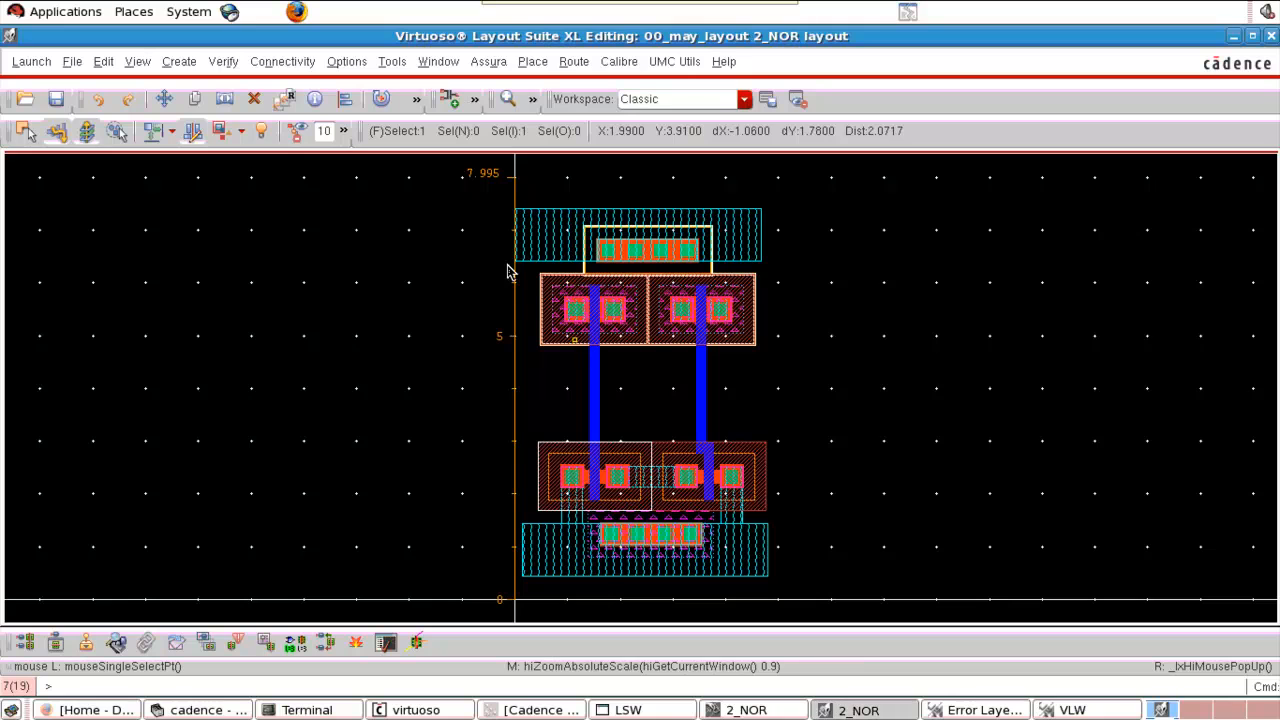
Draw an ME1 rectangle about 0.405 wide and 0.69 high connecting the left PMOS's outer terminal to the upper metal rail.
{"action": "right_click_drag", "start_coordinate": [476, 230], "coordinate": [837, 366]}
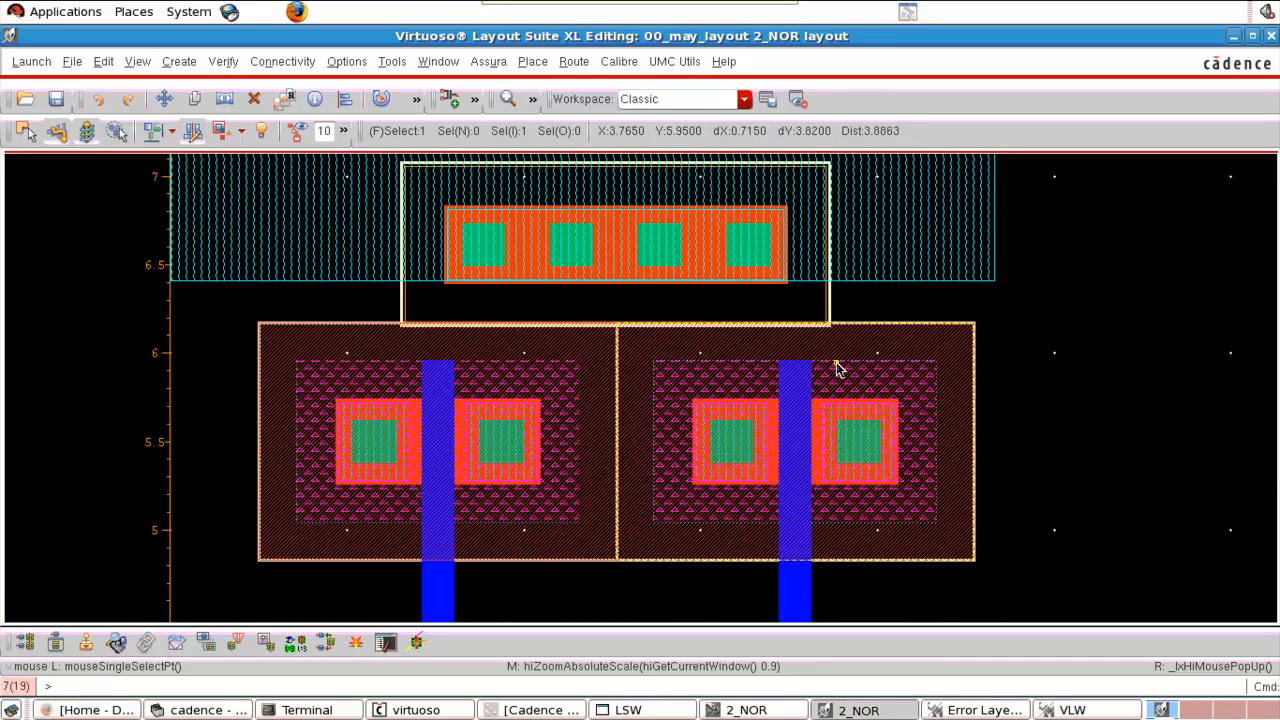
{"action": "right_click_drag", "start_coordinate": [250, 335], "coordinate": [453, 422]}
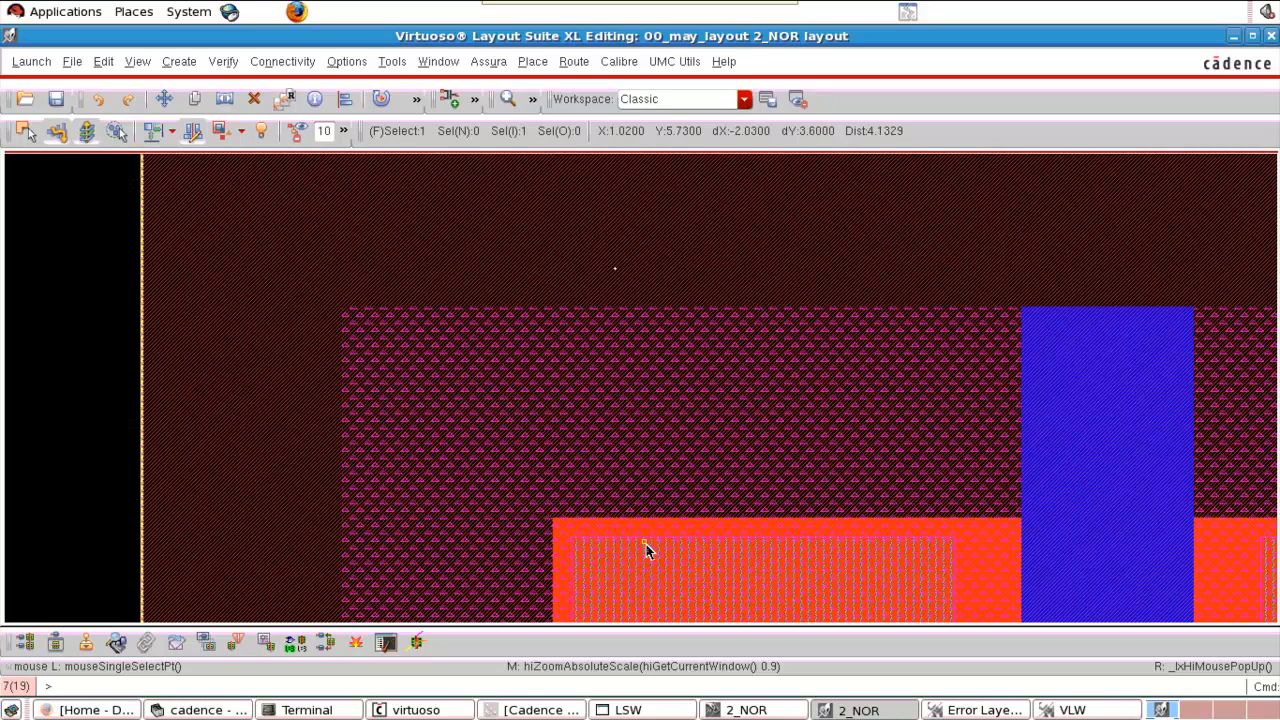
{"action": "key", "text": "r"}
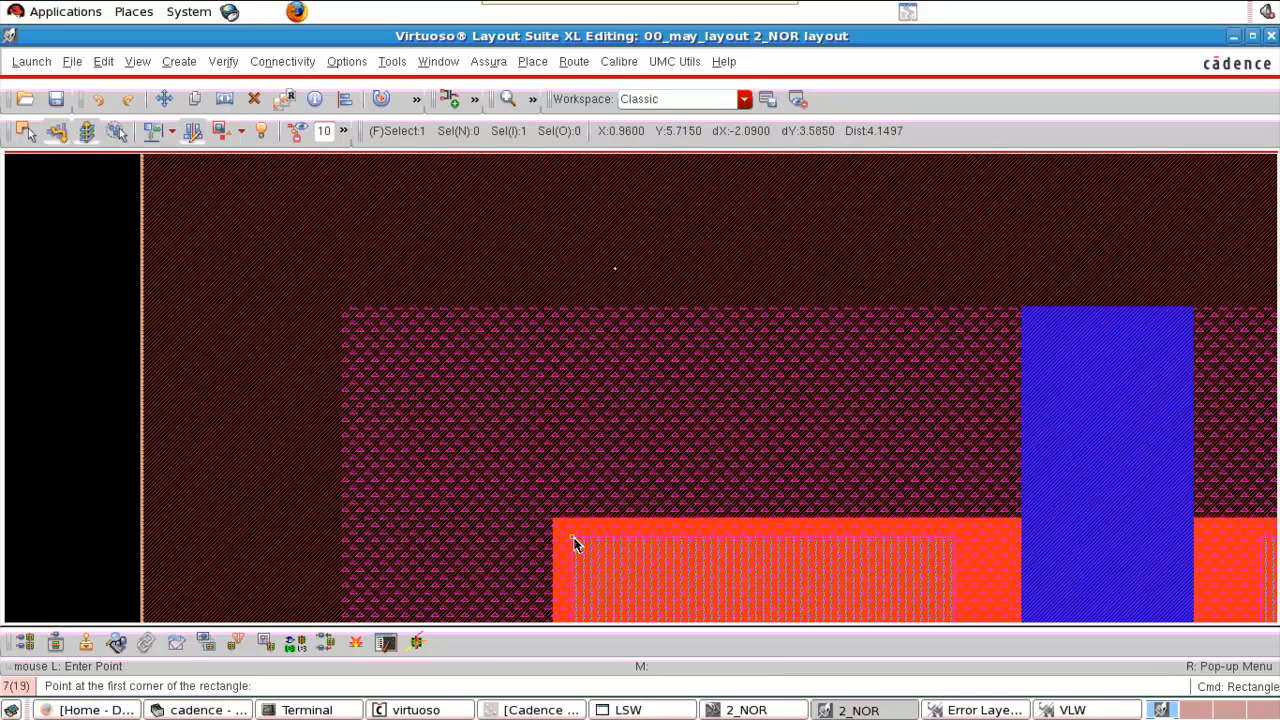
{"action": "left_click", "coordinate": [572, 537]}
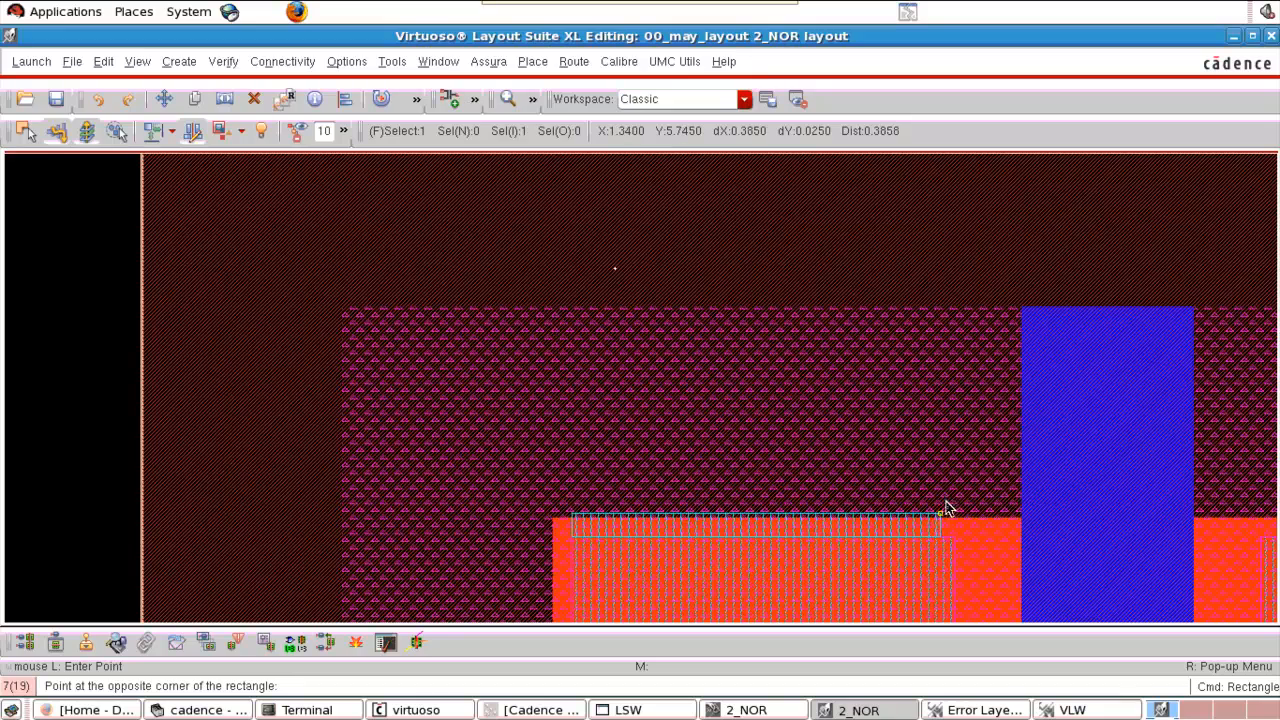
{"action": "scroll", "coordinate": [955, 479], "scroll_direction": "up", "scroll_amount": 5}
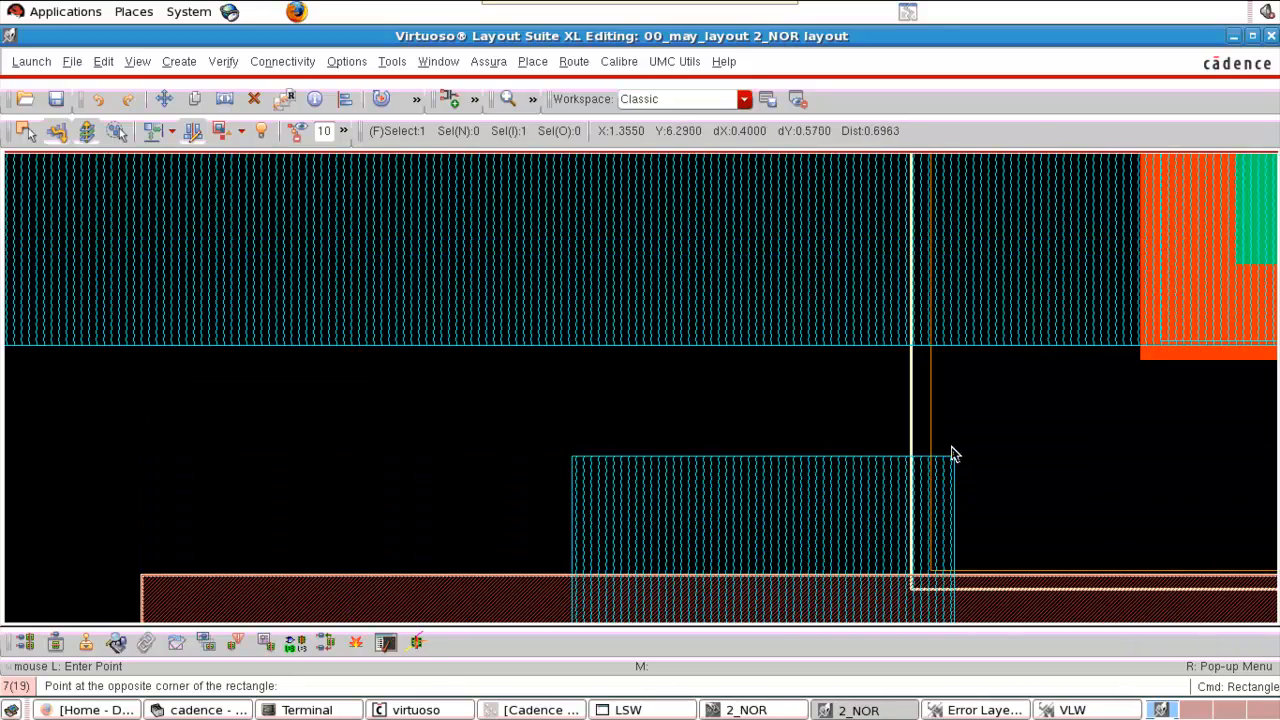
{"action": "left_click", "coordinate": [958, 352]}
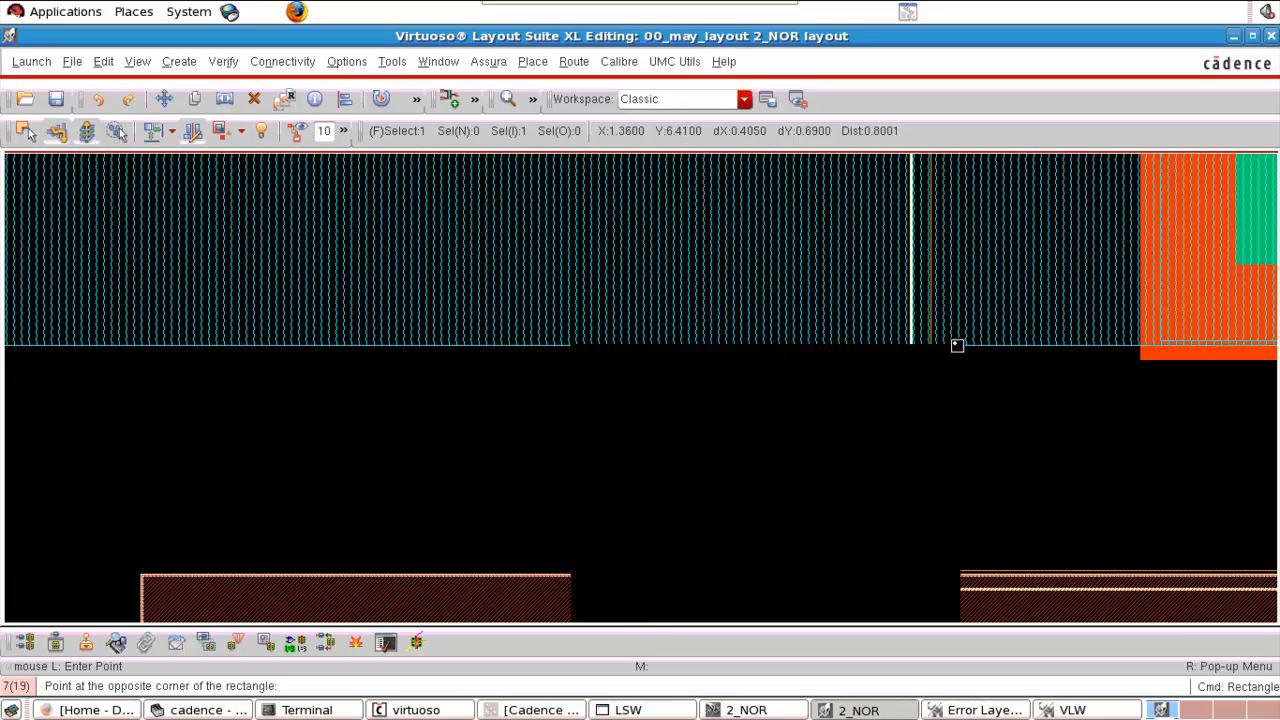
{"action": "scroll", "coordinate": [958, 356], "scroll_direction": "down", "scroll_amount": 3}
{"action": "scroll", "coordinate": [958, 360], "scroll_direction": "down", "scroll_amount": 3}
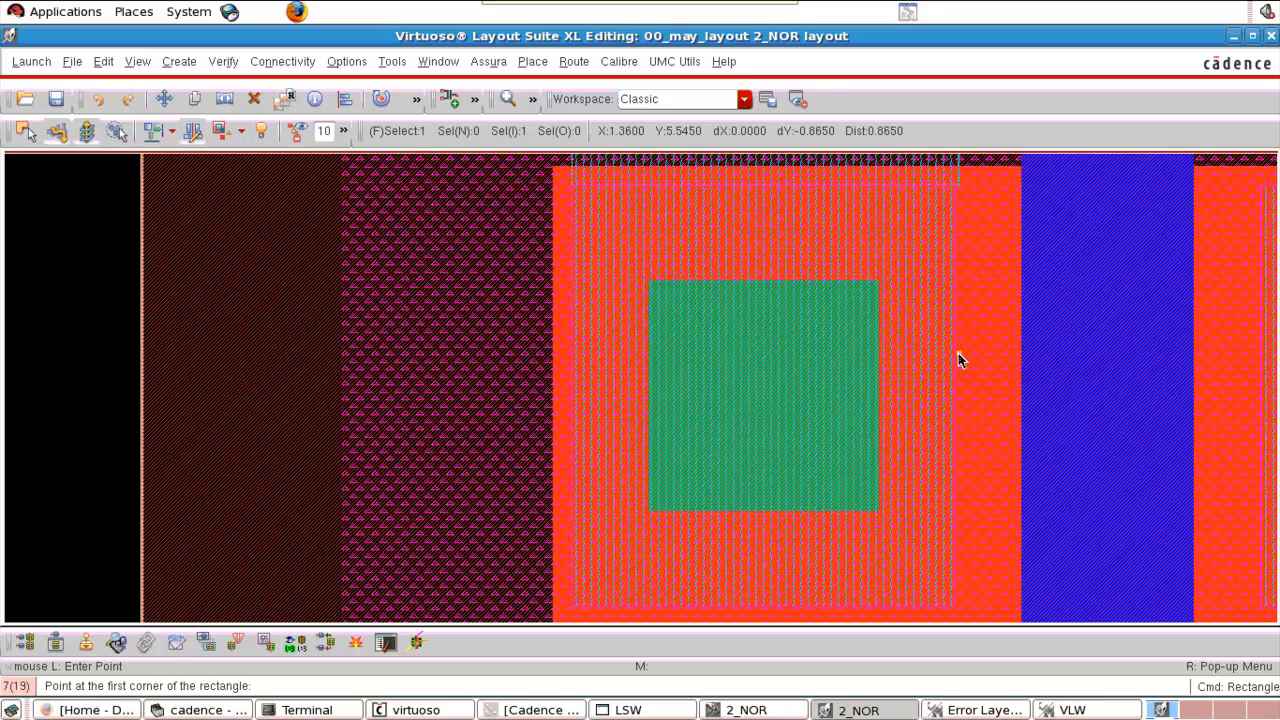
Draw a metal rectangle about 0.90 by 0.44 joining the two inner contacts of the upper transistor pair.
{"action": "key", "text": "Escape"}
{"action": "key", "text": "f"}
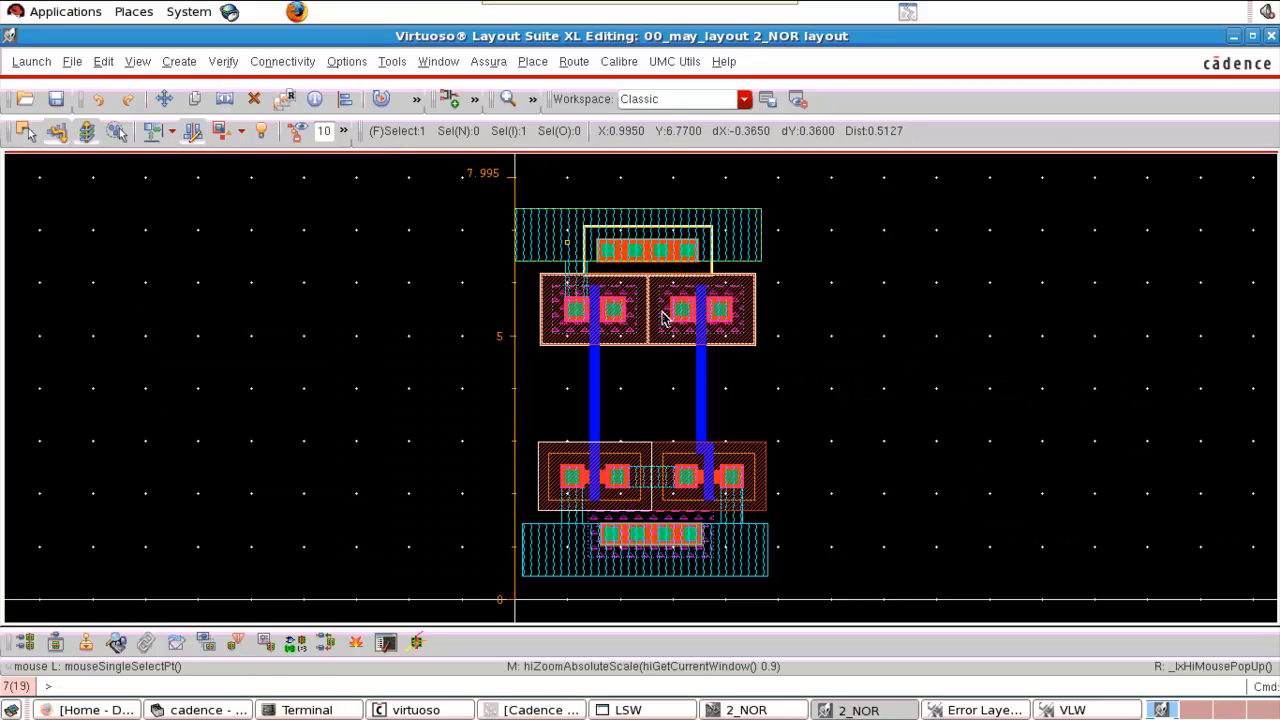
{"action": "right_click_drag", "start_coordinate": [545, 265], "coordinate": [760, 350]}
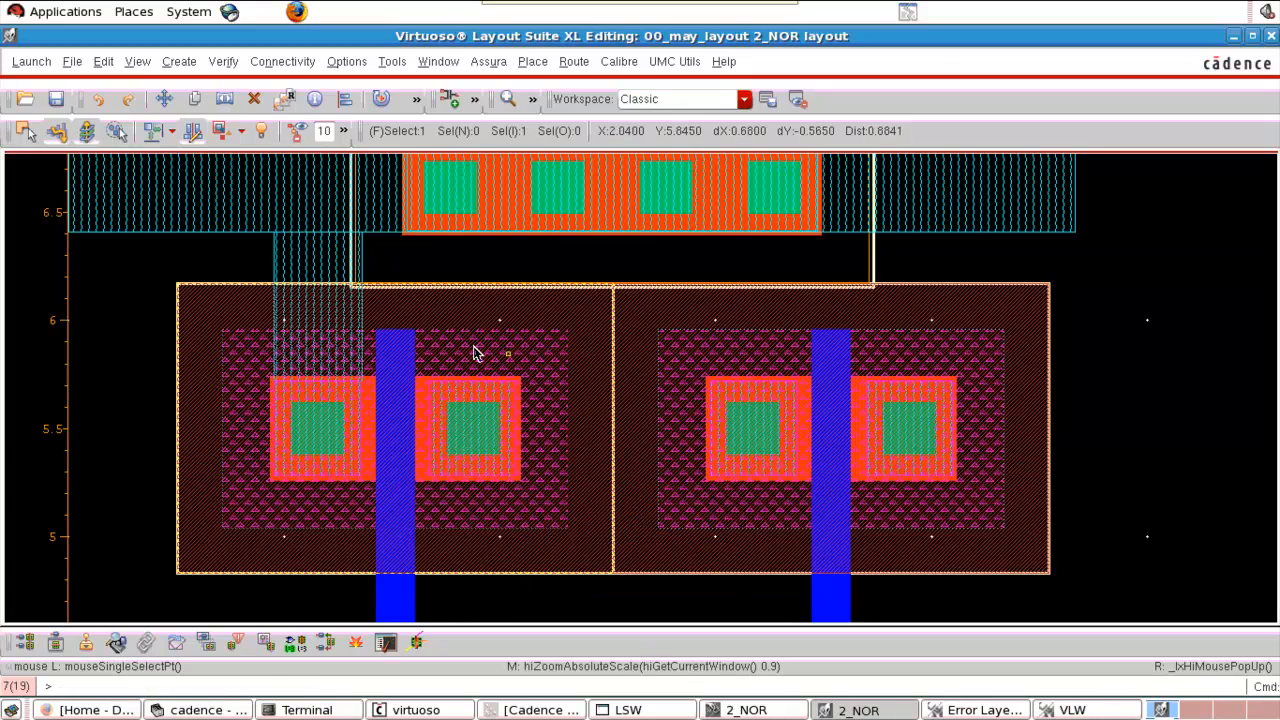
{"action": "right_click_drag", "start_coordinate": [476, 352], "coordinate": [553, 424]}
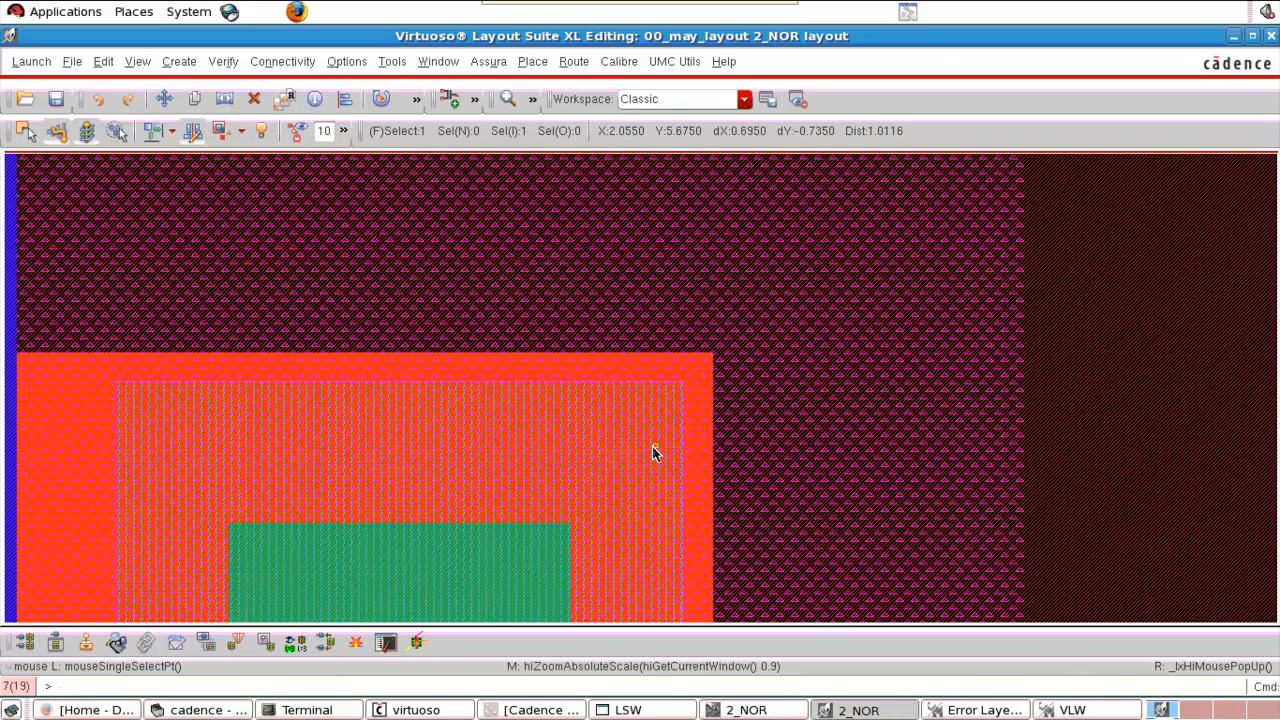
{"action": "key", "text": "r"}
{"action": "left_click", "coordinate": [683, 382]}
{"action": "key", "text": "f"}
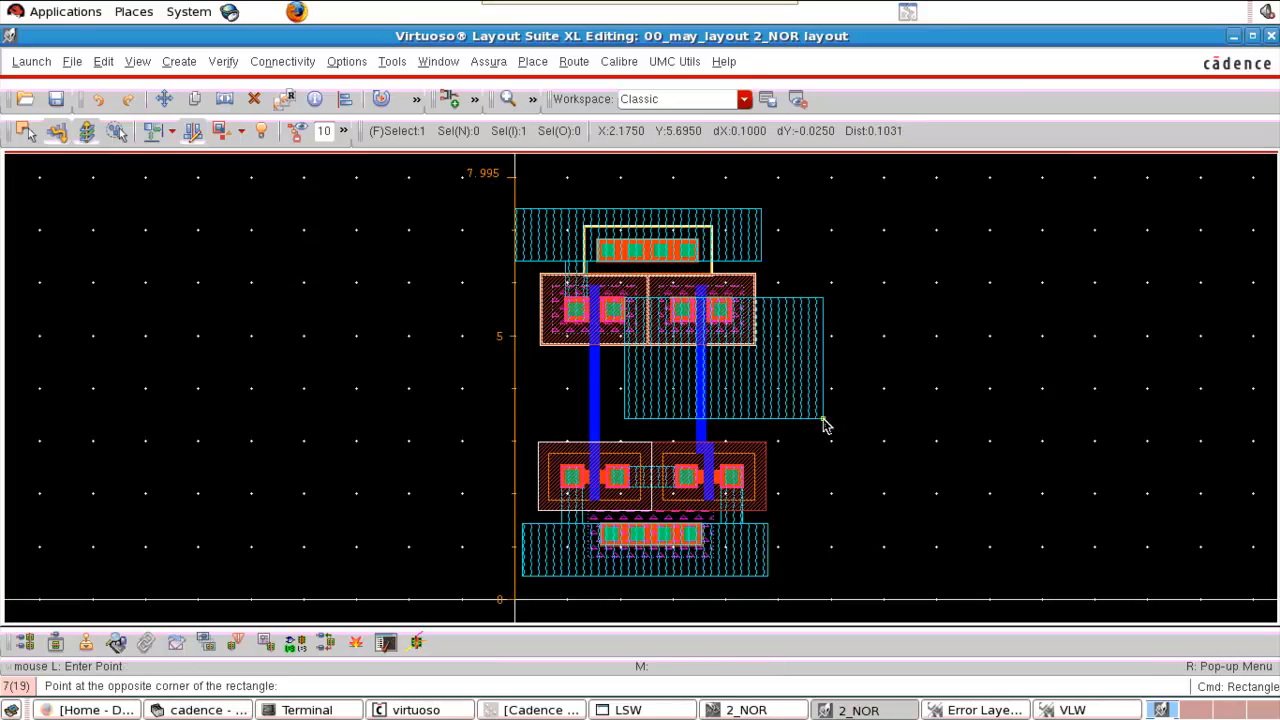
{"action": "scroll", "coordinate": [745, 367], "scroll_direction": "up", "scroll_amount": 3}
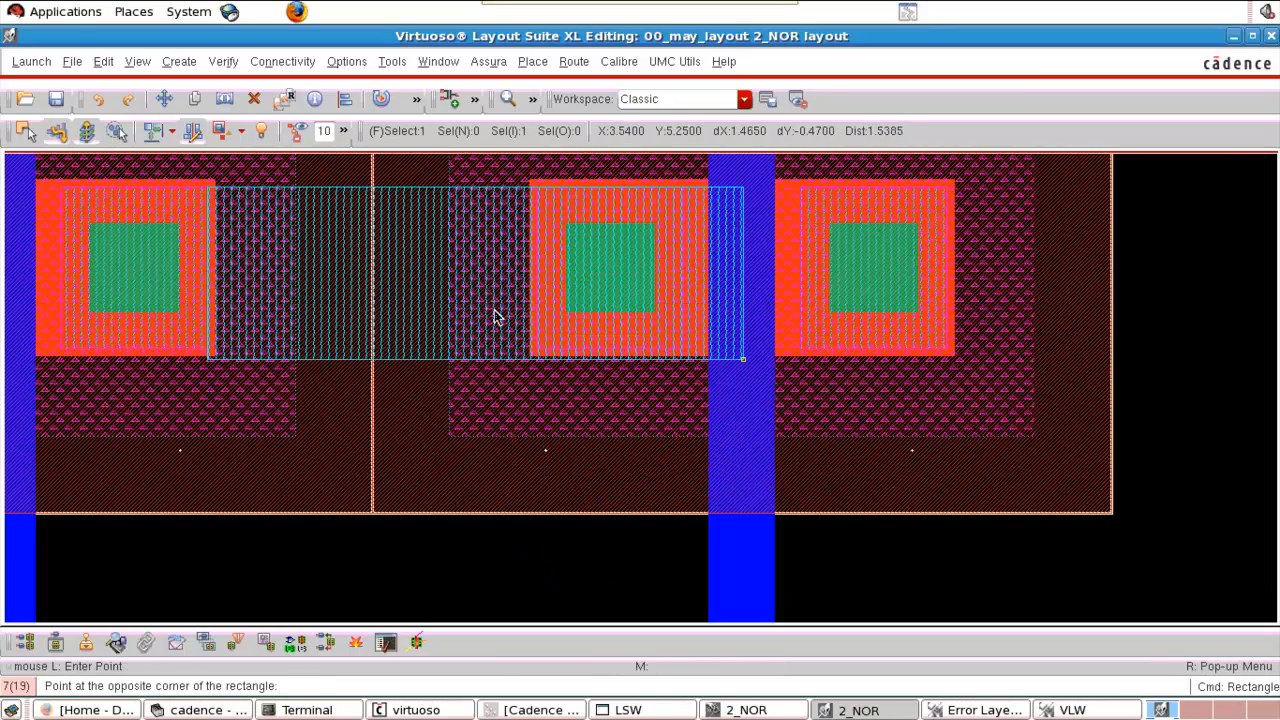
{"action": "scroll", "coordinate": [560, 352], "scroll_direction": "up", "scroll_amount": 3}
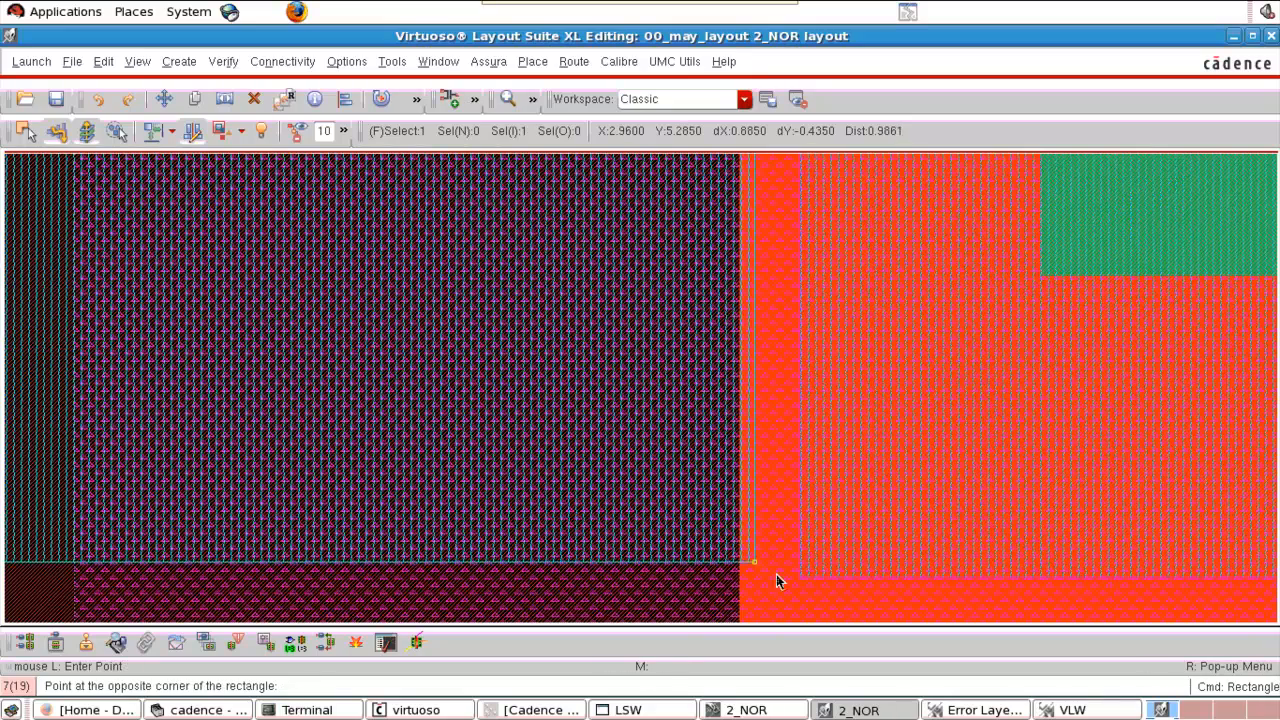
{"action": "left_click", "coordinate": [806, 577]}
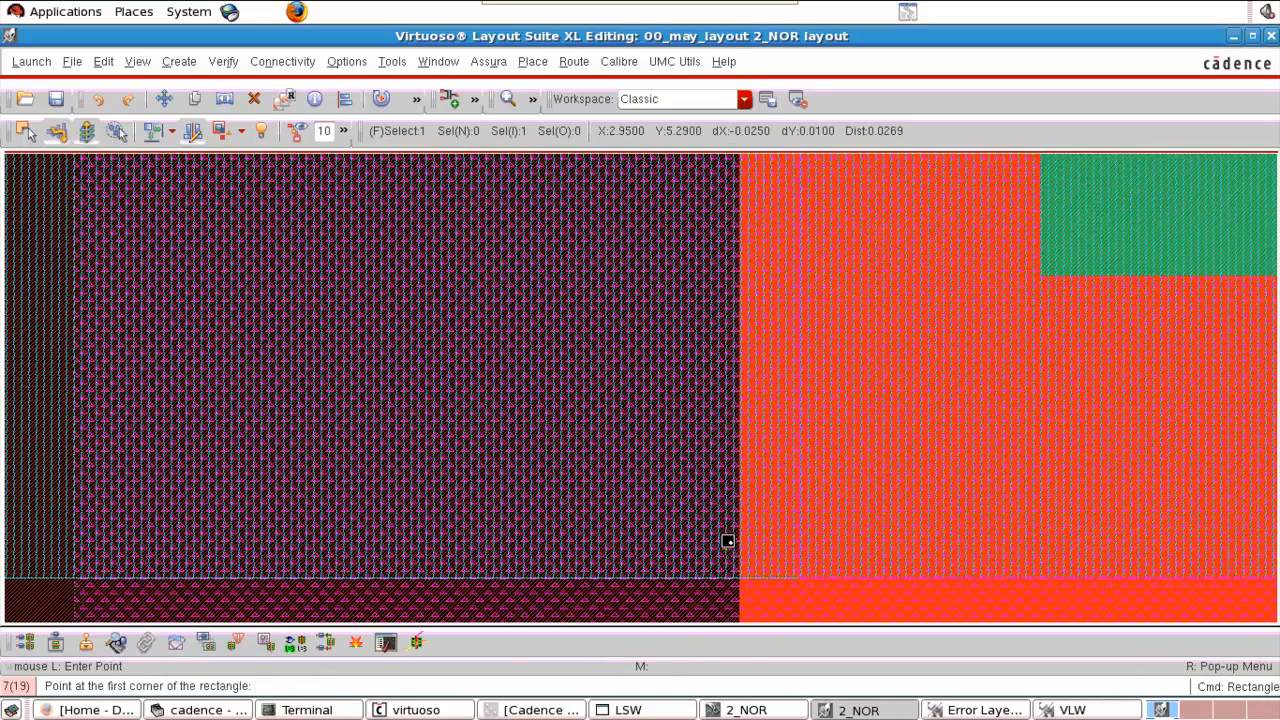
{"action": "key", "text": "Escape"}
Draw a vertical metal rectangle about 0.40 by 1.35 running down from the upper-right transistor's right contact.
{"action": "key", "text": "f"}
{"action": "key", "text": "z"}
{"action": "left_click", "coordinate": [644, 226]}
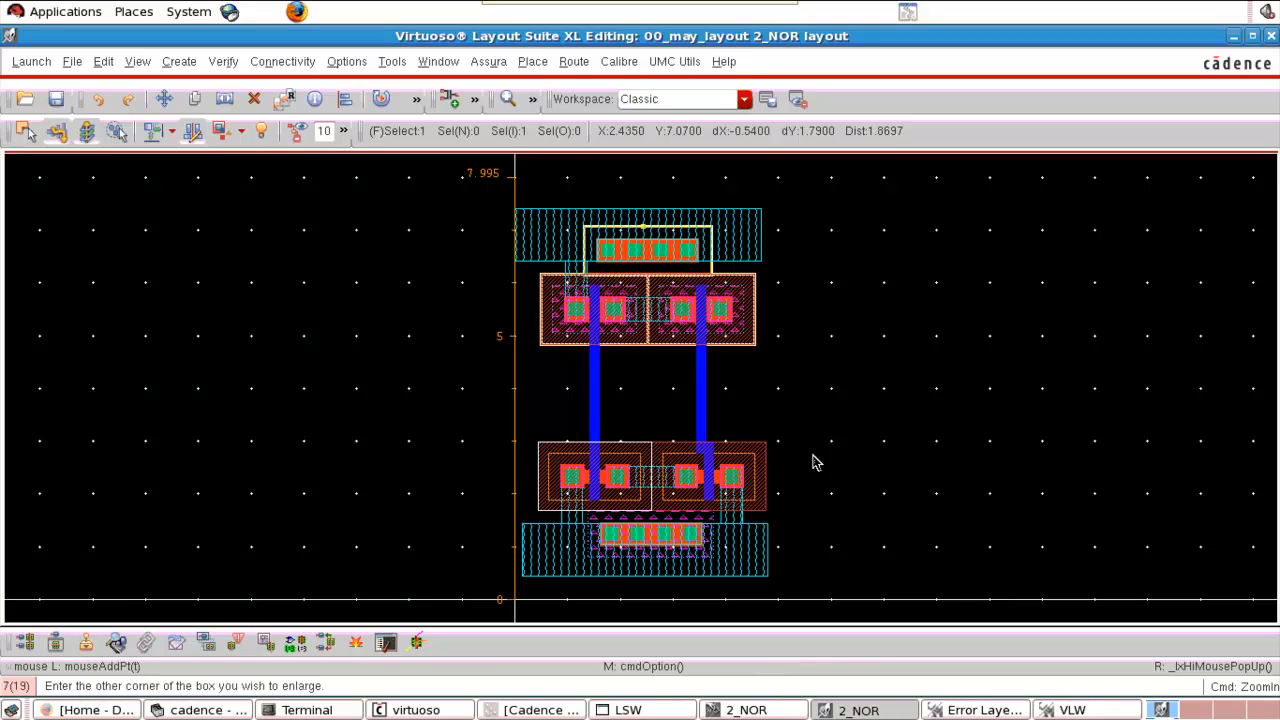
{"action": "left_click", "coordinate": [861, 575]}
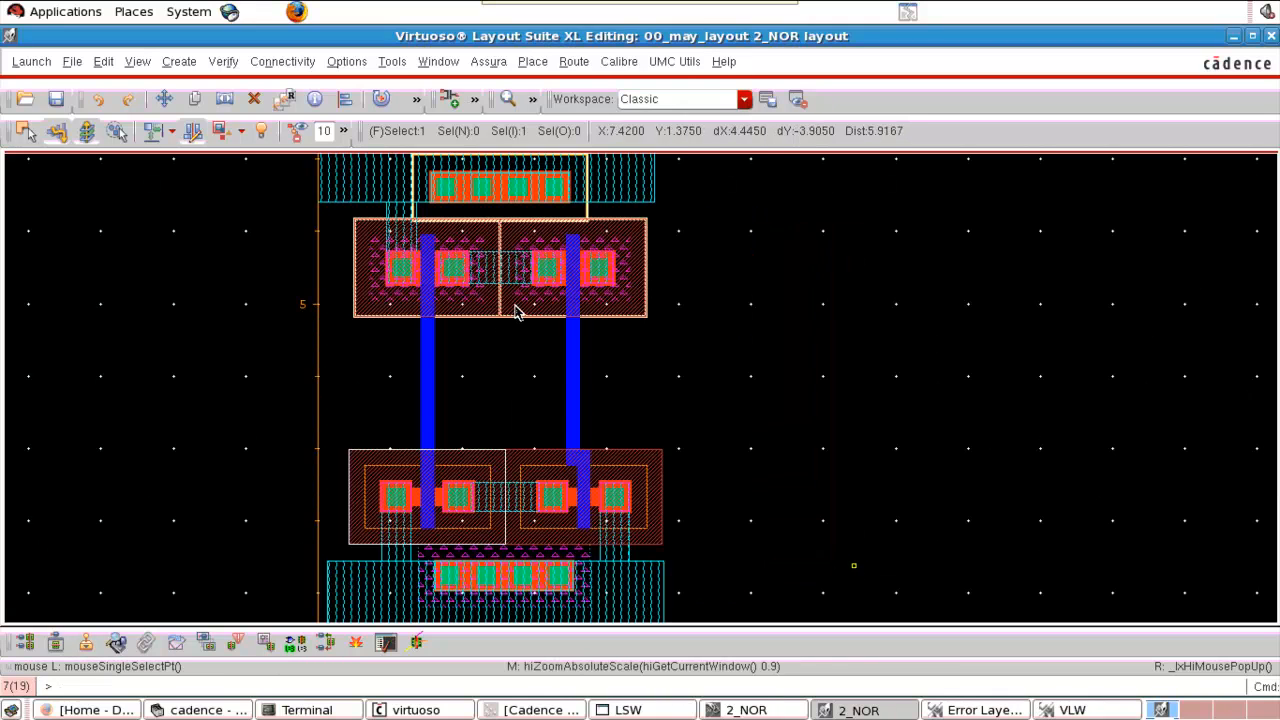
{"action": "key", "text": "z"}
{"action": "left_click", "coordinate": [505, 249]}
{"action": "left_click", "coordinate": [657, 340]}
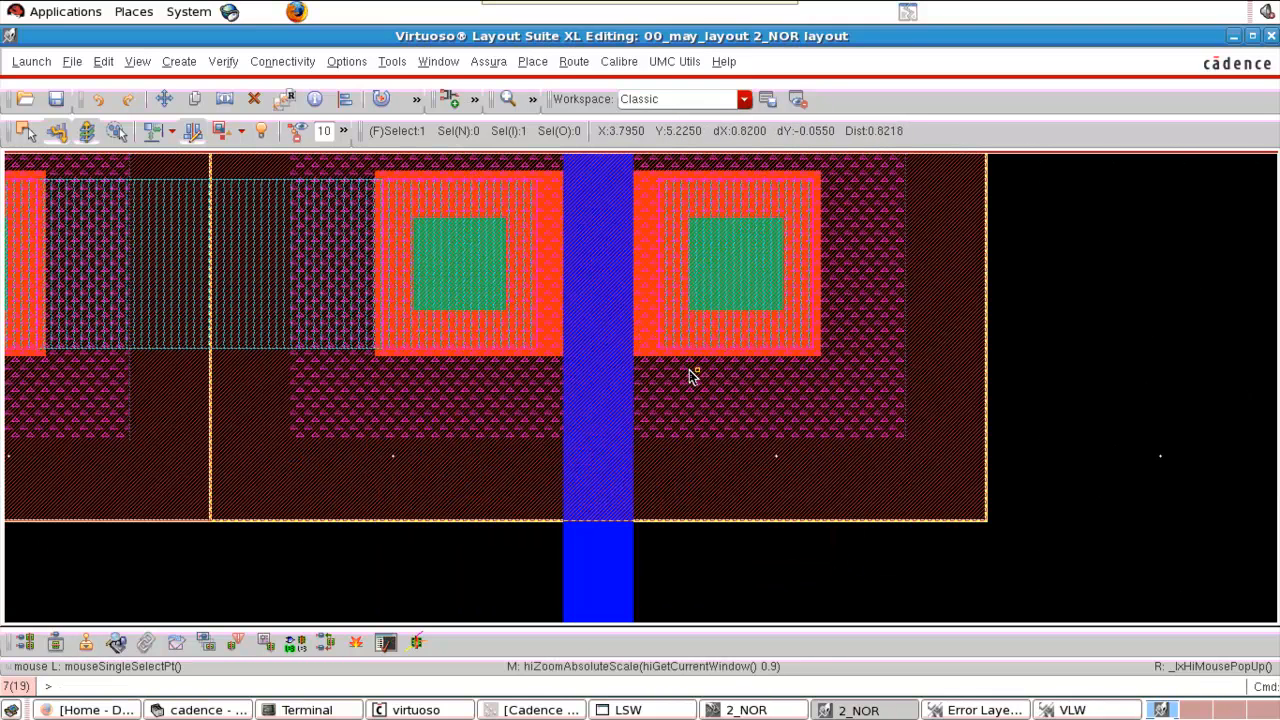
{"action": "key", "text": "r"}
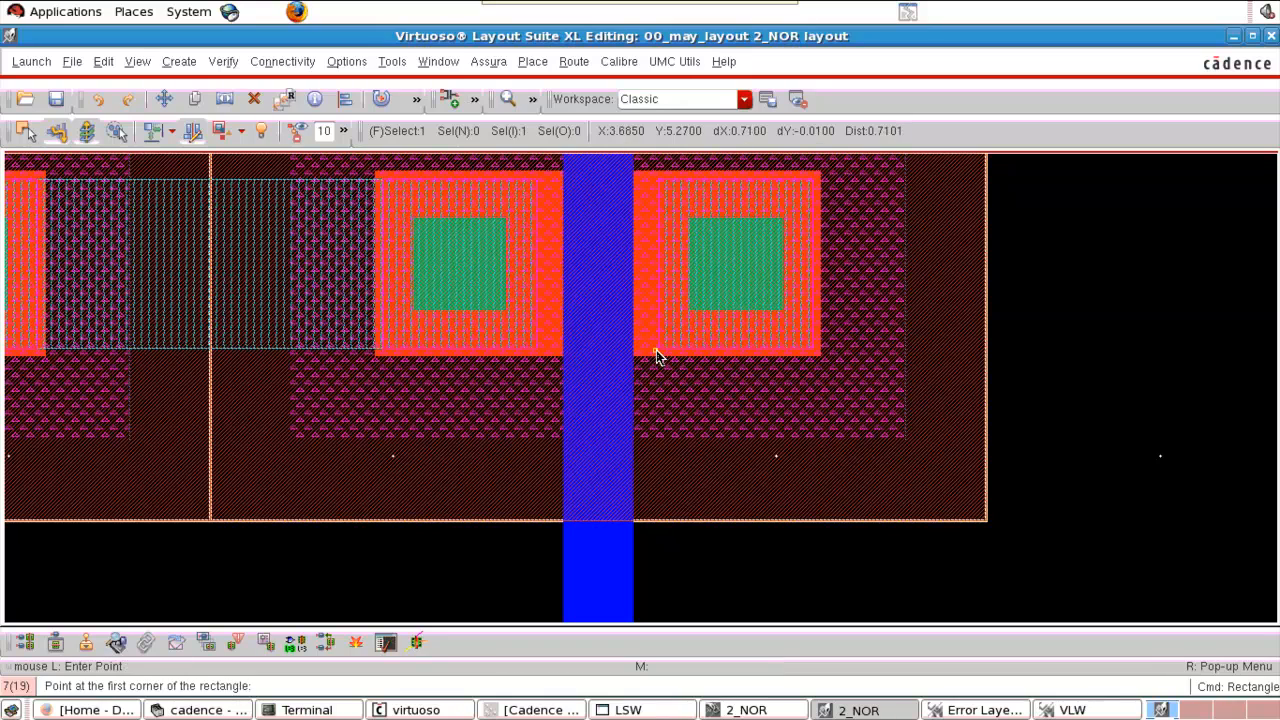
{"action": "key", "text": "z"}
{"action": "left_click", "coordinate": [631, 330]}
{"action": "left_click", "coordinate": [848, 378]}
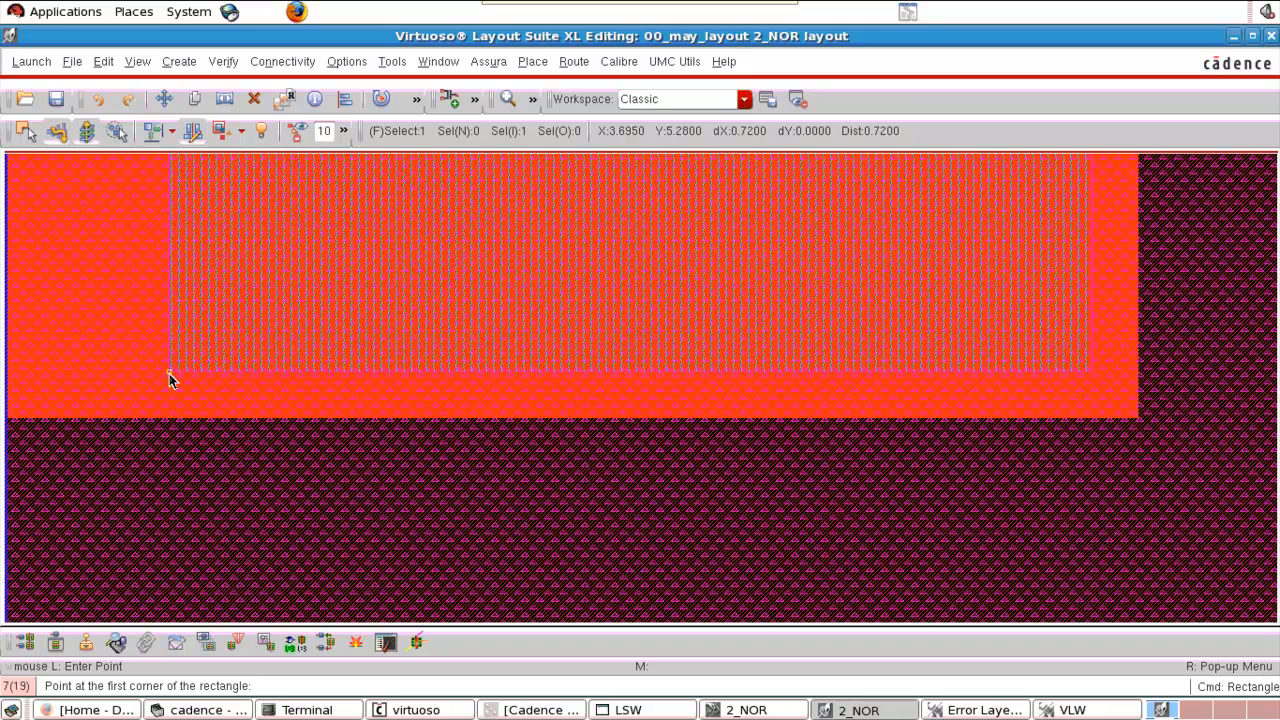
{"action": "left_click", "coordinate": [169, 373]}
{"action": "key", "text": "f"}
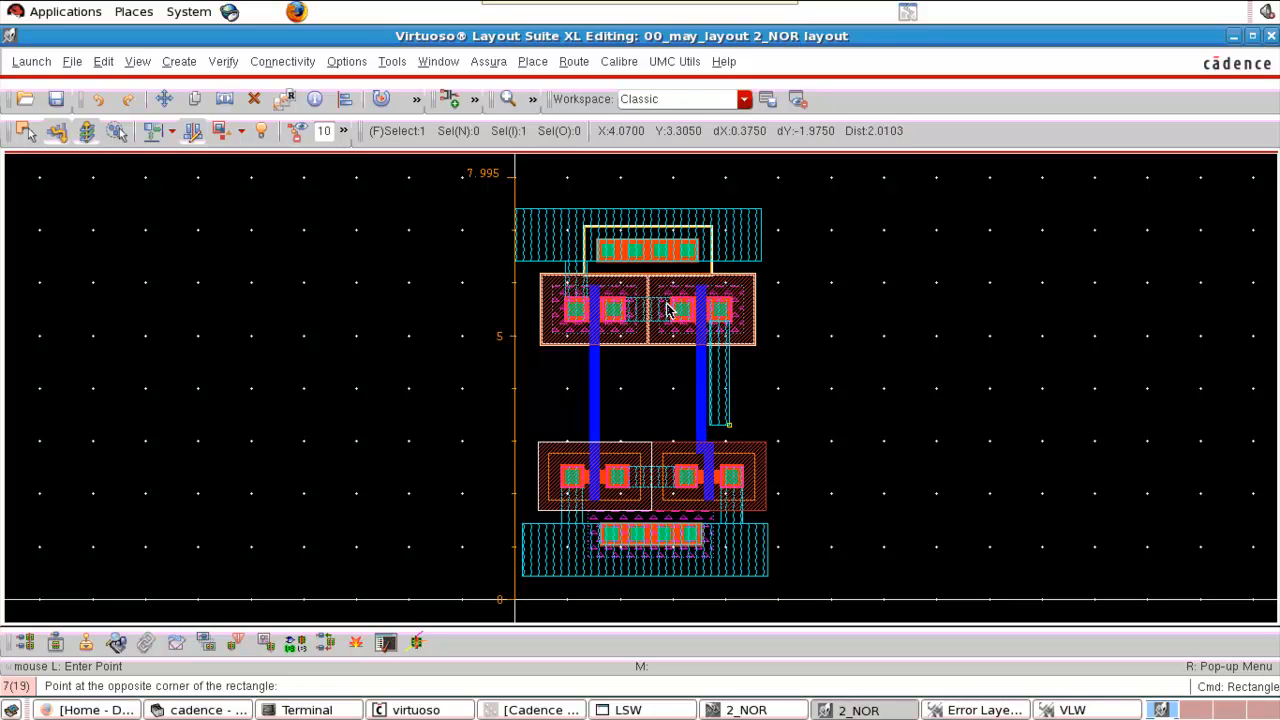
{"action": "scroll", "coordinate": [740, 319], "scroll_direction": "up", "scroll_amount": 5, "text": "ctrl"}
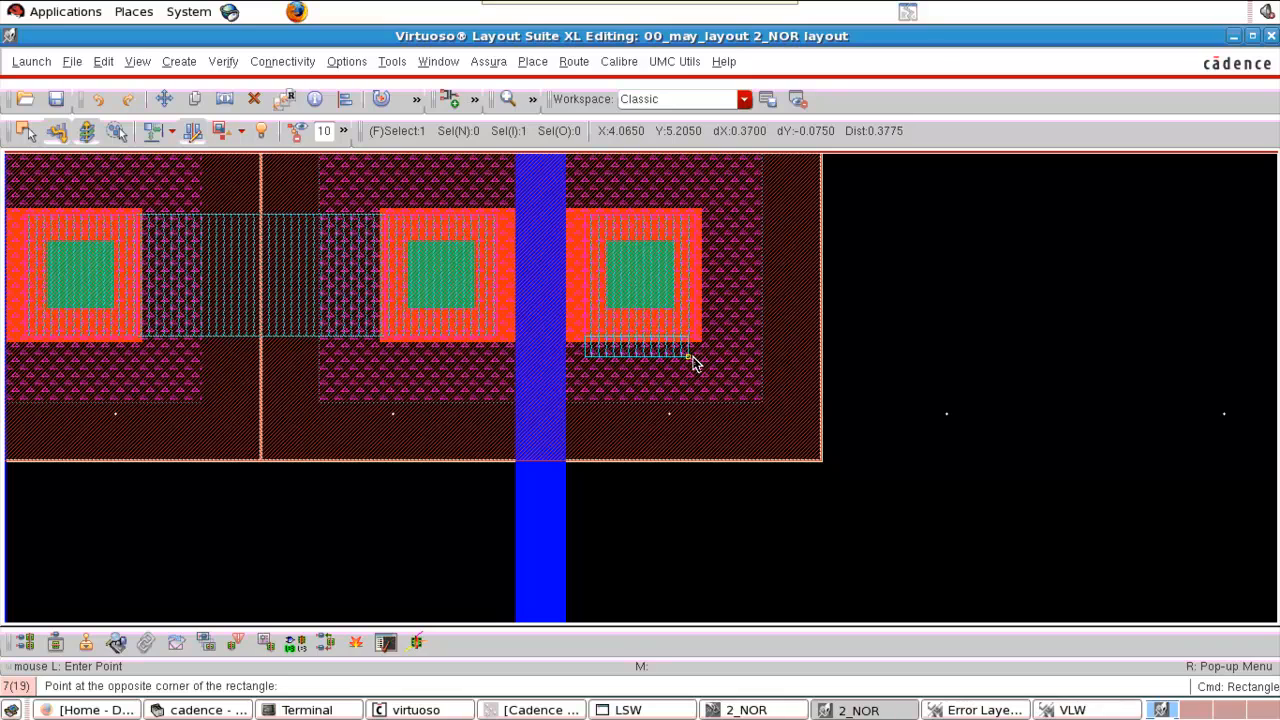
{"action": "scroll", "coordinate": [697, 365], "scroll_direction": "down", "scroll_amount": 3}
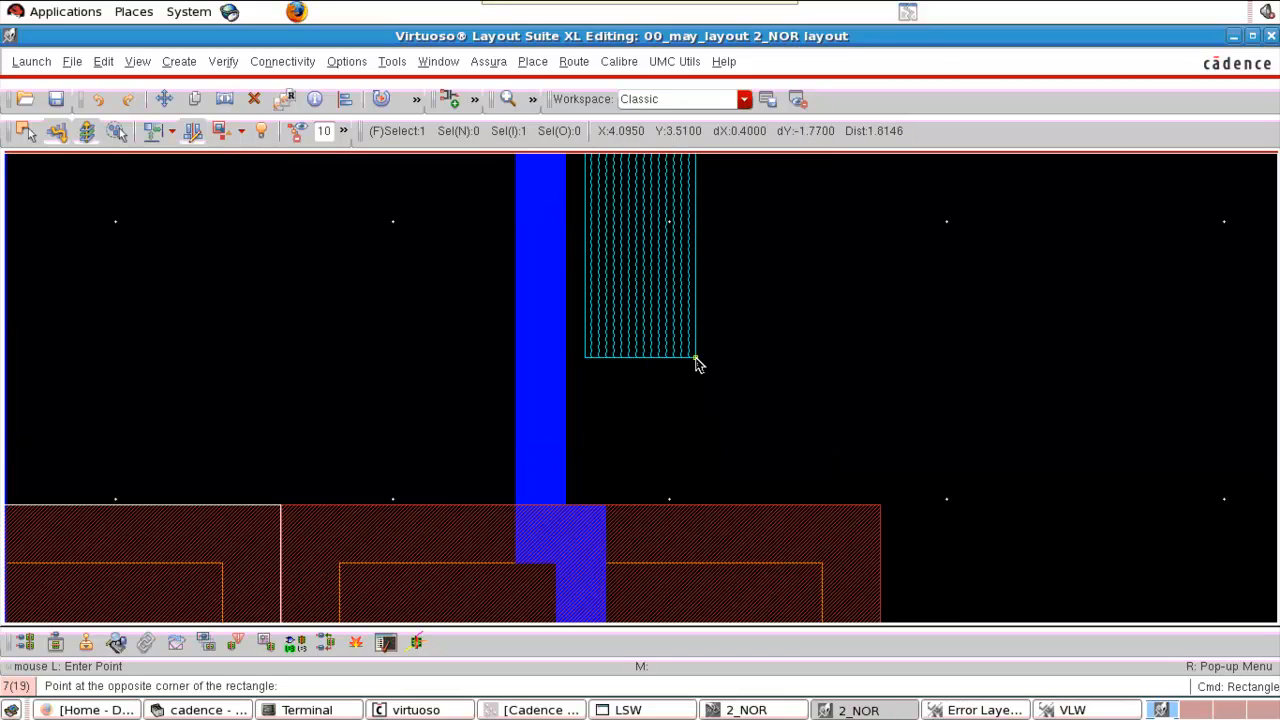
{"action": "scroll", "coordinate": [697, 365], "scroll_direction": "up", "scroll_amount": 2}
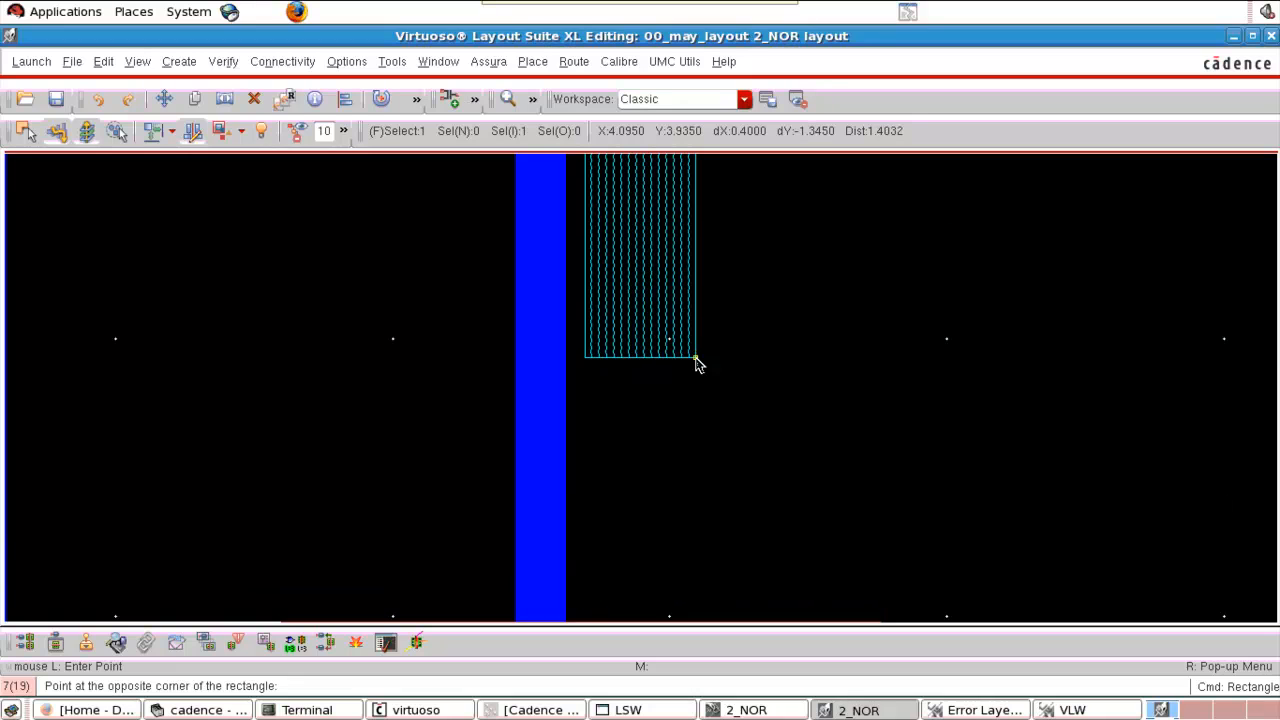
{"action": "left_click", "coordinate": [697, 365]}
{"action": "key", "text": "Escape"}
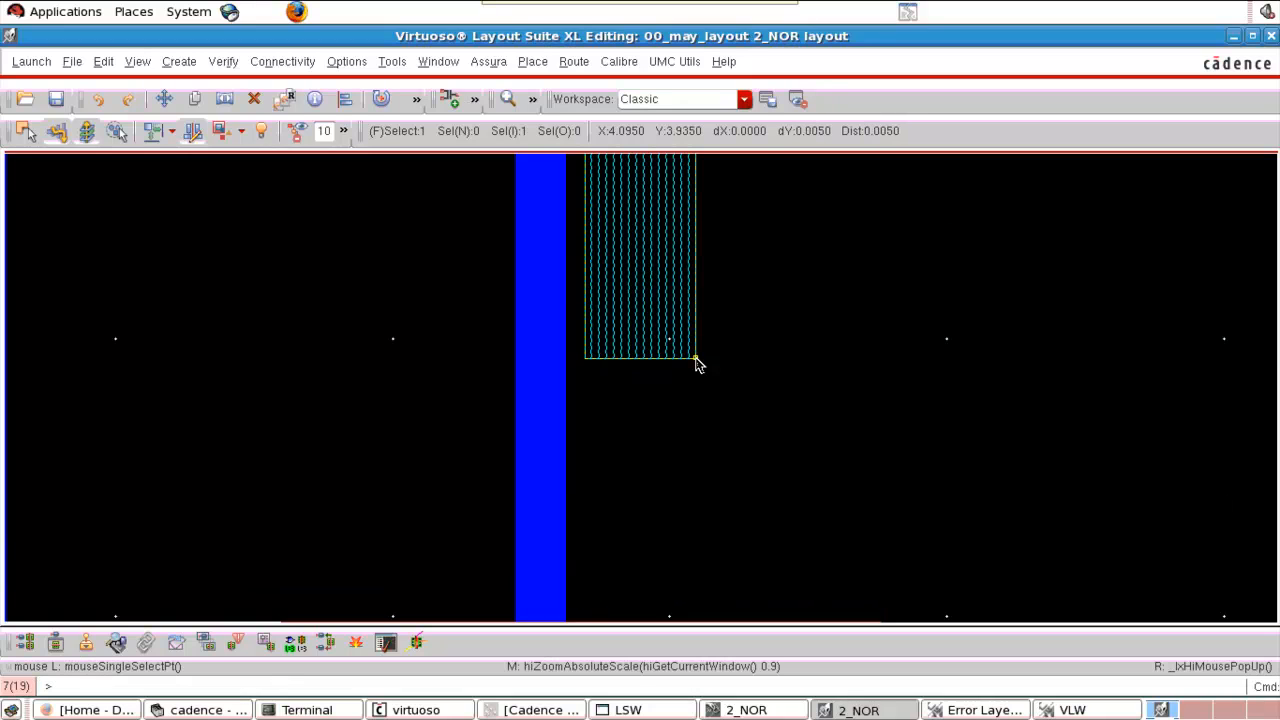
{"action": "key", "text": "f"}
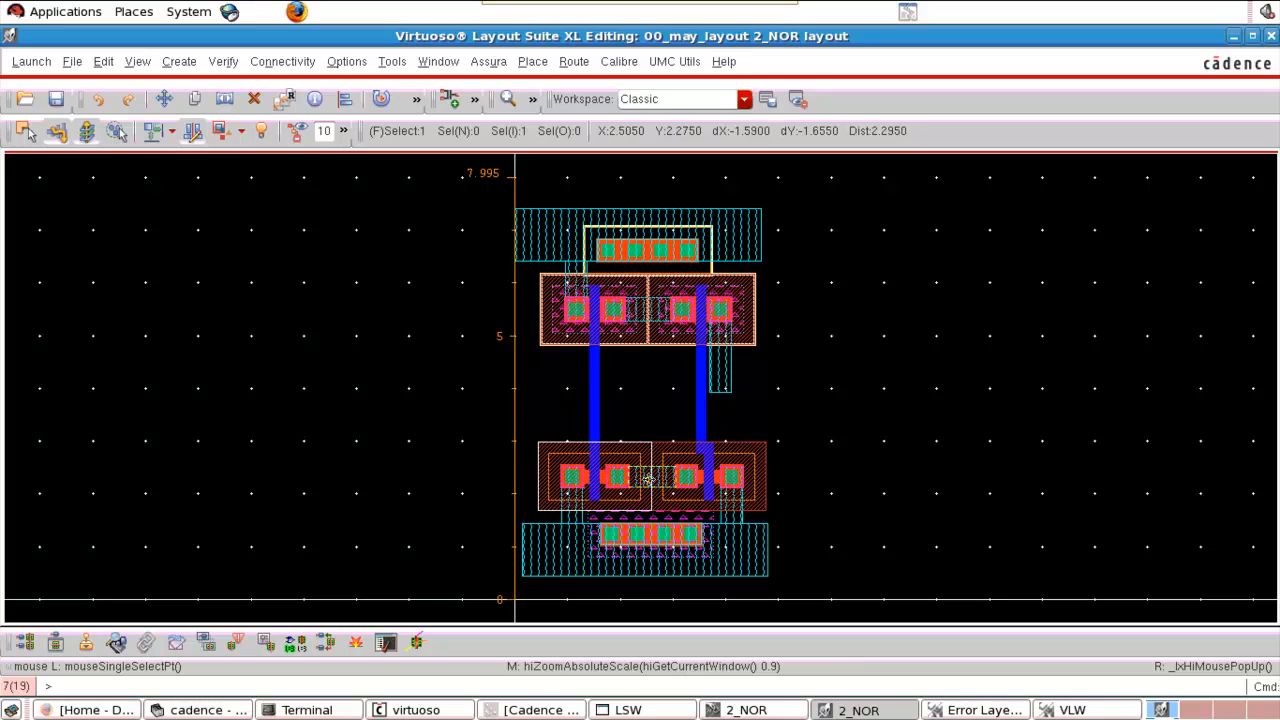
{"action": "right_click_drag", "start_coordinate": [551, 363], "coordinate": [795, 478]}
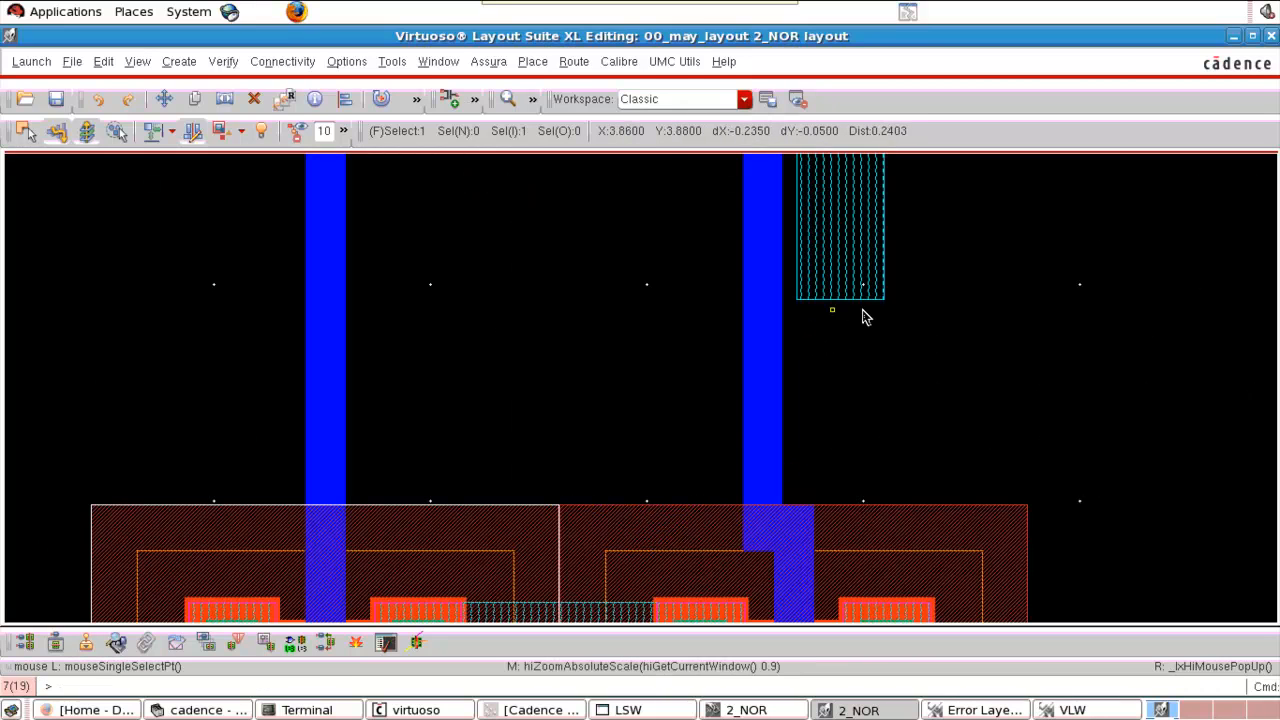
{"action": "key", "text": "r"}
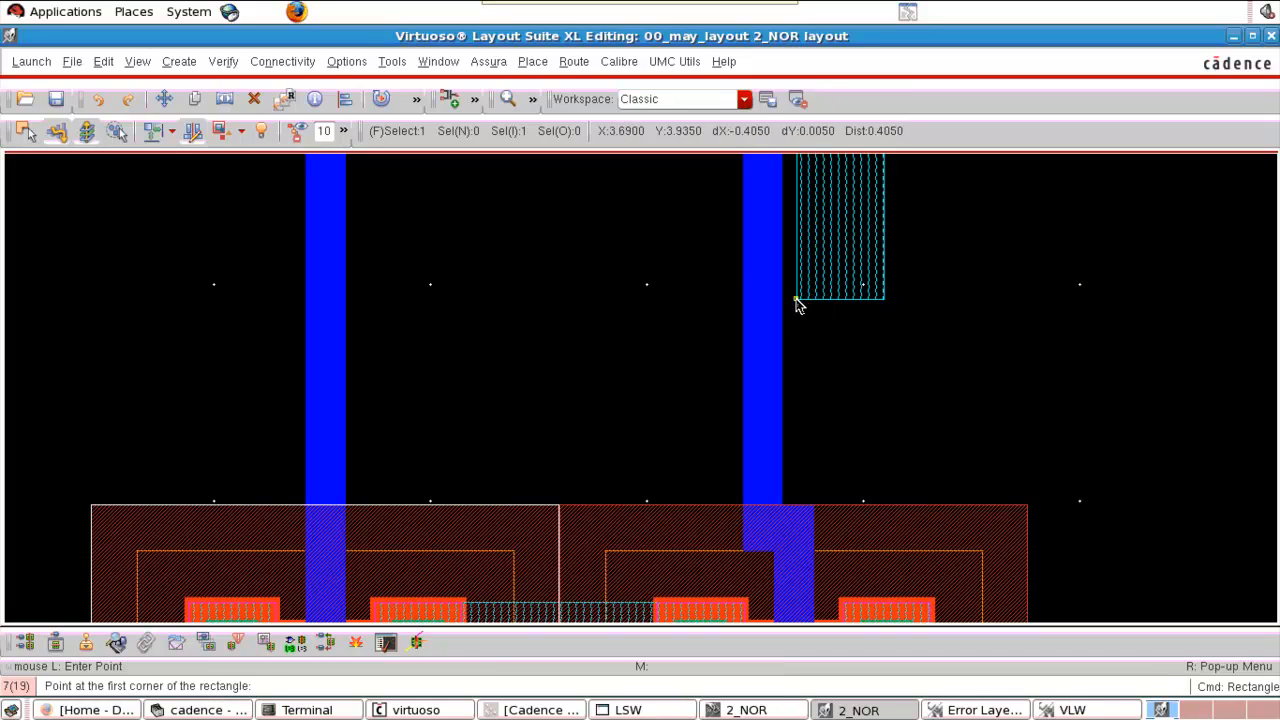
{"action": "left_click", "coordinate": [797, 300]}
{"action": "key", "text": "Escape"}
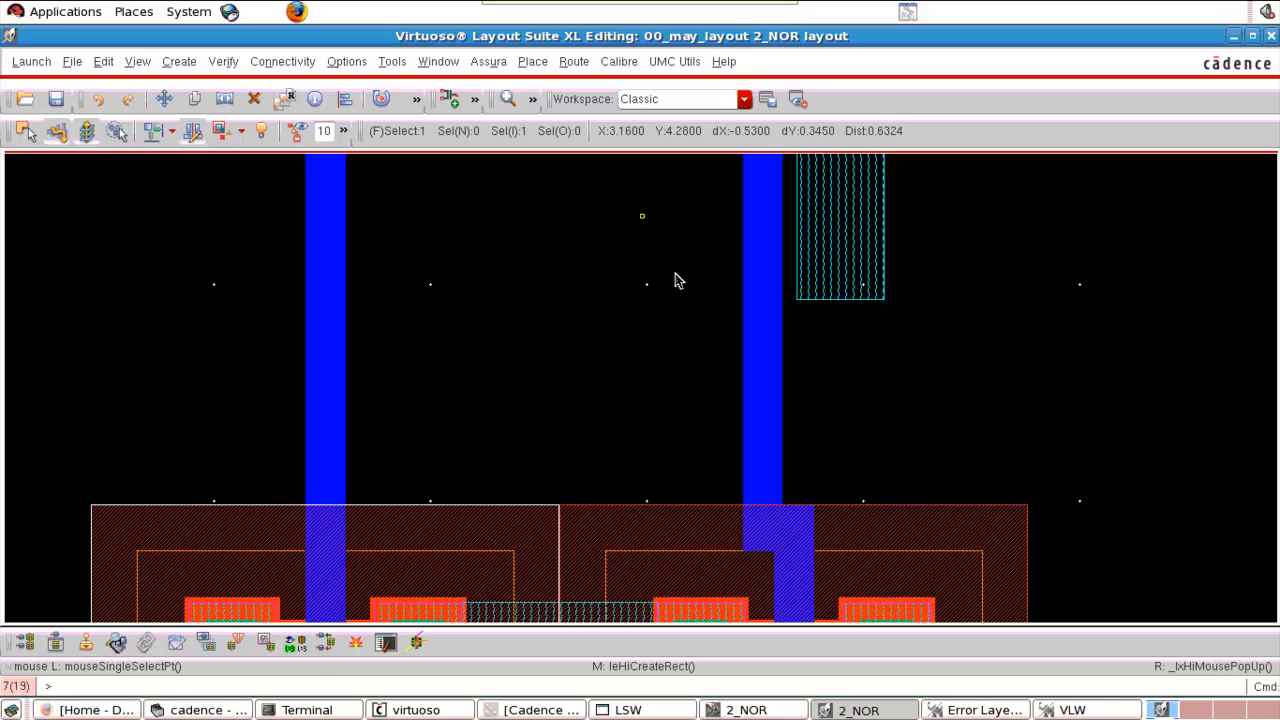
{"action": "right_click_drag", "start_coordinate": [719, 313], "coordinate": [913, 280]}
{"action": "key", "text": "r"}
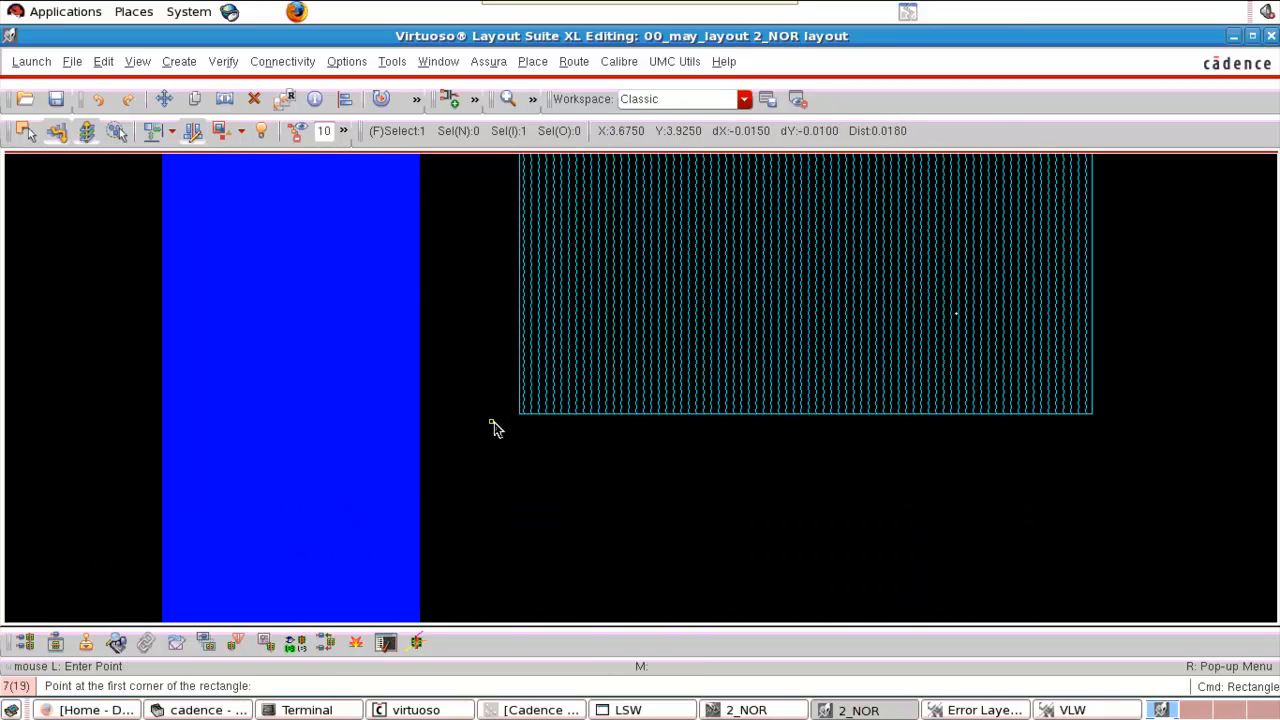
{"action": "left_click", "coordinate": [519, 420]}
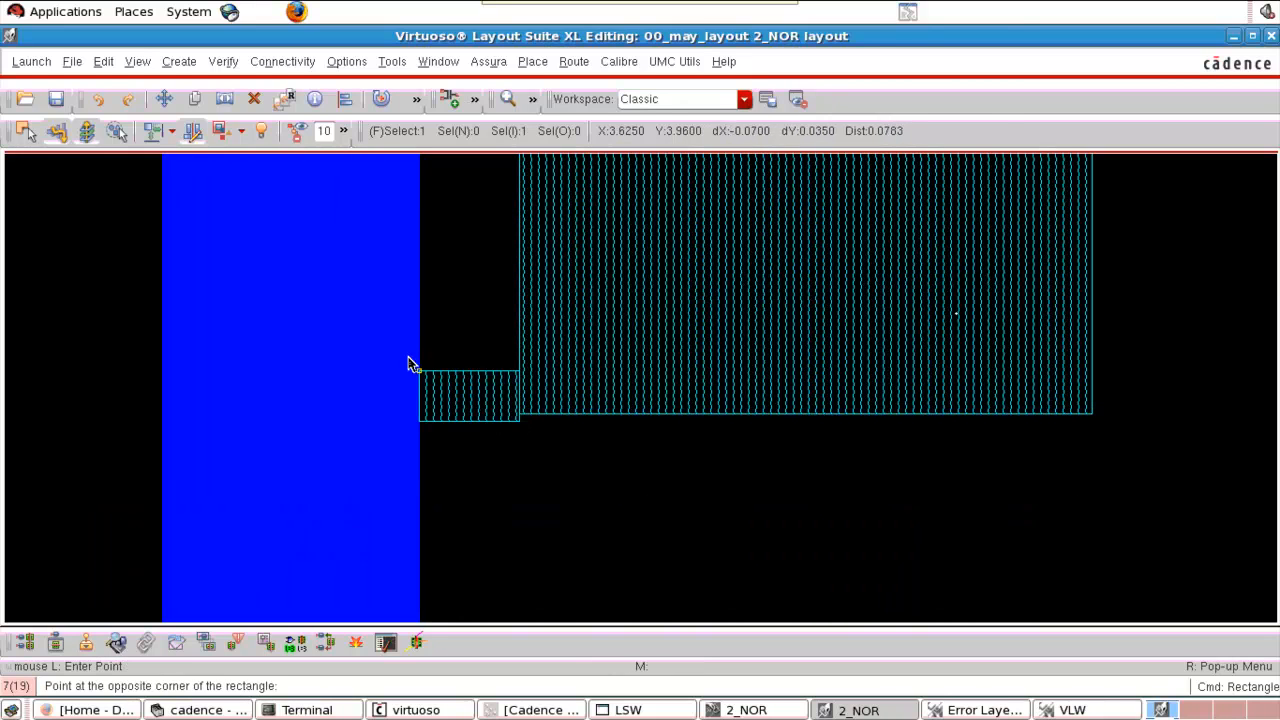
{"action": "key", "text": "Escape"}
{"action": "key", "text": "f"}
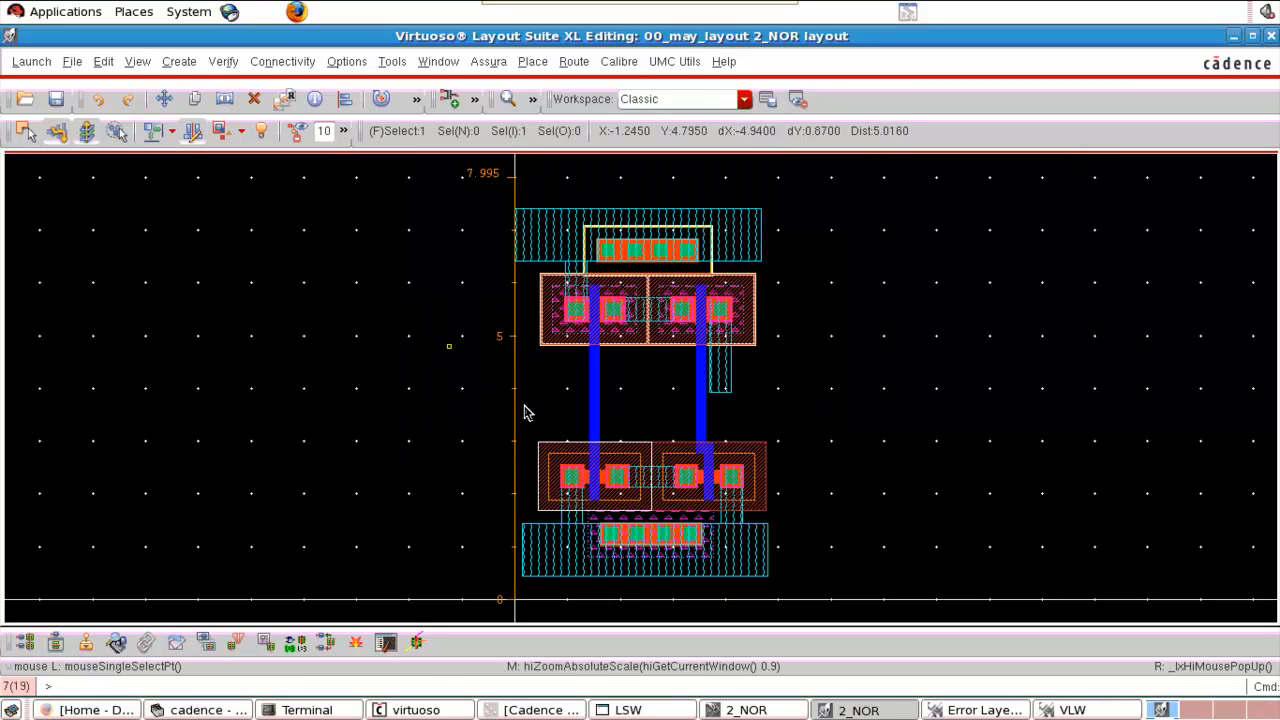
Draw a vertical metal rectangle about 0.42 by 1.82 running up from the metal that joins the two lower transistors.
{"action": "right_click_drag", "start_coordinate": [499, 299], "coordinate": [738, 513]}
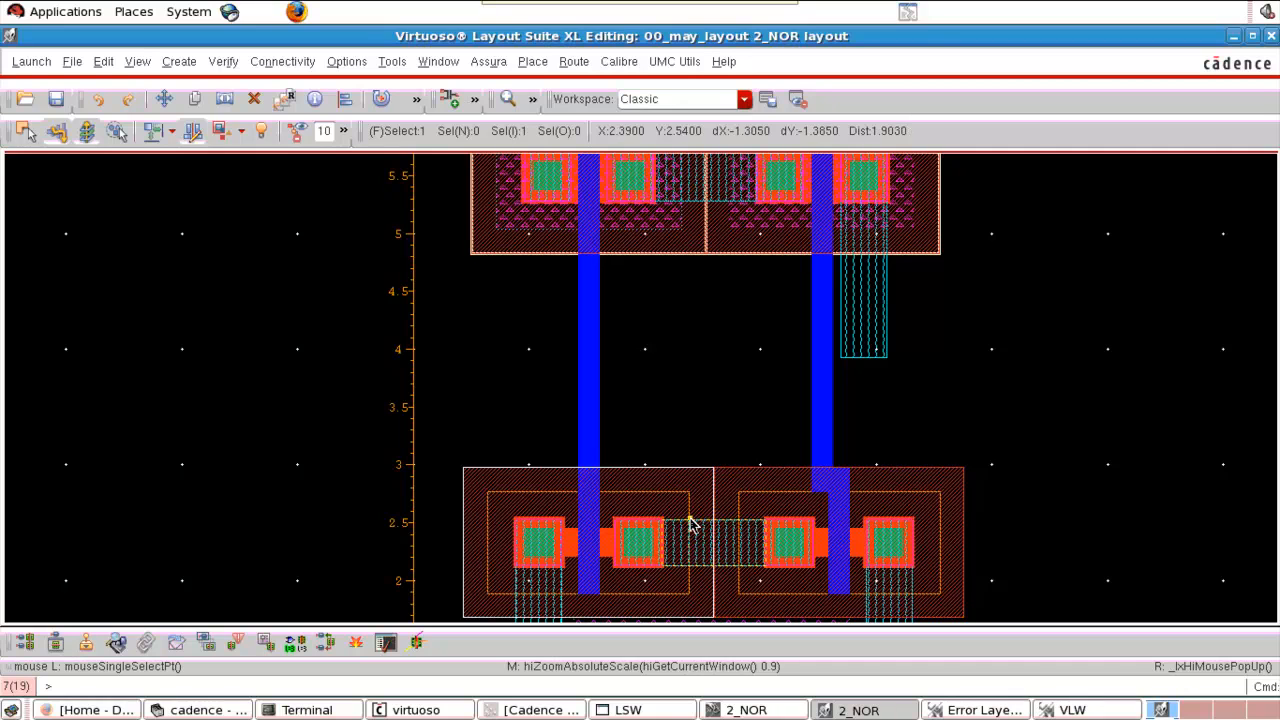
{"action": "right_click_drag", "start_coordinate": [657, 490], "coordinate": [744, 516]}
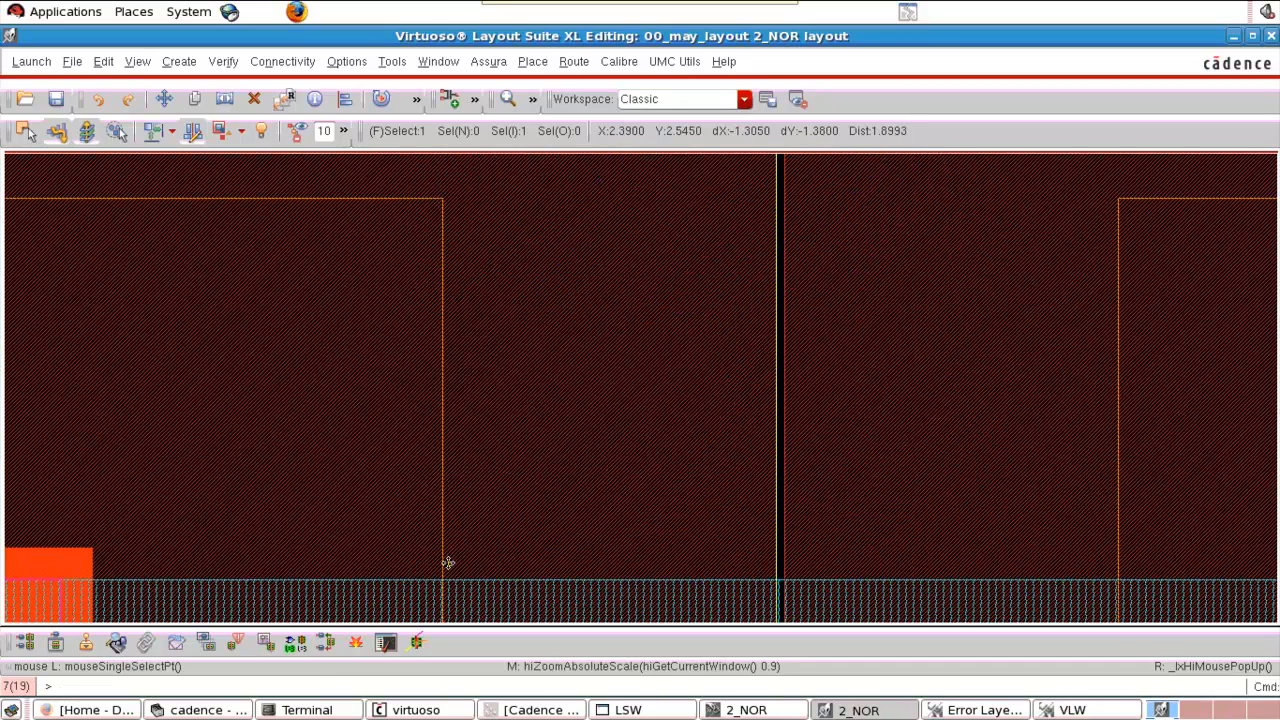
{"action": "key", "text": "r"}
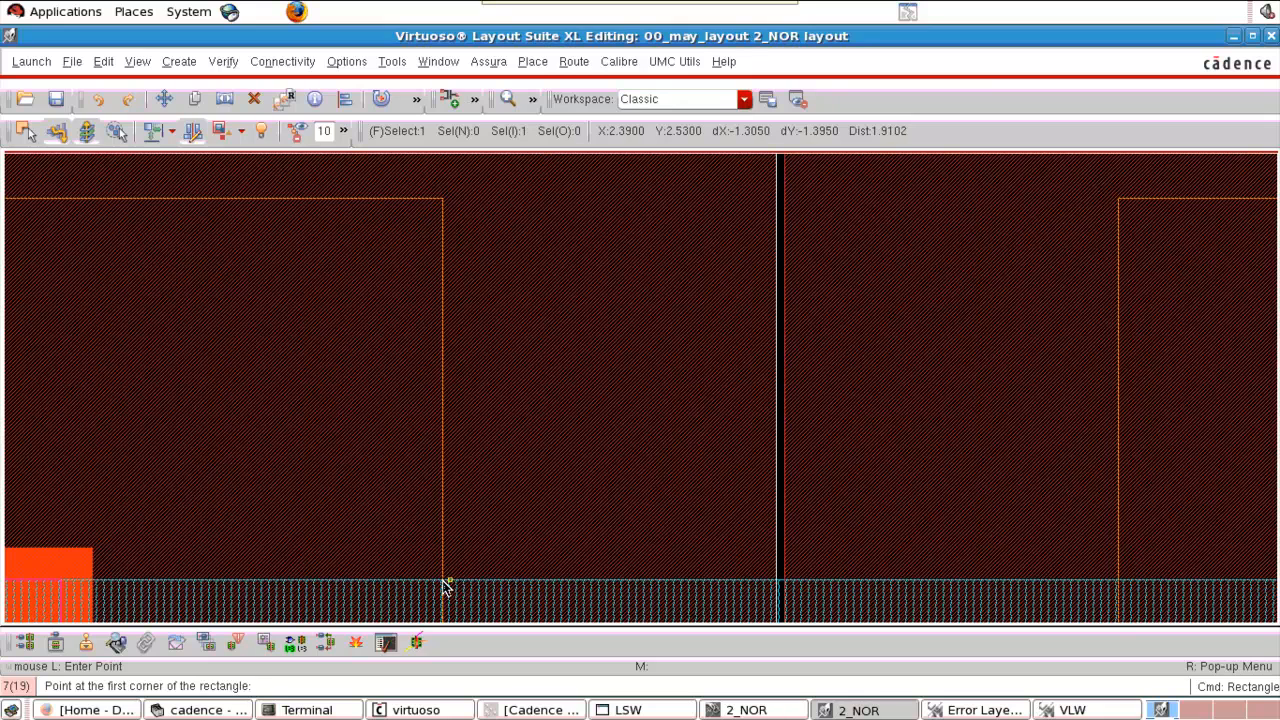
{"action": "left_click", "coordinate": [443, 583]}
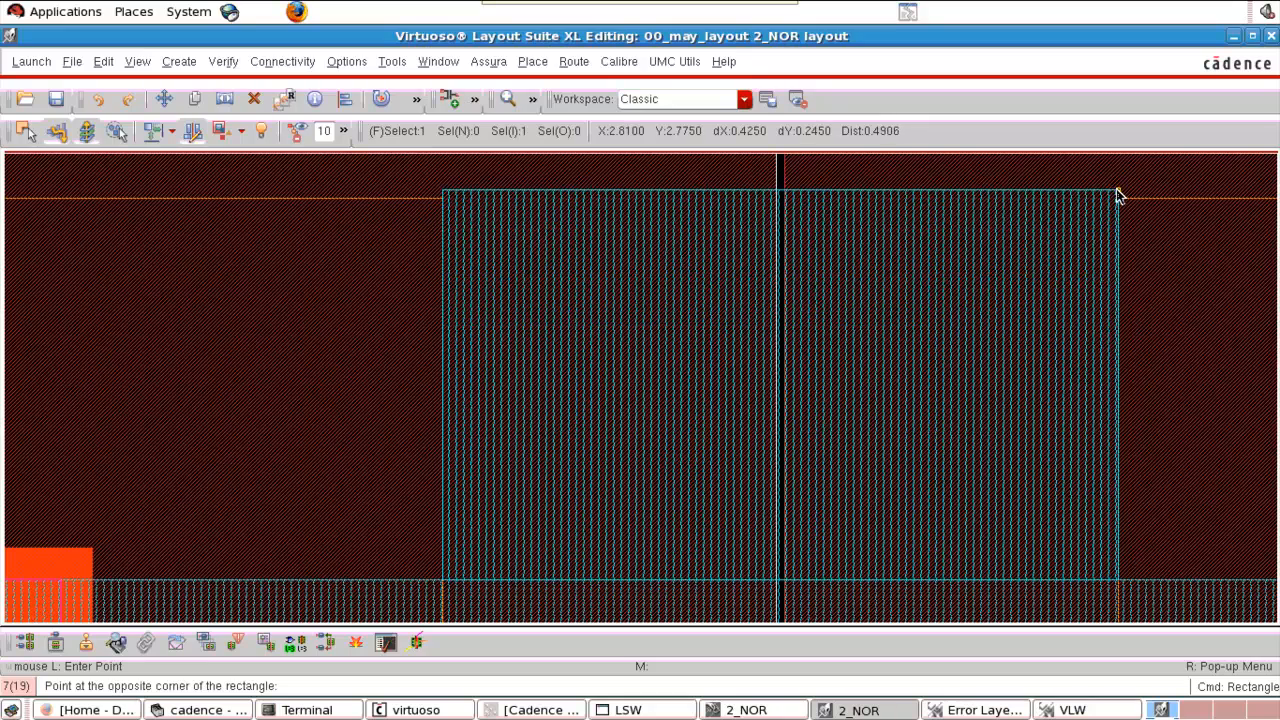
{"action": "scroll", "coordinate": [1118, 197], "scroll_direction": "up", "scroll_amount": 1}
{"action": "scroll", "coordinate": [1118, 197], "scroll_direction": "down", "scroll_amount": 2, "text": "ctrl"}
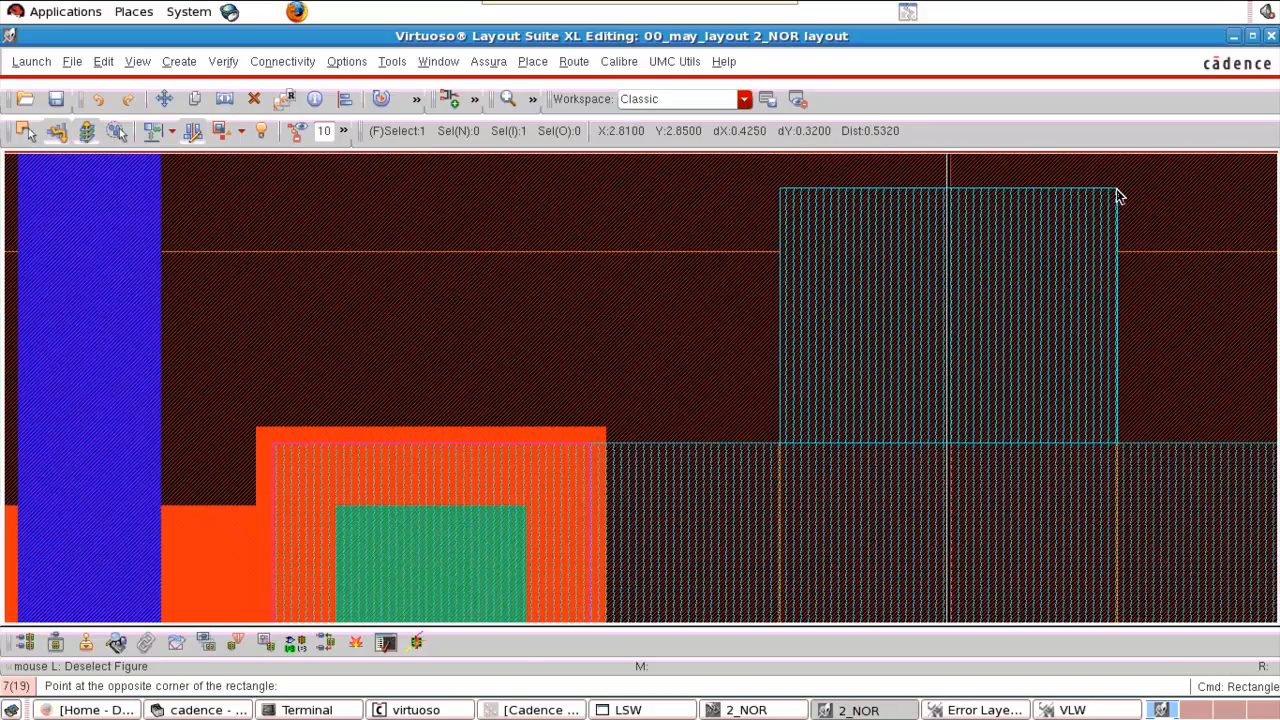
{"action": "scroll", "coordinate": [1118, 197], "scroll_direction": "down", "scroll_amount": 2, "text": "ctrl"}
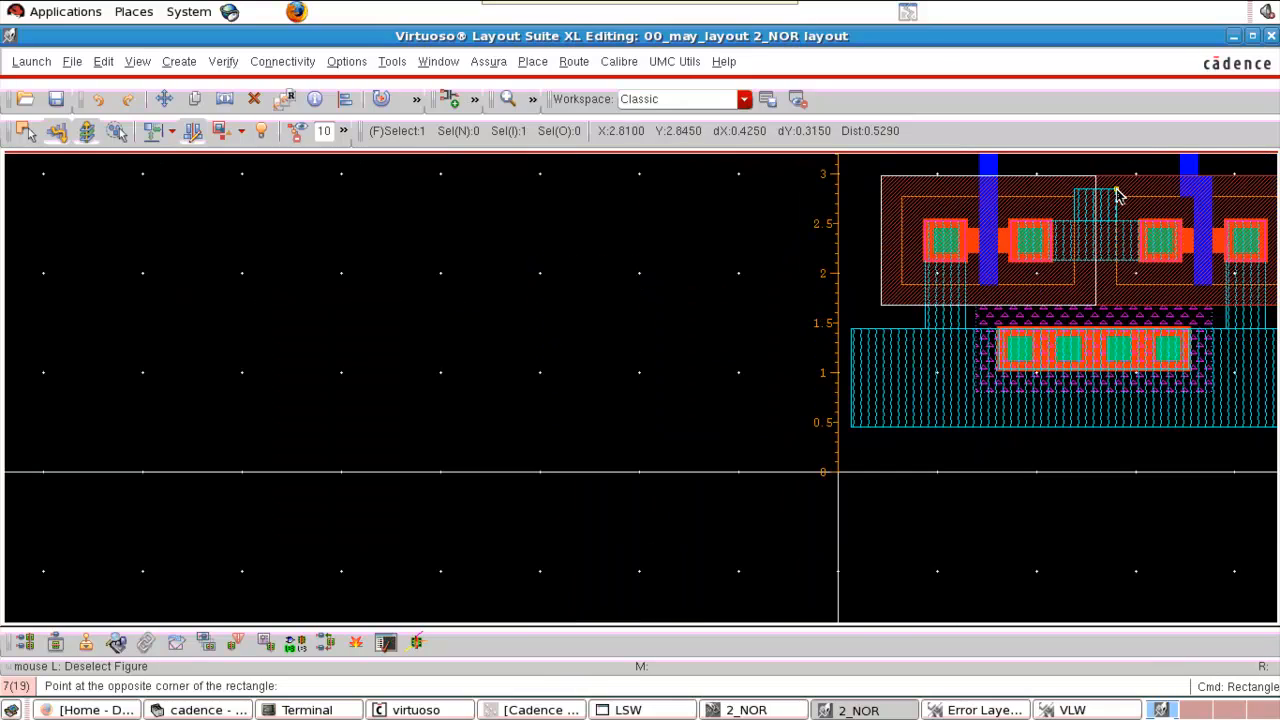
{"action": "scroll", "coordinate": [1118, 197], "scroll_direction": "up", "scroll_amount": 1}
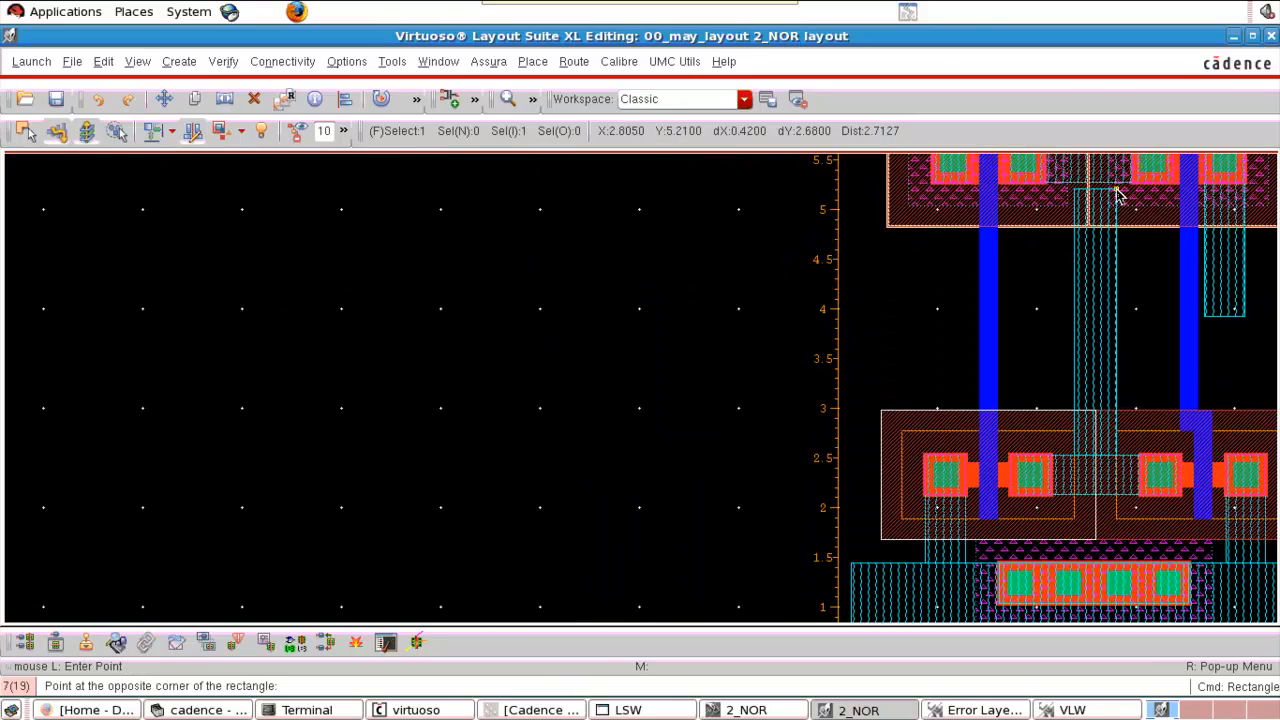
{"action": "left_click", "coordinate": [1118, 281]}
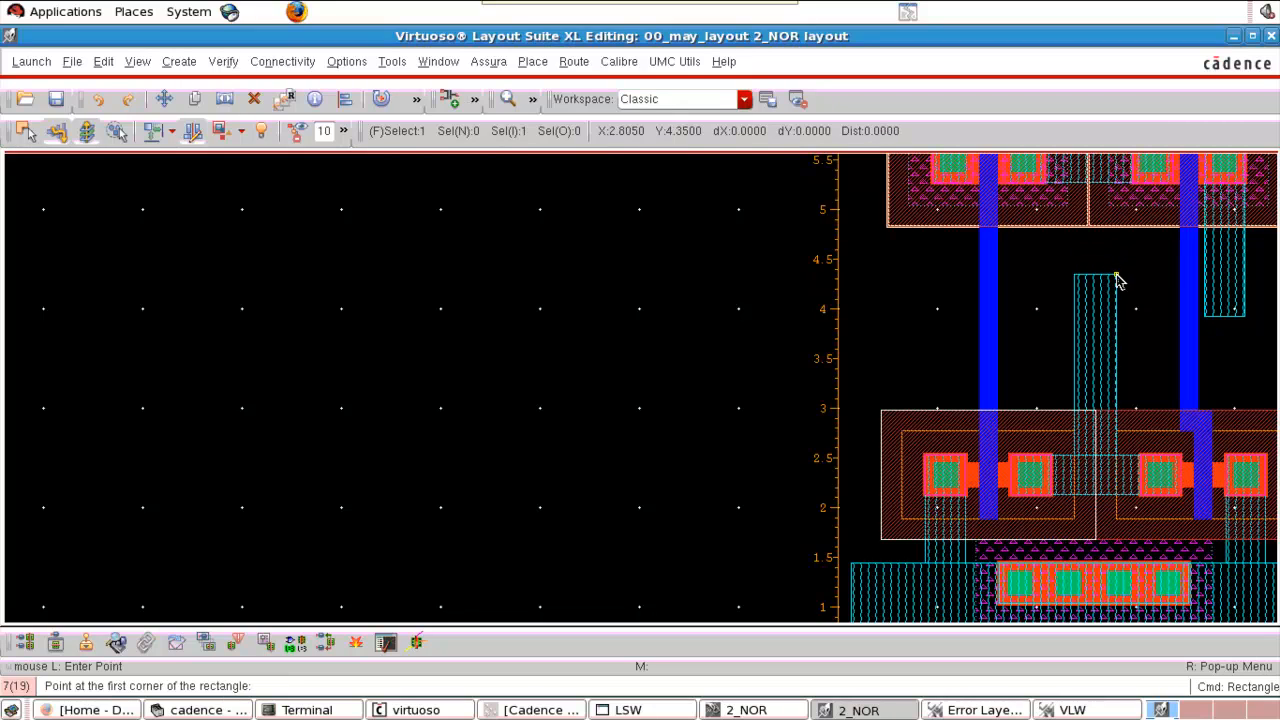
Draw a horizontal metal rectangle about 0.89 by 0.42 joining the central vertical strip's upper end to the right-hand vertical strip.
{"action": "left_click", "coordinate": [1118, 281]}
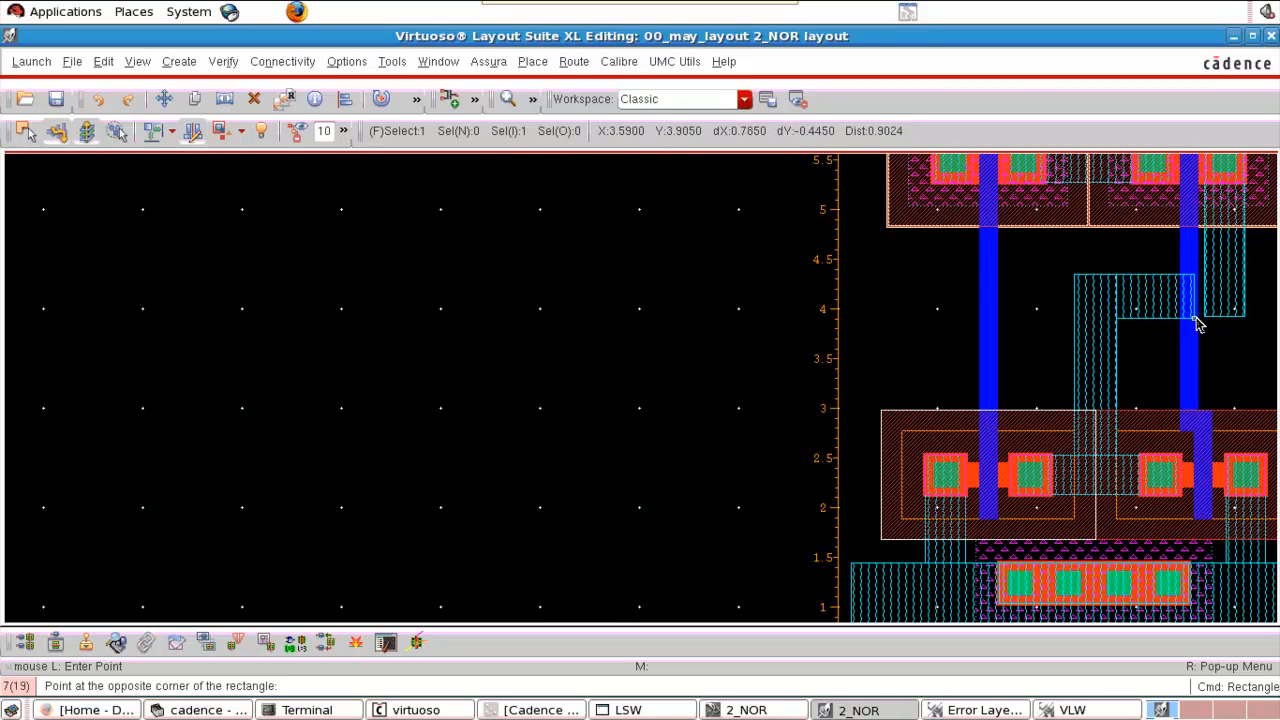
{"action": "right_click_drag", "start_coordinate": [1189, 295], "coordinate": [1209, 320]}
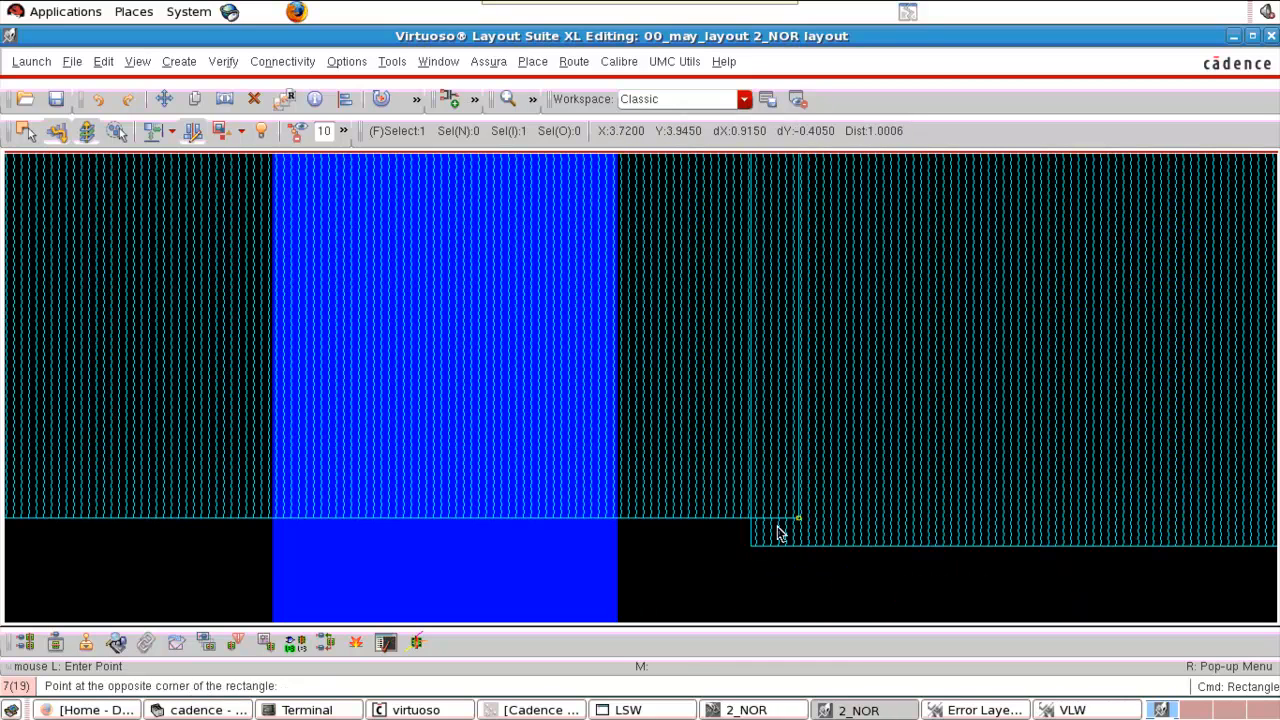
{"action": "left_click", "coordinate": [753, 553]}
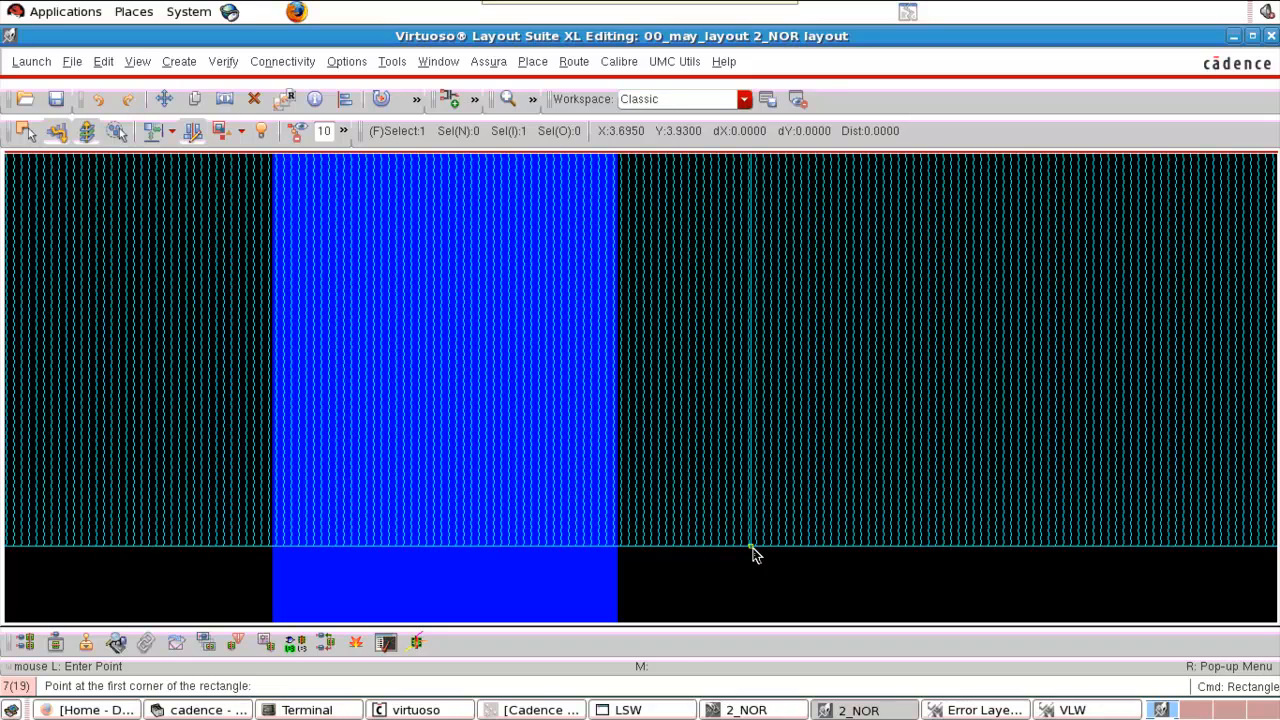
Save the layout and run Assura DRC on the full 2_NOR cell, overwriting the existing run data, and view the results.
{"action": "key", "text": "Escape"}
{"action": "key", "text": "f"}
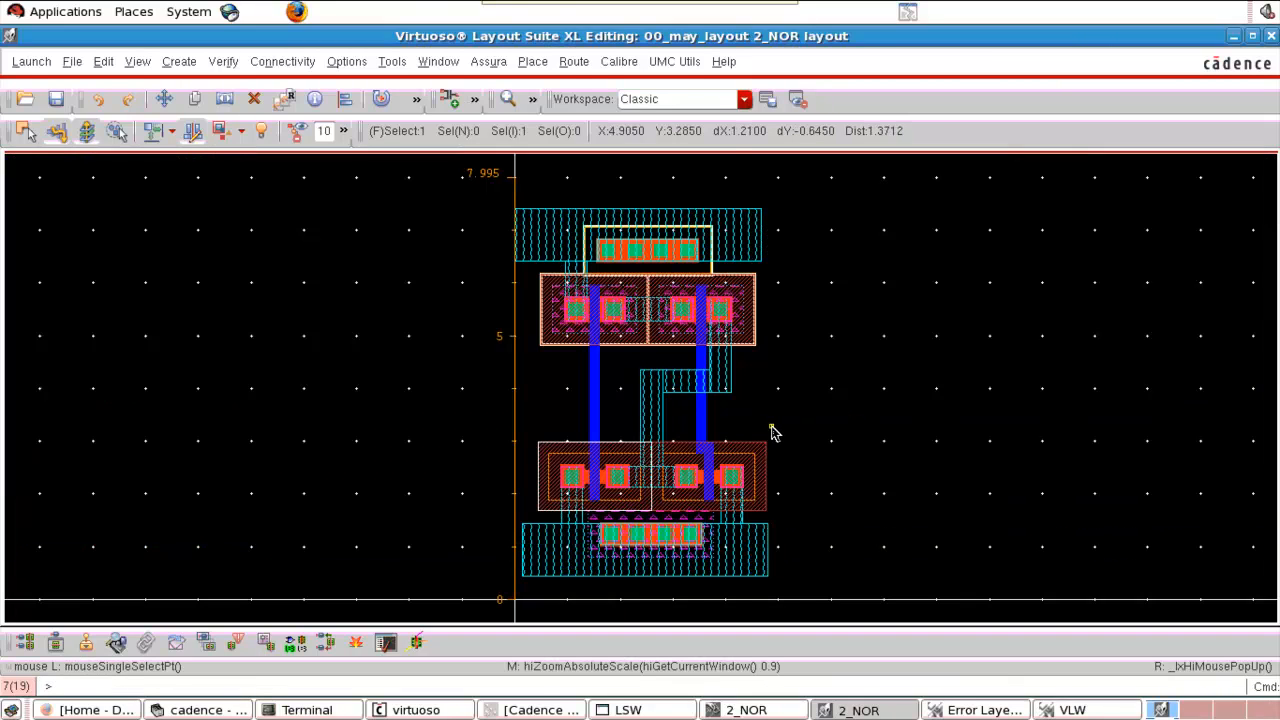
{"action": "left_click", "coordinate": [494, 62]}
{"action": "left_click", "coordinate": [516, 188]}
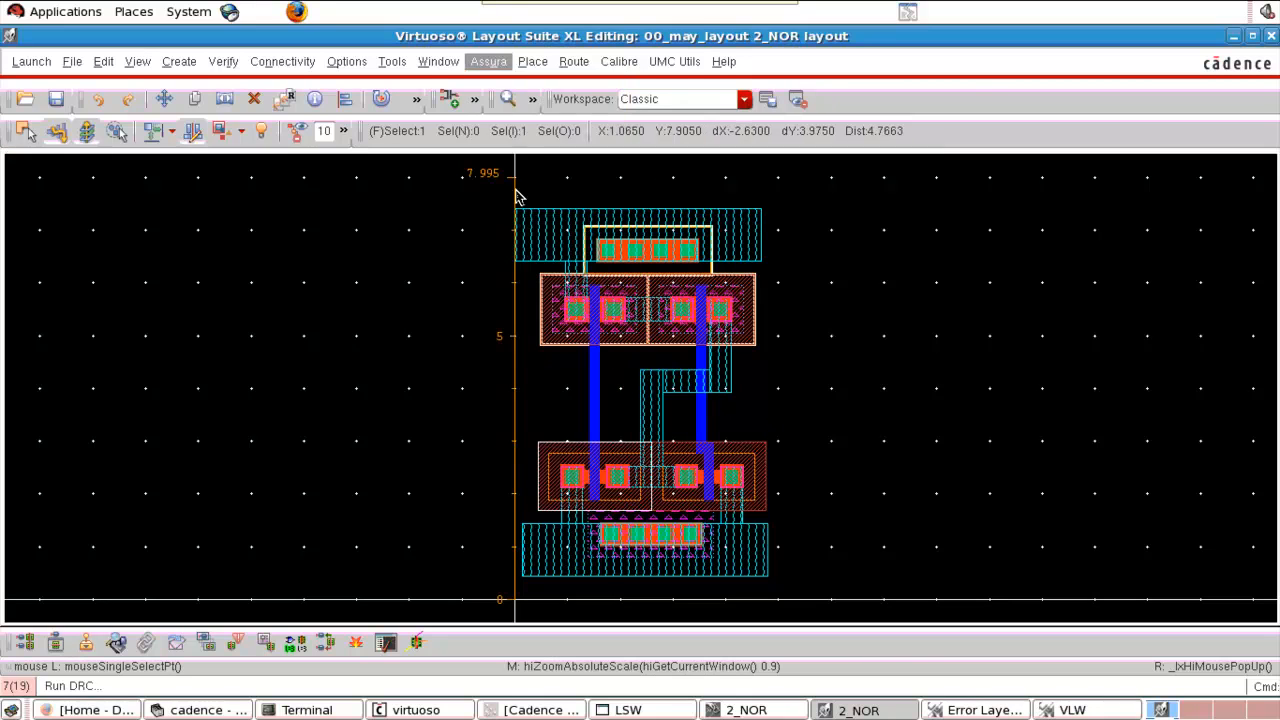
{"action": "left_click", "coordinate": [487, 537]}
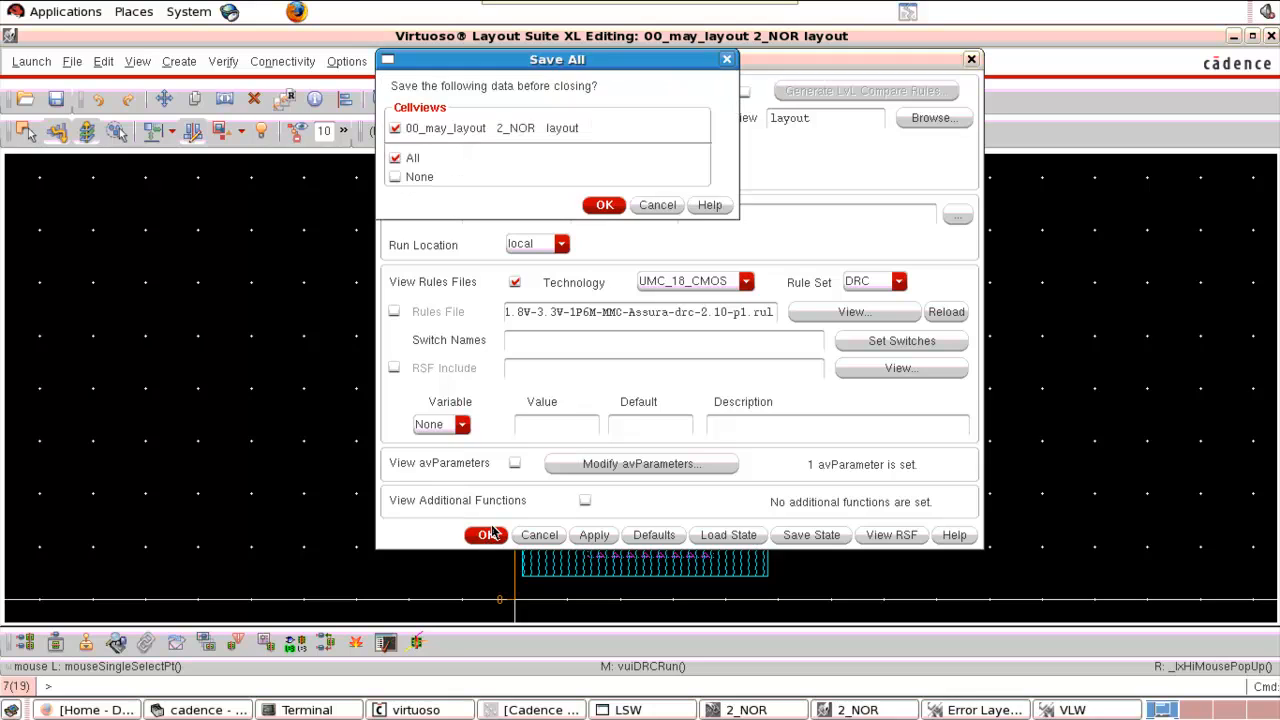
{"action": "left_click", "coordinate": [604, 206]}
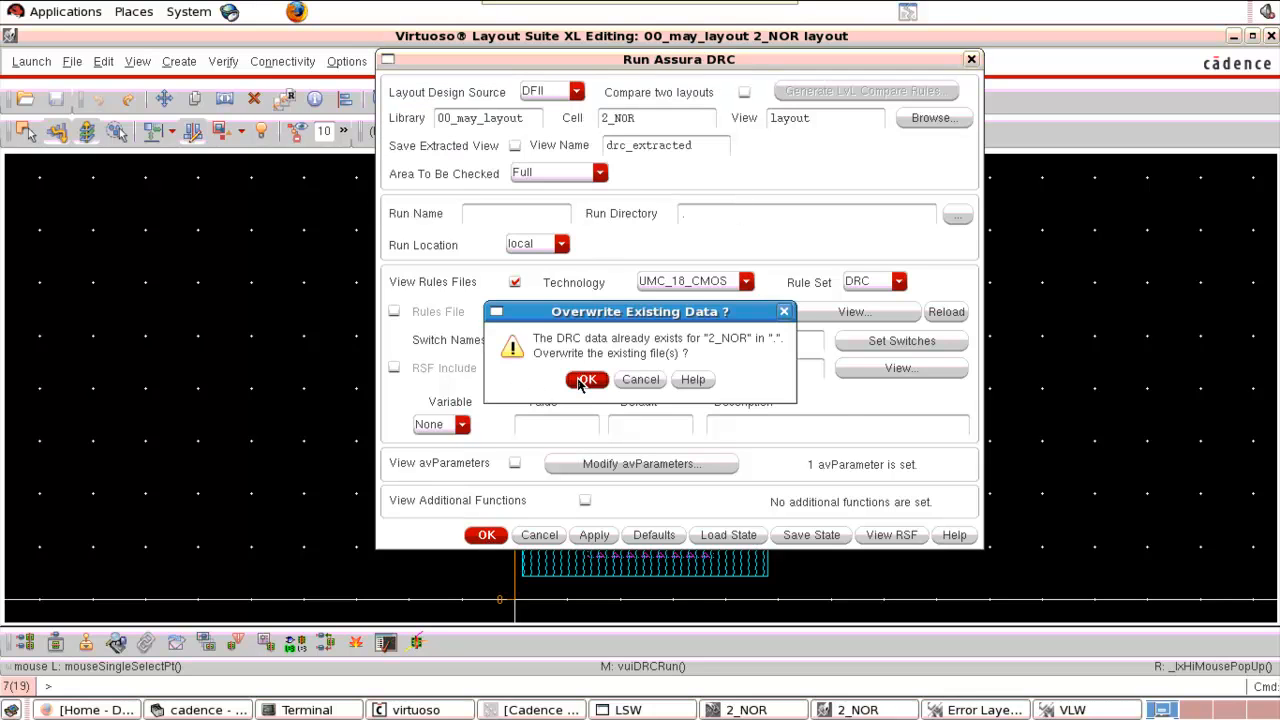
{"action": "left_click", "coordinate": [585, 381]}
{"action": "left_click", "coordinate": [588, 387]}
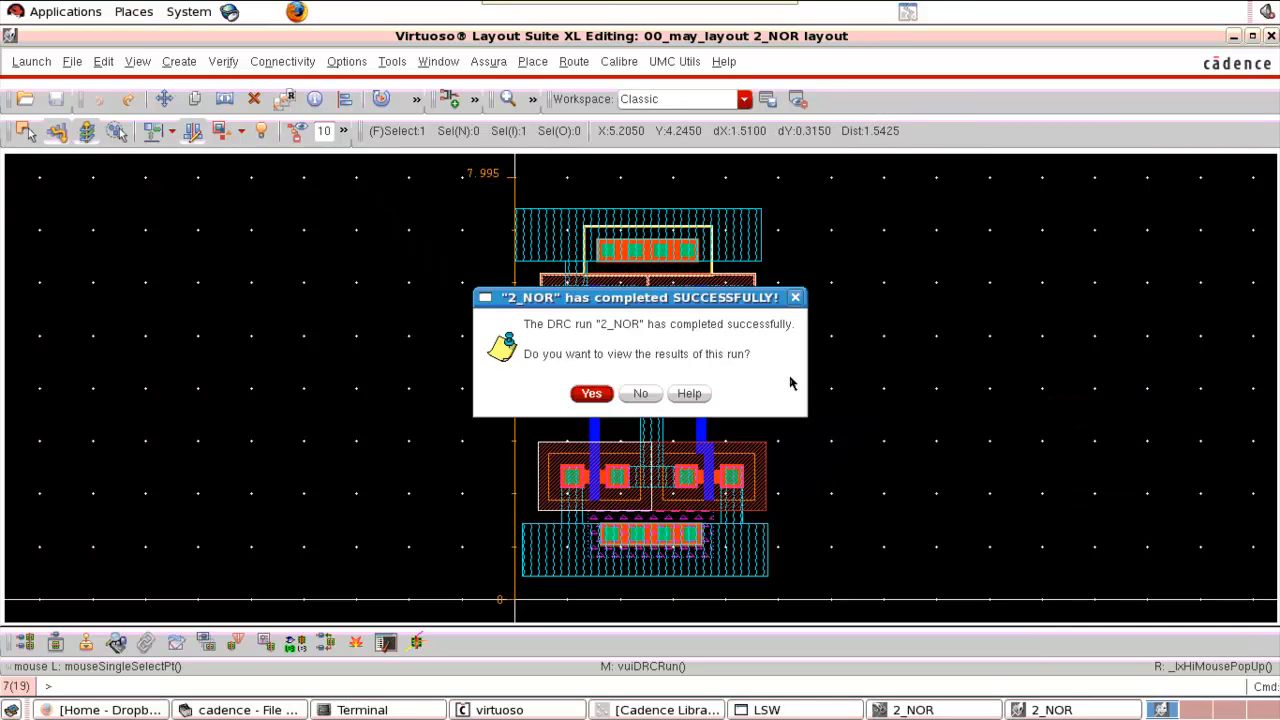
{"action": "left_click", "coordinate": [591, 395]}
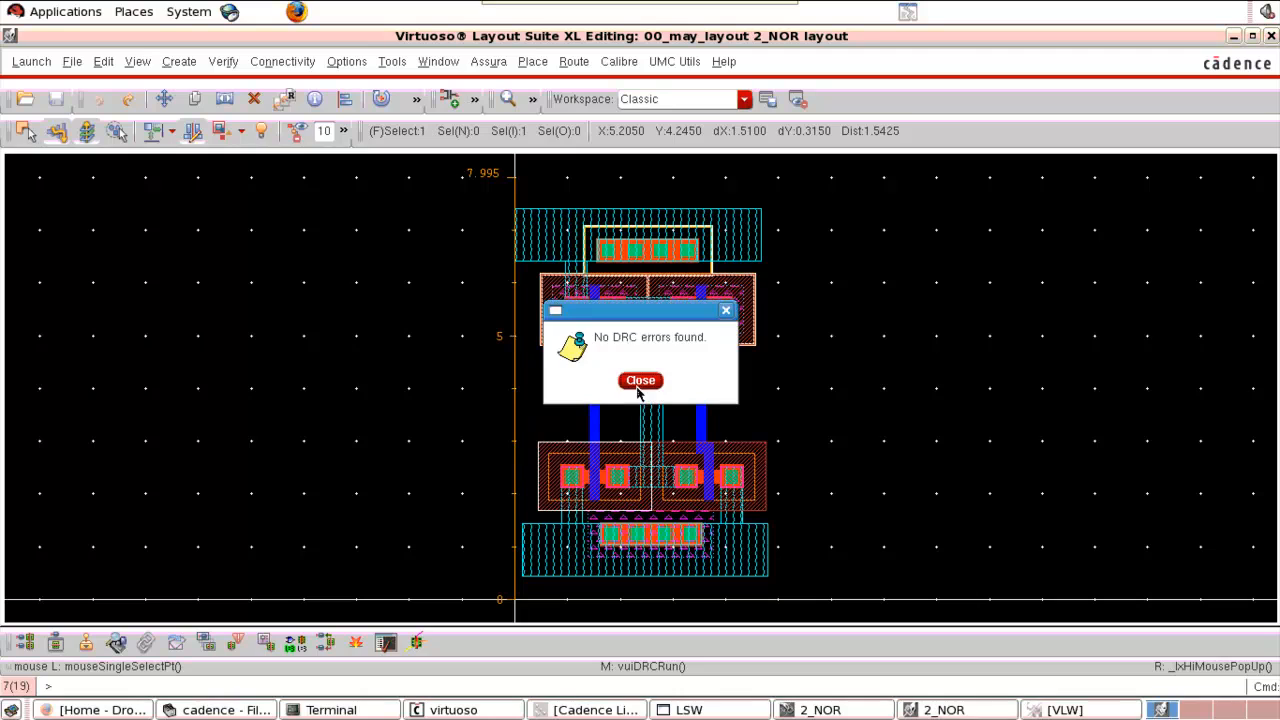
{"action": "left_click", "coordinate": [641, 381]}
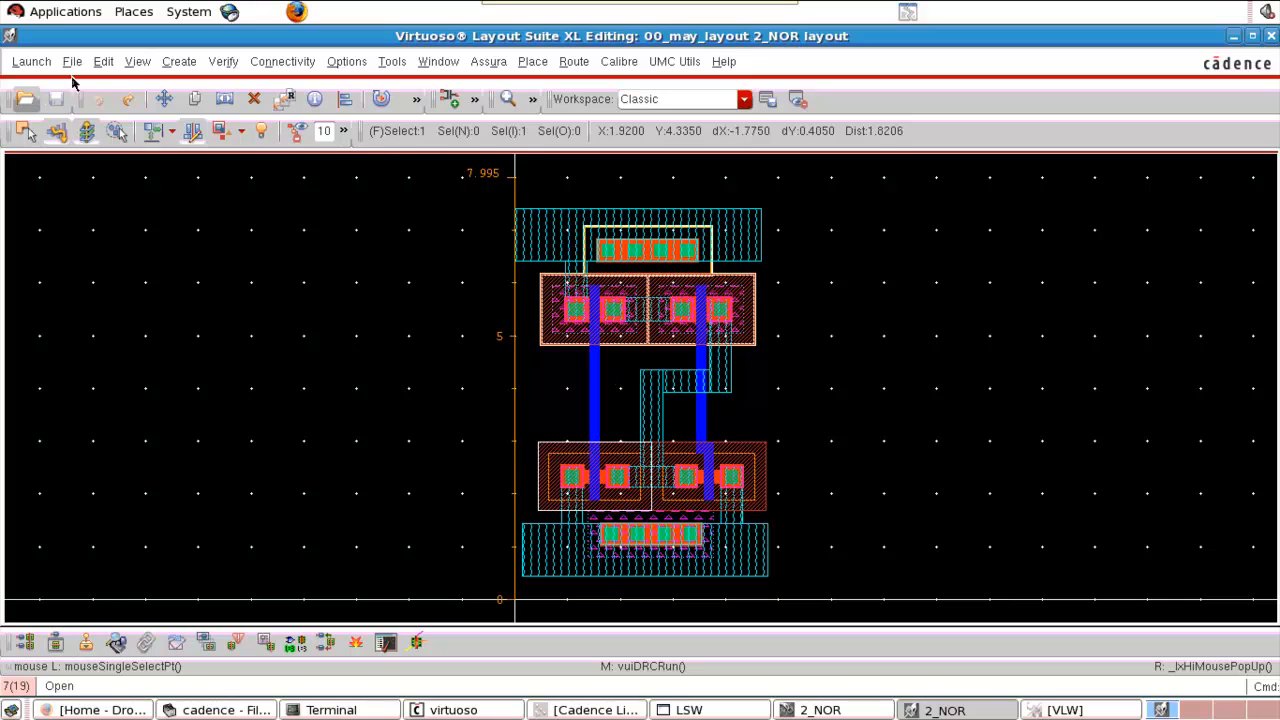
Place a single M1_POLY via against the outer edge of the left poly gate strip, just above the lower-left transistor.
{"action": "left_click", "coordinate": [175, 63]}
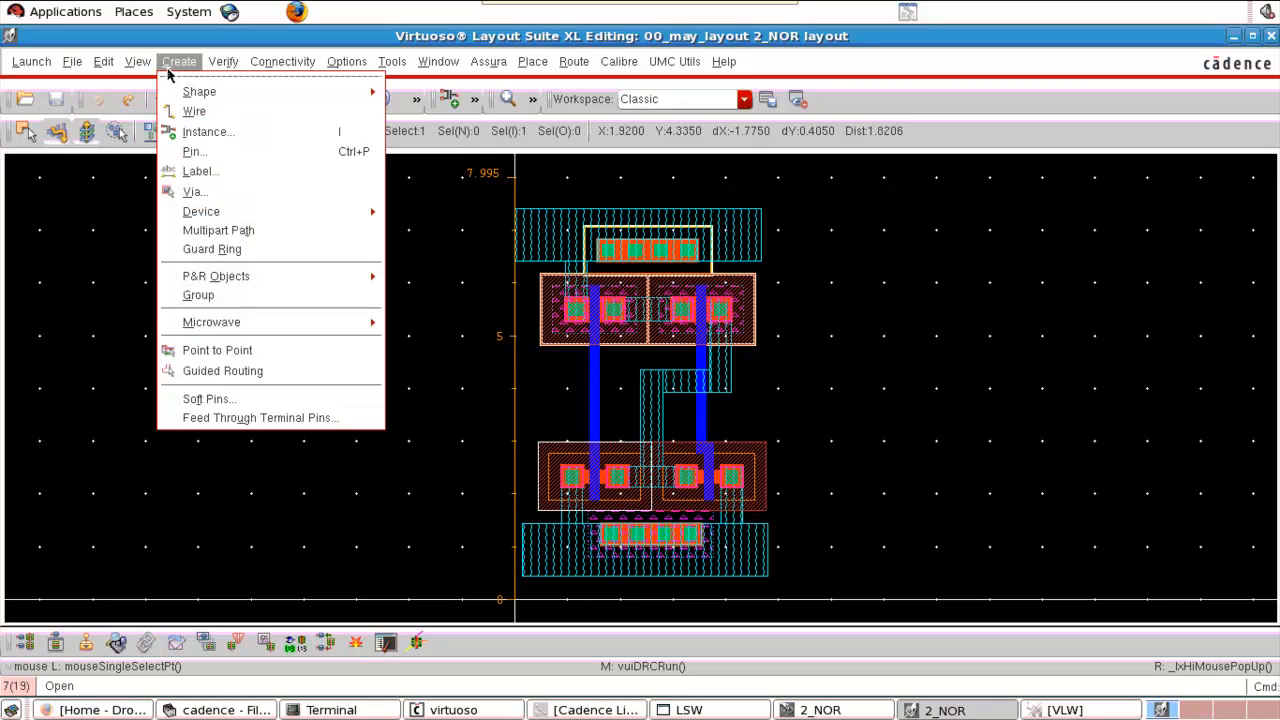
{"action": "left_click", "coordinate": [215, 191]}
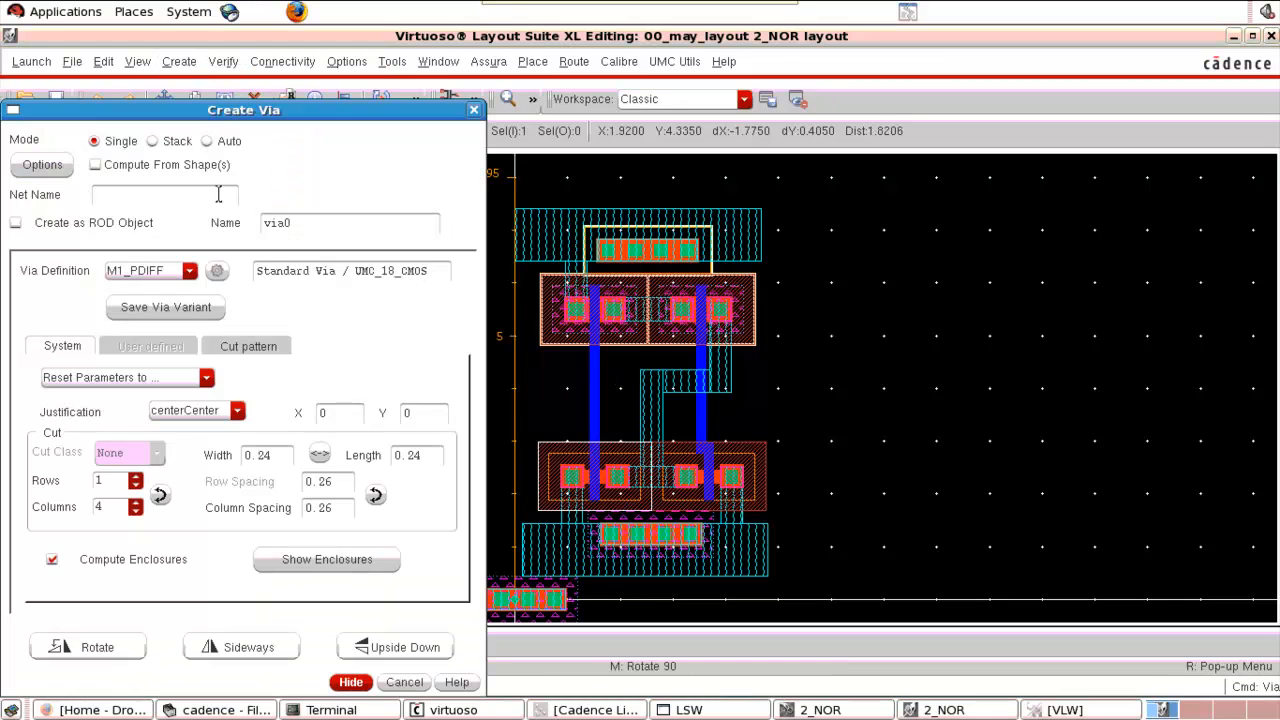
{"action": "left_click", "coordinate": [157, 279]}
{"action": "left_click", "coordinate": [170, 352]}
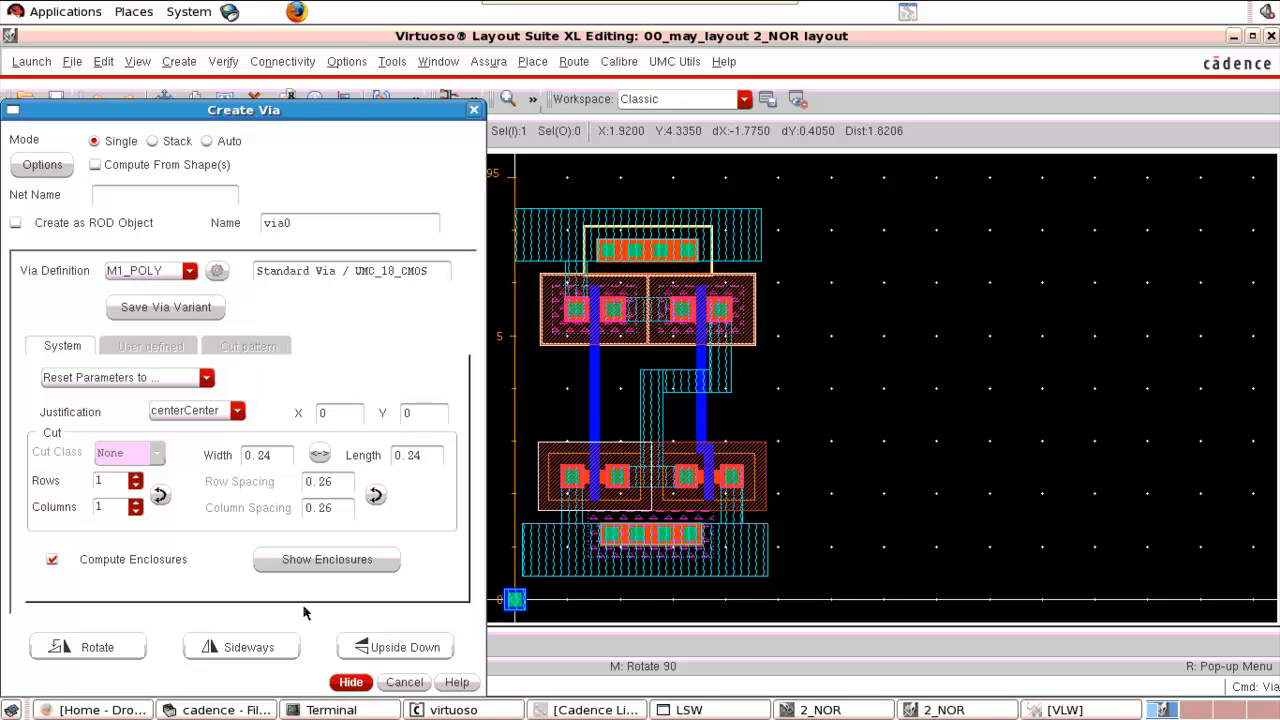
{"action": "left_click", "coordinate": [350, 683]}
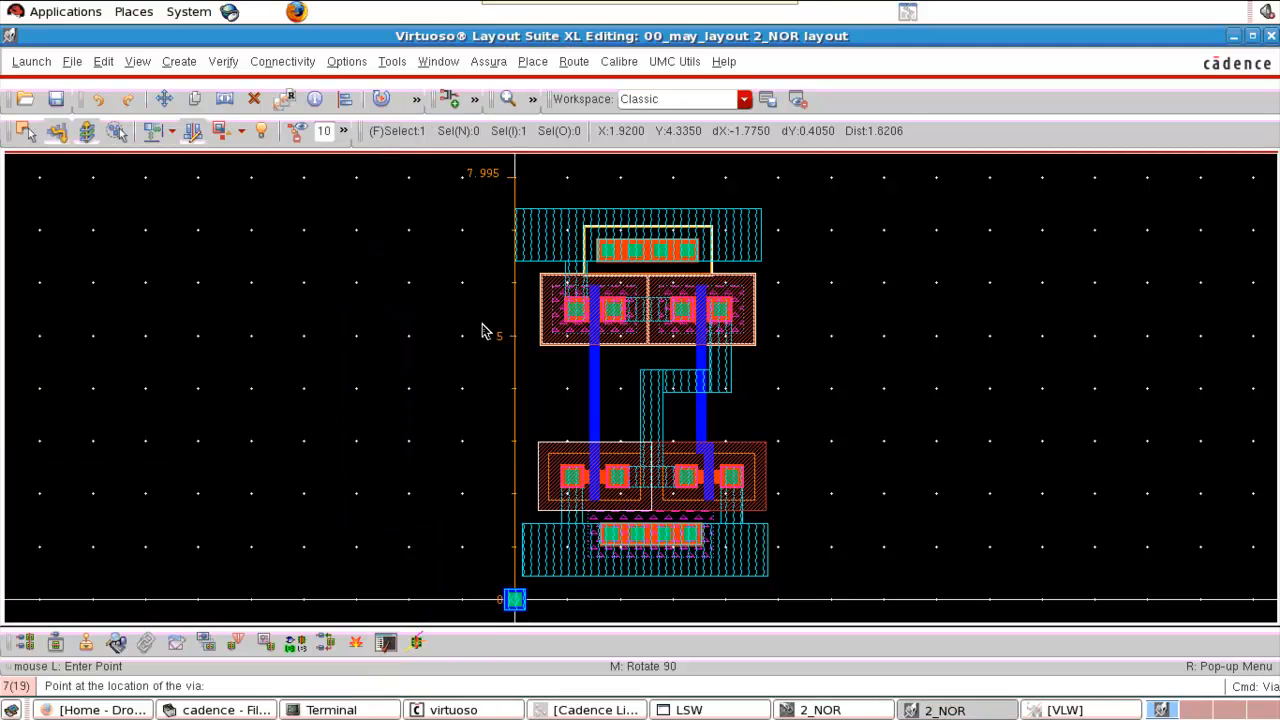
{"action": "key", "text": "z"}
{"action": "left_click", "coordinate": [613, 478]}
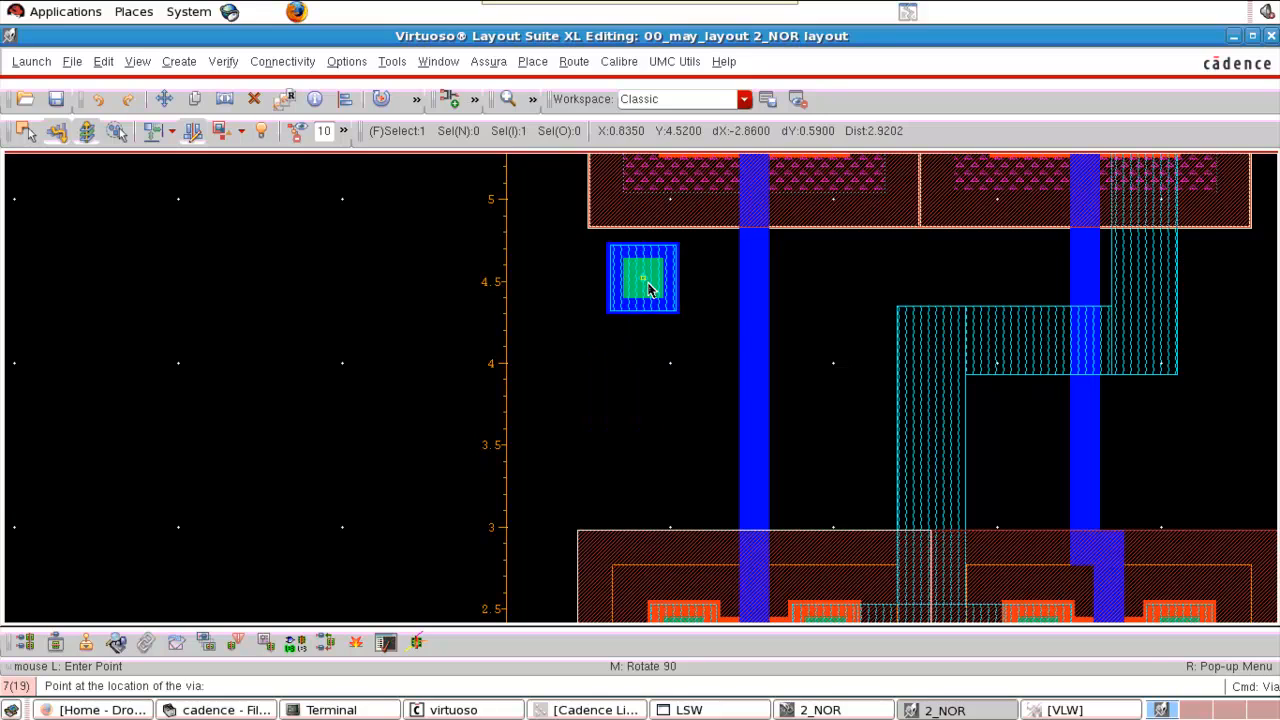
{"action": "scroll", "coordinate": [643, 277], "scroll_direction": "up", "scroll_amount": 3}
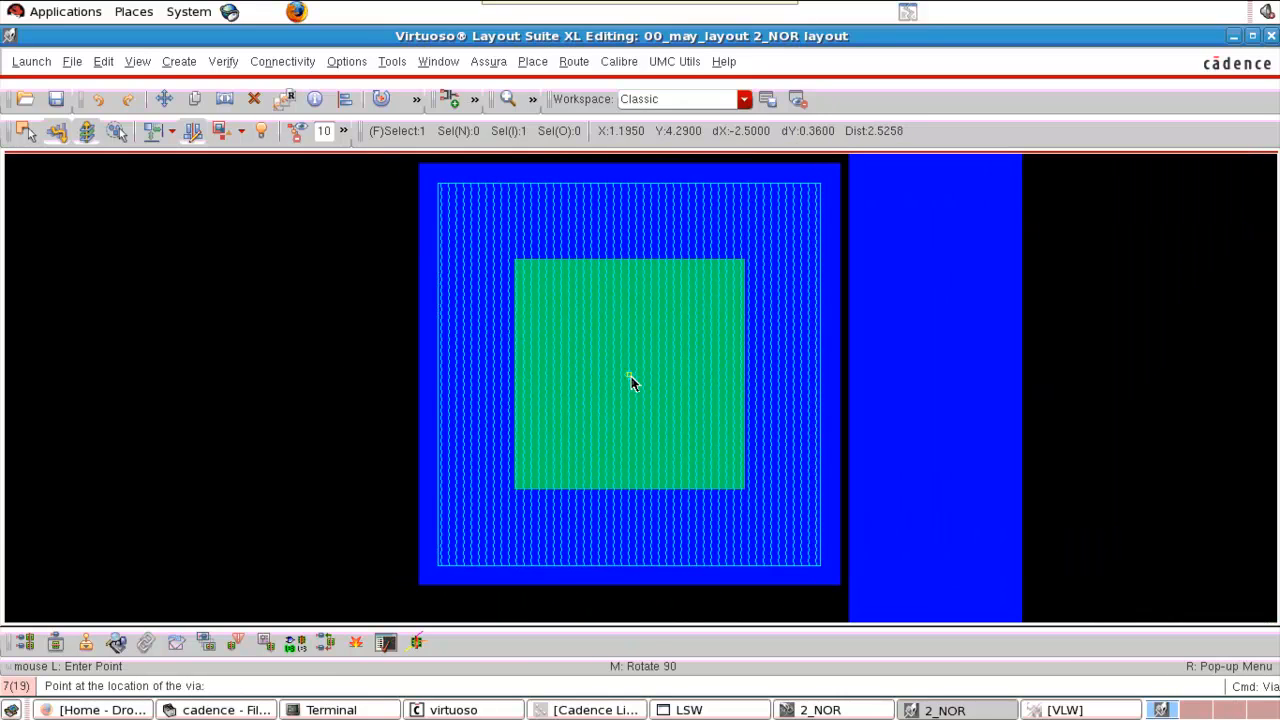
{"action": "key", "text": "f"}
{"action": "key", "text": "z"}
{"action": "left_click", "coordinate": [644, 449]}
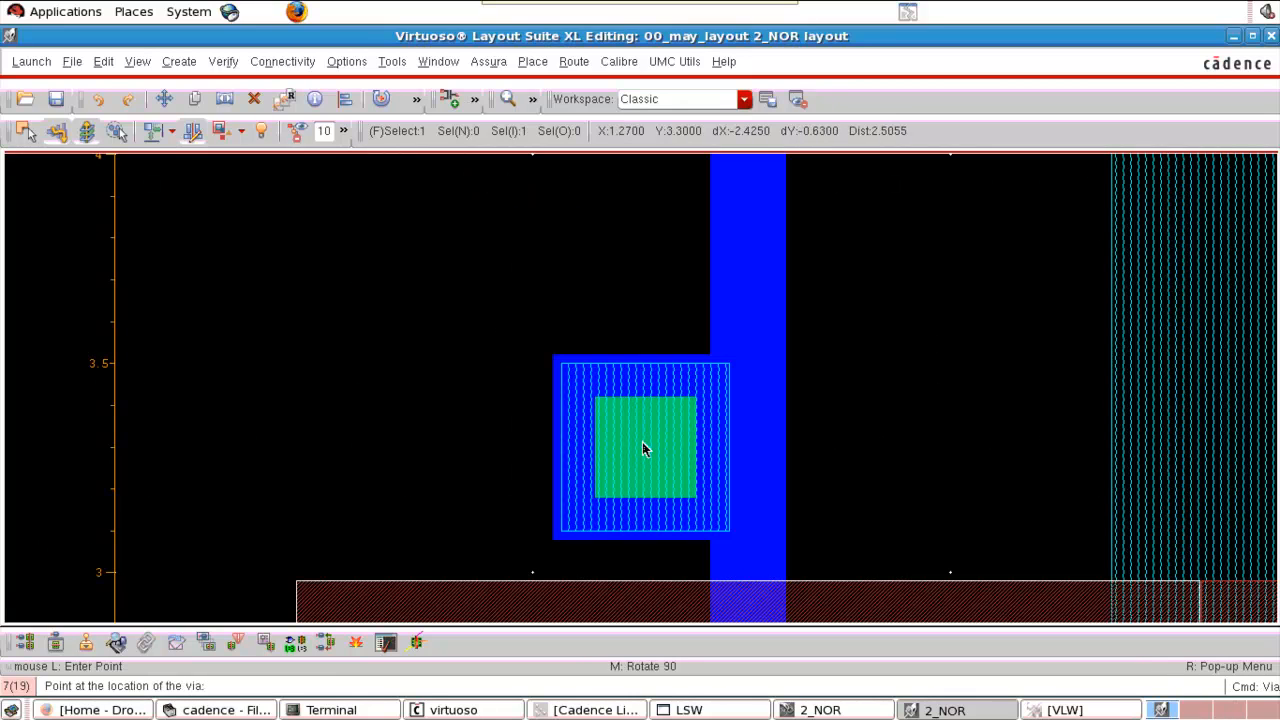
{"action": "left_click", "coordinate": [618, 492]}
{"action": "key", "text": "f"}
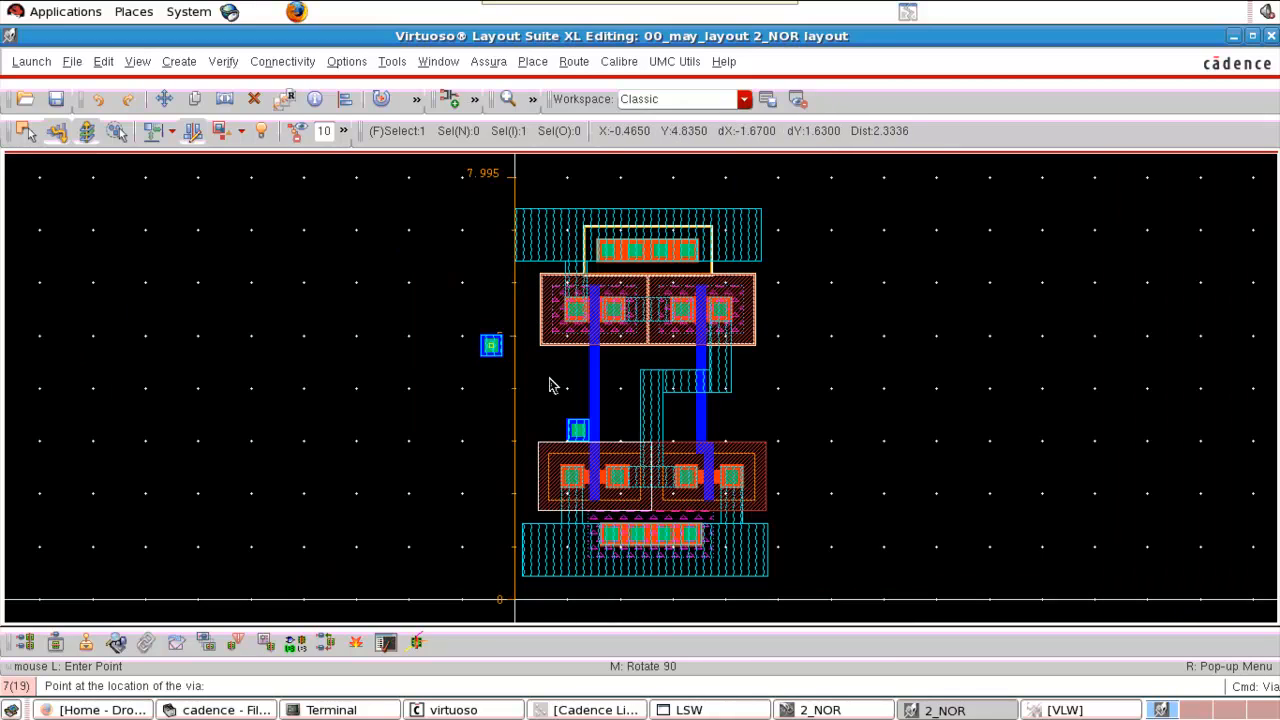
Place a second M1_POLY via against the outer edge of the right poly gate strip, just above the lower-right transistor.
{"action": "right_click_drag", "start_coordinate": [657, 402], "coordinate": [779, 453]}
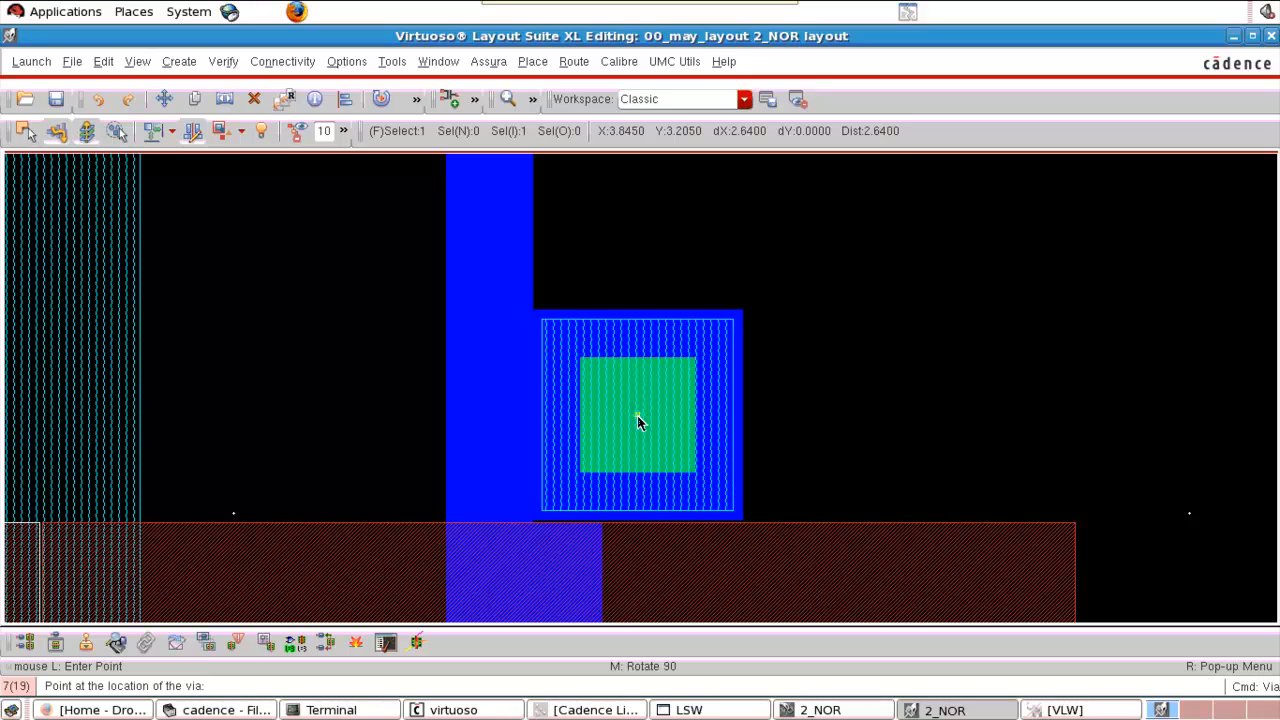
{"action": "left_click", "coordinate": [637, 416]}
{"action": "key", "text": "Escape"}
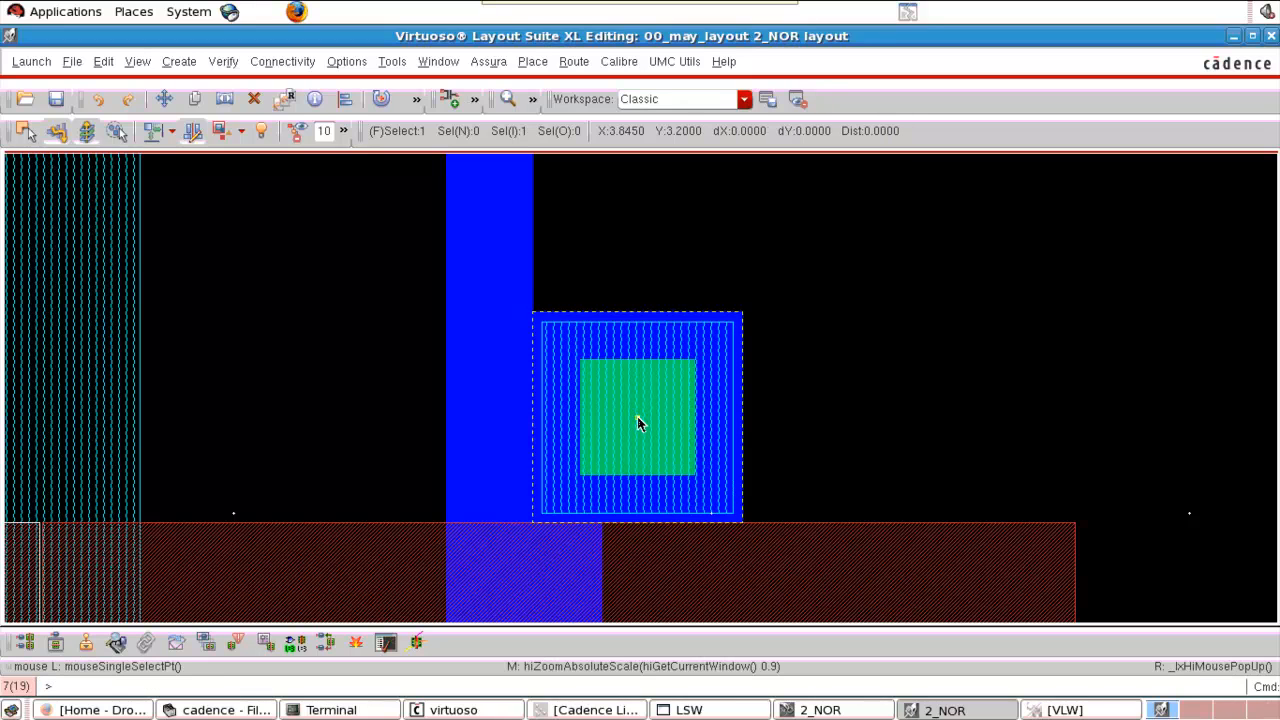
{"action": "key", "text": "f"}
{"action": "right_click_drag", "start_coordinate": [494, 386], "coordinate": [645, 451]}
{"action": "key", "text": "r"}
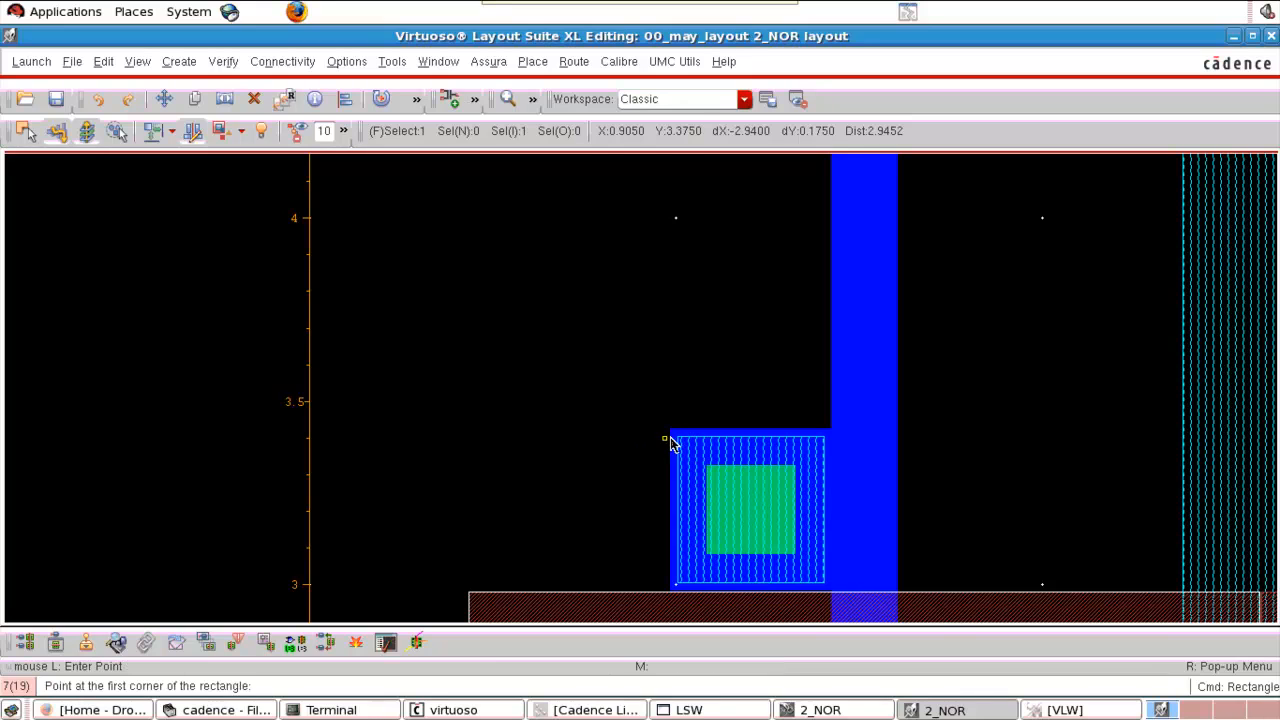
{"action": "left_click", "coordinate": [676, 438]}
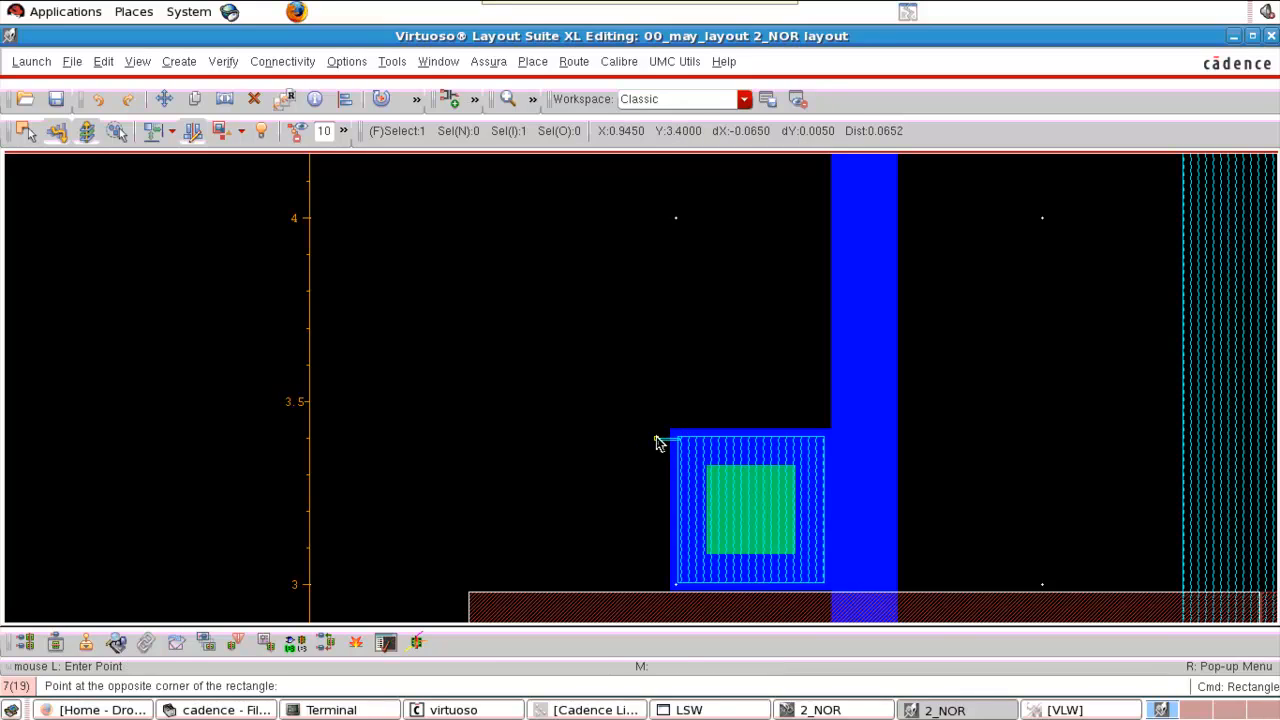
{"action": "key", "text": "Escape"}
{"action": "key", "text": "r"}
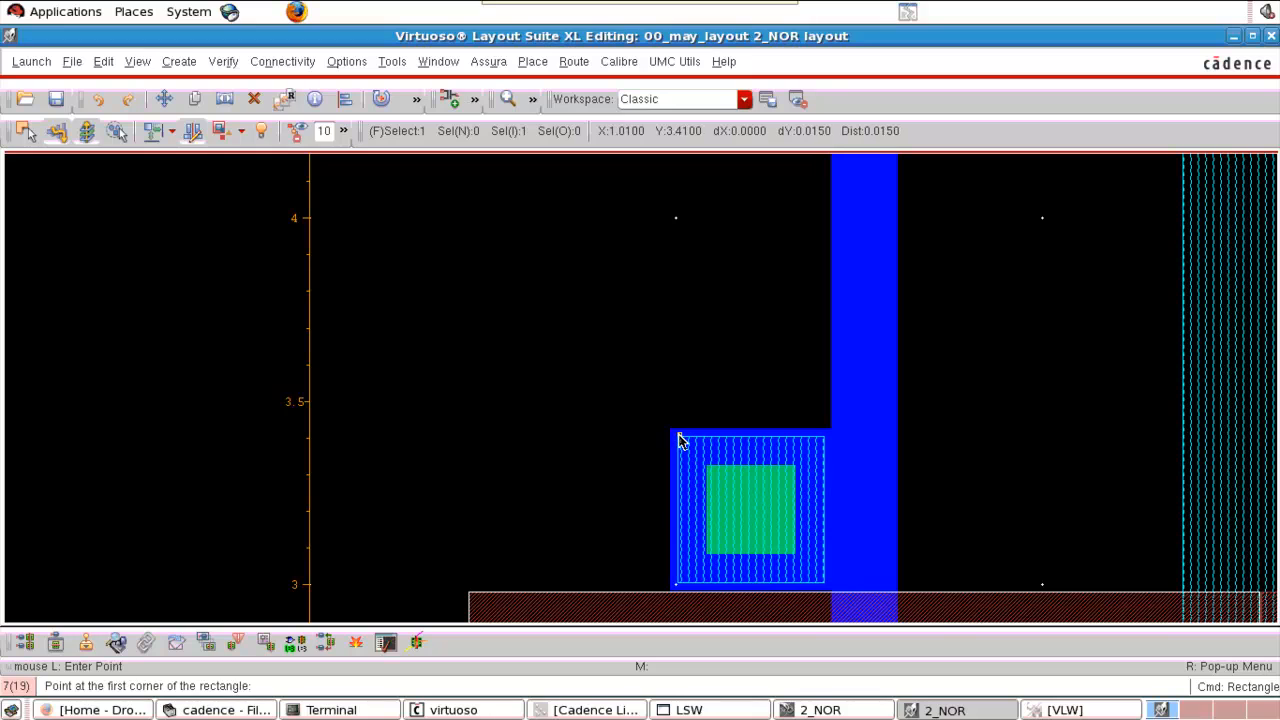
{"action": "left_click", "coordinate": [678, 438]}
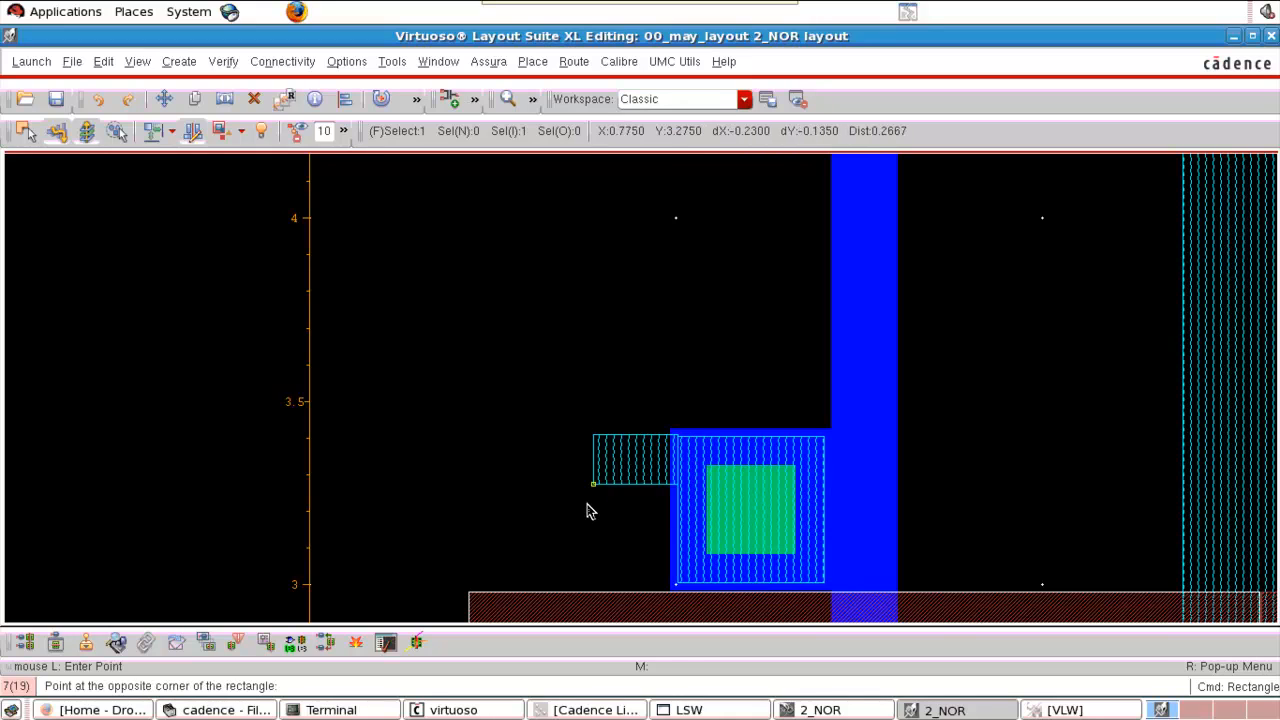
{"action": "key", "text": "Escape"}
Draw a metal rectangle about 0.56 by 0.40 extending outward to the left from the left gate's via.
{"action": "key", "text": "r"}
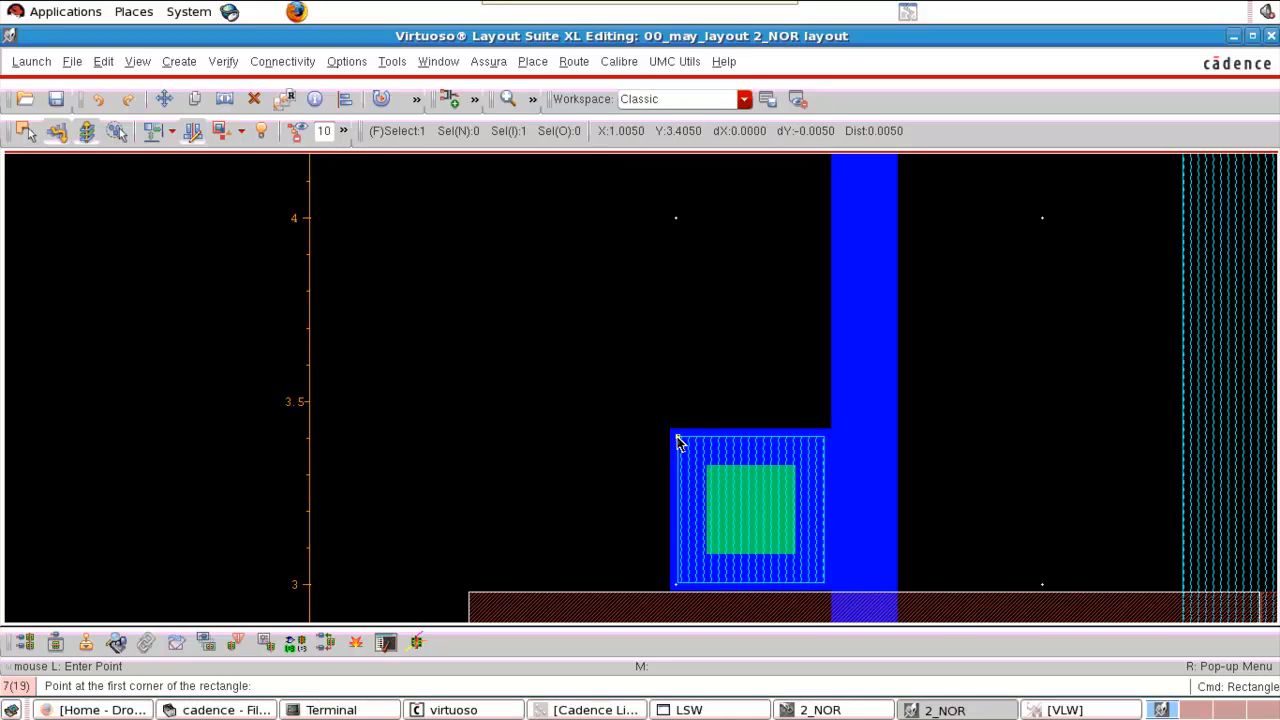
{"action": "left_click", "coordinate": [677, 438]}
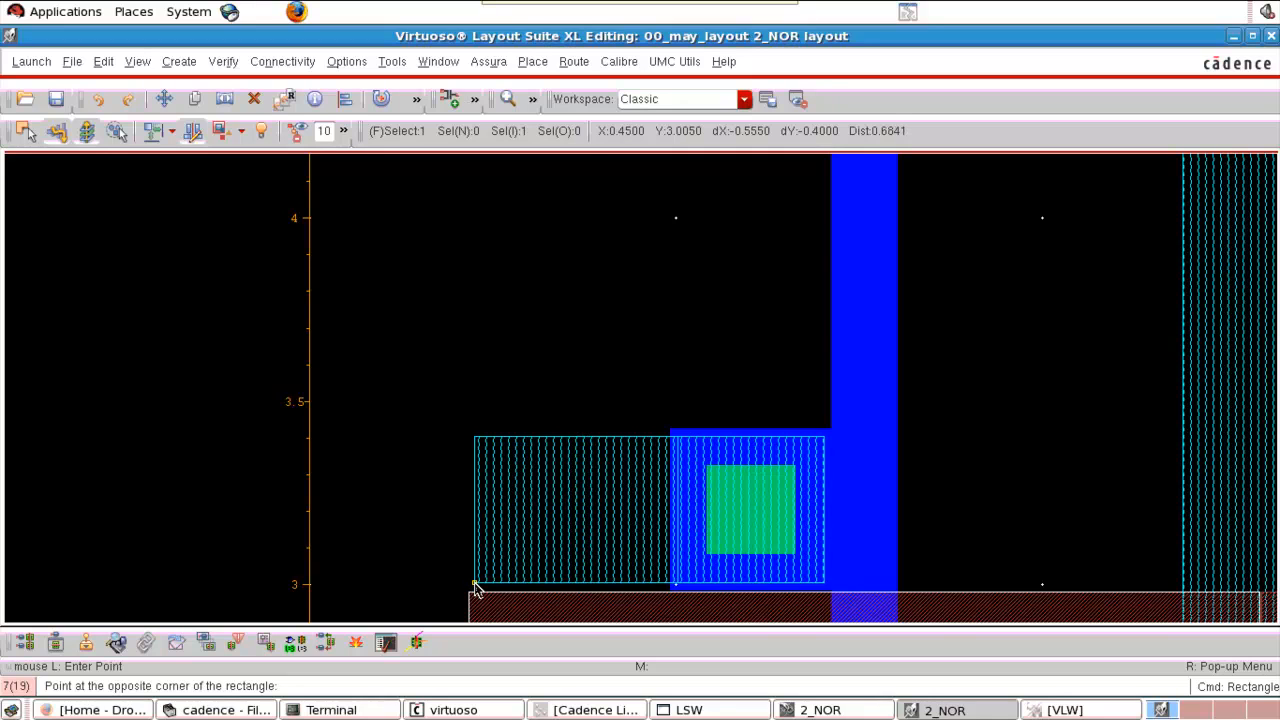
{"action": "left_click", "coordinate": [476, 586]}
{"action": "key", "text": "f"}
{"action": "right_click_drag", "start_coordinate": [645, 408], "coordinate": [794, 457]}
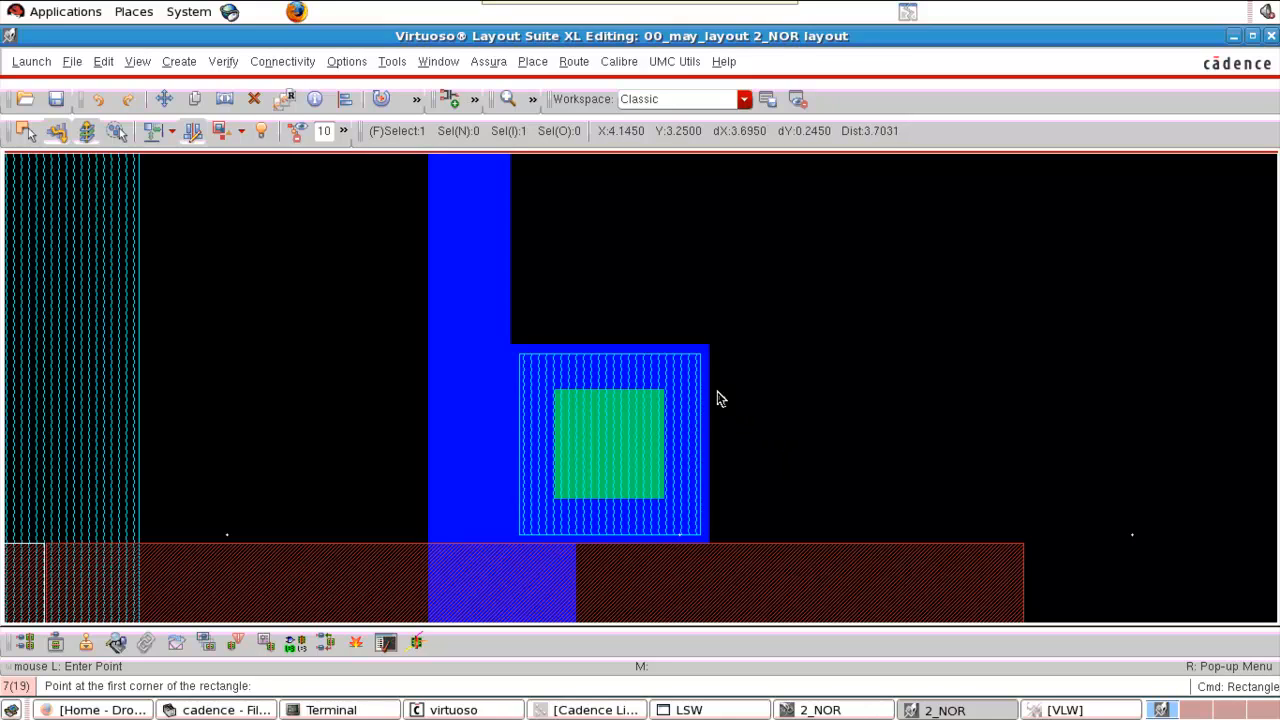
{"action": "left_click", "coordinate": [702, 360]}
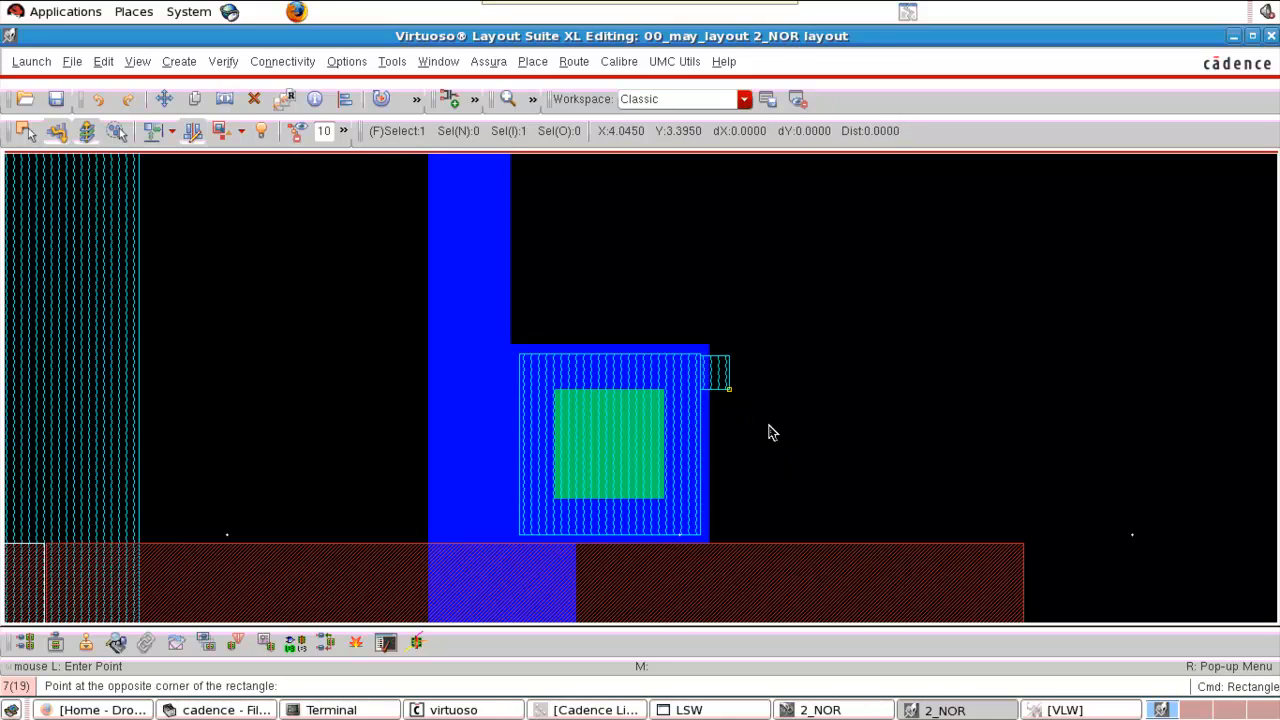
{"action": "key", "text": "Escape"}
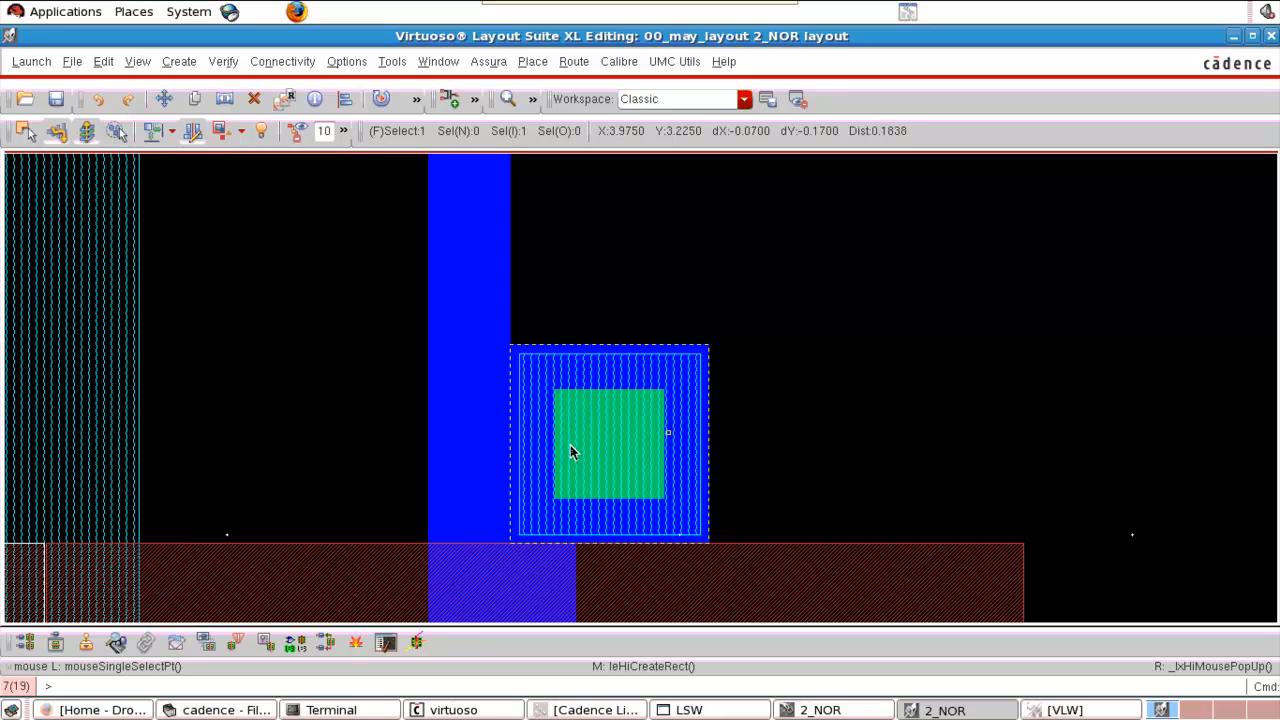
{"action": "key", "text": "r"}
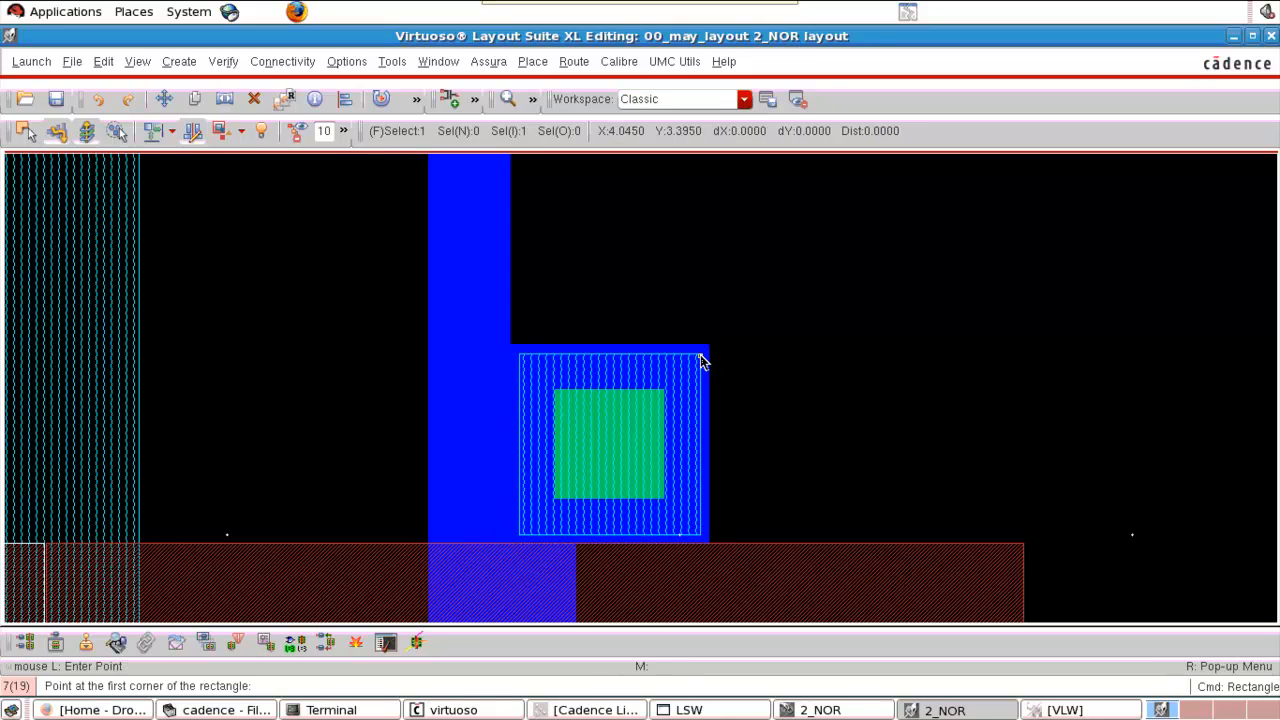
{"action": "left_click", "coordinate": [702, 357]}
{"action": "key", "text": "Escape"}
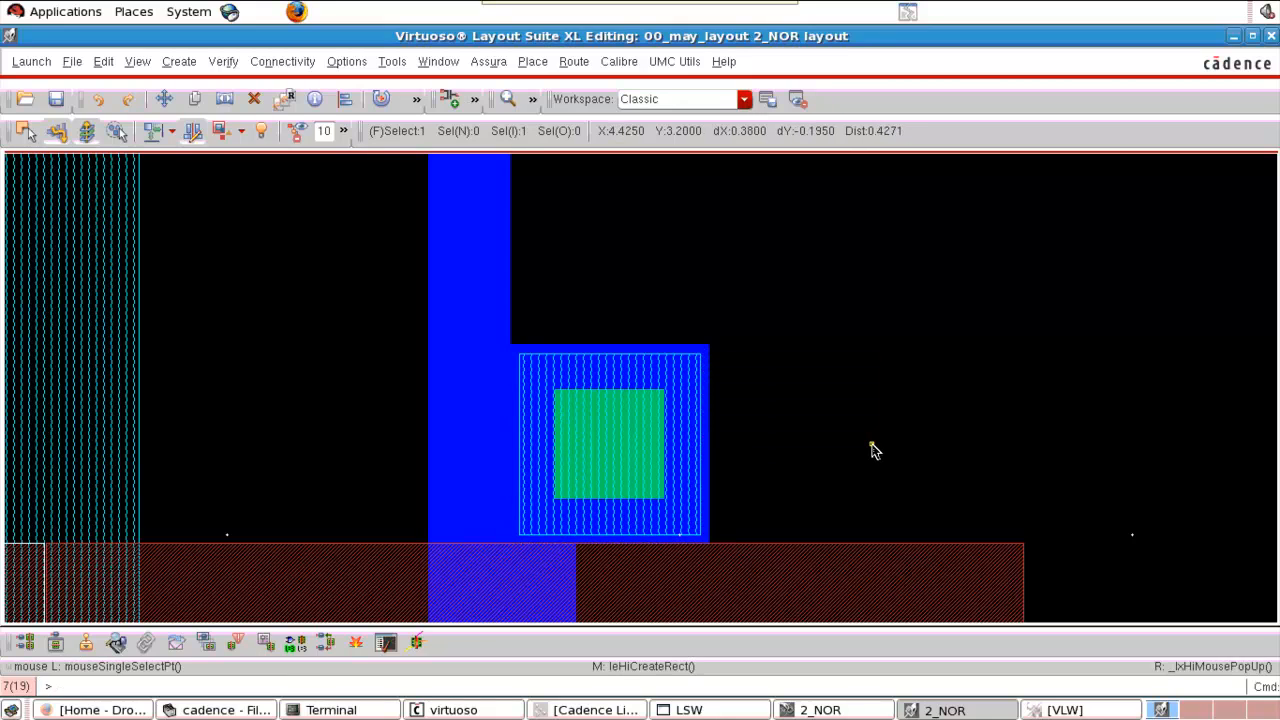
Draw a metal rectangle about 0.60 by 0.40 extending outward to the right from the right gate's via.
{"action": "key", "text": "r"}
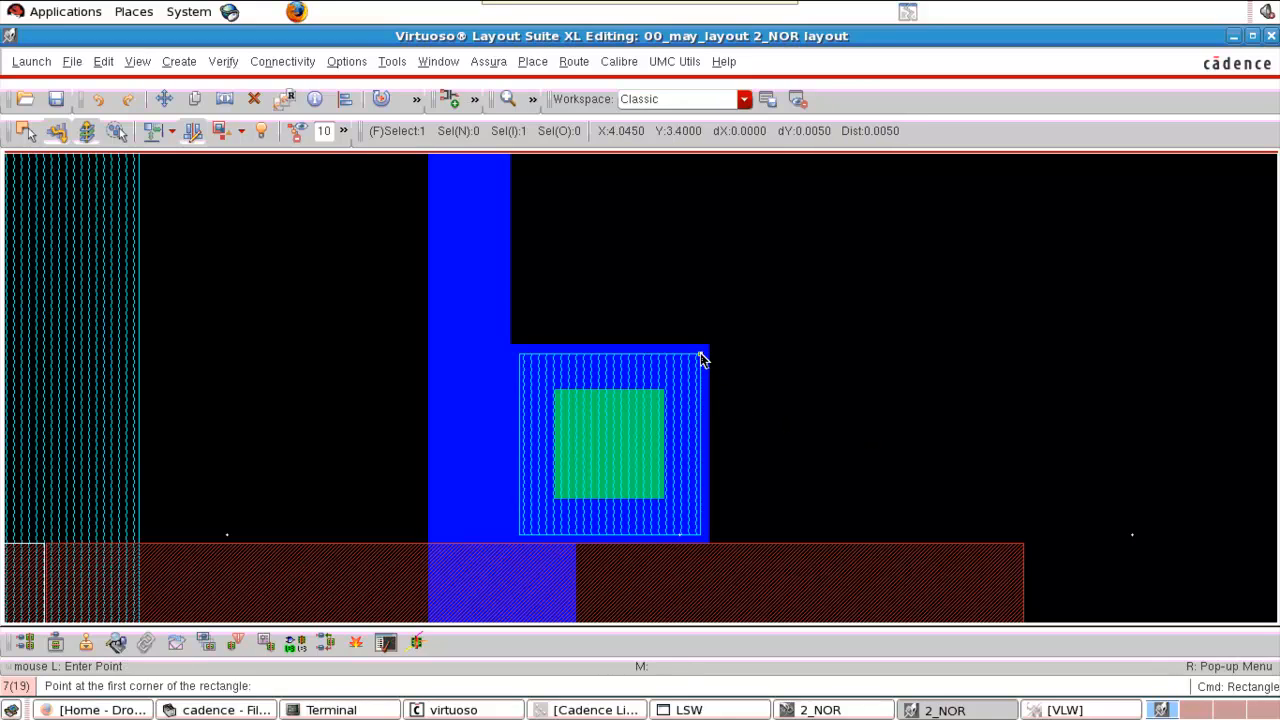
{"action": "left_click", "coordinate": [701, 355]}
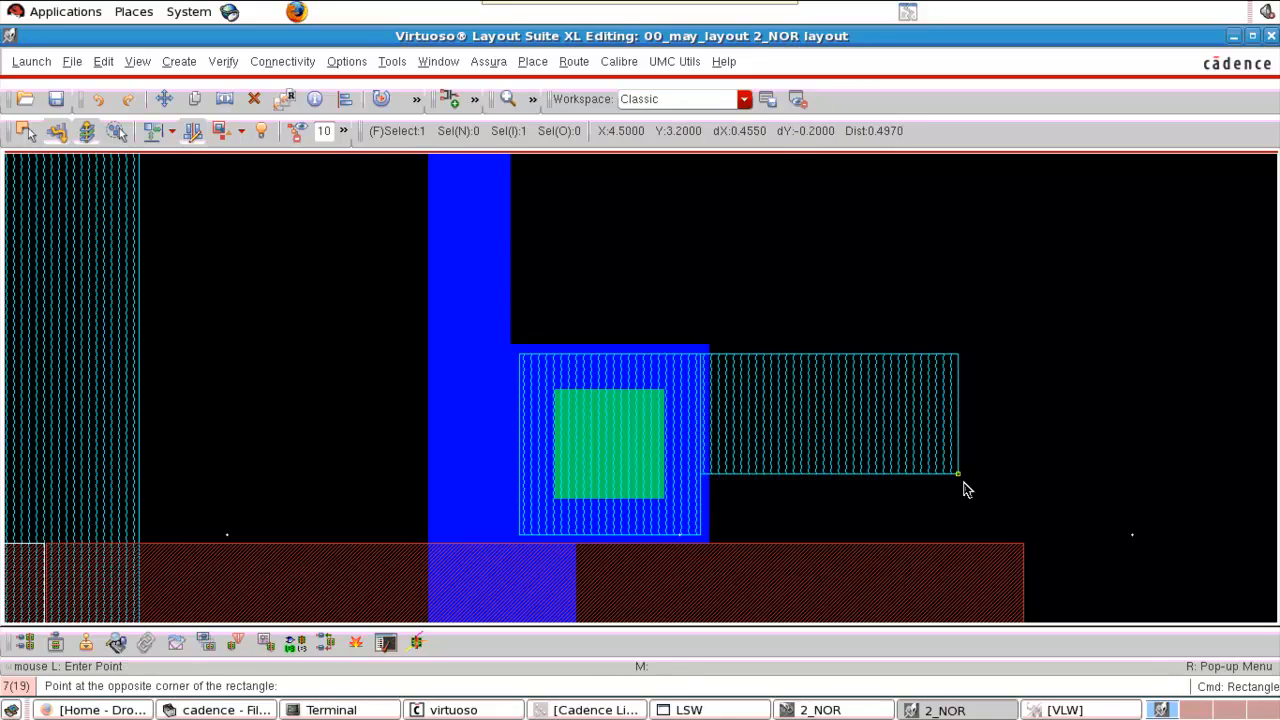
{"action": "left_click", "coordinate": [975, 540]}
Run an Assura DRC on the full 2_NOR layout, saving the cellview and overwriting the existing DRC data.
{"action": "key", "text": "f"}
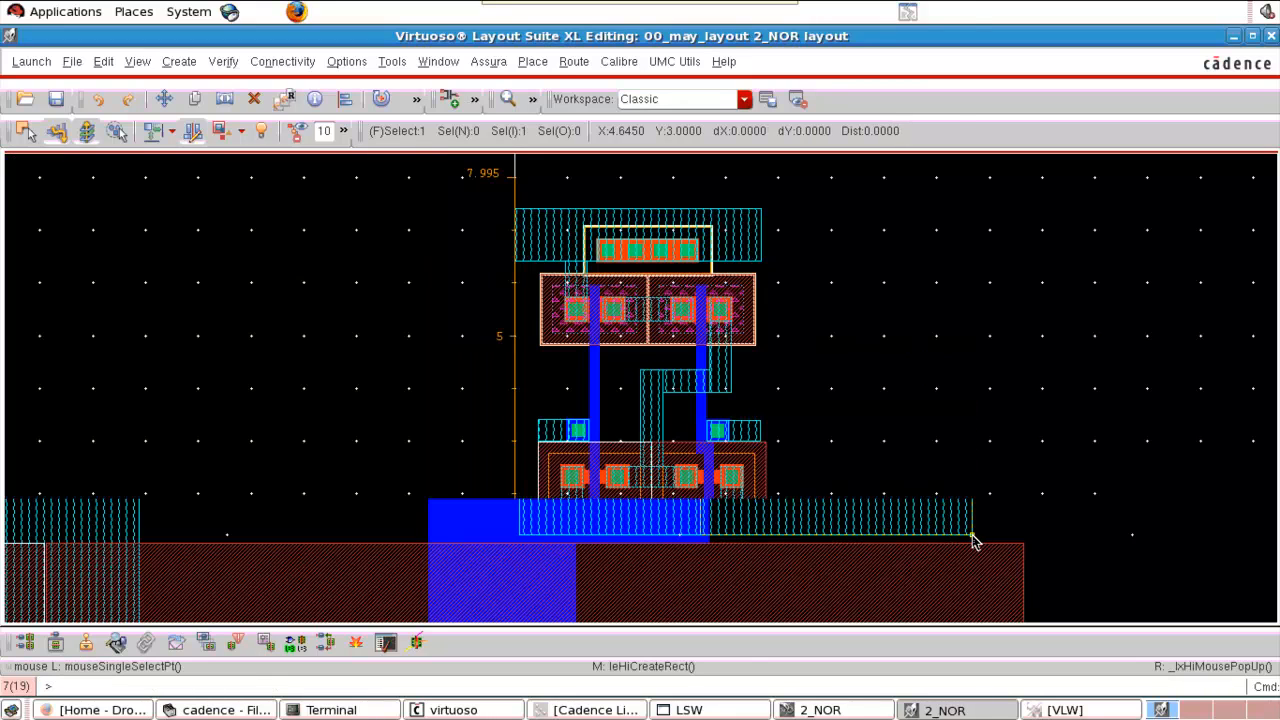
{"action": "left_click", "coordinate": [488, 61]}
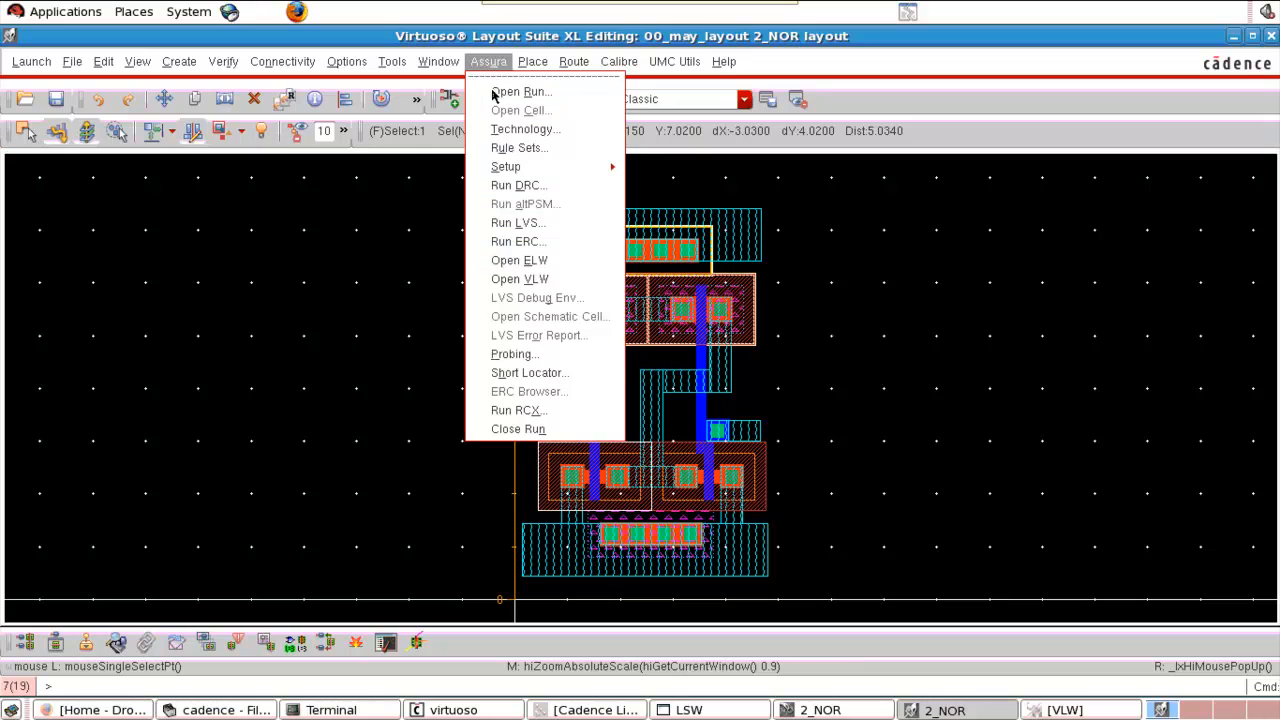
{"action": "left_click", "coordinate": [515, 184]}
{"action": "left_click", "coordinate": [490, 534]}
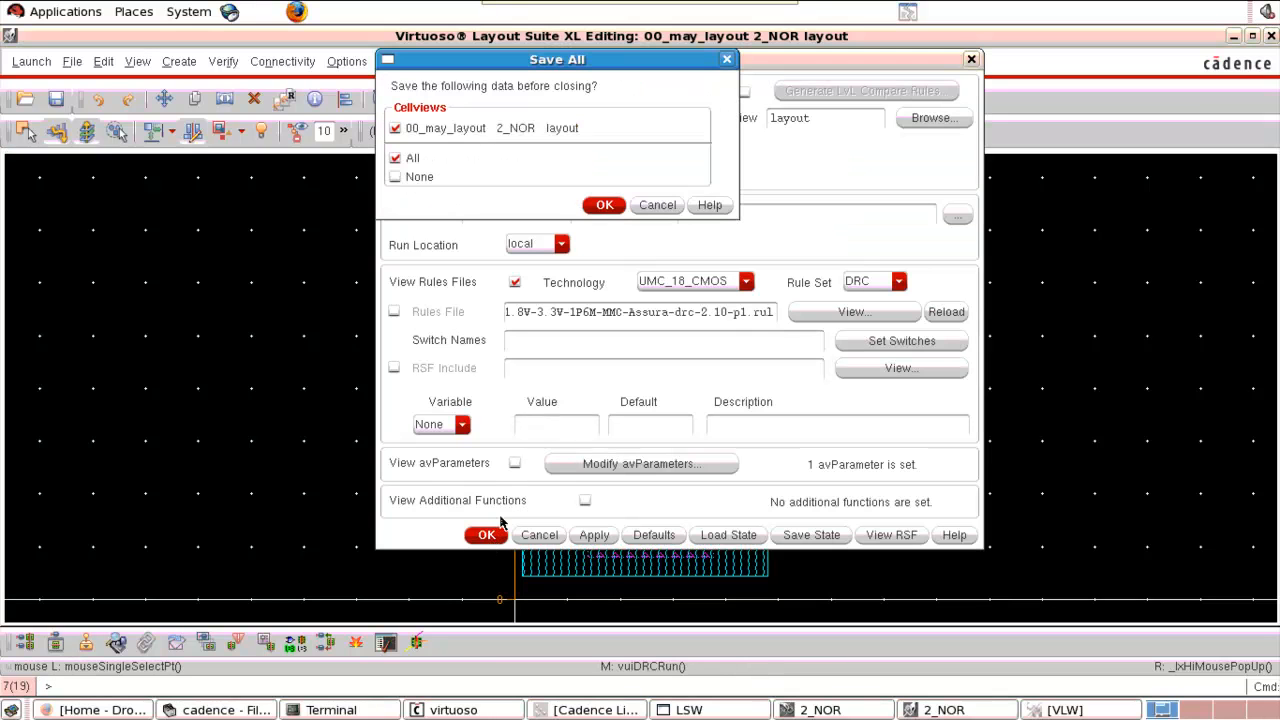
{"action": "left_click", "coordinate": [603, 205]}
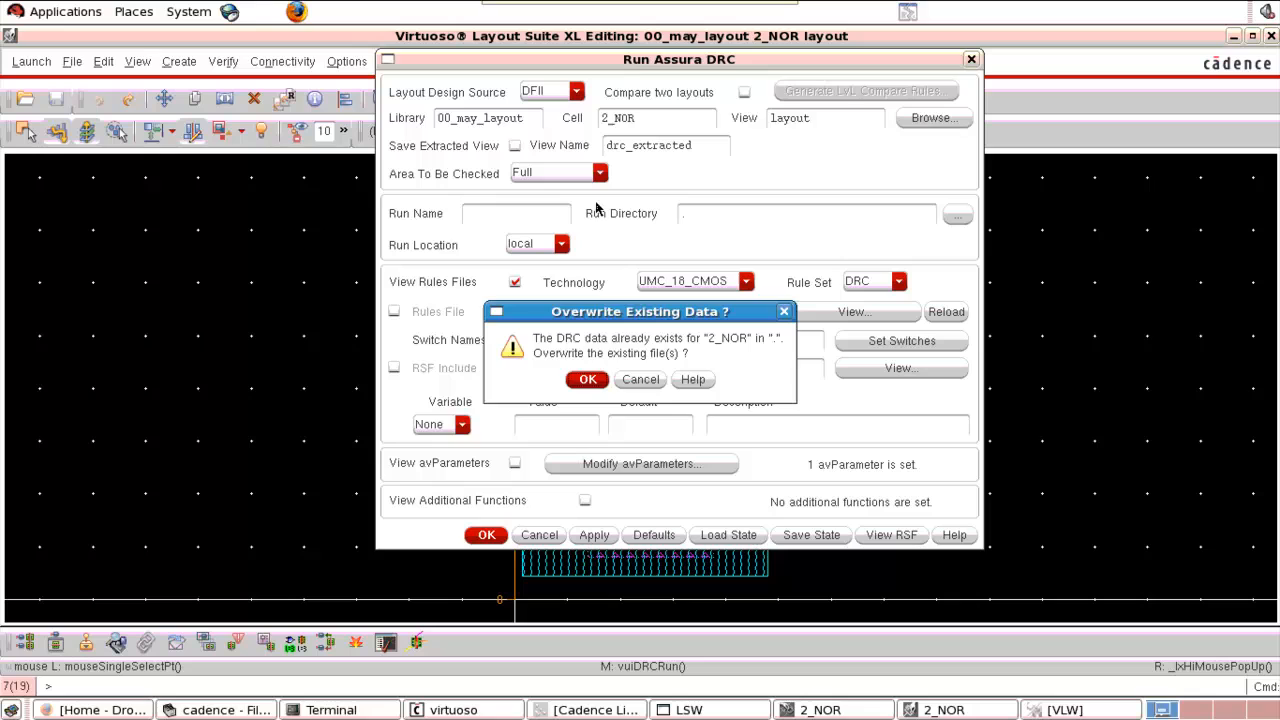
{"action": "left_click", "coordinate": [592, 385]}
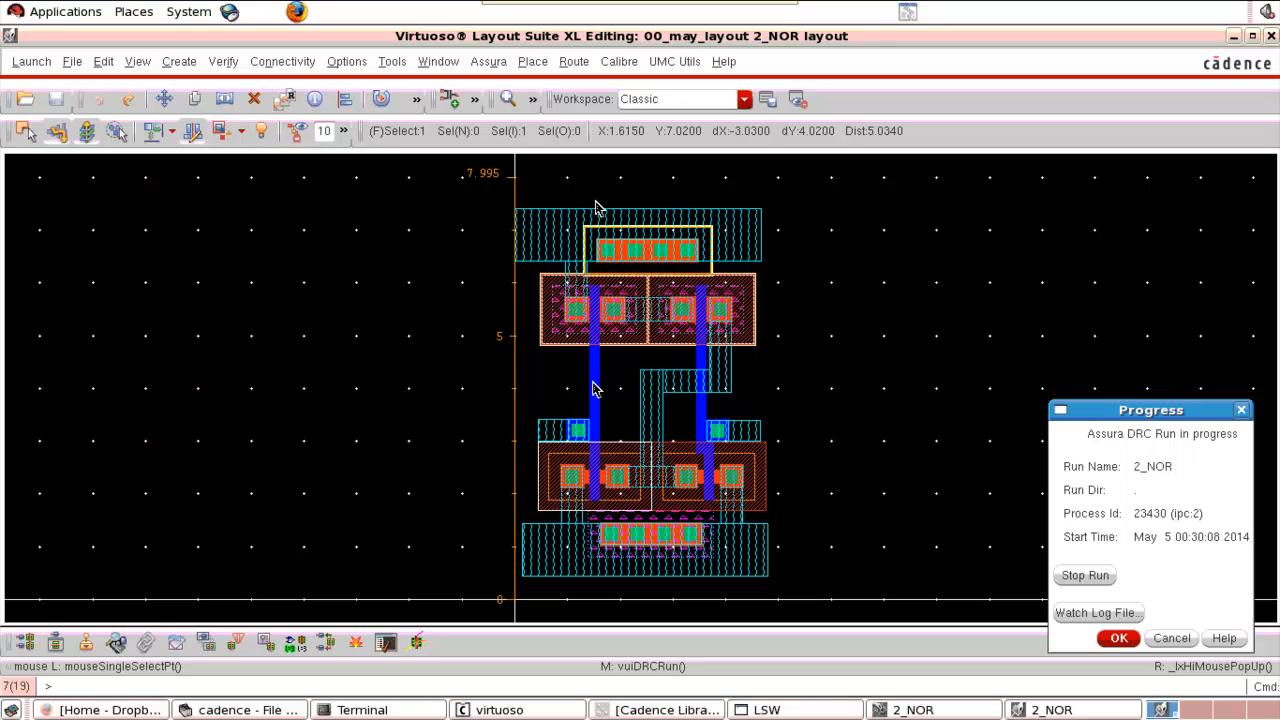
{"action": "left_click", "coordinate": [595, 392]}
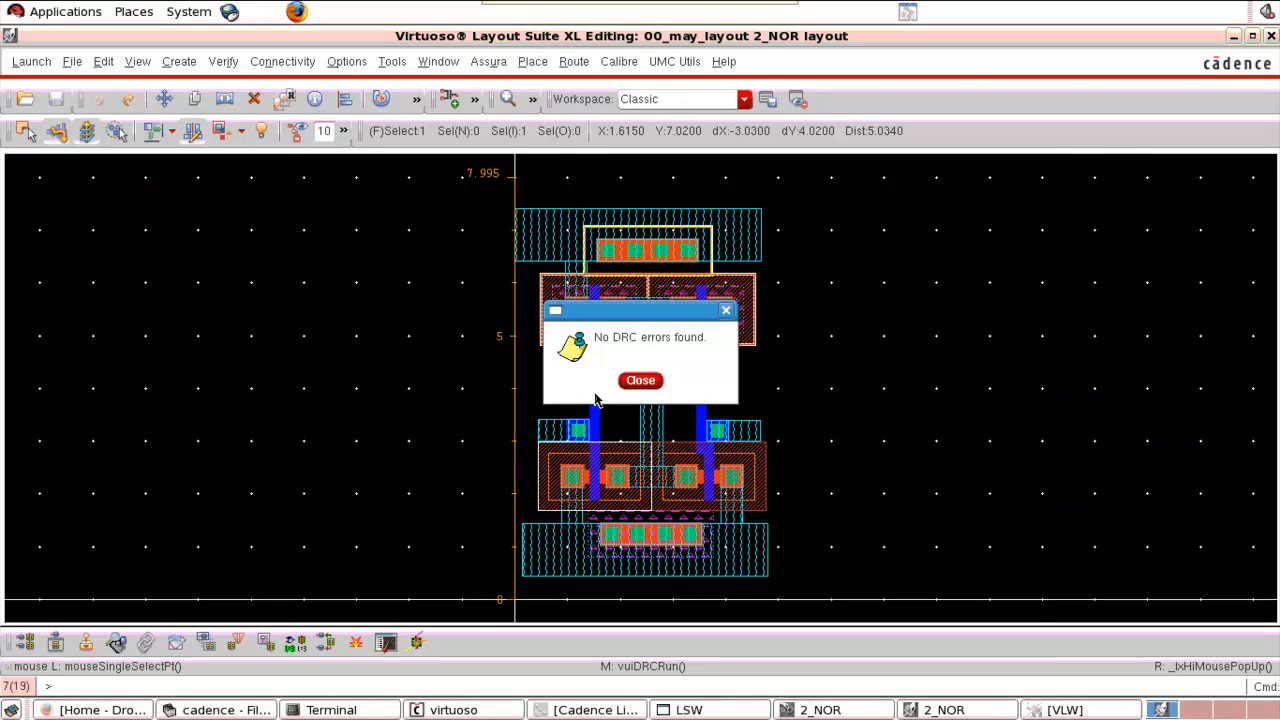
{"action": "left_click", "coordinate": [640, 381]}
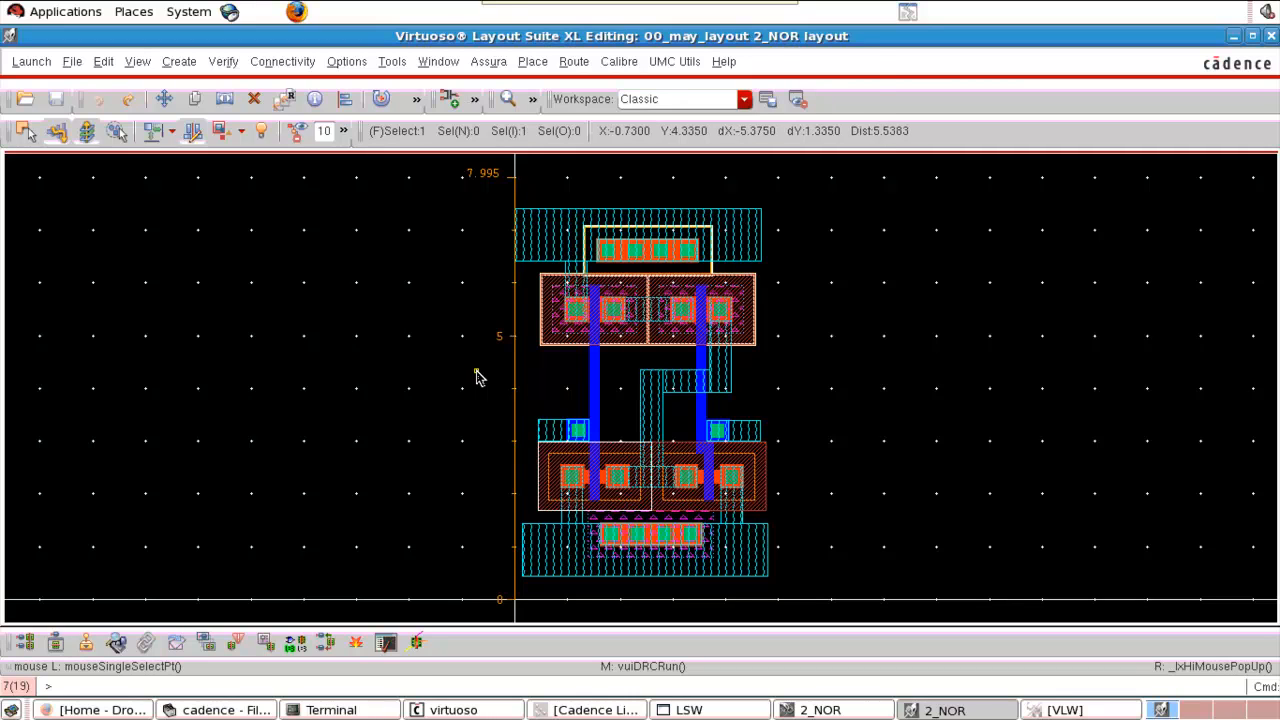
Place the labels vdd, gnd, A, B and OUT on the upper rail, lower rail, left input, right input and output metal.
{"action": "key", "text": "l"}
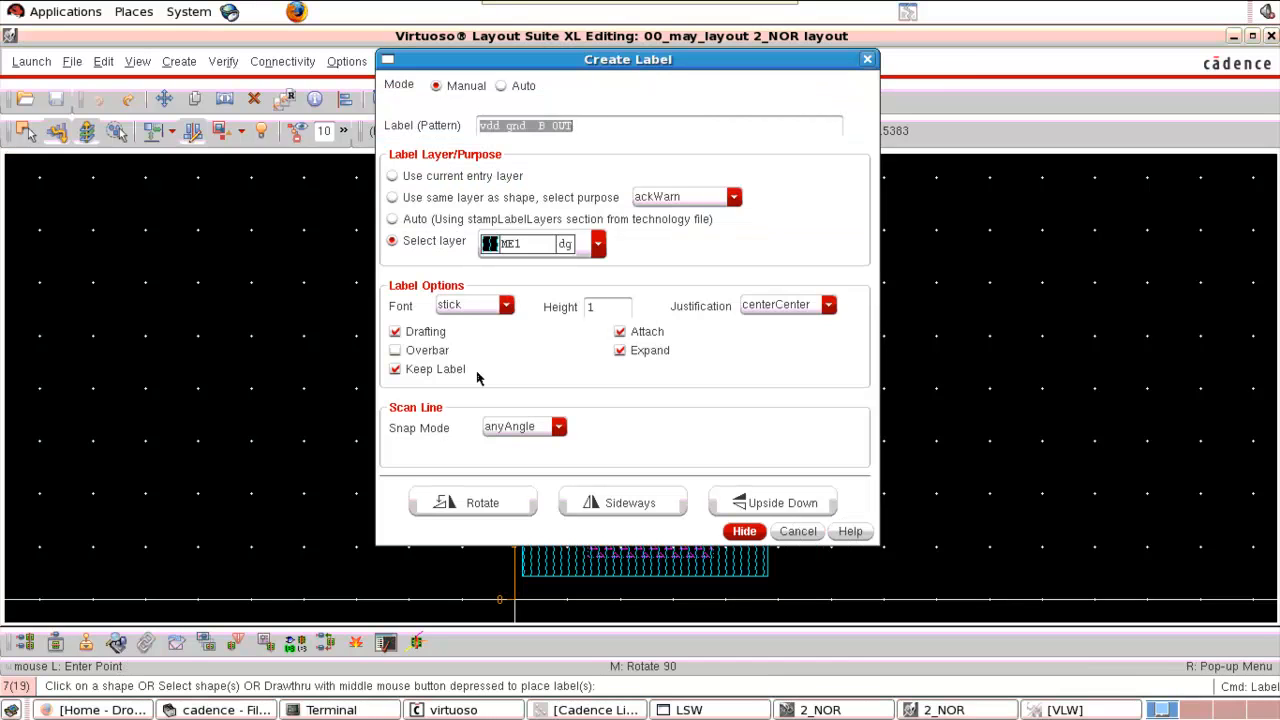
{"action": "left_click", "coordinate": [533, 122]}
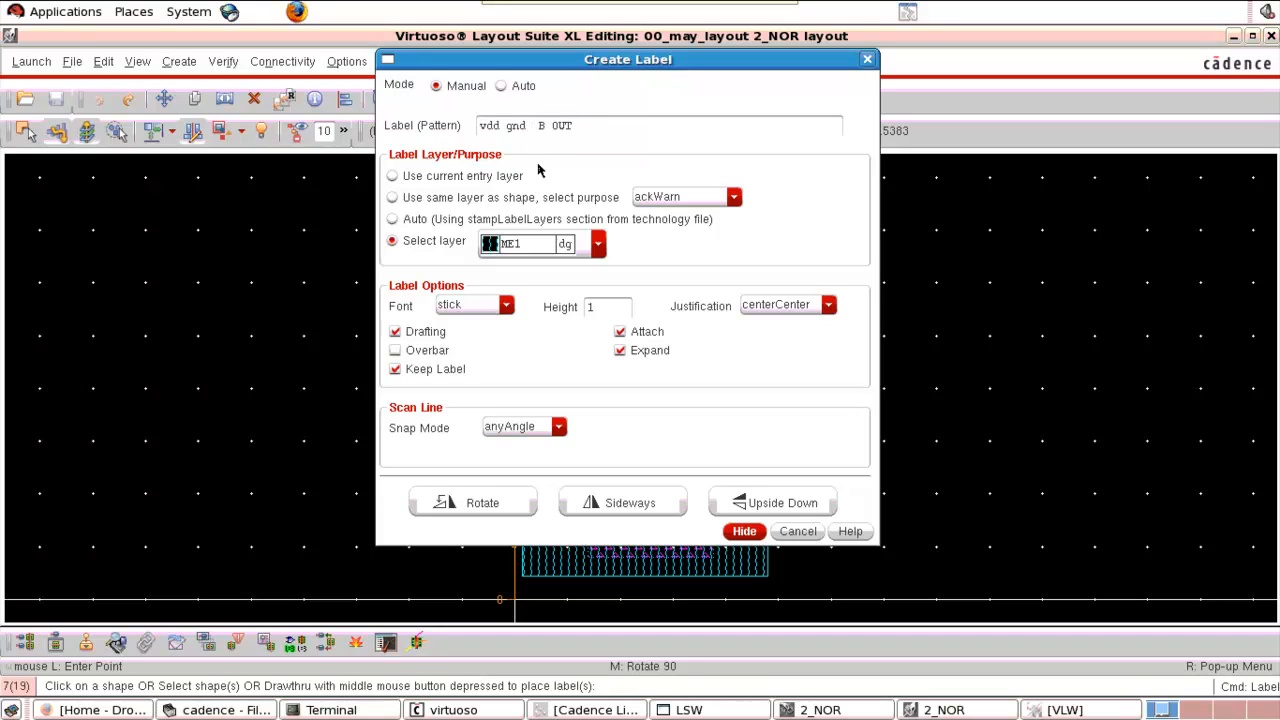
{"action": "type", "text": "A"}
{"action": "left_click", "coordinate": [744, 531]}
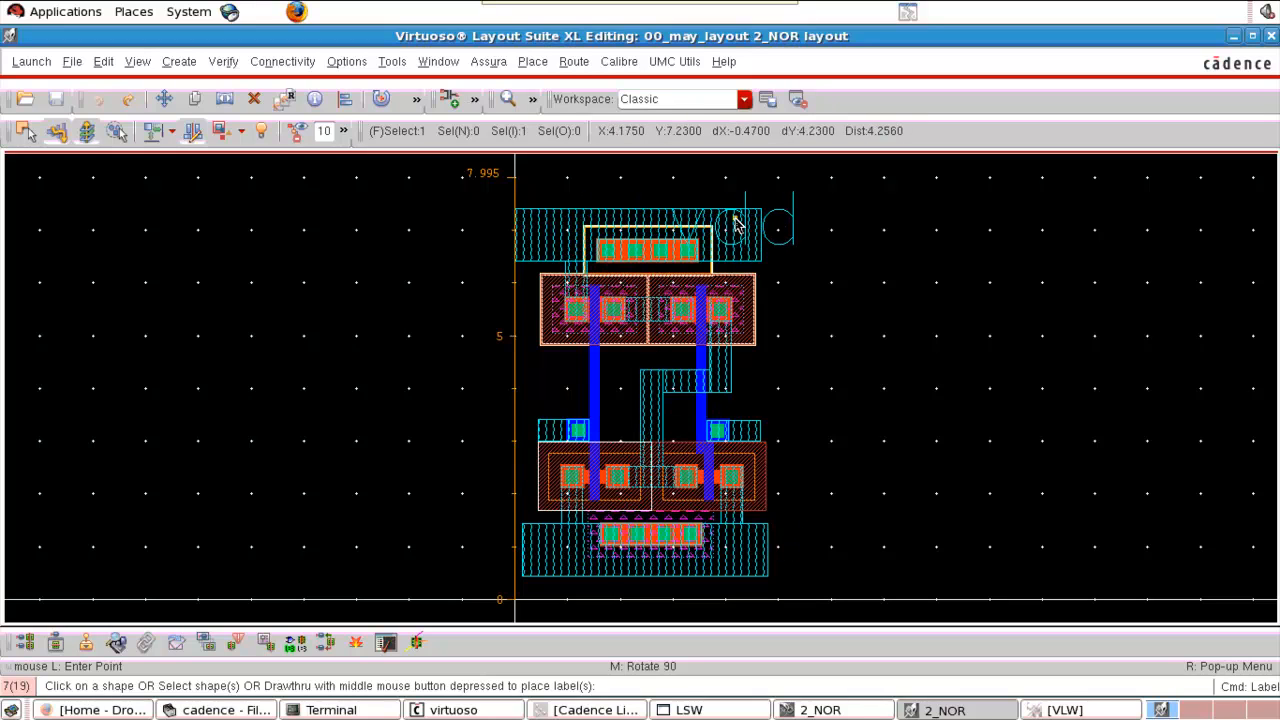
{"action": "left_click", "coordinate": [735, 225]}
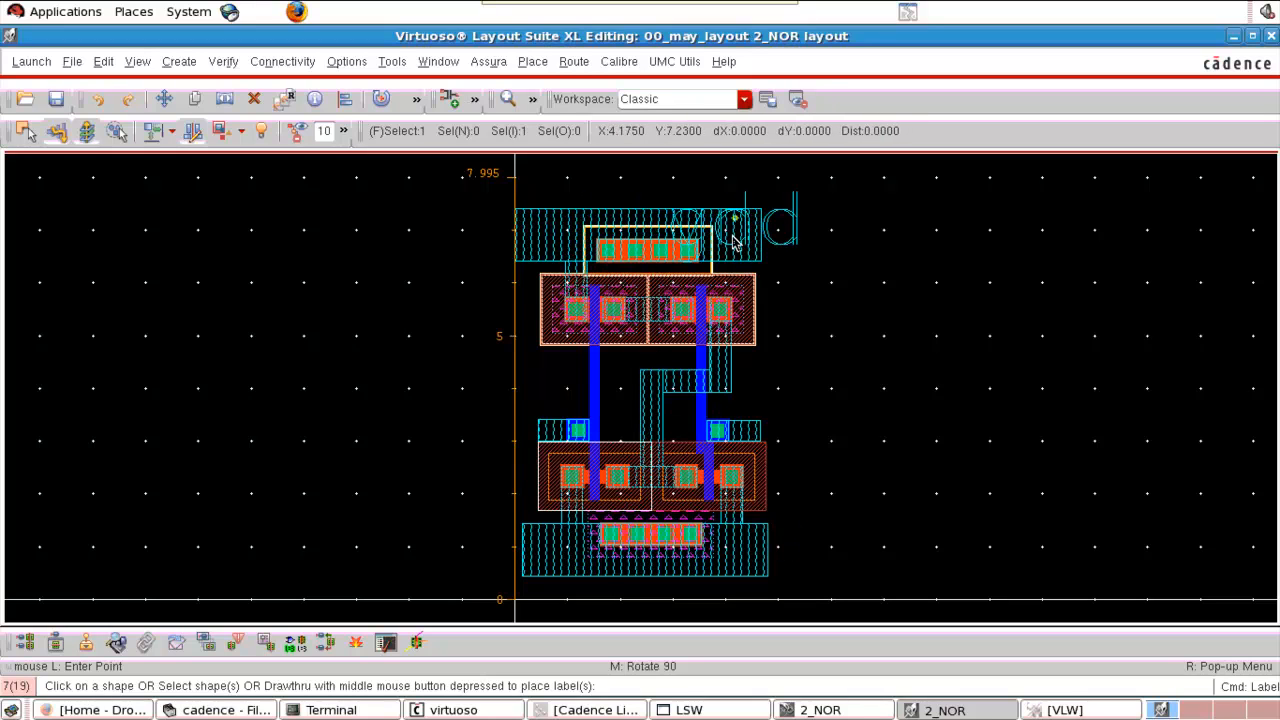
{"action": "left_click", "coordinate": [737, 567]}
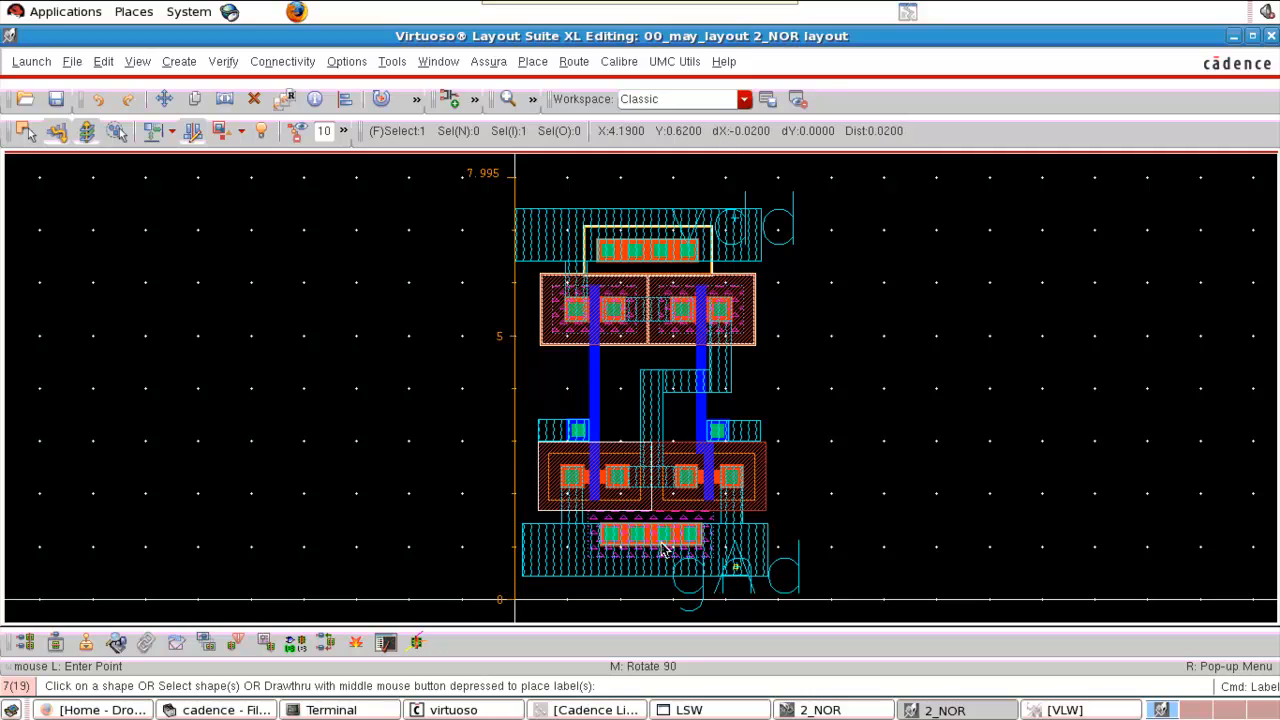
{"action": "left_click", "coordinate": [549, 433]}
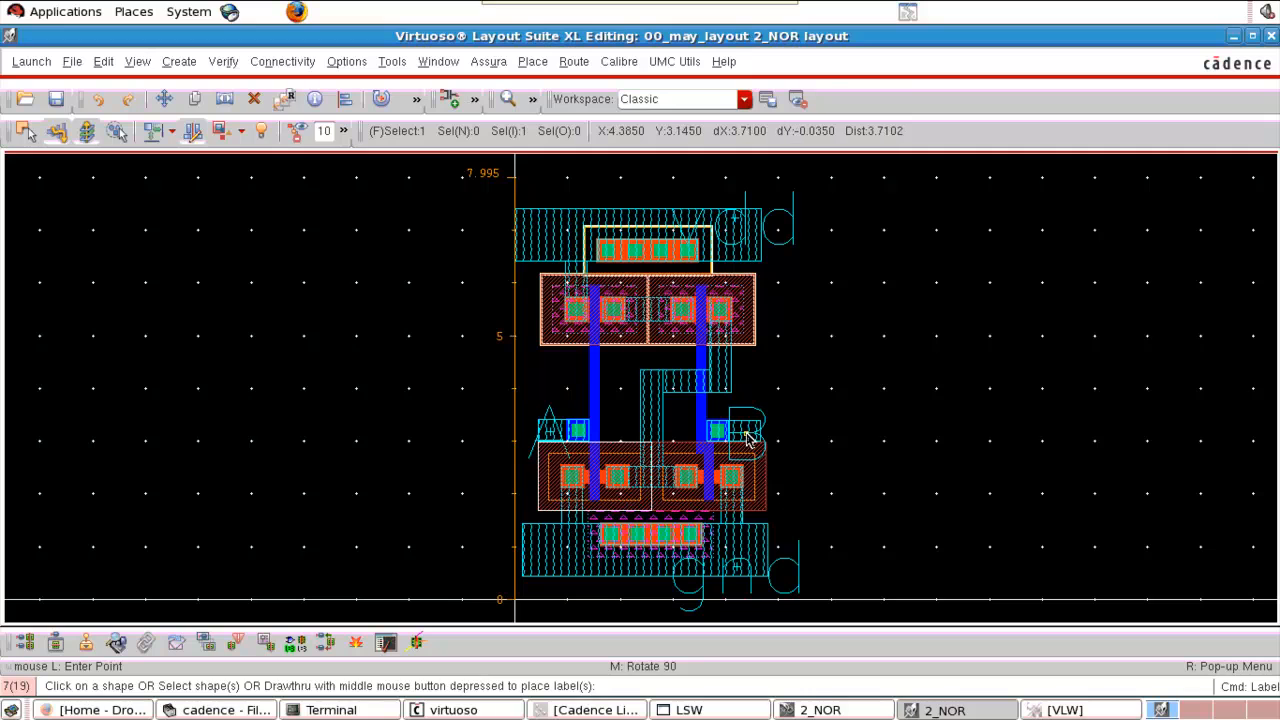
{"action": "left_click", "coordinate": [745, 437]}
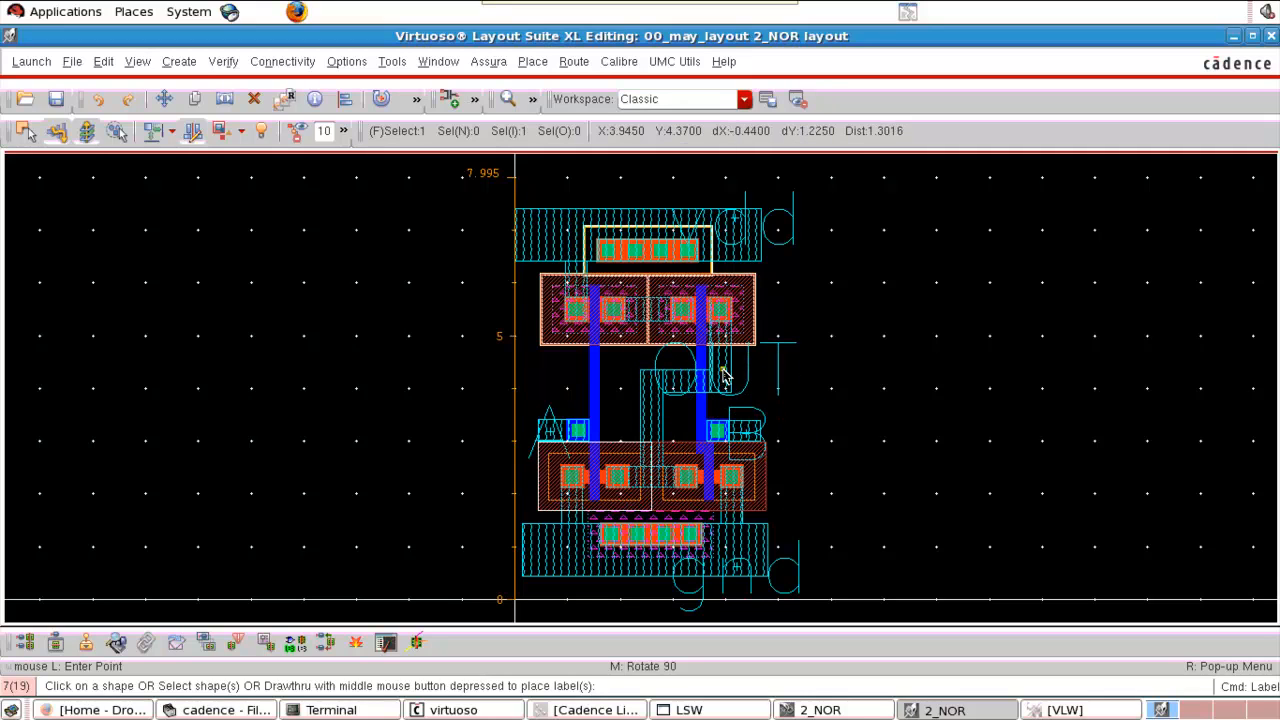
{"action": "left_click", "coordinate": [725, 375]}
{"action": "key", "text": "Escape"}
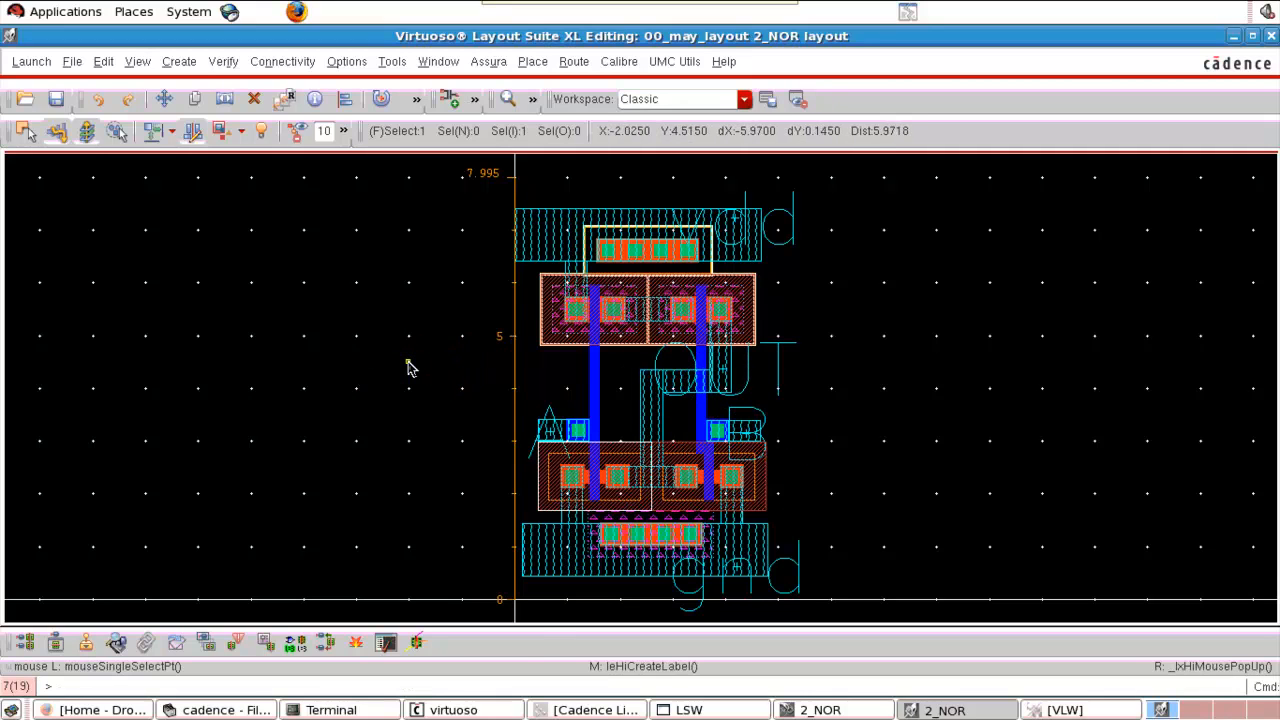
Run Assura LVS between the 2_NOR schematic and layout, saving the layout and overwriting the existing LVS data, and open the comparison results.
{"action": "left_click", "coordinate": [491, 62]}
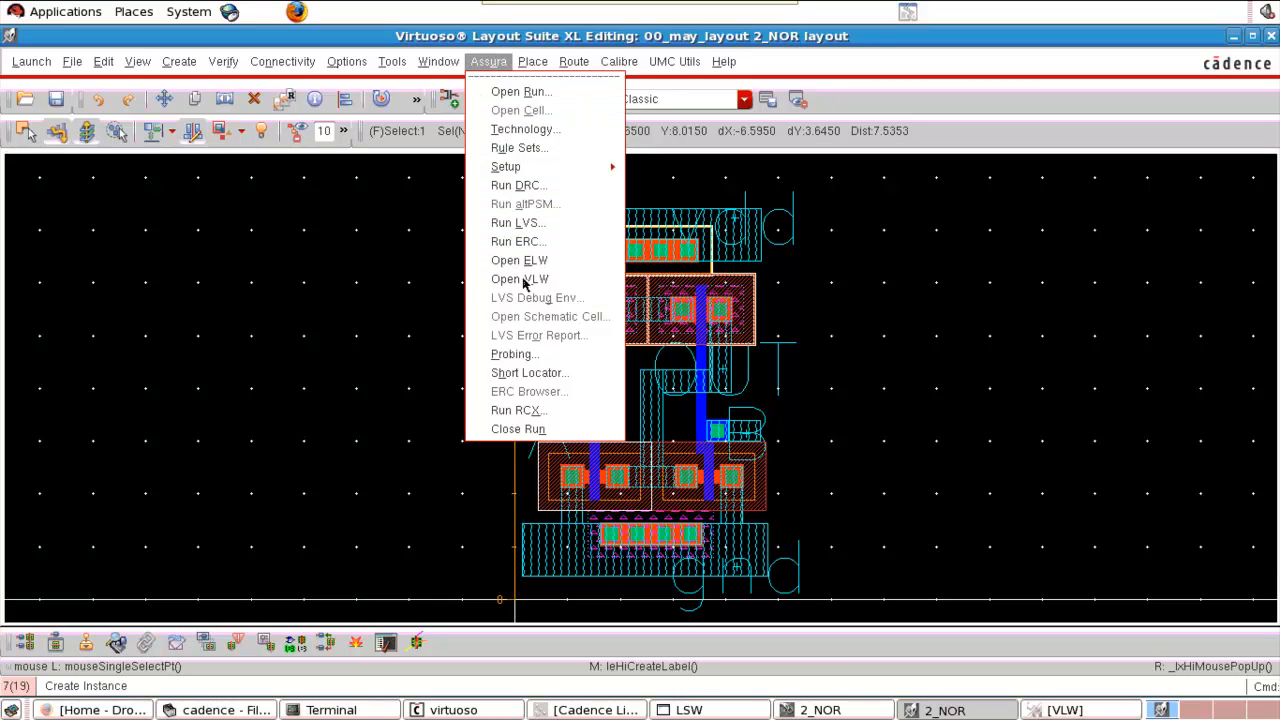
{"action": "left_click", "coordinate": [527, 221]}
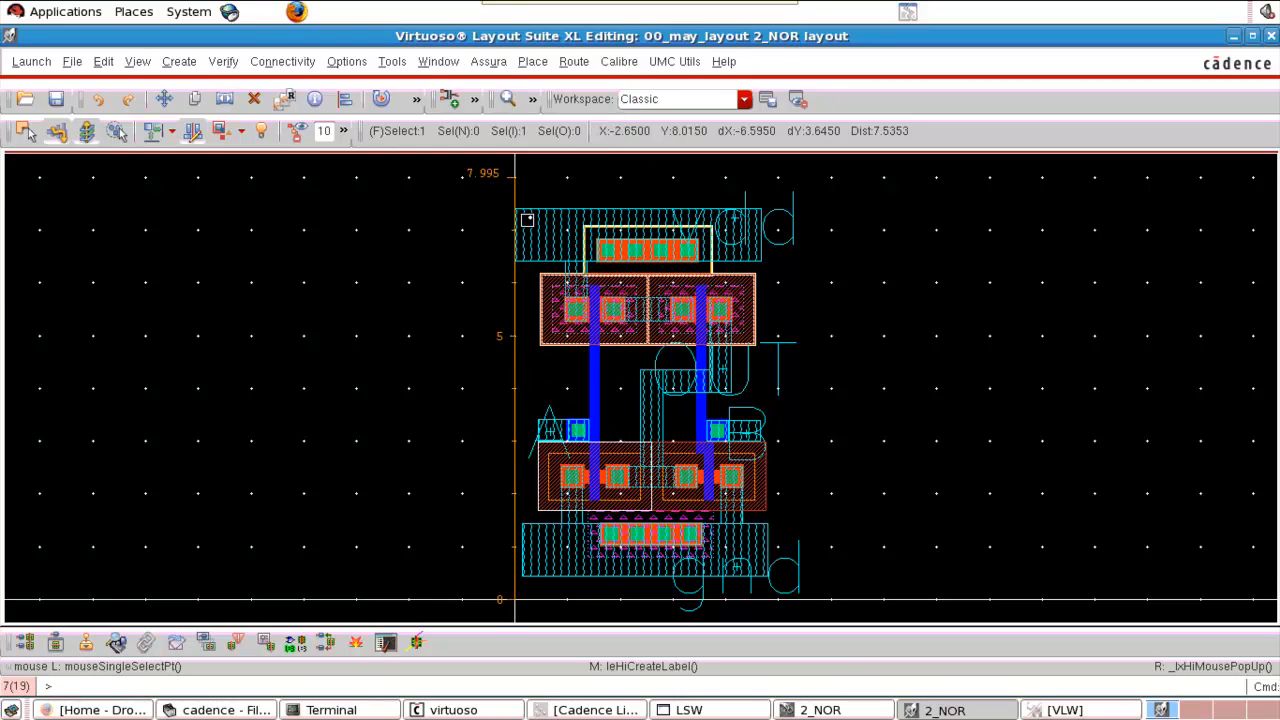
{"action": "left_click", "coordinate": [114, 632]}
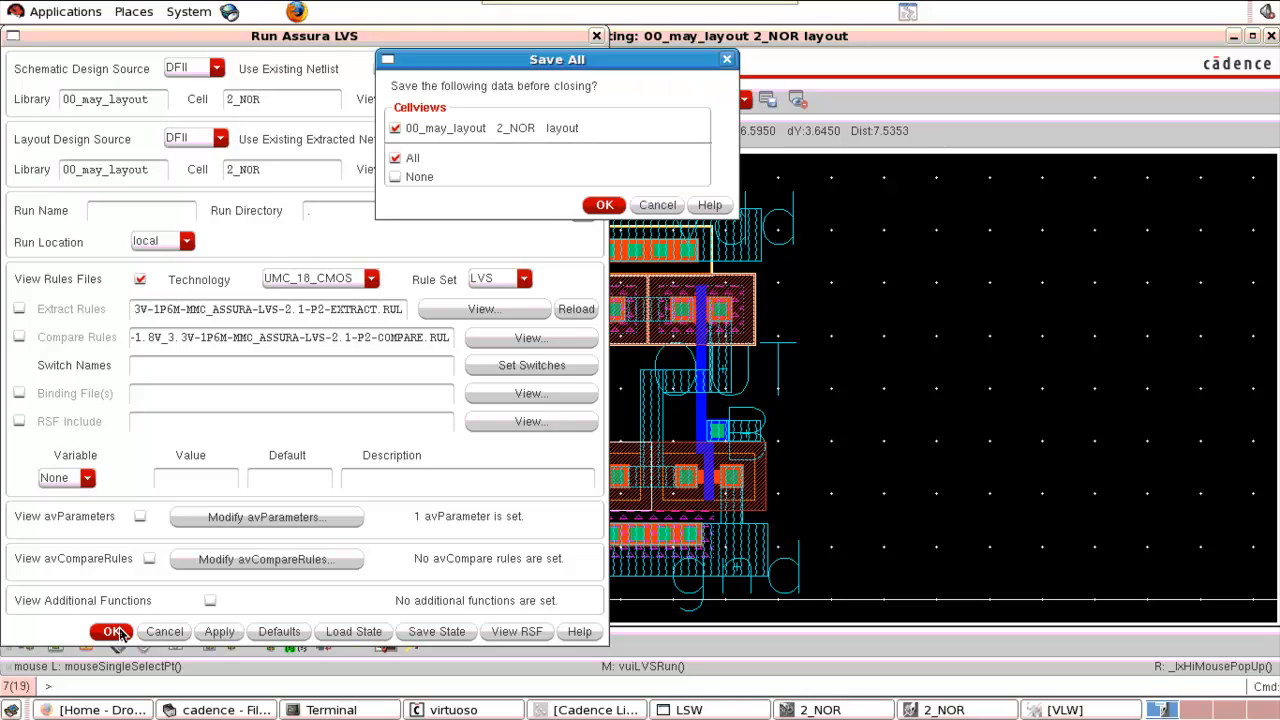
{"action": "left_click", "coordinate": [600, 205]}
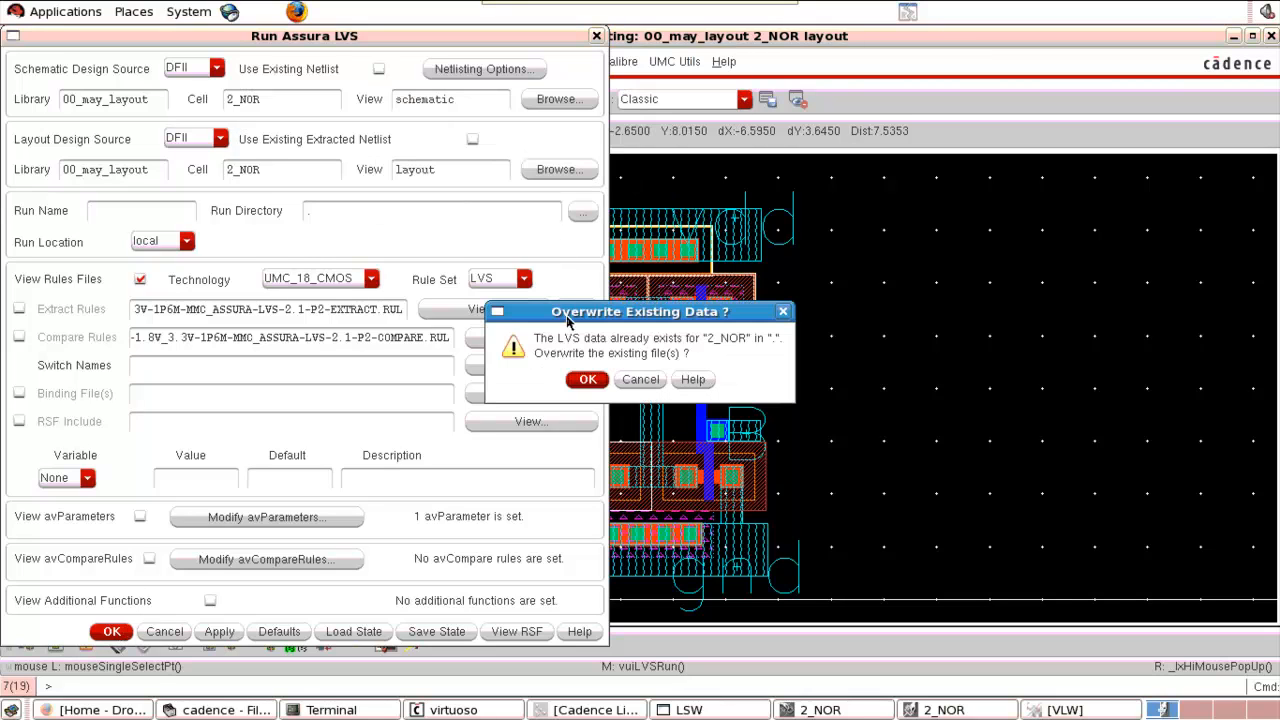
{"action": "left_click", "coordinate": [587, 381]}
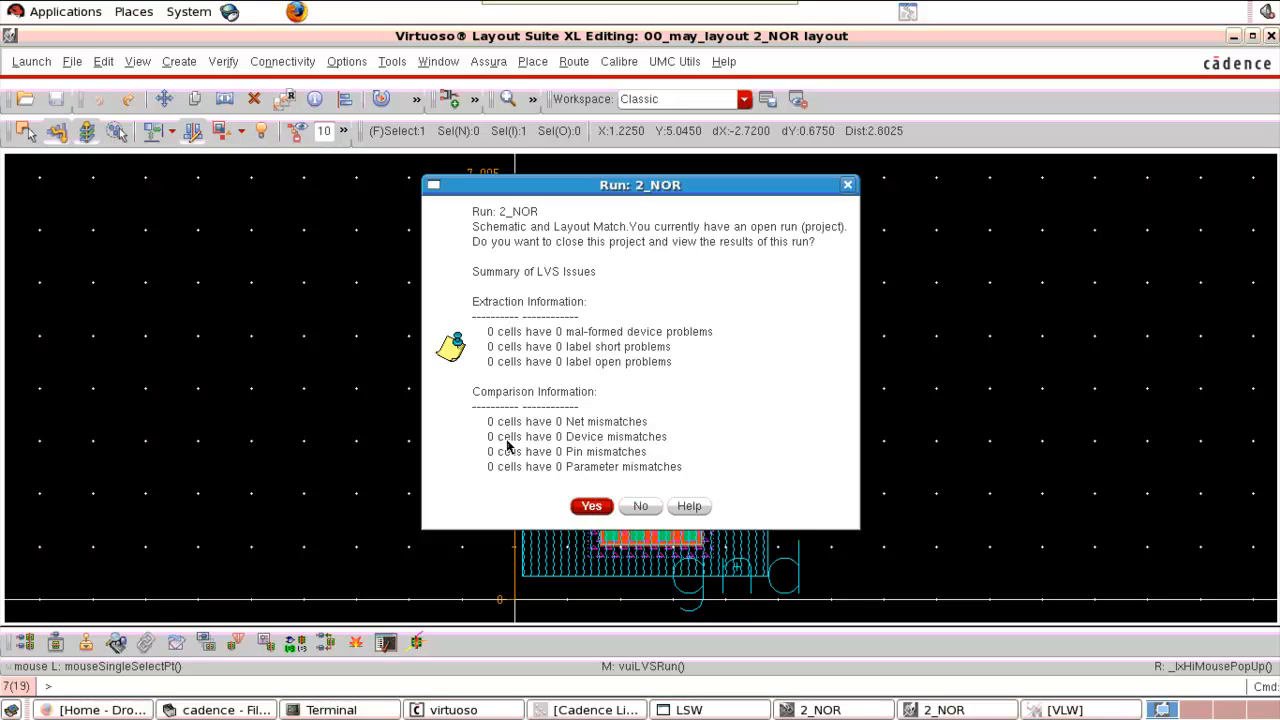
{"action": "left_click", "coordinate": [591, 506]}
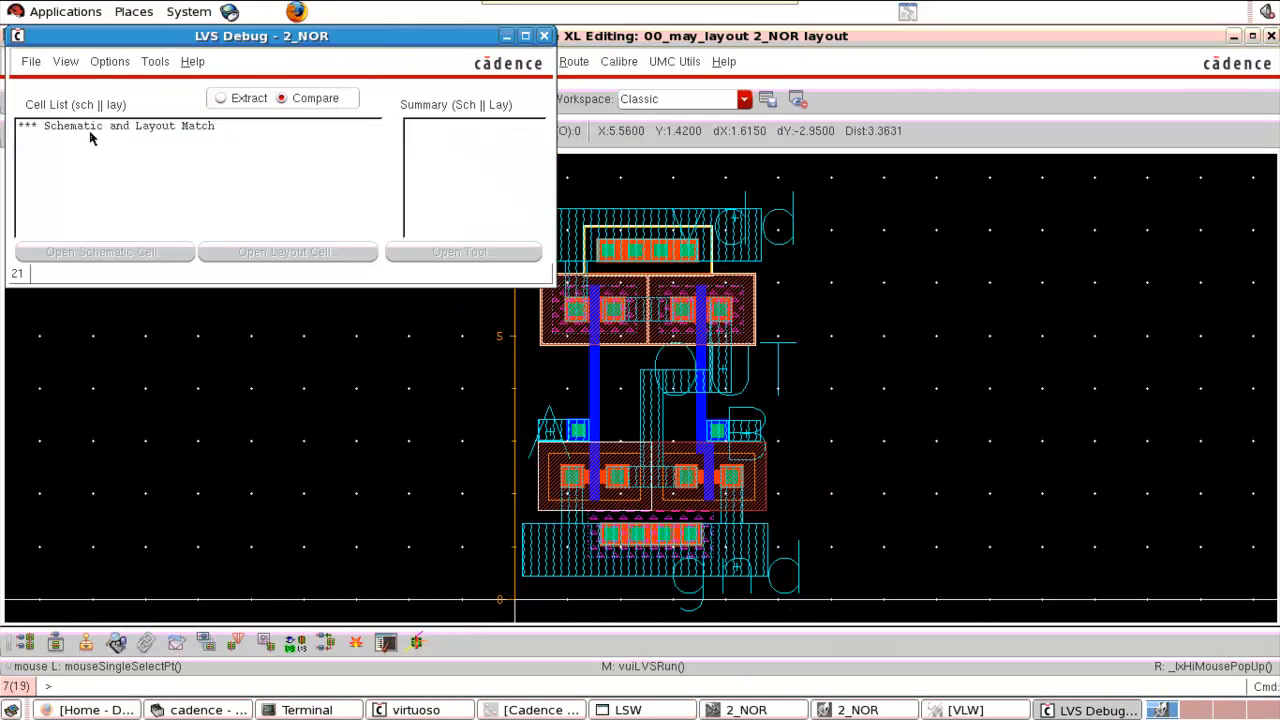
{"action": "left_click", "coordinate": [90, 126]}
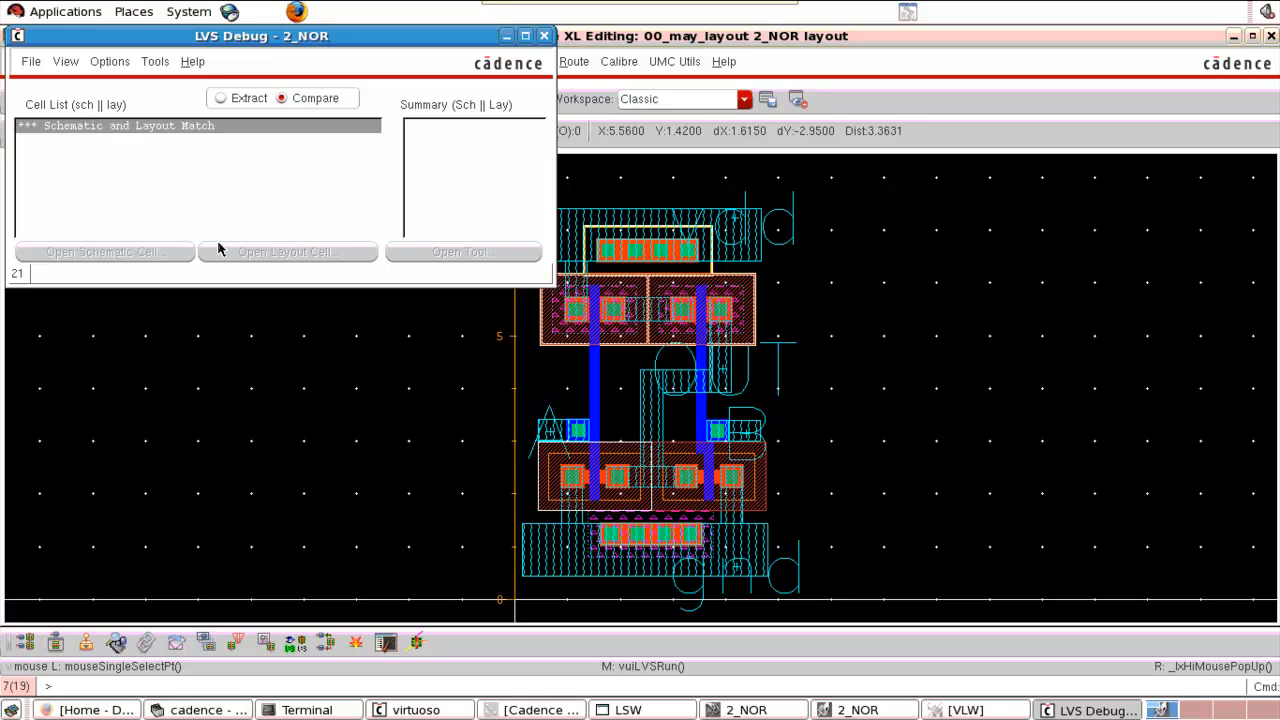
Move the A input's via, metal and label well left of the cell, and the B input's contact group well right of it.
{"action": "left_click", "coordinate": [258, 393]}
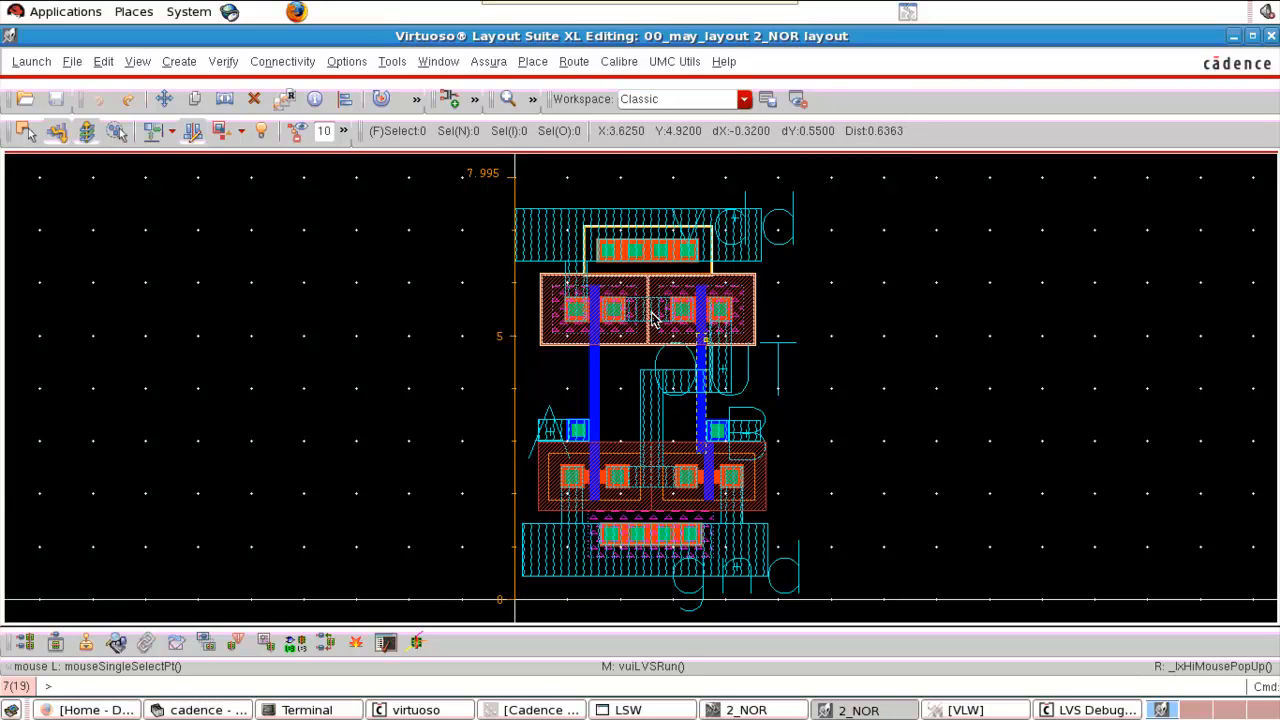
{"action": "left_click", "coordinate": [469, 397]}
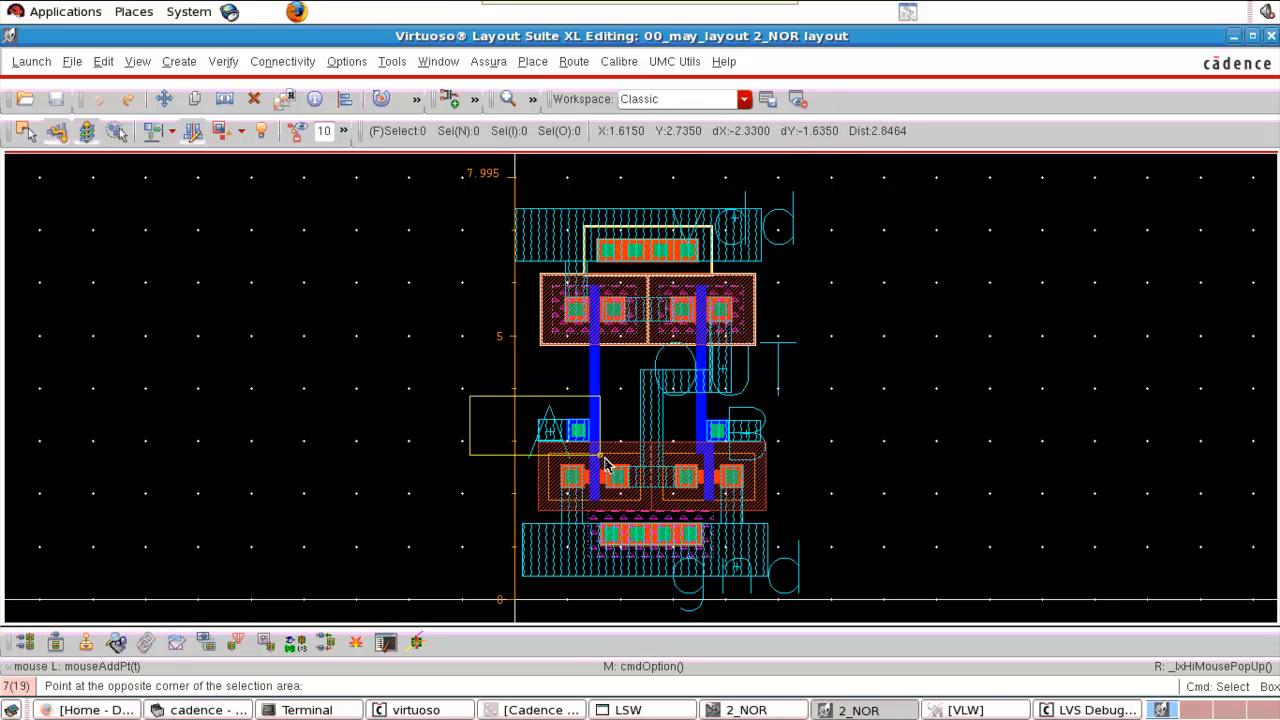
{"action": "left_click", "coordinate": [602, 458]}
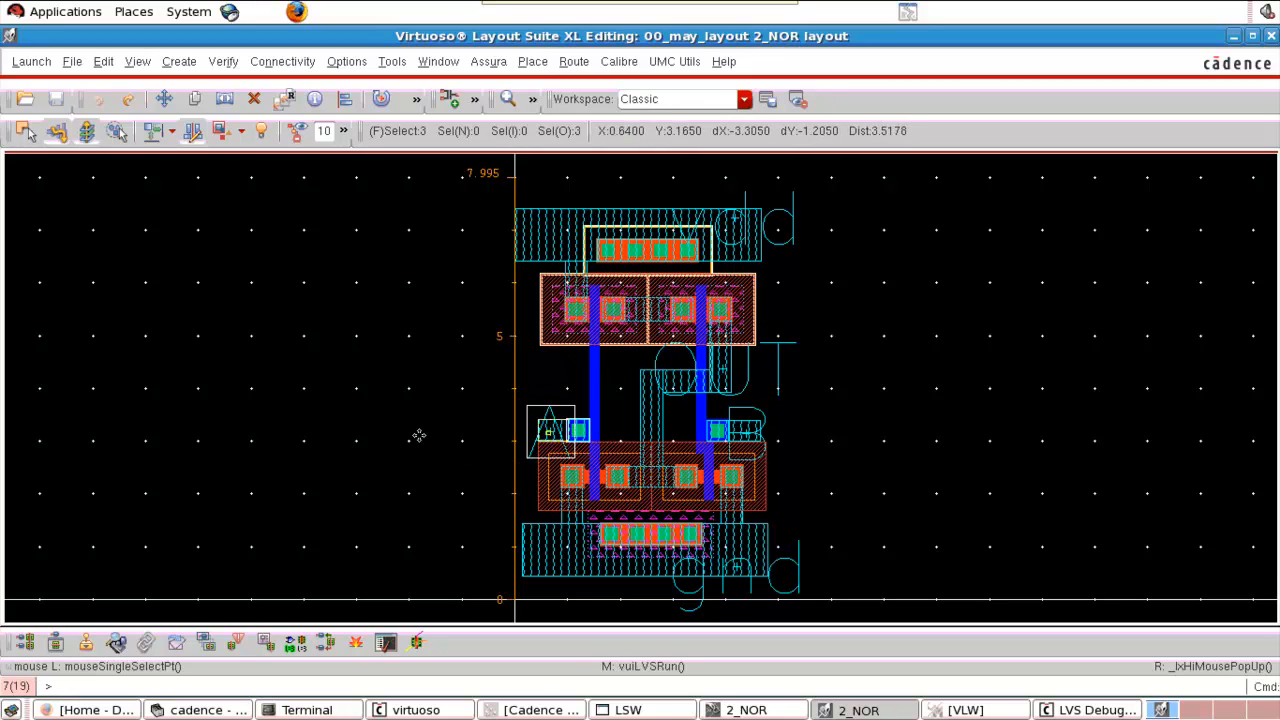
{"action": "left_click_drag", "start_coordinate": [419, 436], "coordinate": [419, 436]}
{"action": "left_click", "coordinate": [822, 392]}
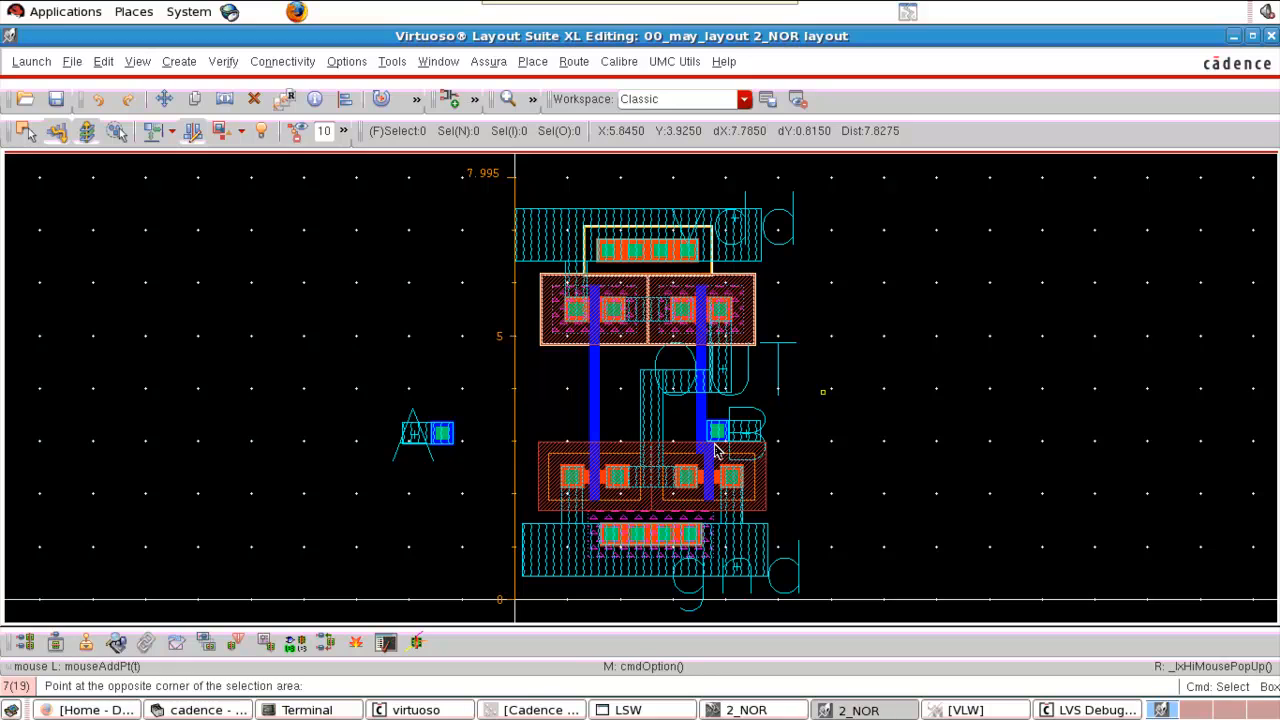
{"action": "left_click", "coordinate": [670, 472]}
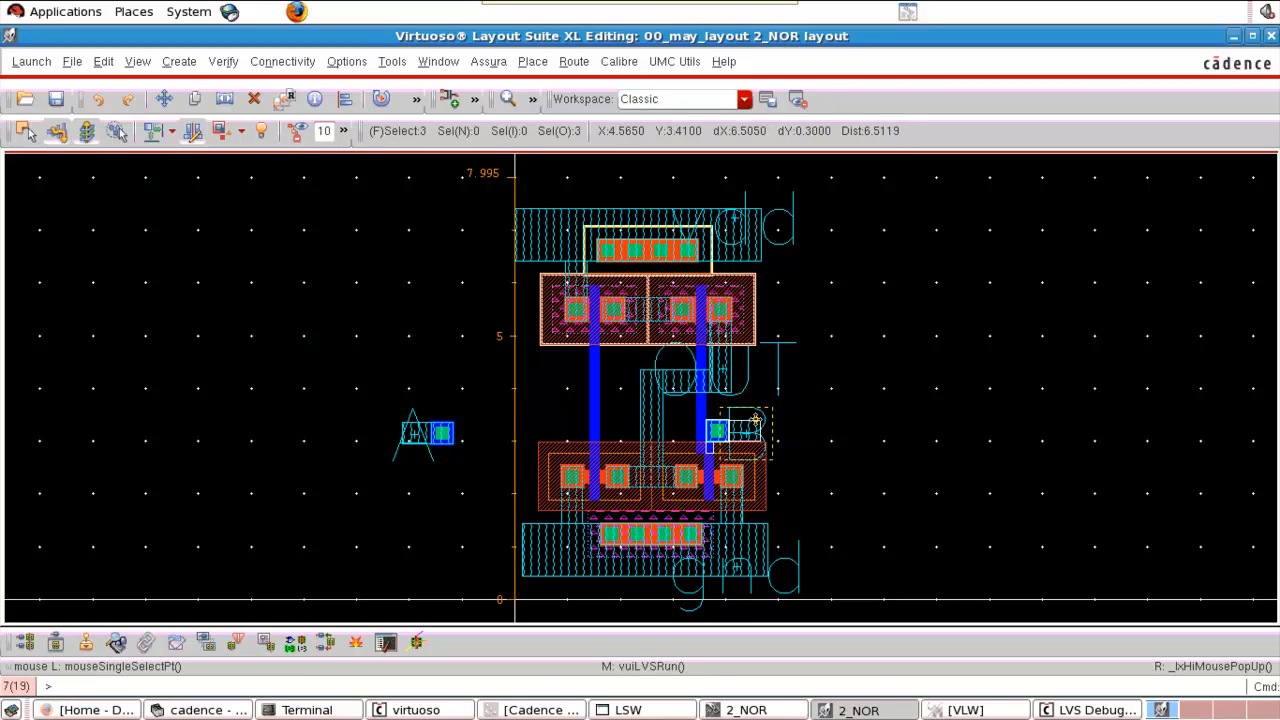
{"action": "left_click_drag", "start_coordinate": [755, 420], "coordinate": [948, 403]}
{"action": "left_click", "coordinate": [836, 426]}
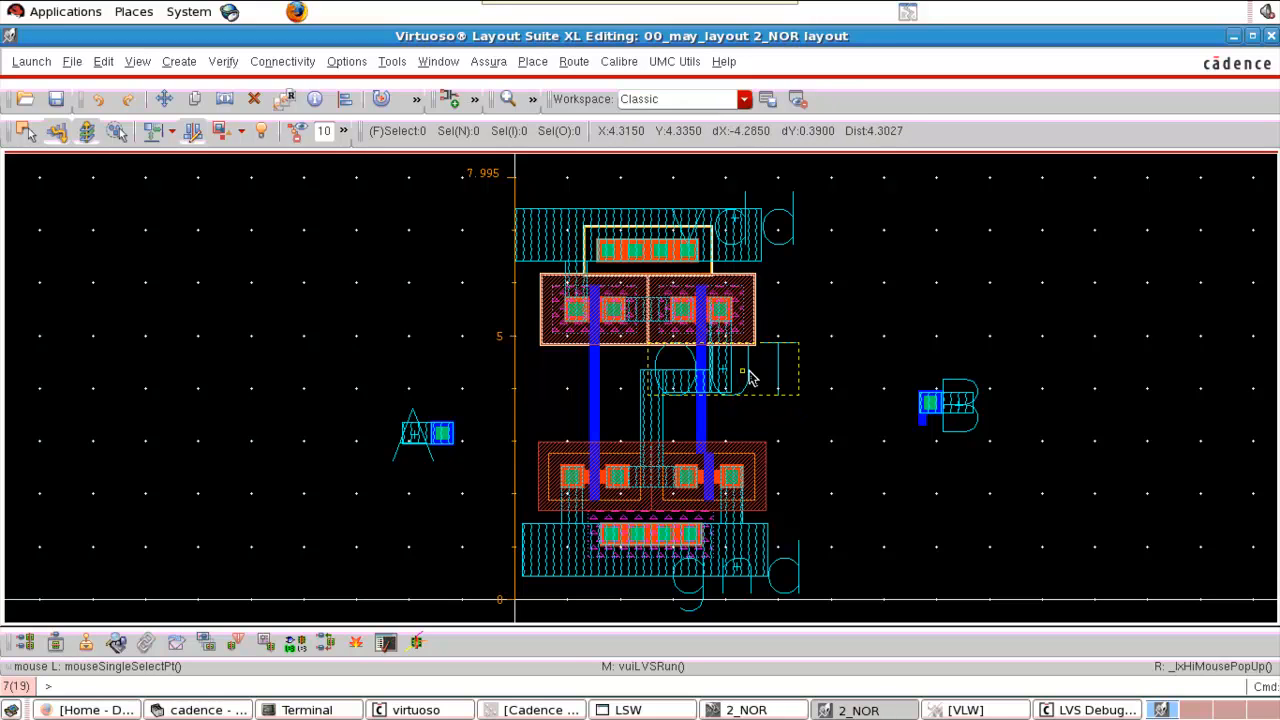
Move the OUT label off the output metal into the empty area above the relocated B input group.
{"action": "left_click_drag", "start_coordinate": [752, 377], "coordinate": [1018, 320]}
{"action": "left_click", "coordinate": [751, 386]}
{"action": "left_click_drag", "start_coordinate": [750, 381], "coordinate": [996, 312]}
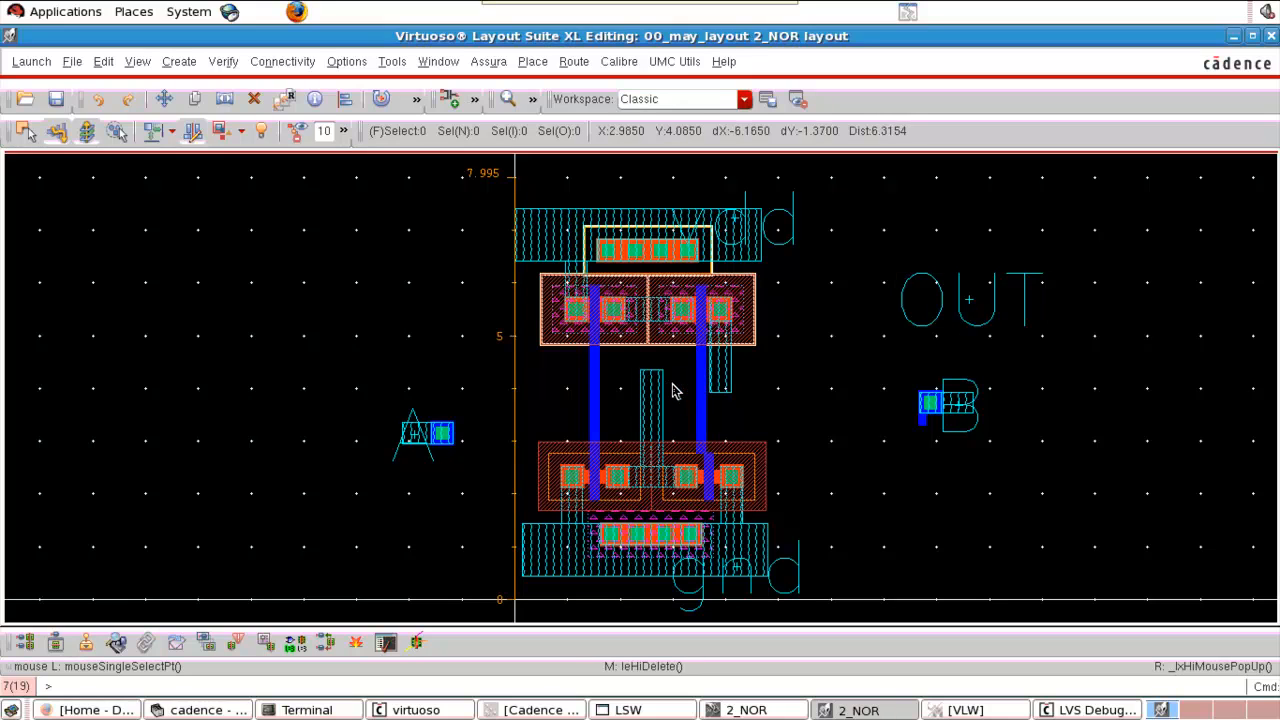
Delete the output metal segments between the upper and lower transistors and the poly strip joining the right-hand gates.
{"action": "key", "text": "Delete"}
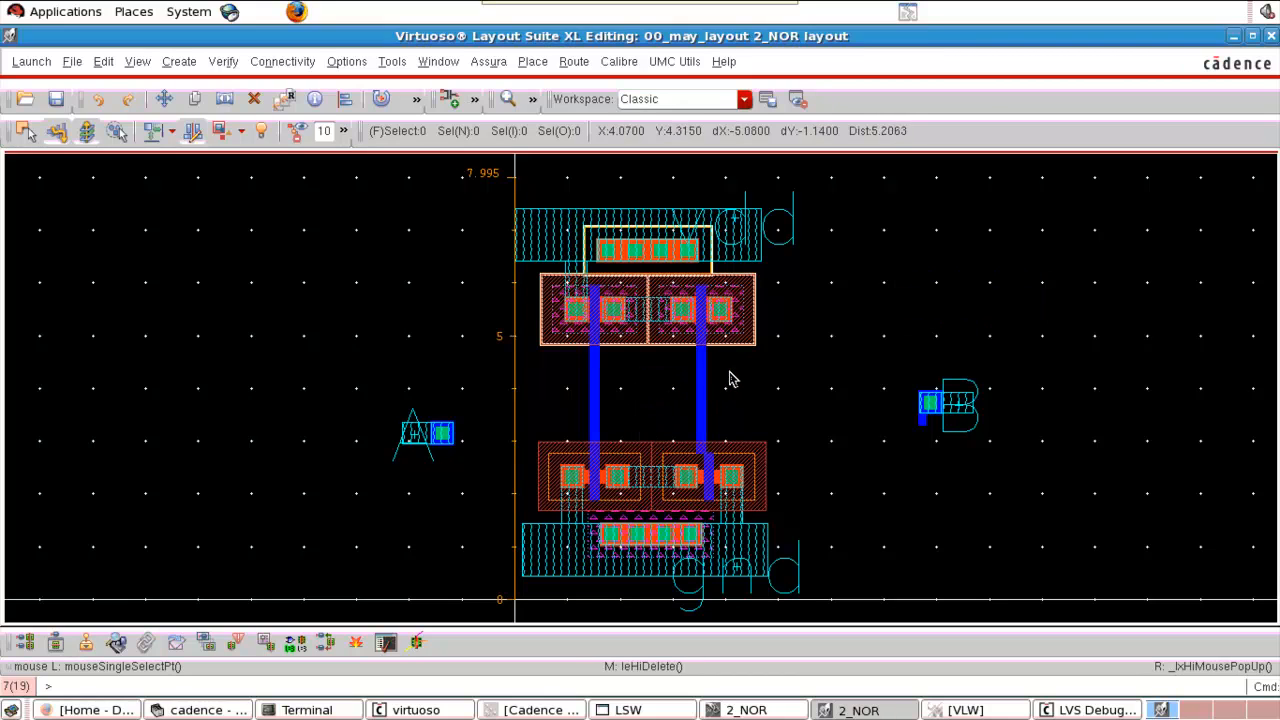
{"action": "left_click", "coordinate": [701, 381]}
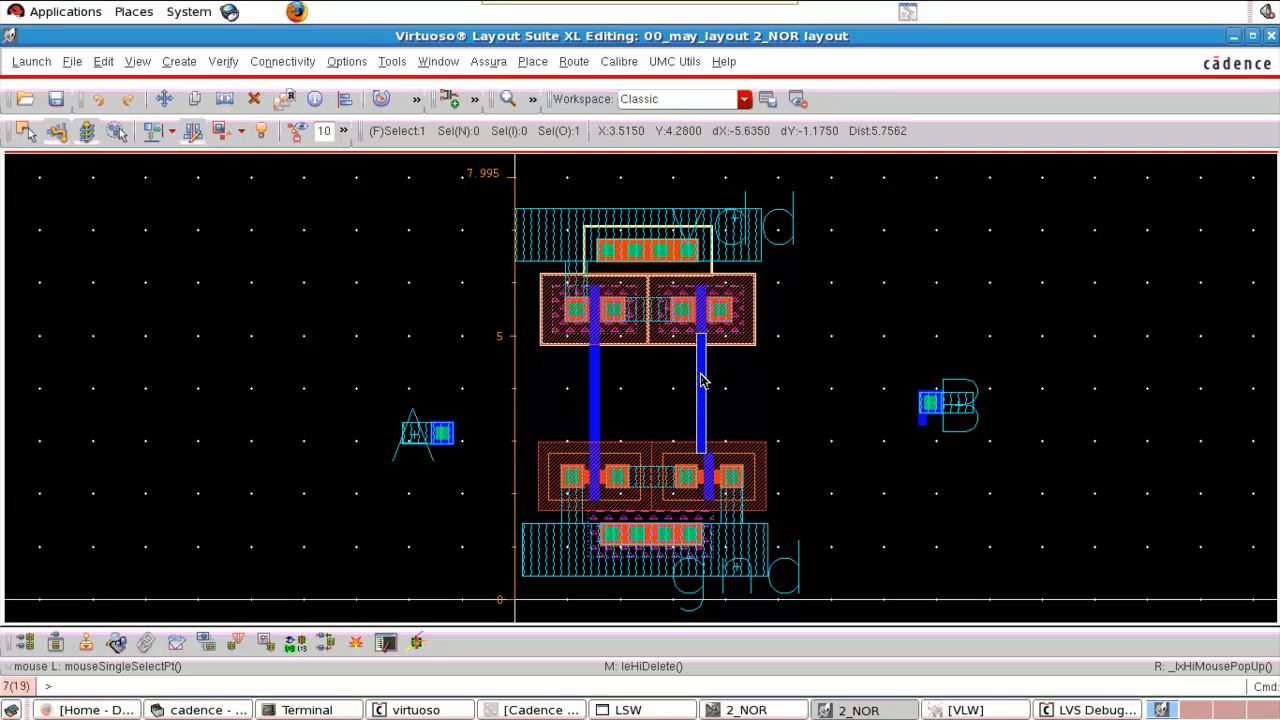
{"action": "key", "text": "Delete"}
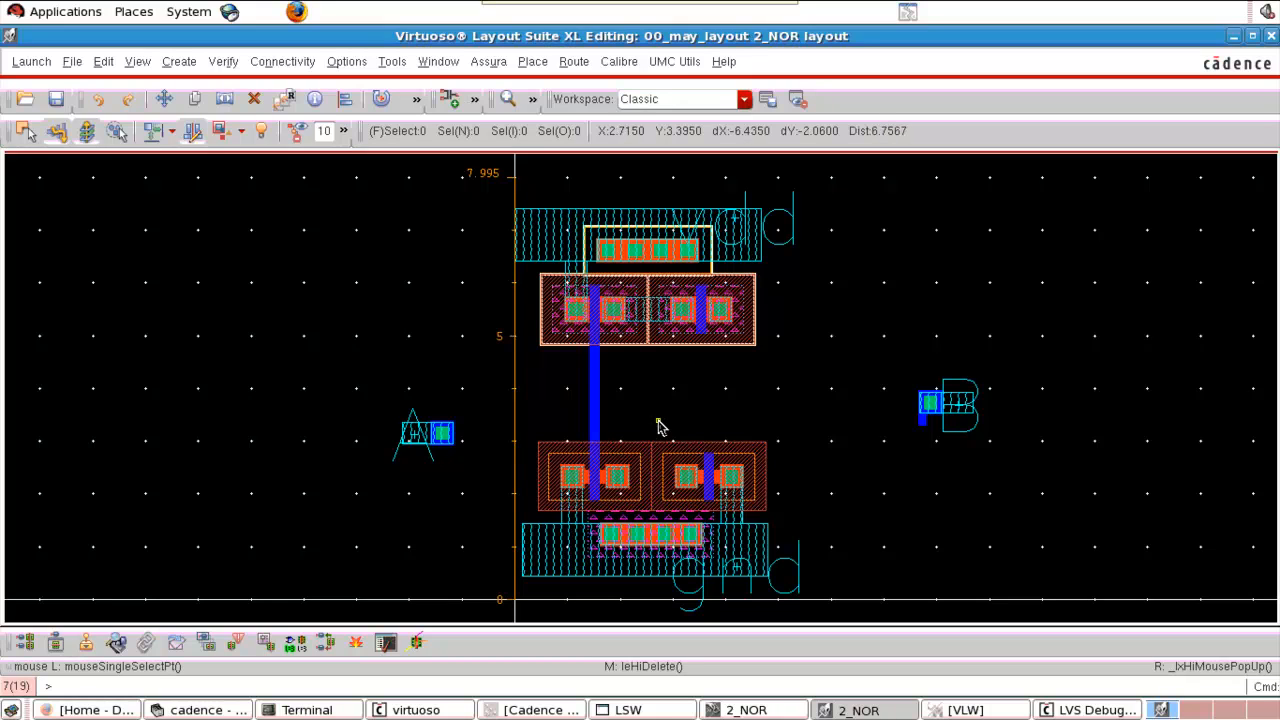
{"action": "left_click", "coordinate": [648, 313]}
{"action": "key", "text": "Delete"}
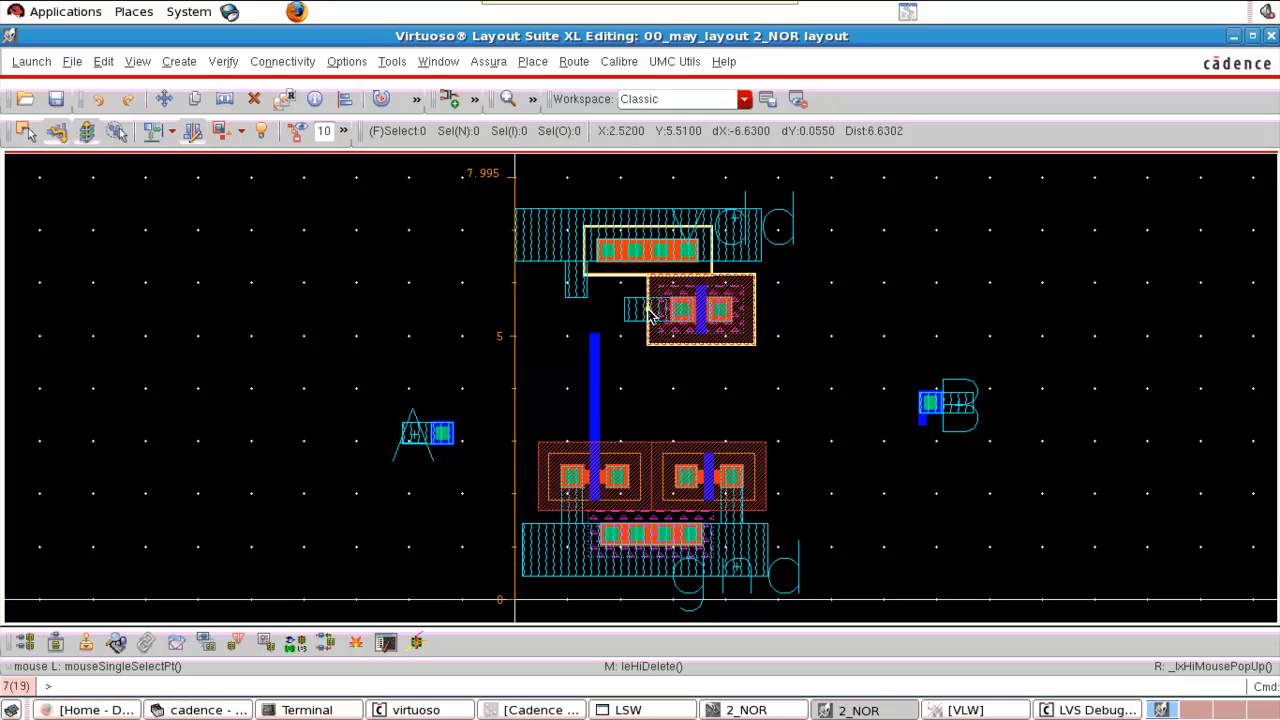
{"action": "key", "text": "u"}
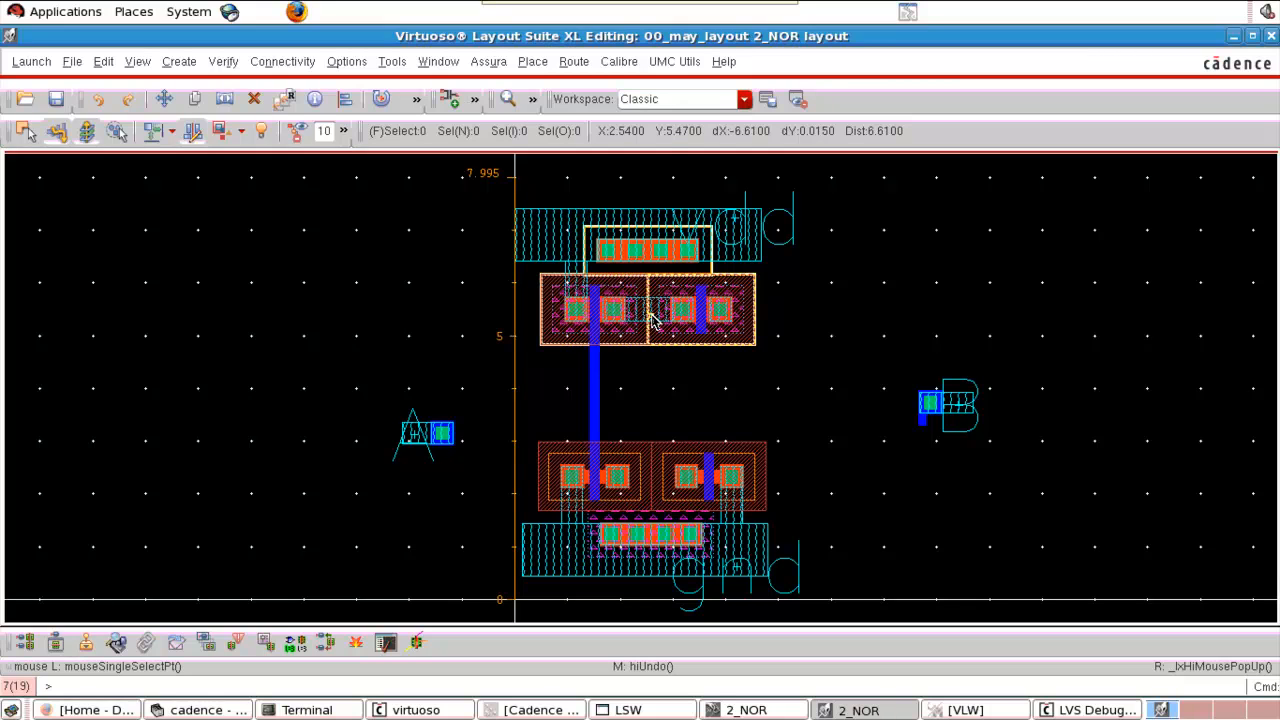
Delete the upper-right transistor from the layout.
{"action": "key", "text": "Delete"}
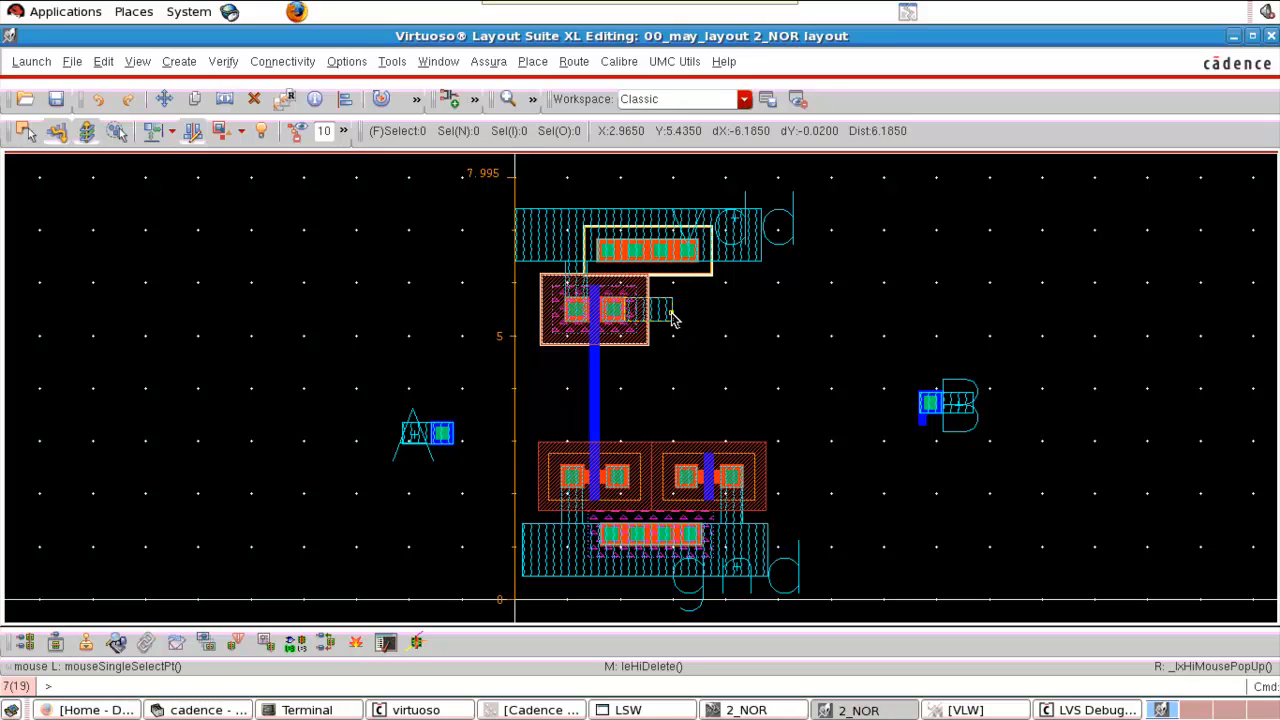
Undo the deletion of the upper-right transistor and delete the metal strip joining the two upper transistors.
{"action": "key", "text": "u"}
{"action": "left_click", "coordinate": [654, 310]}
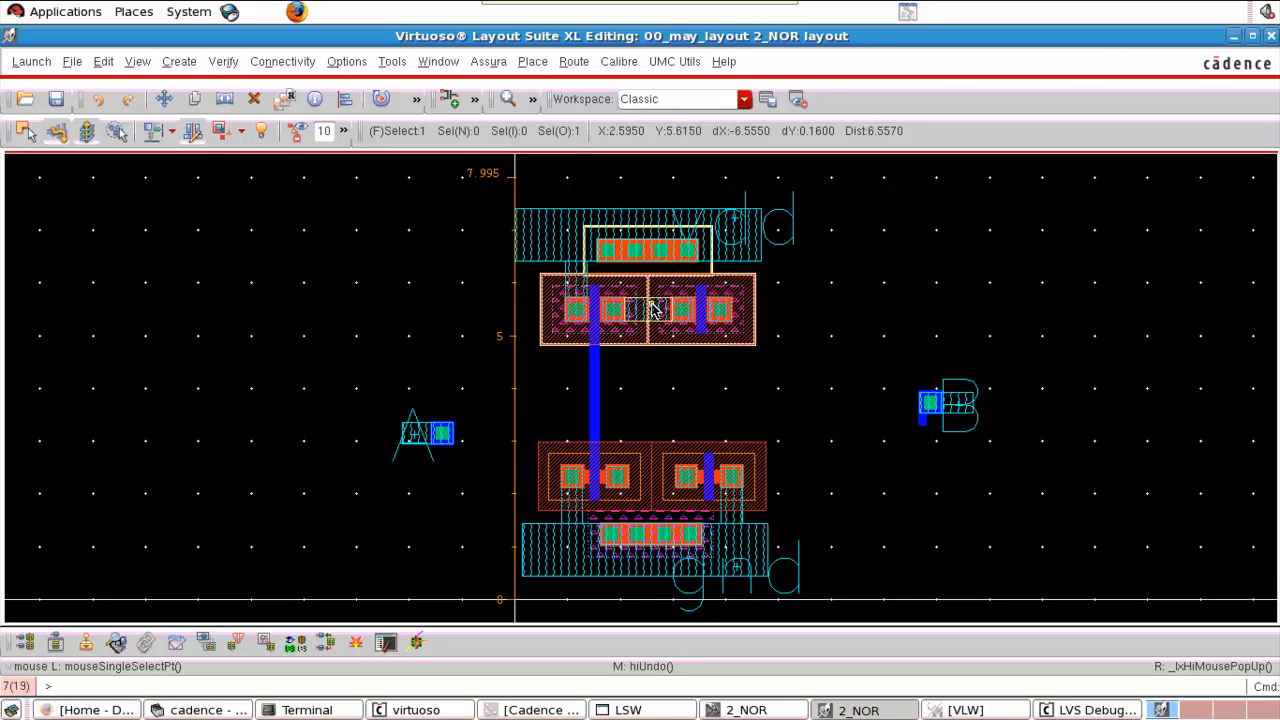
{"action": "key", "text": "Delete"}
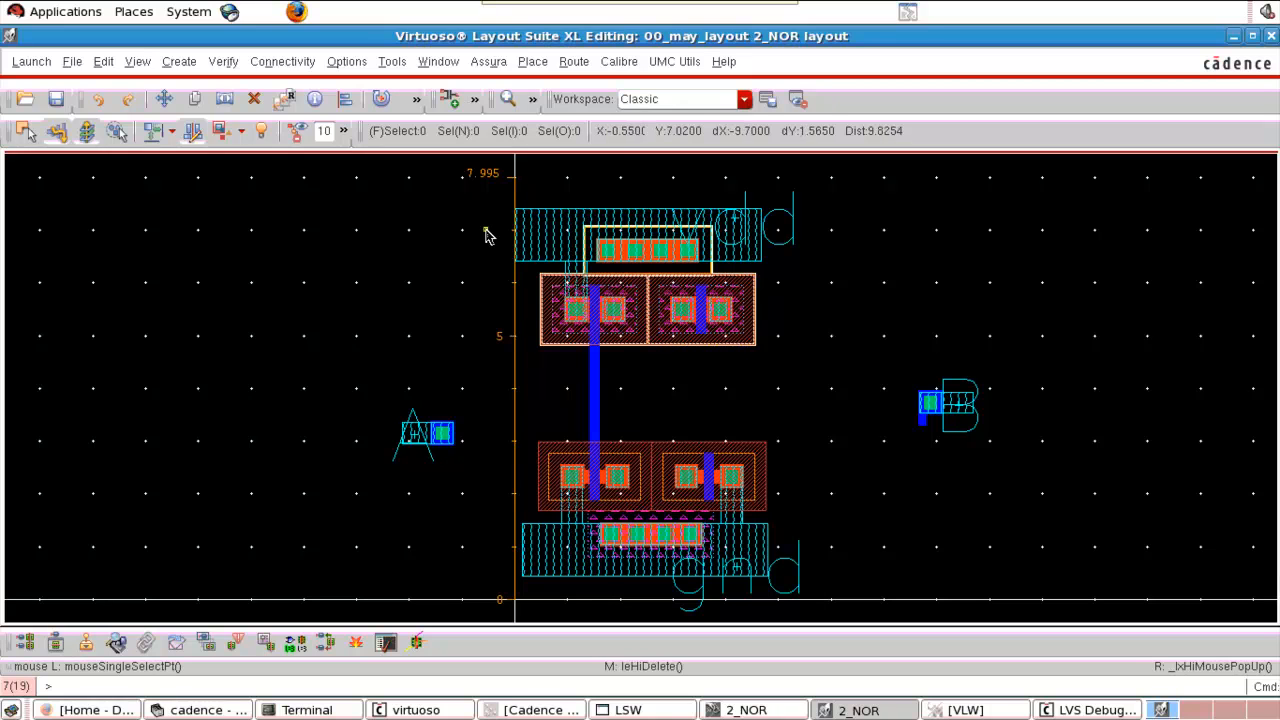
Move the upper-right transistor left until its left contact coincides with the right contact of the upper-left transistor.
{"action": "right_click_drag", "start_coordinate": [487, 231], "coordinate": [818, 368]}
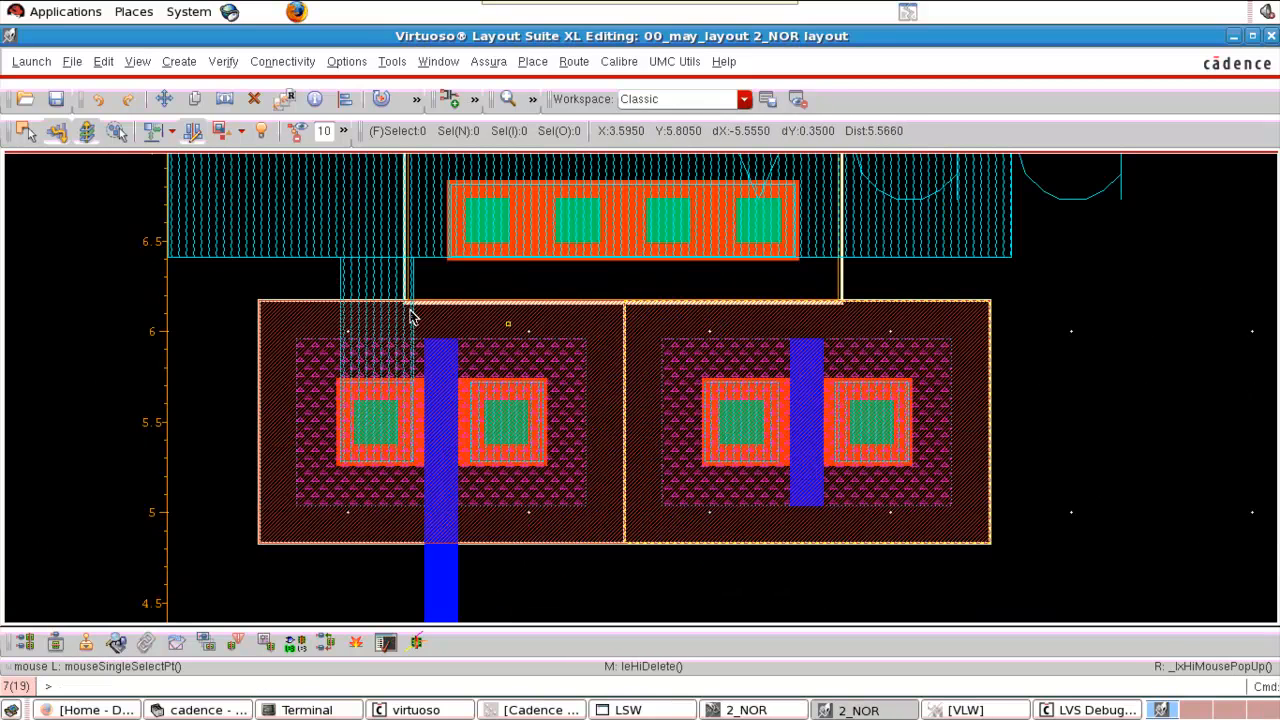
{"action": "right_click_drag", "start_coordinate": [314, 276], "coordinate": [937, 514]}
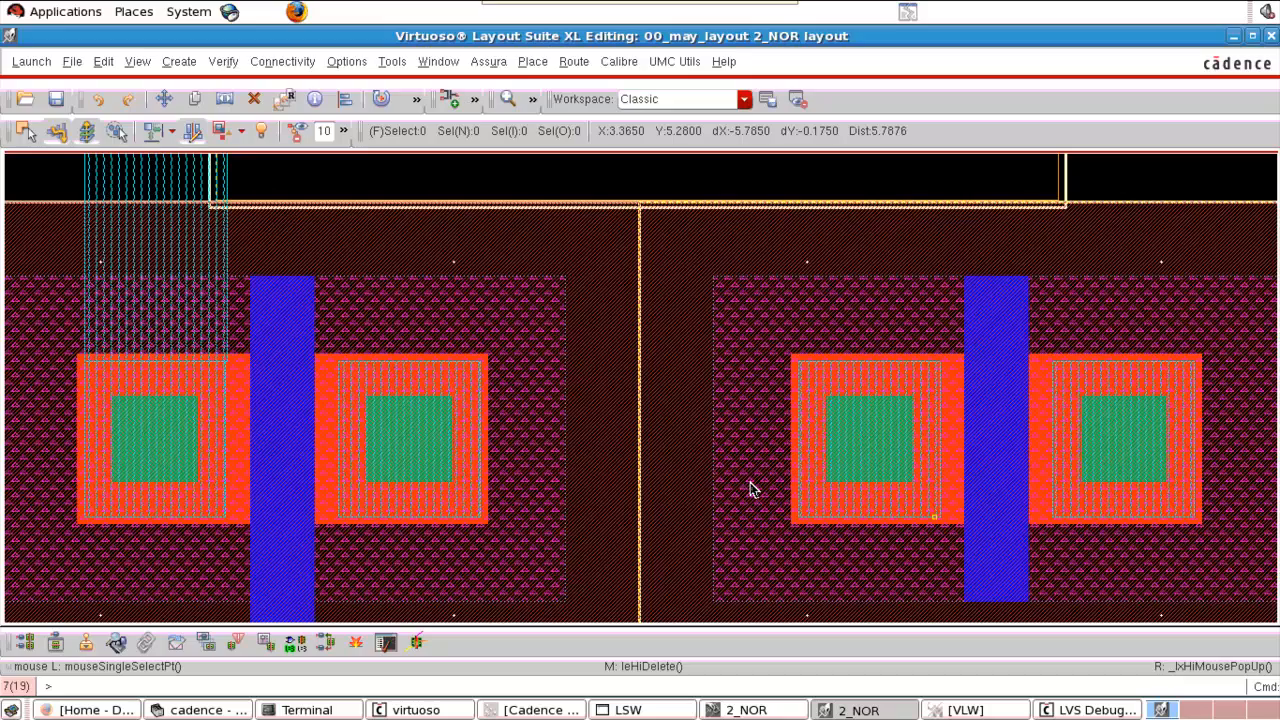
{"action": "key", "text": "m"}
{"action": "left_click", "coordinate": [802, 436]}
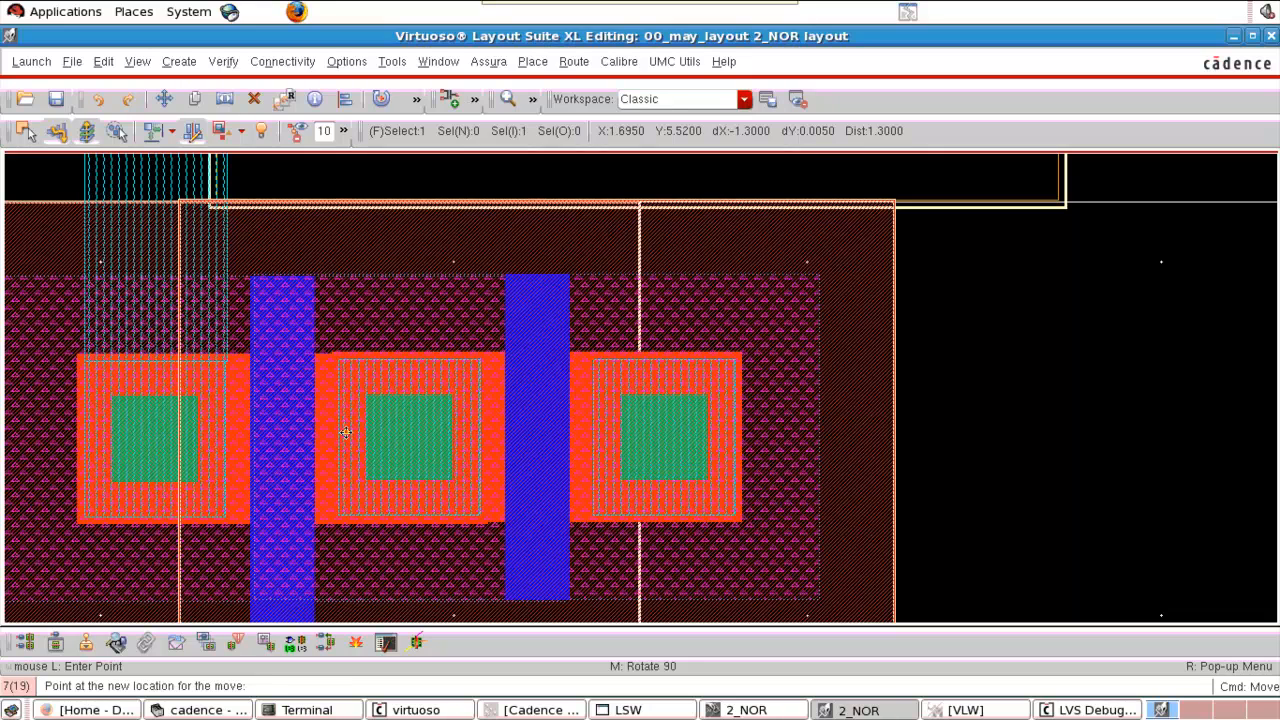
{"action": "left_click", "coordinate": [345, 434]}
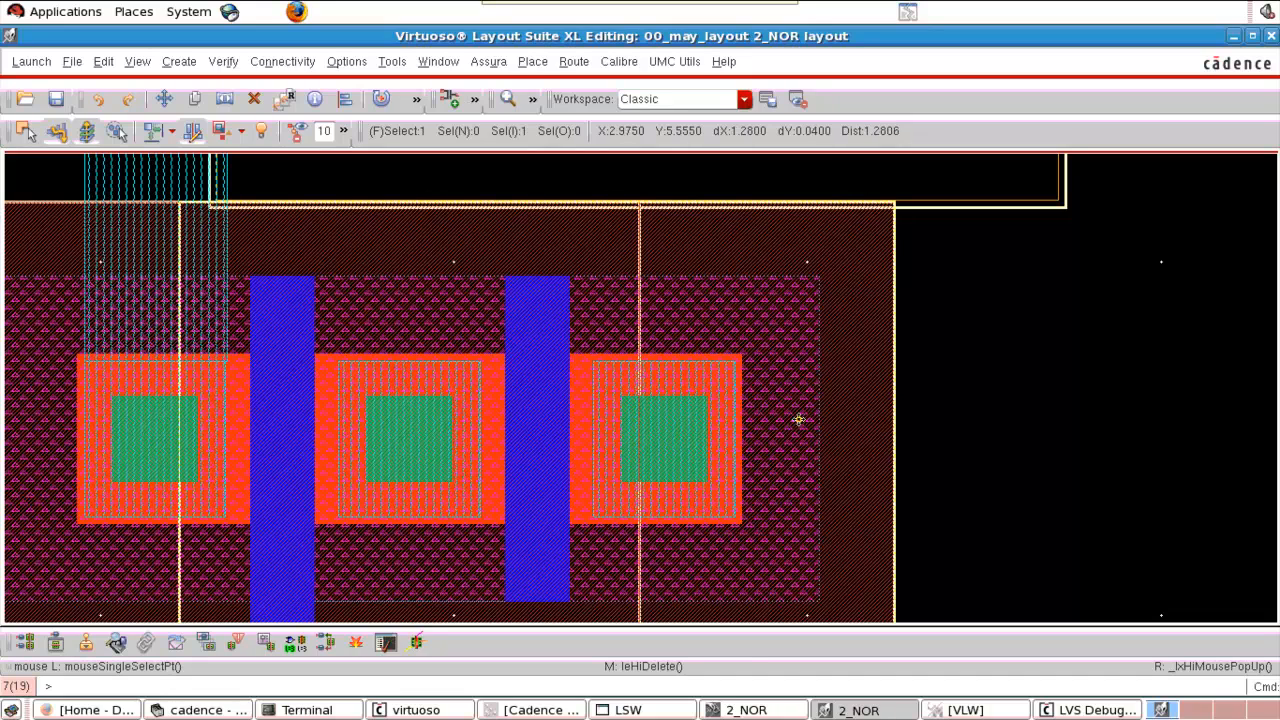
Delete the metal strap linking the lower-right transistor's right contact to the ground rail.
{"action": "key", "text": "f"}
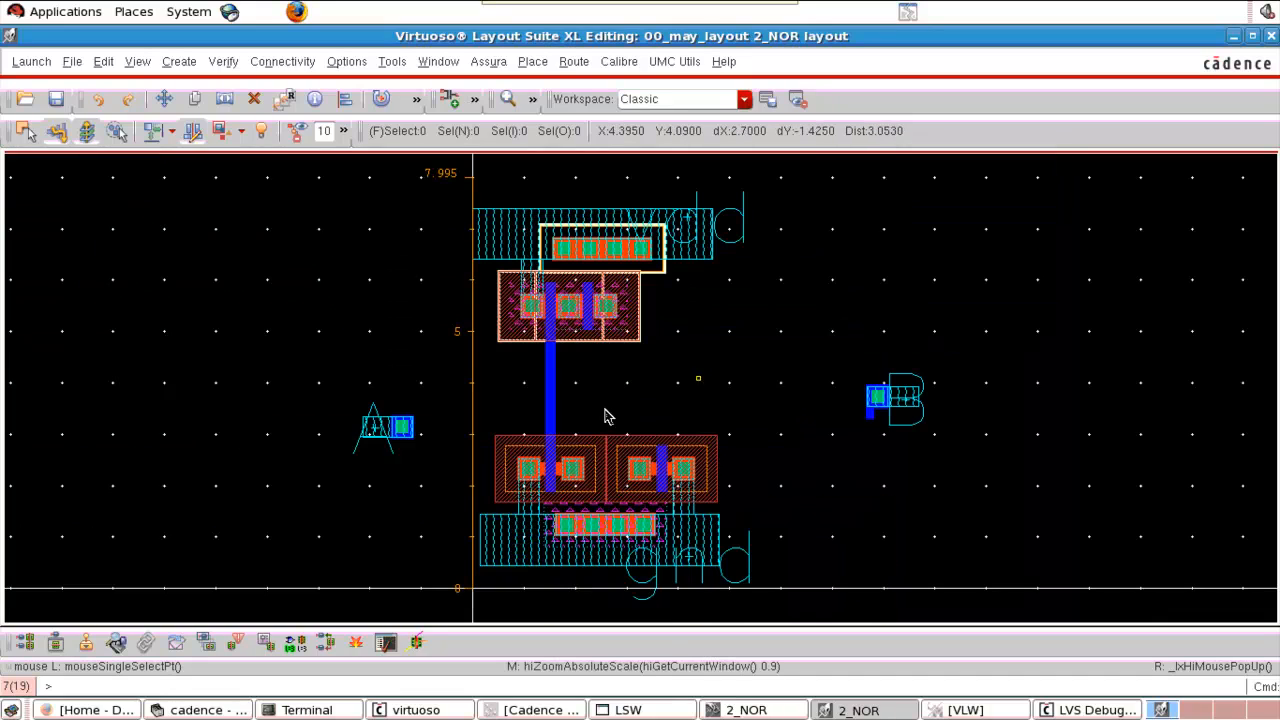
{"action": "left_click", "coordinate": [791, 518]}
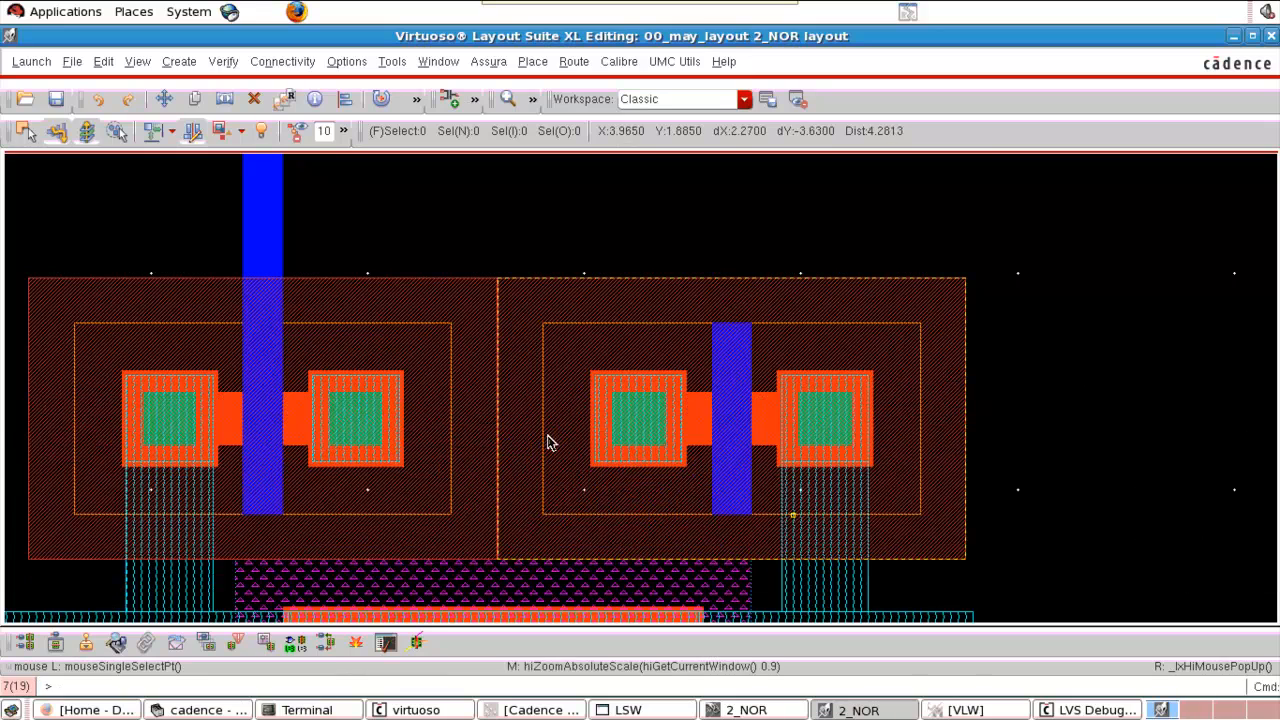
{"action": "left_click", "coordinate": [806, 588]}
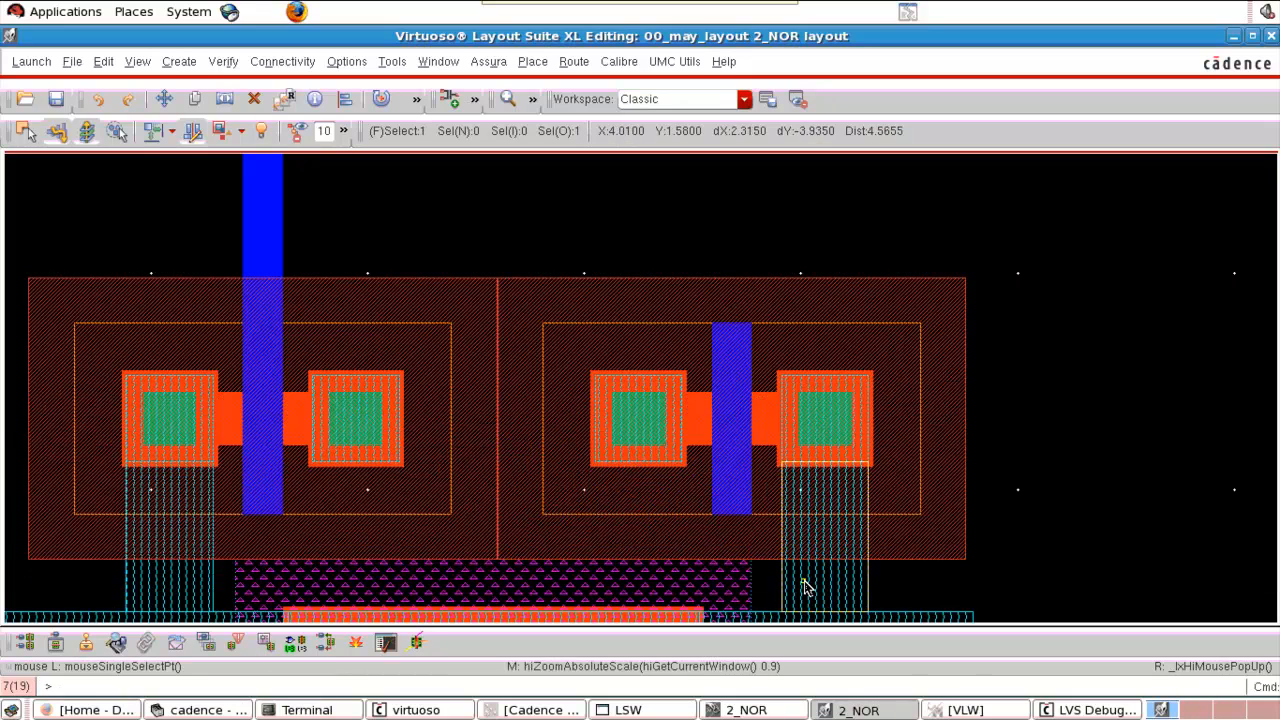
{"action": "key", "text": "Delete"}
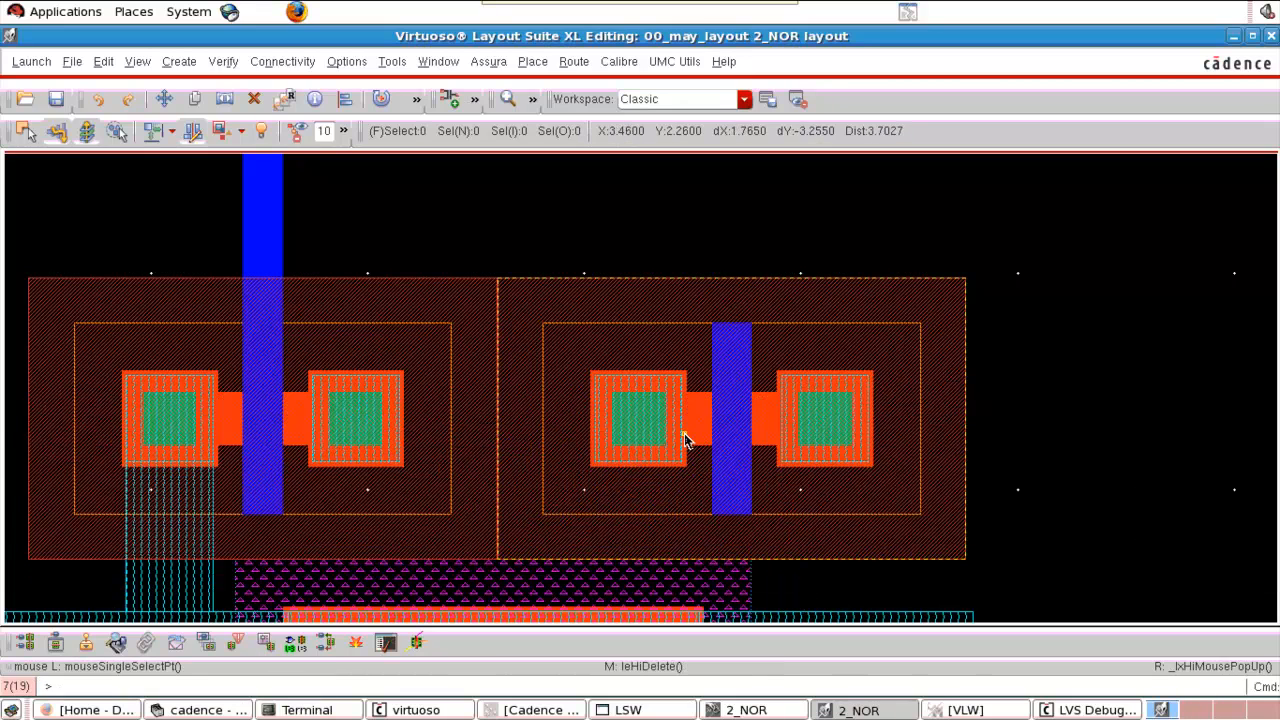
Move the lower-right transistor left until its left contact coincides with the right contact of the lower-left transistor.
{"action": "left_click", "coordinate": [731, 419]}
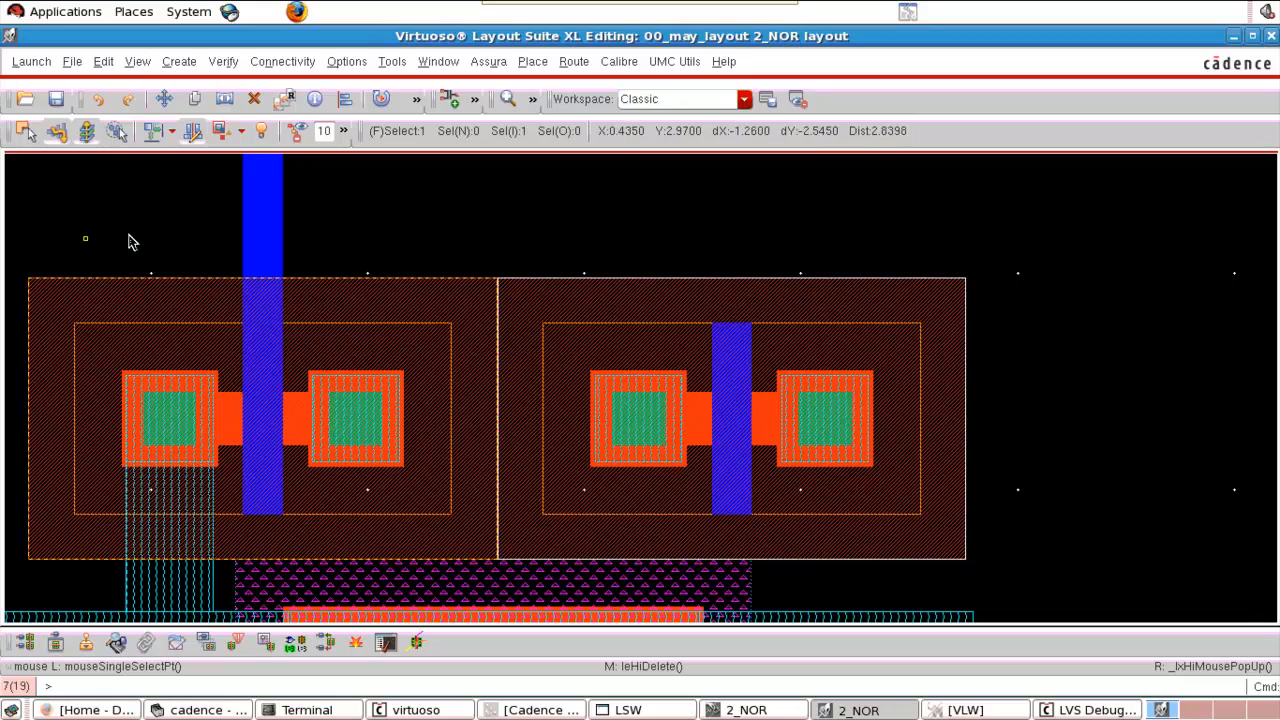
{"action": "key", "text": "z"}
{"action": "left_click", "coordinate": [176, 256]}
{"action": "left_click", "coordinate": [763, 505]}
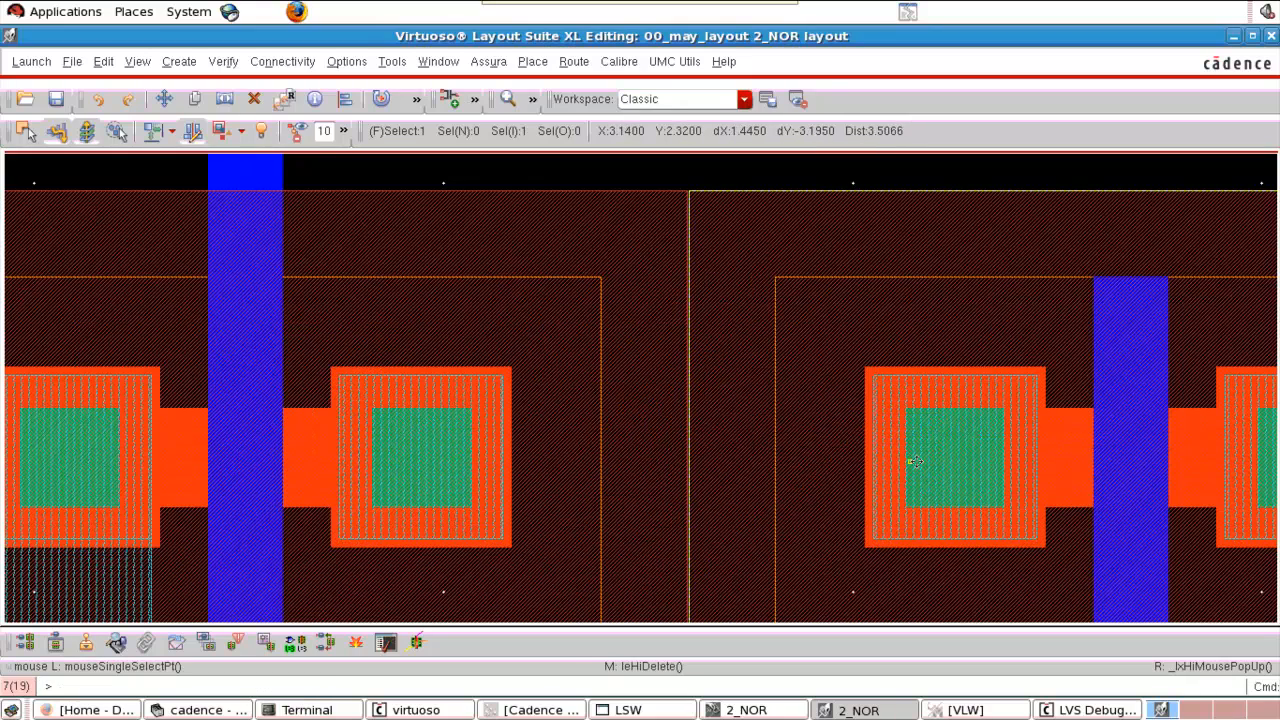
{"action": "key", "text": "m"}
{"action": "left_click", "coordinate": [874, 460]}
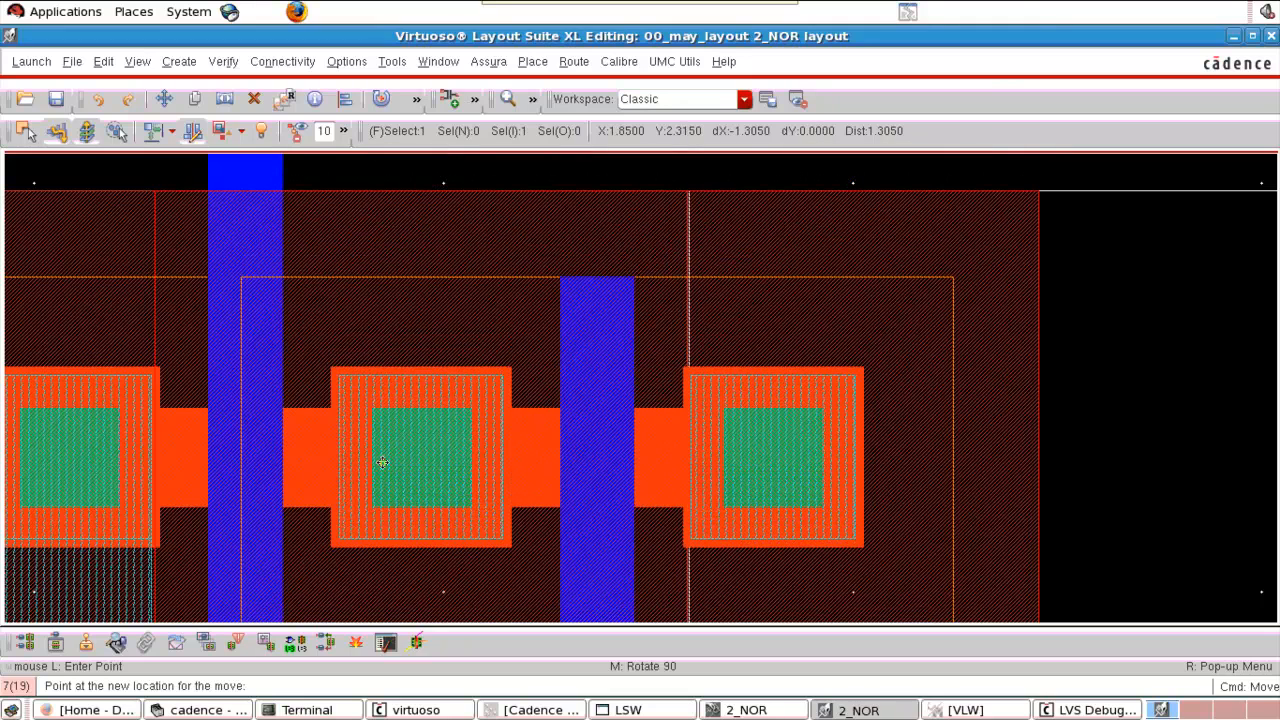
{"action": "left_click", "coordinate": [382, 462]}
Delete the upper vdd metal rail together with the vdd and gnd labels.
{"action": "key", "text": "f"}
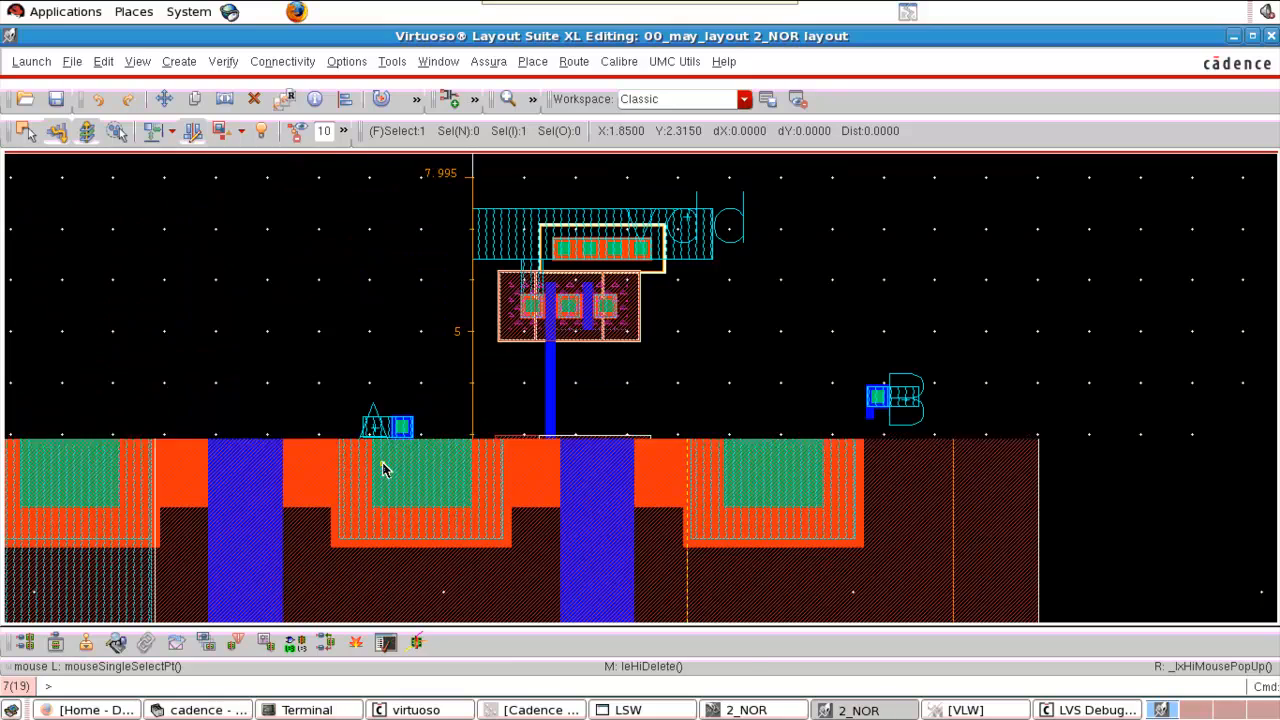
{"action": "left_click", "coordinate": [763, 363]}
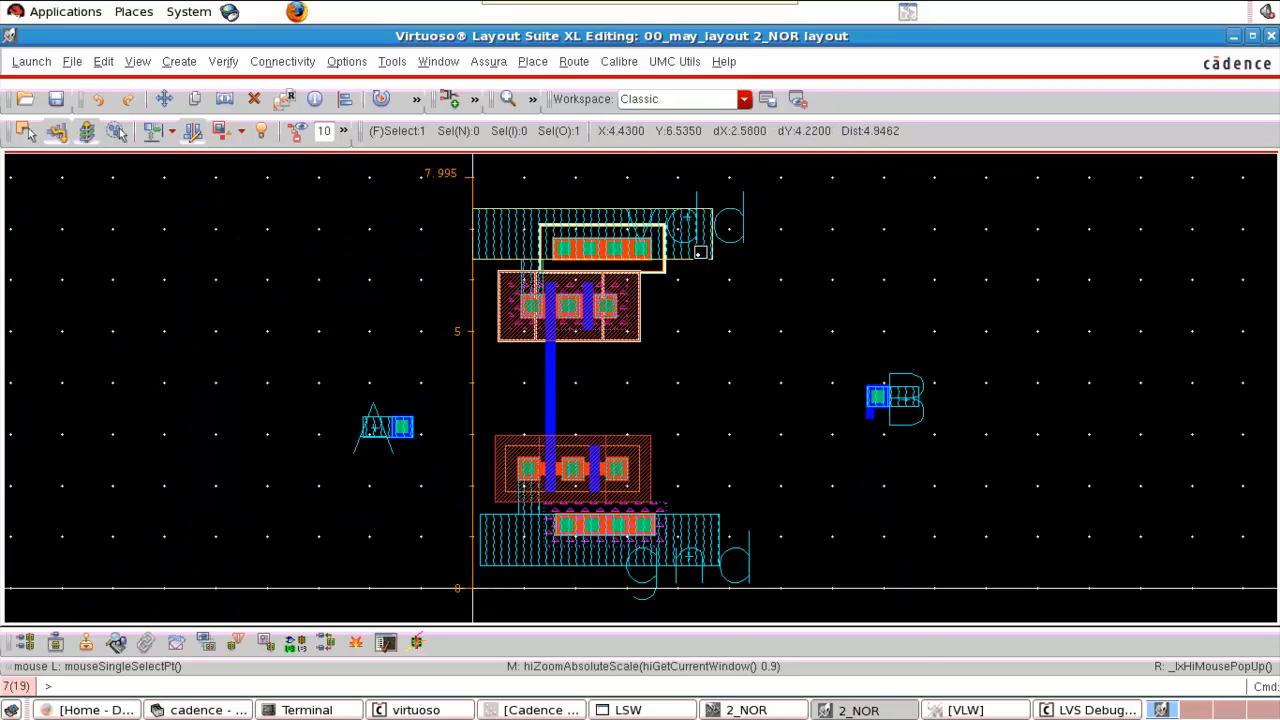
{"action": "key", "text": "Delete"}
{"action": "left_click", "coordinate": [709, 537]}
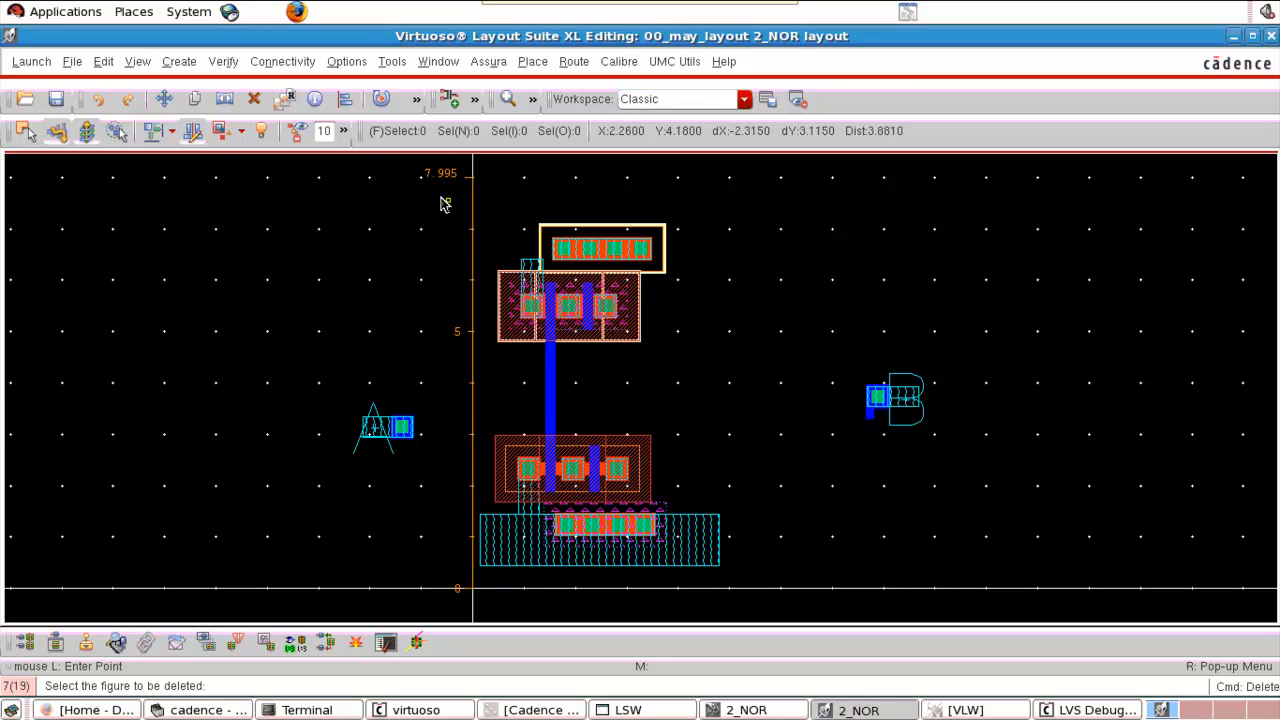
{"action": "right_click_drag", "start_coordinate": [445, 204], "coordinate": [717, 314]}
{"action": "left_click", "coordinate": [726, 360]}
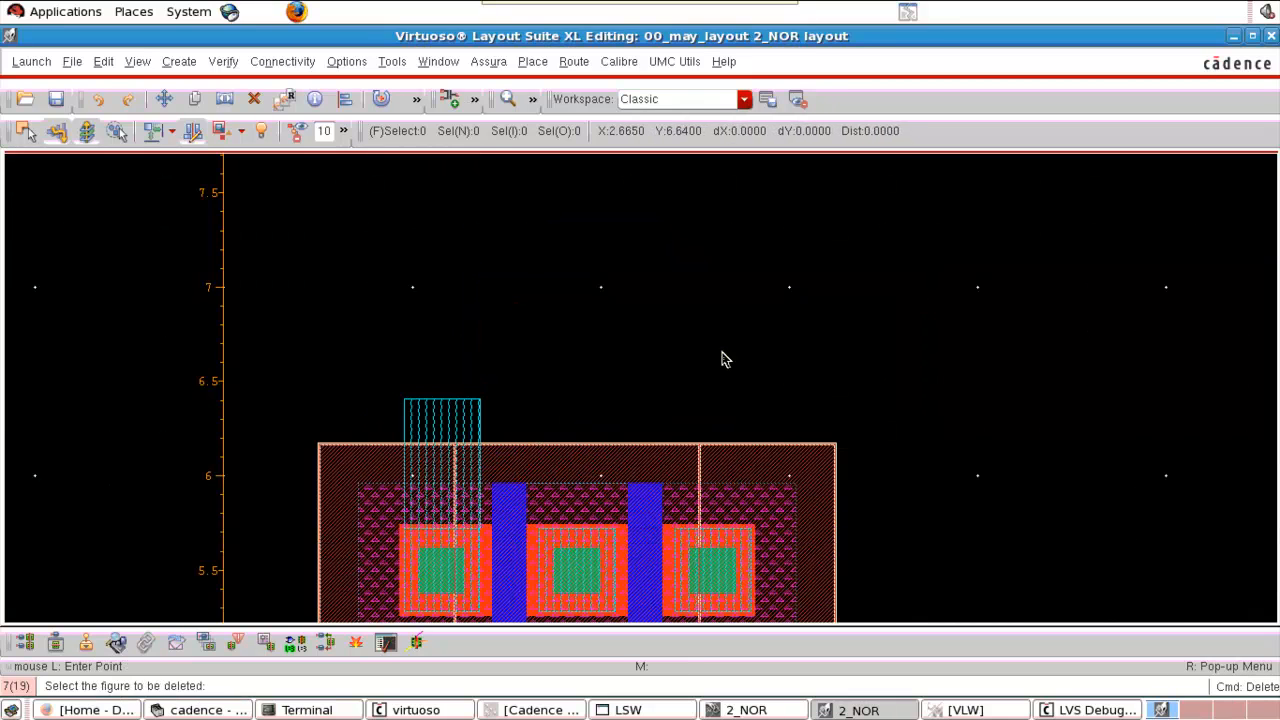
{"action": "key", "text": "u"}
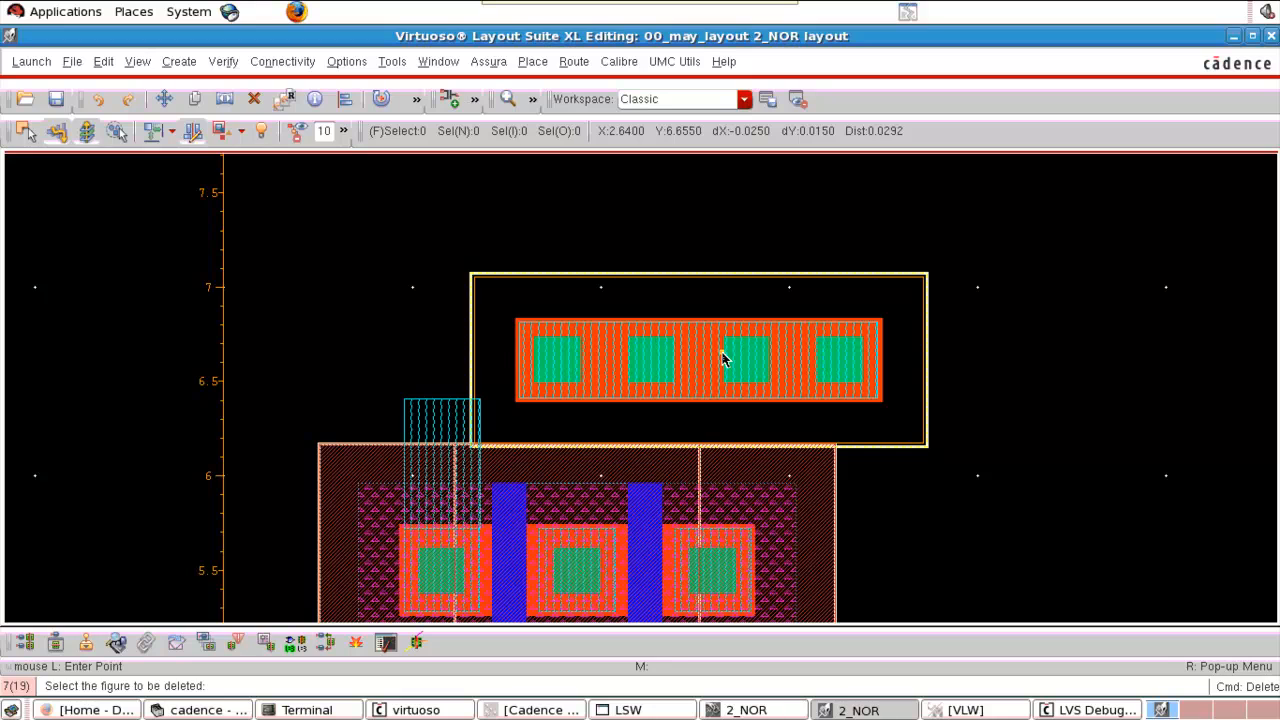
{"action": "key", "text": "Escape"}
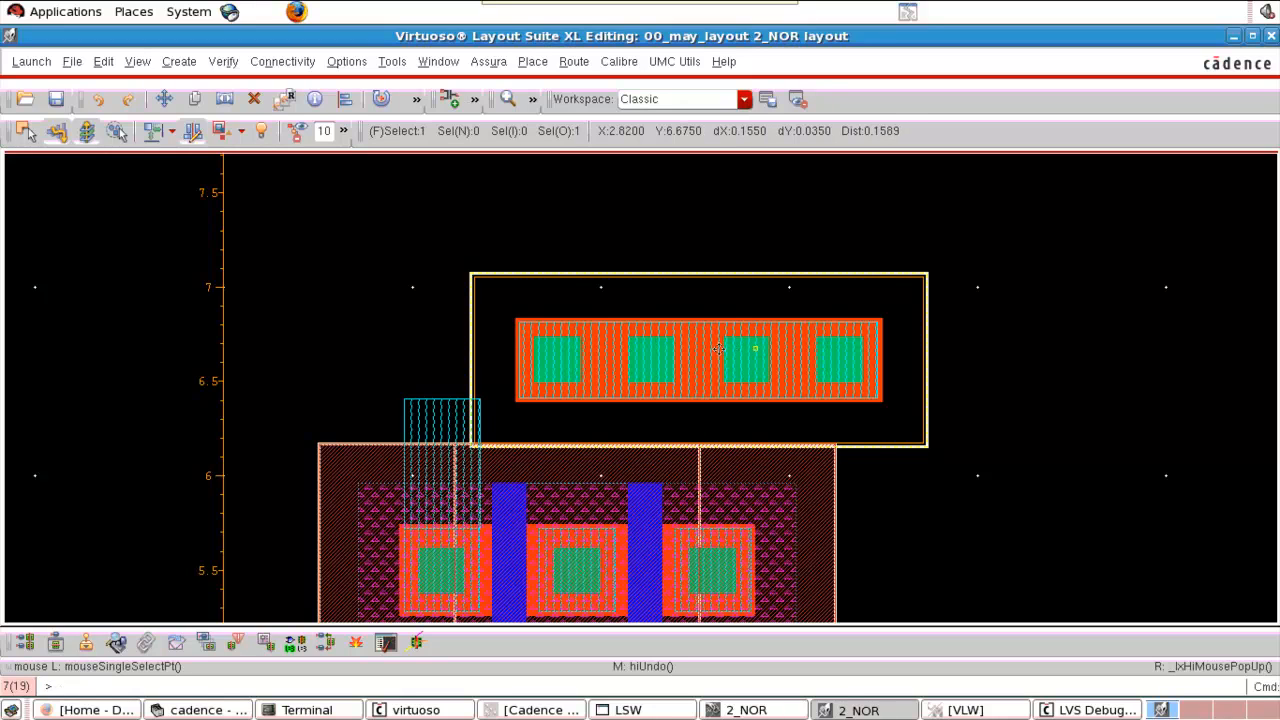
Move the upper four-contact tap left and nudge it until its metal lines up with the left and top edges of the vertical metal strap.
{"action": "key", "text": "m"}
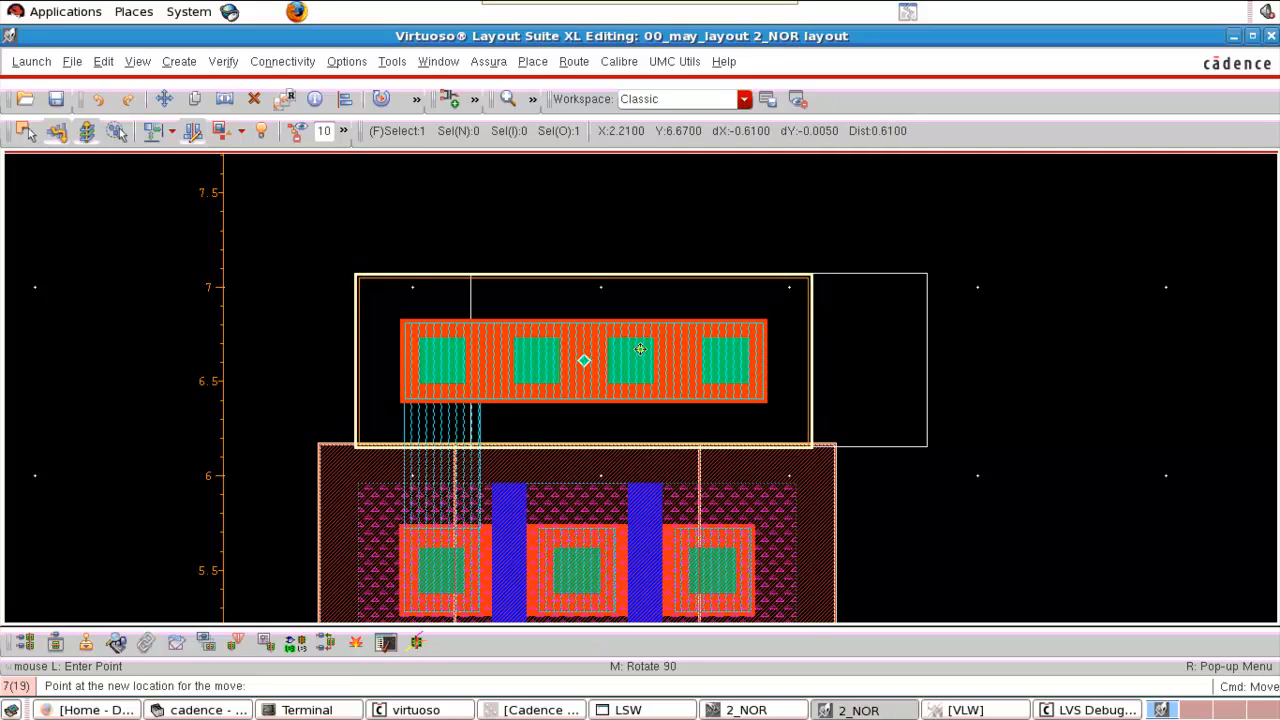
{"action": "left_click", "coordinate": [640, 347]}
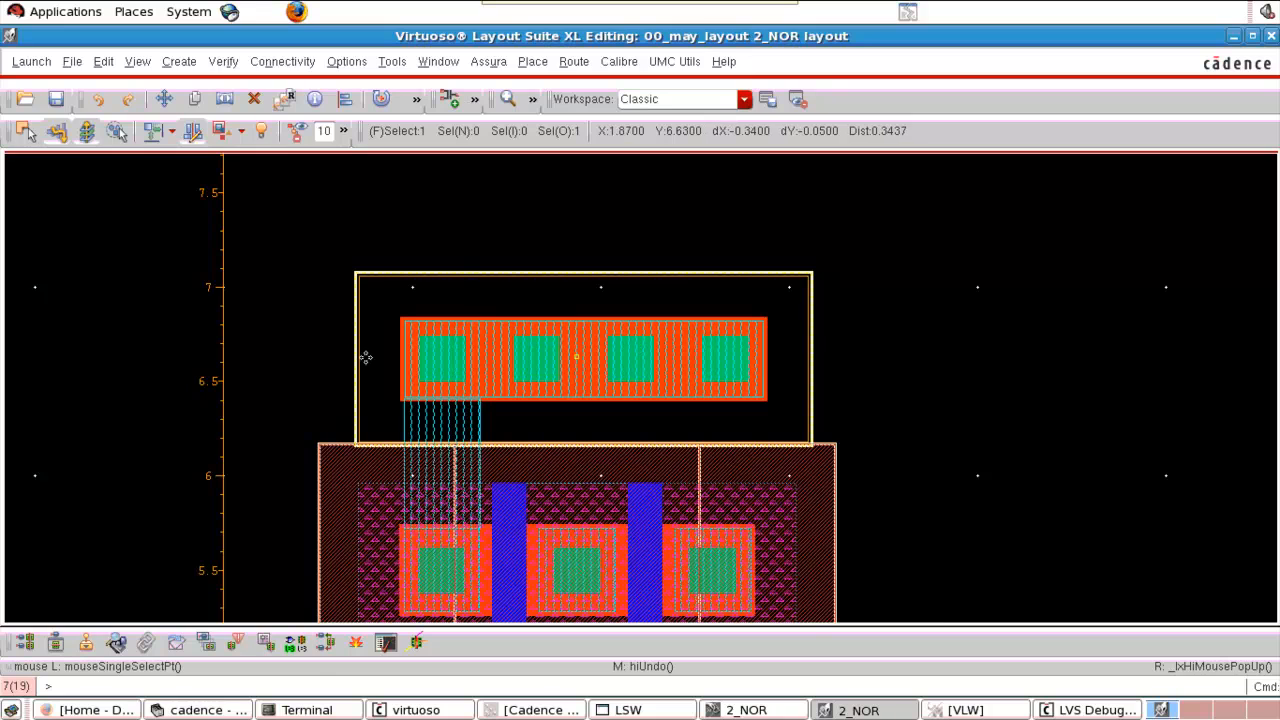
{"action": "right_click_drag", "start_coordinate": [366, 357], "coordinate": [522, 417]}
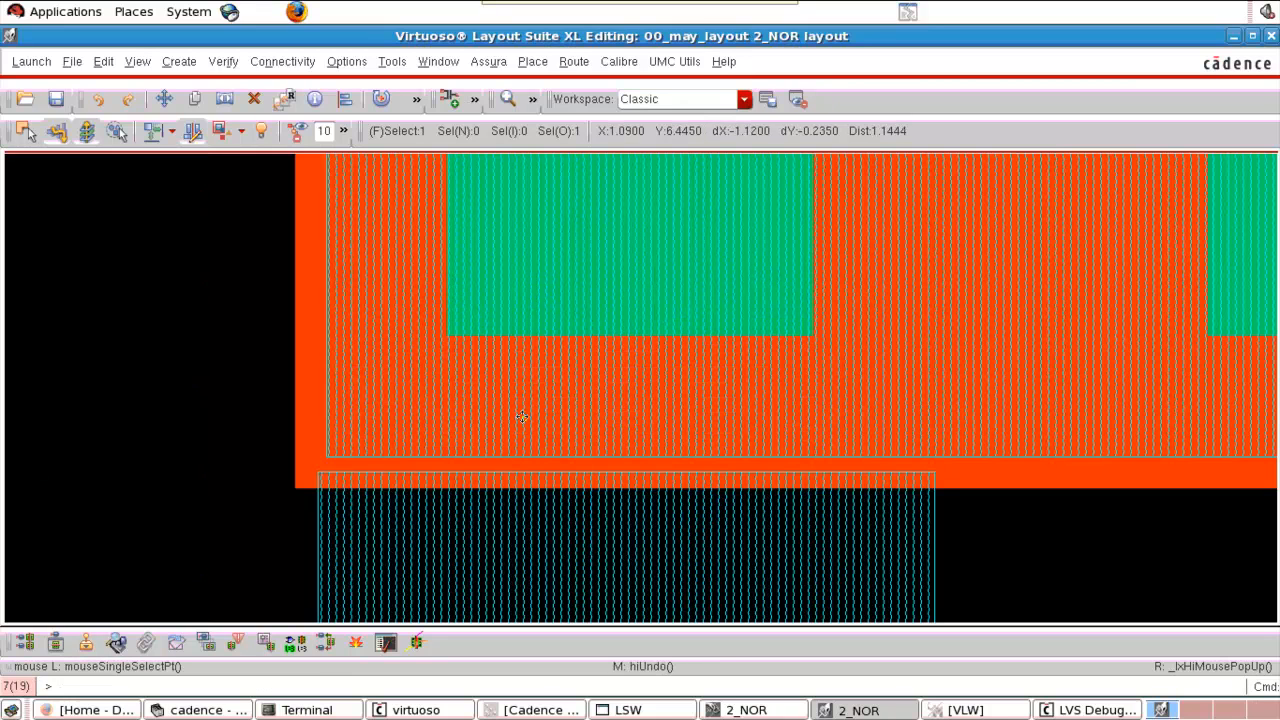
{"action": "key", "text": "m"}
{"action": "left_click", "coordinate": [600, 385]}
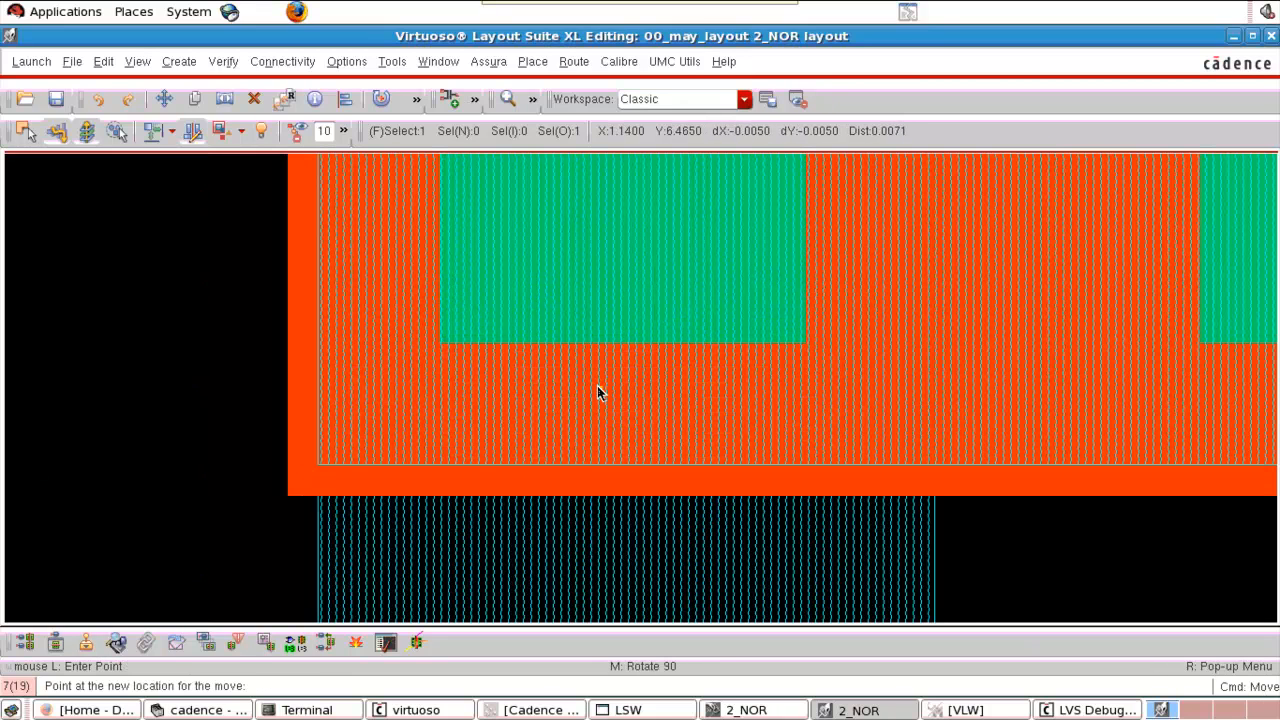
{"action": "left_click", "coordinate": [597, 385]}
{"action": "key", "text": "m"}
{"action": "left_click", "coordinate": [595, 386]}
{"action": "left_click", "coordinate": [594, 393]}
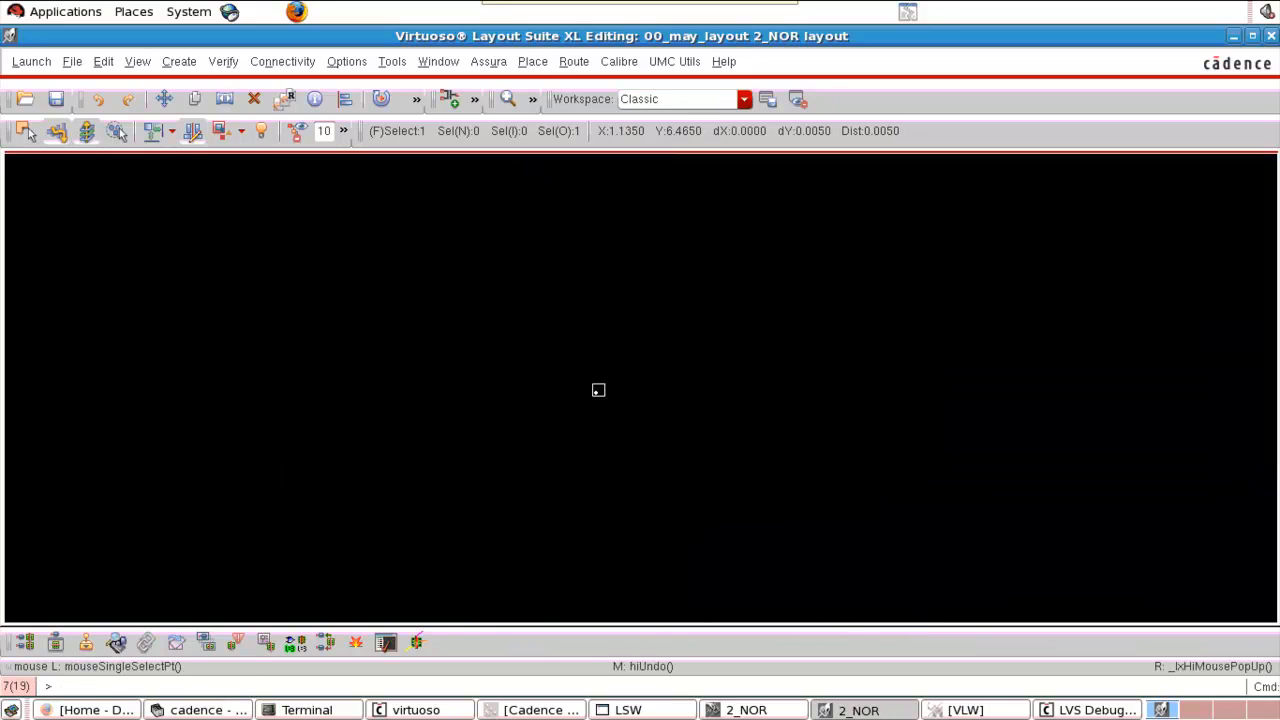
{"action": "key", "text": "m"}
{"action": "left_click", "coordinate": [598, 390]}
{"action": "left_click", "coordinate": [598, 390]}
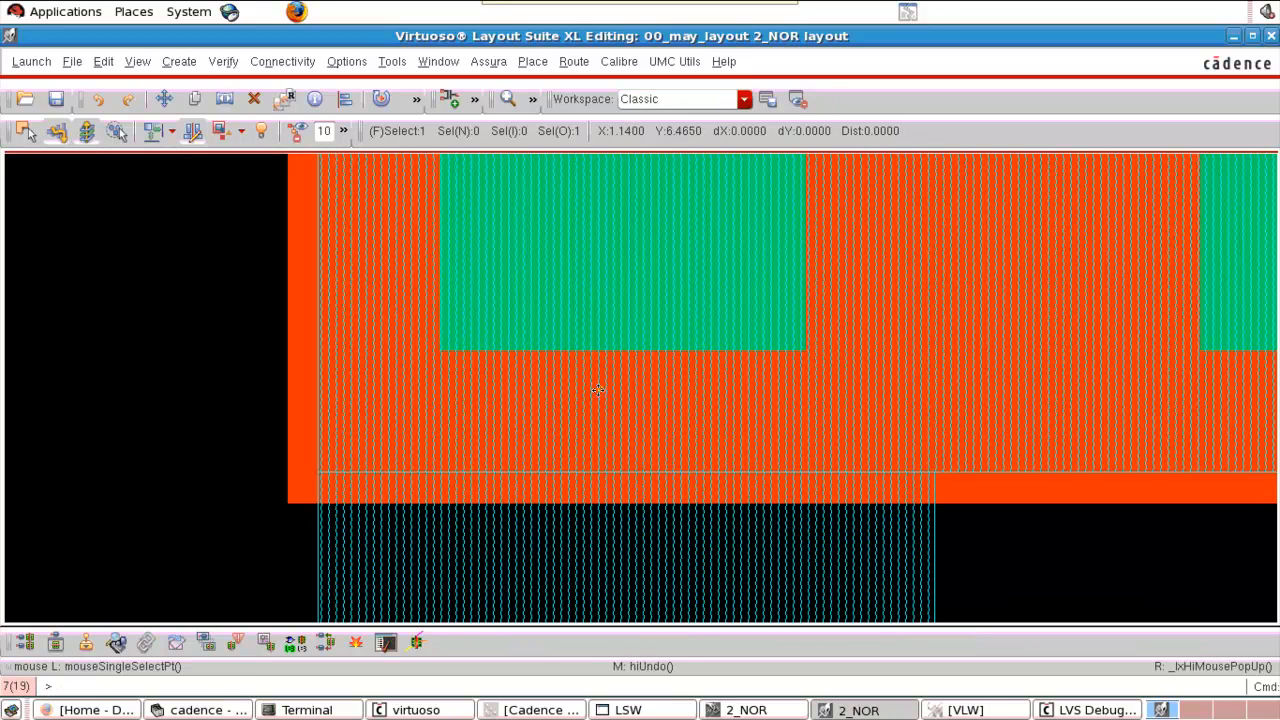
Draw a metal rail rectangle about 3.65 by 0.73 over the upper tap, starting at the vertical axis and ending at the tap metal's lower edge.
{"action": "key", "text": "f"}
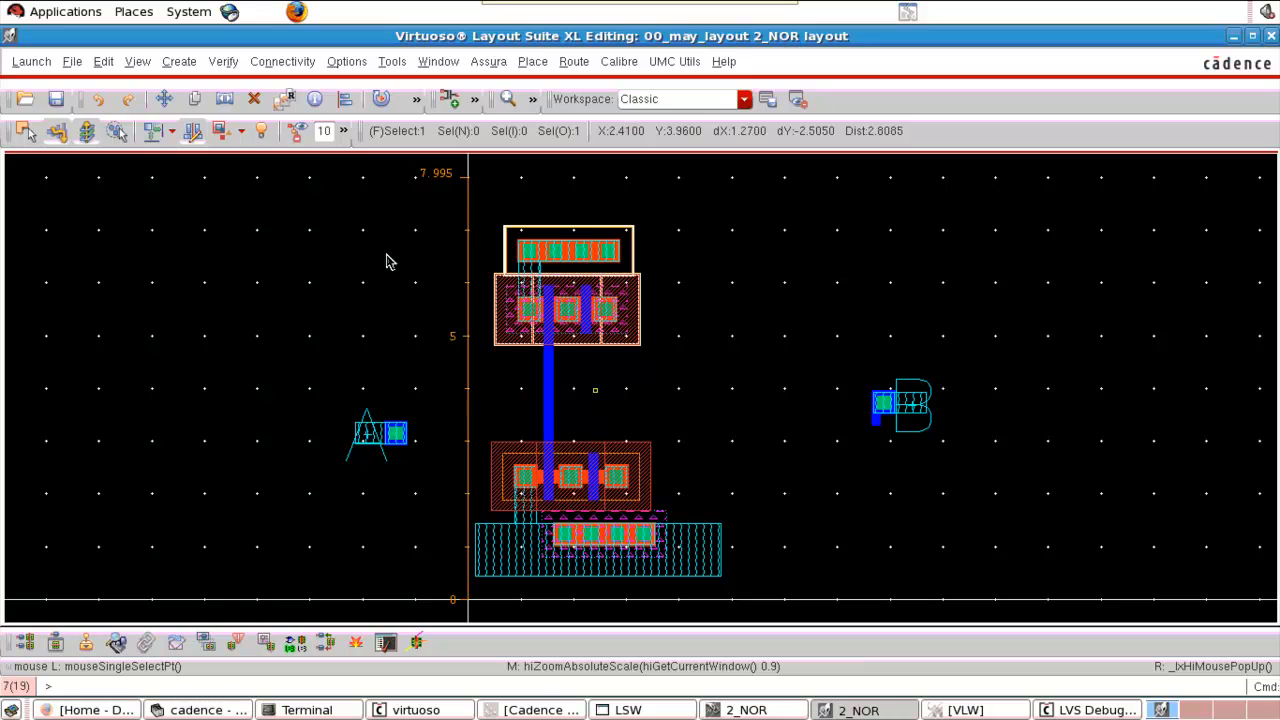
{"action": "key", "text": "z"}
{"action": "left_click", "coordinate": [383, 206]}
{"action": "left_click", "coordinate": [738, 320]}
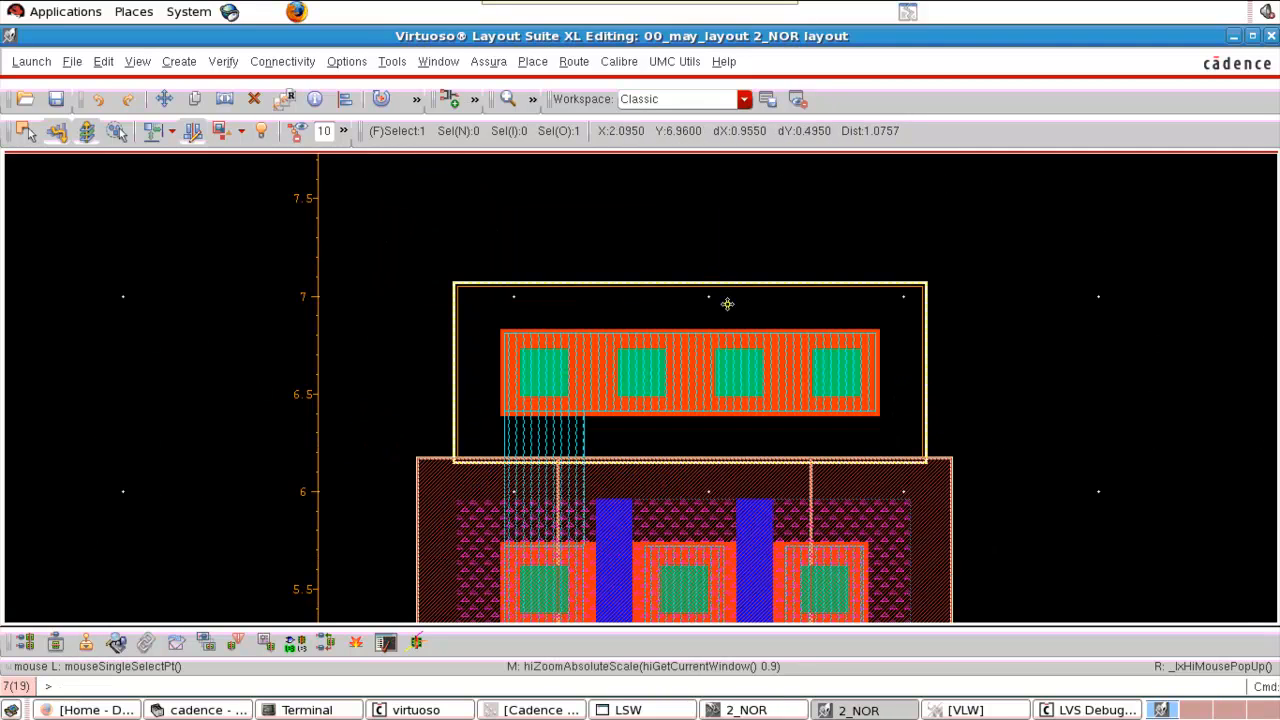
{"action": "key", "text": "r"}
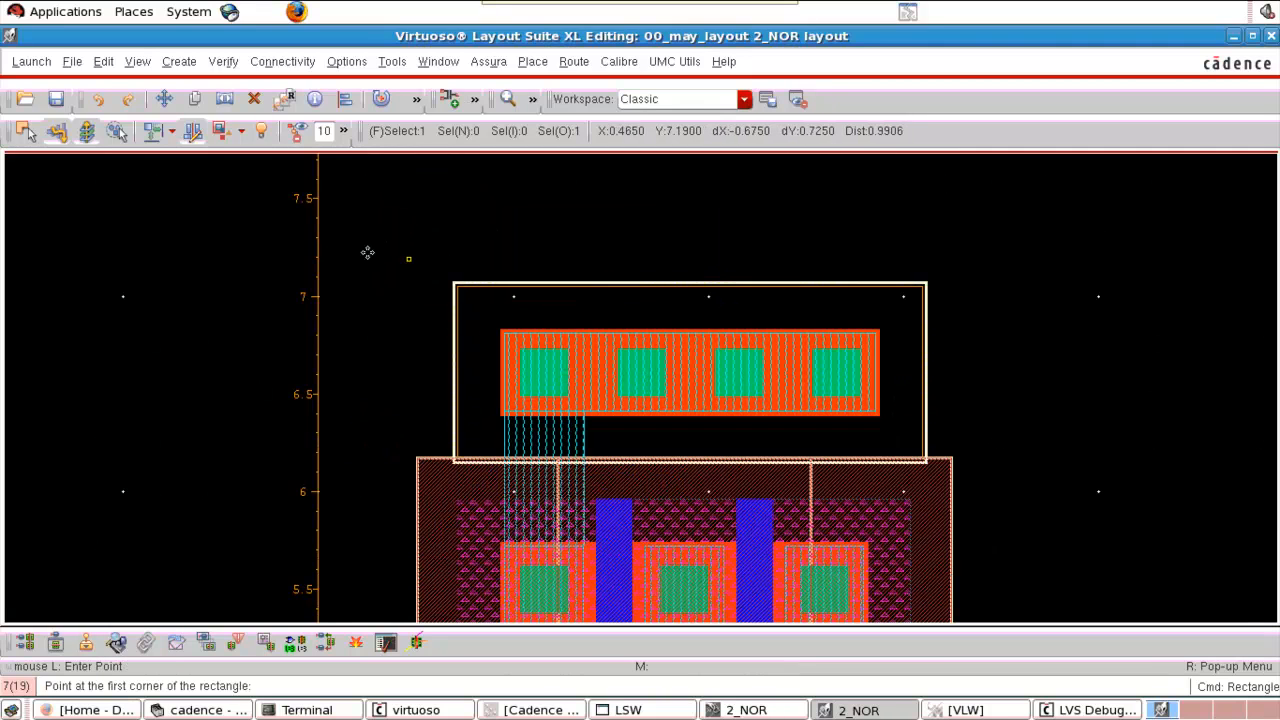
{"action": "left_click", "coordinate": [318, 268]}
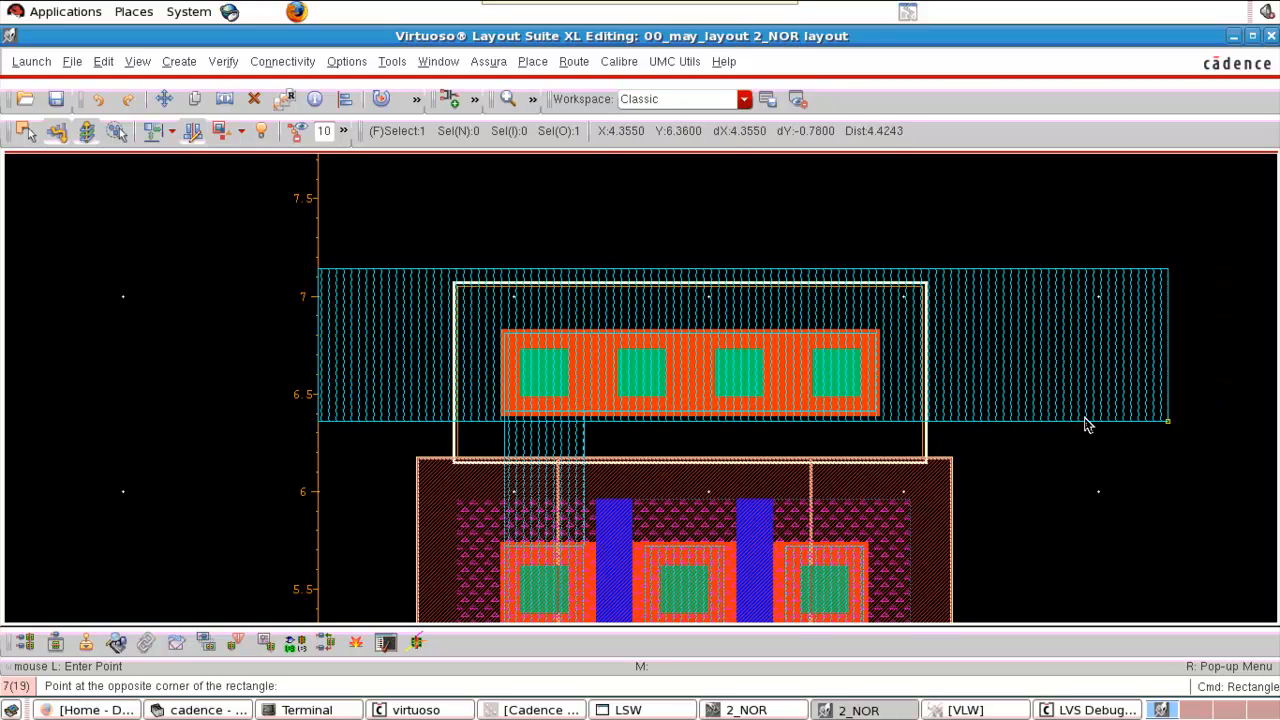
{"action": "left_click", "coordinate": [1032, 412]}
{"action": "key", "text": "Escape"}
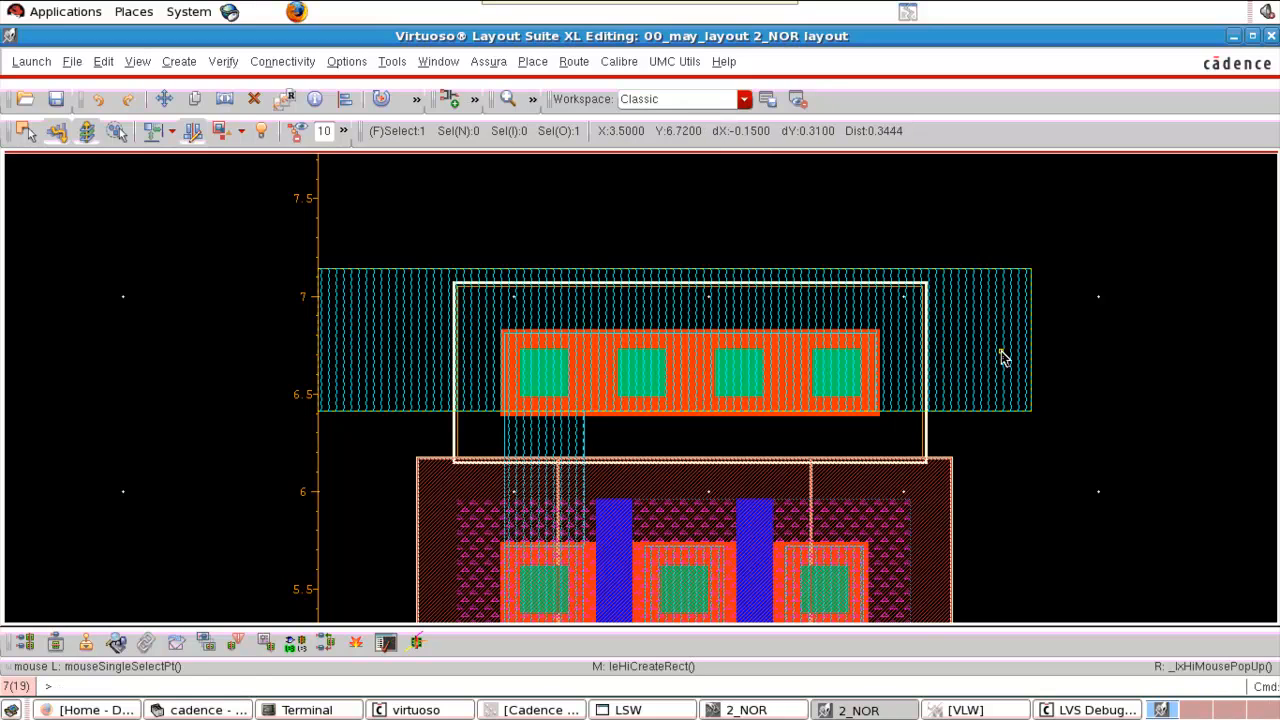
{"action": "key", "text": "c"}
{"action": "key", "text": "f"}
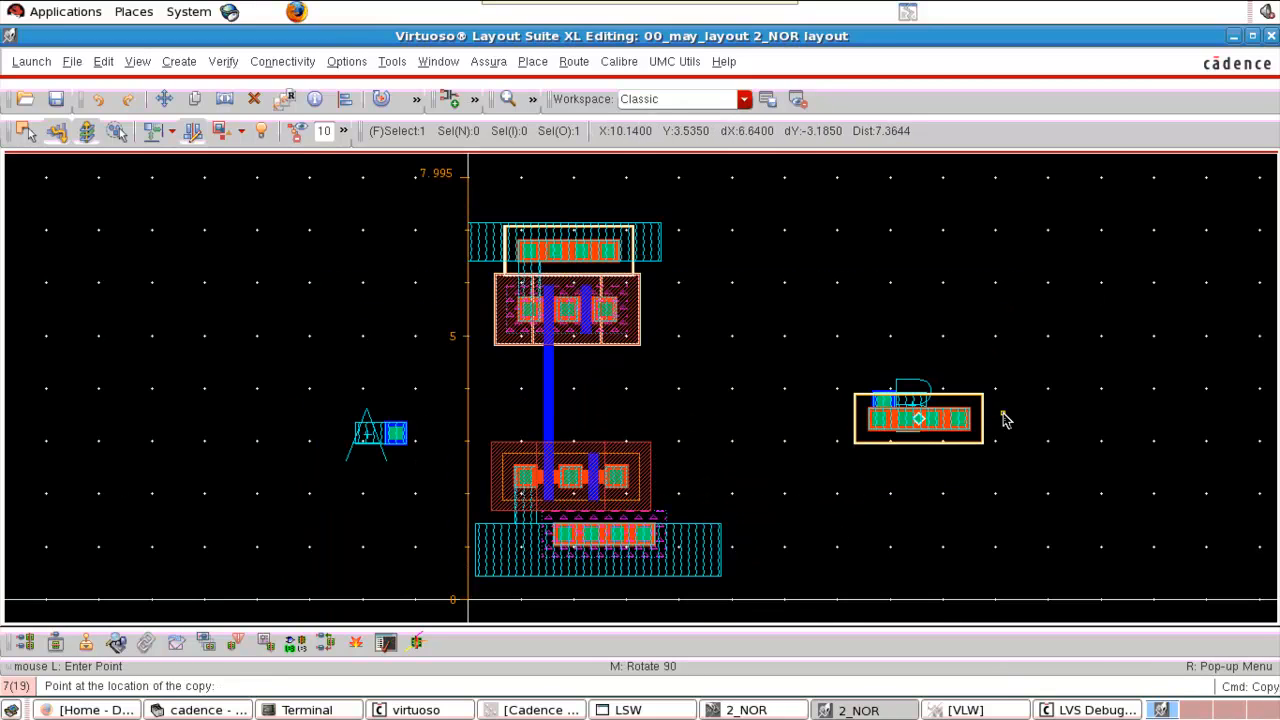
{"action": "key", "text": "Escape"}
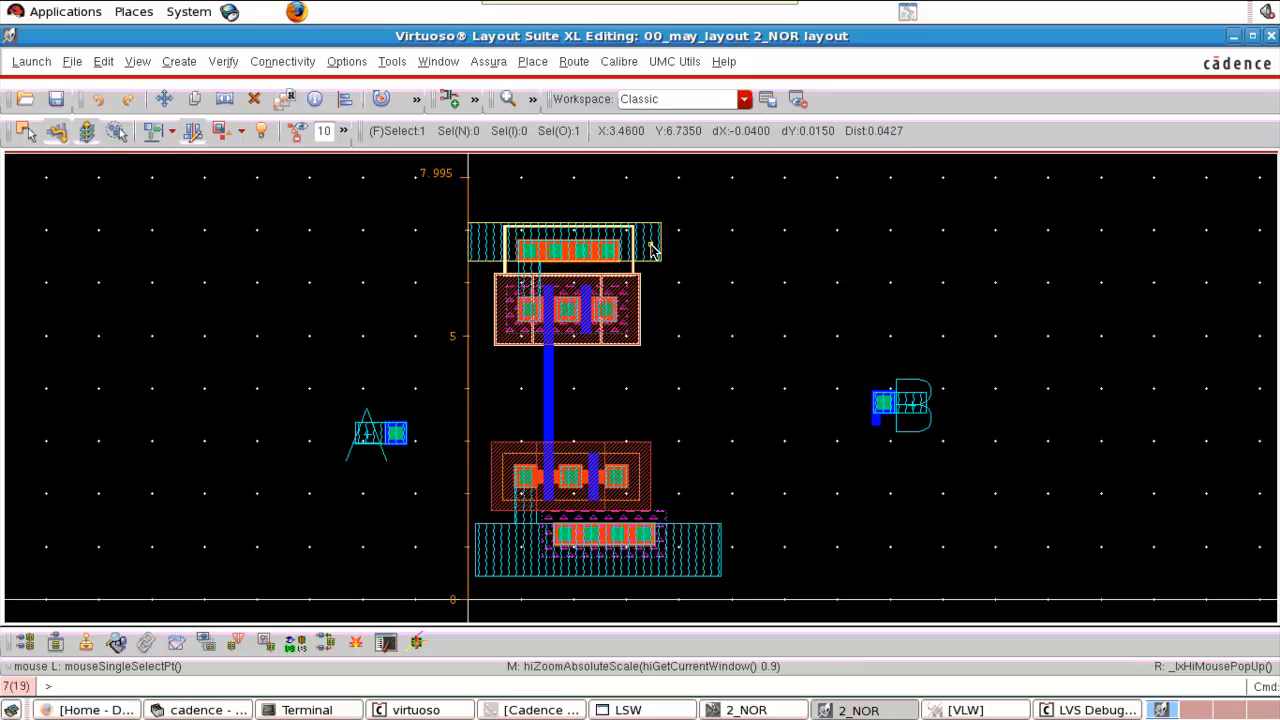
Copy the new upper metal rail to the empty area left of the ground rail, and delete the old ground rail.
{"action": "key", "text": "c"}
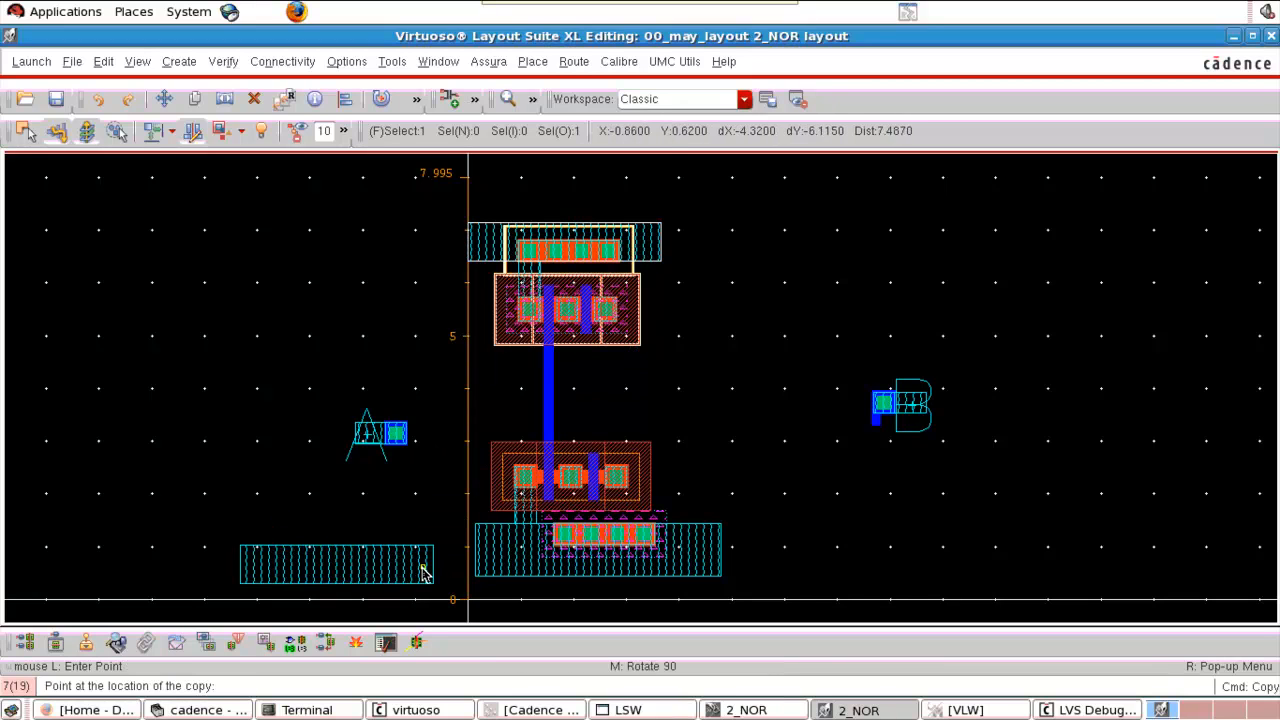
{"action": "left_click", "coordinate": [424, 572]}
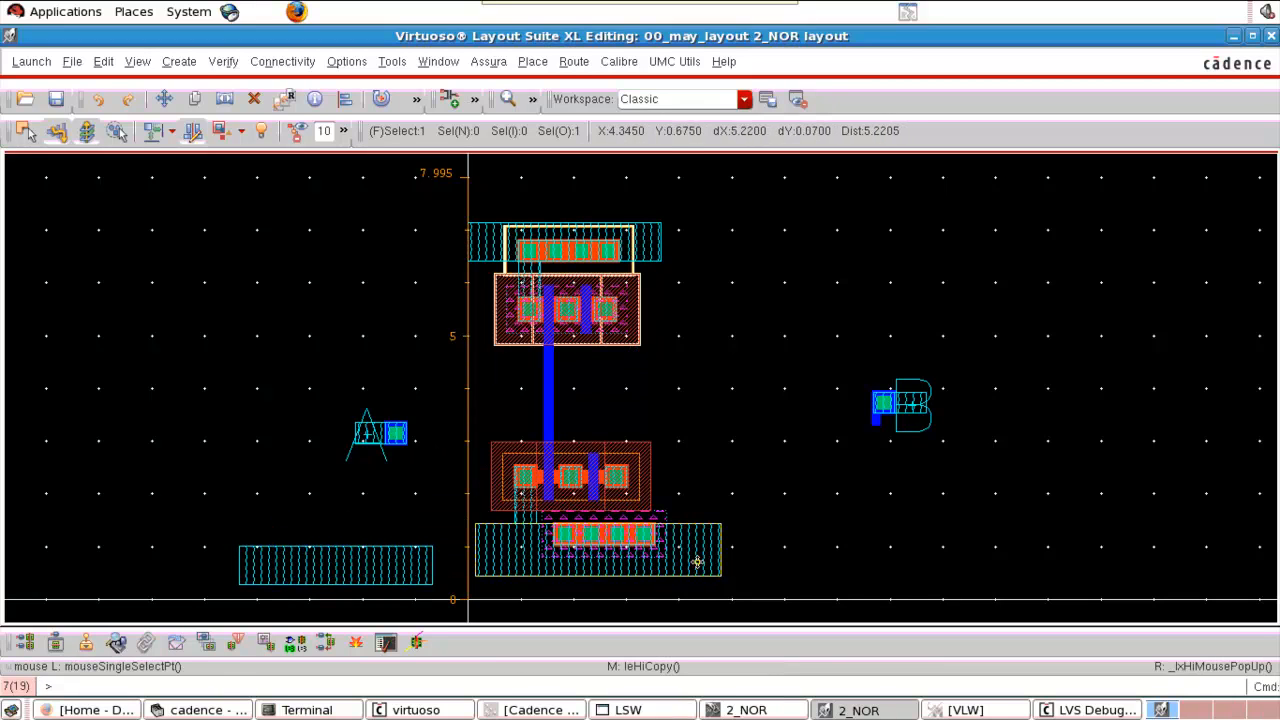
{"action": "key", "text": "Delete"}
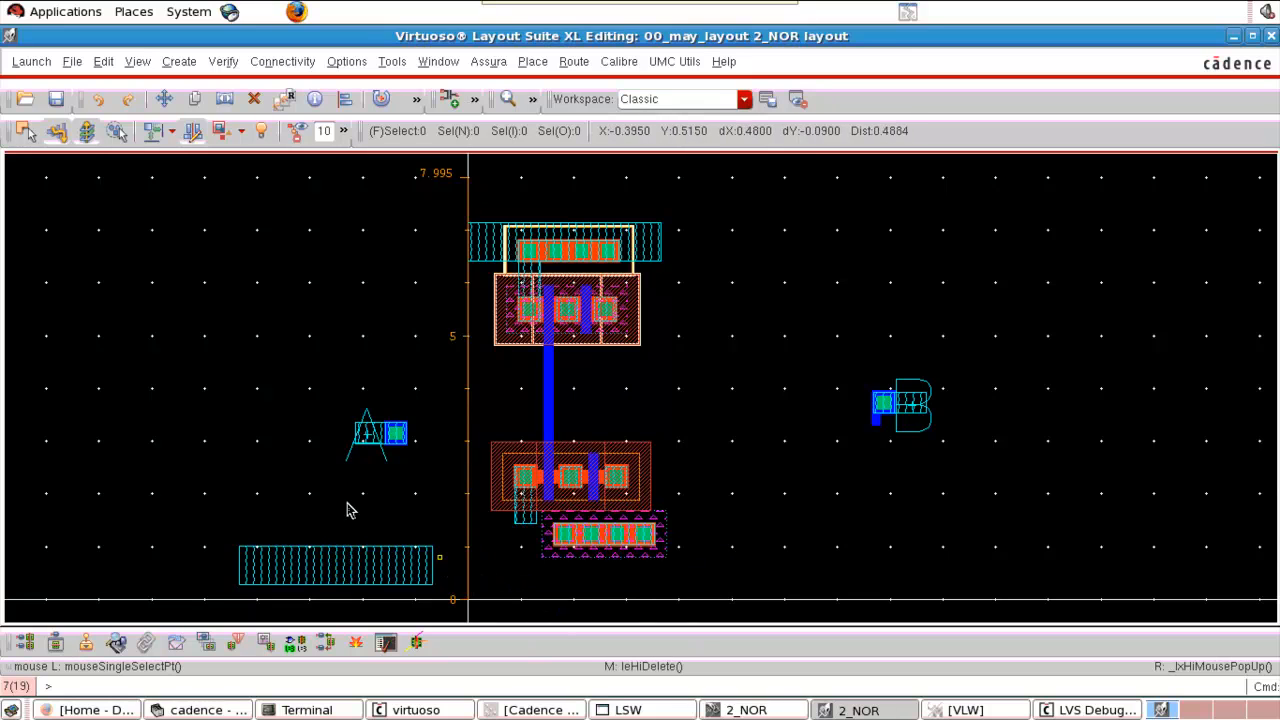
Move the lower four-contact tap left and slightly down so its left end lines up beneath the vertical metal strap.
{"action": "right_click_drag", "start_coordinate": [258, 481], "coordinate": [752, 586]}
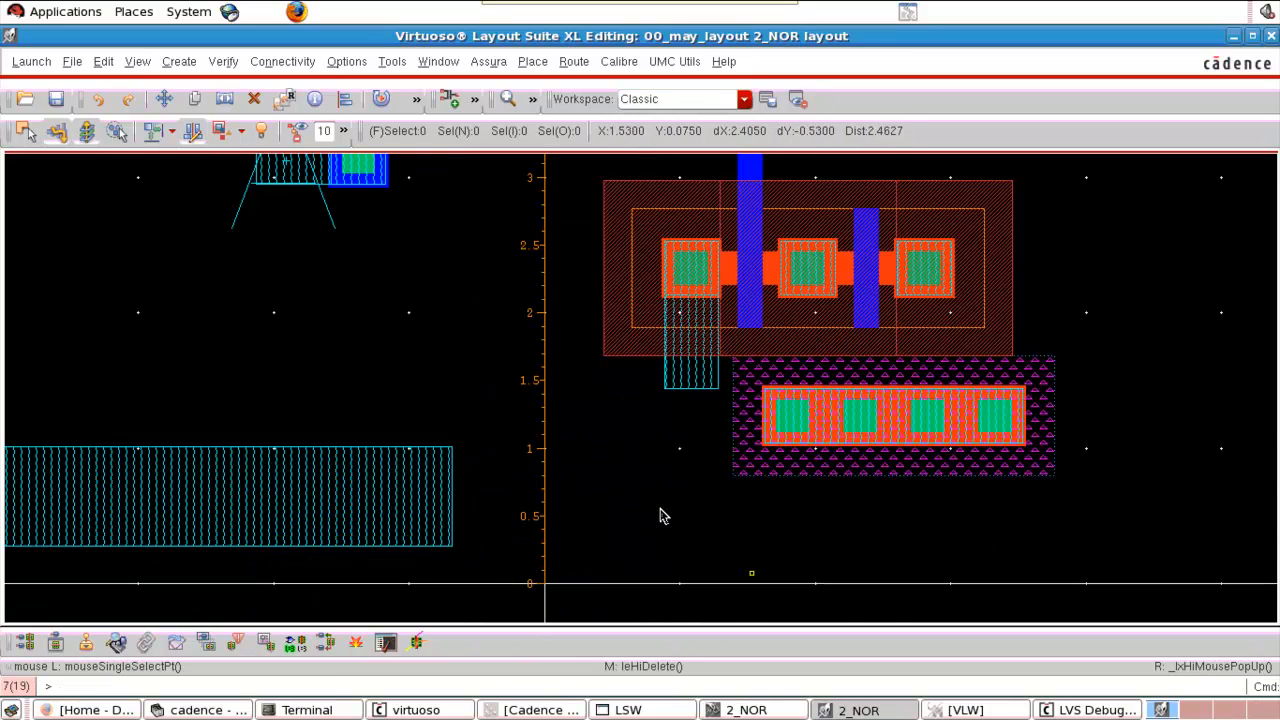
{"action": "left_click", "coordinate": [850, 416]}
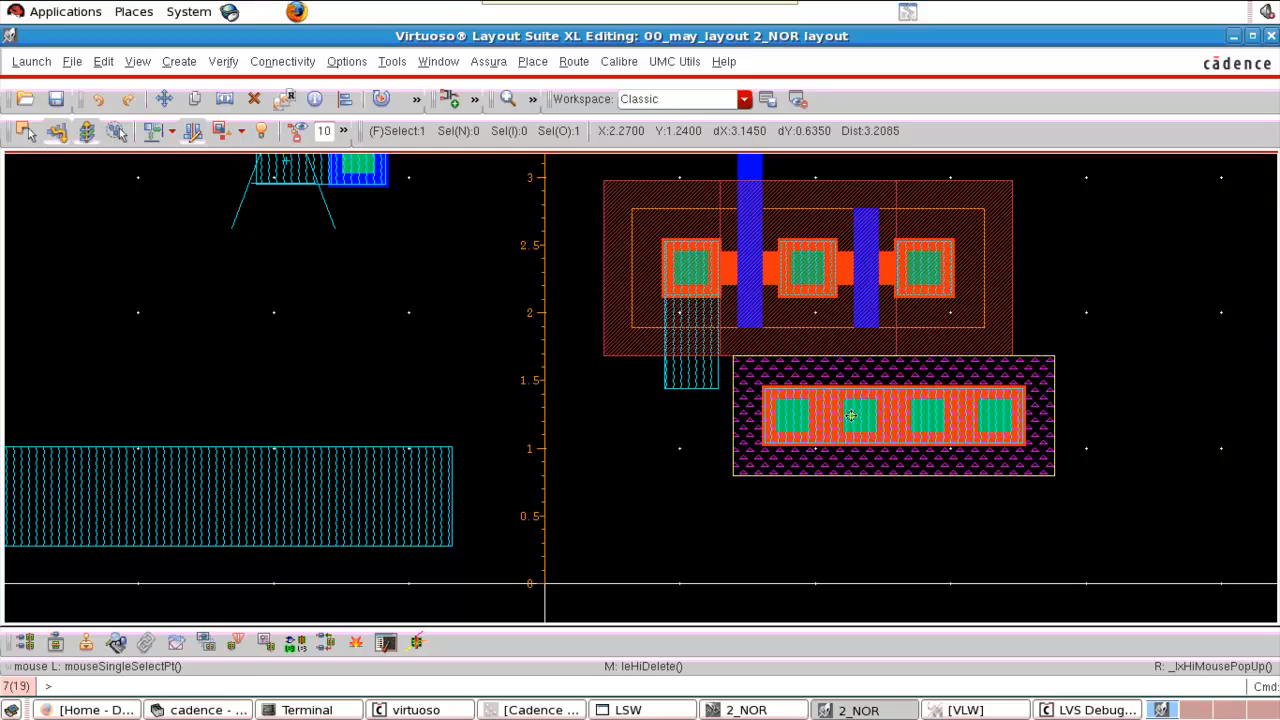
{"action": "key", "text": "m"}
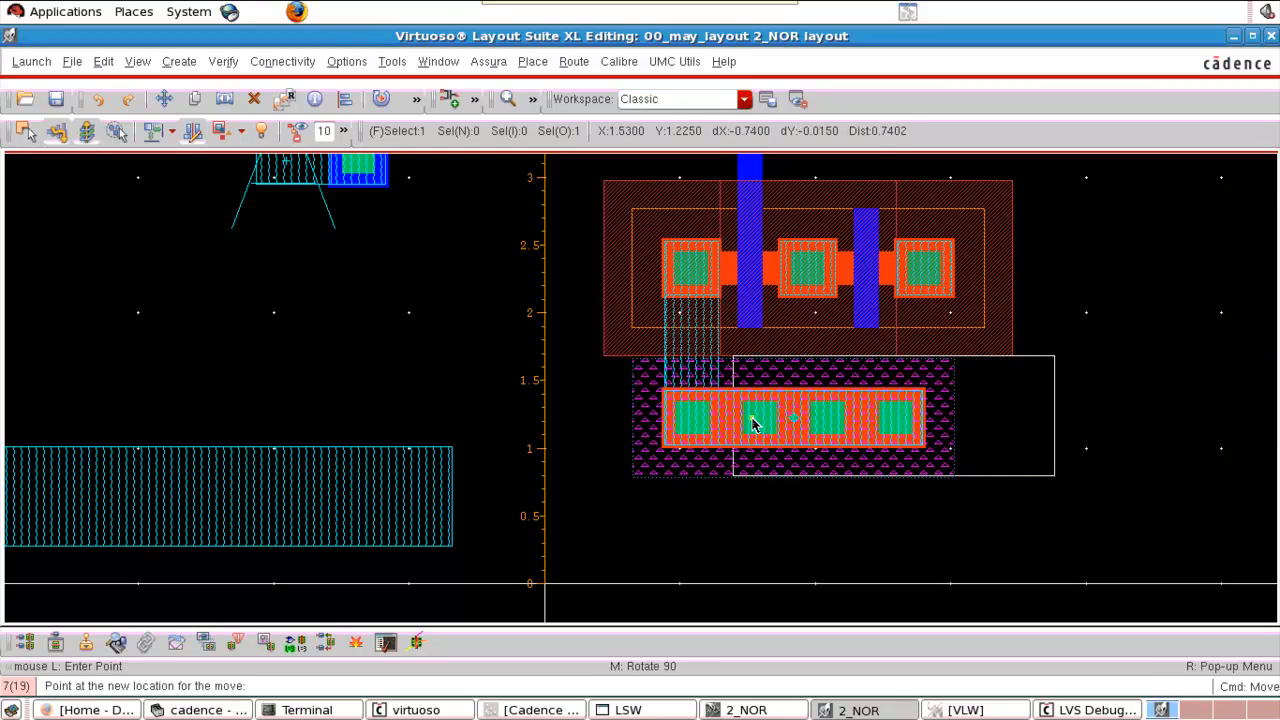
{"action": "key", "text": "Escape"}
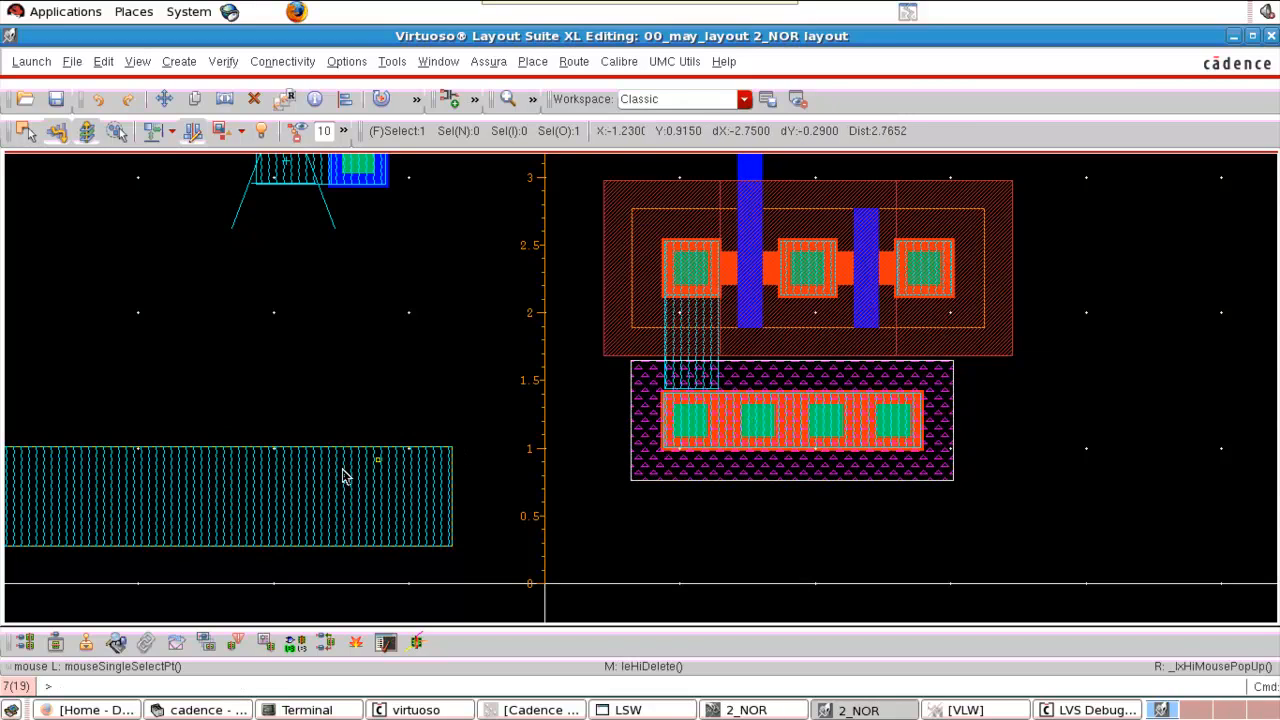
Move the copied metal rail over the lower tap, with its top edge meeting the lower end of the vertical metal strap.
{"action": "left_click", "coordinate": [336, 474]}
{"action": "key", "text": "m"}
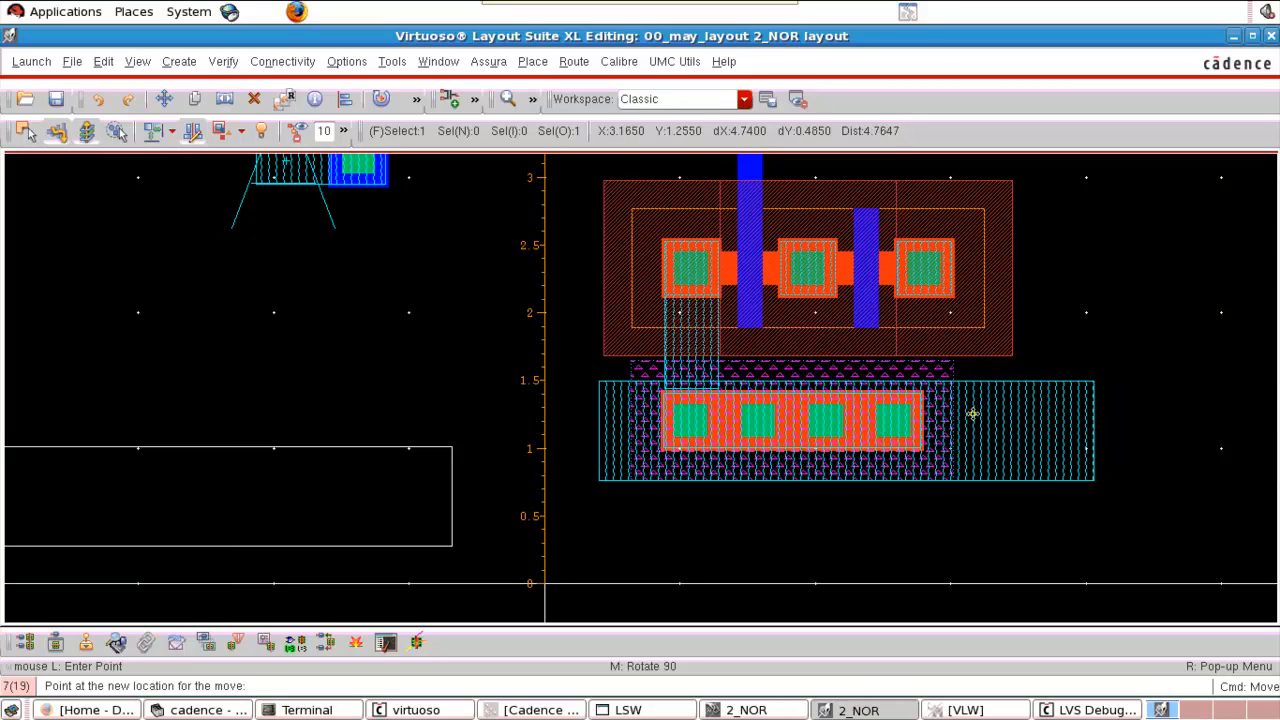
{"action": "left_click", "coordinate": [974, 421]}
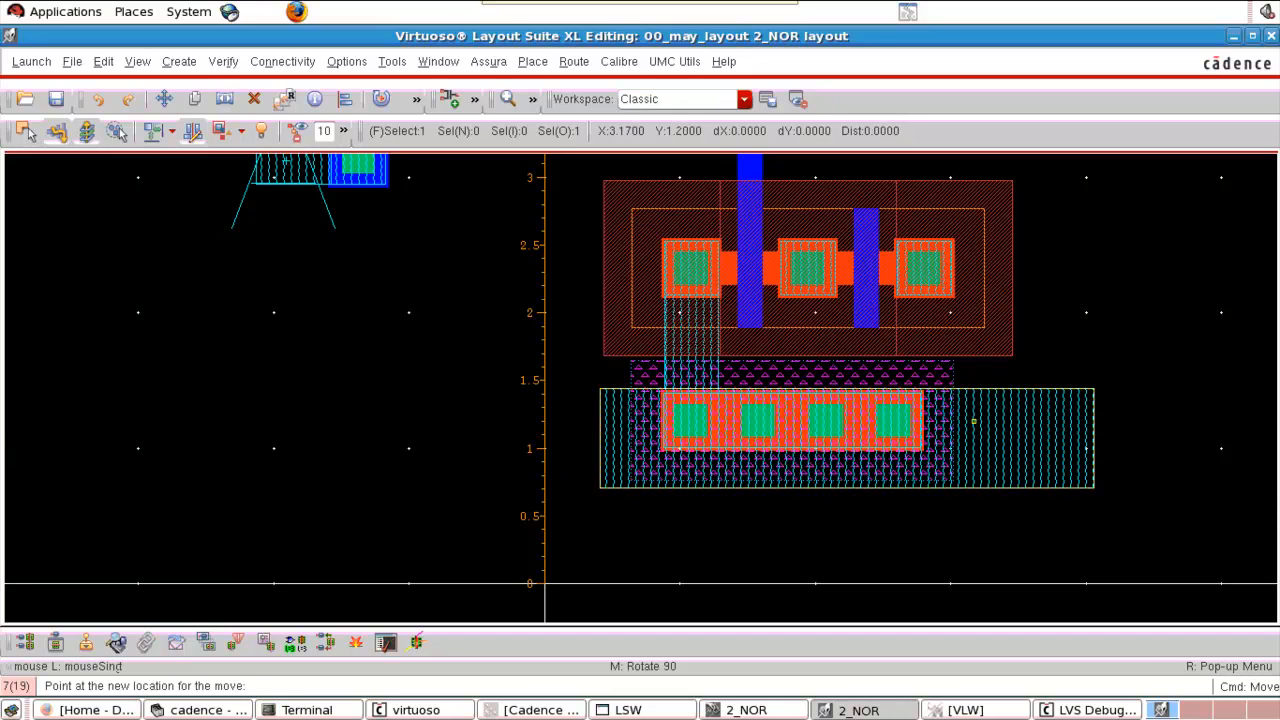
{"action": "key", "text": "f"}
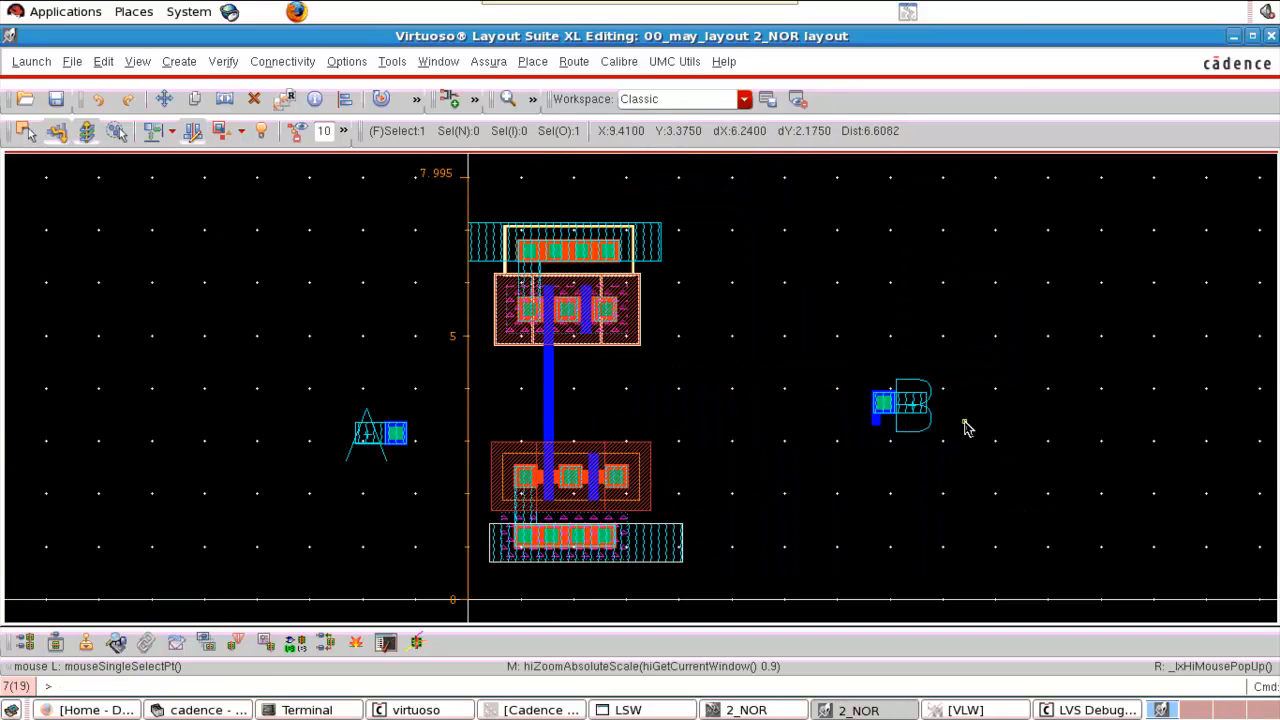
Delete the leftover poly stub below the B input contact.
{"action": "left_click", "coordinate": [735, 372]}
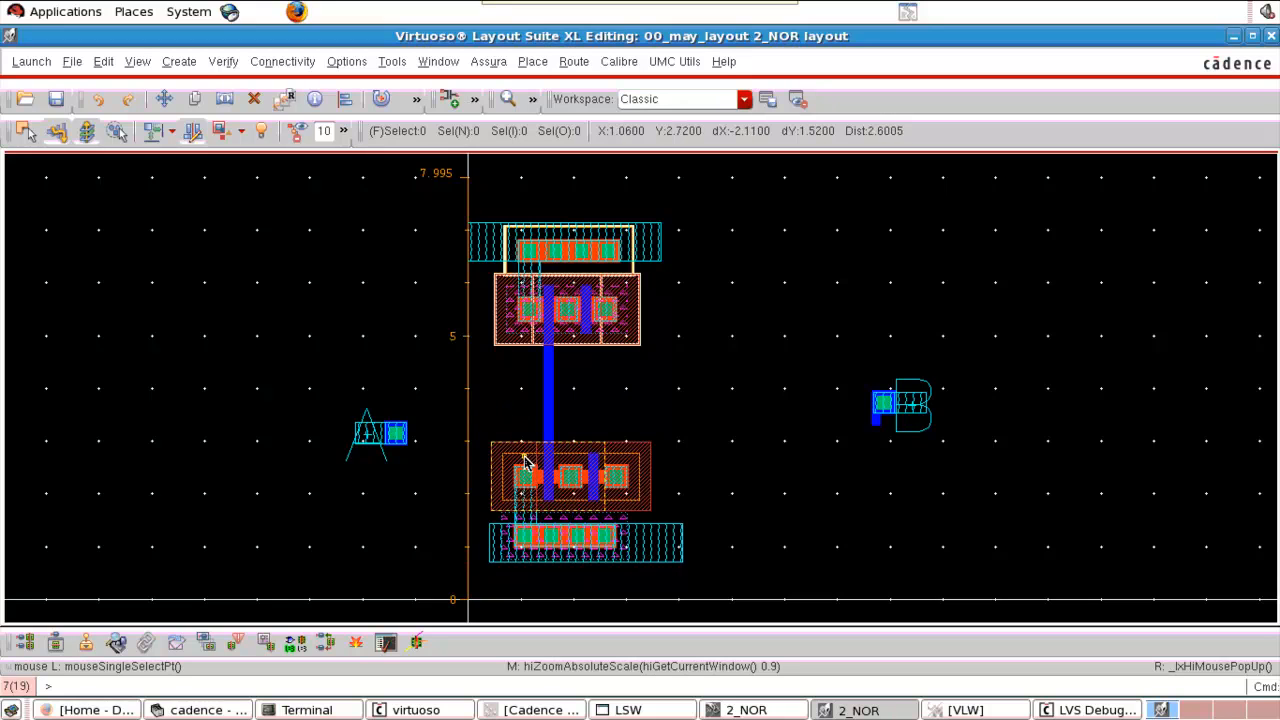
{"action": "left_click", "coordinate": [876, 421]}
{"action": "key", "text": "Delete"}
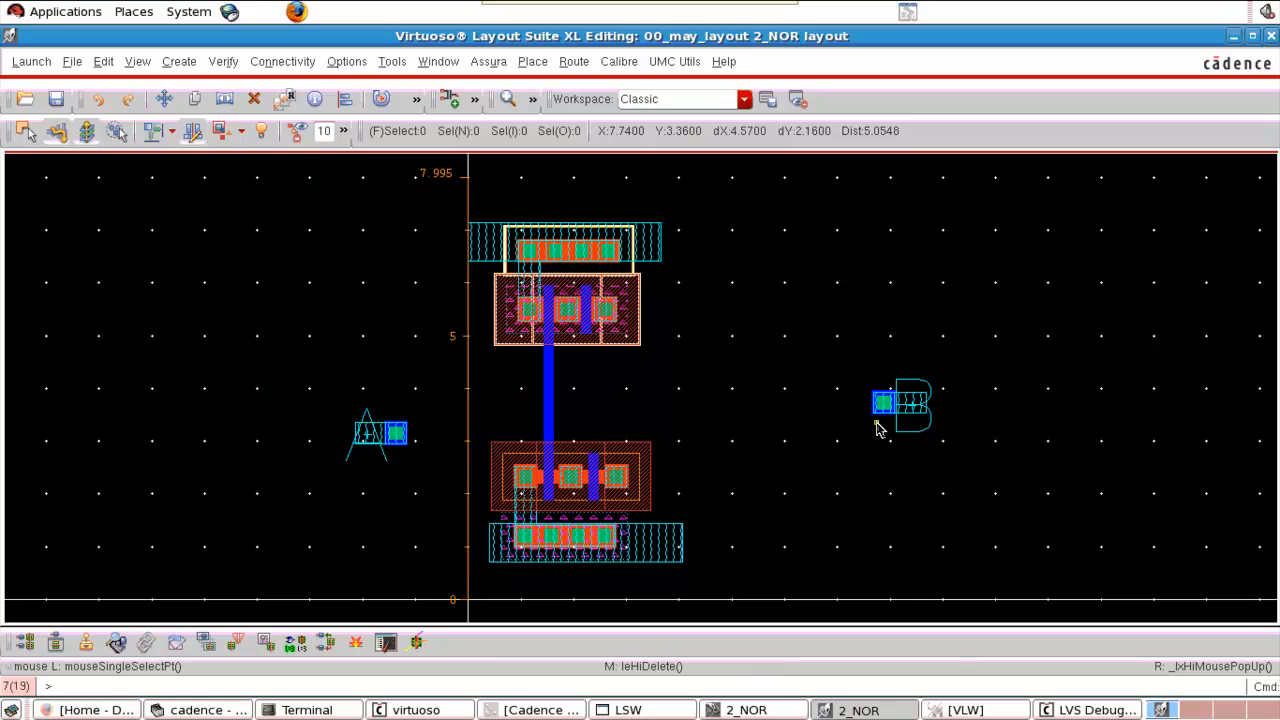
After checking the schematic, draw a metal rectangle about 0.40 by 0.69 from the lower transistors' rightmost contact down to the ground rail.
{"action": "left_click", "coordinate": [746, 710]}
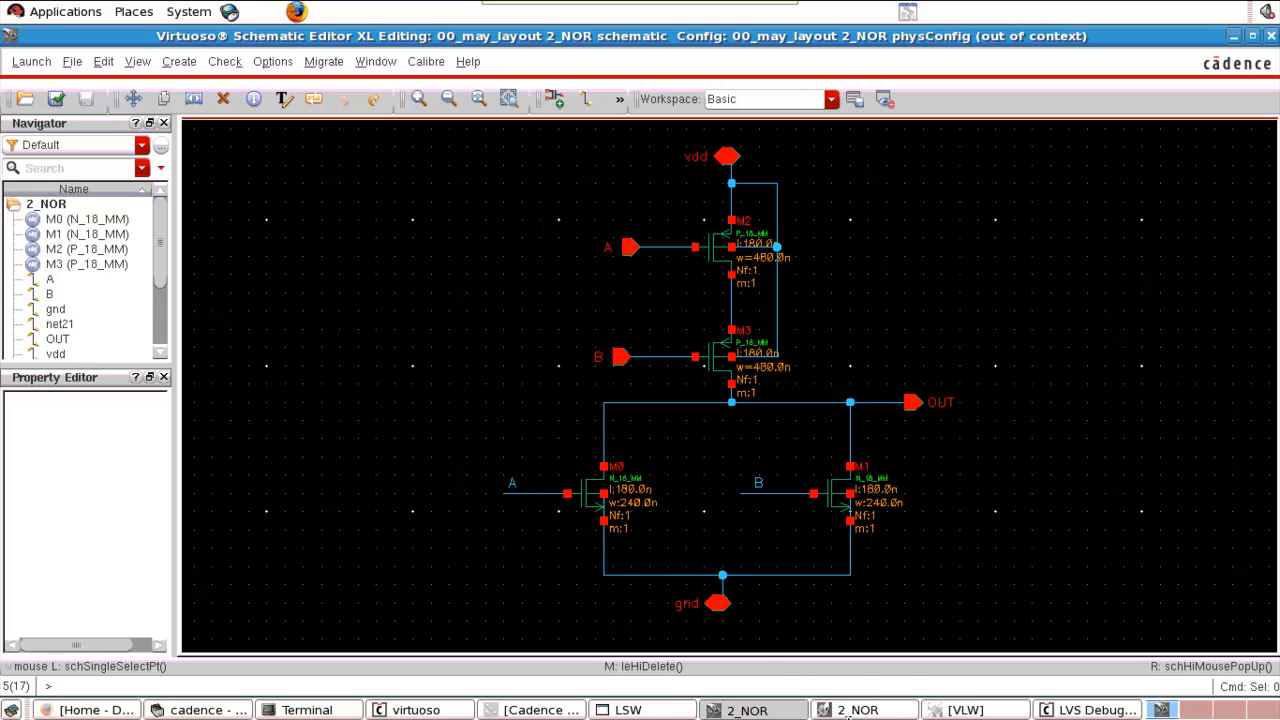
{"action": "left_click", "coordinate": [858, 710]}
{"action": "right_click_drag", "start_coordinate": [487, 461], "coordinate": [730, 551]}
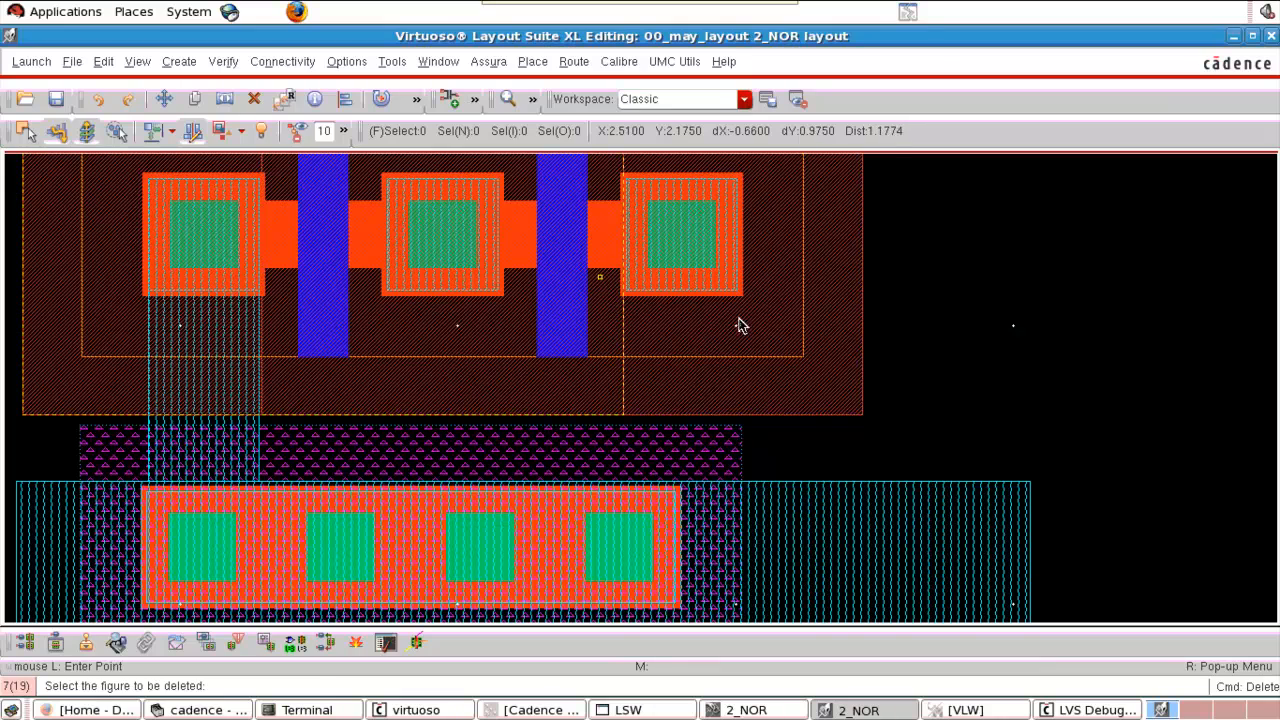
{"action": "scroll", "coordinate": [774, 329], "scroll_direction": "up", "scroll_amount": 3, "text": "ctrl"}
{"action": "key", "text": "r"}
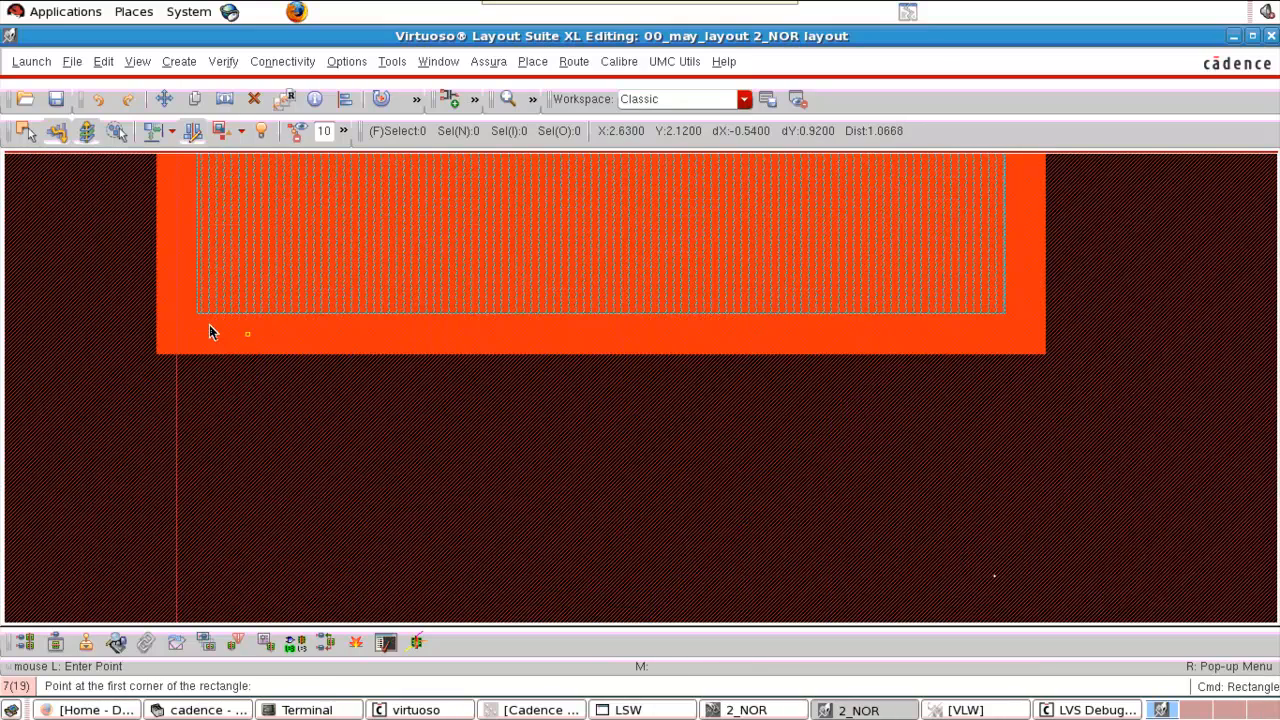
{"action": "left_click", "coordinate": [198, 315]}
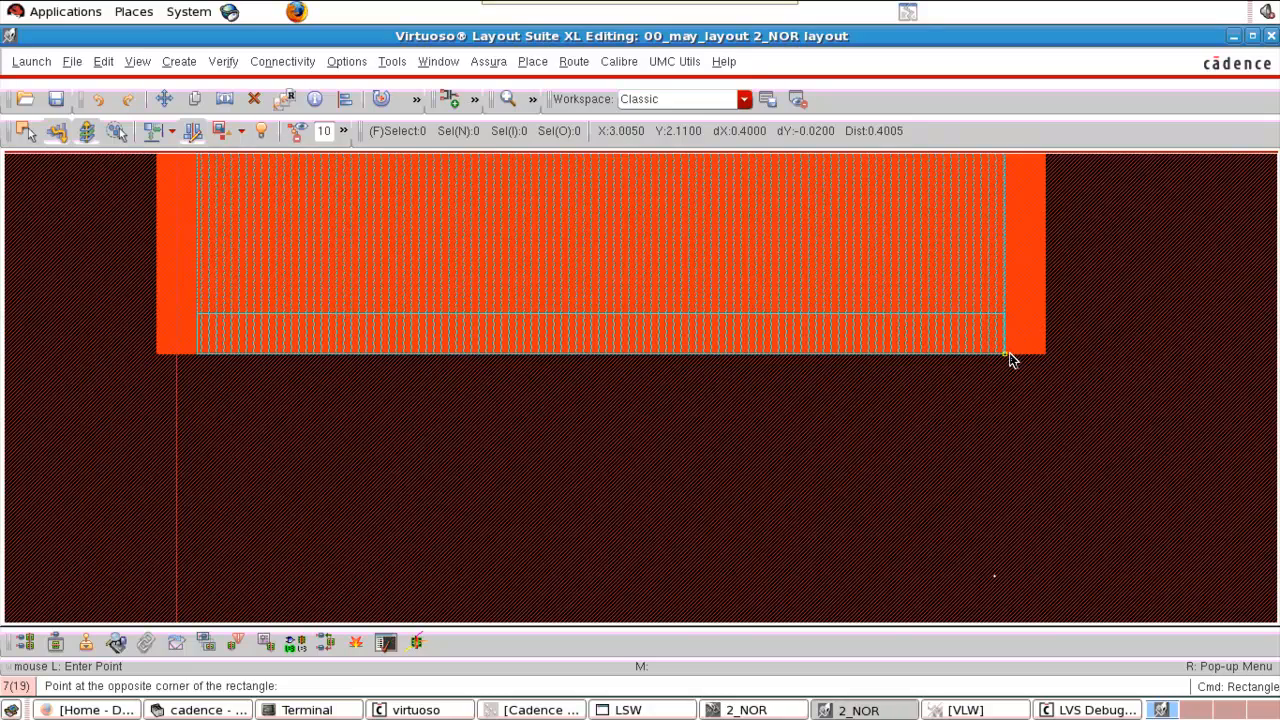
{"action": "scroll", "coordinate": [1010, 360], "scroll_direction": "down", "scroll_amount": 4, "text": "ctrl"}
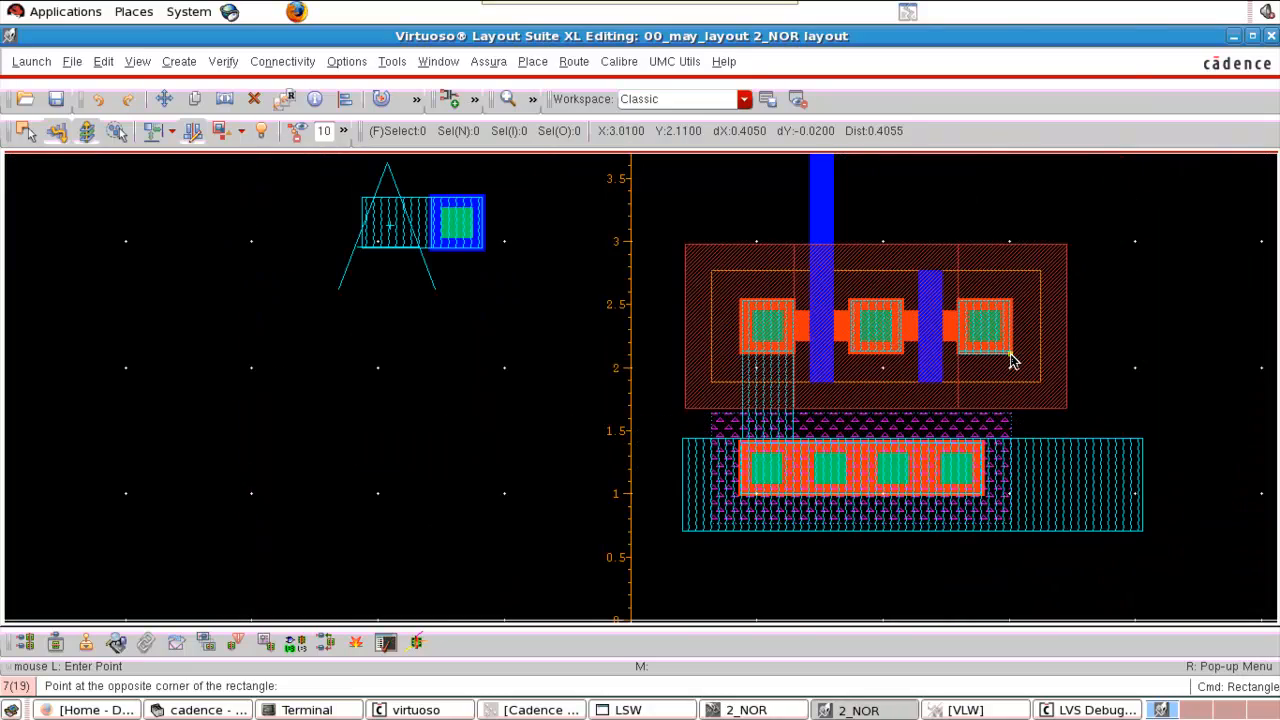
{"action": "scroll", "coordinate": [1010, 360], "scroll_direction": "up", "scroll_amount": 4, "text": "ctrl"}
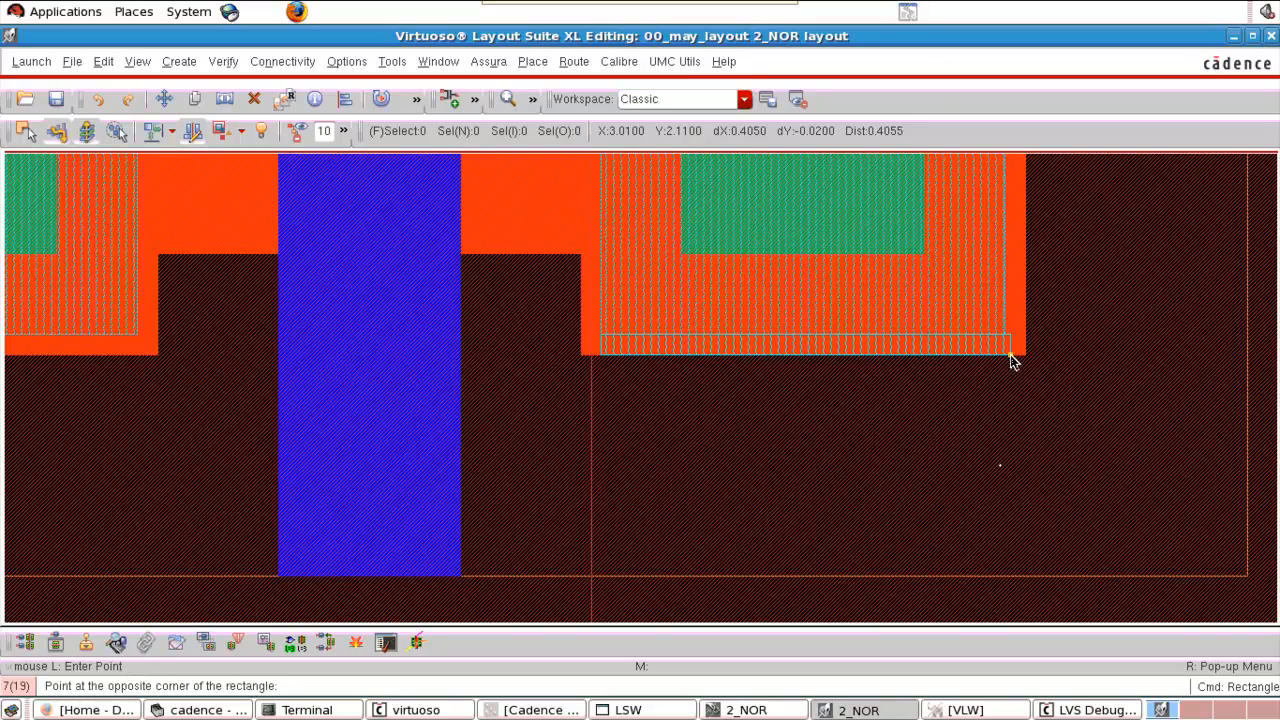
{"action": "scroll", "coordinate": [1008, 366], "scroll_direction": "down", "scroll_amount": 2}
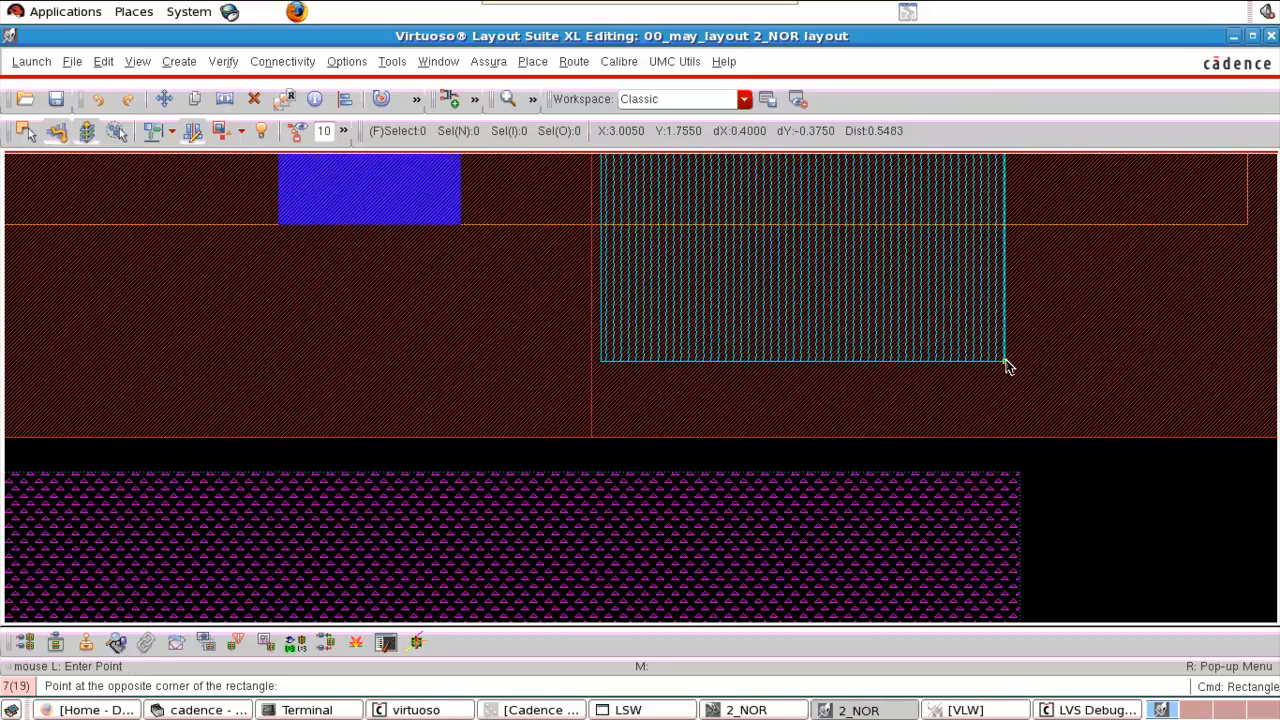
{"action": "scroll", "coordinate": [1008, 366], "scroll_direction": "down", "scroll_amount": 2}
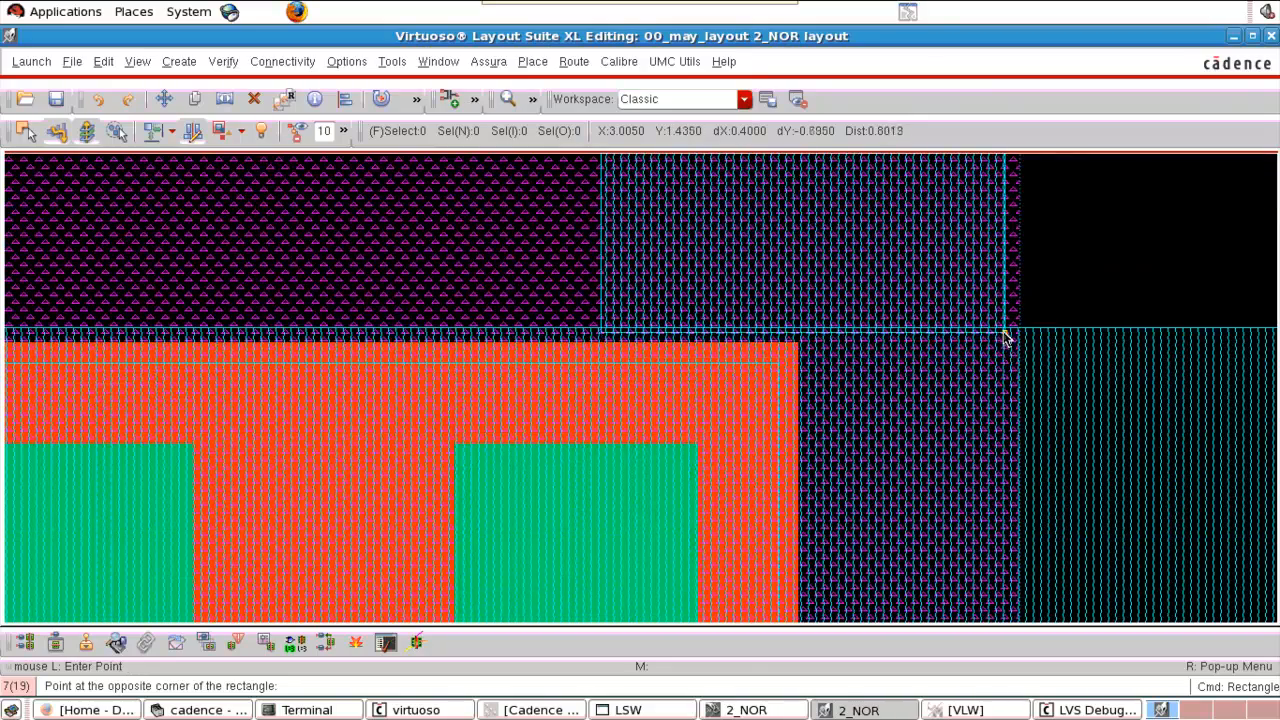
{"action": "left_click", "coordinate": [1006, 336]}
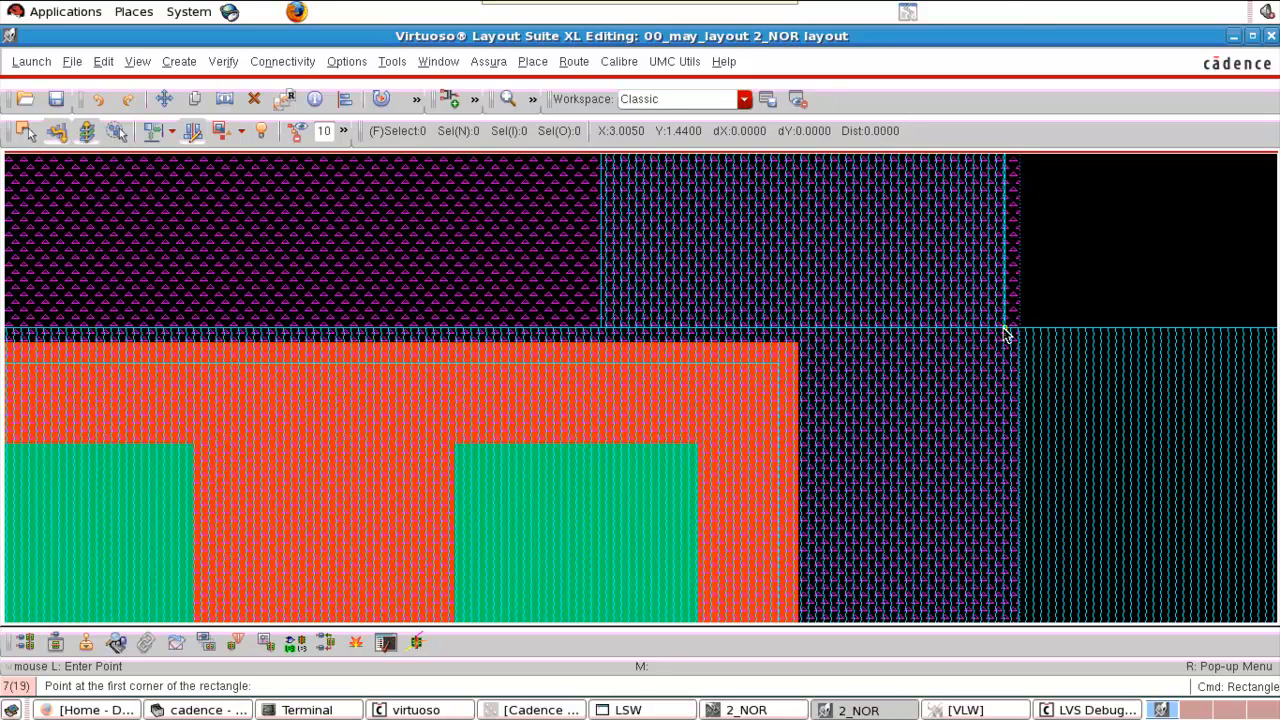
{"action": "key", "text": "f"}
{"action": "key", "text": "Escape"}
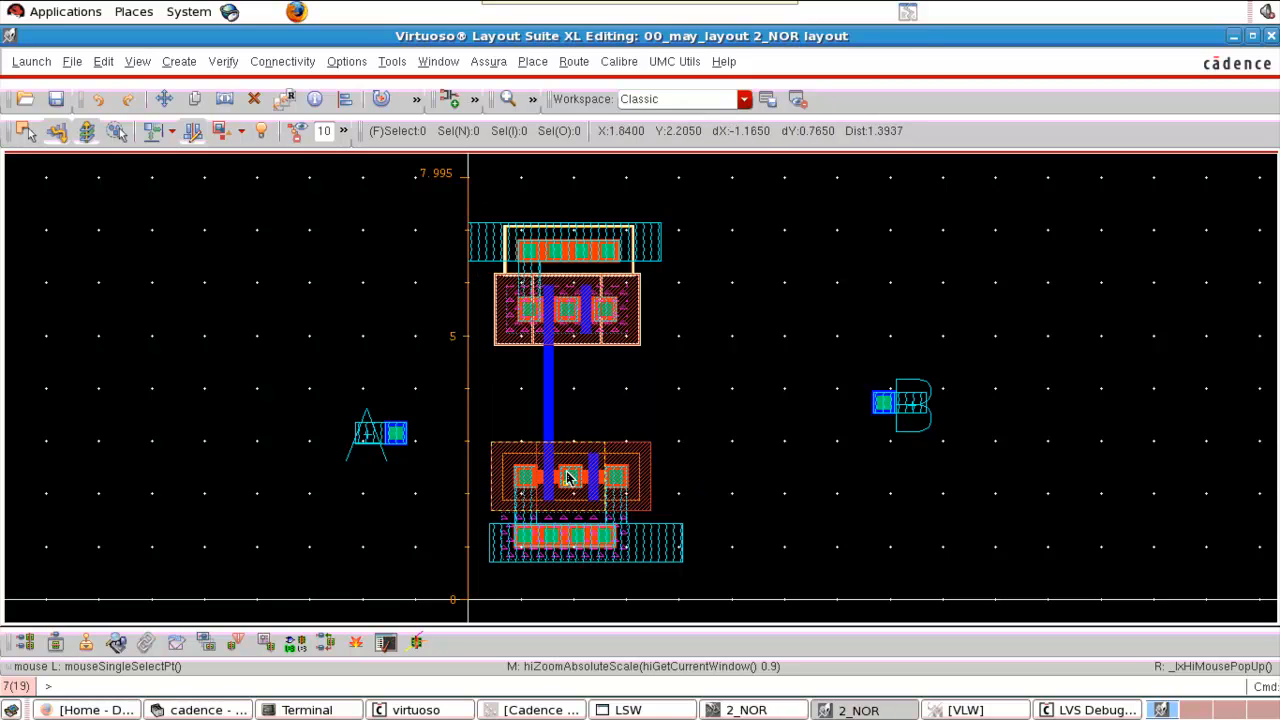
Draw a metal rectangle about 0.40 by 0.85 upward from the middle contact of the lower transistors, ending above their implant area.
{"action": "right_click_drag", "start_coordinate": [457, 406], "coordinate": [742, 524]}
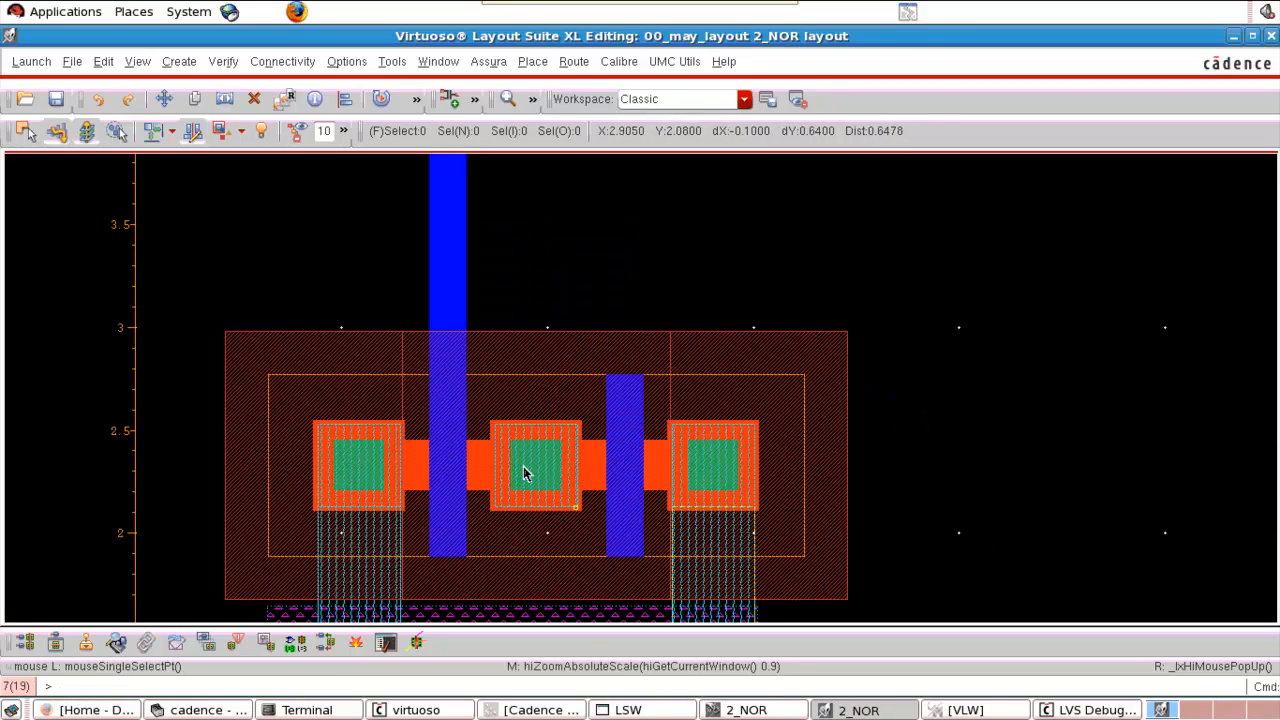
{"action": "key", "text": "r"}
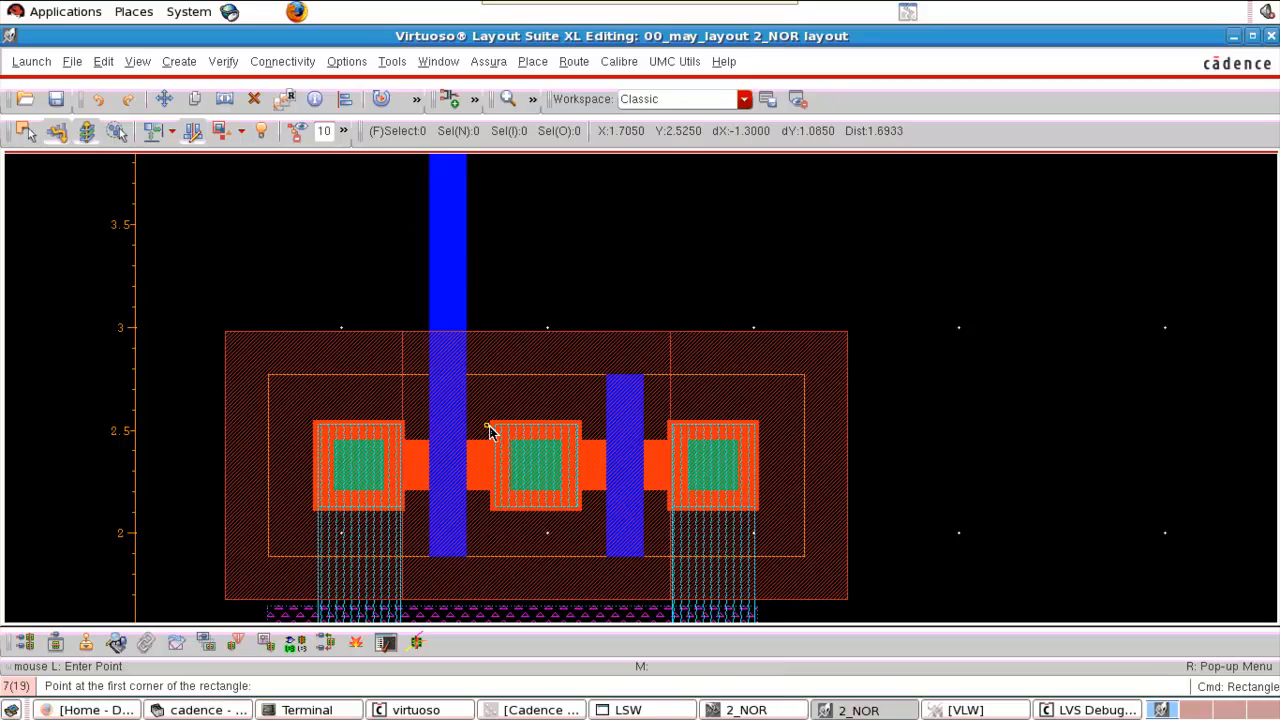
{"action": "right_click_drag", "start_coordinate": [443, 372], "coordinate": [621, 453]}
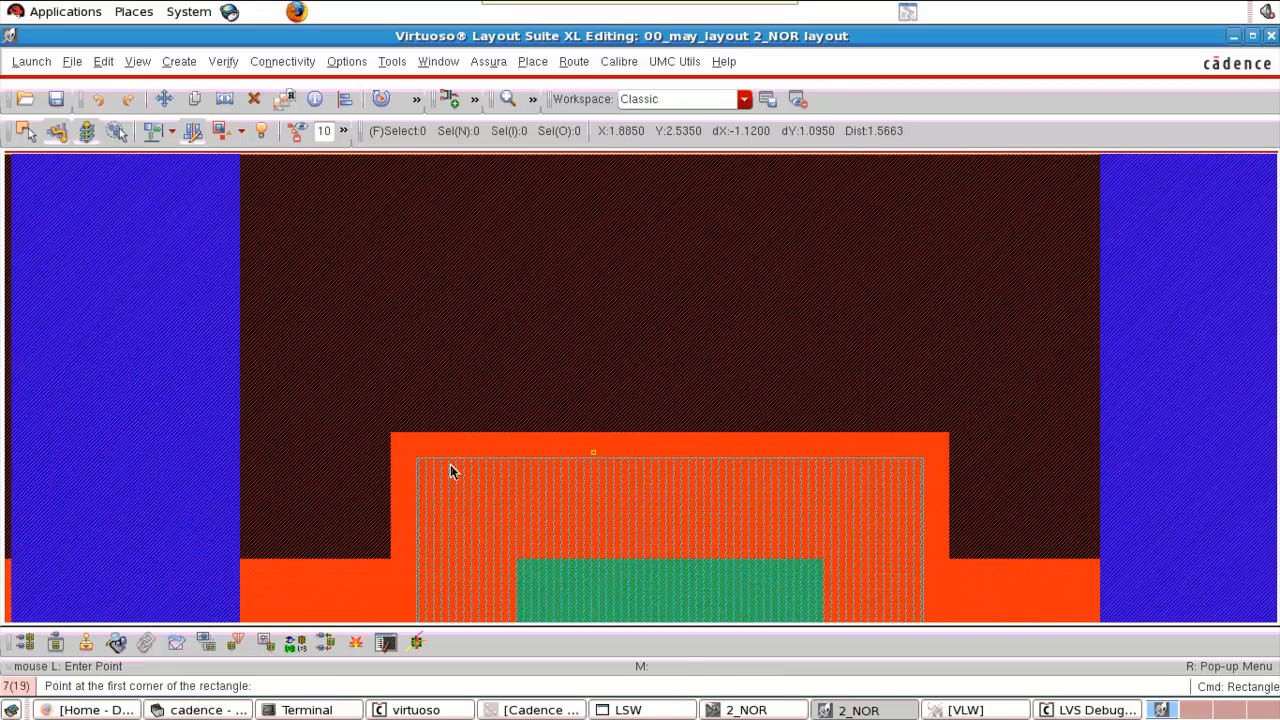
{"action": "left_click", "coordinate": [417, 458]}
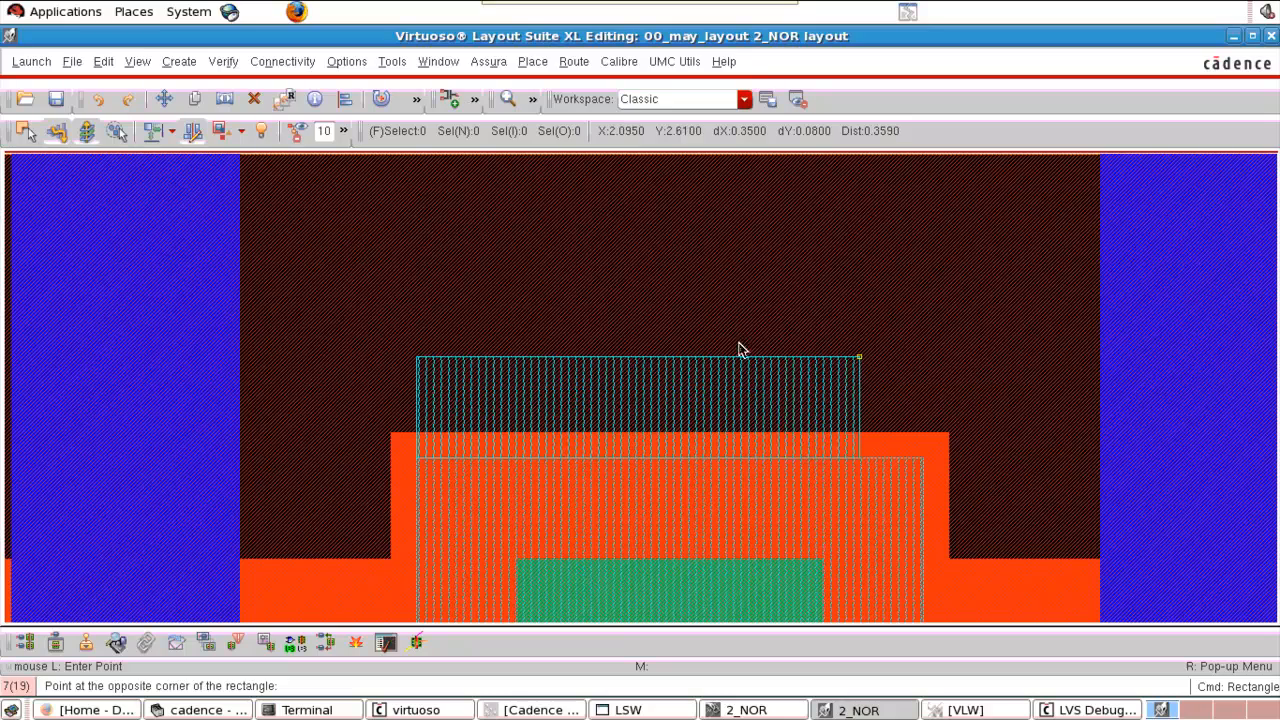
{"action": "key", "text": "Up"}
{"action": "key", "text": "Up"}
{"action": "key", "text": "Up"}
{"action": "key", "text": "Up"}
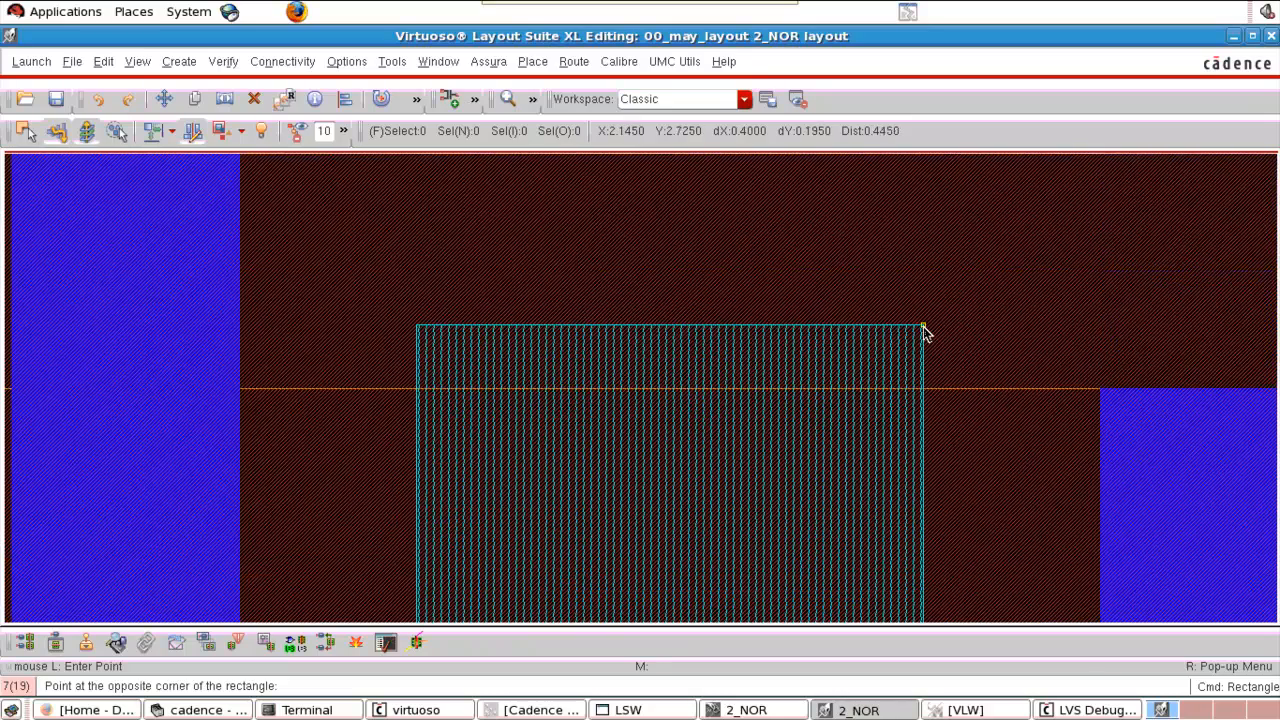
{"action": "key", "text": "Up"}
{"action": "key", "text": "Escape"}
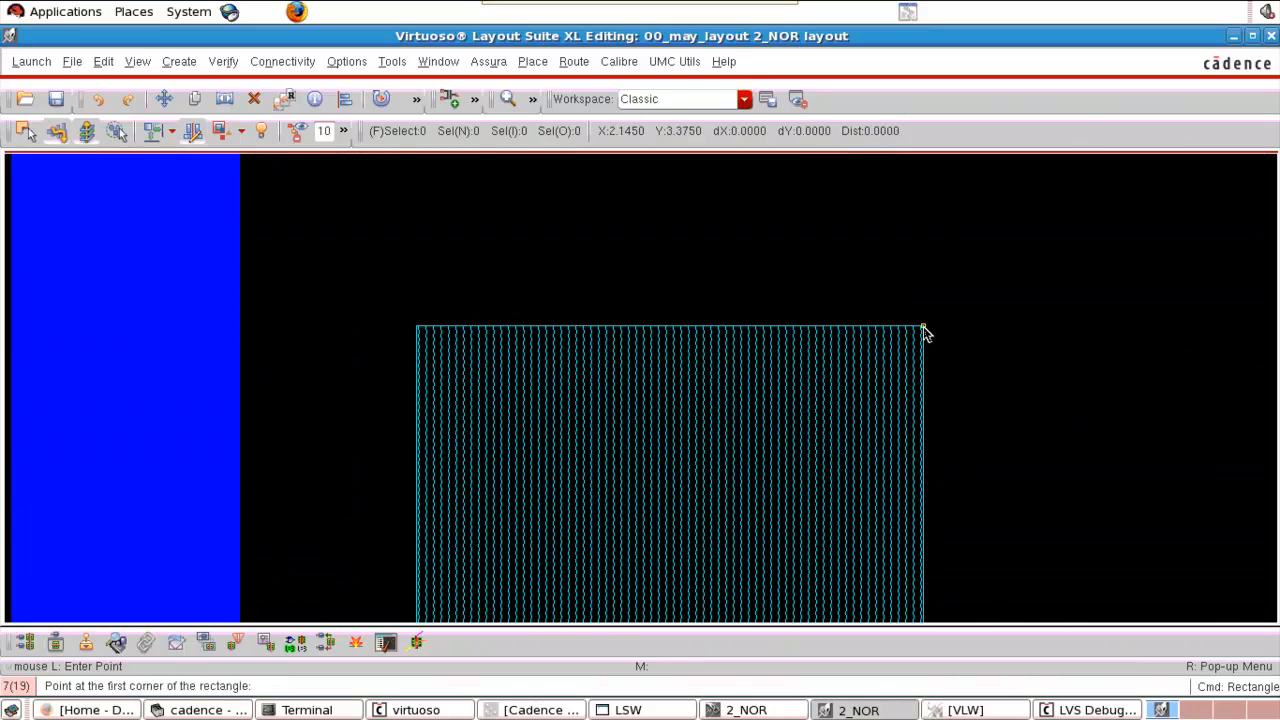
{"action": "key", "text": "f"}
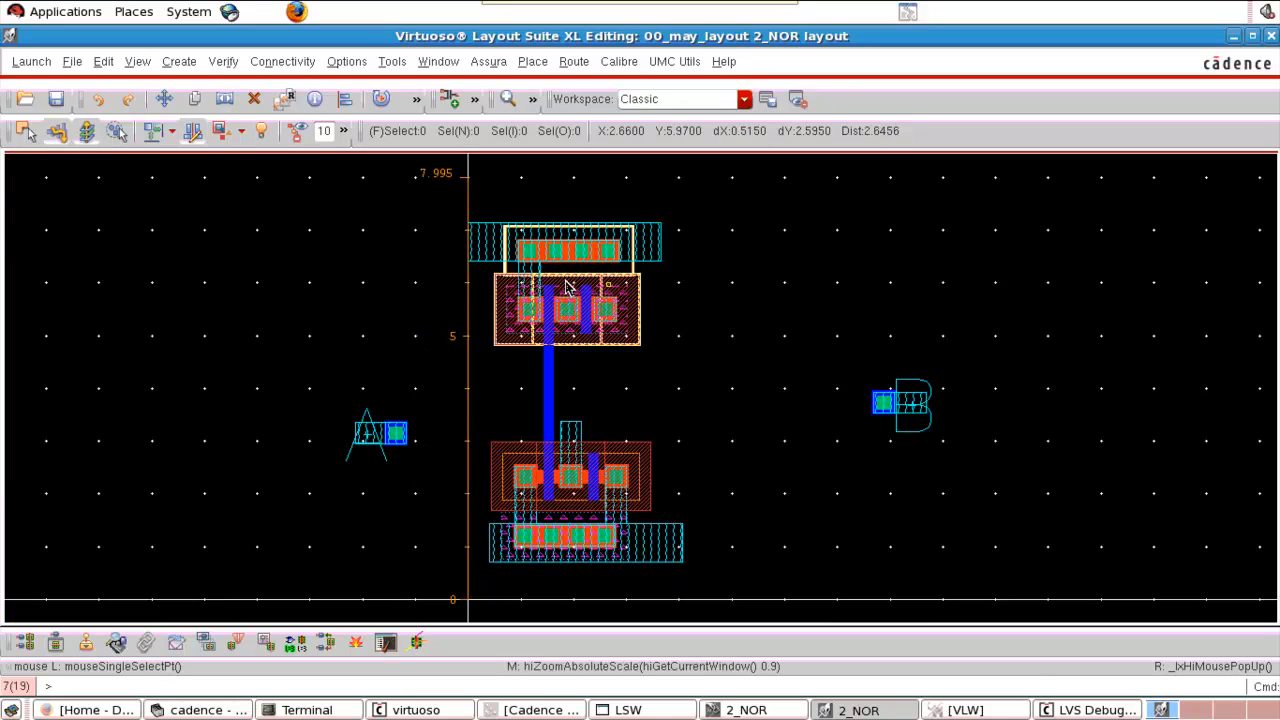
{"action": "key", "text": "z"}
{"action": "left_click", "coordinate": [495, 287]}
{"action": "left_click", "coordinate": [703, 490]}
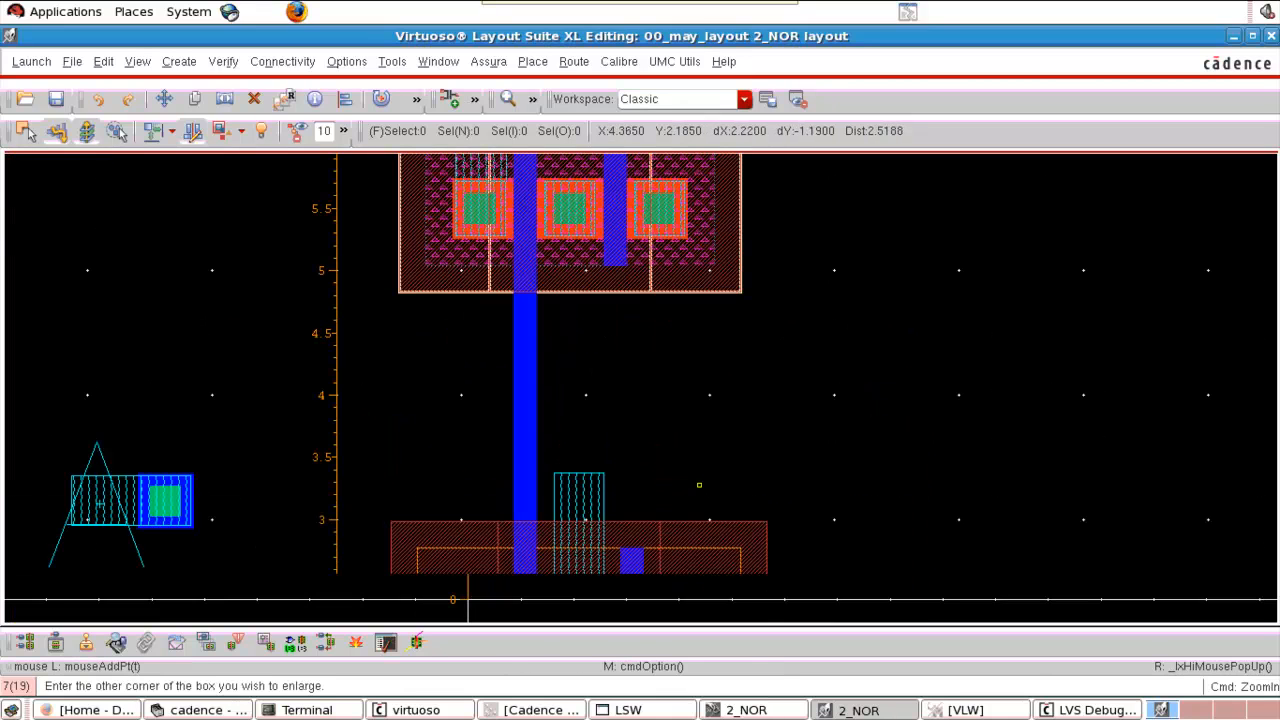
{"action": "key", "text": "z"}
{"action": "left_click", "coordinate": [557, 238]}
{"action": "left_click", "coordinate": [716, 334]}
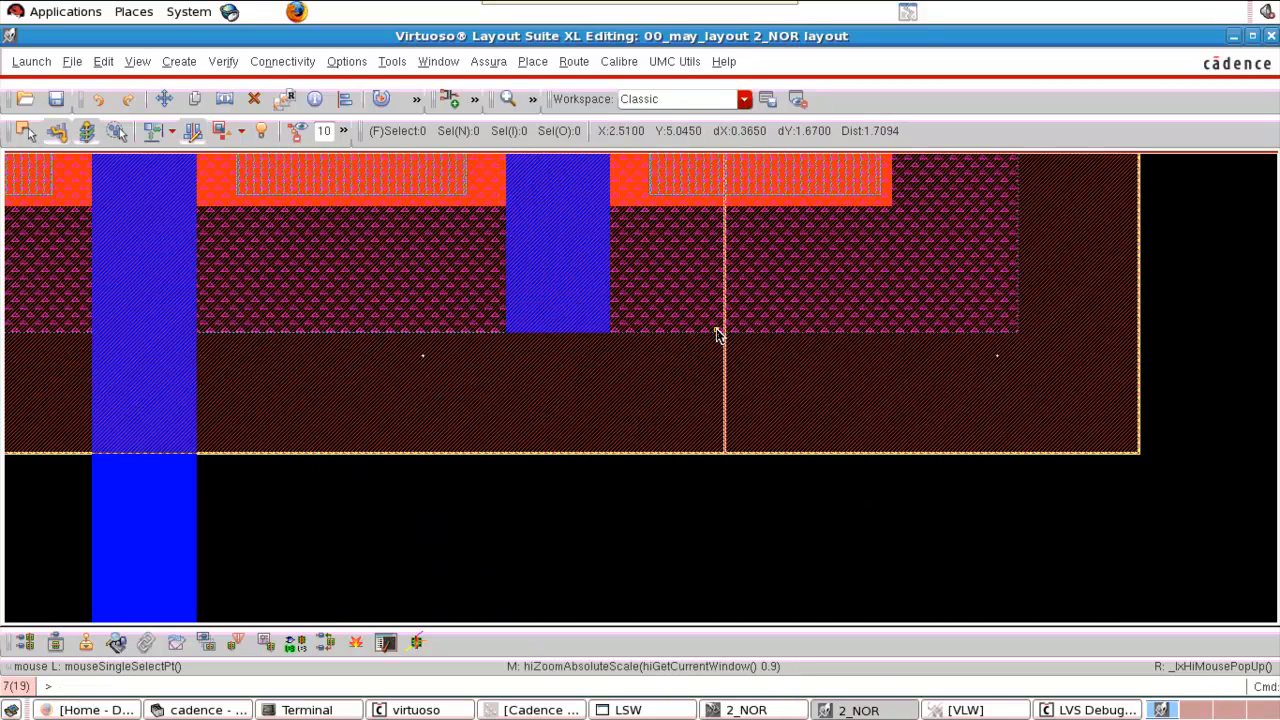
{"action": "key", "text": "f"}
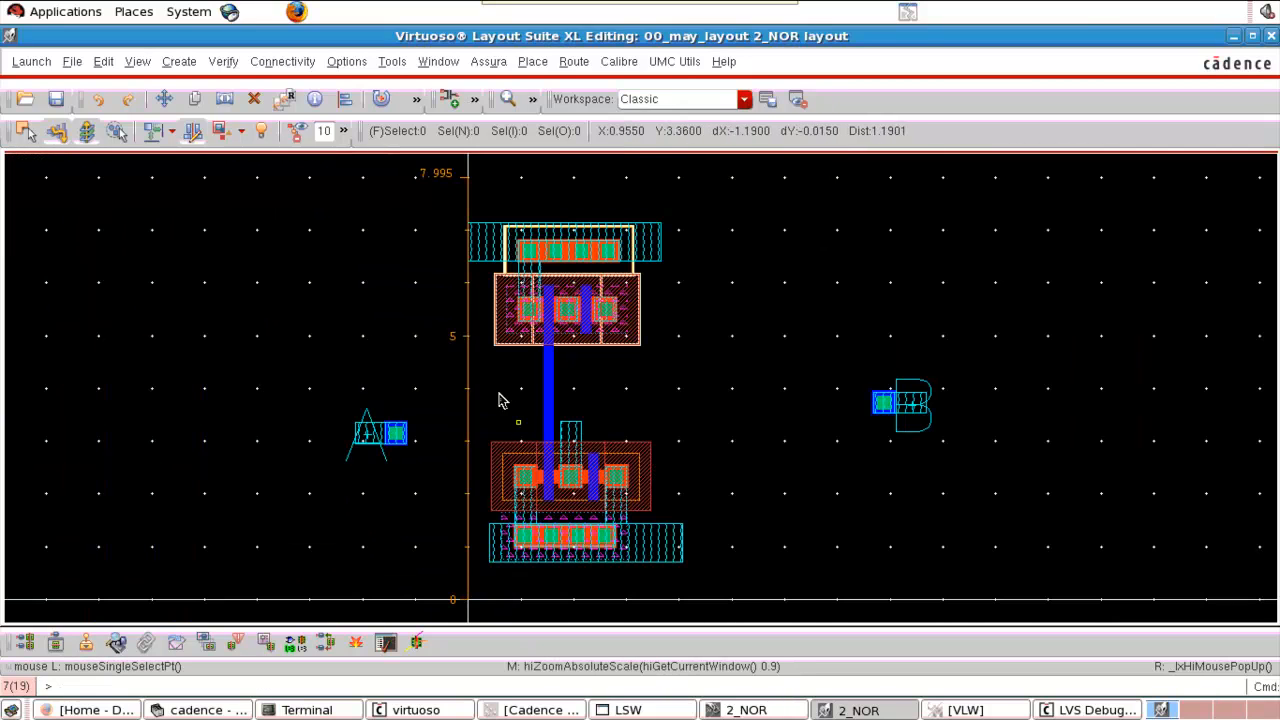
Run an Assura DRC on the full 2_NOR layout, saving the cellview and closing the active run, and open the results.
{"action": "left_click", "coordinate": [488, 61]}
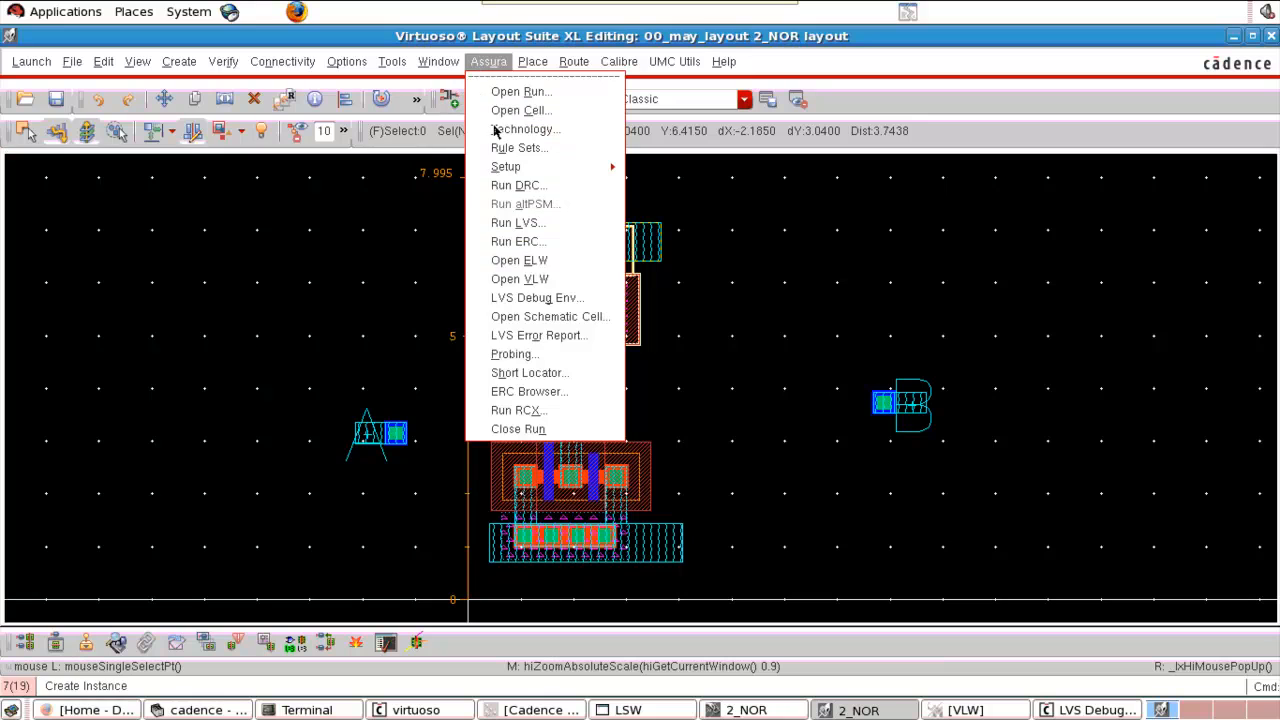
{"action": "left_click", "coordinate": [519, 185]}
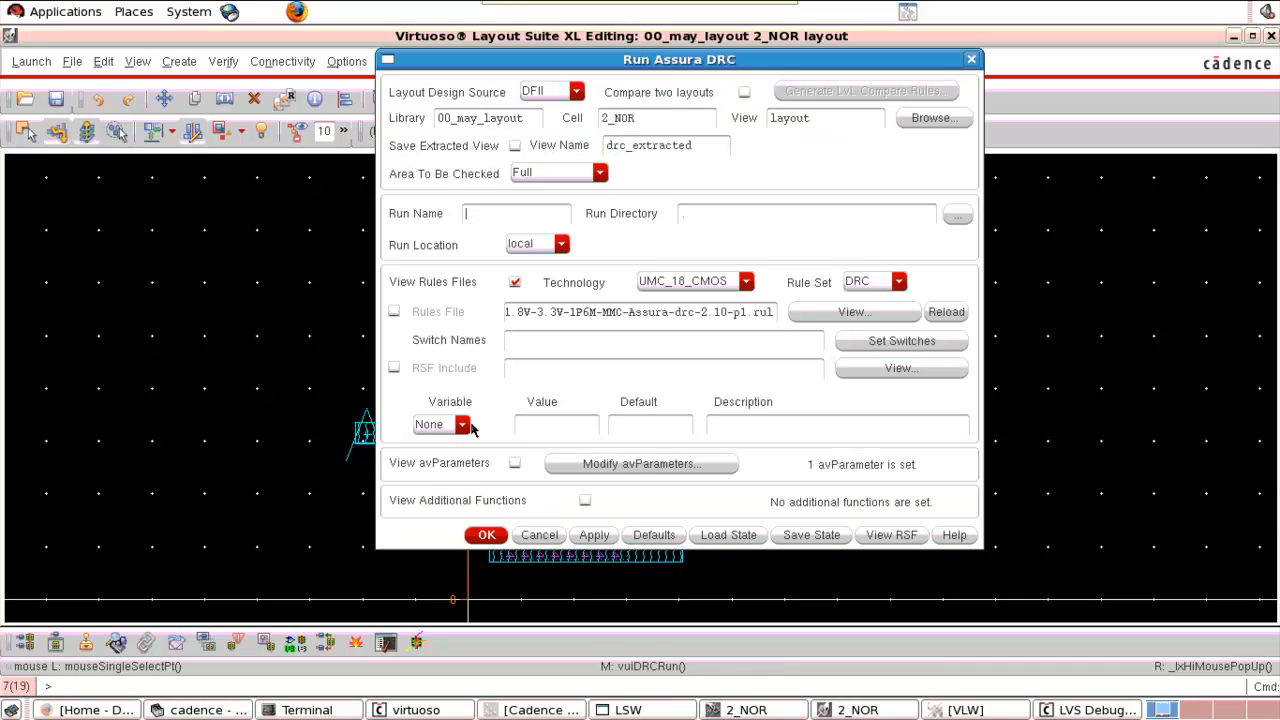
{"action": "left_click", "coordinate": [484, 537]}
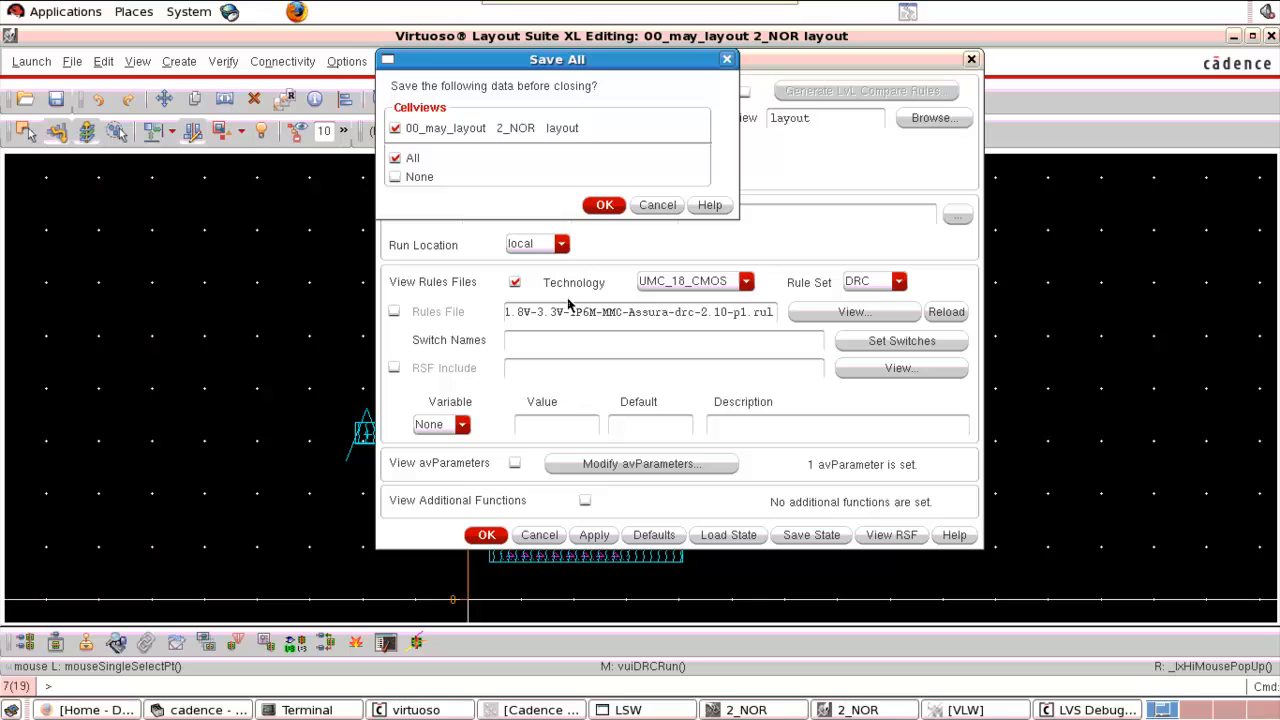
{"action": "left_click", "coordinate": [604, 206]}
{"action": "left_click", "coordinate": [587, 381]}
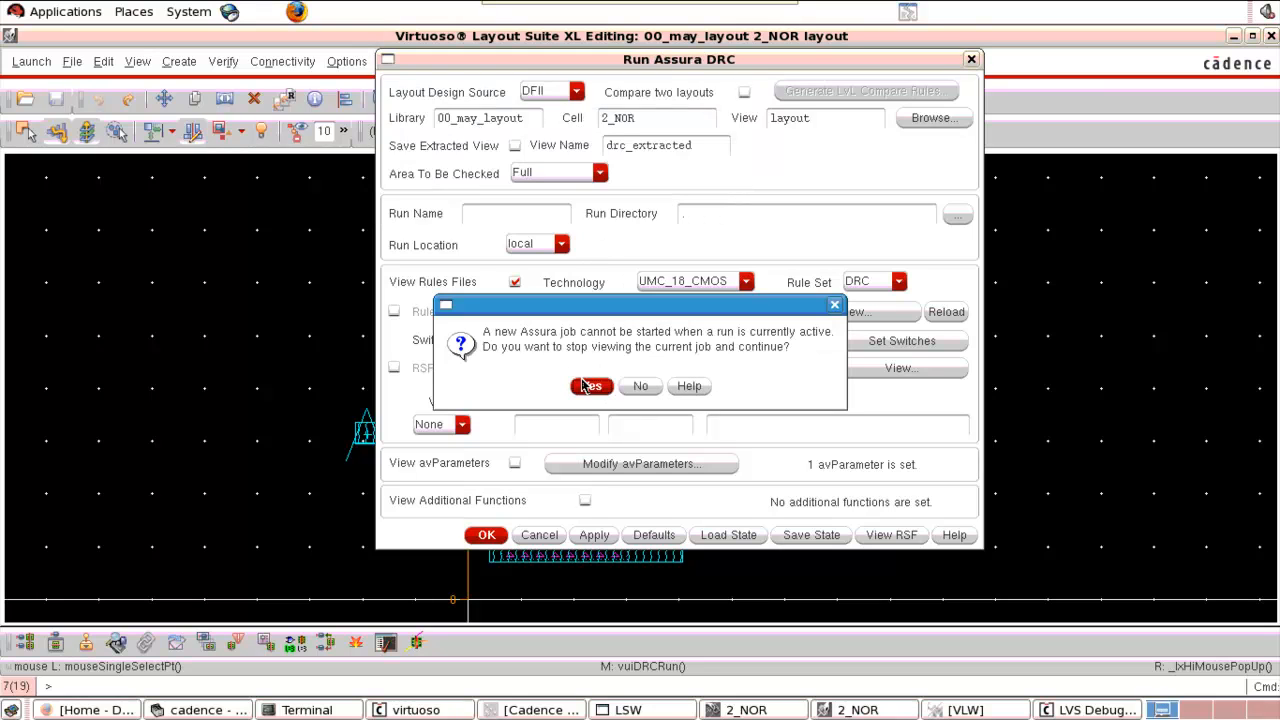
{"action": "left_click", "coordinate": [591, 387]}
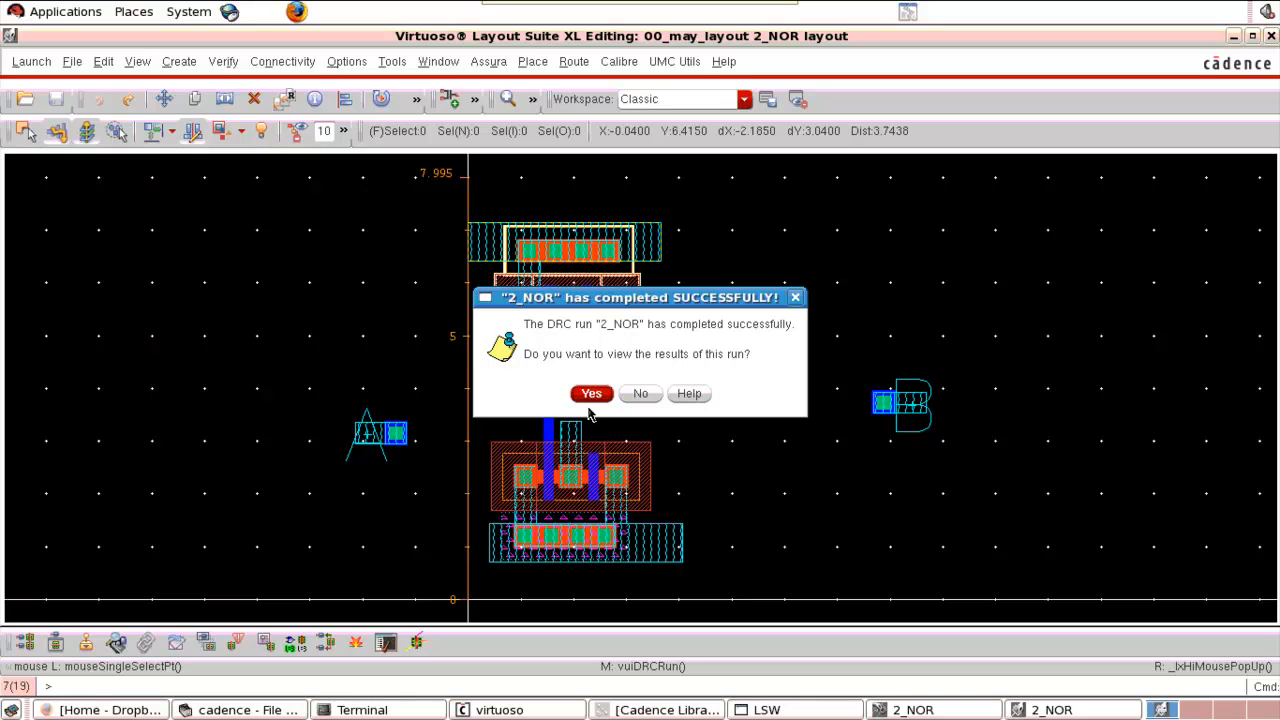
{"action": "left_click", "coordinate": [591, 394]}
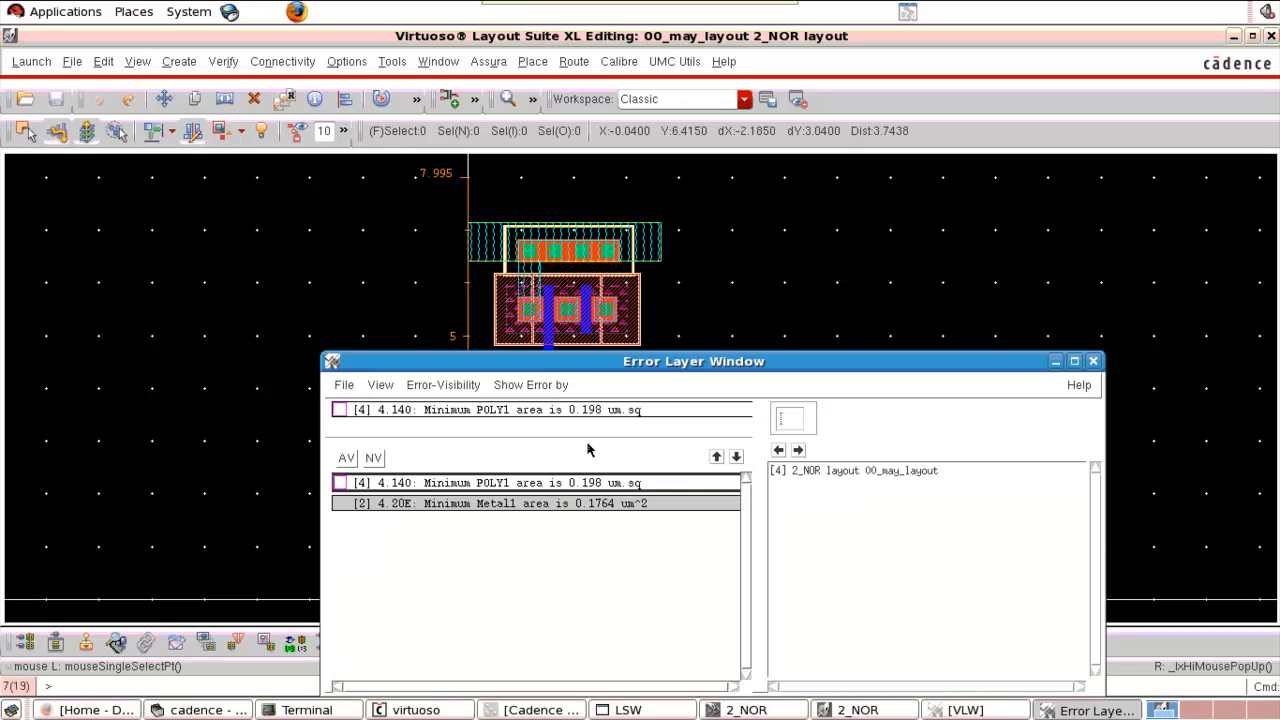
Select the 4.20E minimum Metal1 area error in the DRC results and minimise the error window.
{"action": "left_click", "coordinate": [557, 505]}
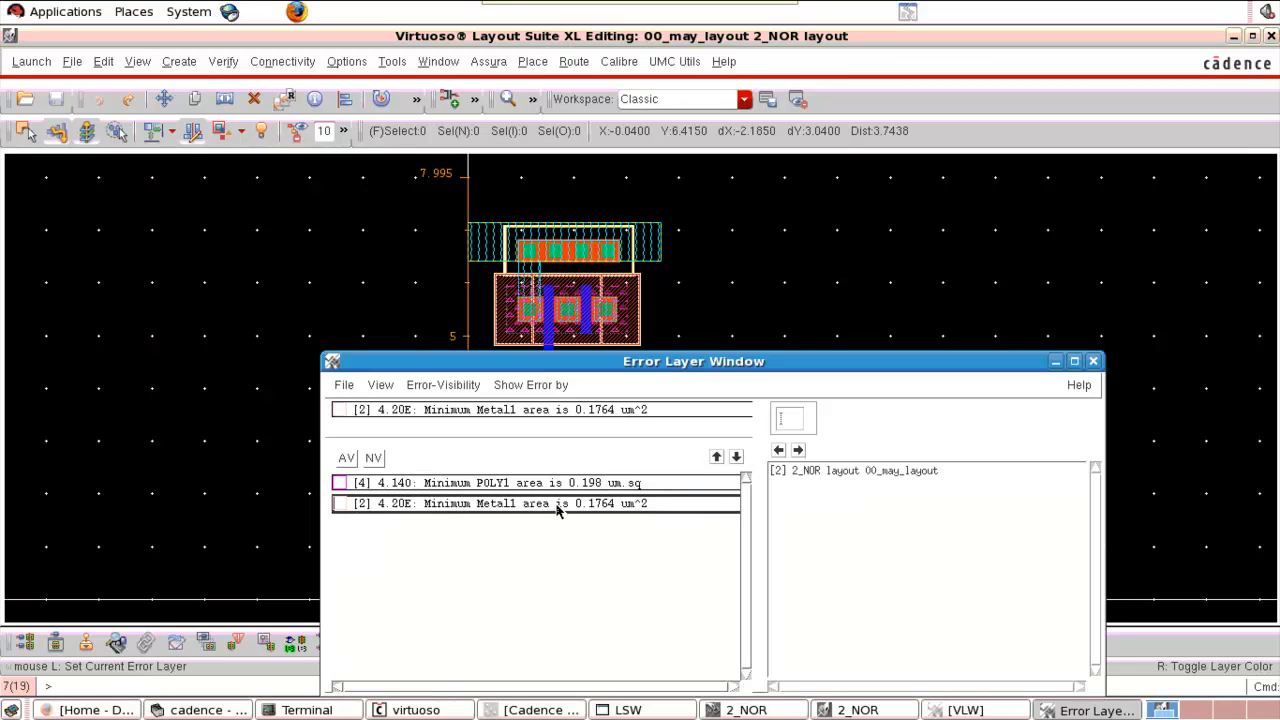
{"action": "left_click", "coordinate": [1055, 362]}
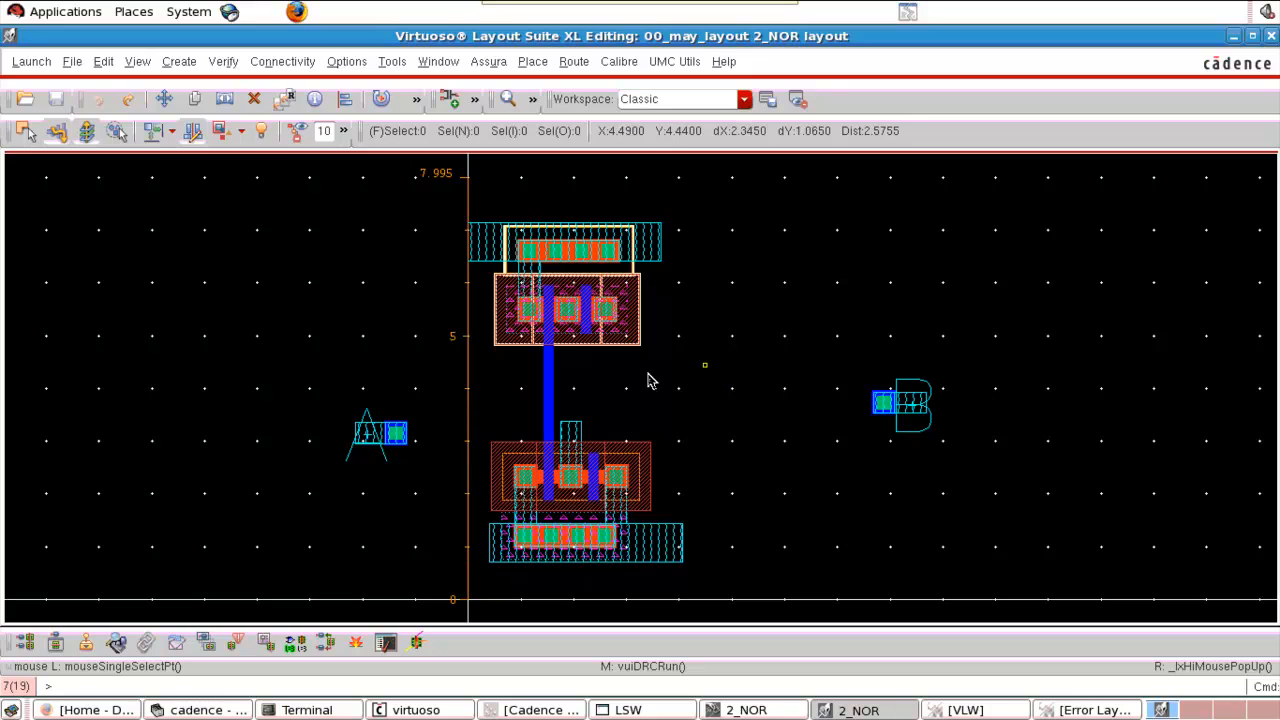
{"action": "right_click_drag", "start_coordinate": [557, 297], "coordinate": [650, 400]}
{"action": "right_click_drag", "start_coordinate": [478, 301], "coordinate": [640, 345]}
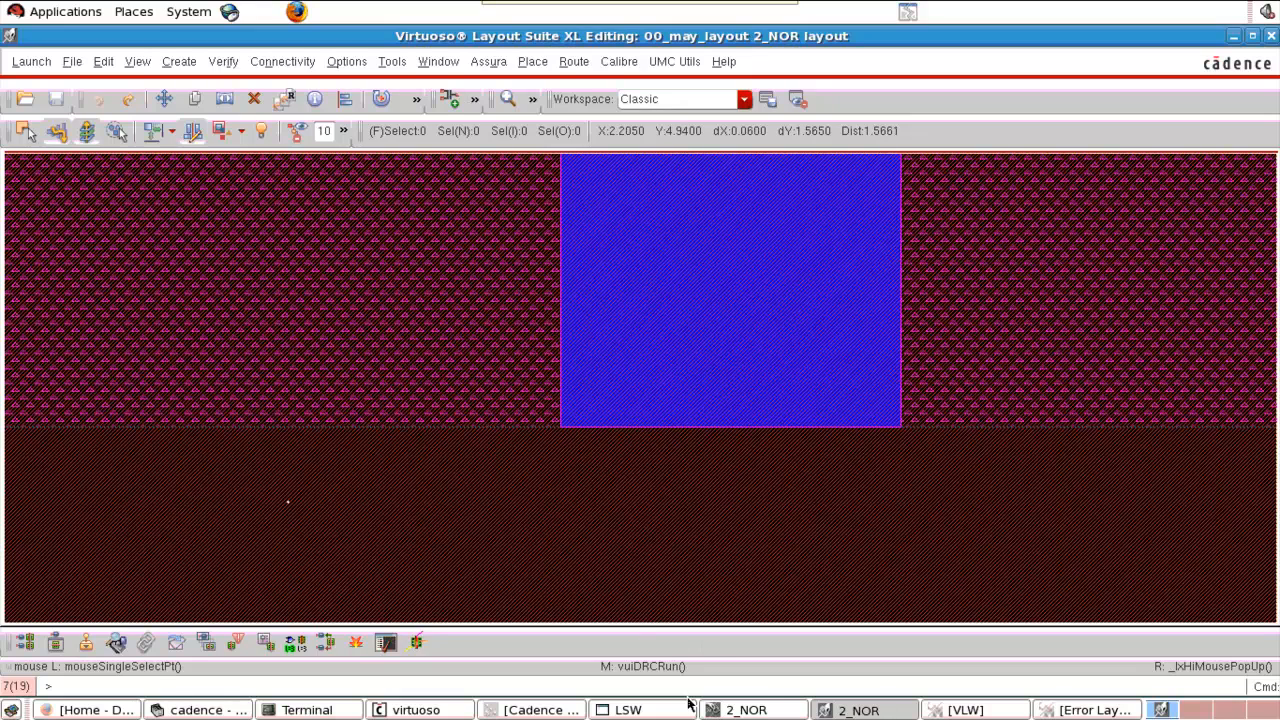
{"action": "left_click", "coordinate": [561, 428]}
{"action": "key", "text": "r"}
{"action": "left_click", "coordinate": [561, 428]}
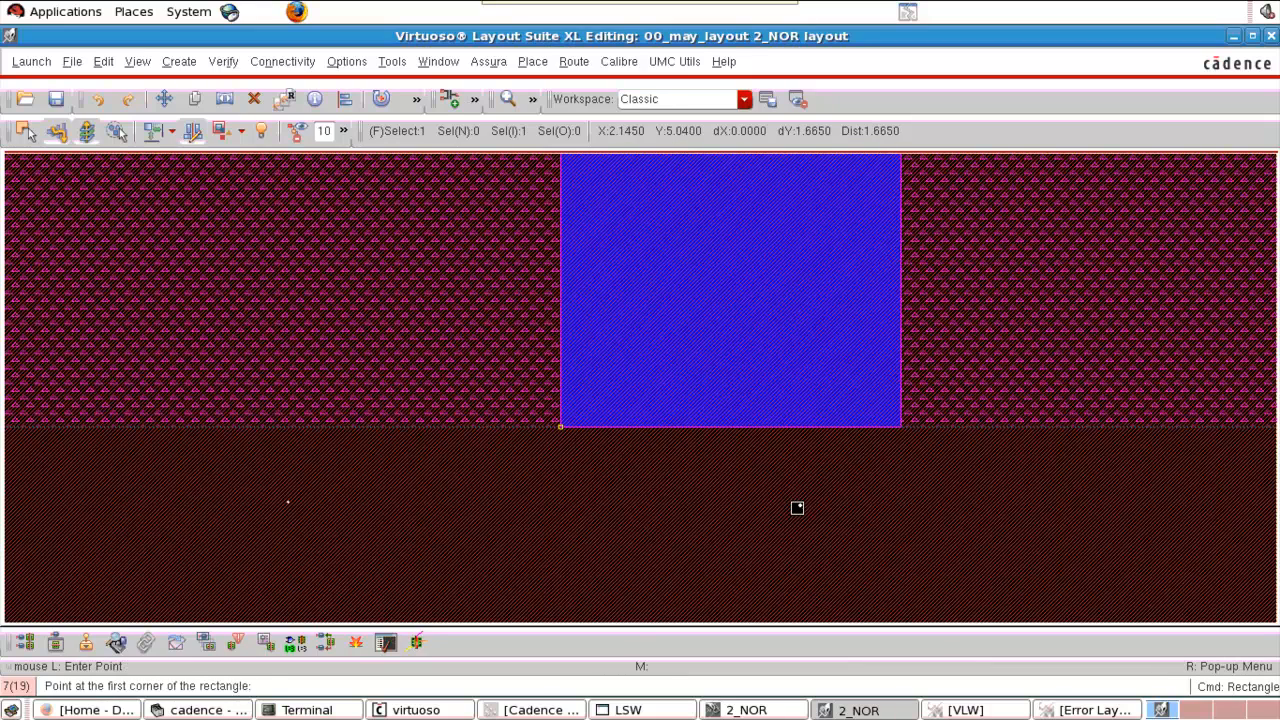
{"action": "key", "text": "Escape"}
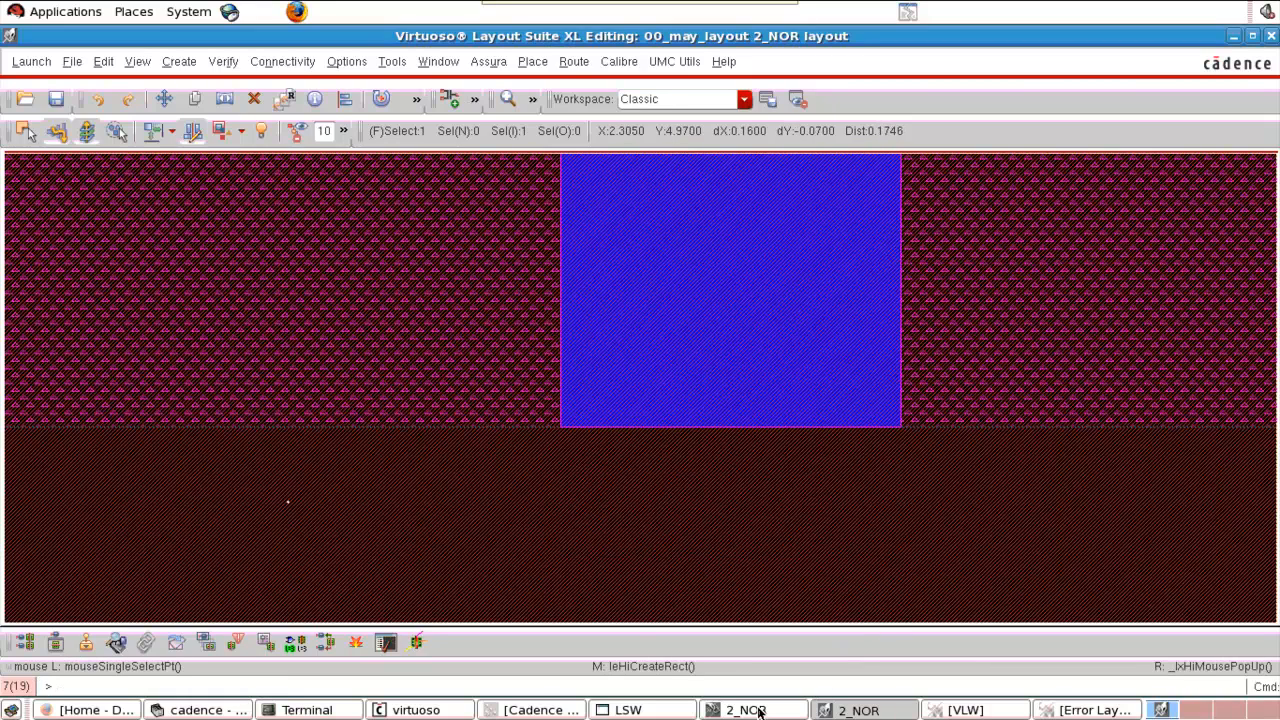
On the PO1 layer, draw a rectangle about 0.18 by 2.27 from the upper transistors' right gate down to the lower right gate's top level.
{"action": "left_click", "coordinate": [630, 710]}
{"action": "type", "text": "me"}
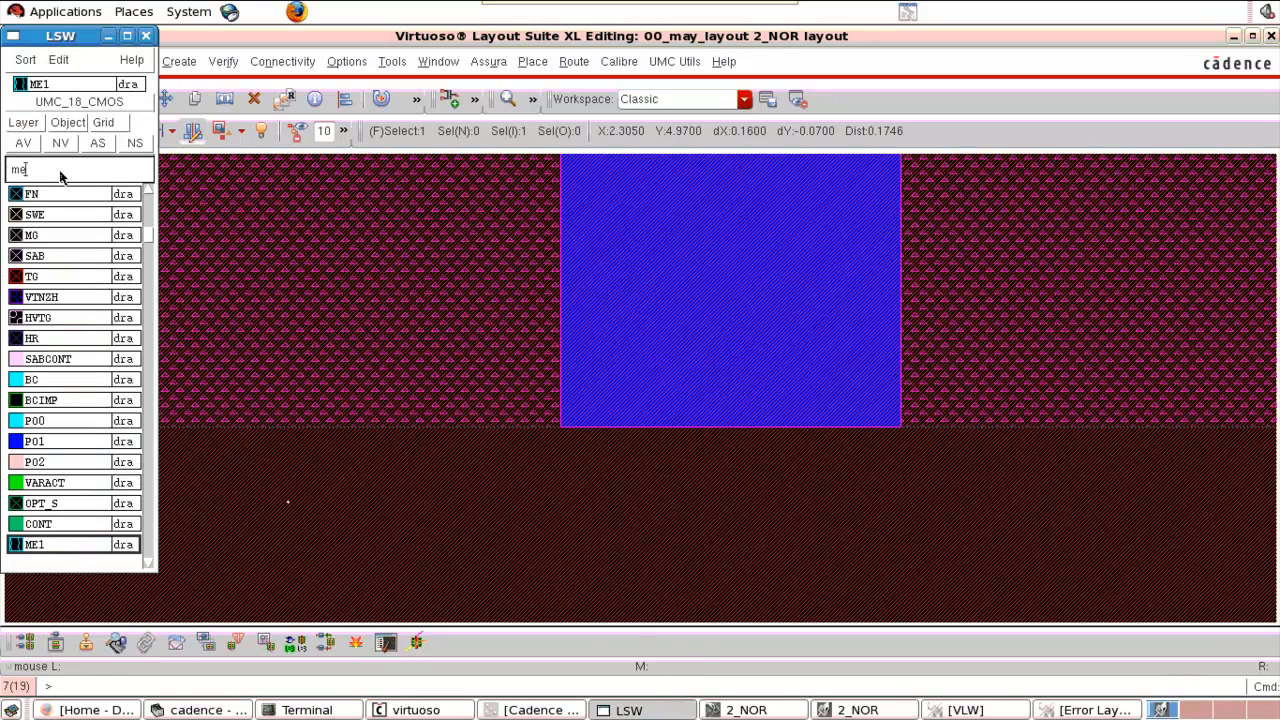
{"action": "key", "text": "BackSpace"}
{"action": "key", "text": "BackSpace"}
{"action": "type", "text": "po"}
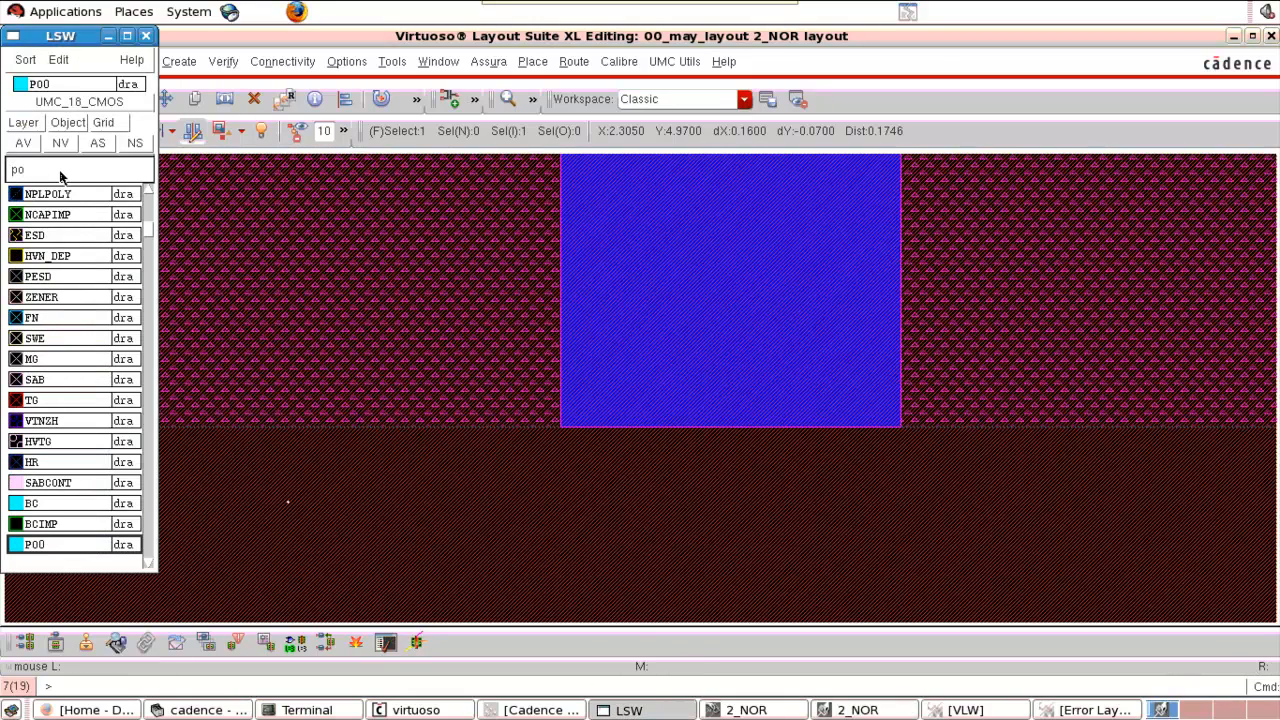
{"action": "type", "text": "1"}
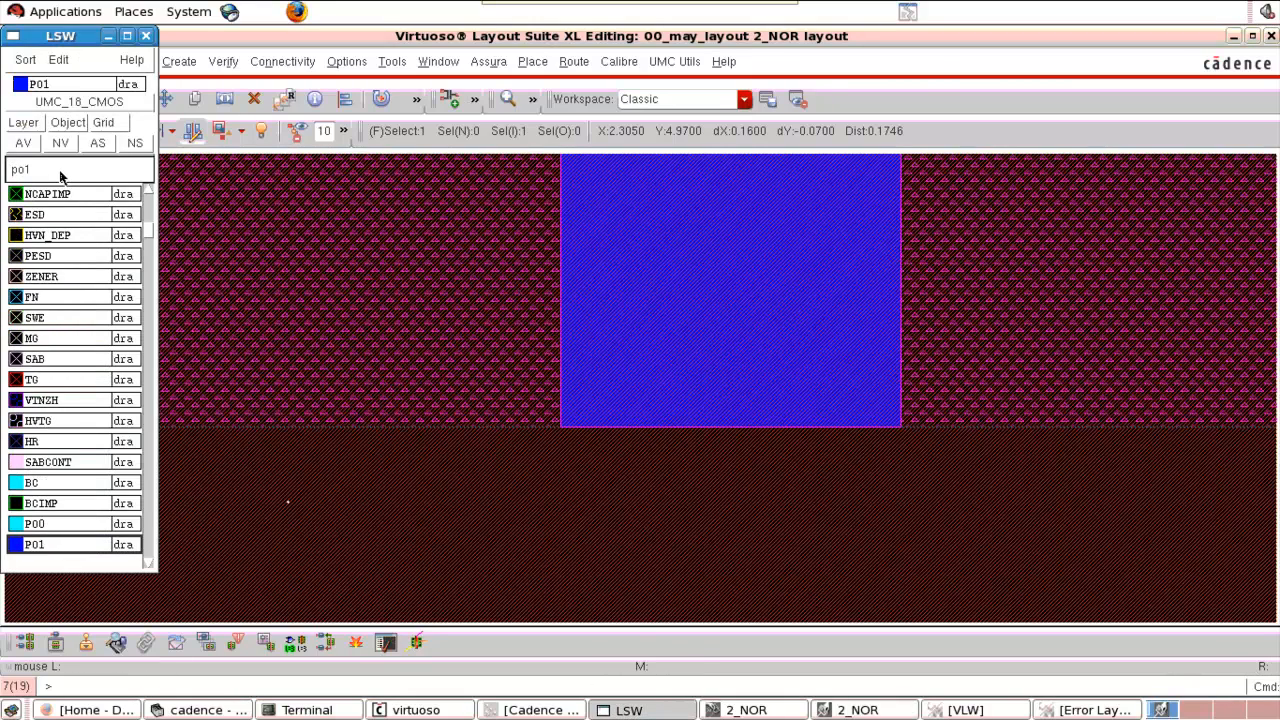
{"action": "left_click", "coordinate": [108, 36]}
{"action": "key", "text": "r"}
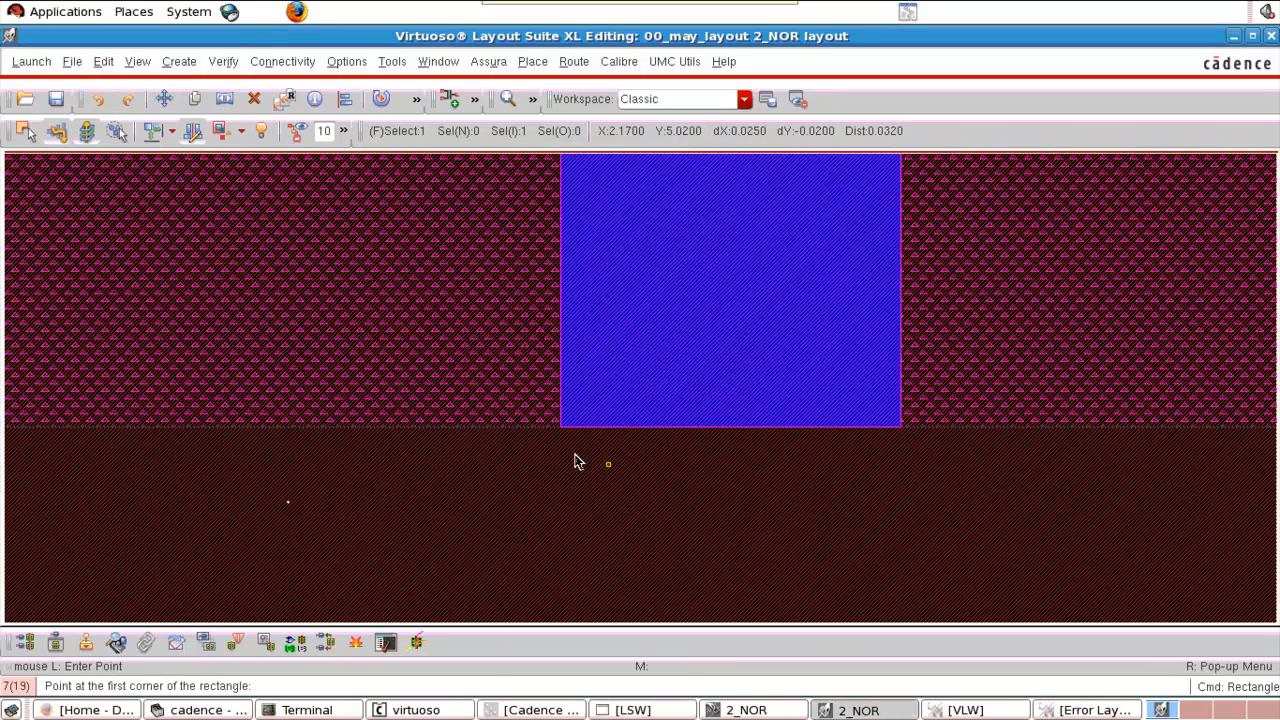
{"action": "left_click", "coordinate": [561, 428]}
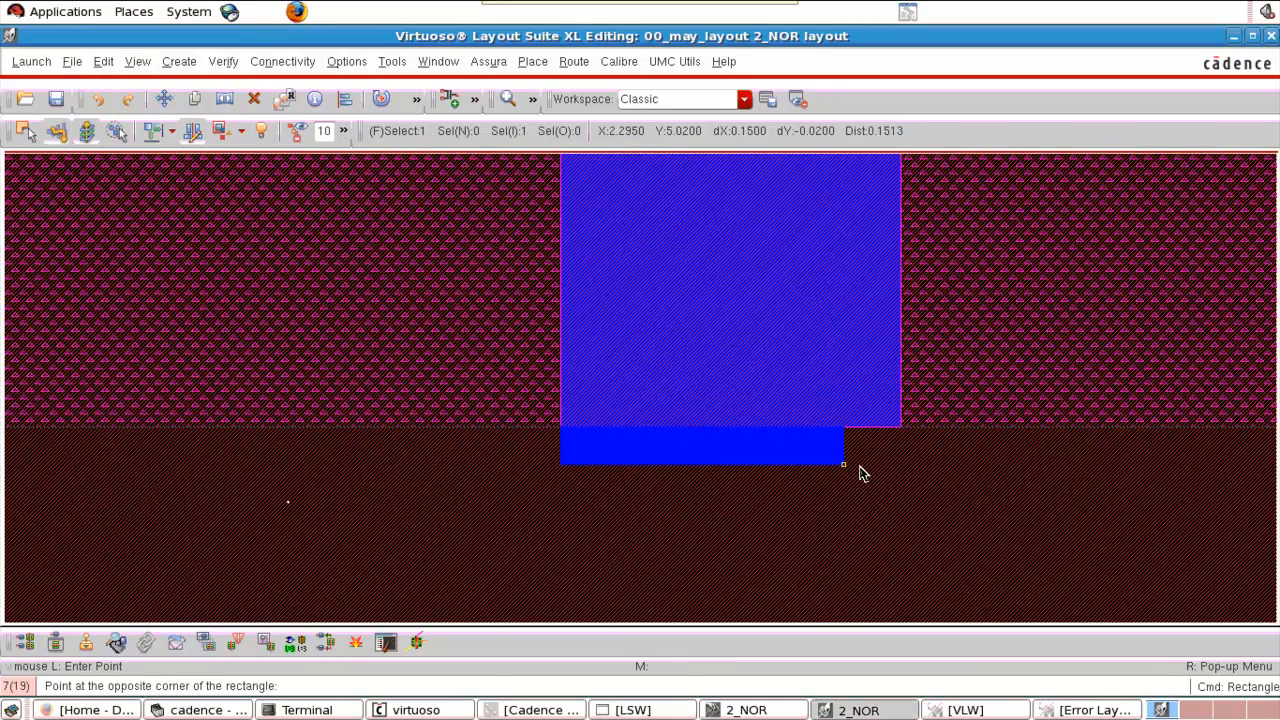
{"action": "scroll", "coordinate": [903, 471], "scroll_direction": "down", "scroll_amount": 5}
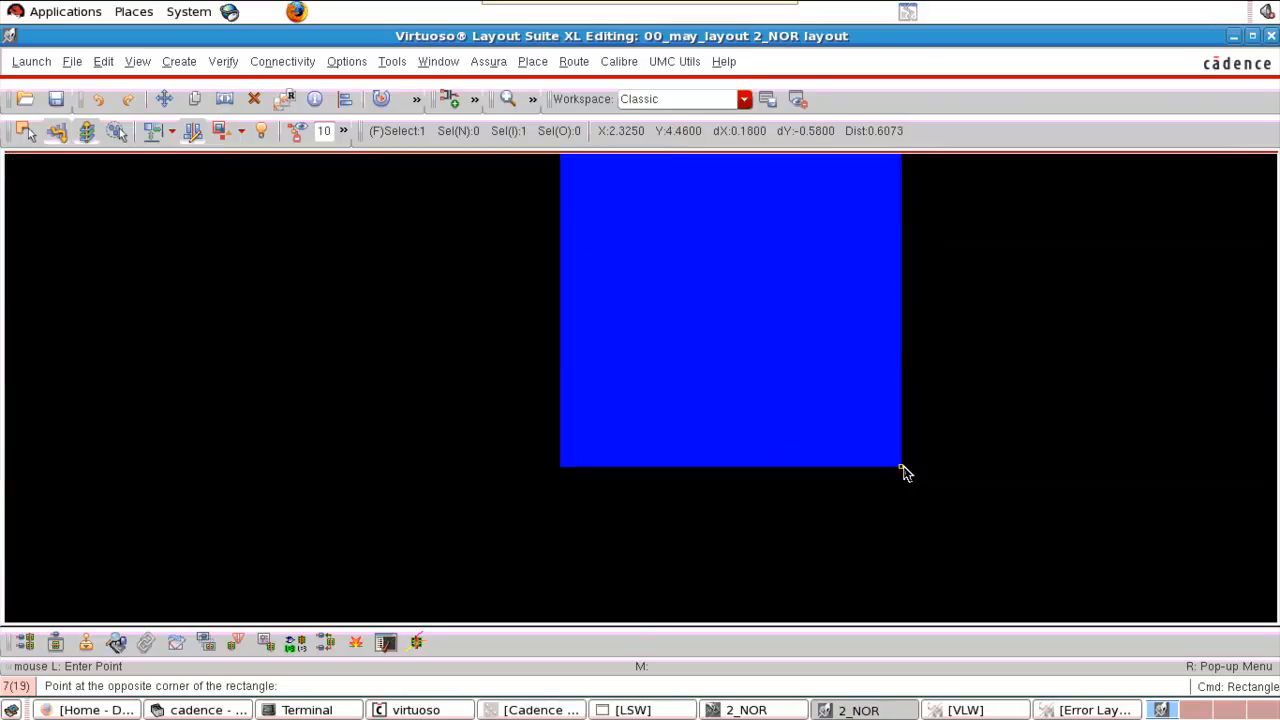
{"action": "scroll", "coordinate": [903, 471], "scroll_direction": "down", "scroll_amount": 5}
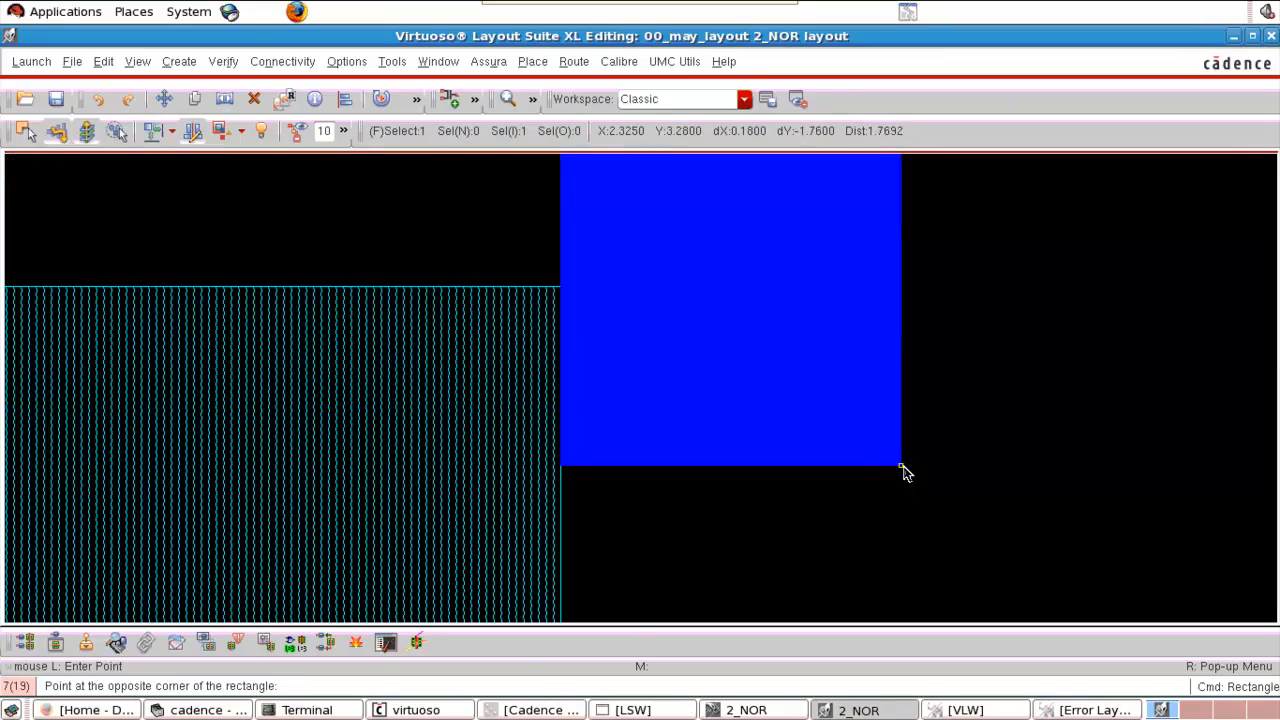
{"action": "scroll", "coordinate": [903, 471], "scroll_direction": "down", "scroll_amount": 1}
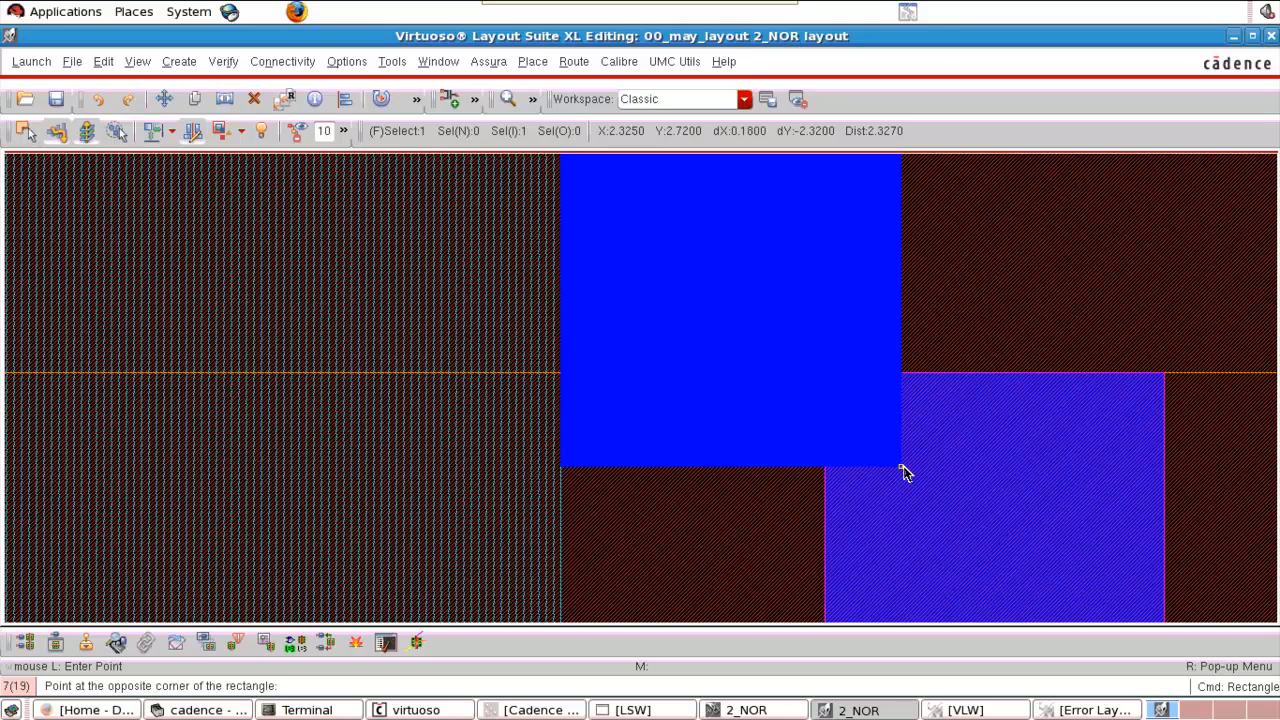
{"action": "scroll", "coordinate": [903, 471], "scroll_direction": "up", "scroll_amount": 1}
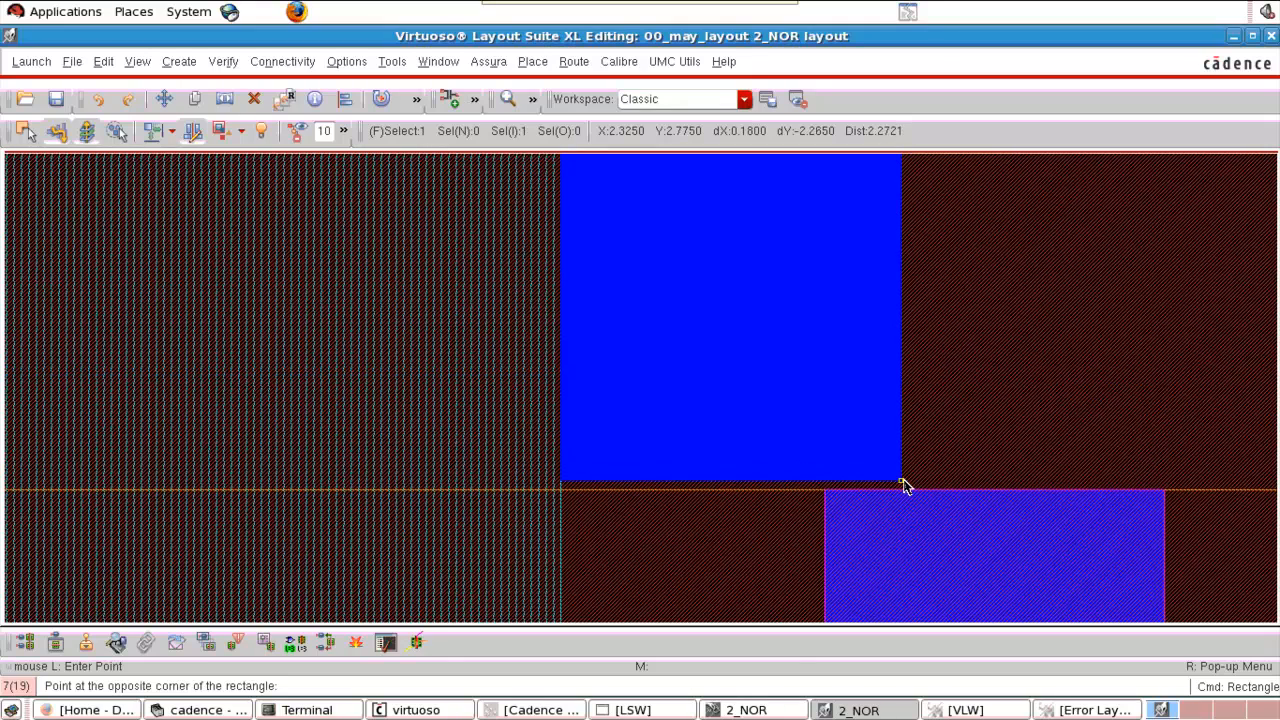
{"action": "left_click", "coordinate": [903, 497]}
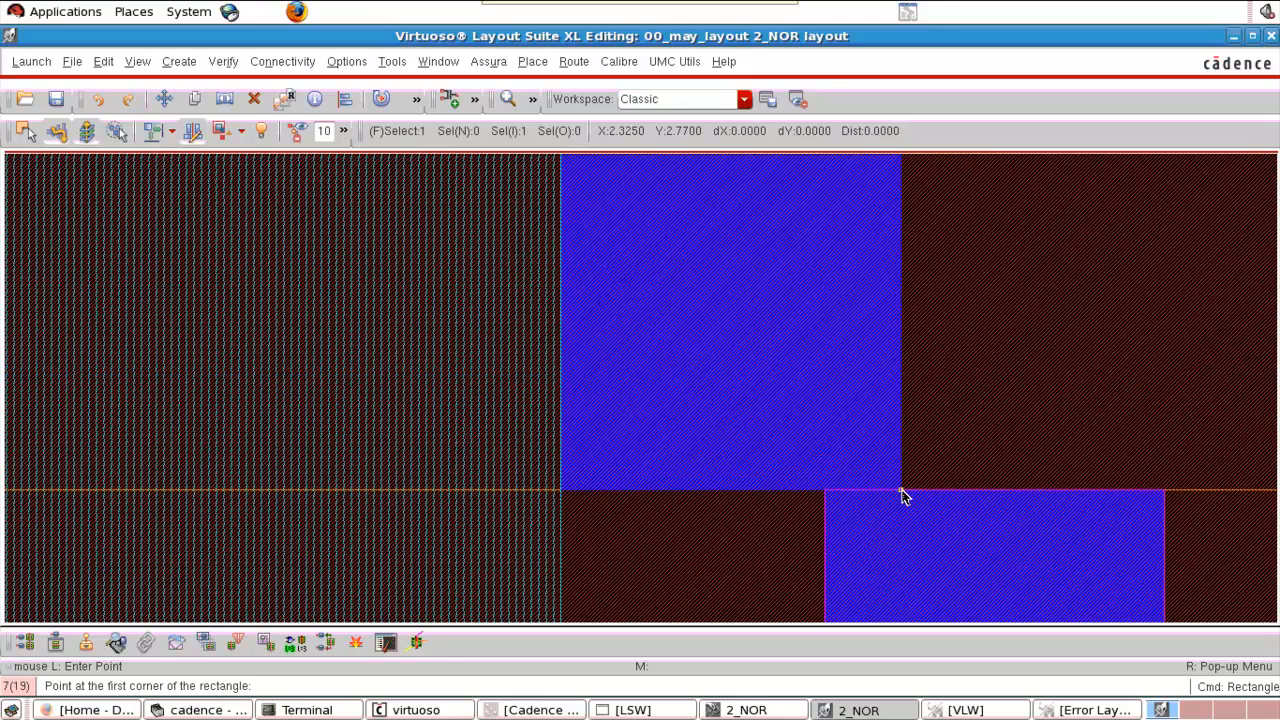
Draw a PO1 rectangle about 0.135 by 0.21 beside the new strip's lower end, joining it to the lower transistors' right gate.
{"action": "left_click", "coordinate": [903, 492]}
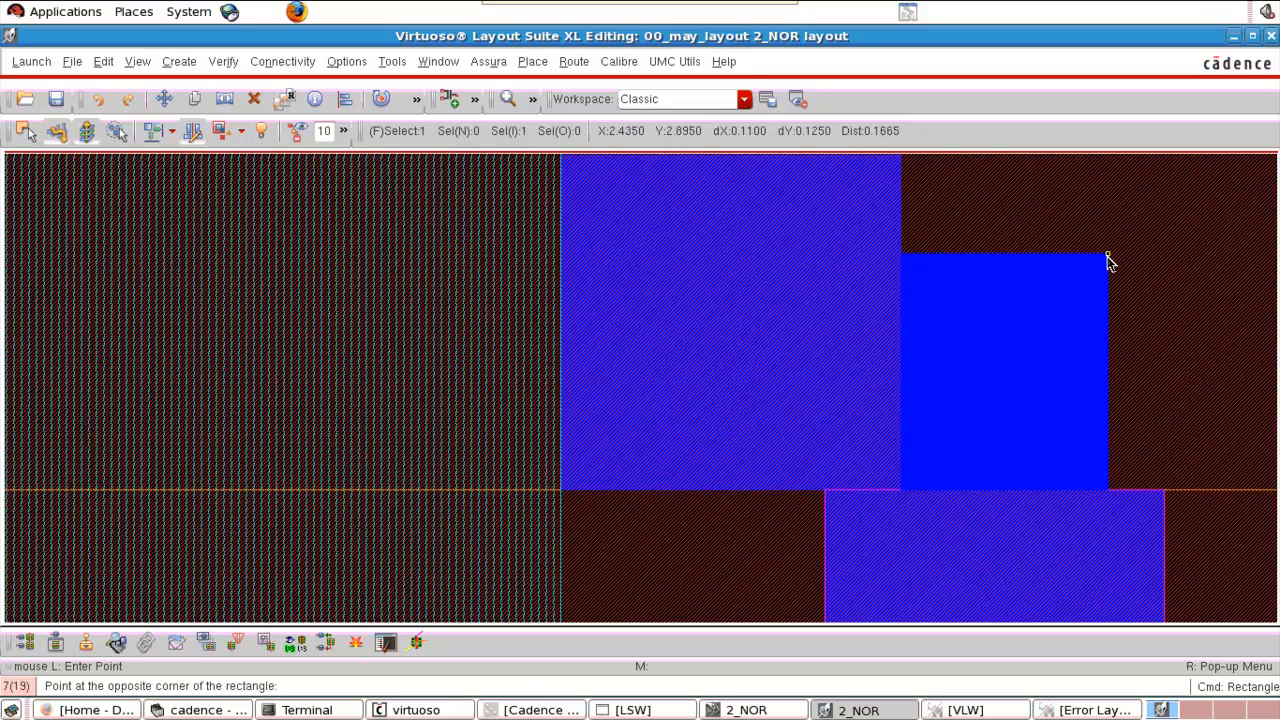
{"action": "scroll", "coordinate": [1108, 263], "scroll_direction": "up", "scroll_amount": 1}
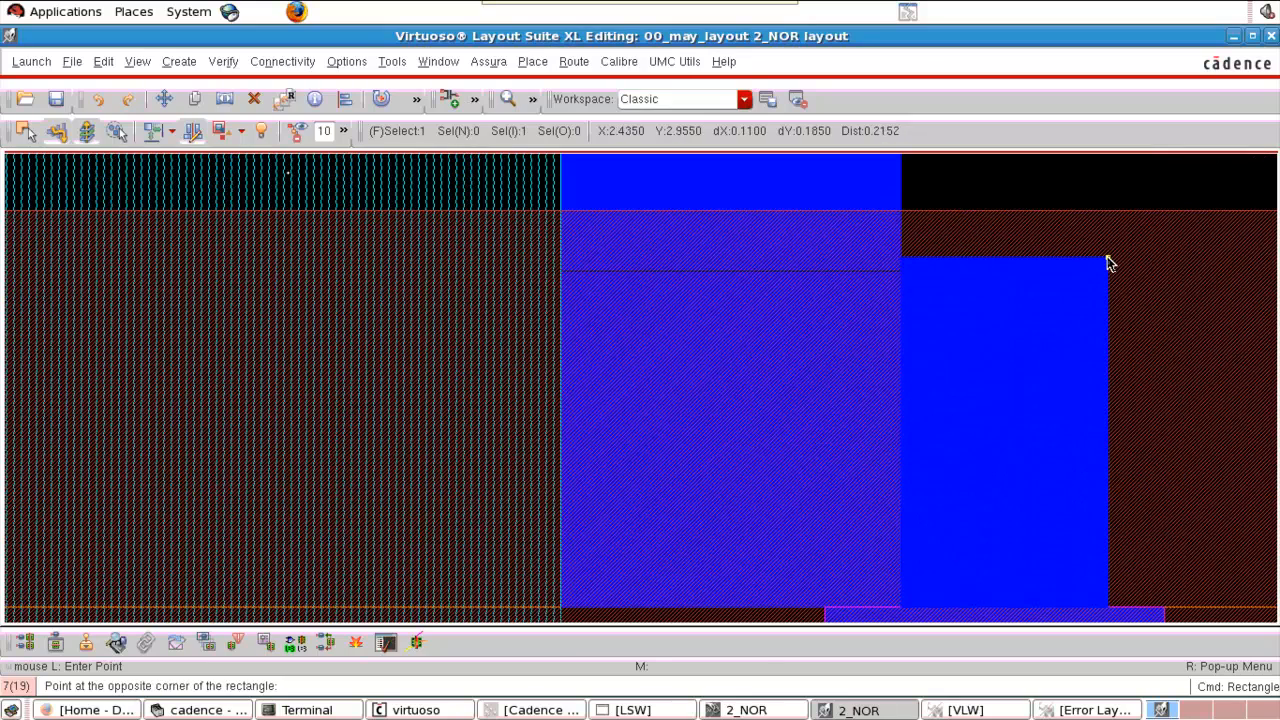
{"action": "left_click", "coordinate": [1158, 218]}
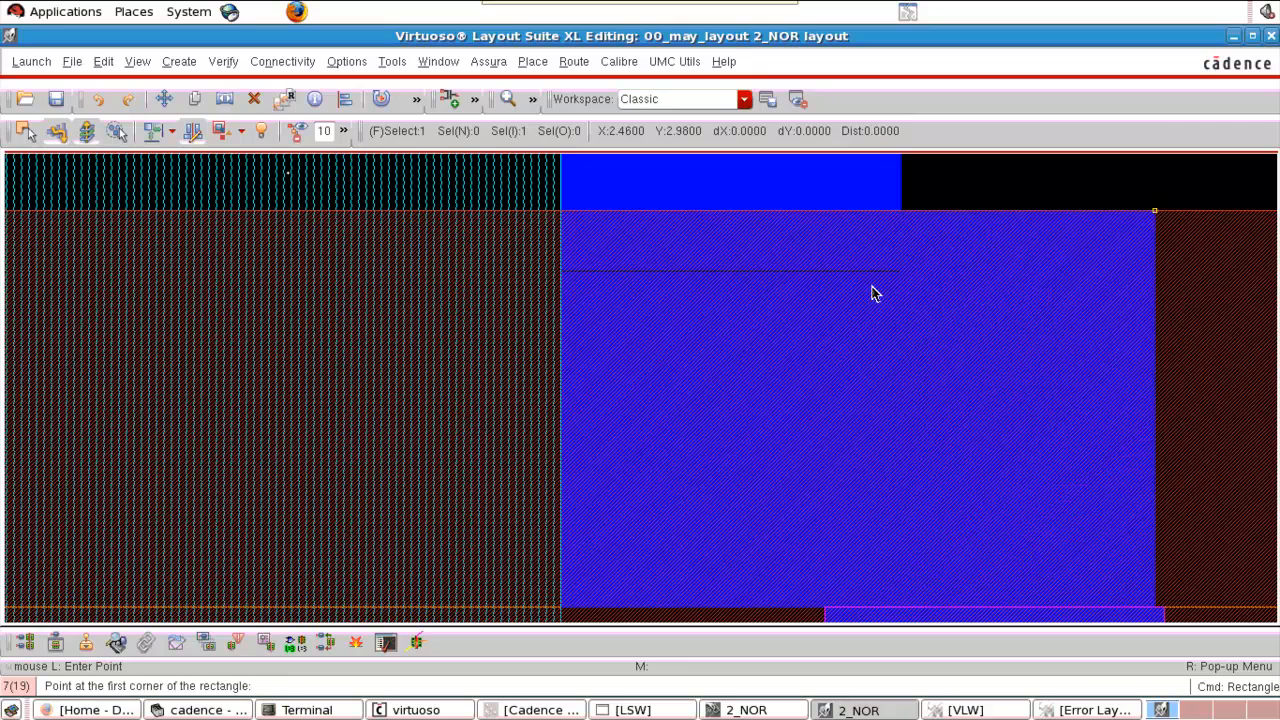
{"action": "key", "text": "Escape"}
{"action": "key", "text": "f"}
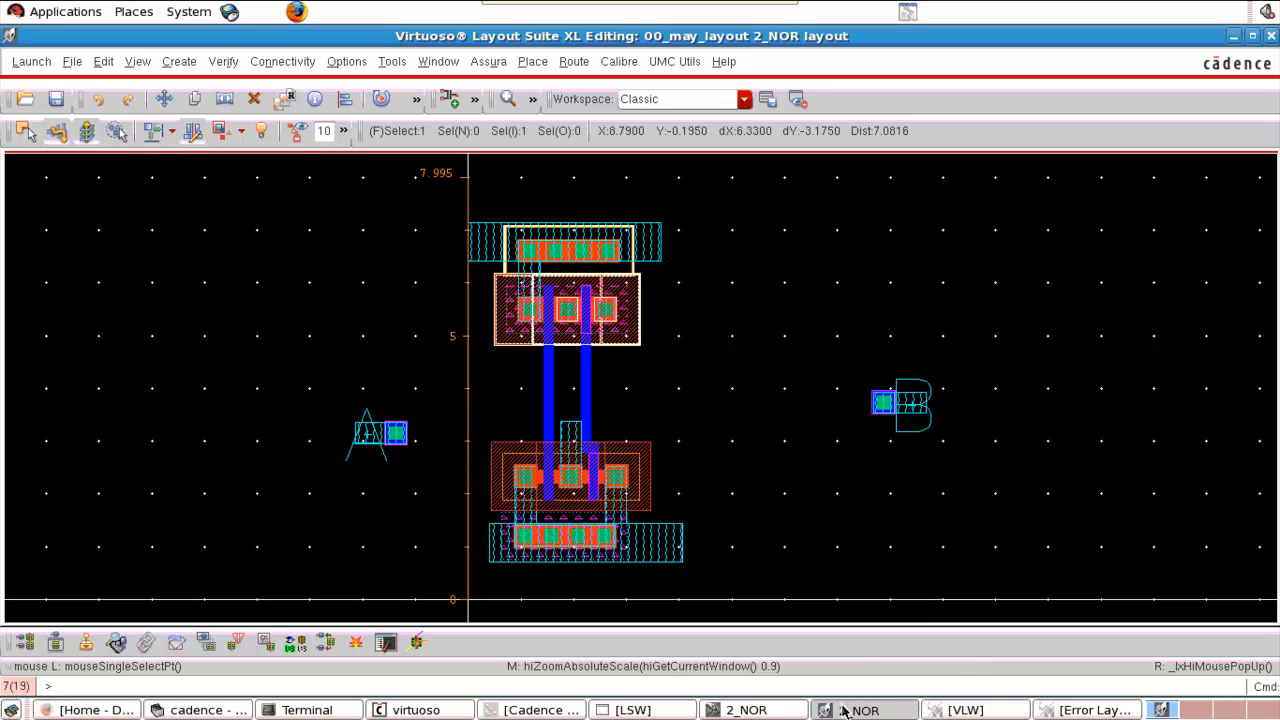
After checking the schematic, flatten the upper transistors one level, including Pcells and vias, and delete the middle contact and its metal between the gates.
{"action": "left_click", "coordinate": [750, 710]}
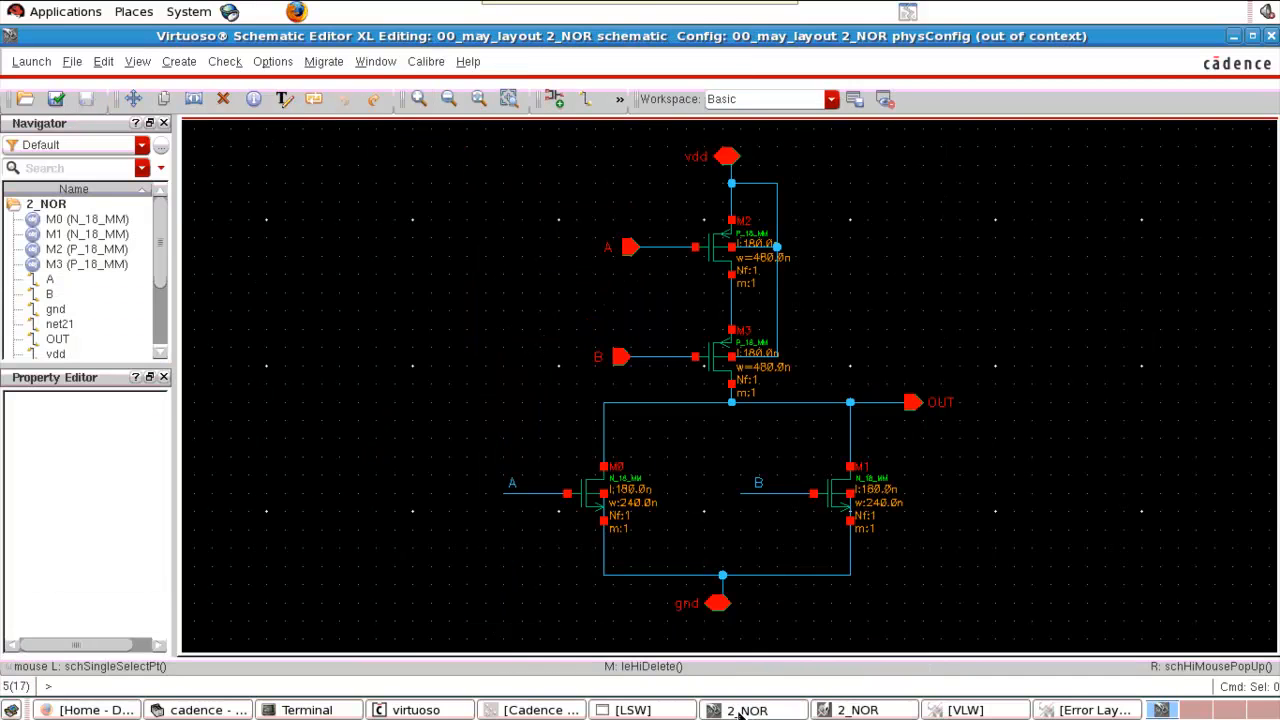
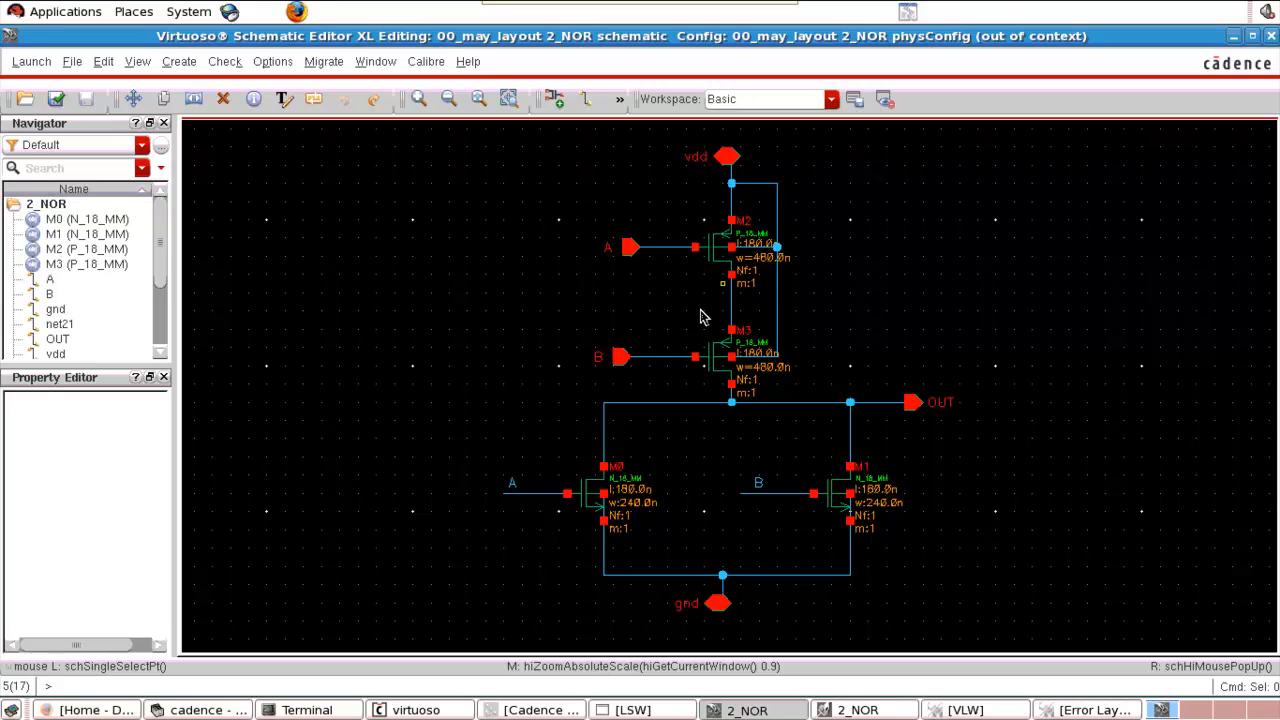
{"action": "left_click", "coordinate": [977, 711]}
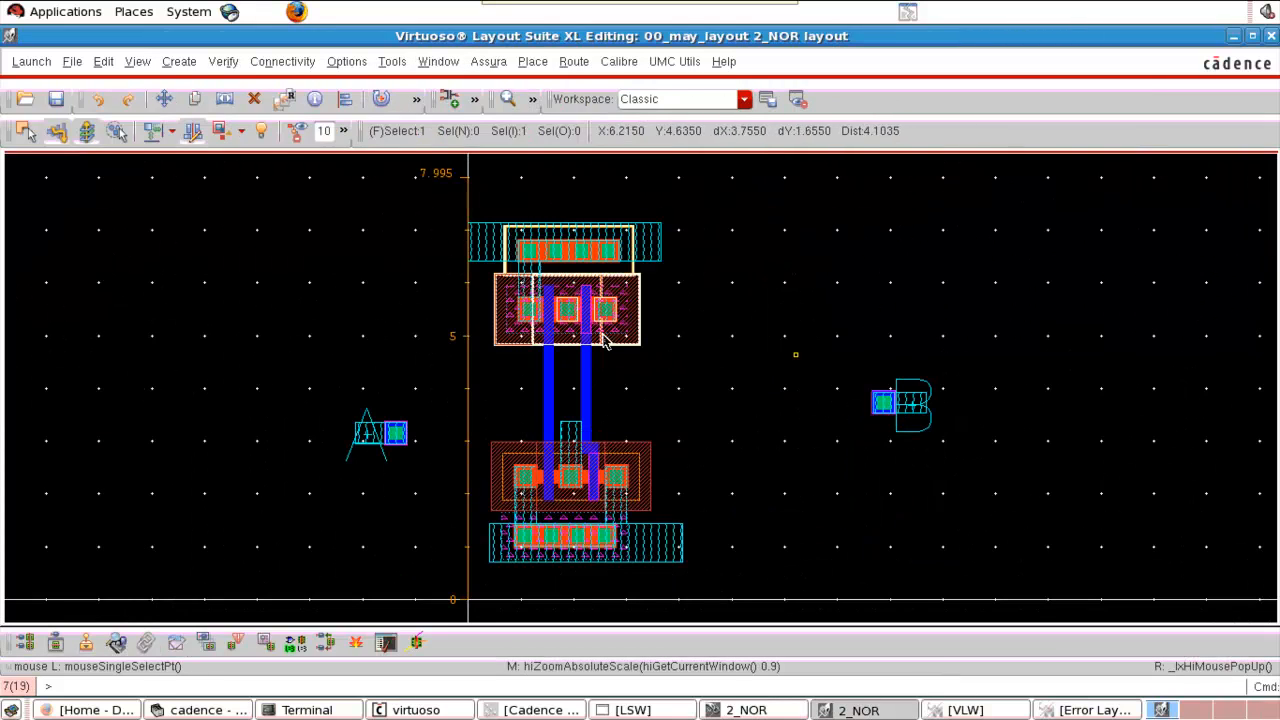
{"action": "key", "text": "z"}
{"action": "left_click", "coordinate": [440, 250]}
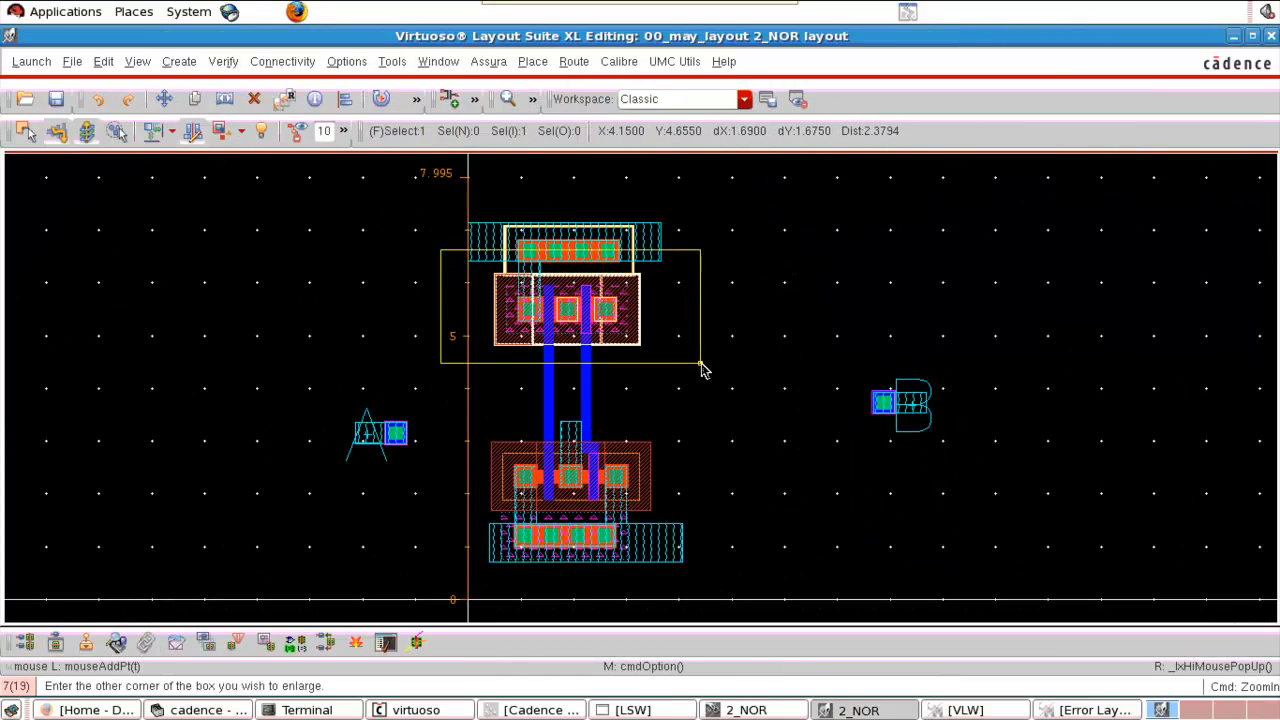
{"action": "left_click", "coordinate": [702, 366]}
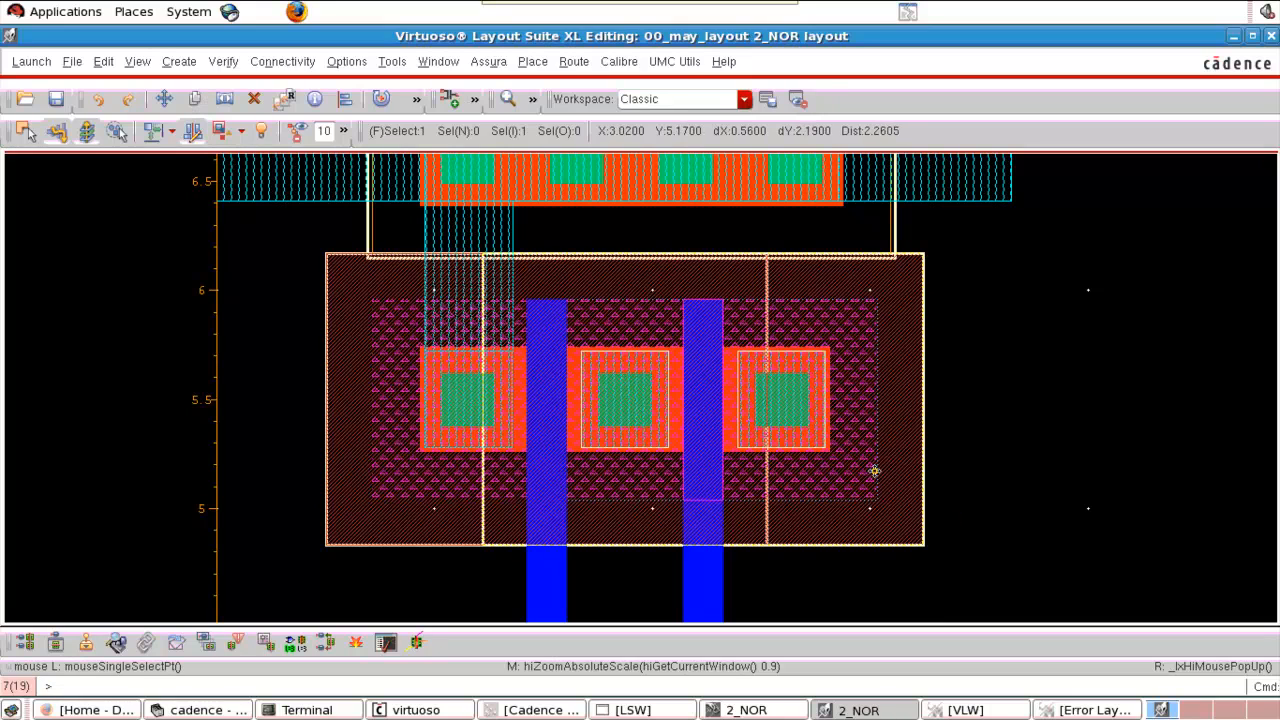
{"action": "left_click_drag", "start_coordinate": [1052, 224], "coordinate": [272, 587]}
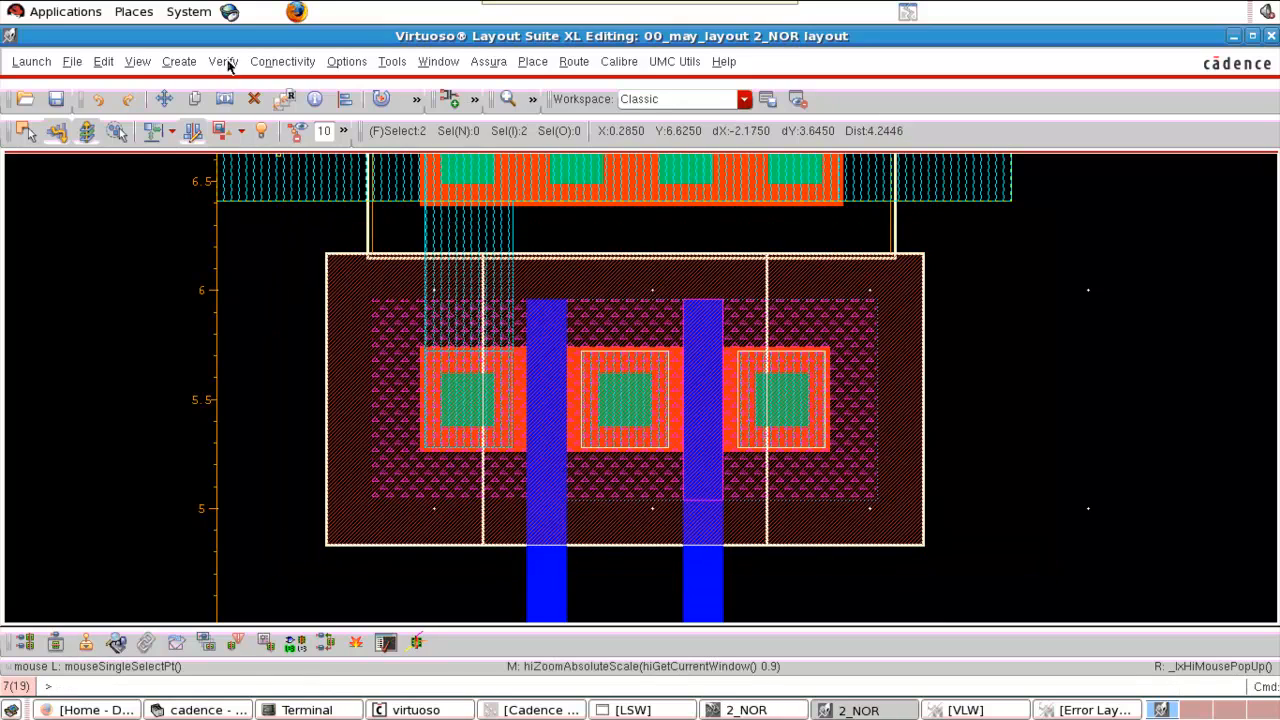
{"action": "left_click", "coordinate": [106, 64]}
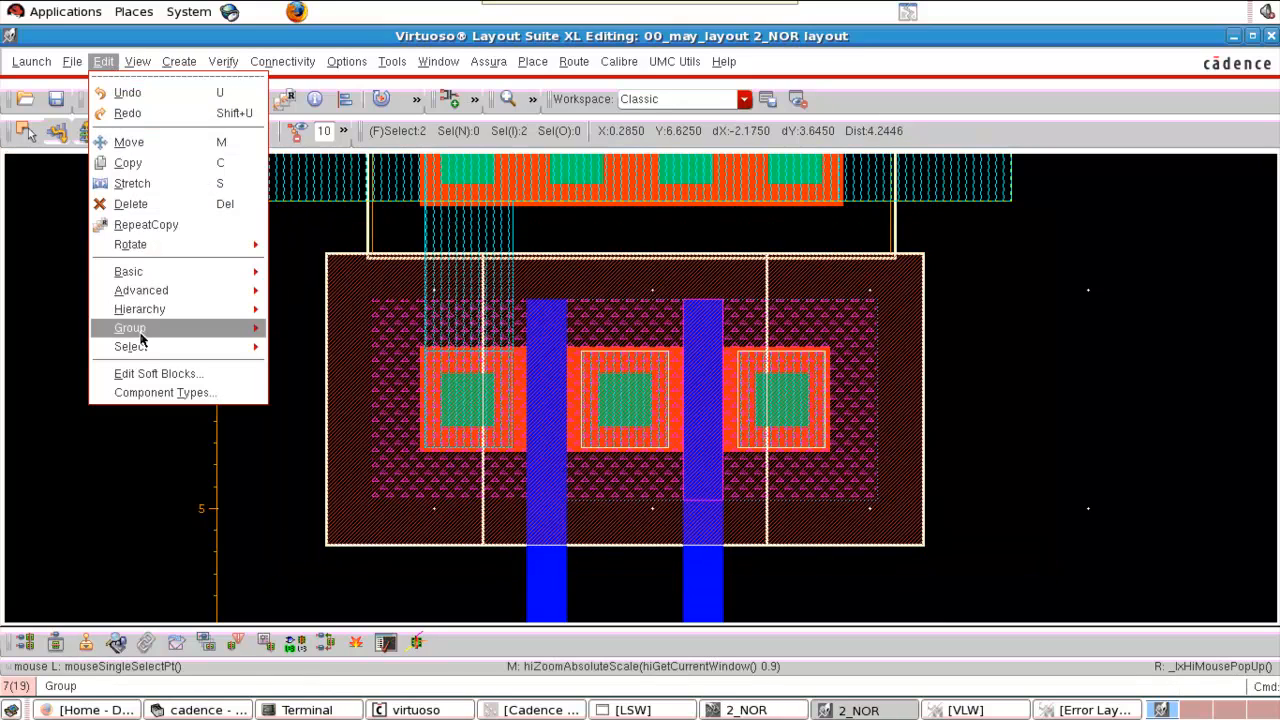
{"action": "mouse_move", "coordinate": [207, 314]}
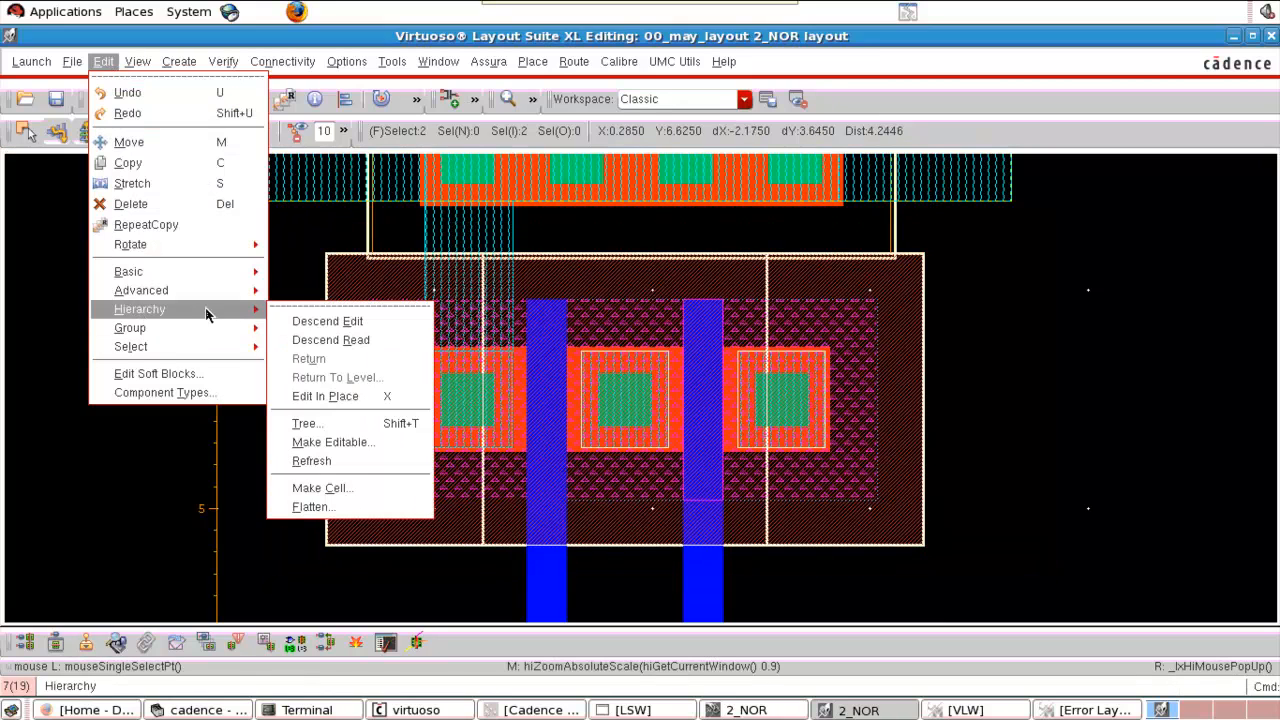
{"action": "left_click", "coordinate": [330, 506]}
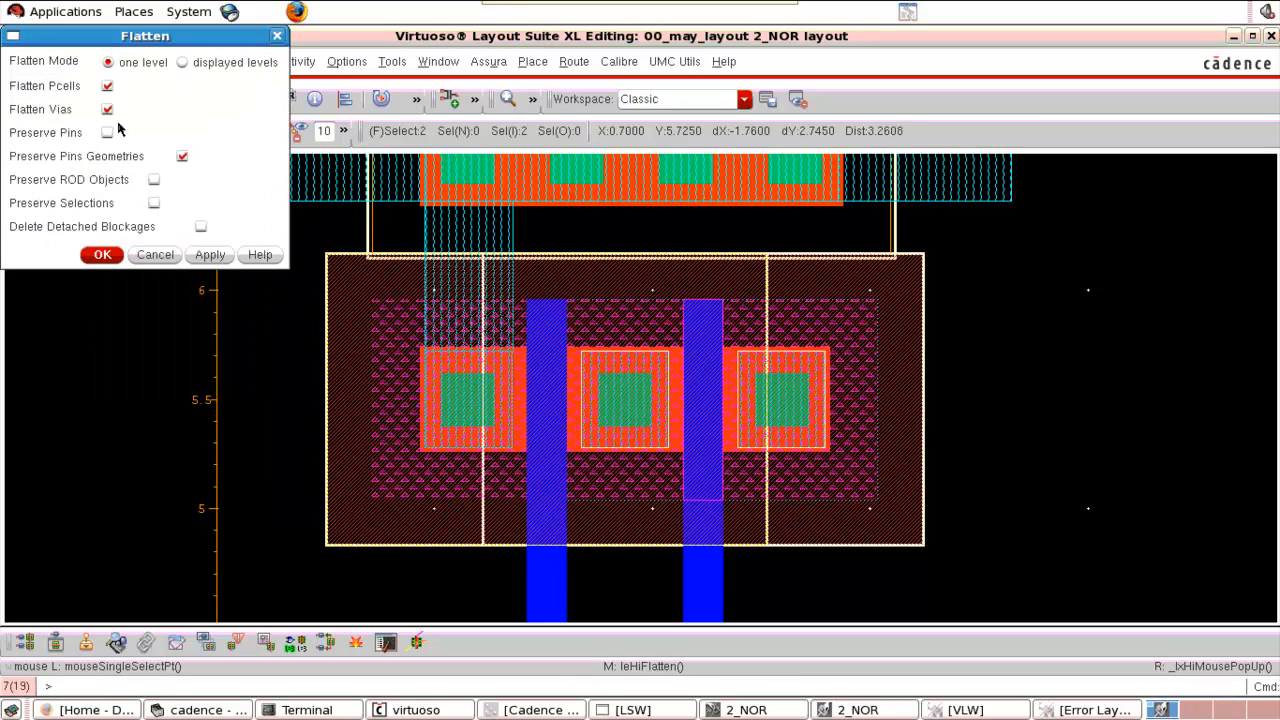
{"action": "left_click", "coordinate": [102, 256]}
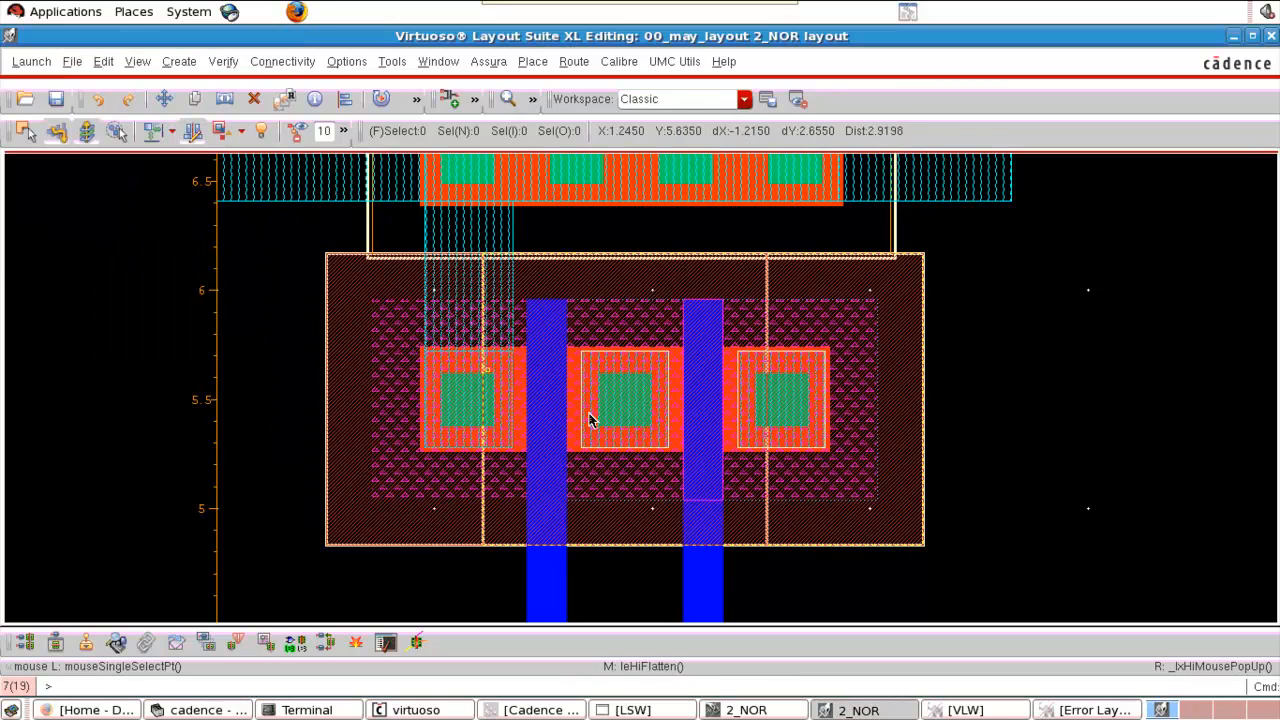
{"action": "key", "text": "Delete"}
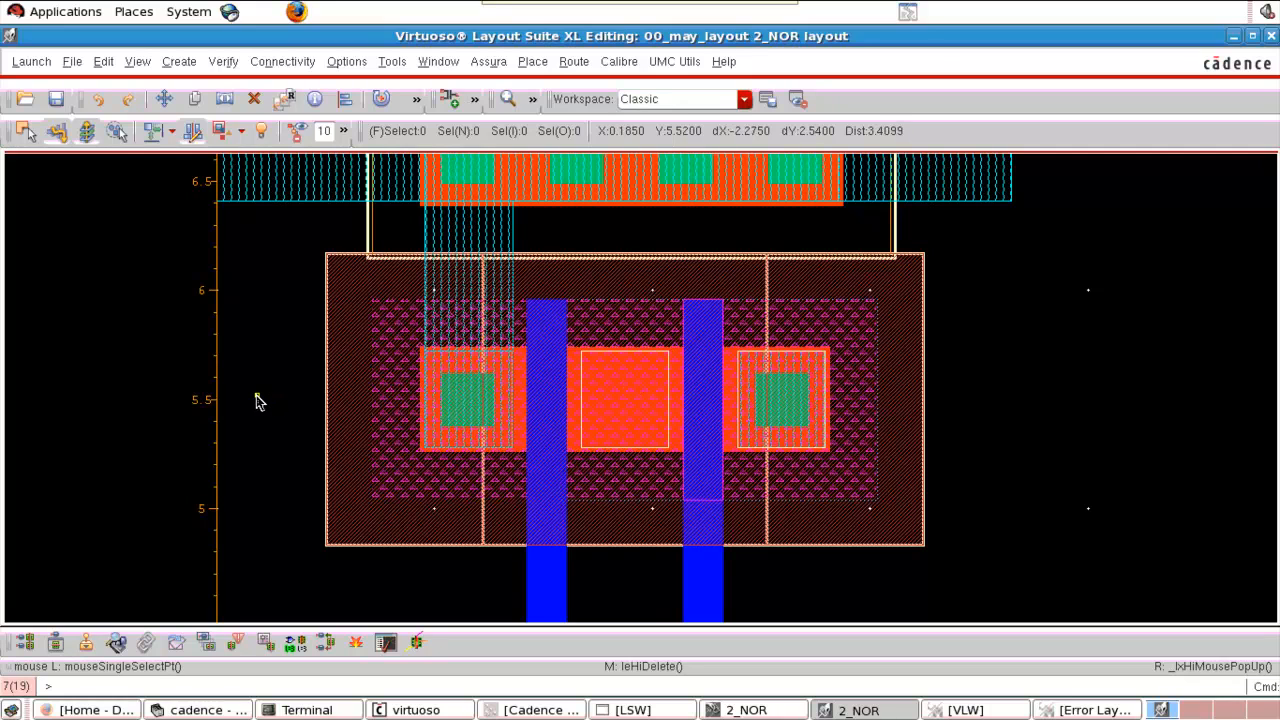
{"action": "key", "text": "f"}
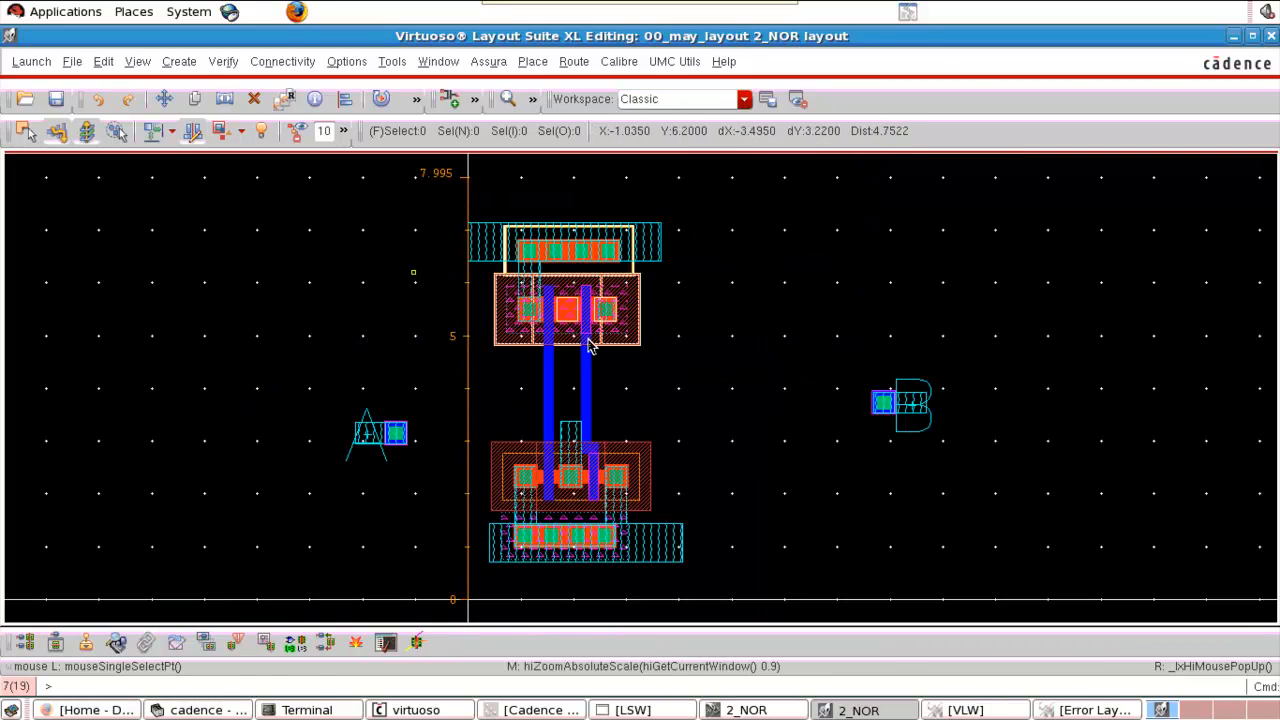
{"action": "right_click_drag", "start_coordinate": [495, 272], "coordinate": [640, 350]}
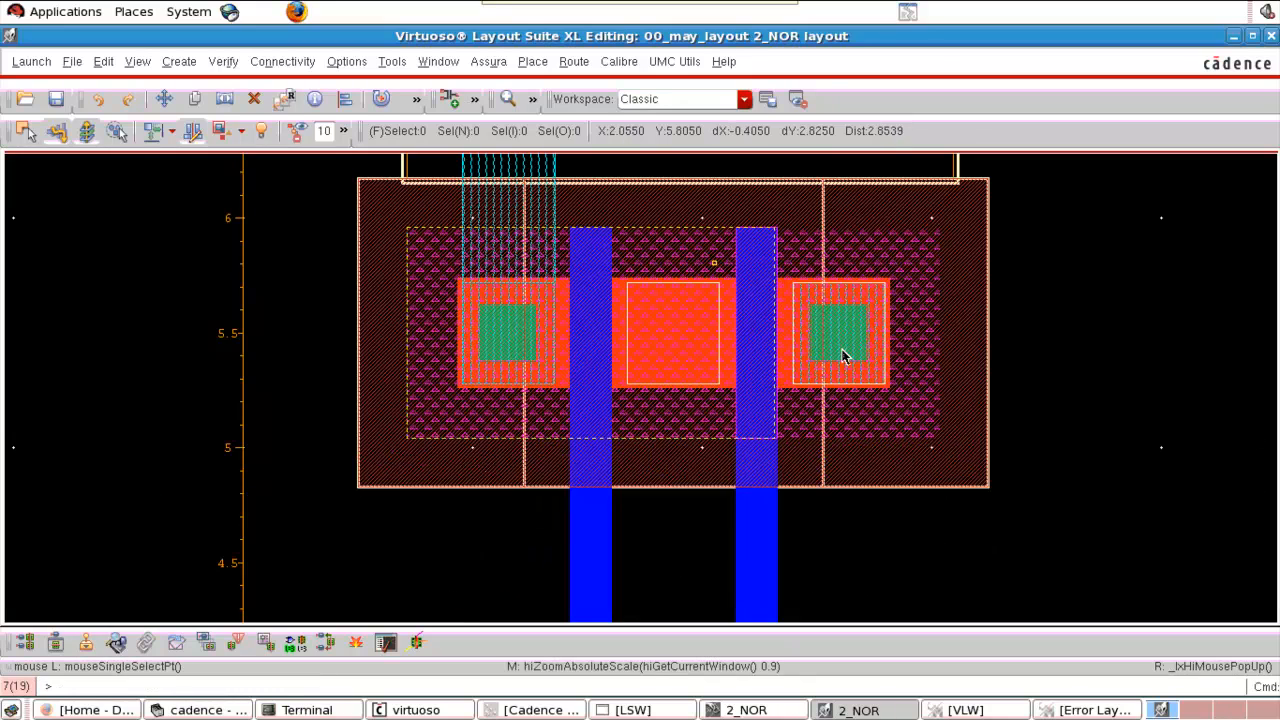
{"action": "key", "text": "z"}
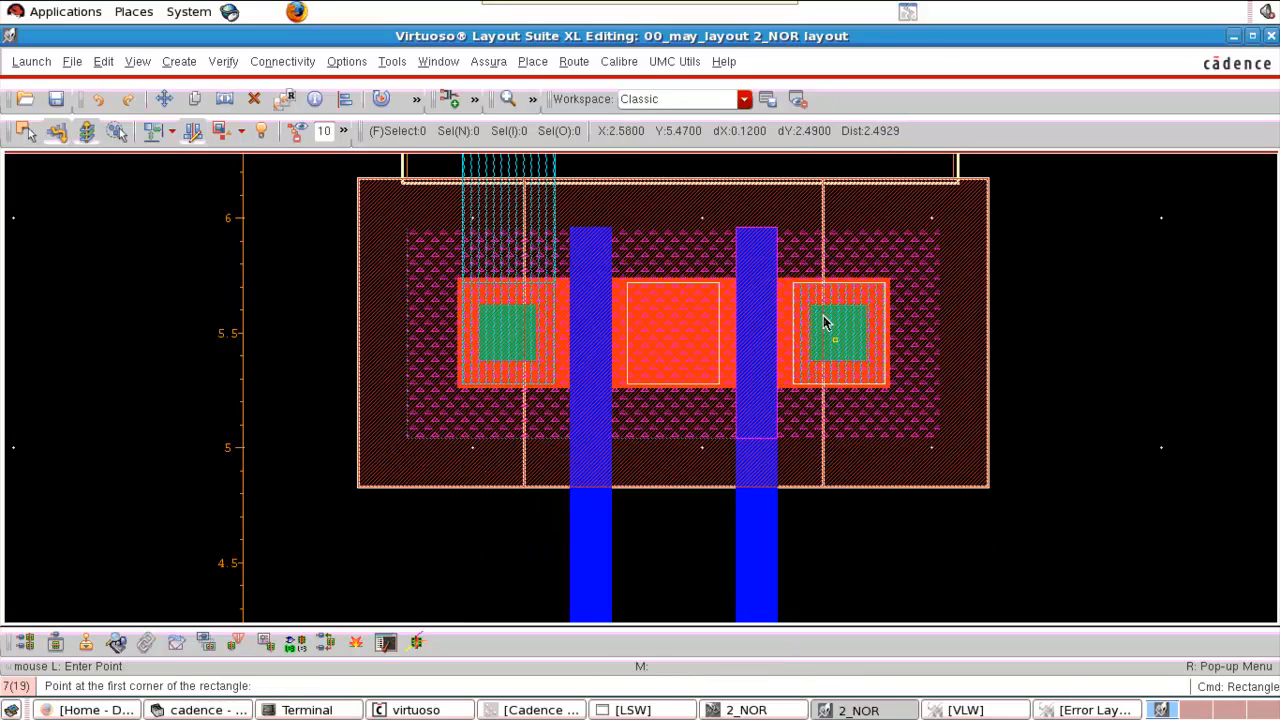
{"action": "left_click", "coordinate": [585, 262]}
{"action": "left_click", "coordinate": [869, 401]}
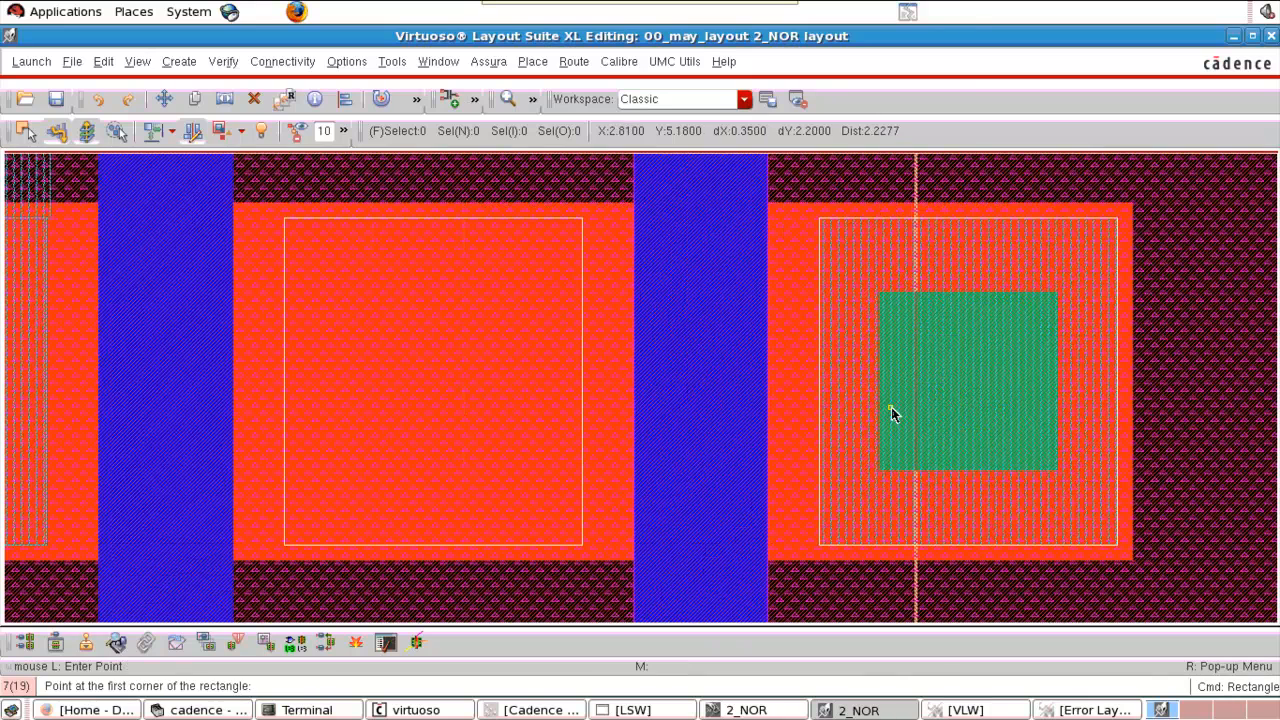
{"action": "left_click", "coordinate": [819, 218]}
{"action": "key", "text": "Escape"}
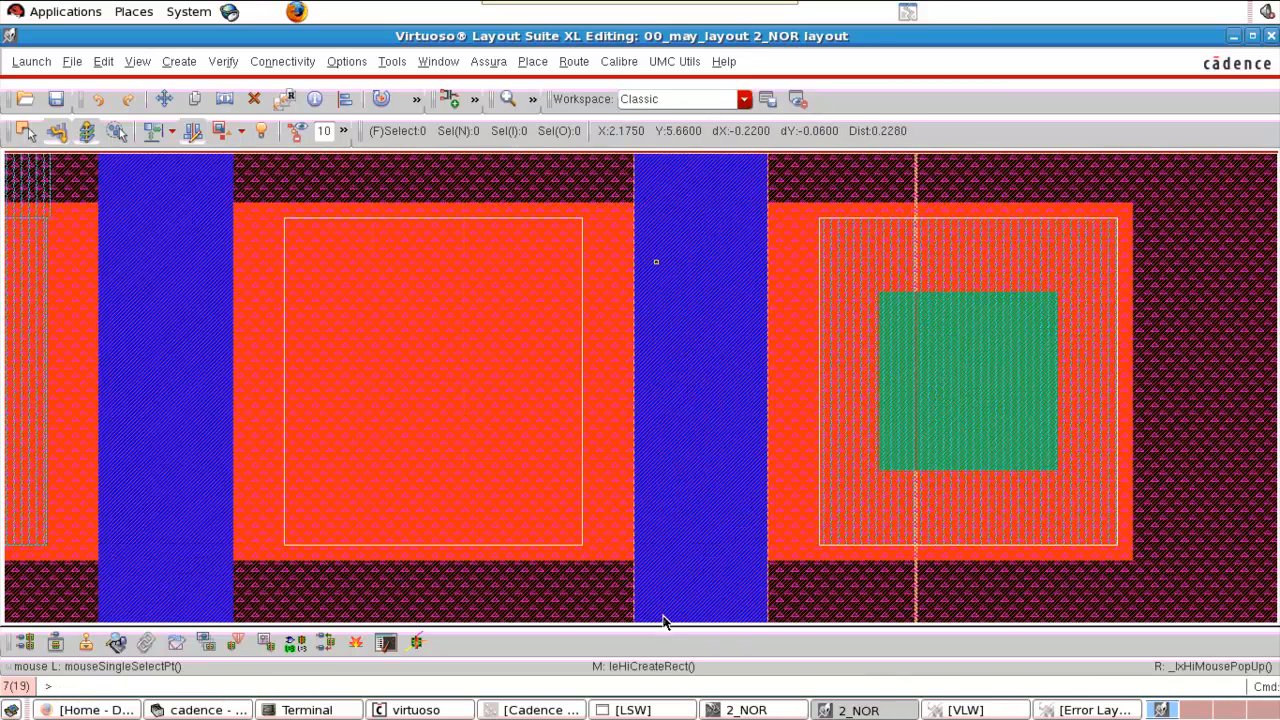
On the ME1 layer, draw a rectangle about 0.72 by 0.44 from the upper transistors' right contact metal across the right gate to the middle region.
{"action": "left_click", "coordinate": [628, 710]}
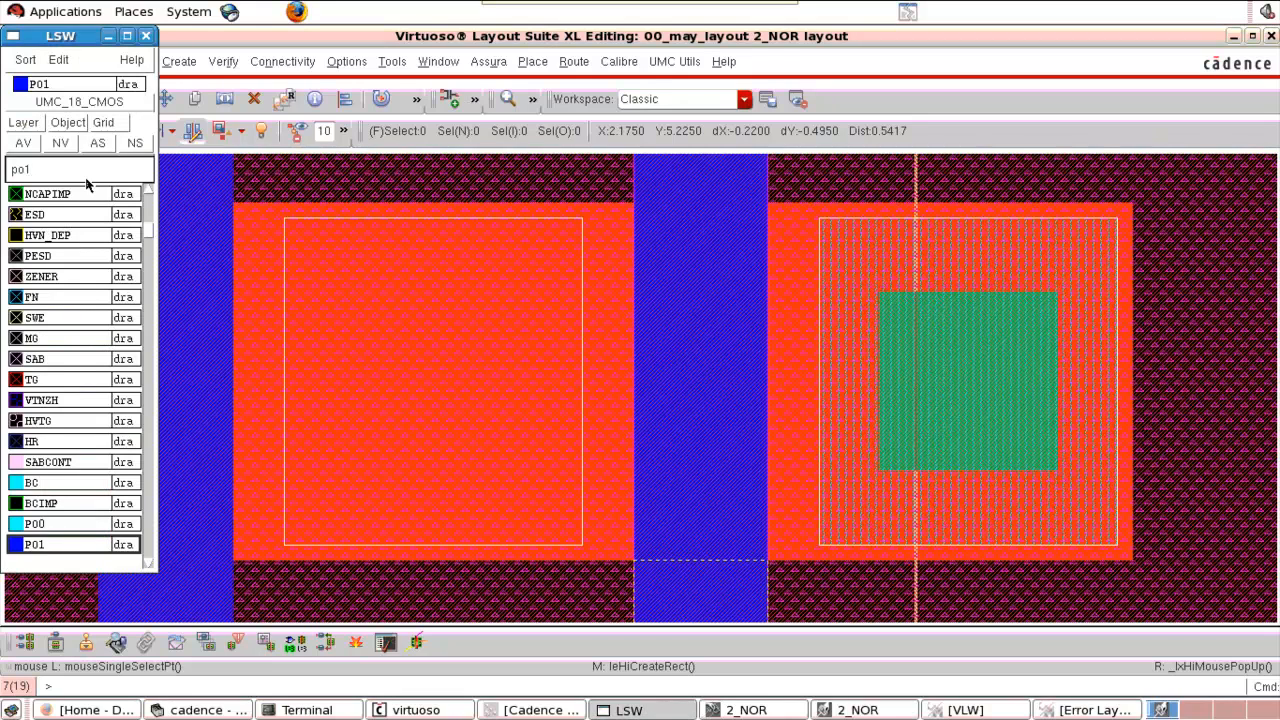
{"action": "key", "text": "BackSpace"}
{"action": "key", "text": "BackSpace"}
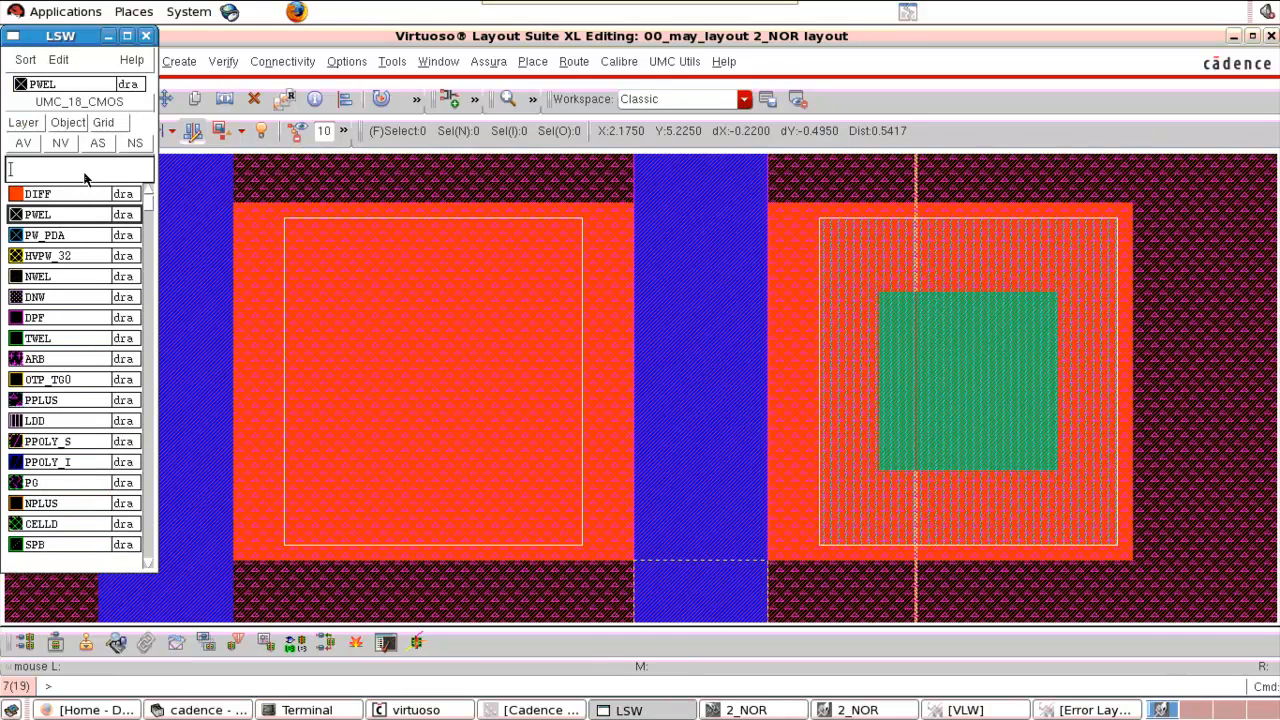
{"action": "type", "text": "me1"}
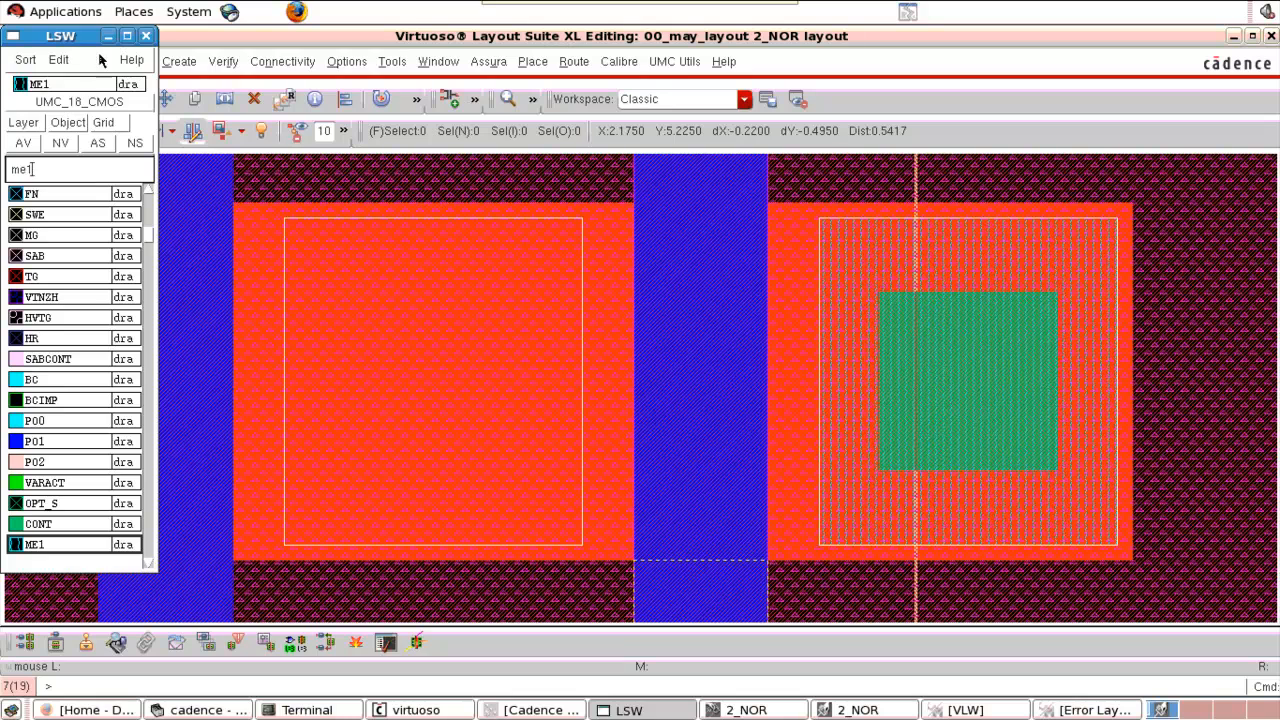
{"action": "left_click", "coordinate": [107, 36]}
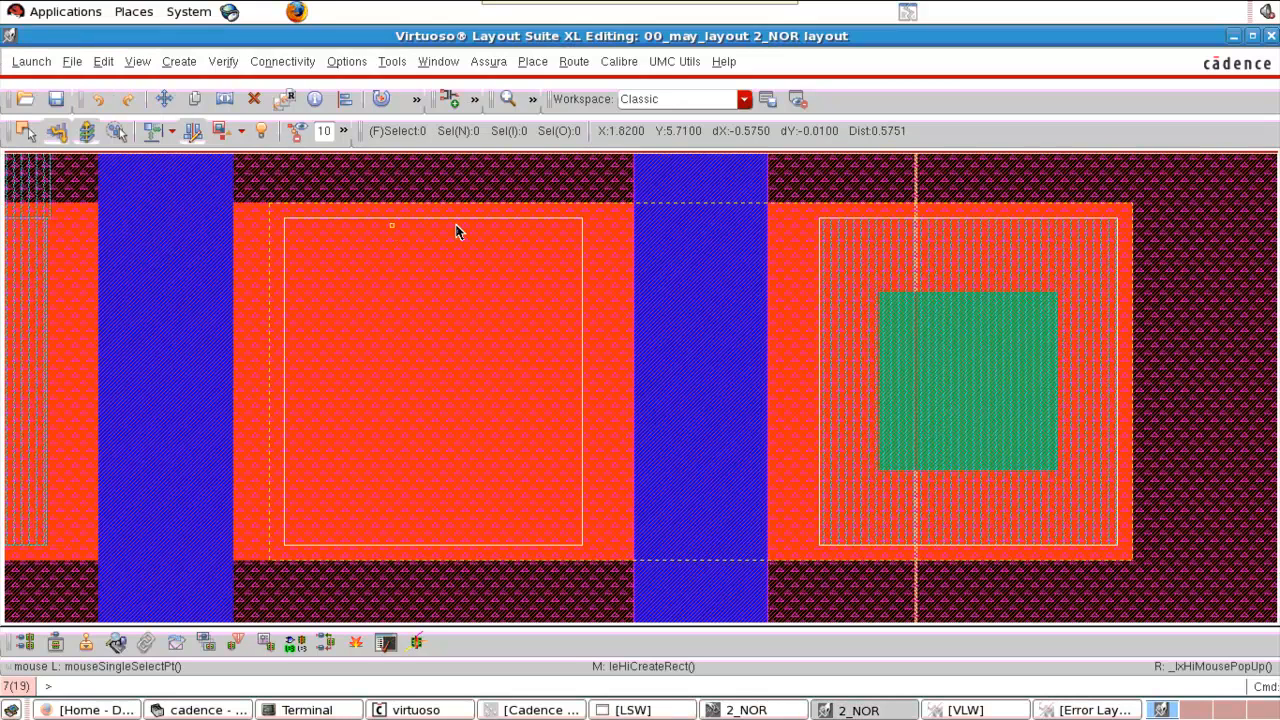
{"action": "key", "text": "r"}
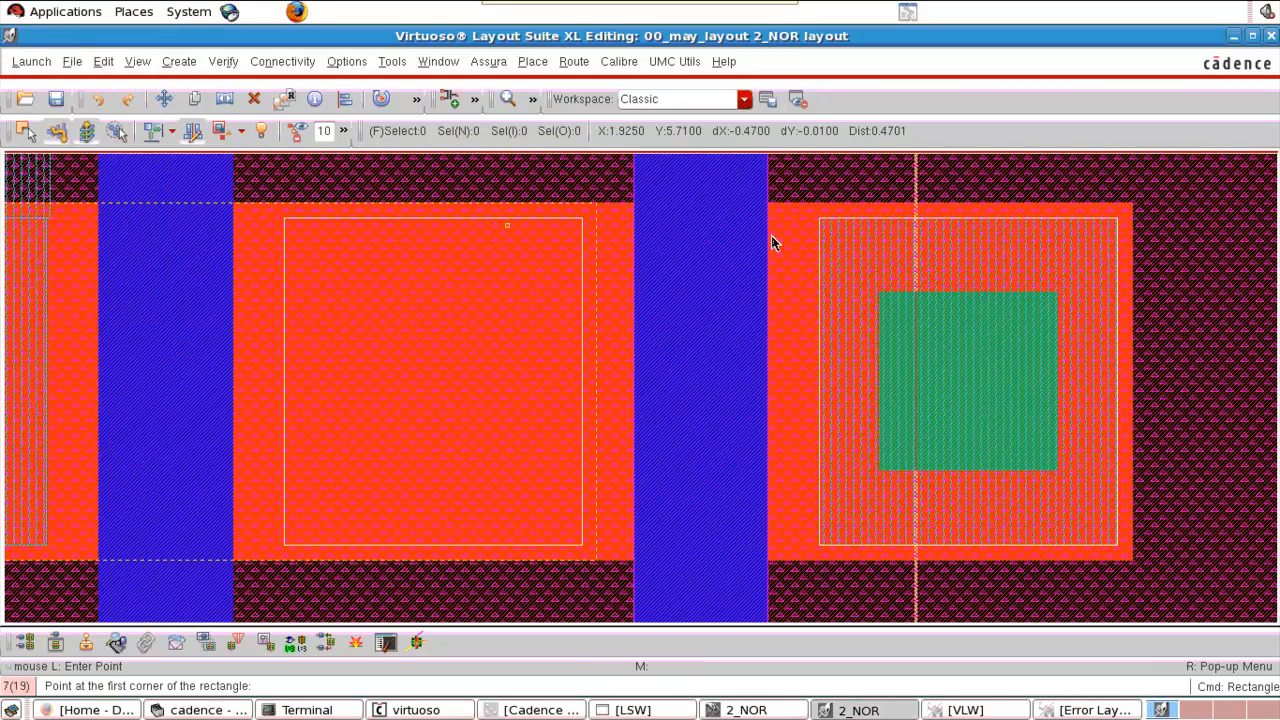
{"action": "left_click", "coordinate": [818, 217]}
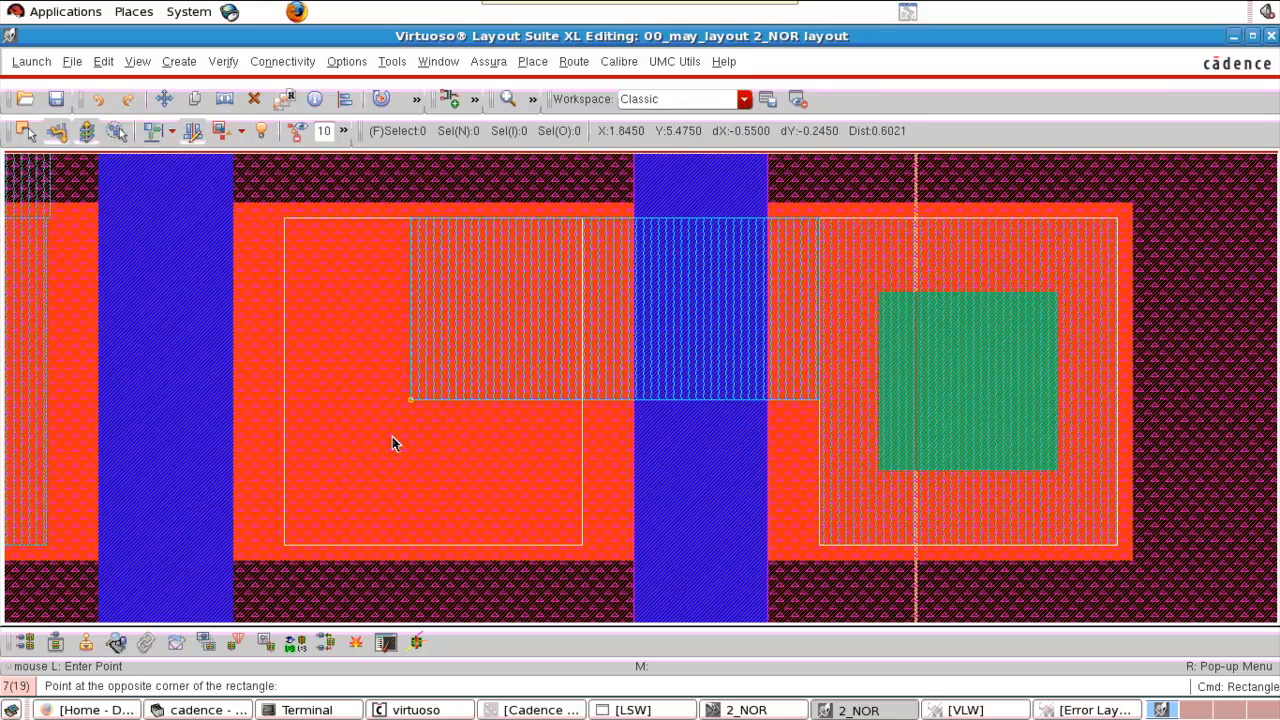
{"action": "left_click", "coordinate": [284, 545]}
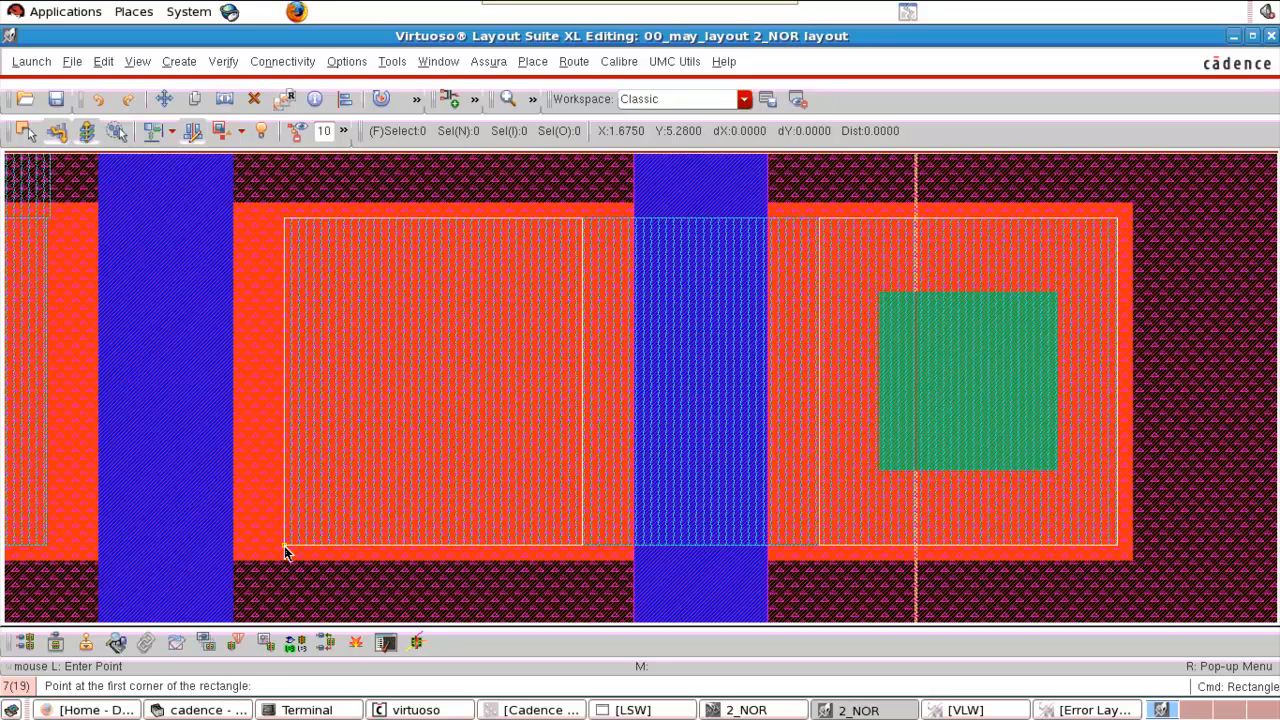
{"action": "key", "text": "f"}
{"action": "key", "text": "Escape"}
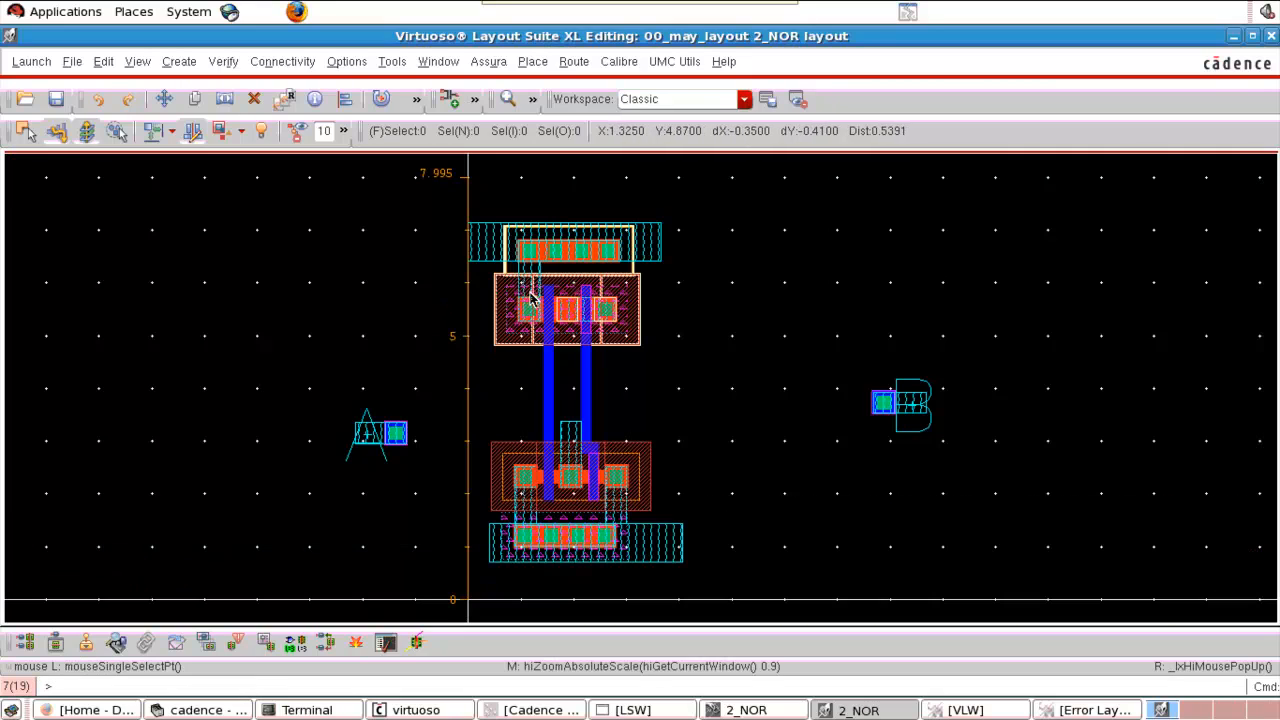
{"action": "key", "text": "z"}
{"action": "left_click", "coordinate": [498, 268]}
{"action": "left_click", "coordinate": [697, 454]}
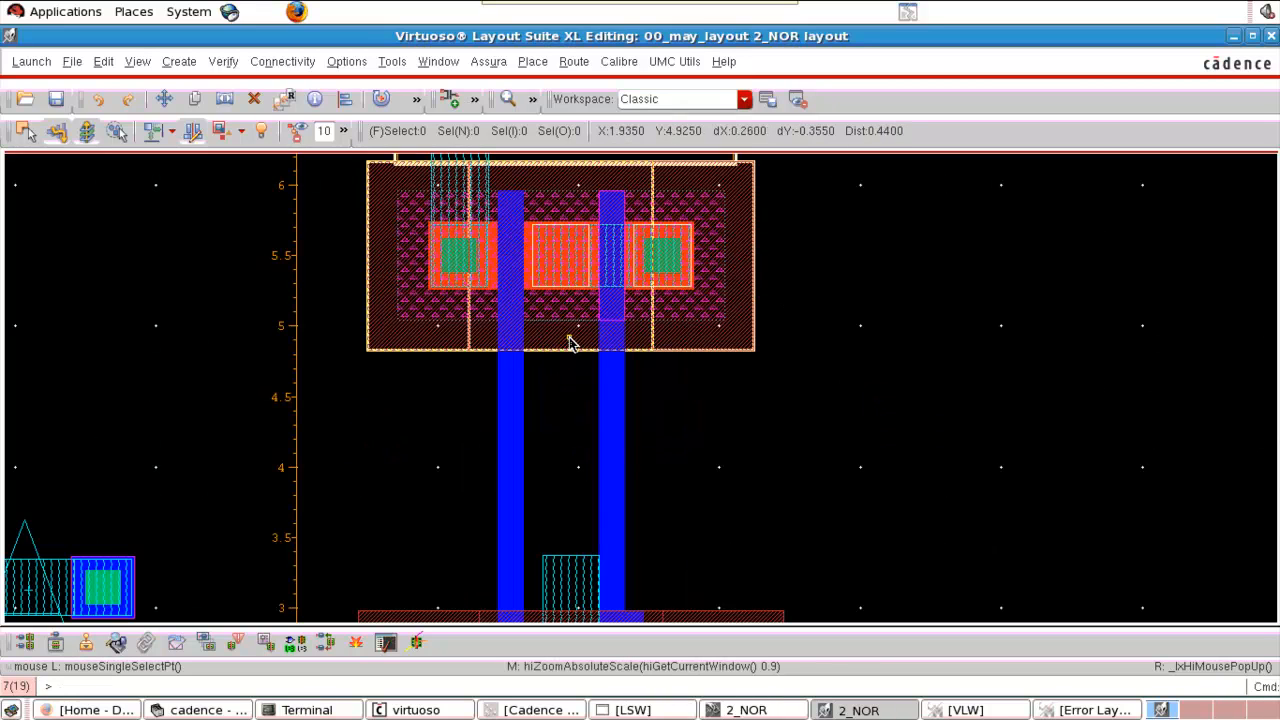
{"action": "key", "text": "z"}
{"action": "left_click", "coordinate": [508, 263]}
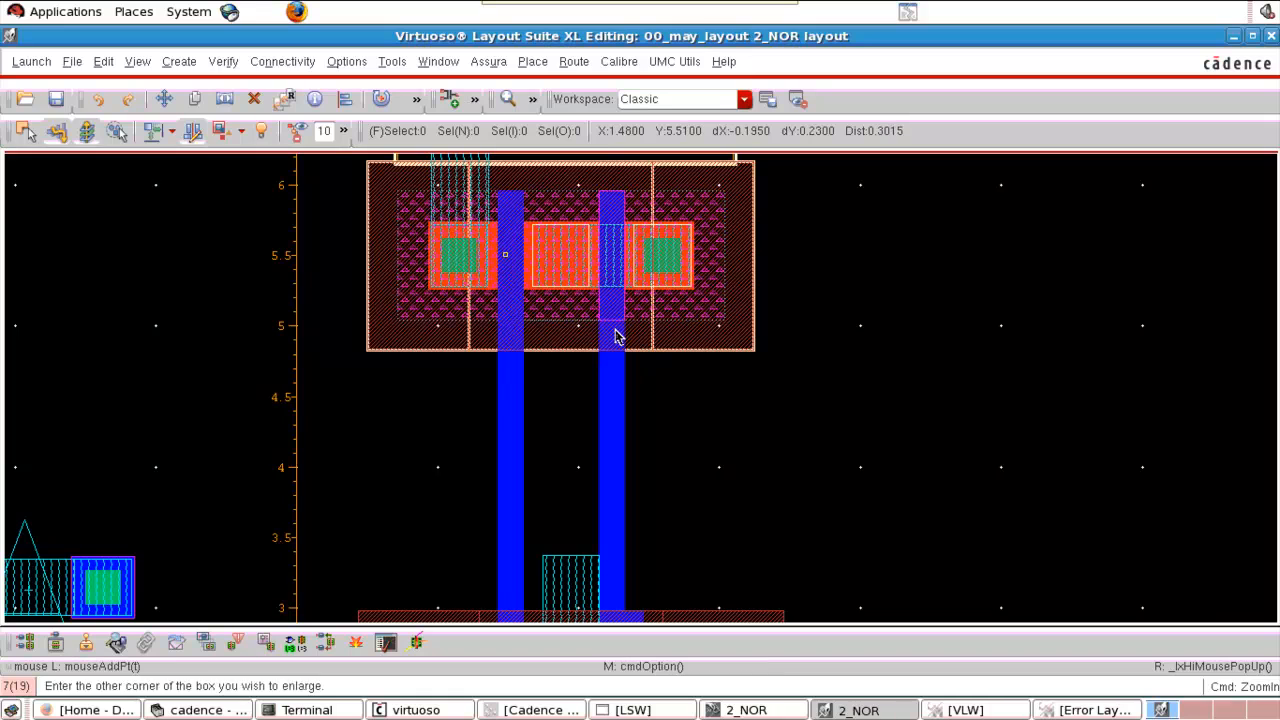
{"action": "left_click", "coordinate": [614, 337]}
{"action": "key", "text": "r"}
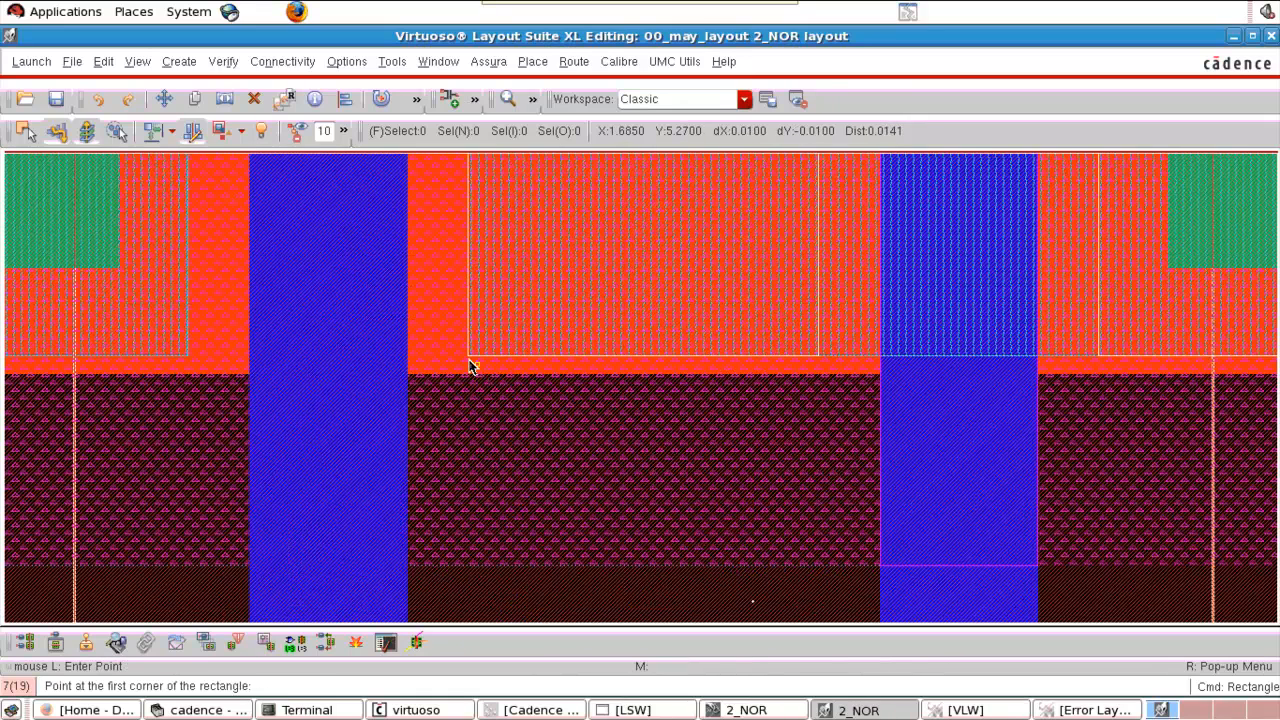
{"action": "key", "text": "f"}
{"action": "key", "text": "Escape"}
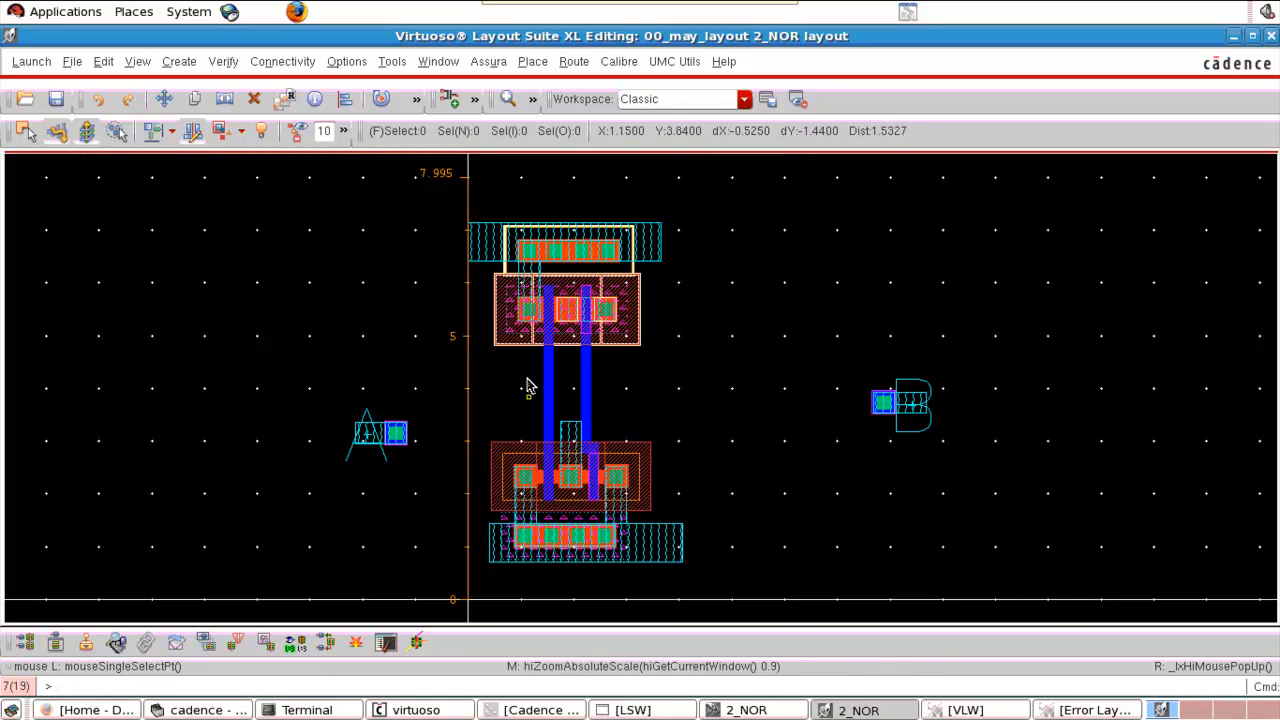
{"action": "right_click_drag", "start_coordinate": [530, 386], "coordinate": [624, 443]}
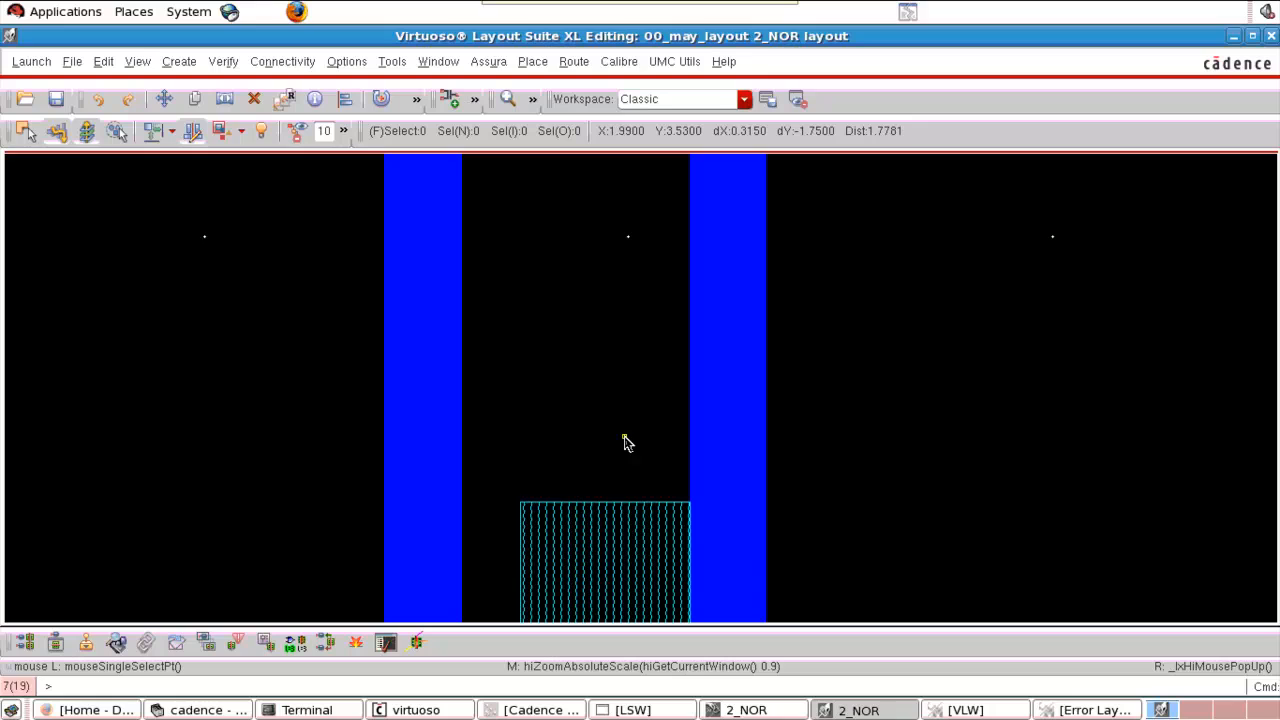
{"action": "key", "text": "r"}
{"action": "left_click", "coordinate": [520, 503]}
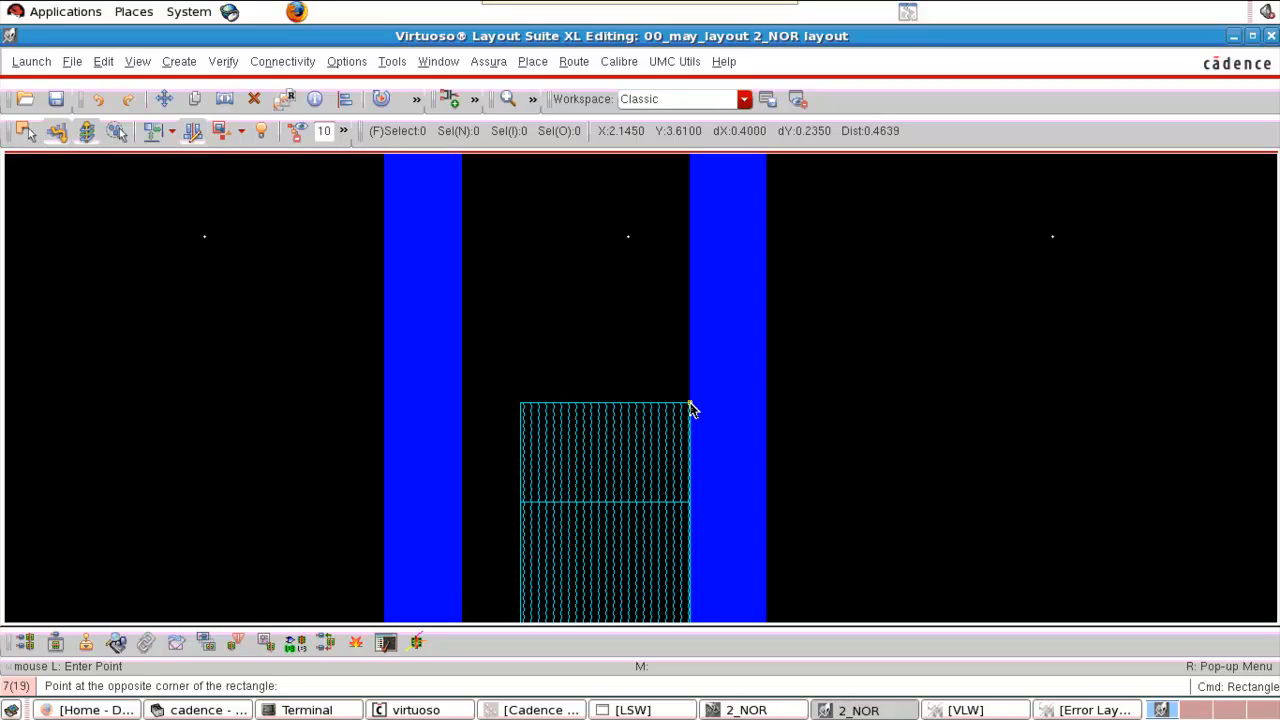
{"action": "key", "text": "Escape"}
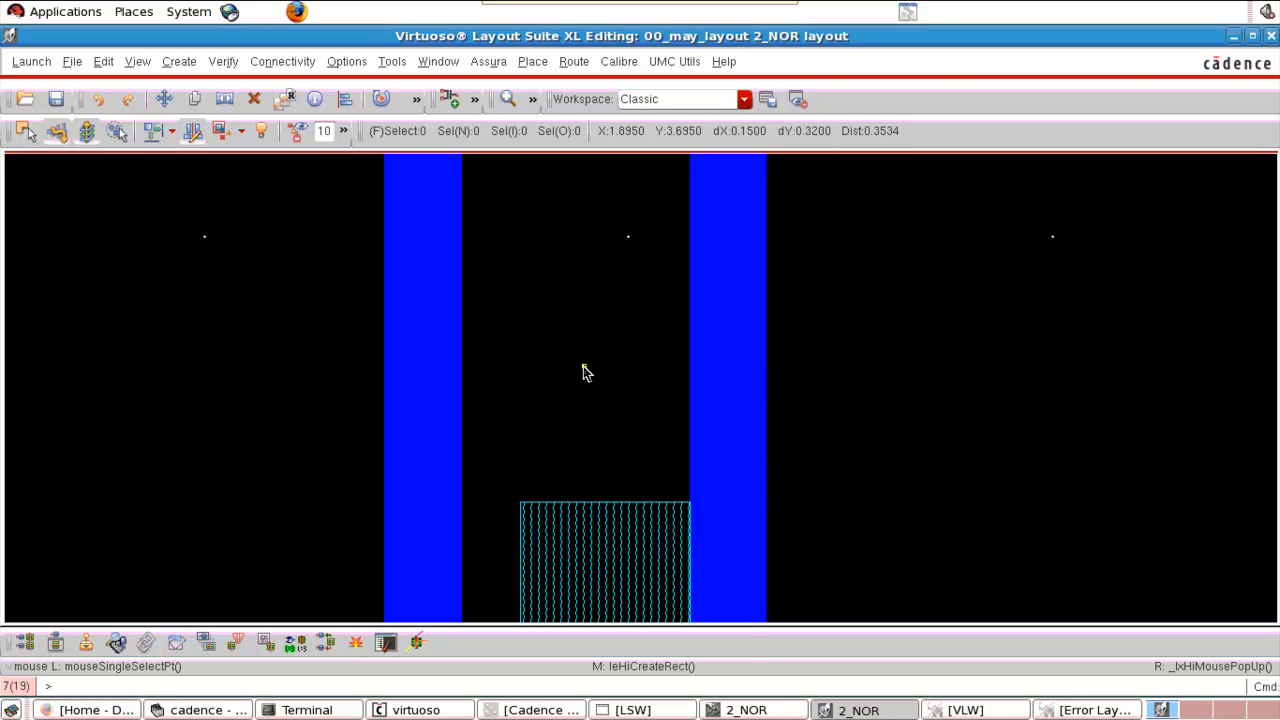
{"action": "key", "text": "f"}
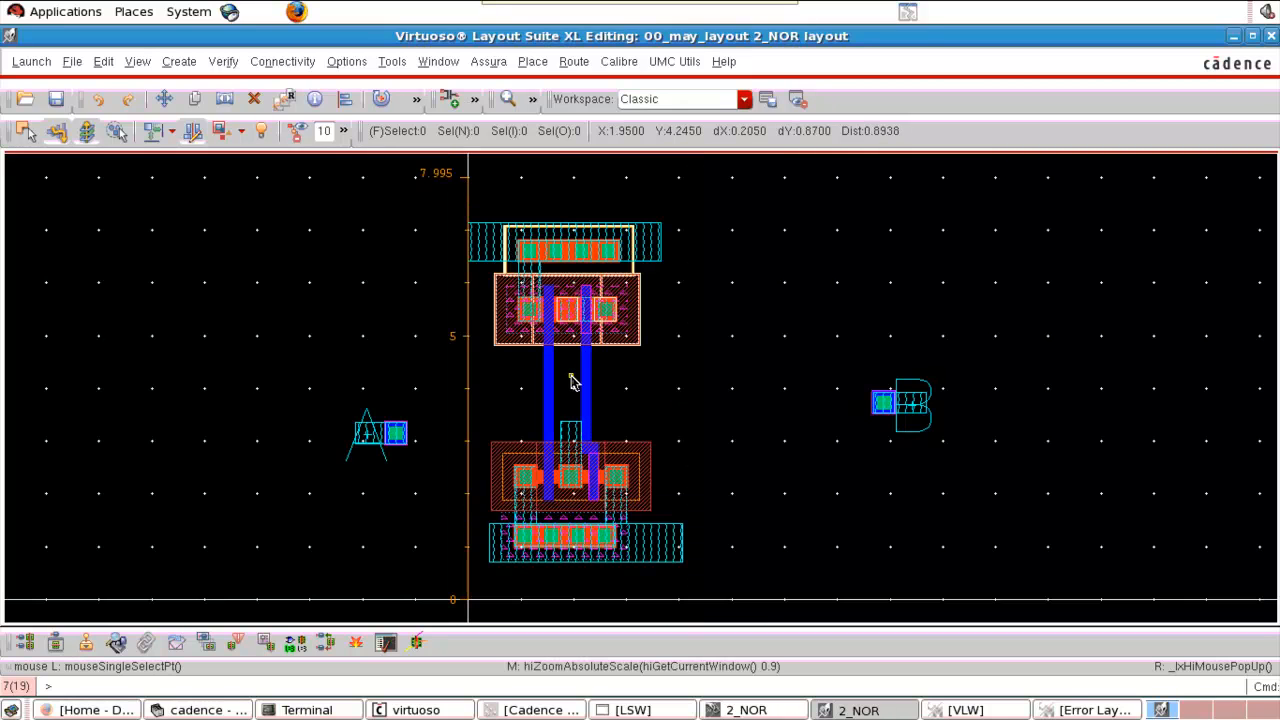
{"action": "key", "text": "z"}
{"action": "left_click", "coordinate": [514, 284]}
{"action": "left_click", "coordinate": [670, 474]}
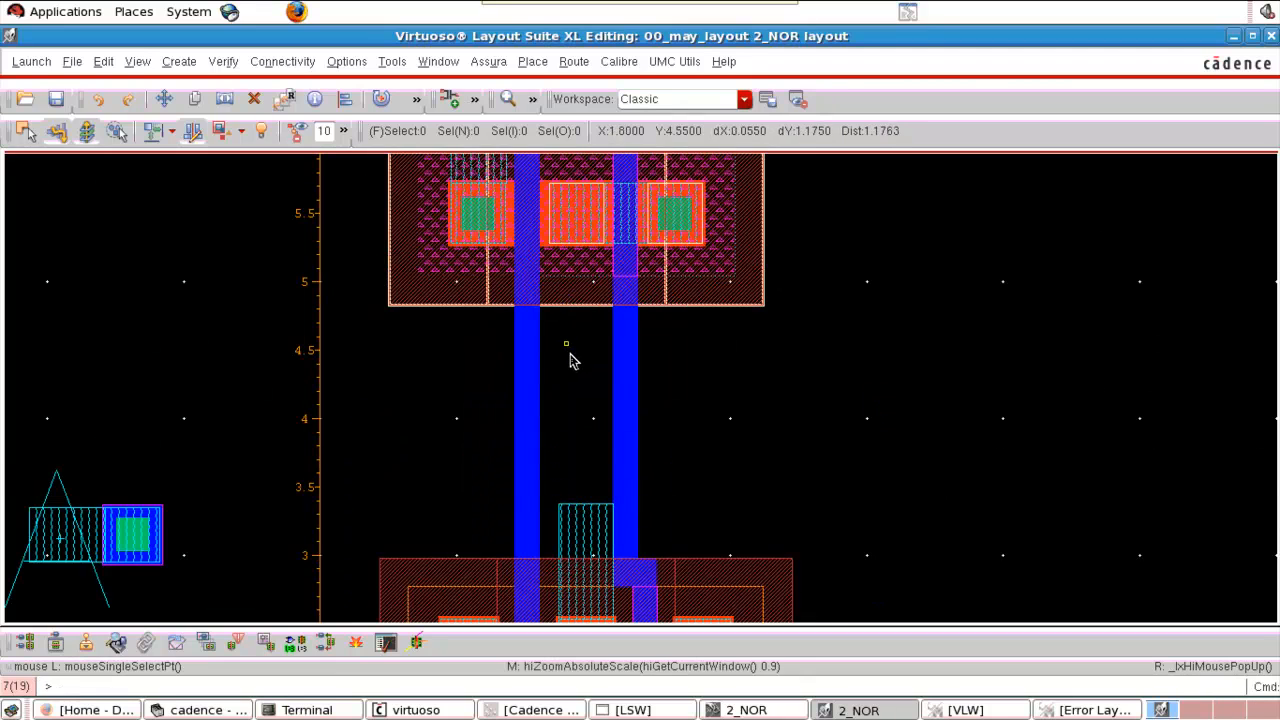
{"action": "scroll", "coordinate": [571, 361], "scroll_direction": "down", "scroll_amount": 2}
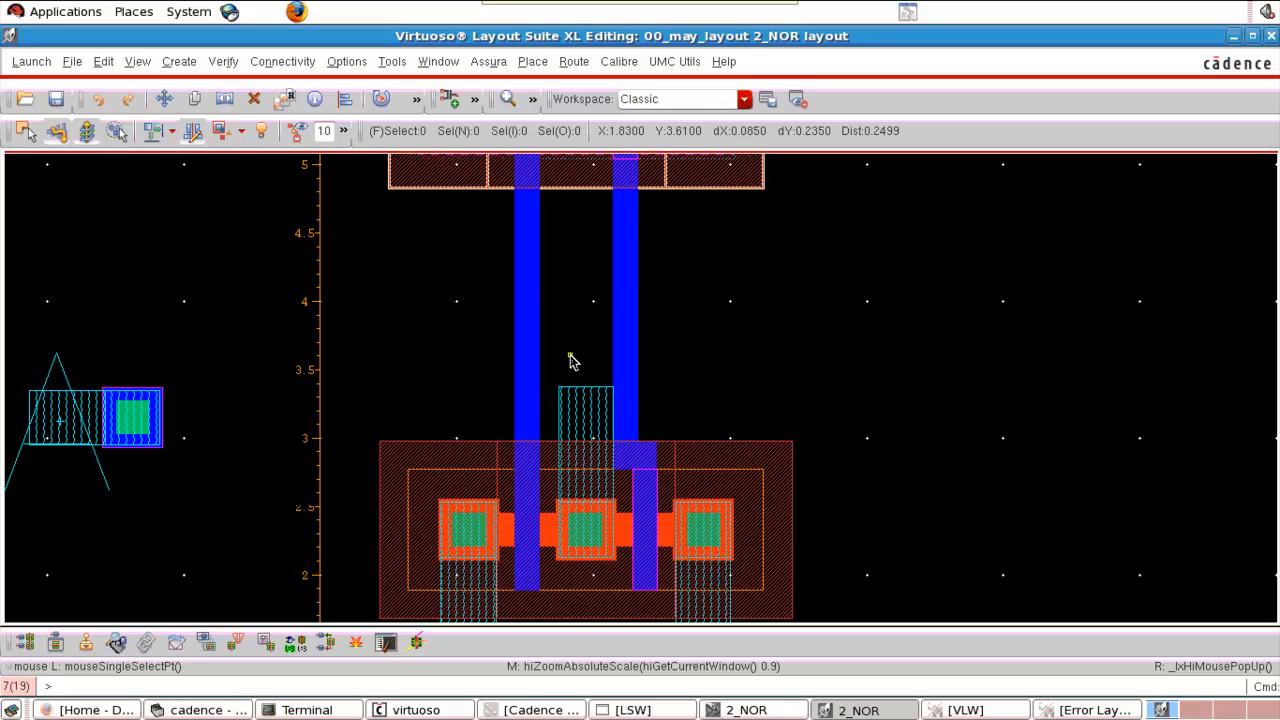
{"action": "scroll", "coordinate": [571, 361], "scroll_direction": "up", "scroll_amount": 2}
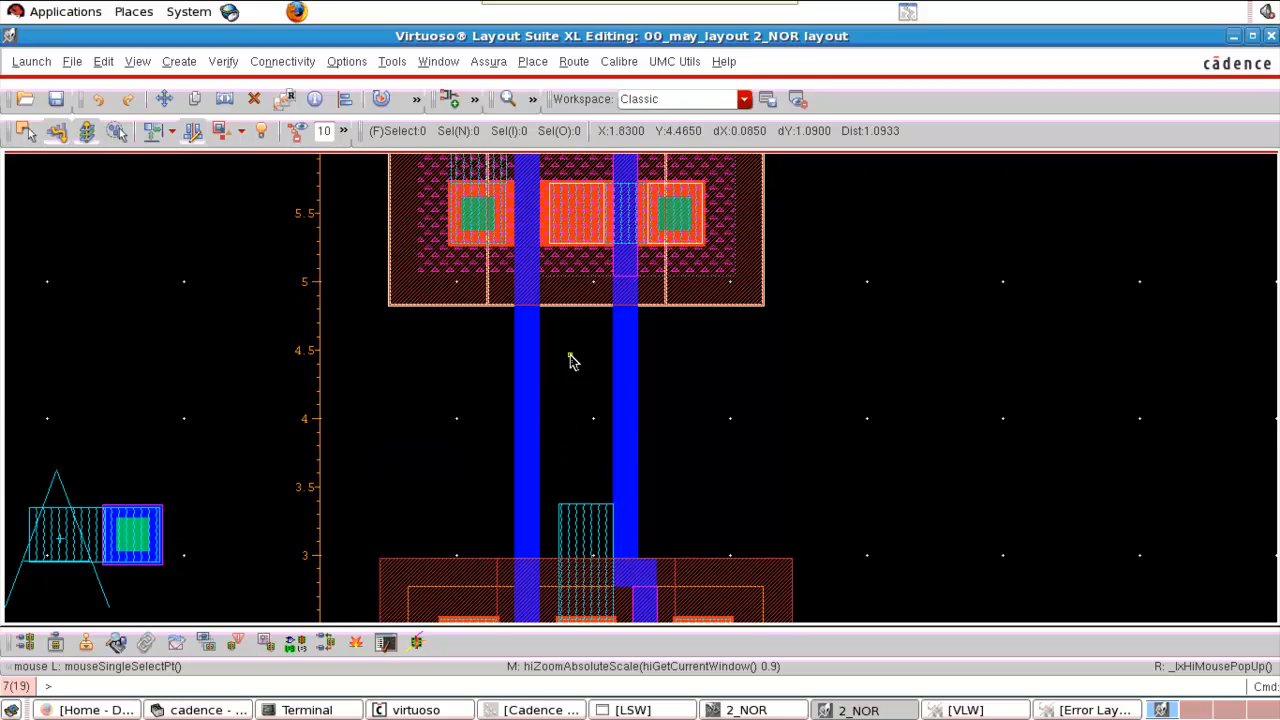
{"action": "key", "text": "z"}
{"action": "left_click", "coordinate": [509, 443]}
{"action": "left_click", "coordinate": [660, 530]}
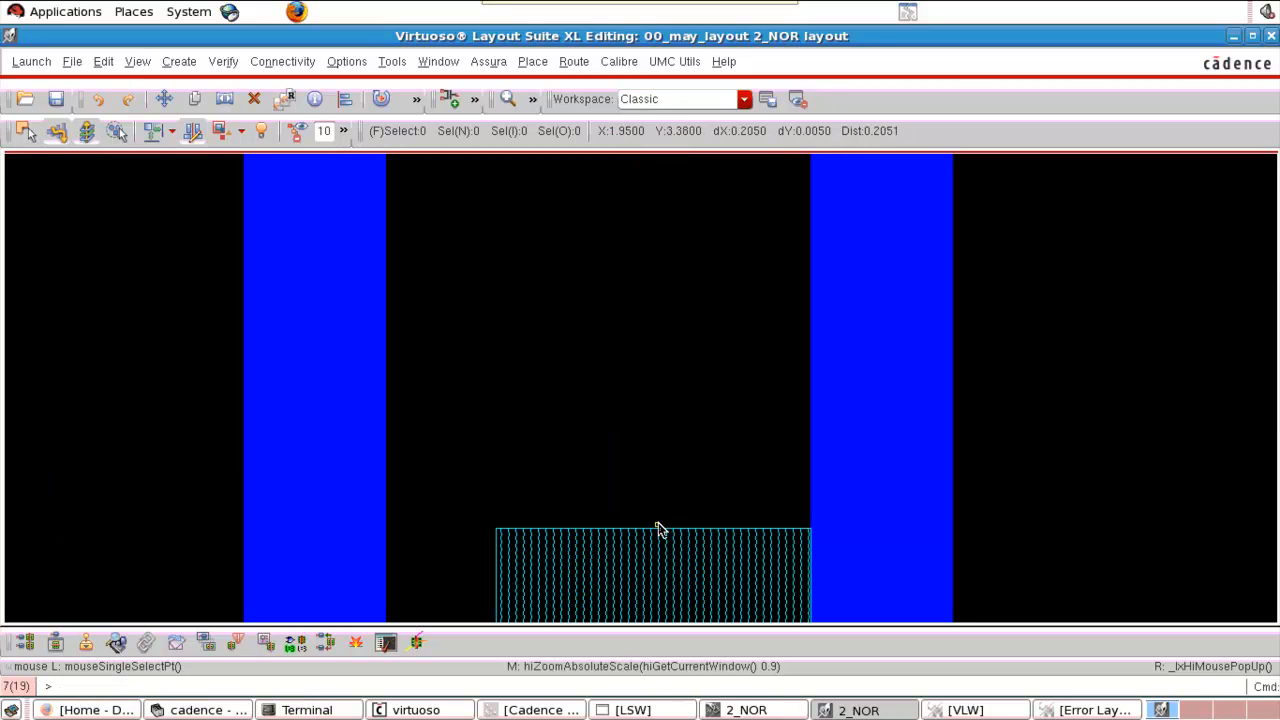
{"action": "key", "text": "r"}
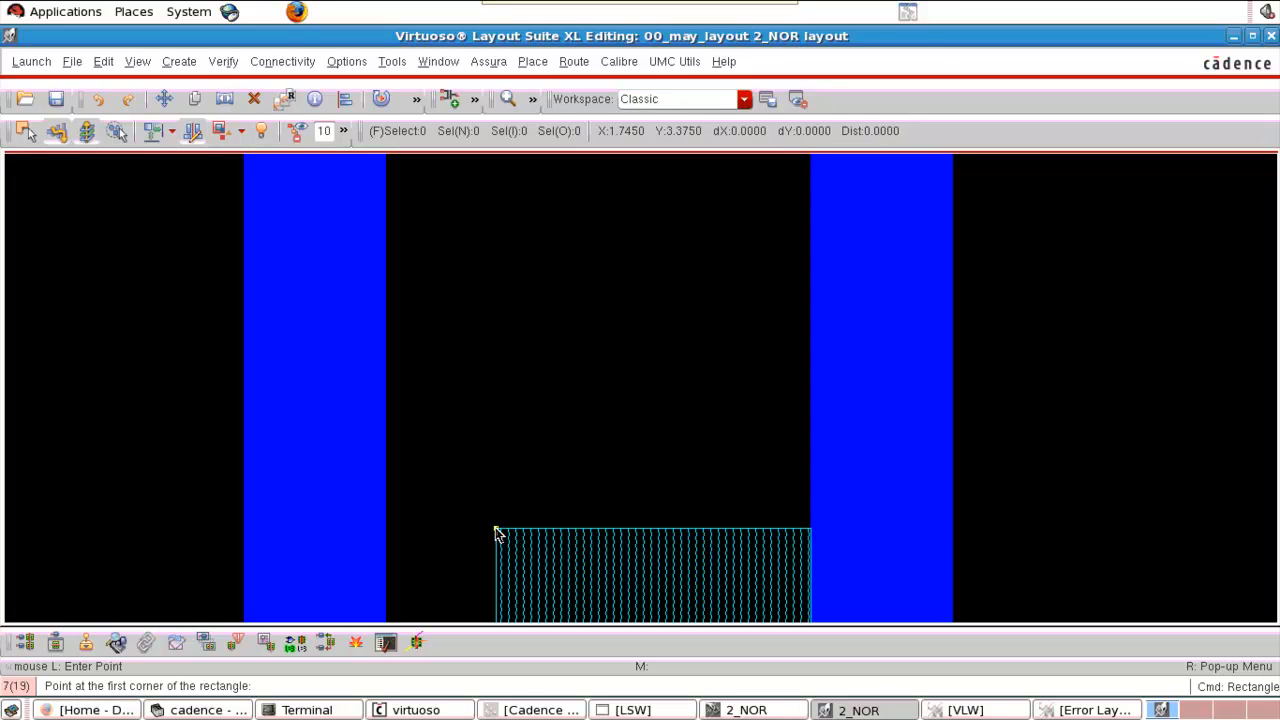
{"action": "key", "text": "Escape"}
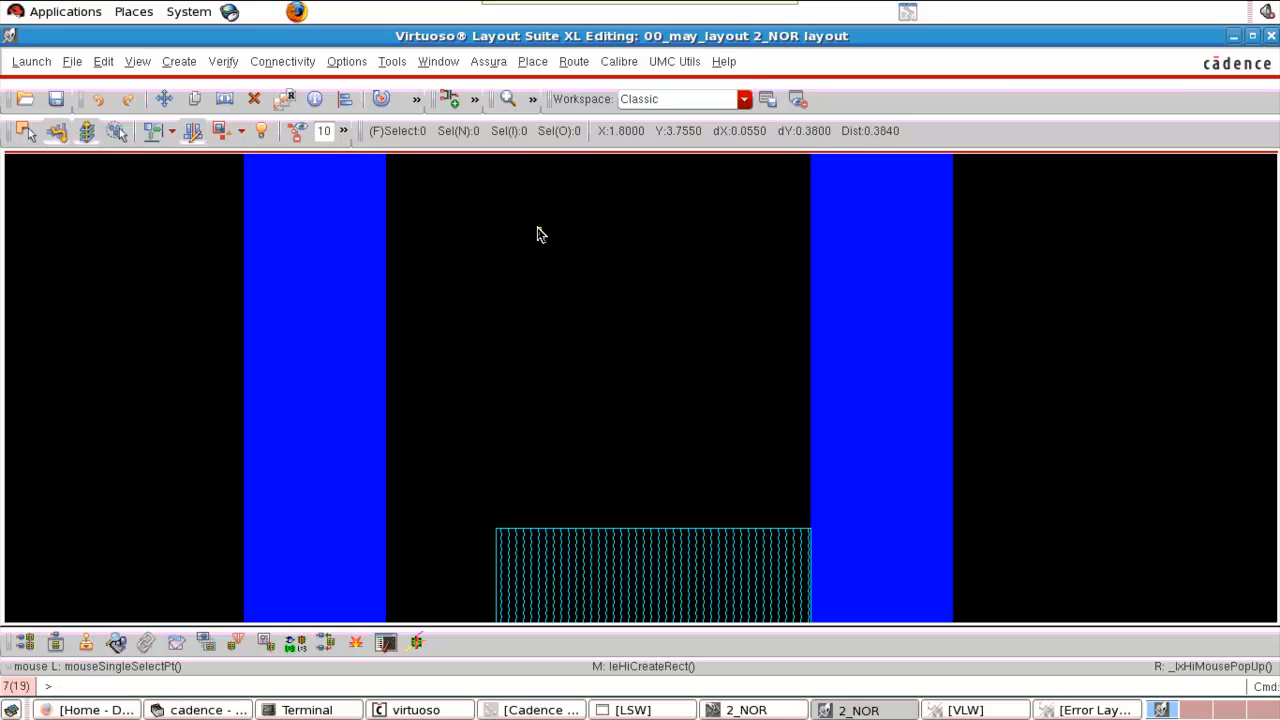
Draw an ME1 rectangle about 0.35 by 1.905 from the new strap's lower left corner down to the top of the lower transistors' middle metal.
{"action": "key", "text": "ctrl+r"}
{"action": "right_click_drag", "start_coordinate": [505, 284], "coordinate": [643, 353]}
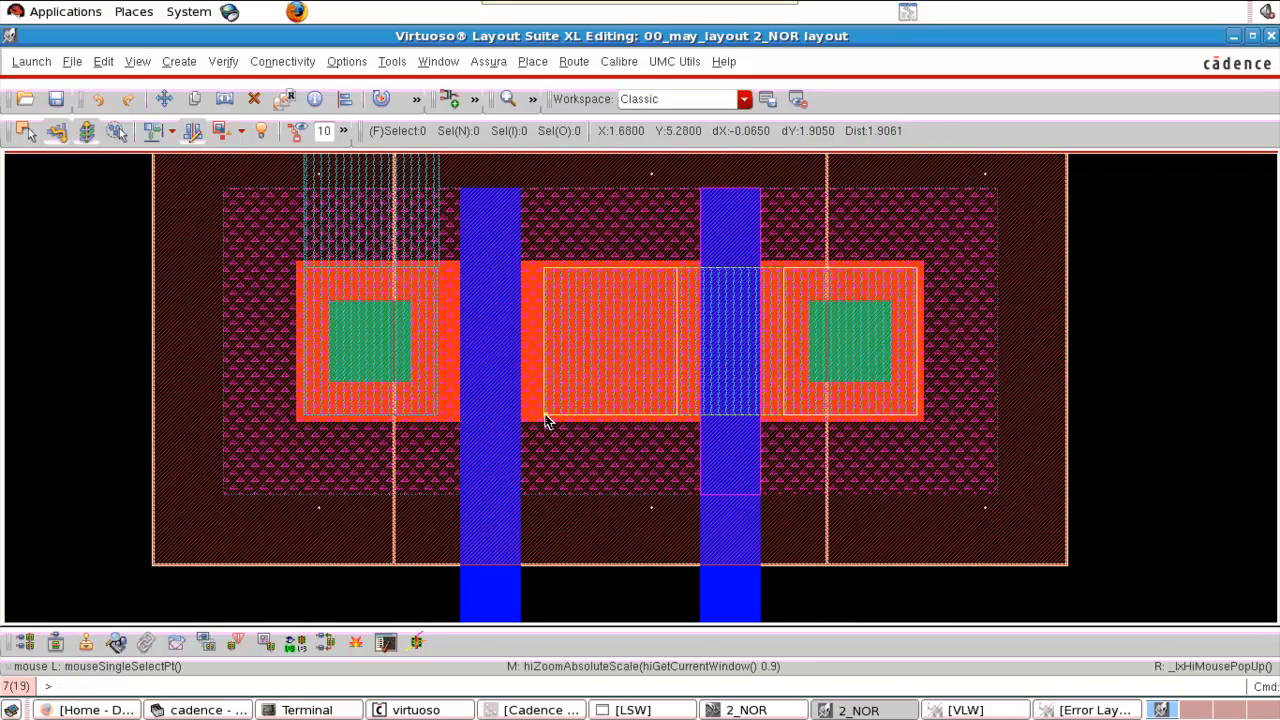
{"action": "right_click_drag", "start_coordinate": [508, 391], "coordinate": [578, 437]}
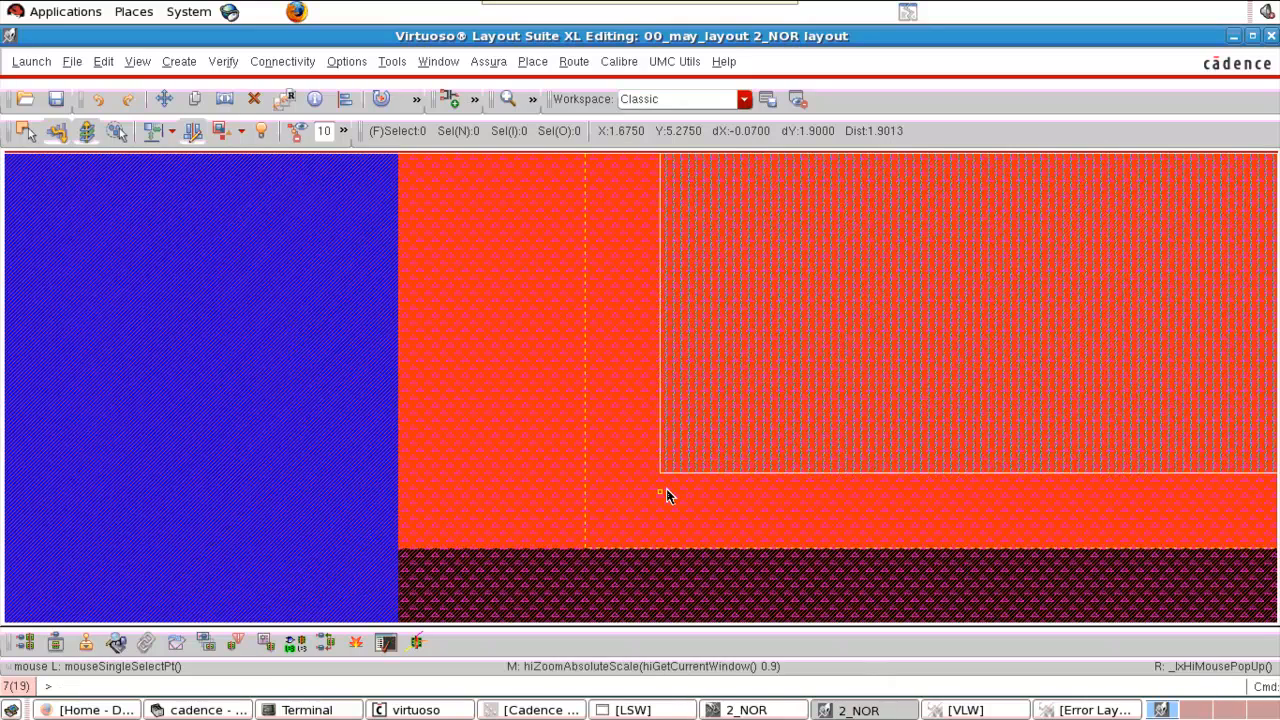
{"action": "key", "text": "r"}
{"action": "left_click", "coordinate": [660, 475]}
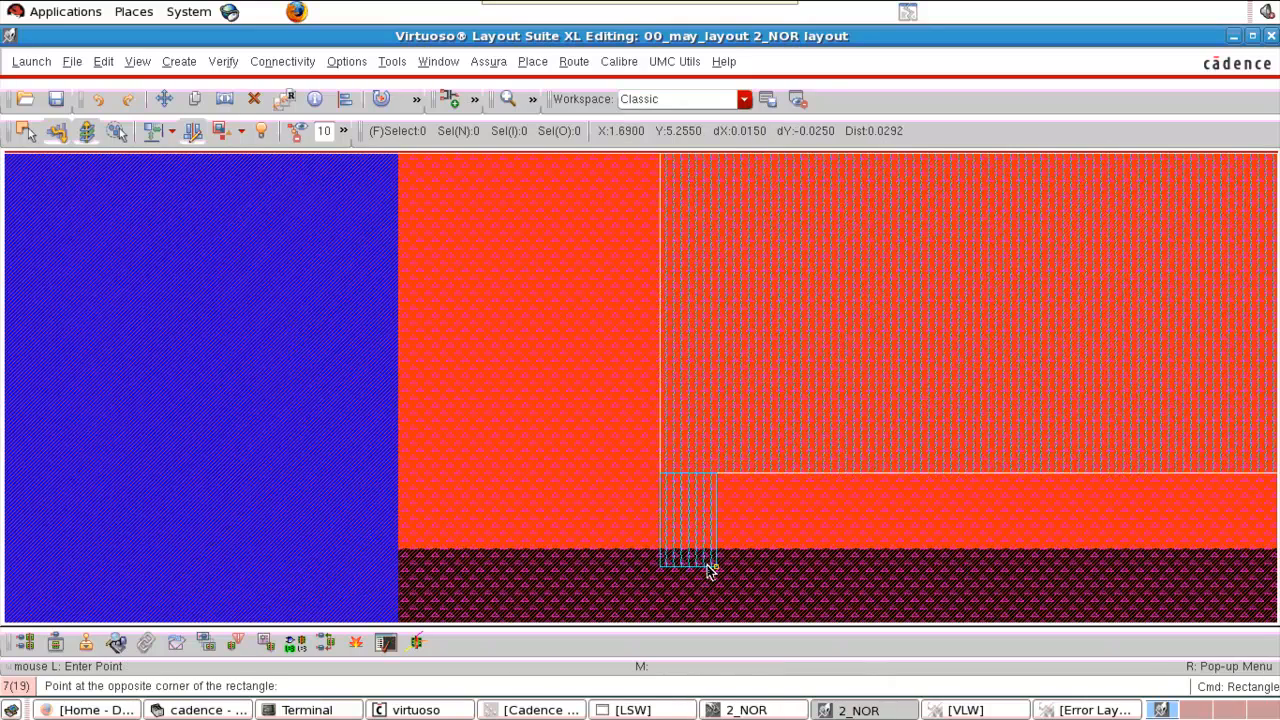
{"action": "key", "text": "f"}
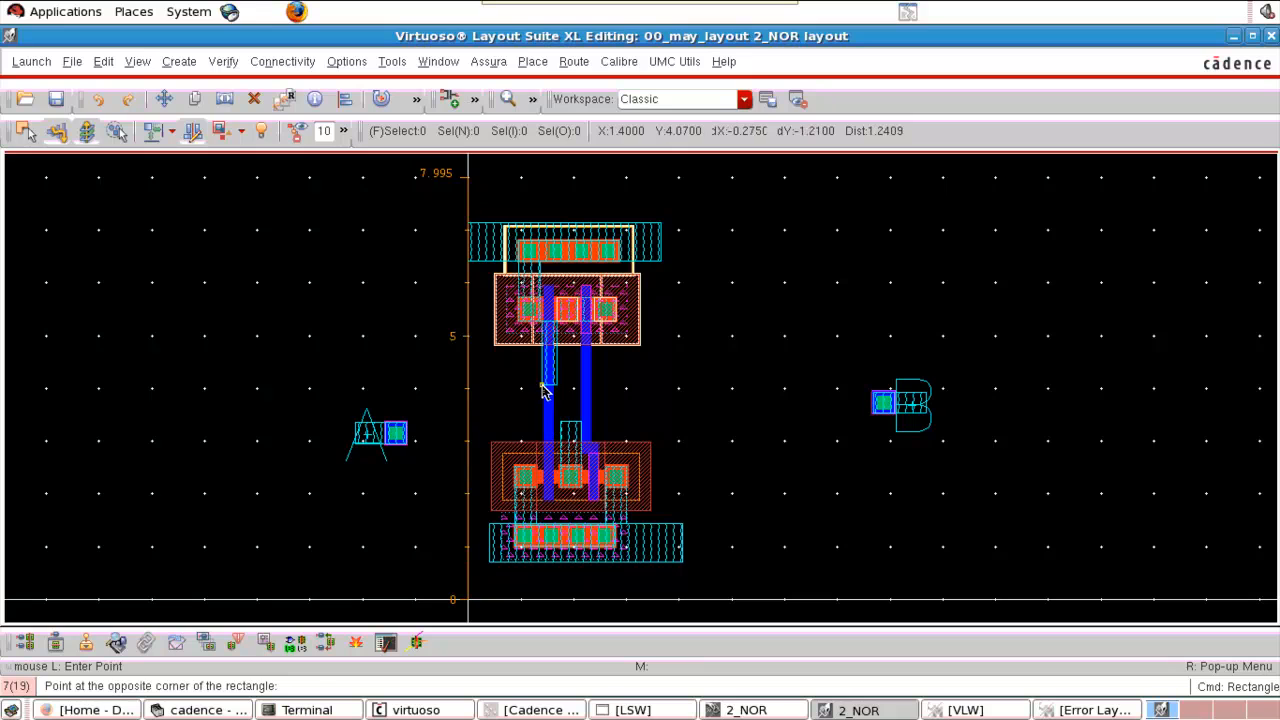
{"action": "right_click_drag", "start_coordinate": [542, 387], "coordinate": [620, 476]}
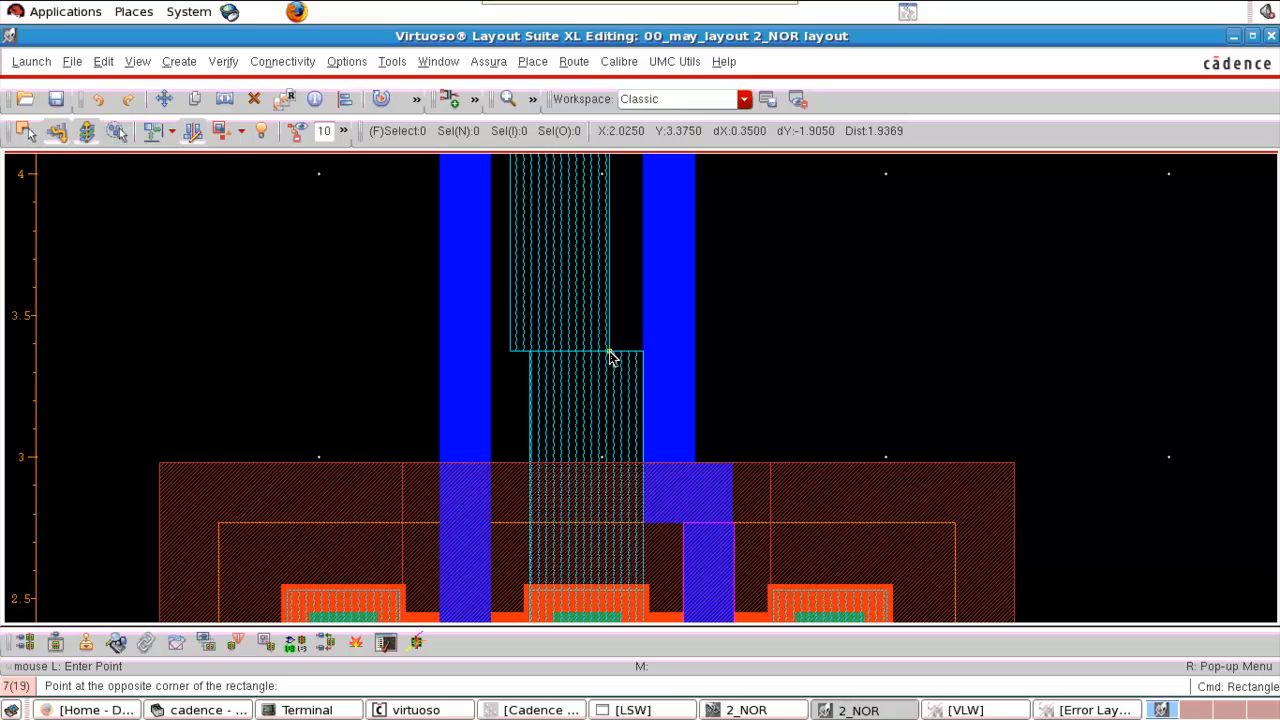
{"action": "left_click", "coordinate": [609, 352]}
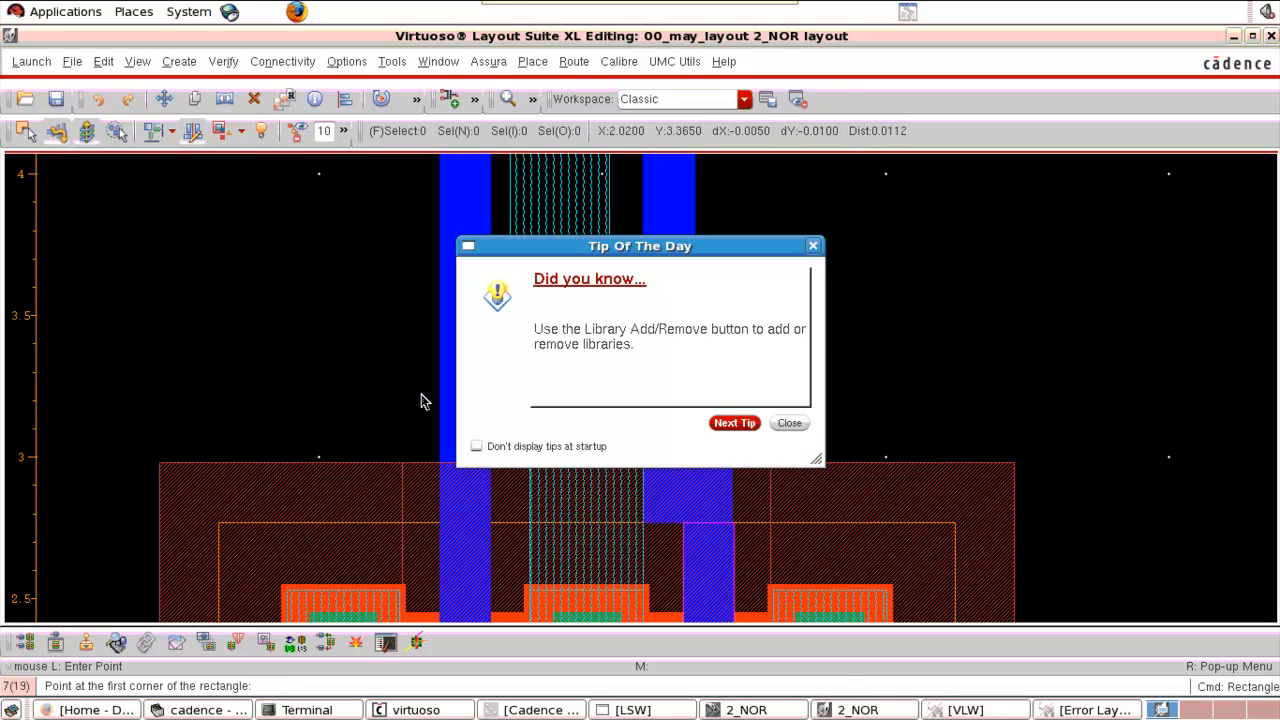
Dismiss the Tip of the Day dialog covering the Cadence Help page.
{"action": "left_click", "coordinate": [731, 424]}
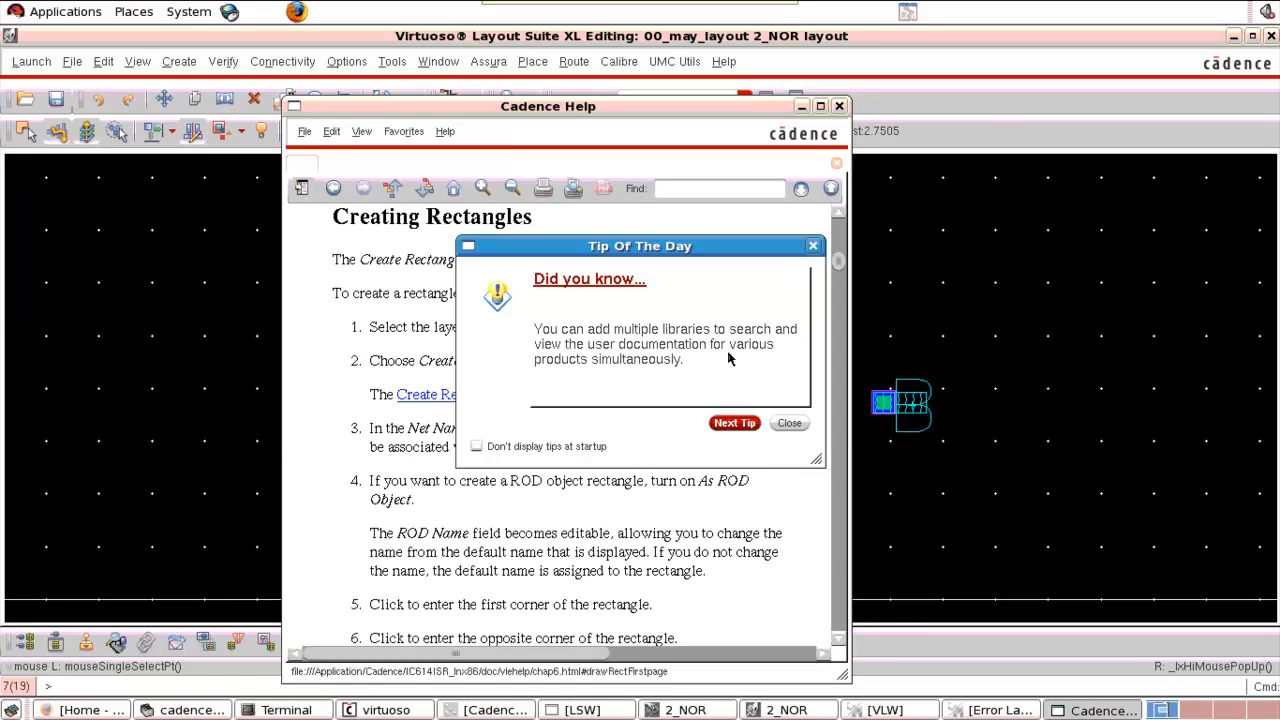
{"action": "left_click", "coordinate": [813, 247]}
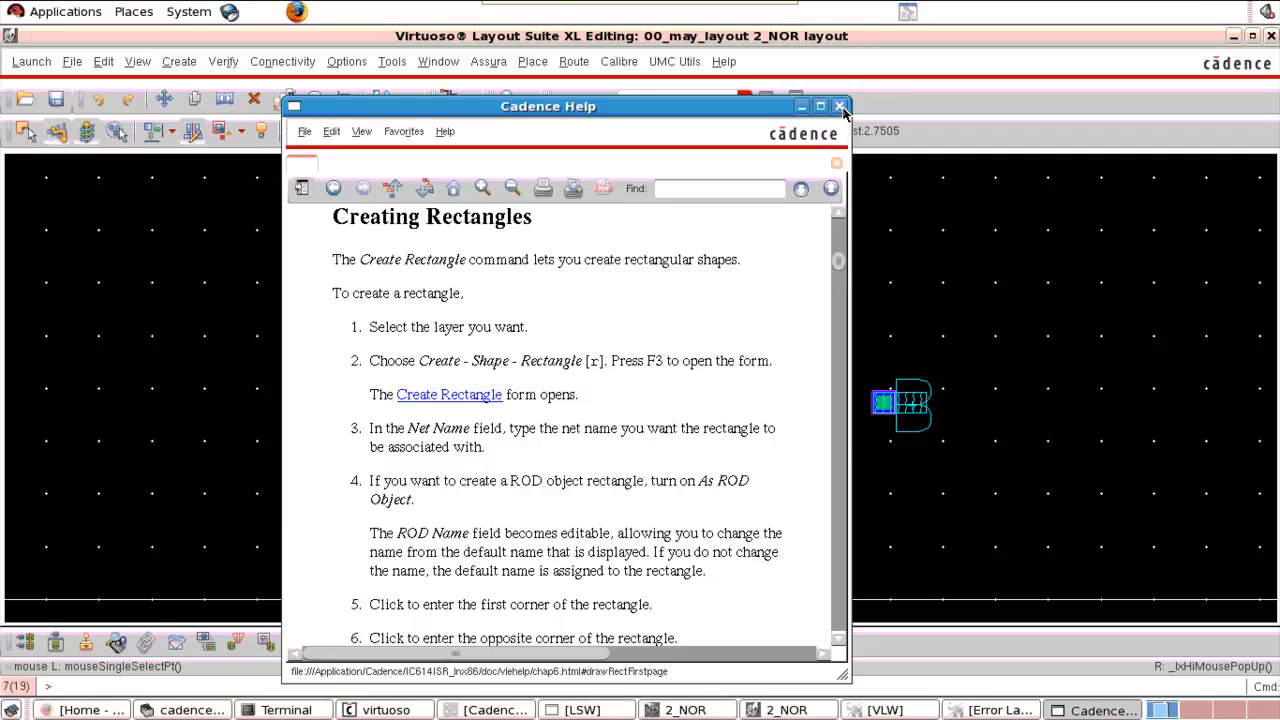
Close the help window and move input B's contact, metal and label against the right poly gate between the upper and lower transistors.
{"action": "left_click", "coordinate": [839, 106]}
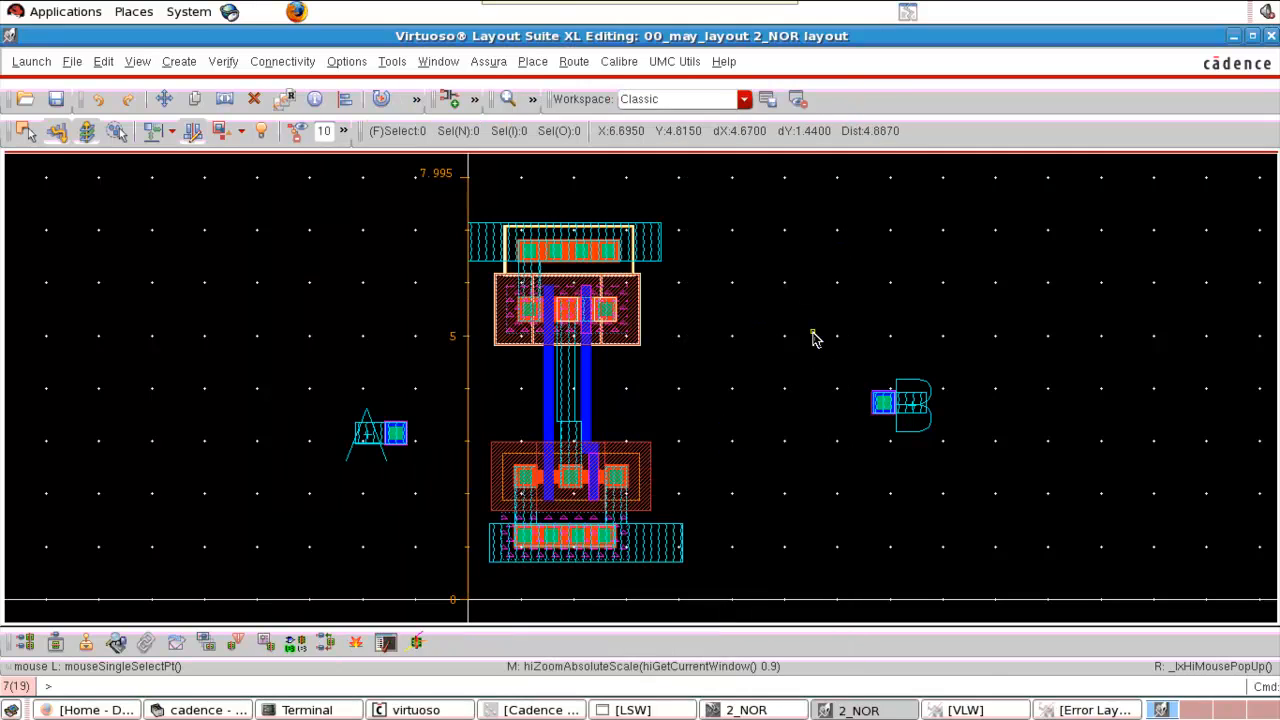
{"action": "left_click_drag", "start_coordinate": [812, 332], "coordinate": [960, 462]}
{"action": "left_click", "coordinate": [960, 462]}
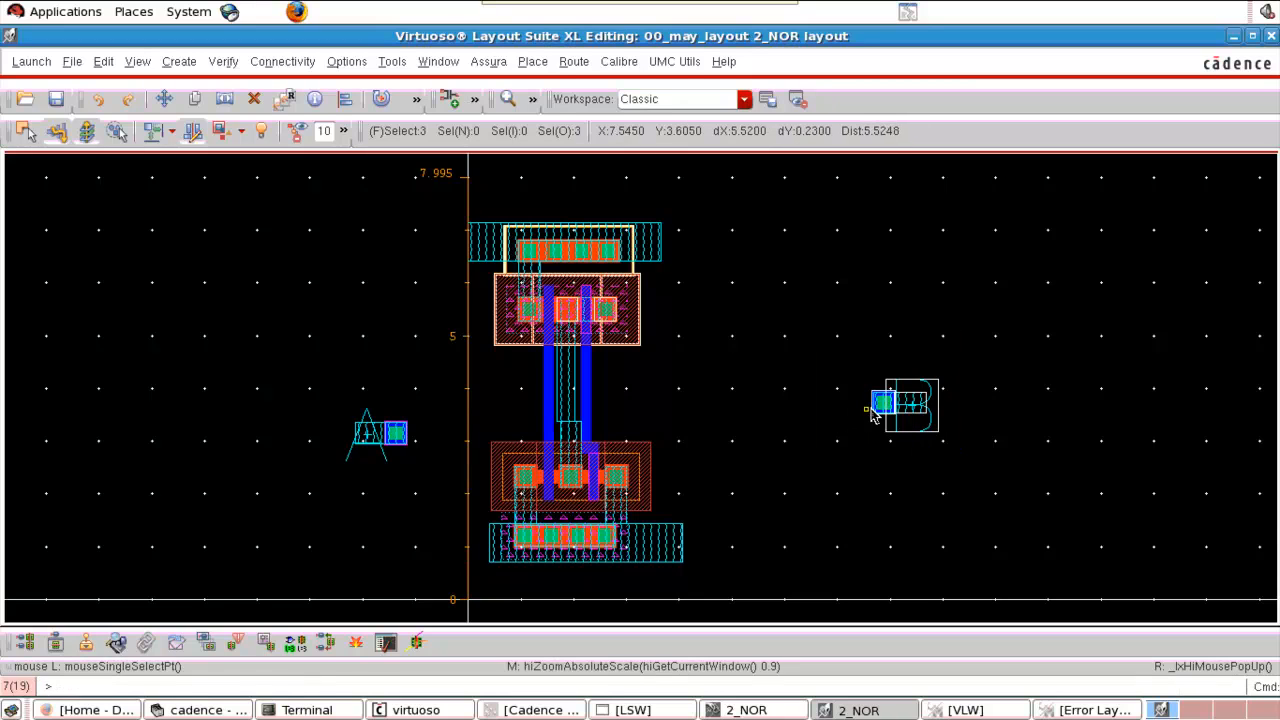
{"action": "left_click_drag", "start_coordinate": [862, 403], "coordinate": [602, 372]}
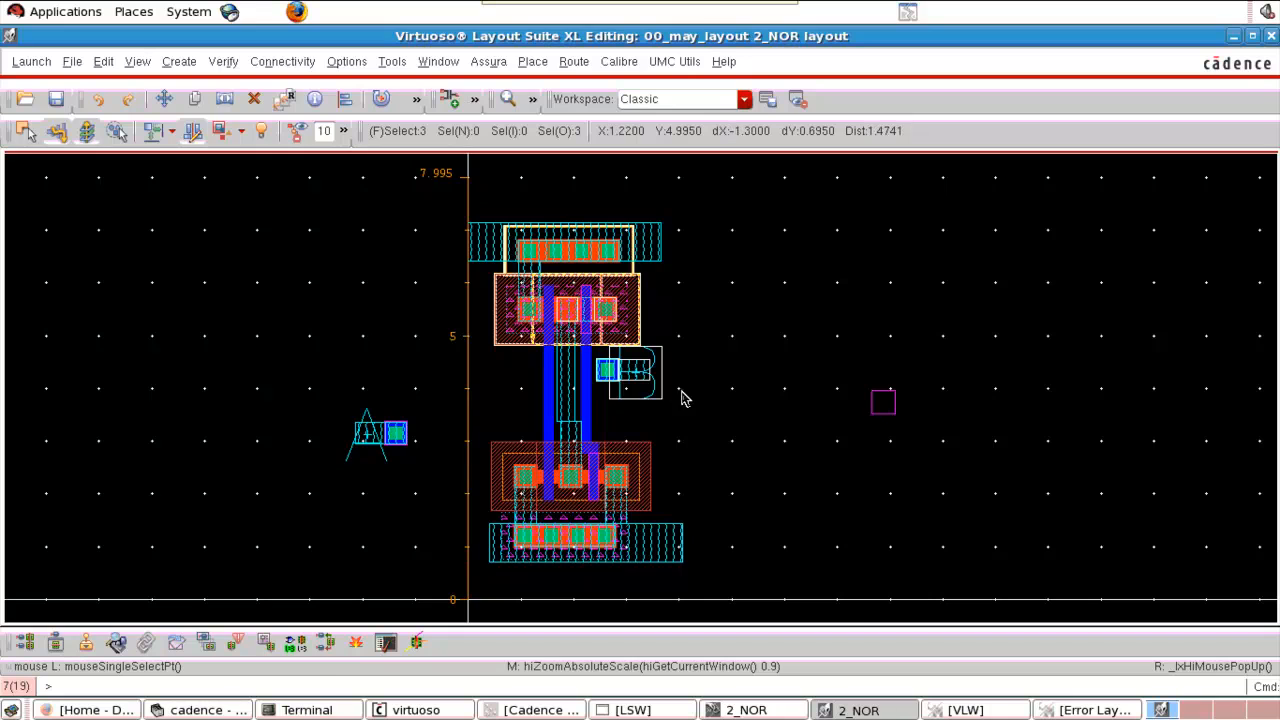
{"action": "scroll", "coordinate": [615, 368], "scroll_direction": "up", "scroll_amount": 5, "text": "ctrl"}
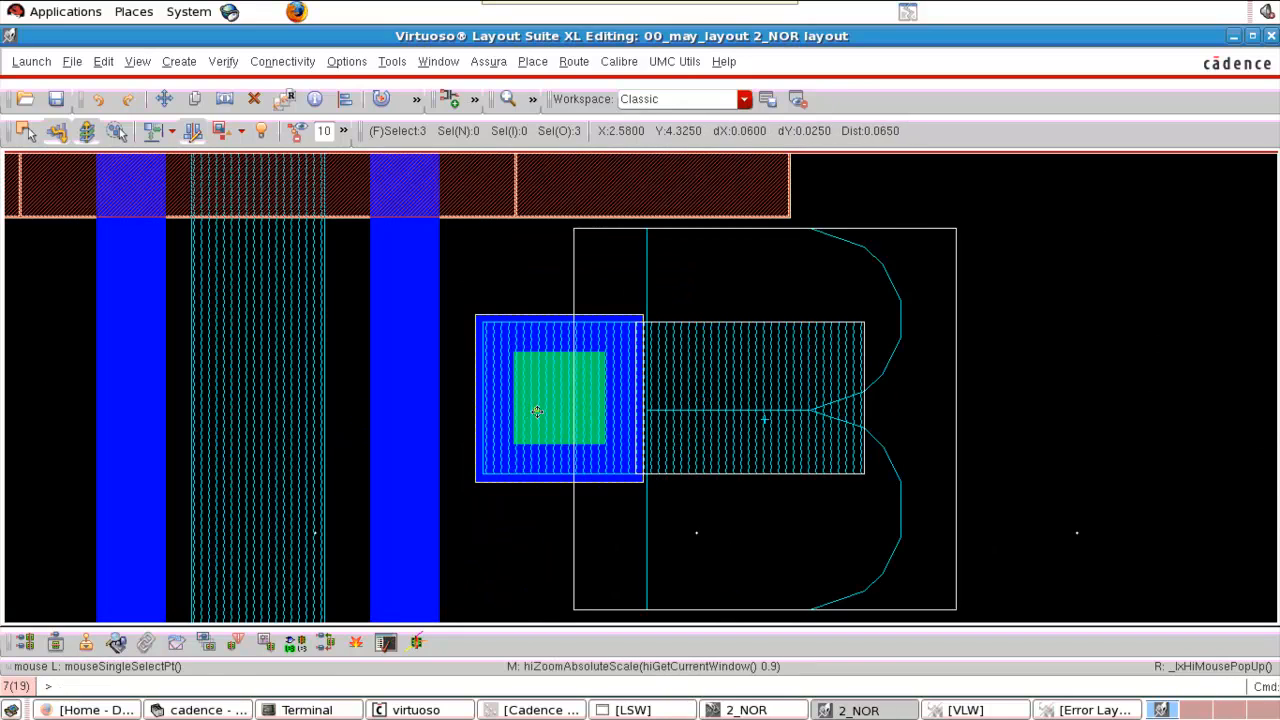
{"action": "key", "text": "m"}
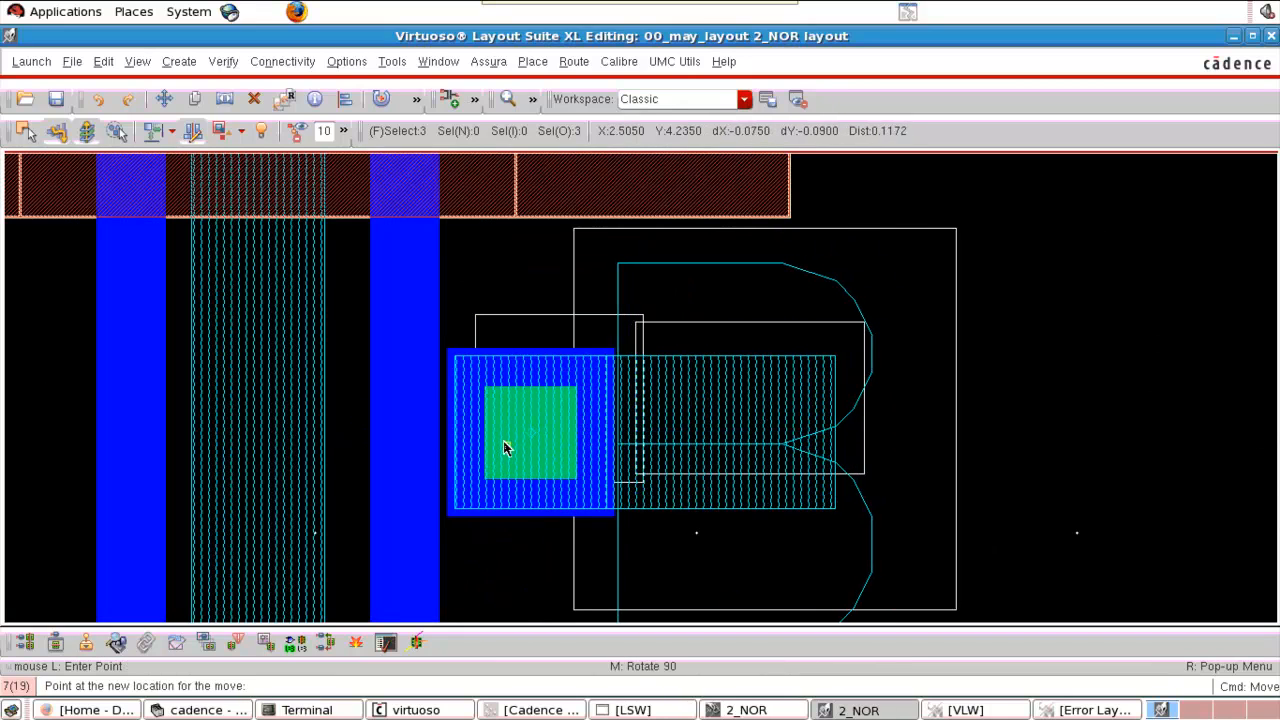
{"action": "left_click", "coordinate": [499, 439]}
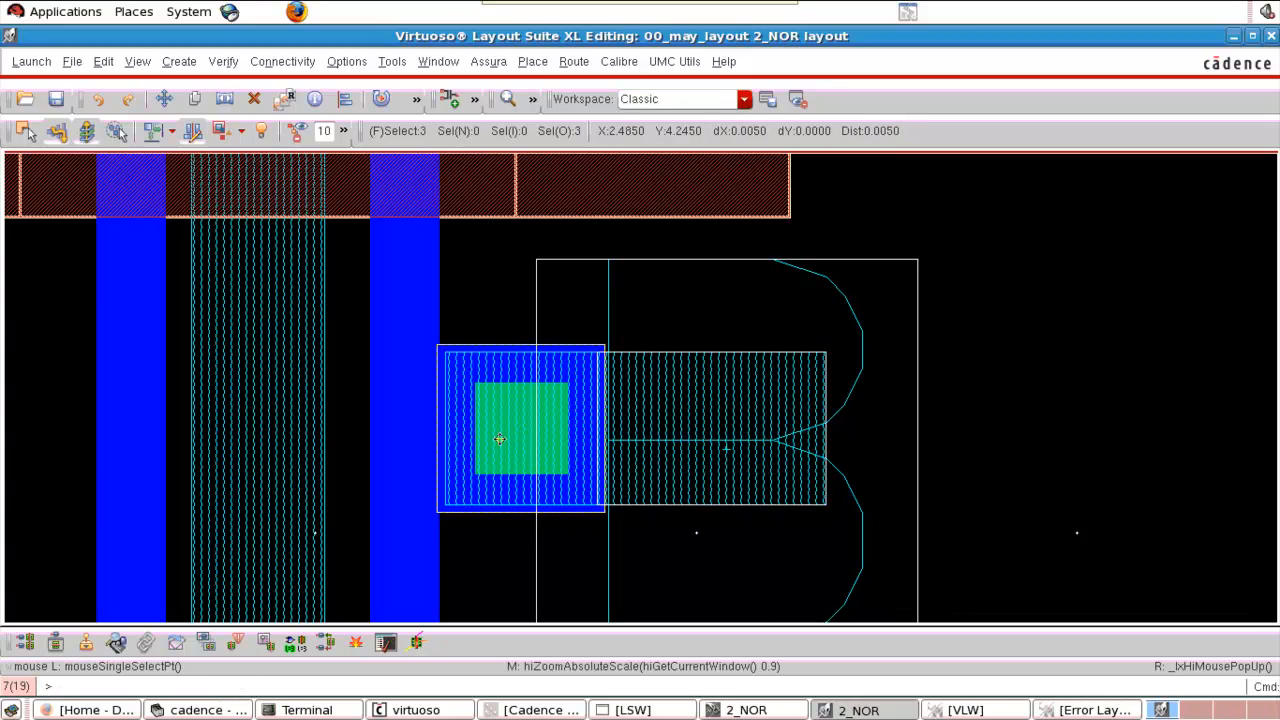
Move input A's contact, metal and label beside the left poly gate, level with the B contact.
{"action": "key", "text": "f"}
{"action": "left_click", "coordinate": [428, 392]}
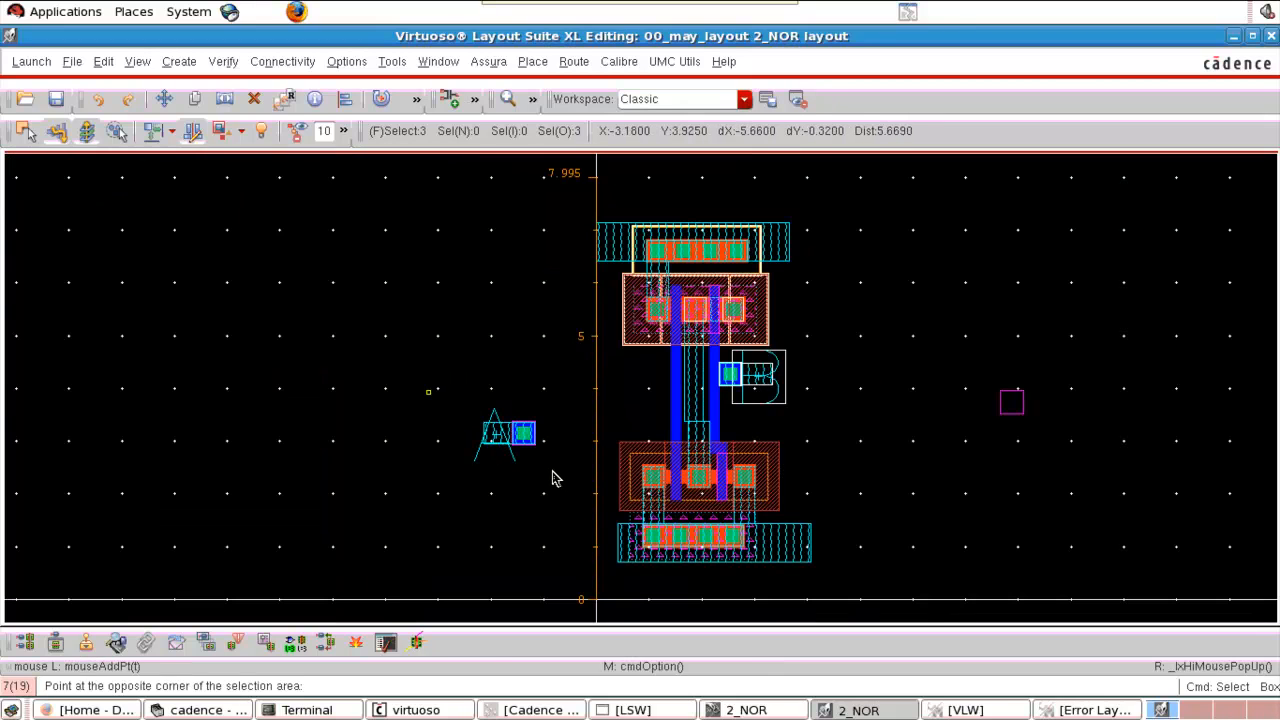
{"action": "left_click", "coordinate": [553, 474]}
{"action": "key", "text": "m"}
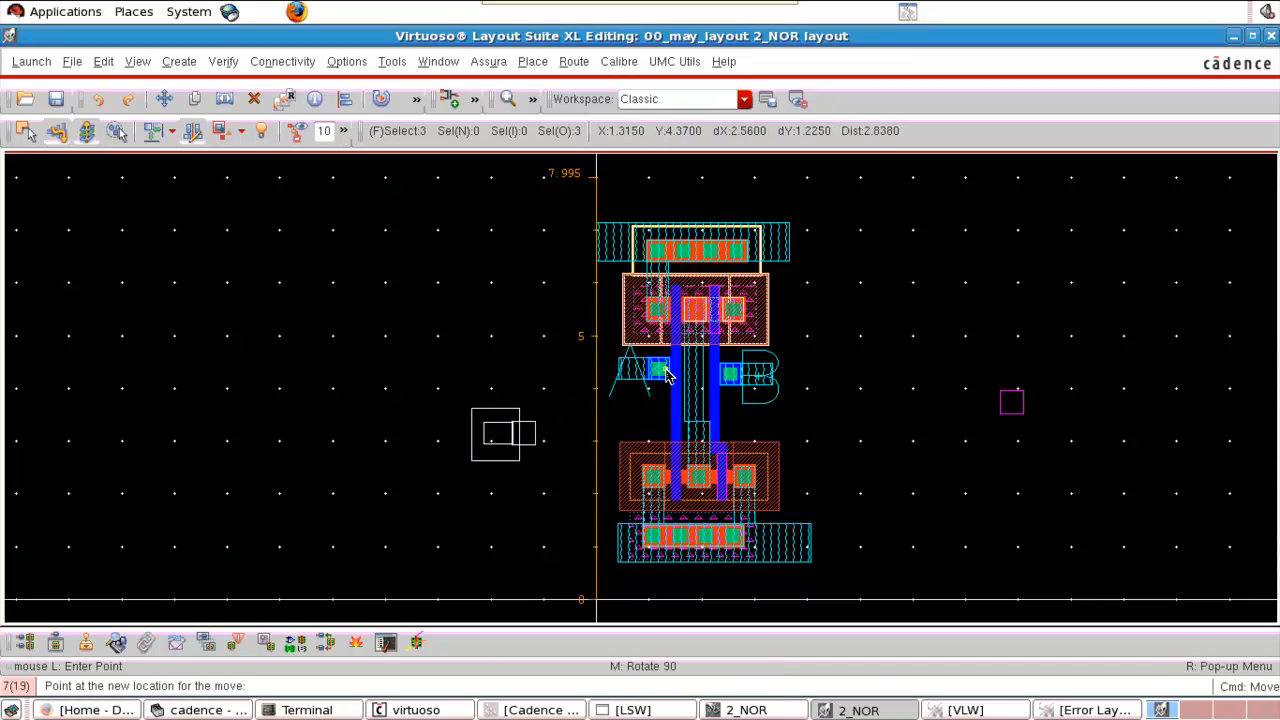
{"action": "left_click", "coordinate": [664, 372]}
{"action": "key", "text": "z"}
{"action": "left_click", "coordinate": [559, 313]}
{"action": "left_click", "coordinate": [790, 405]}
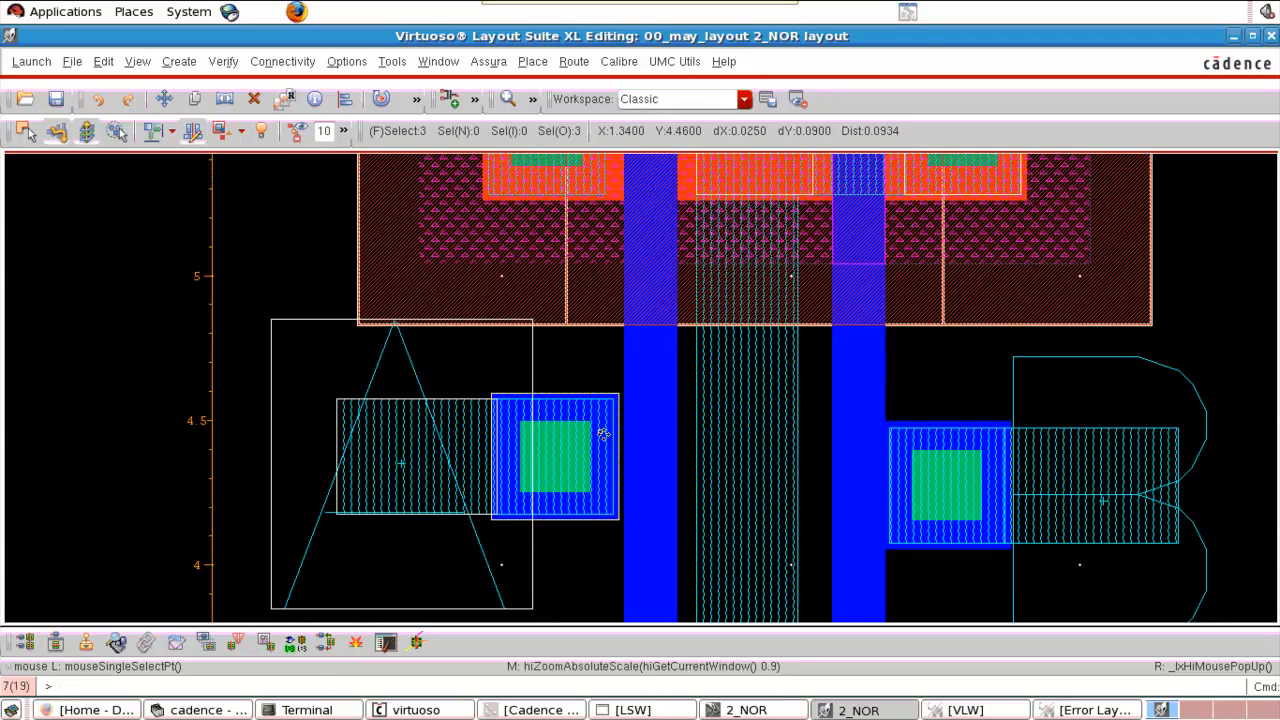
{"action": "key", "text": "m"}
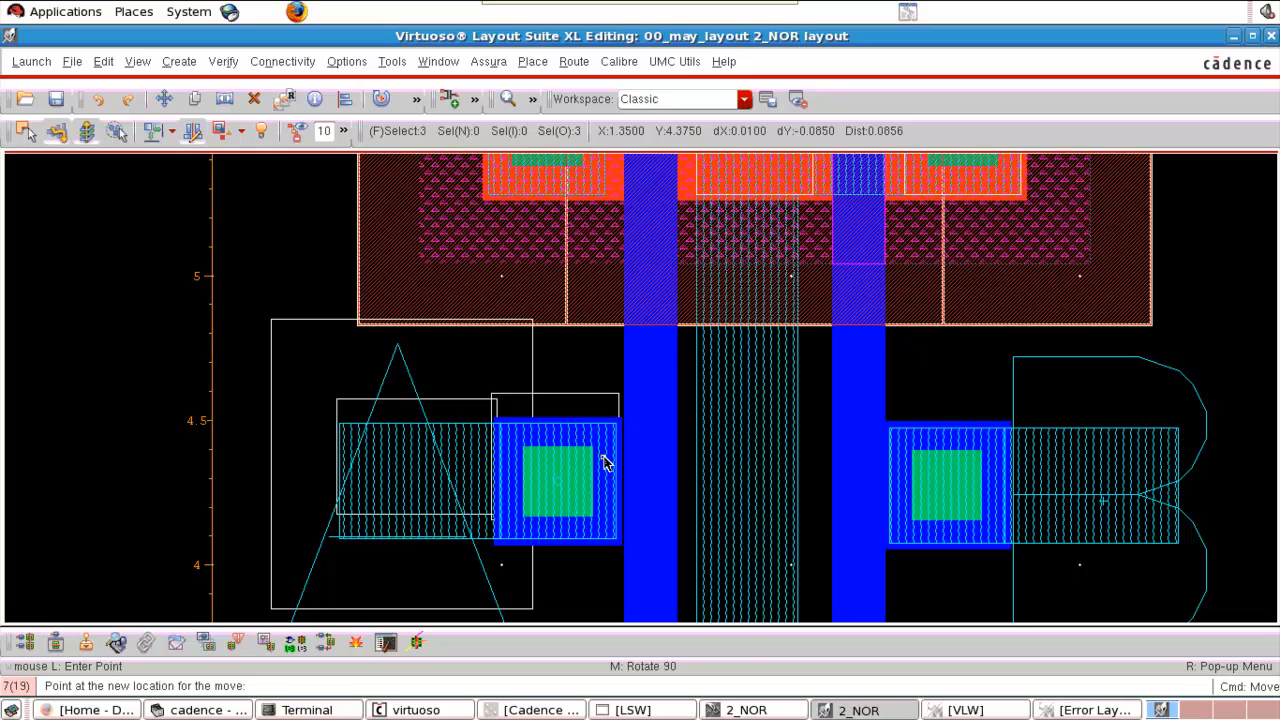
{"action": "left_click", "coordinate": [604, 456]}
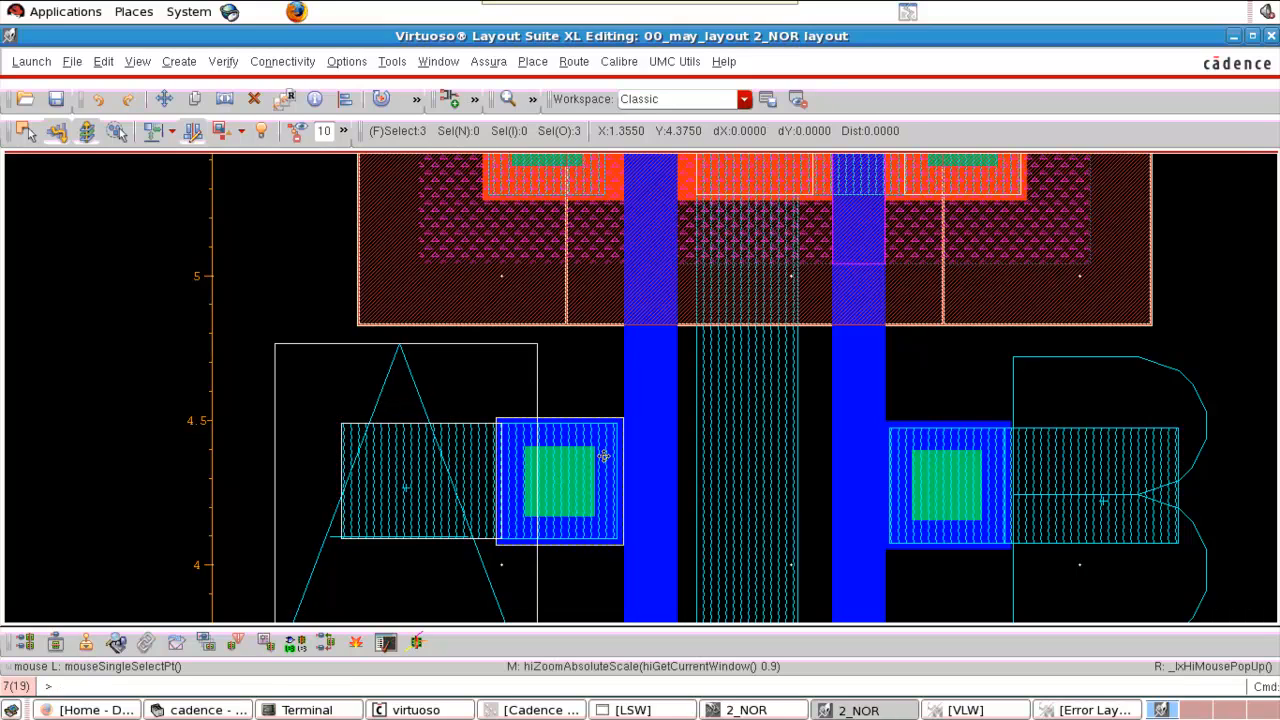
Create ME1 labels with the pattern "vdd gnd", placing vdd on the upper metal rail and gnd on the lower rail.
{"action": "key", "text": "f"}
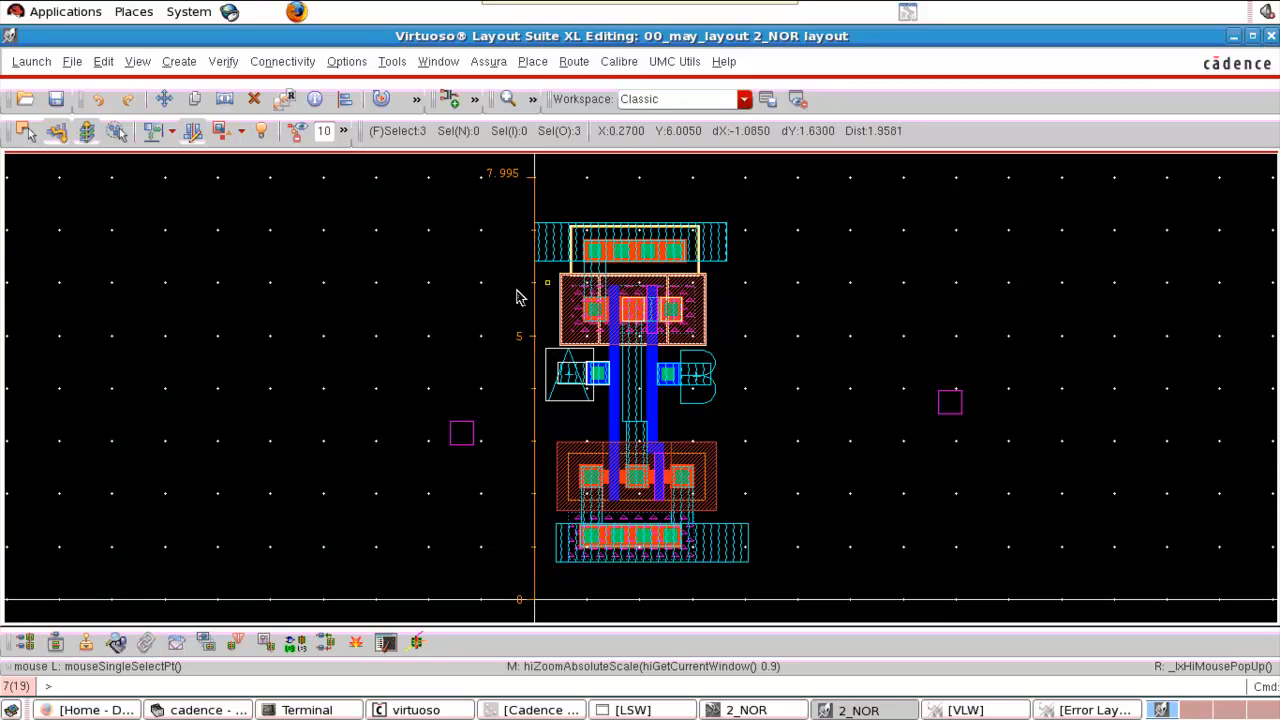
{"action": "left_click", "coordinate": [478, 300]}
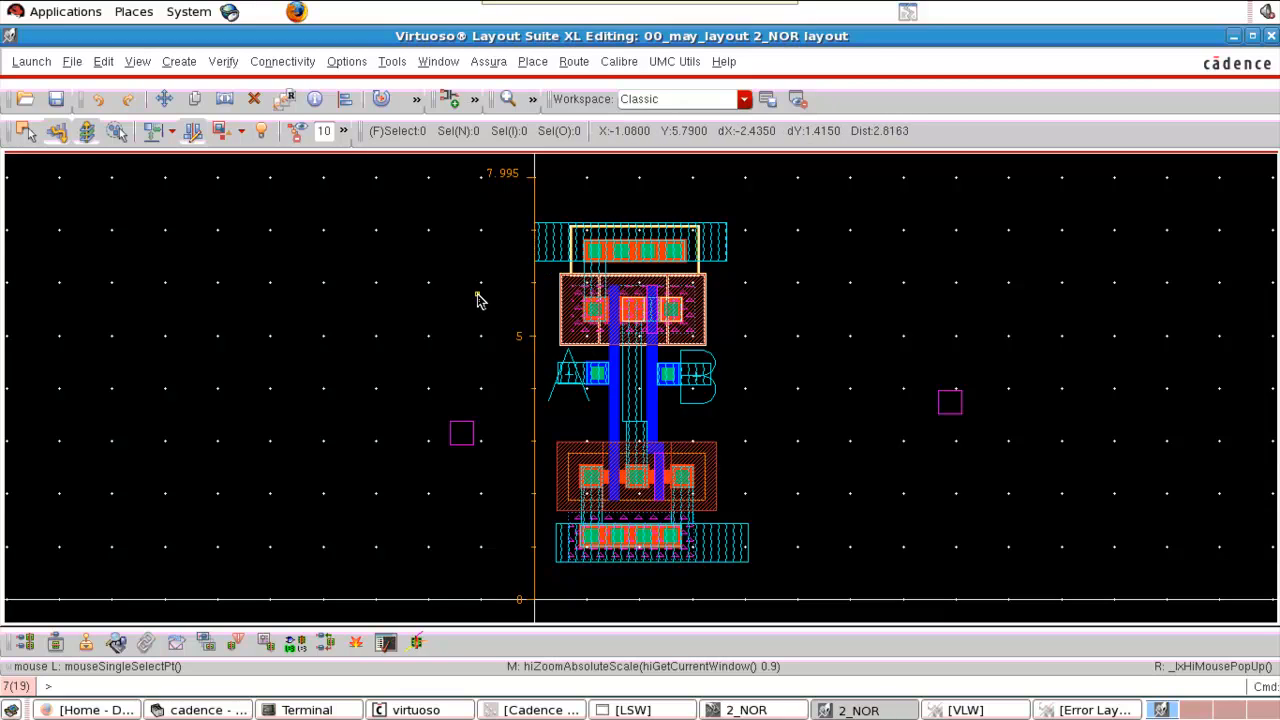
{"action": "key", "text": "l"}
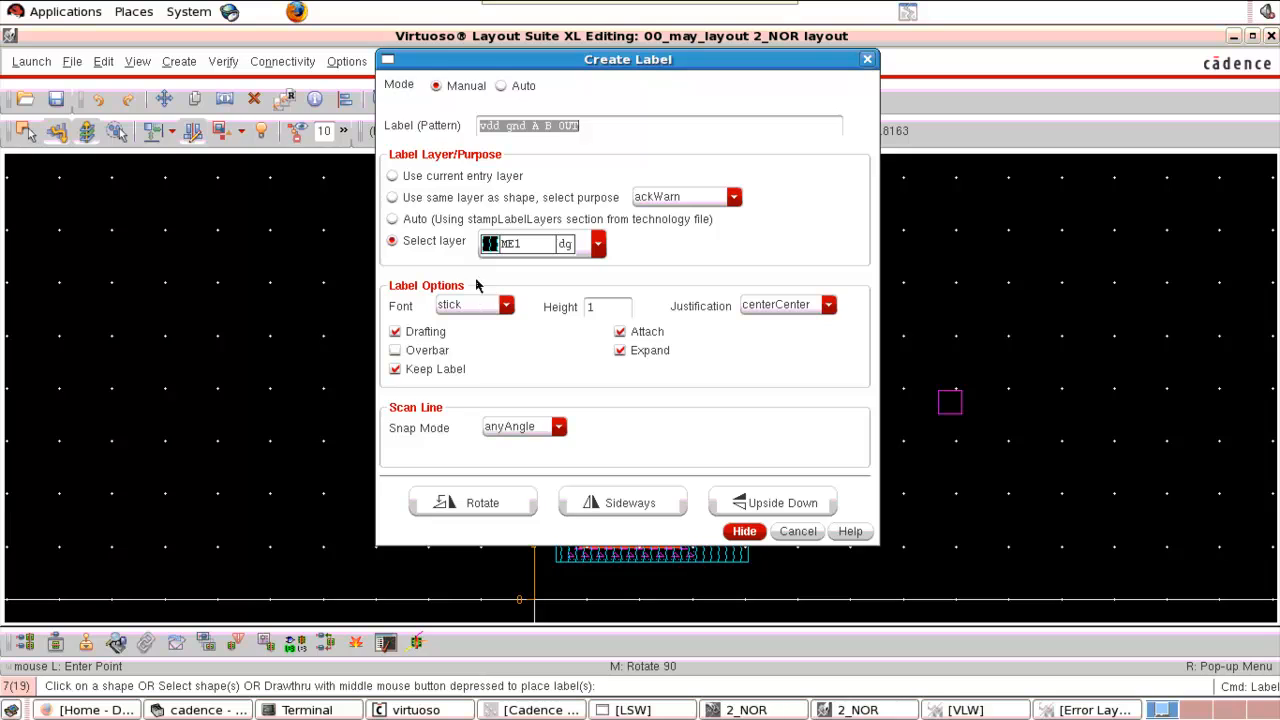
{"action": "left_click", "coordinate": [556, 125]}
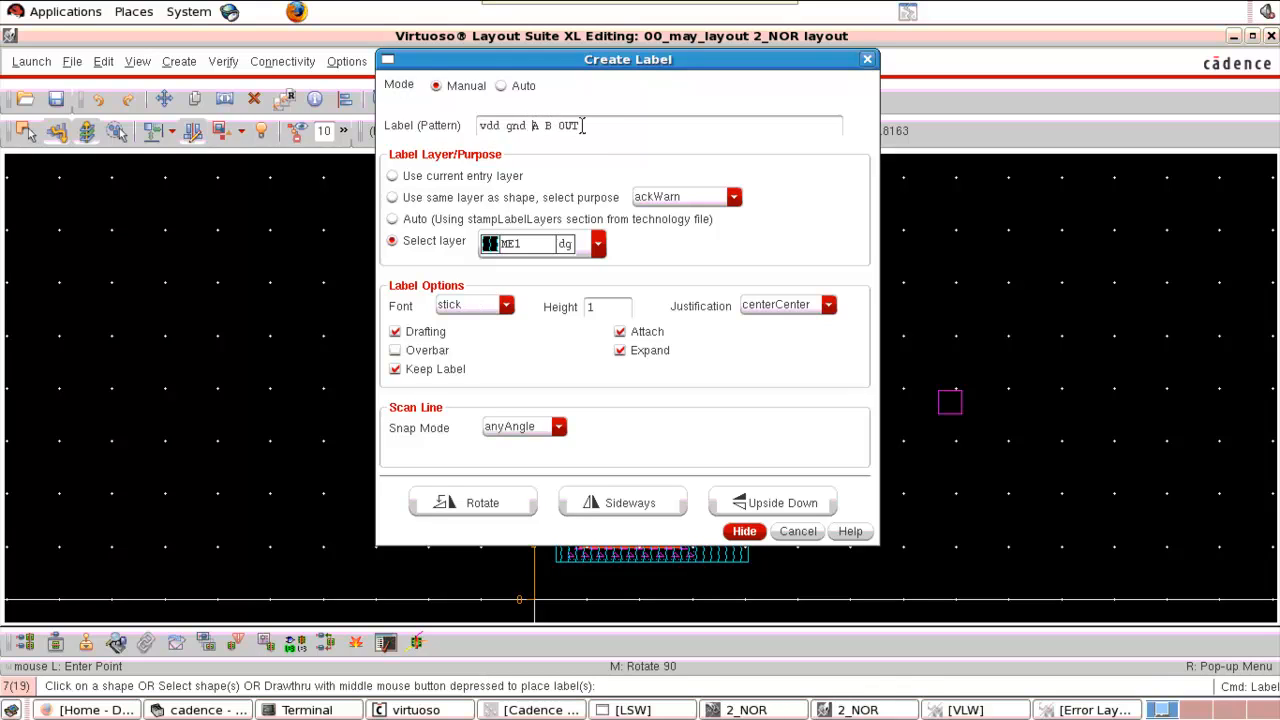
{"action": "left_click_drag", "start_coordinate": [583, 125], "coordinate": [591, 123]}
{"action": "key", "text": "BackSpace"}
{"action": "left_click", "coordinate": [748, 536]}
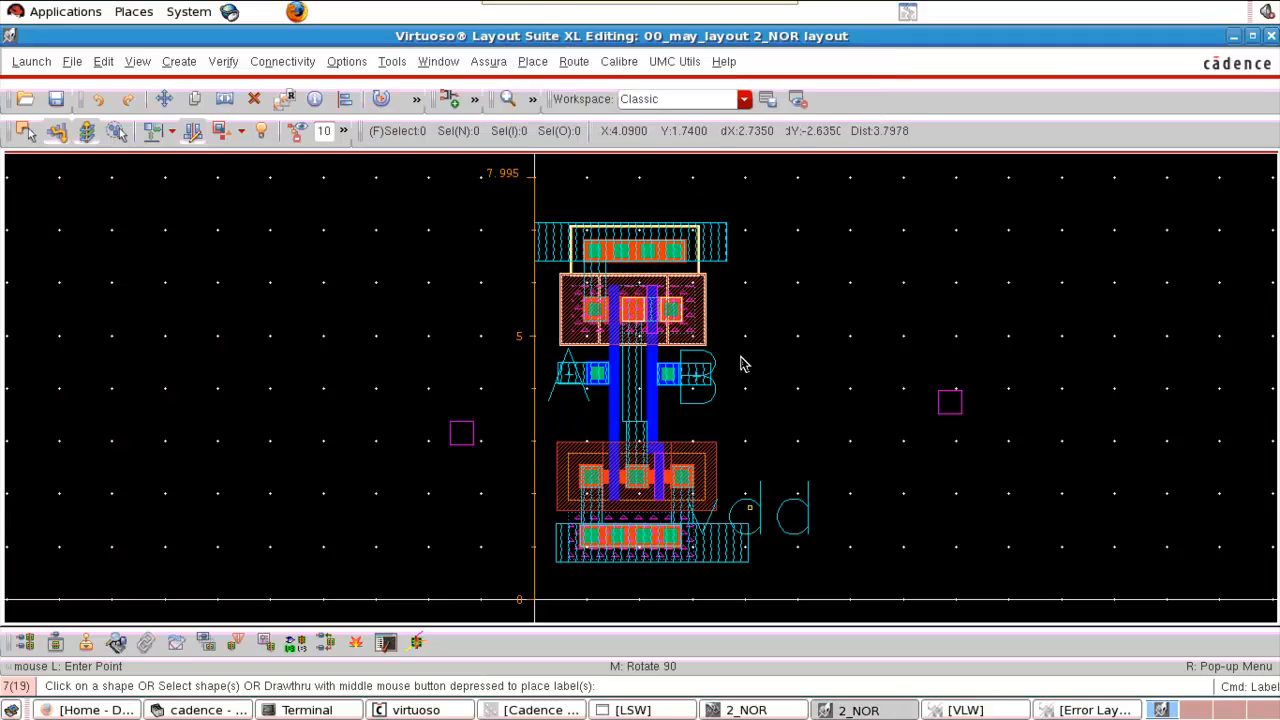
{"action": "left_click", "coordinate": [715, 243]}
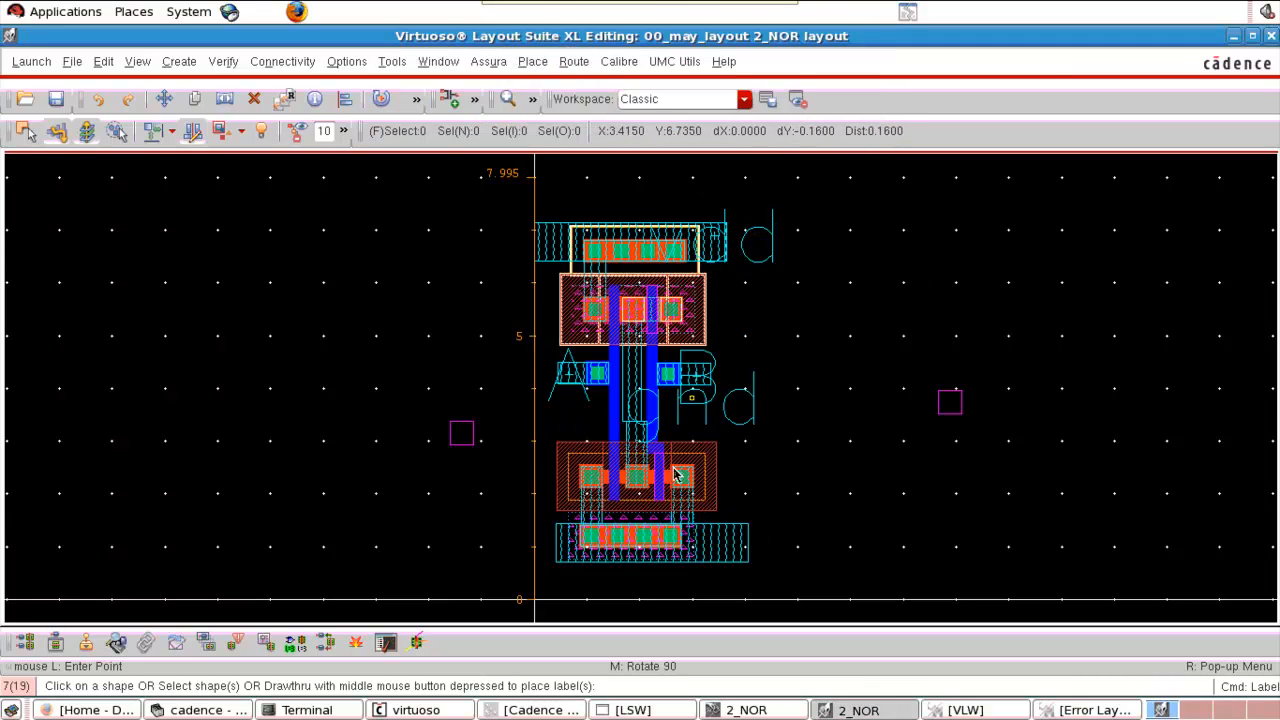
{"action": "left_click", "coordinate": [725, 550]}
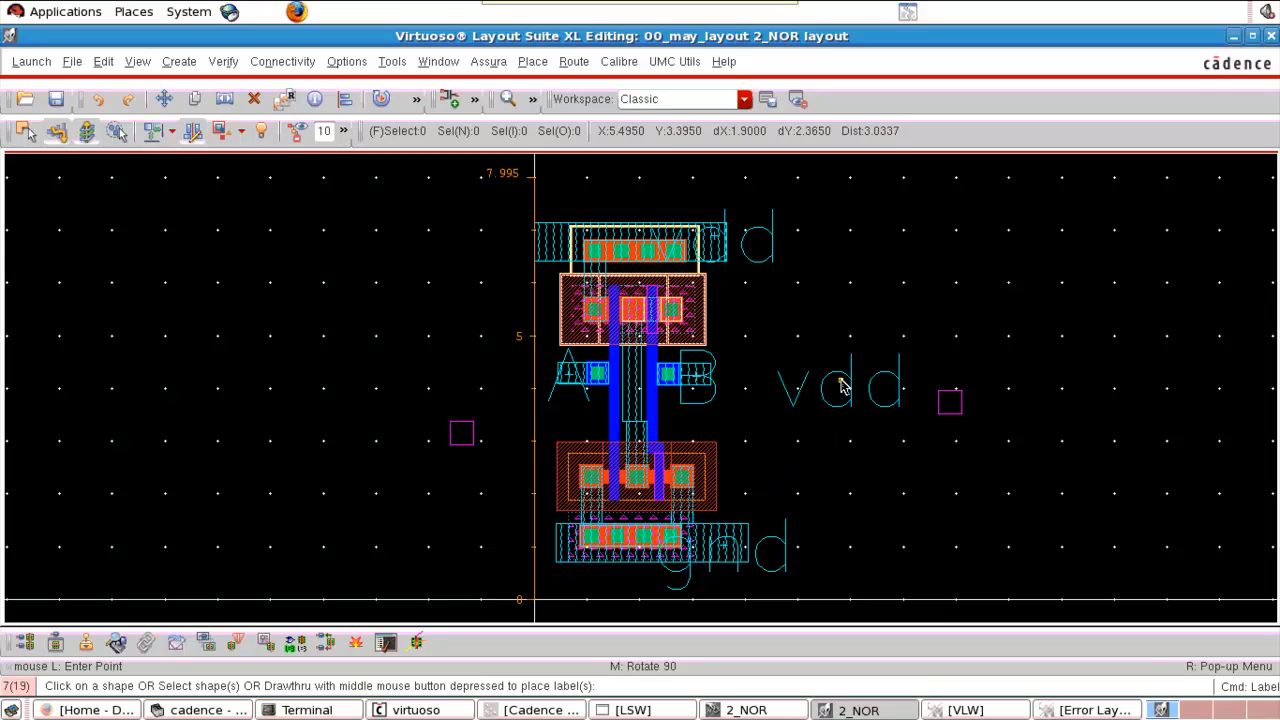
{"action": "key", "text": "Escape"}
Place an ME1 label "OUT" on the vertical metal strap between the two poly gates.
{"action": "key", "text": "l"}
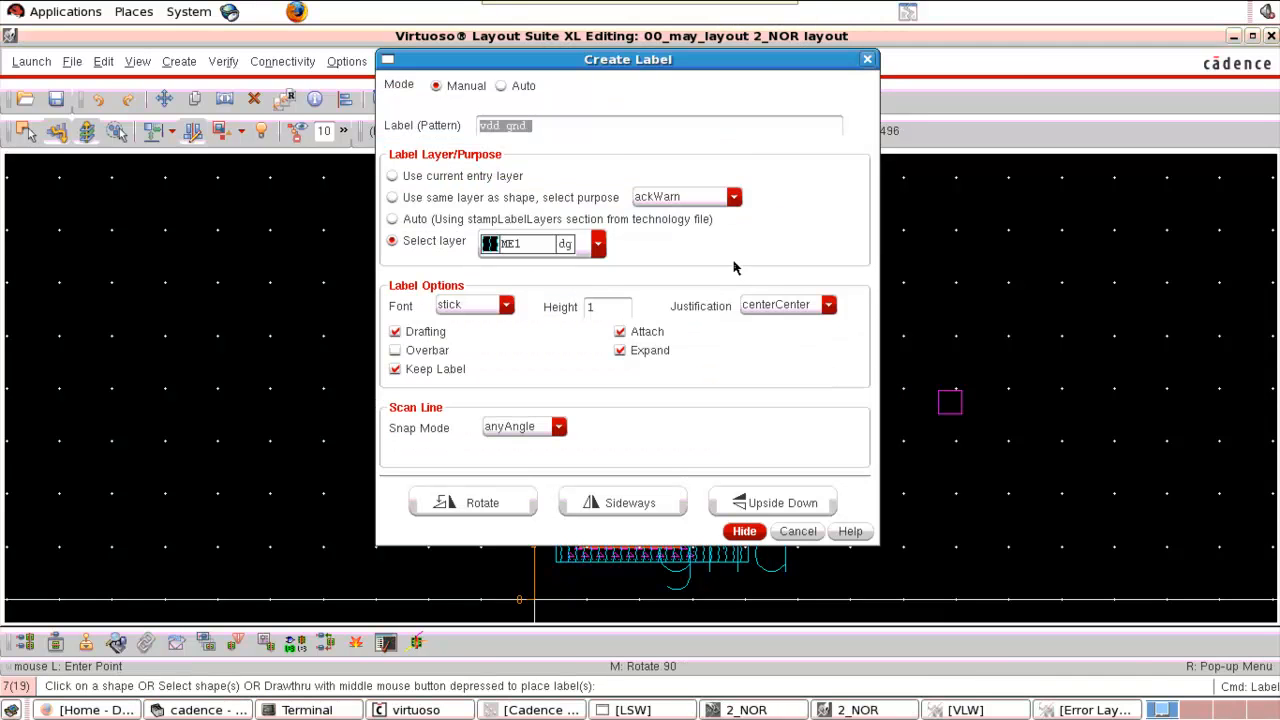
{"action": "type", "text": "OUT"}
{"action": "left_click", "coordinate": [744, 531]}
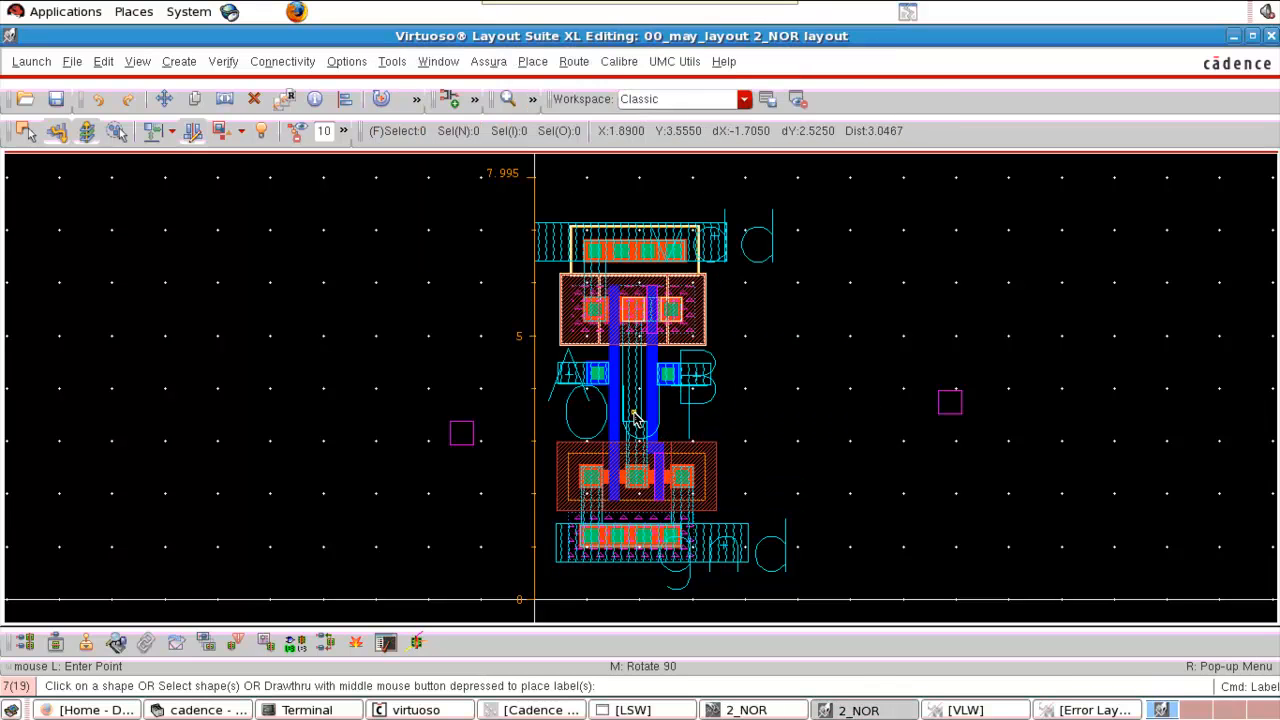
{"action": "key", "text": "Escape"}
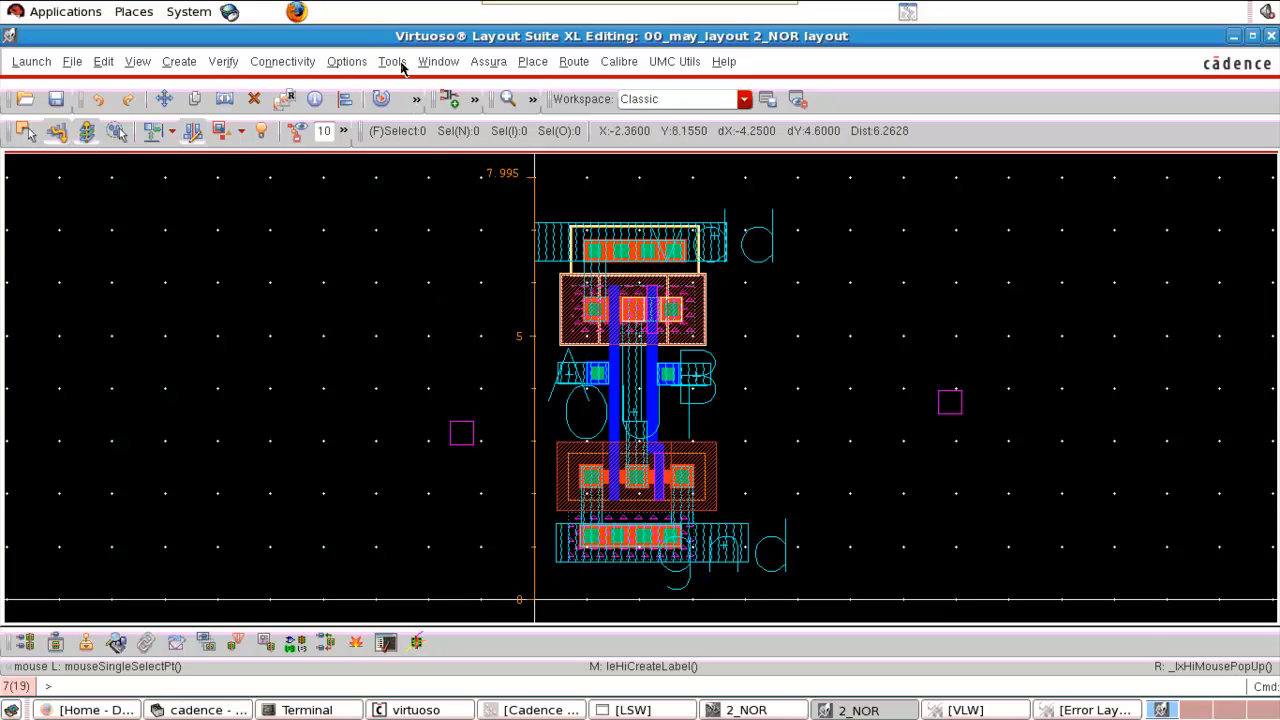
Run Assura DRC on the full 2_NOR layout, overwriting the existing run data, and open the results.
{"action": "left_click", "coordinate": [497, 66]}
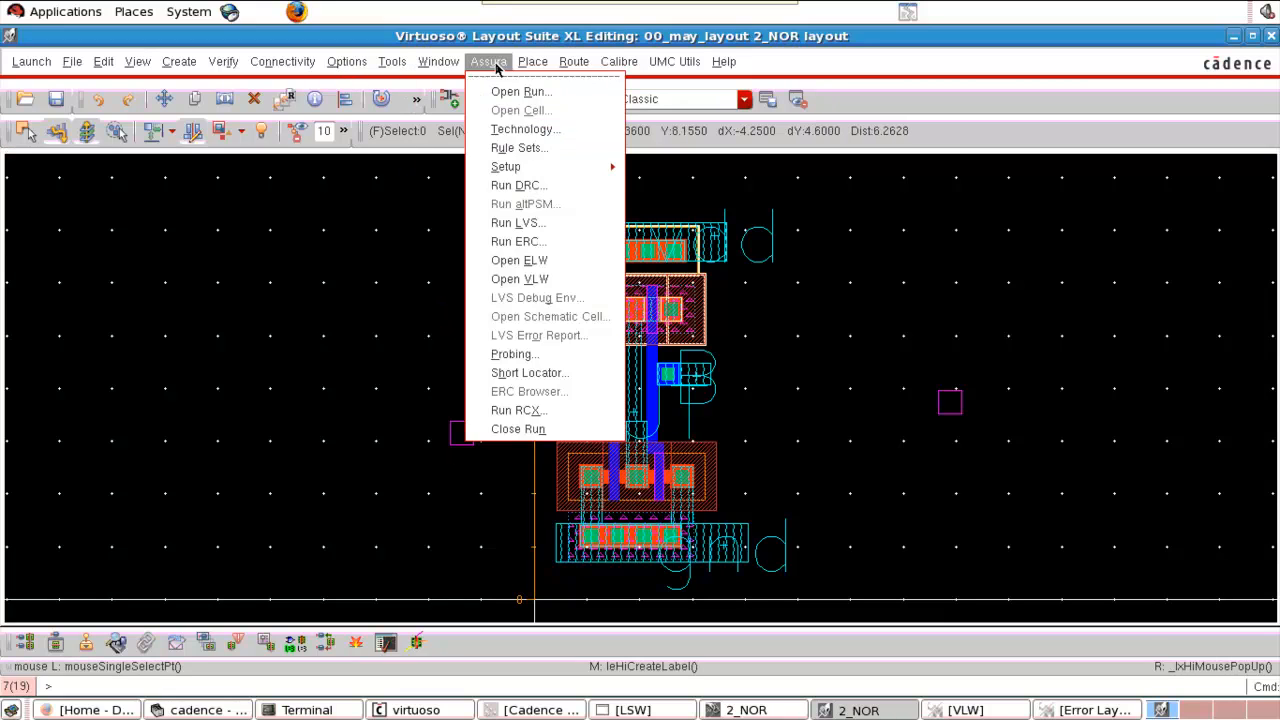
{"action": "left_click", "coordinate": [517, 185]}
{"action": "left_click", "coordinate": [489, 535]}
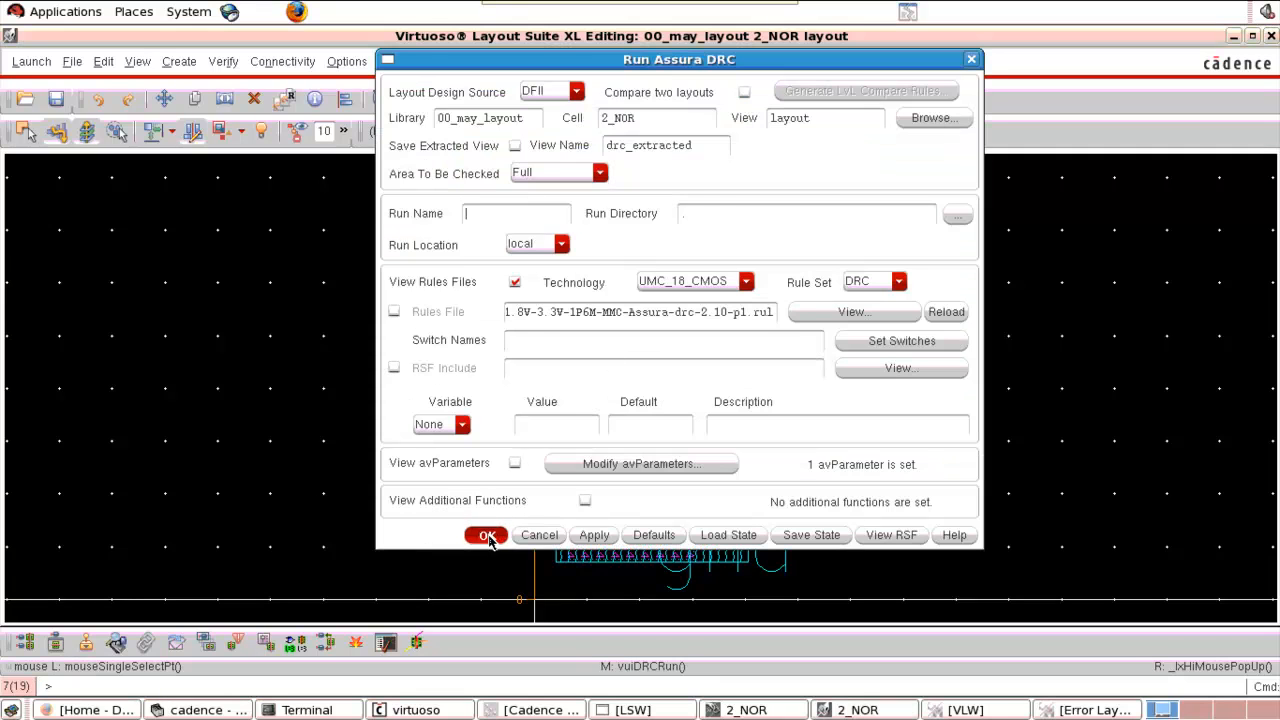
{"action": "left_click", "coordinate": [599, 211]}
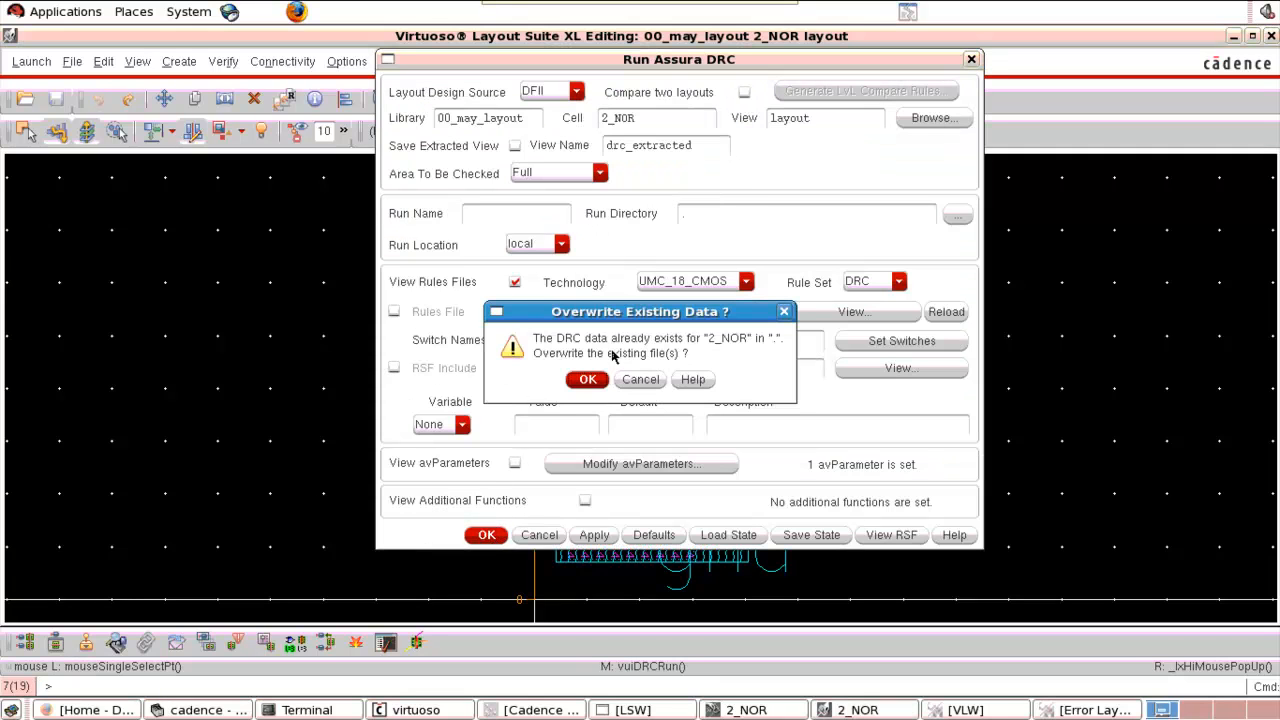
{"action": "left_click", "coordinate": [588, 380]}
{"action": "left_click", "coordinate": [591, 386]}
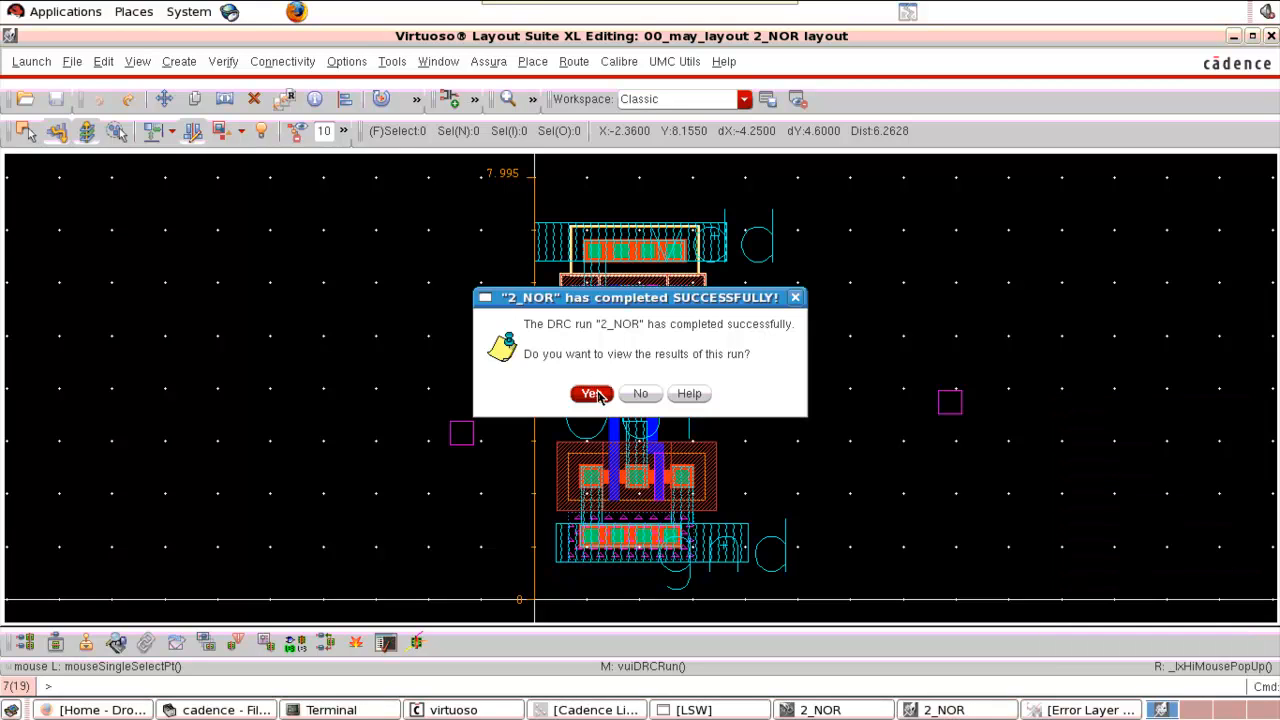
{"action": "left_click", "coordinate": [592, 394]}
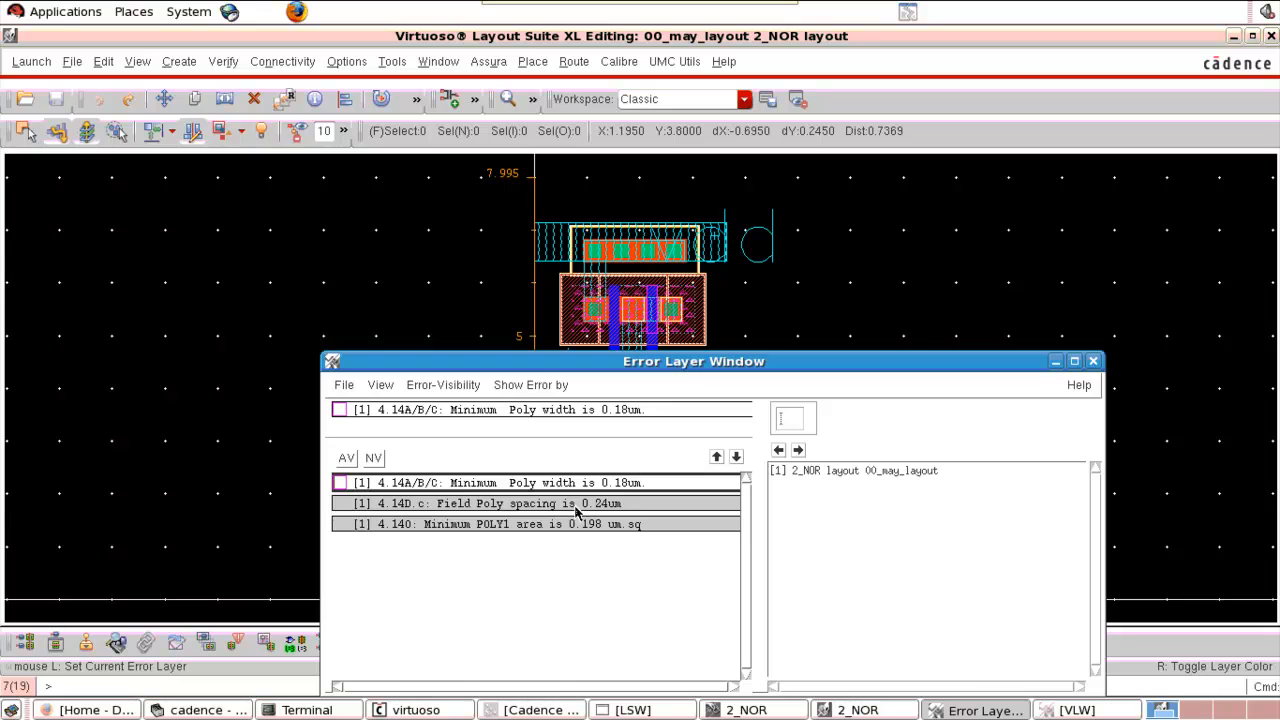
Examine where the 4.14D.c field poly spacing error lies in the layout, then minimize the error list.
{"action": "left_click", "coordinate": [576, 508]}
{"action": "left_click_drag", "start_coordinate": [691, 363], "coordinate": [709, 493]}
{"action": "left_click", "coordinate": [815, 560]}
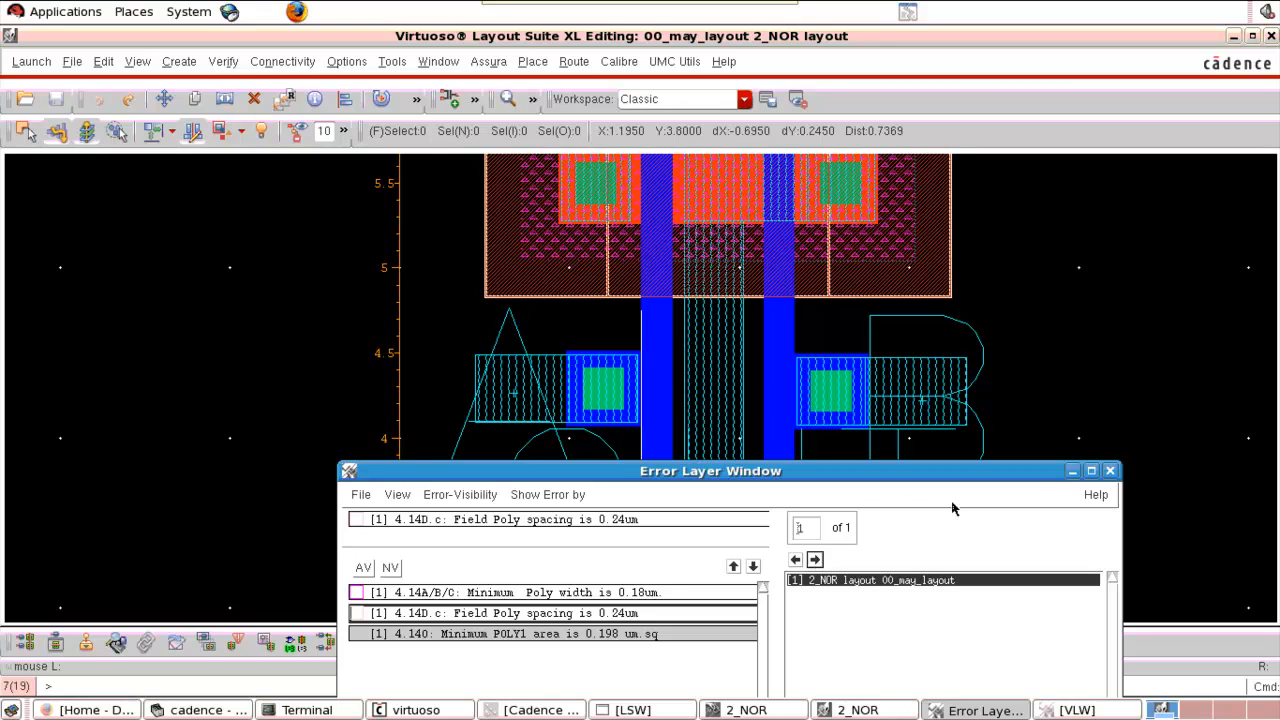
{"action": "left_click", "coordinate": [1074, 471]}
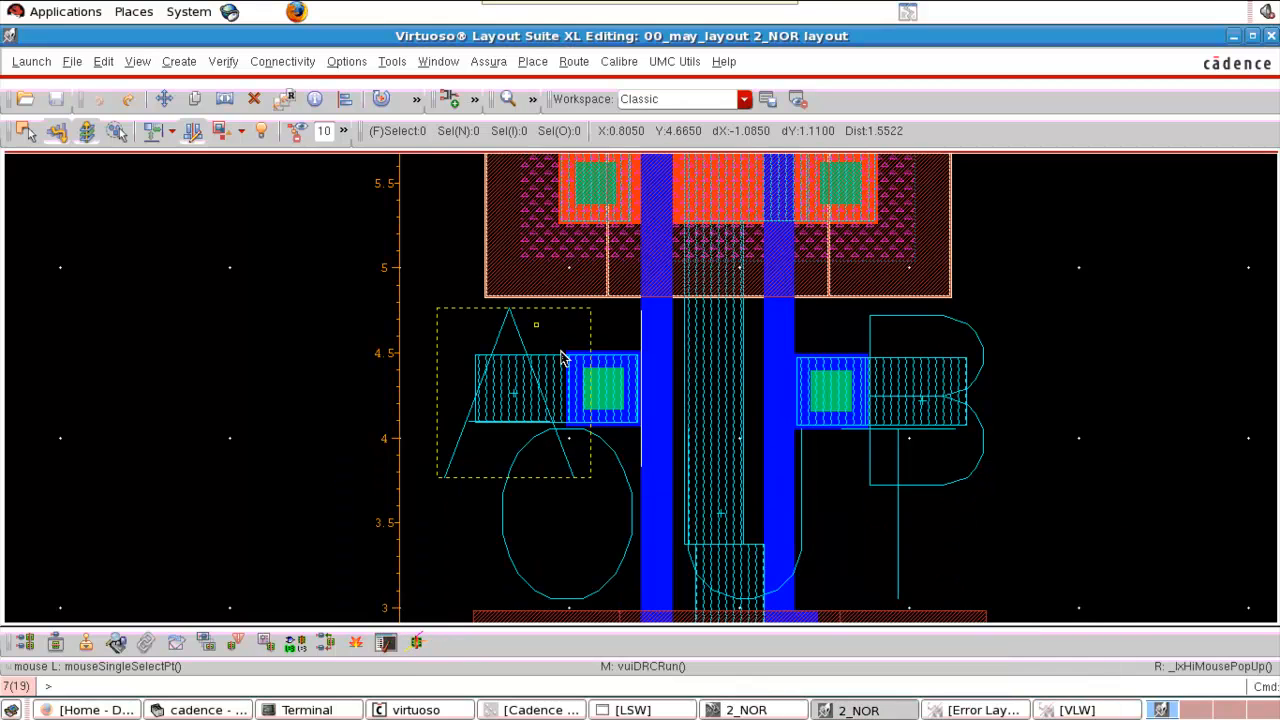
Shift the A contact 0.01 right so it overlaps the left poly gate, and move its metal and label 0.01 right too.
{"action": "right_click_drag", "start_coordinate": [540, 328], "coordinate": [709, 437]}
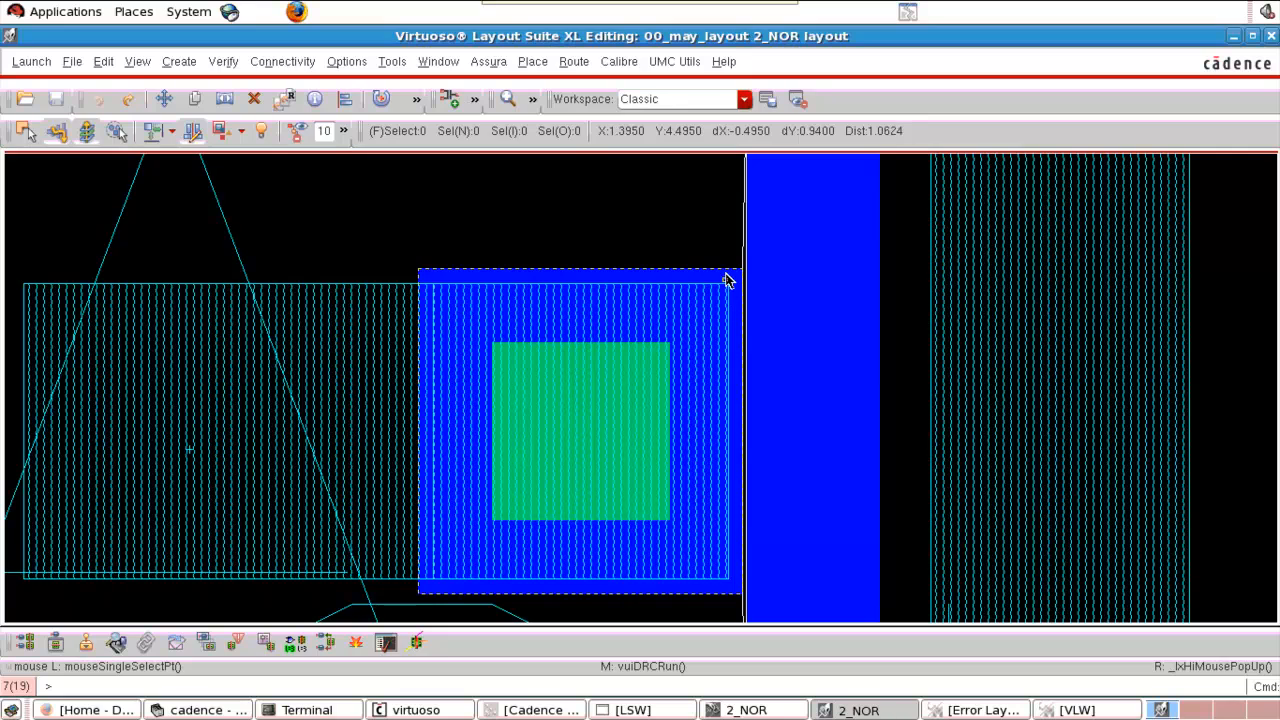
{"action": "left_click", "coordinate": [685, 273]}
{"action": "key", "text": "m"}
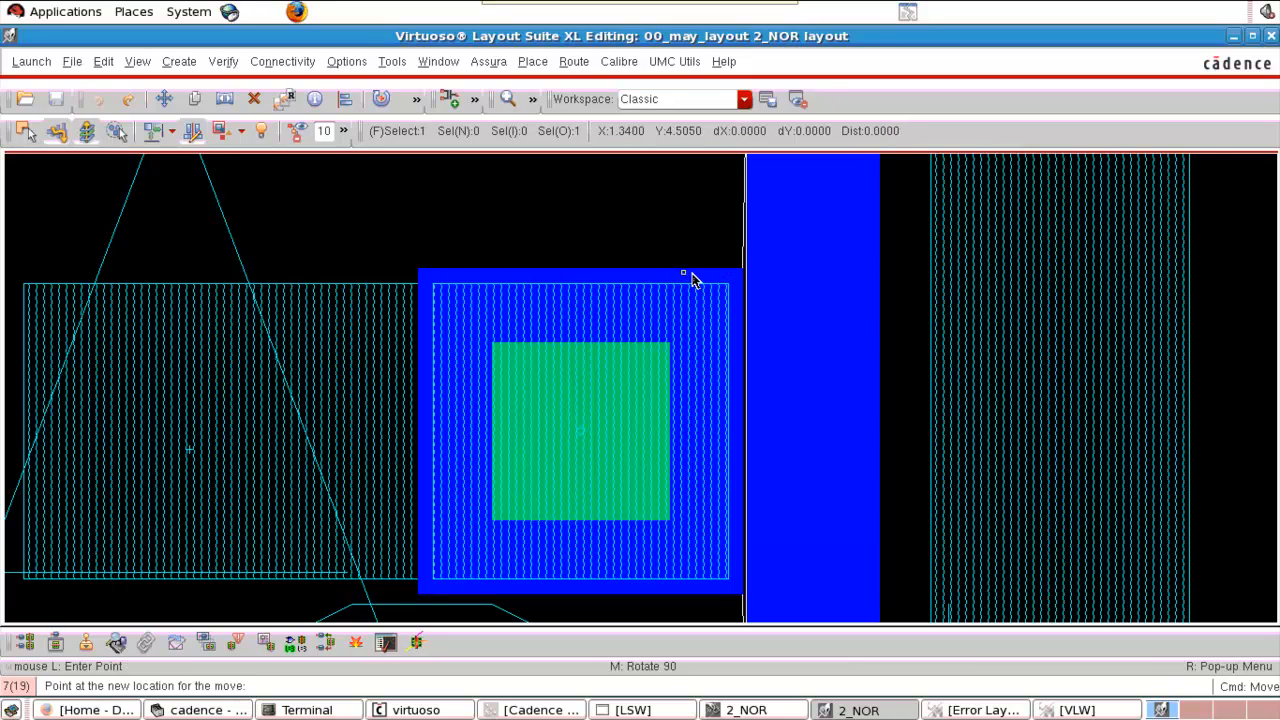
{"action": "left_click", "coordinate": [695, 274]}
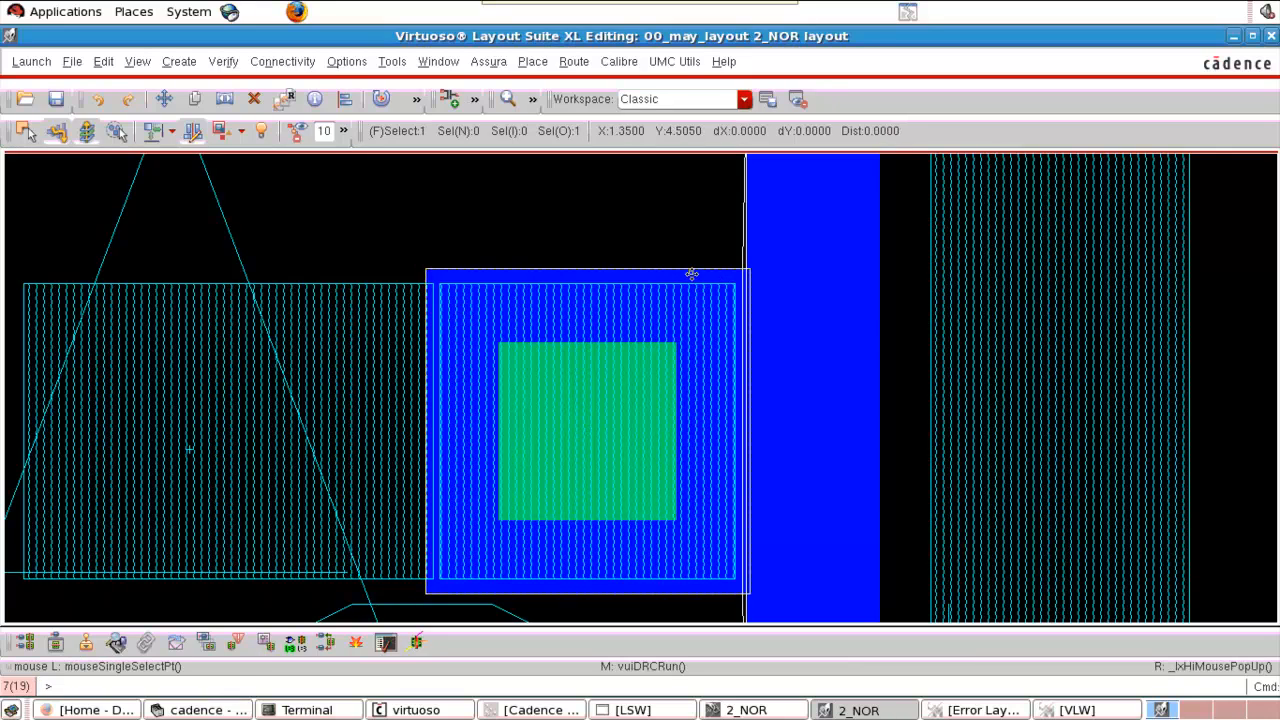
{"action": "left_click", "coordinate": [378, 310]}
{"action": "key", "text": "m"}
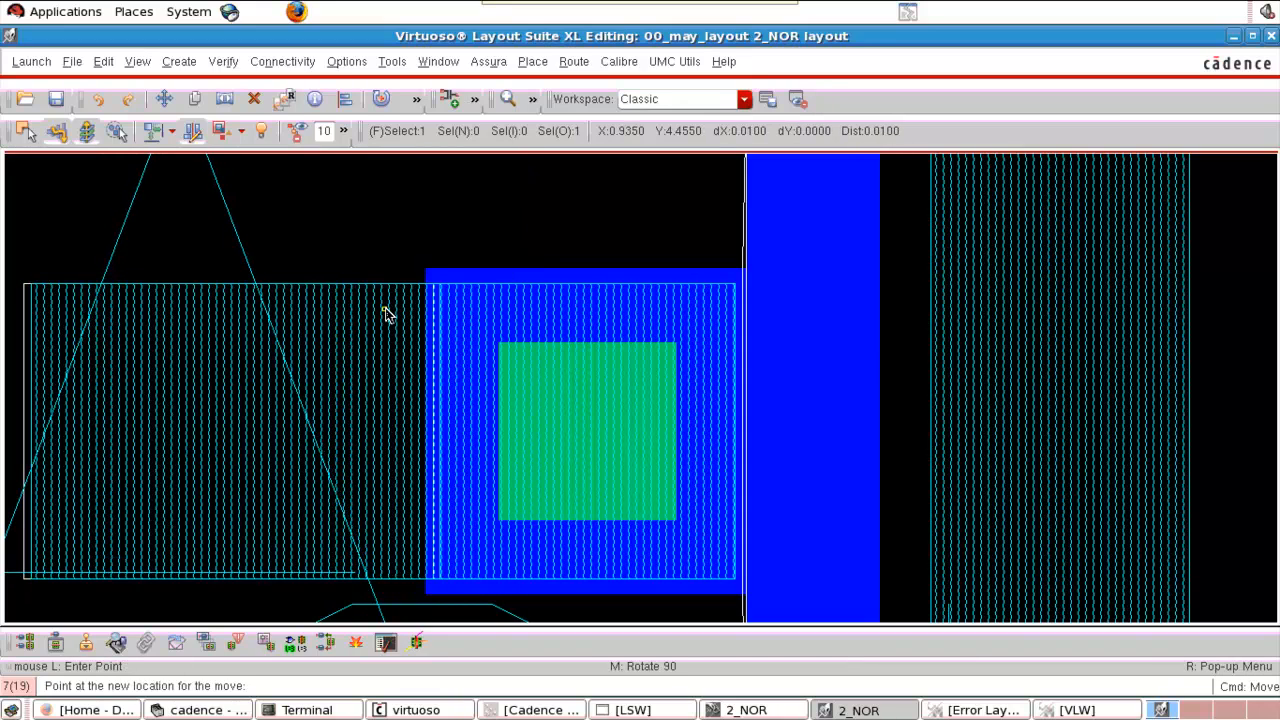
{"action": "left_click", "coordinate": [388, 311]}
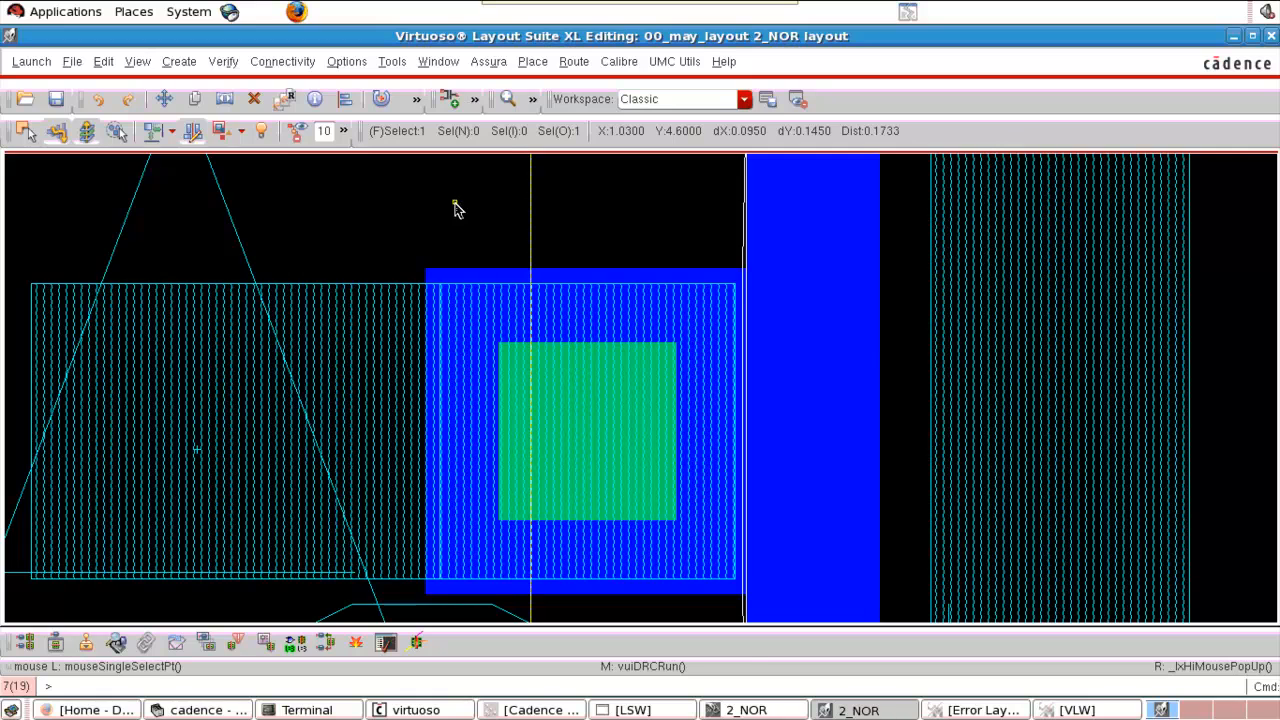
Save the 2_NOR layout, run full Assura DRC on it with the existing run data overwritten, and open the results.
{"action": "key", "text": "f"}
{"action": "left_click", "coordinate": [488, 62]}
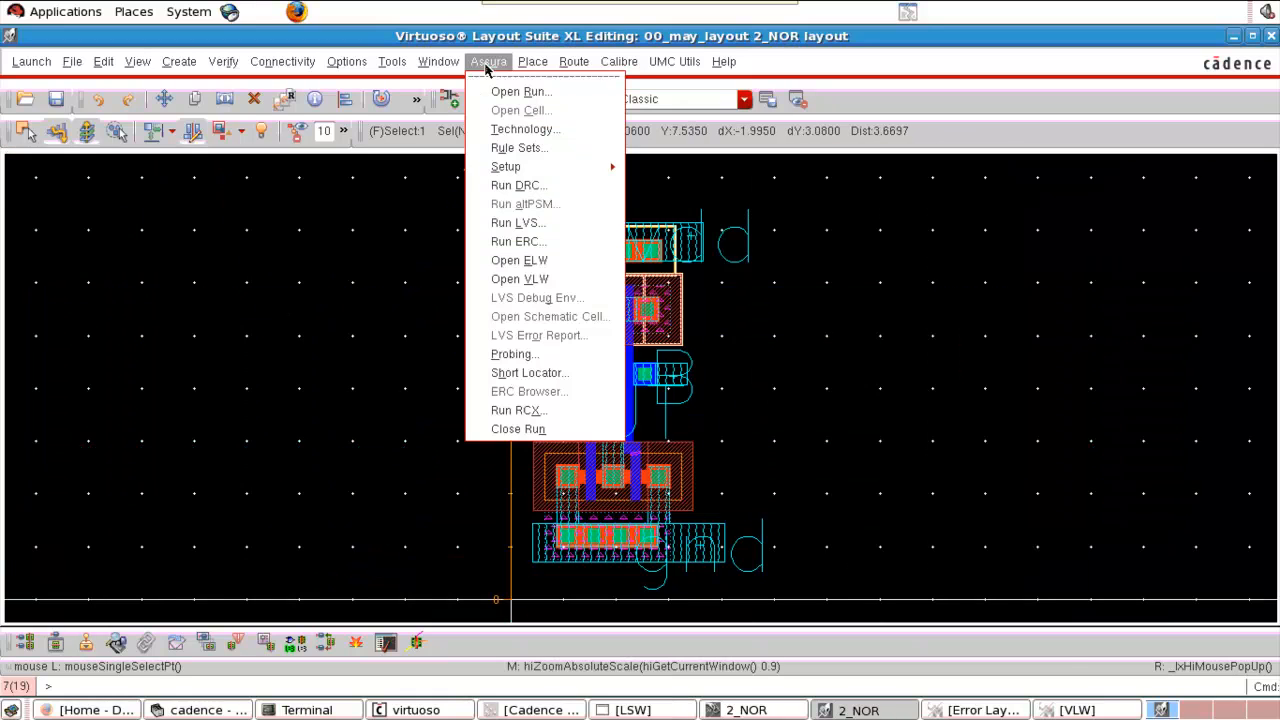
{"action": "left_click", "coordinate": [515, 185]}
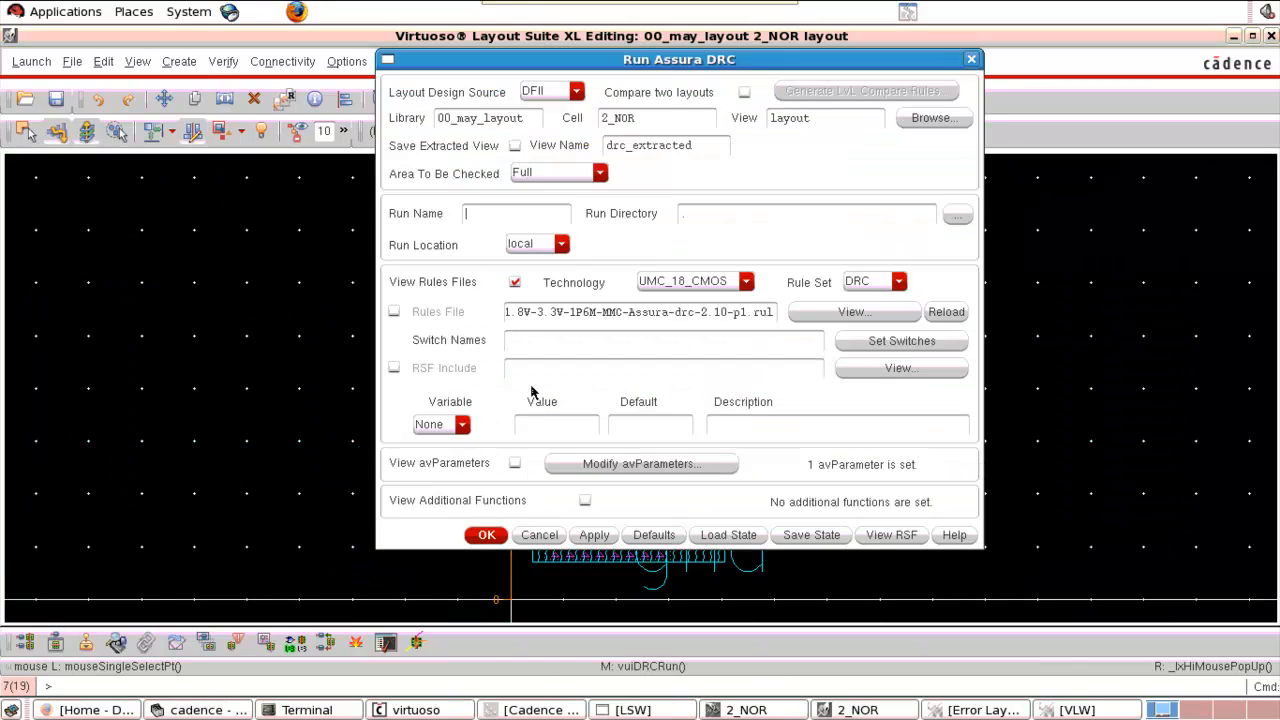
{"action": "left_click", "coordinate": [486, 535]}
{"action": "left_click", "coordinate": [605, 206]}
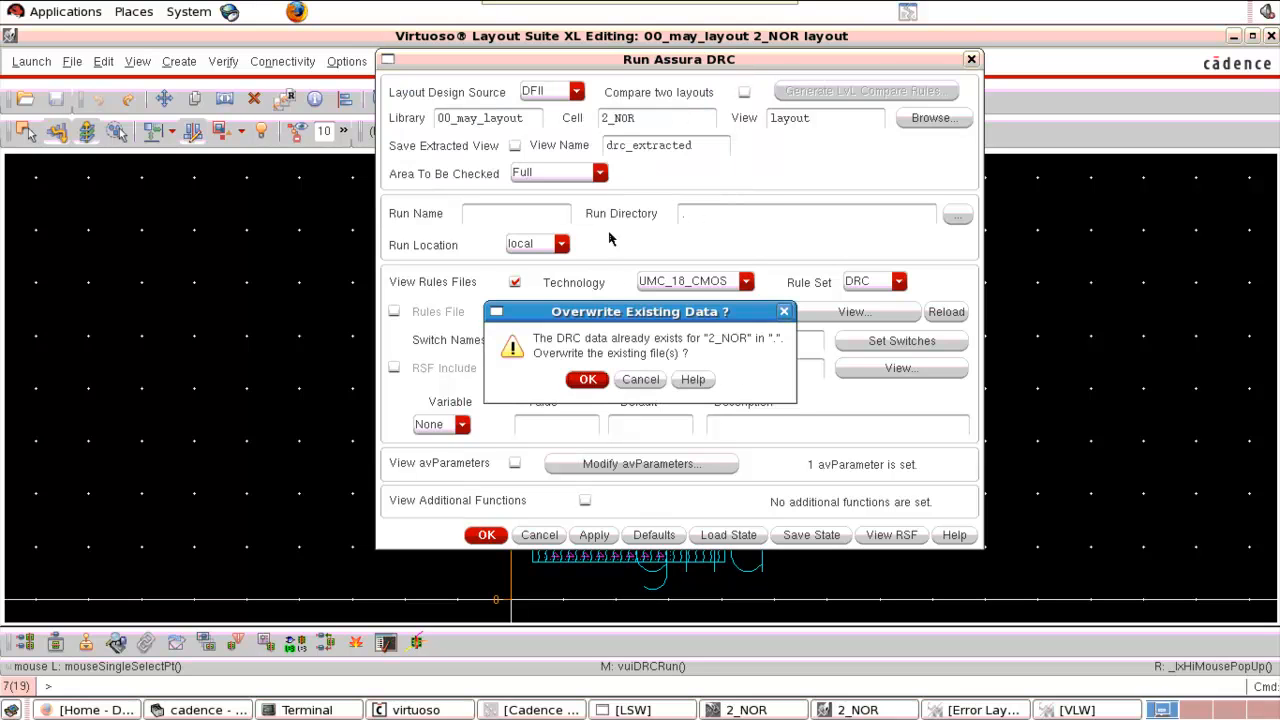
{"action": "left_click", "coordinate": [590, 381]}
{"action": "left_click", "coordinate": [594, 387]}
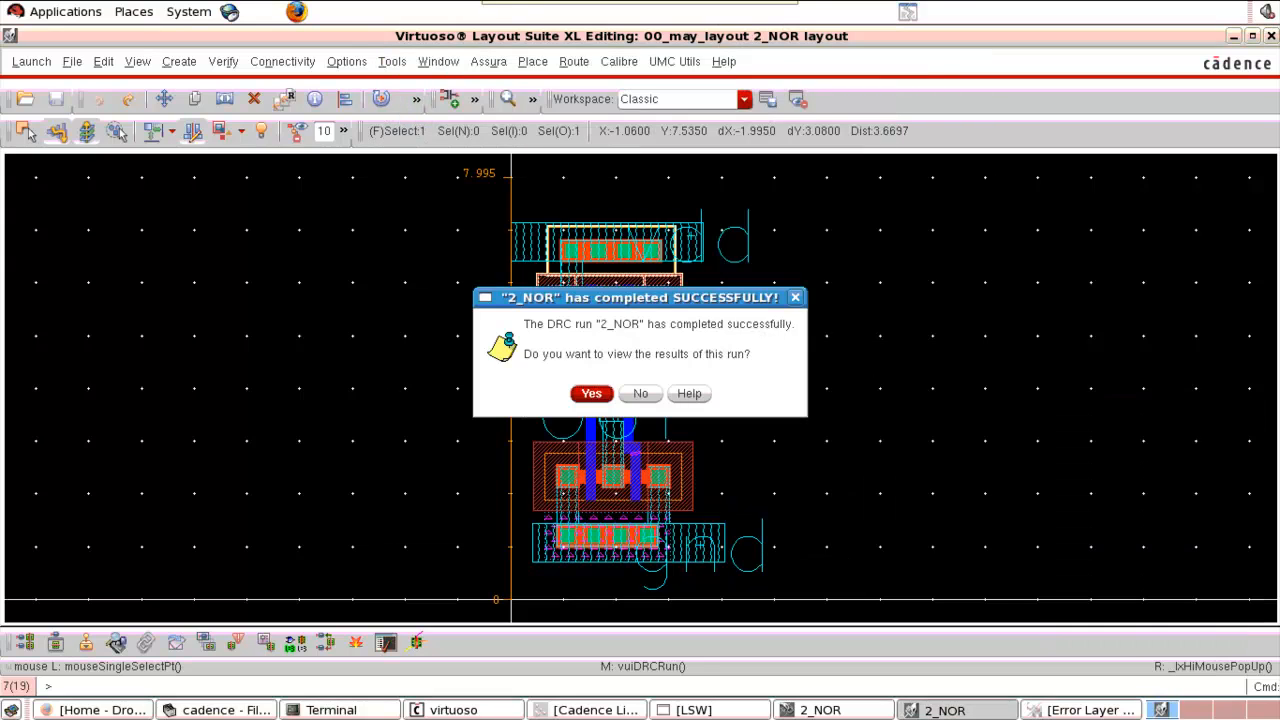
{"action": "left_click", "coordinate": [591, 394]}
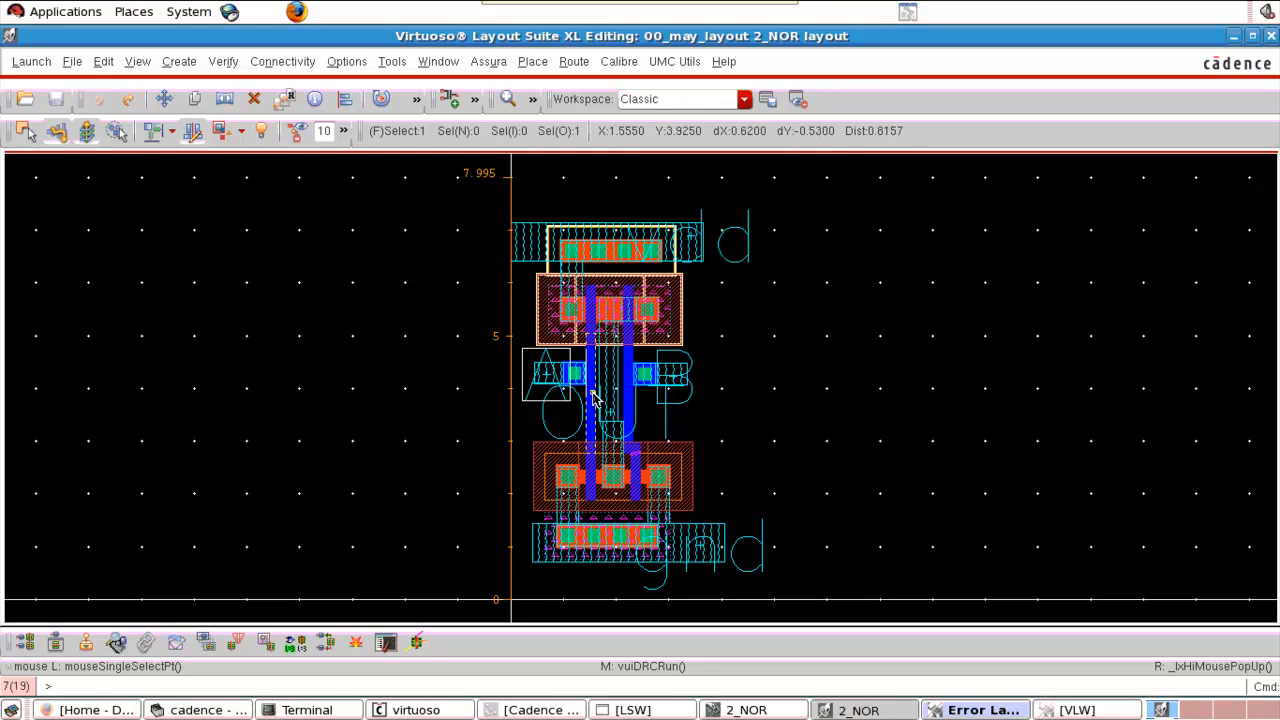
Locate the 4.14A/B/C minimum poly width error in the layout from the error list, then minimize the list.
{"action": "left_click", "coordinate": [963, 712]}
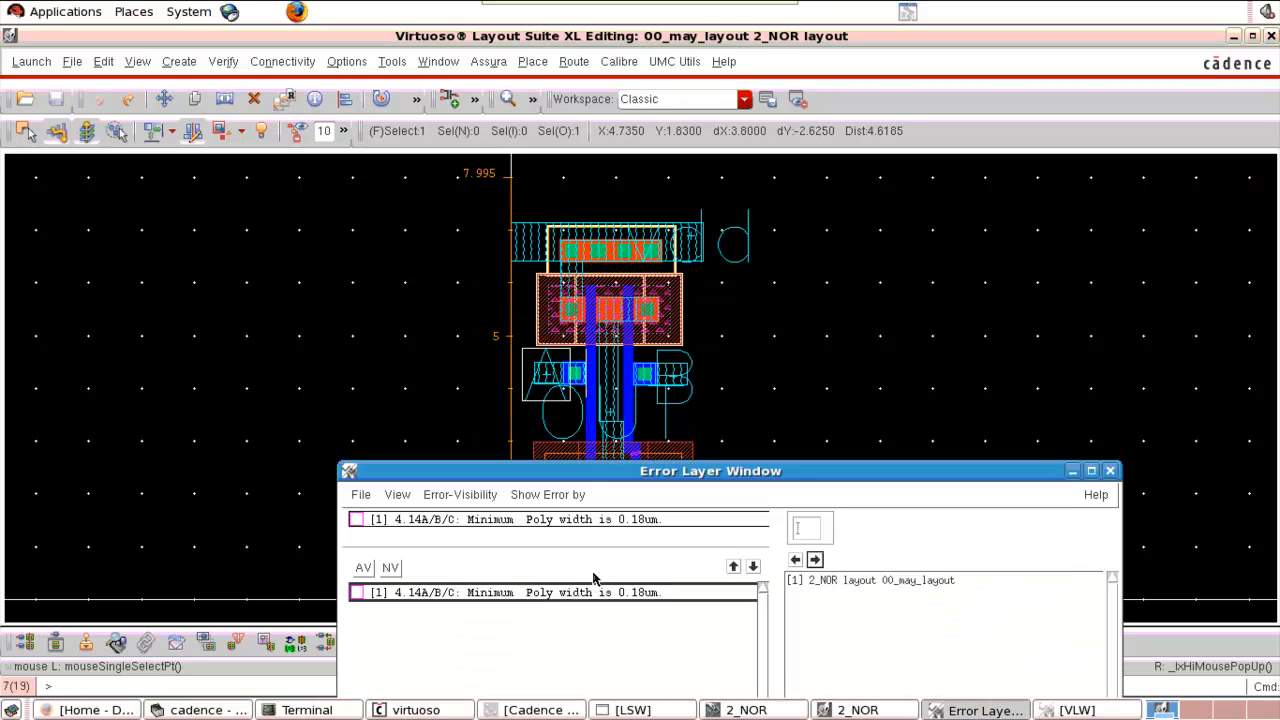
{"action": "left_click", "coordinate": [551, 600]}
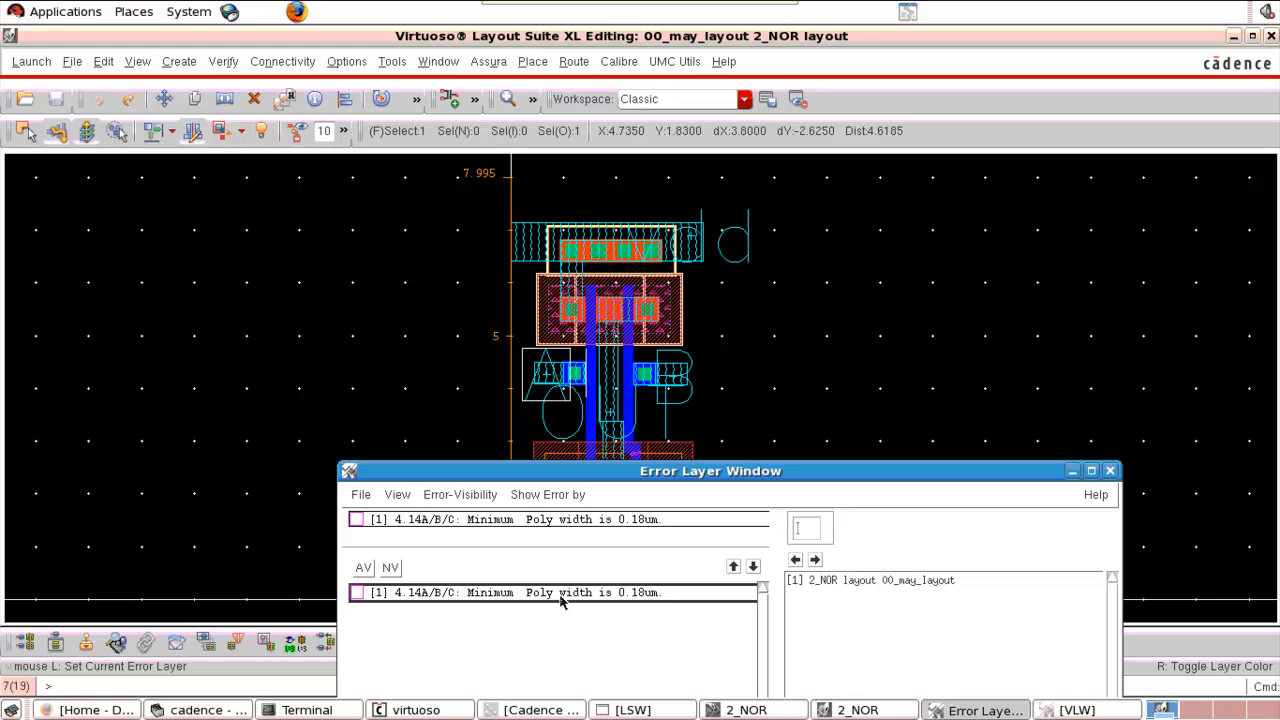
{"action": "left_click", "coordinate": [815, 561]}
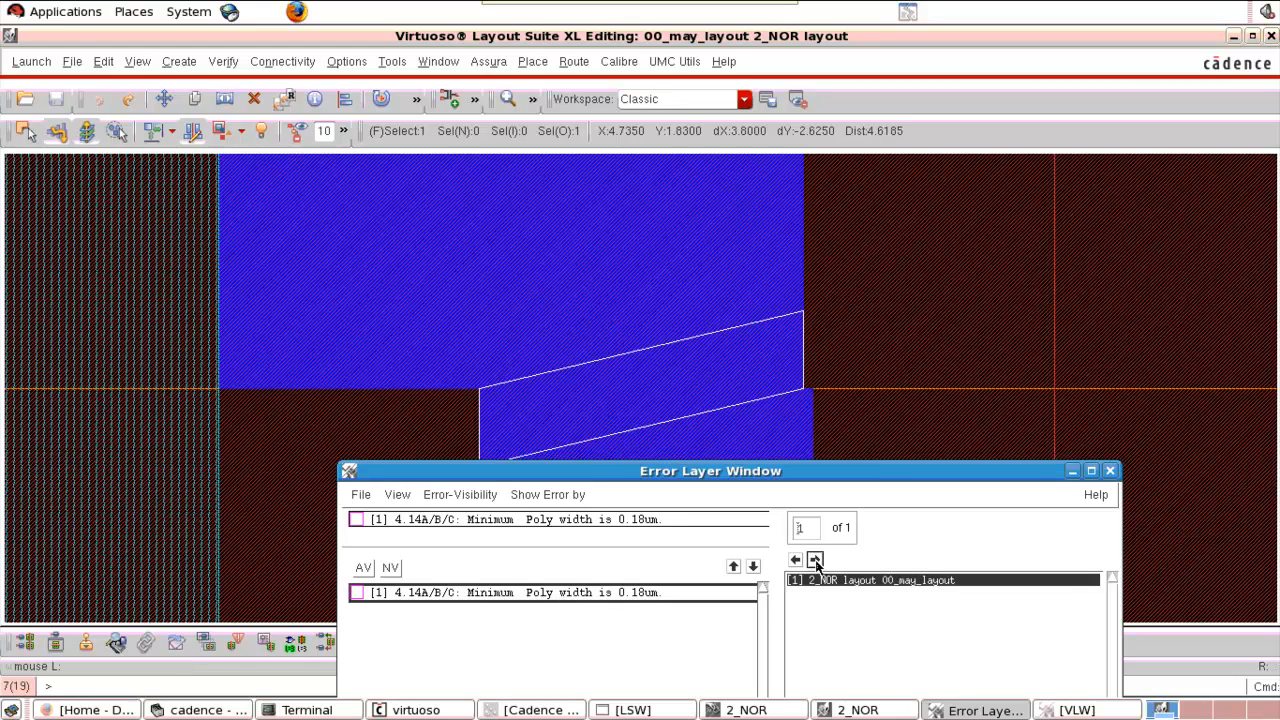
{"action": "left_click", "coordinate": [1073, 471]}
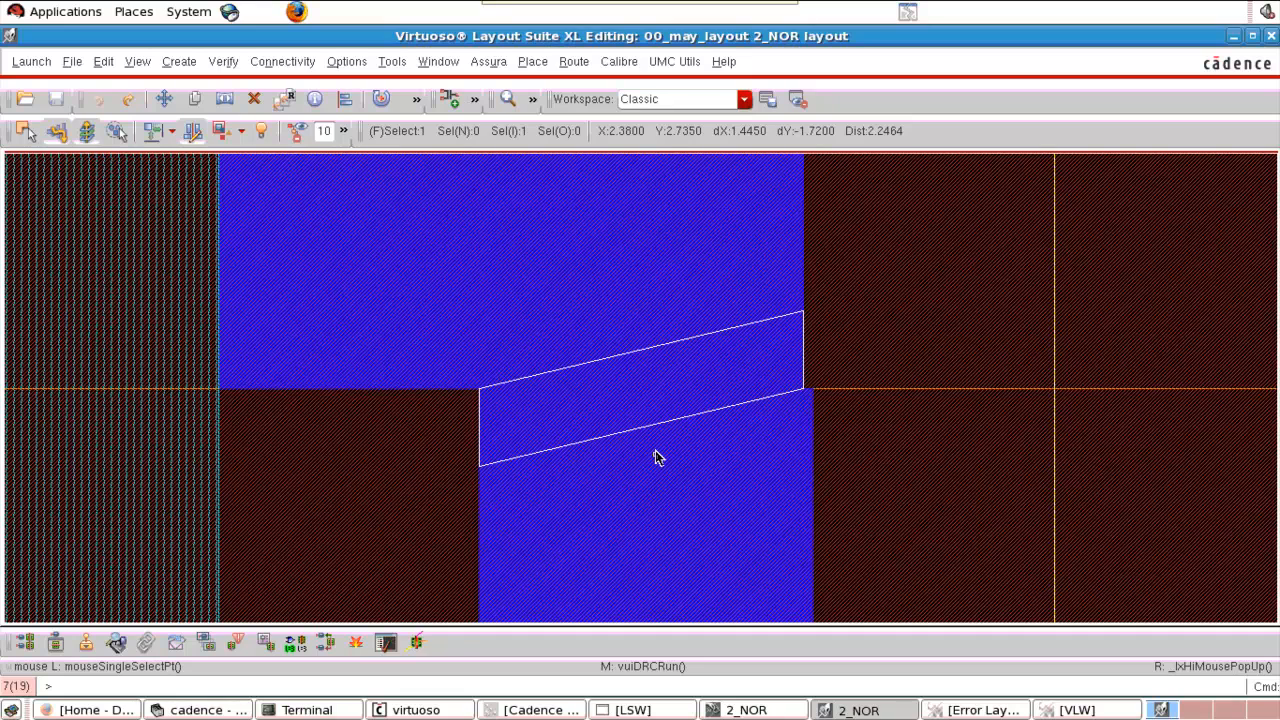
Delete the small poly rectangle that bridges the jog in the right gate at the upper edge of the NMOS region.
{"action": "key", "text": "f"}
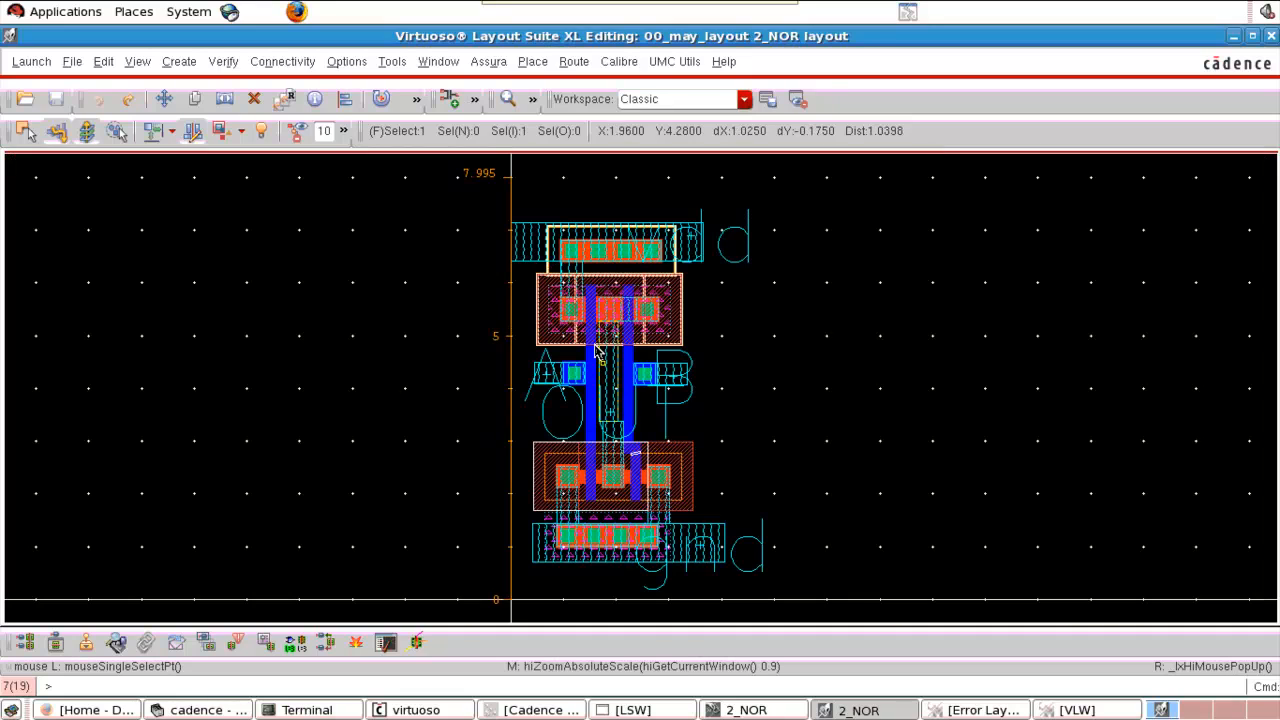
{"action": "key", "text": "z"}
{"action": "left_click", "coordinate": [596, 288]}
{"action": "left_click", "coordinate": [706, 514]}
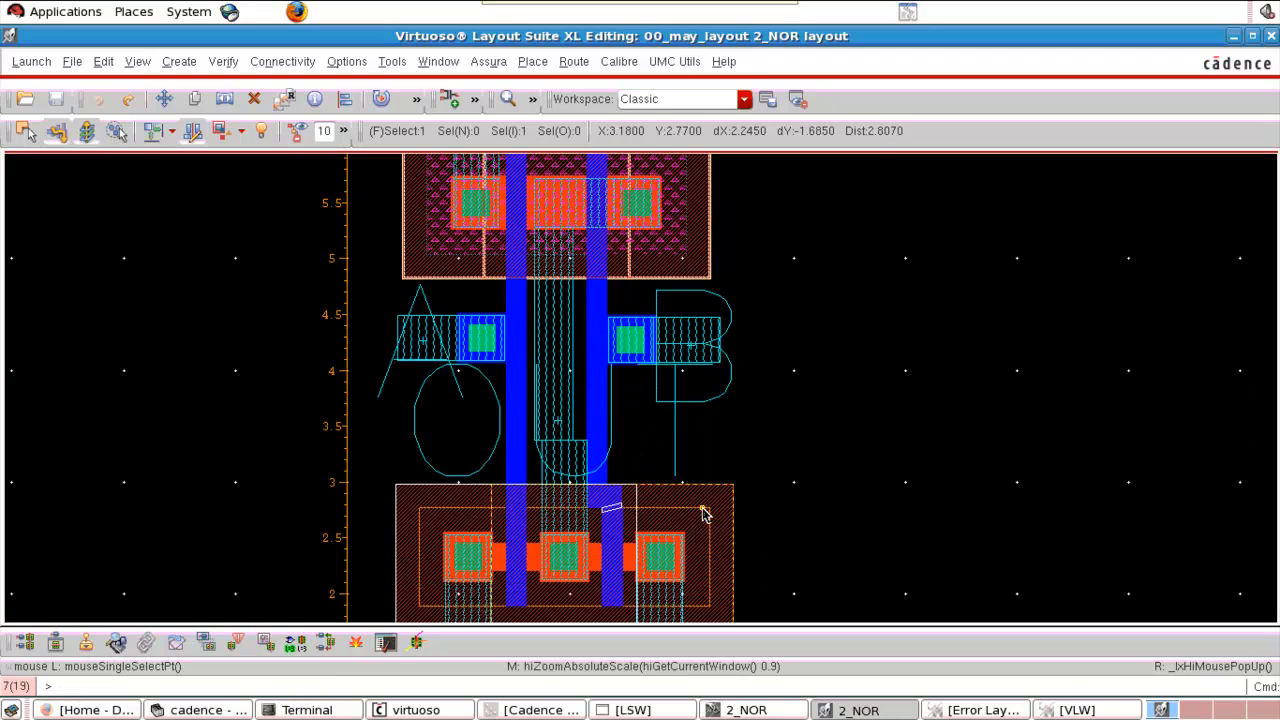
{"action": "key", "text": "z"}
{"action": "left_click", "coordinate": [510, 416]}
{"action": "left_click", "coordinate": [700, 625]}
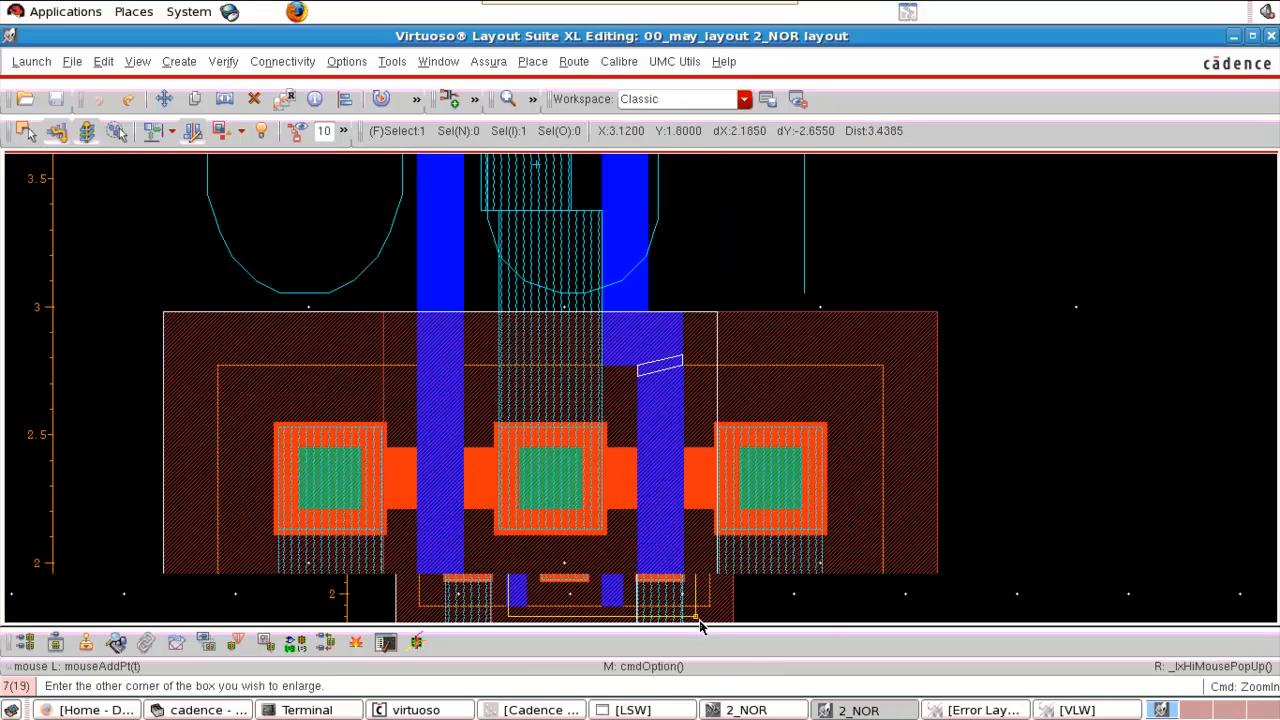
{"action": "left_click", "coordinate": [694, 264]}
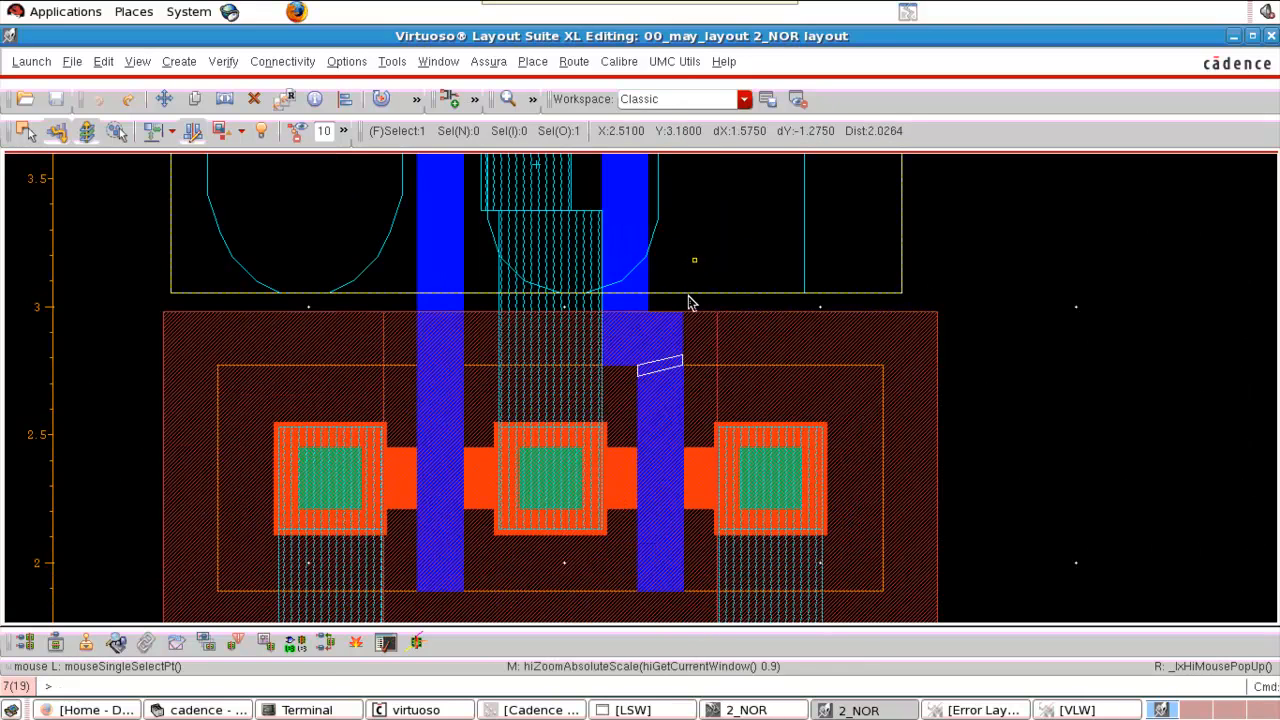
{"action": "key", "text": "z"}
{"action": "left_click", "coordinate": [566, 286]}
{"action": "left_click", "coordinate": [777, 420]}
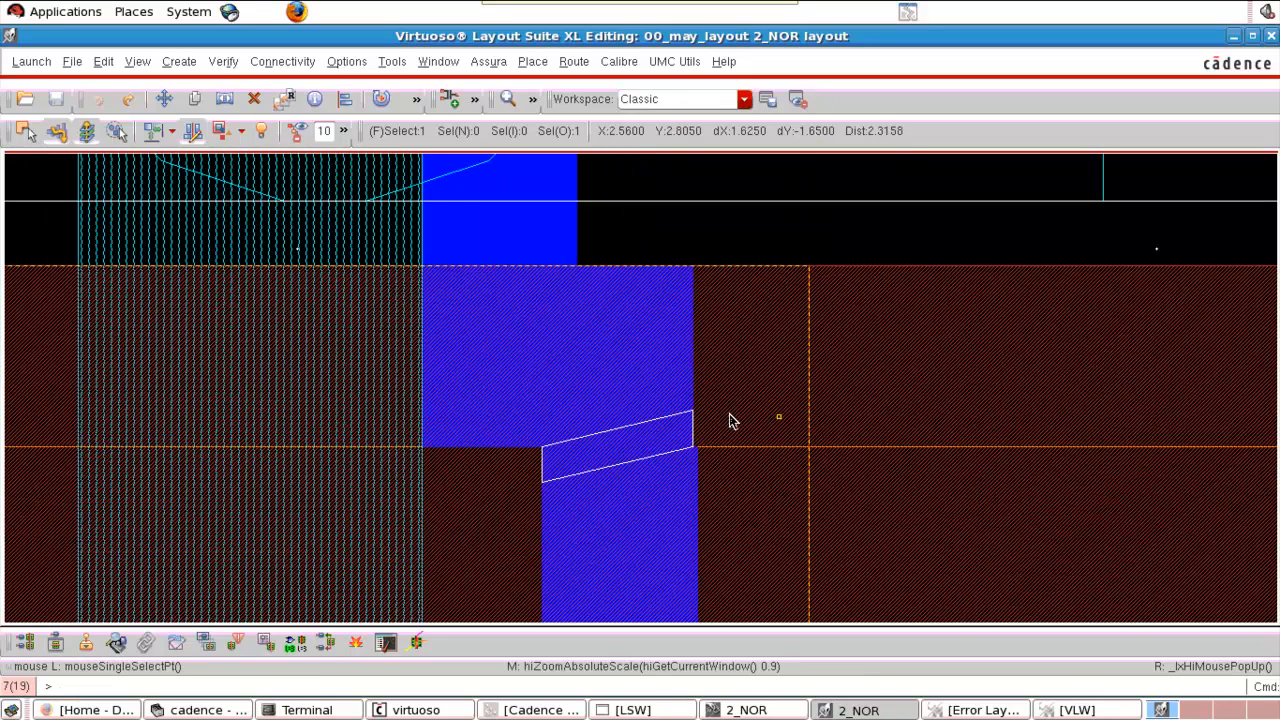
{"action": "left_click", "coordinate": [664, 346]}
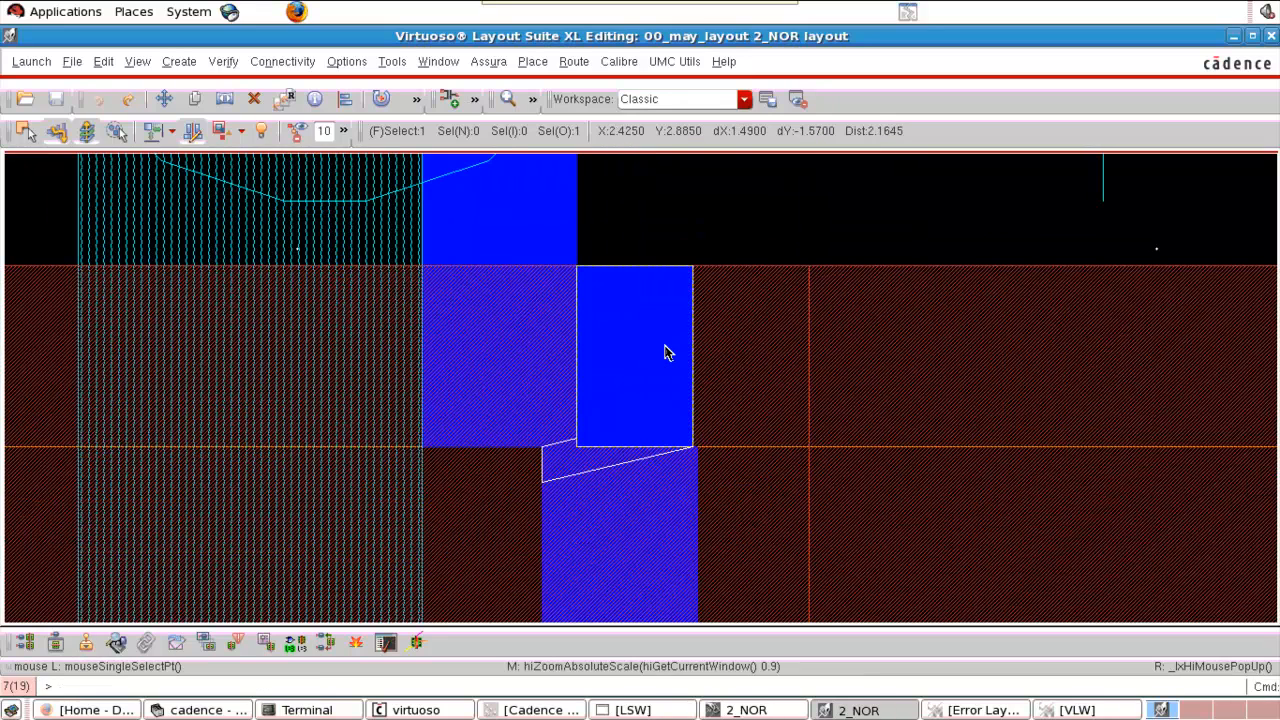
{"action": "key", "text": "Delete"}
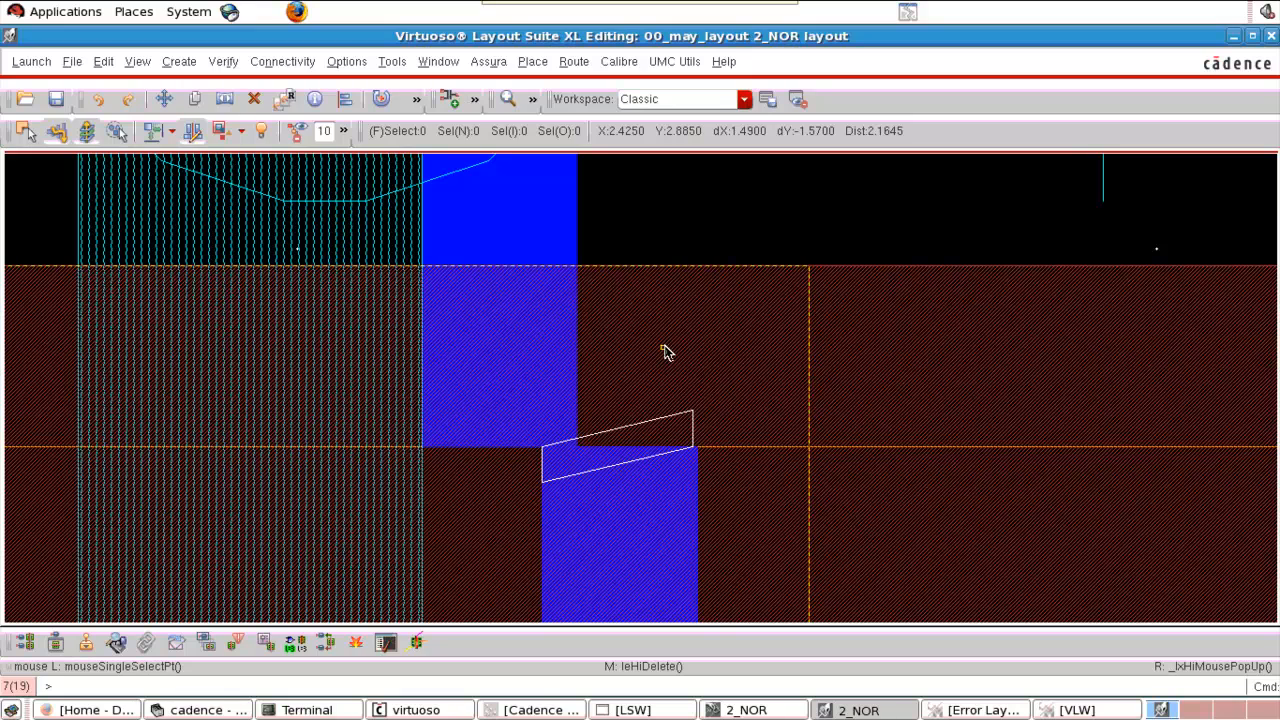
{"action": "key", "text": "r"}
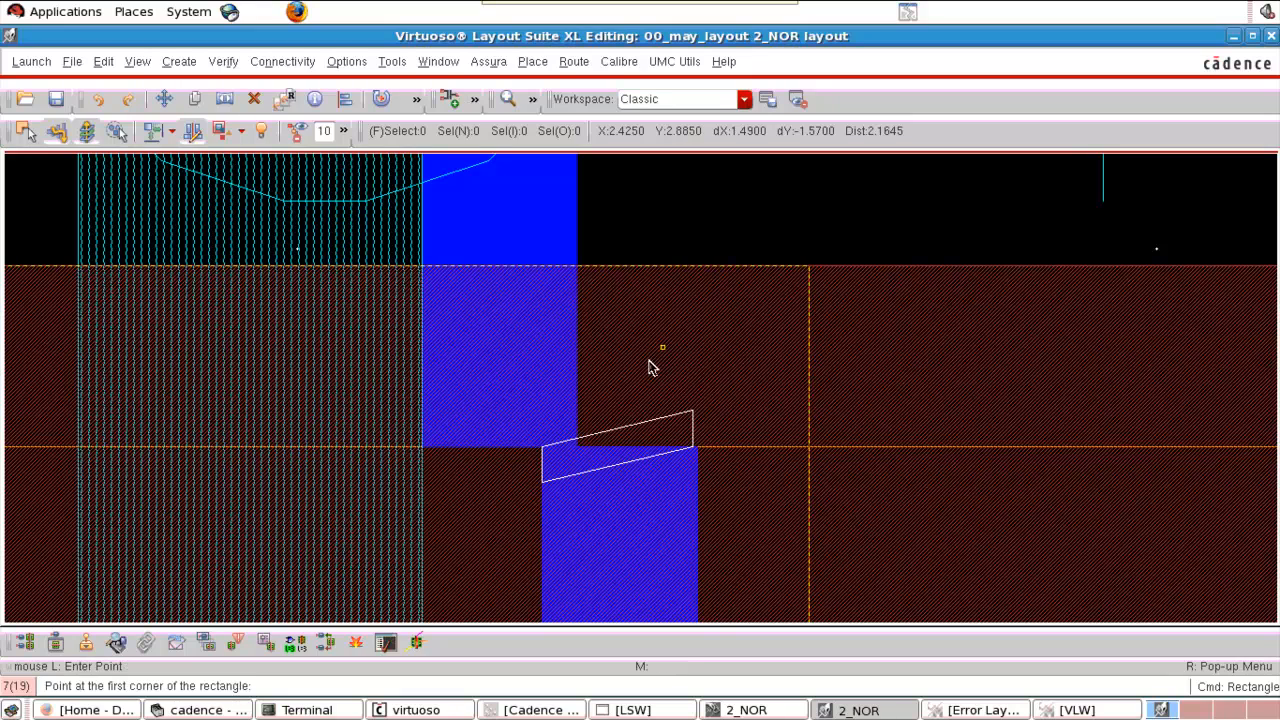
{"action": "left_click", "coordinate": [698, 448]}
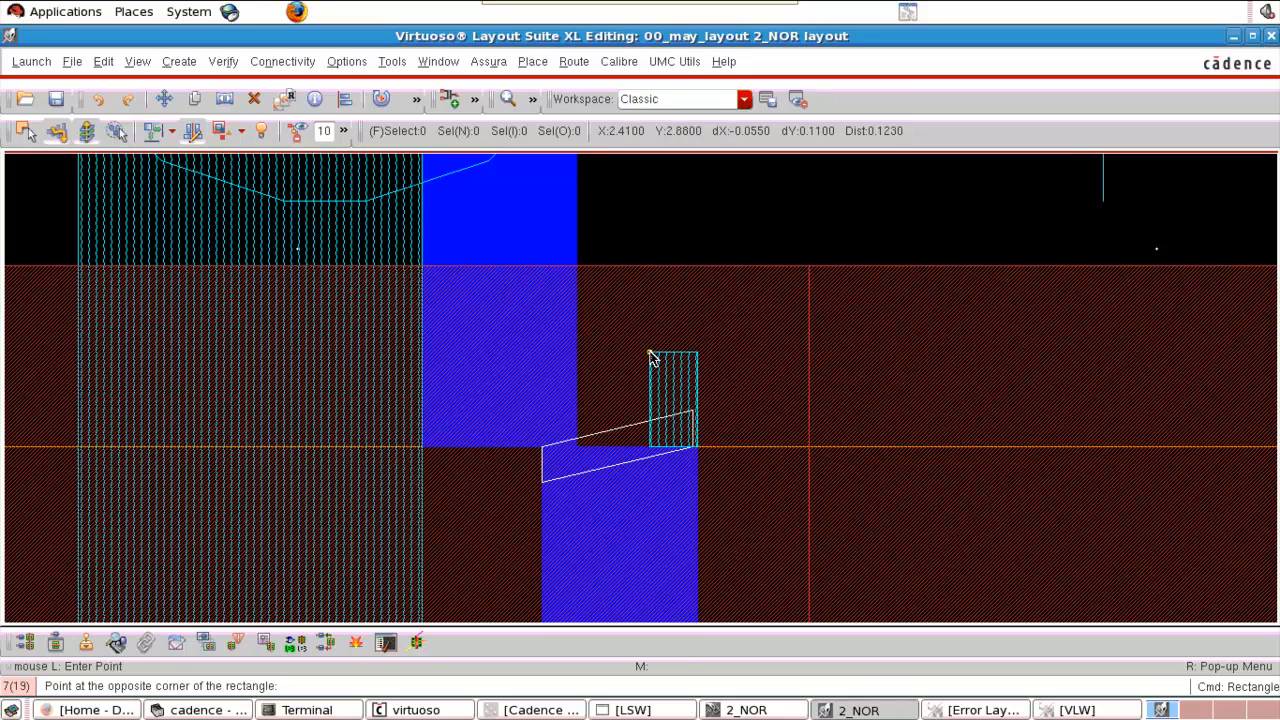
{"action": "key", "text": "Escape"}
Draw a PO1 rectangle about 0.14 by 0.21 bridging the right gate's jog, flush with the lower poly segment's right edge.
{"action": "left_click", "coordinate": [630, 710]}
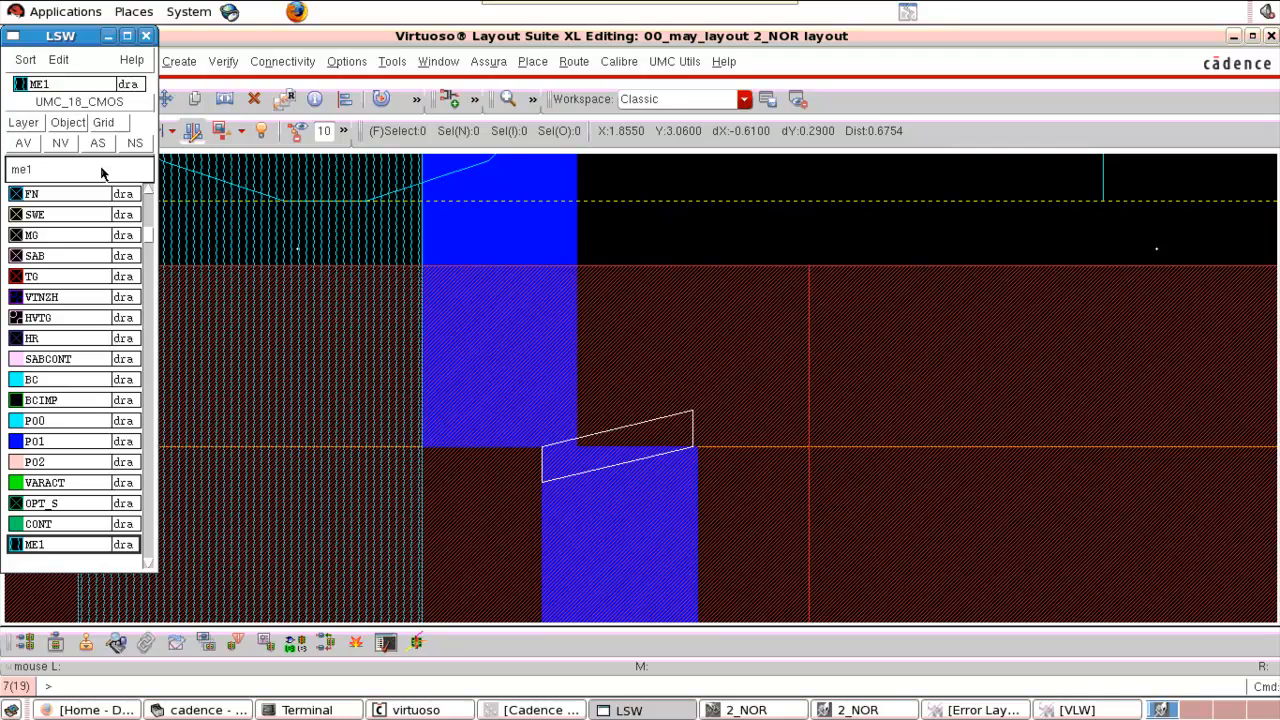
{"action": "key", "text": "BackSpace"}
{"action": "key", "text": "BackSpace"}
{"action": "key", "text": "BackSpace"}
{"action": "type", "text": "po1"}
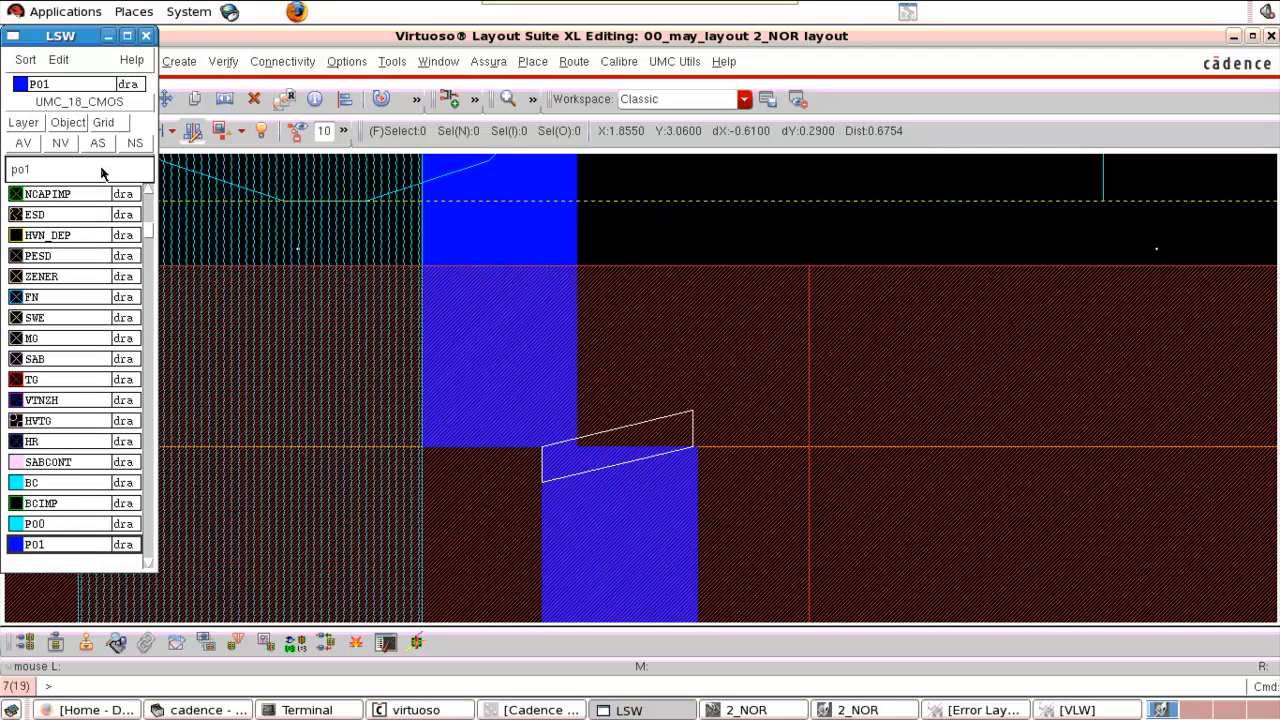
{"action": "left_click", "coordinate": [184, 40]}
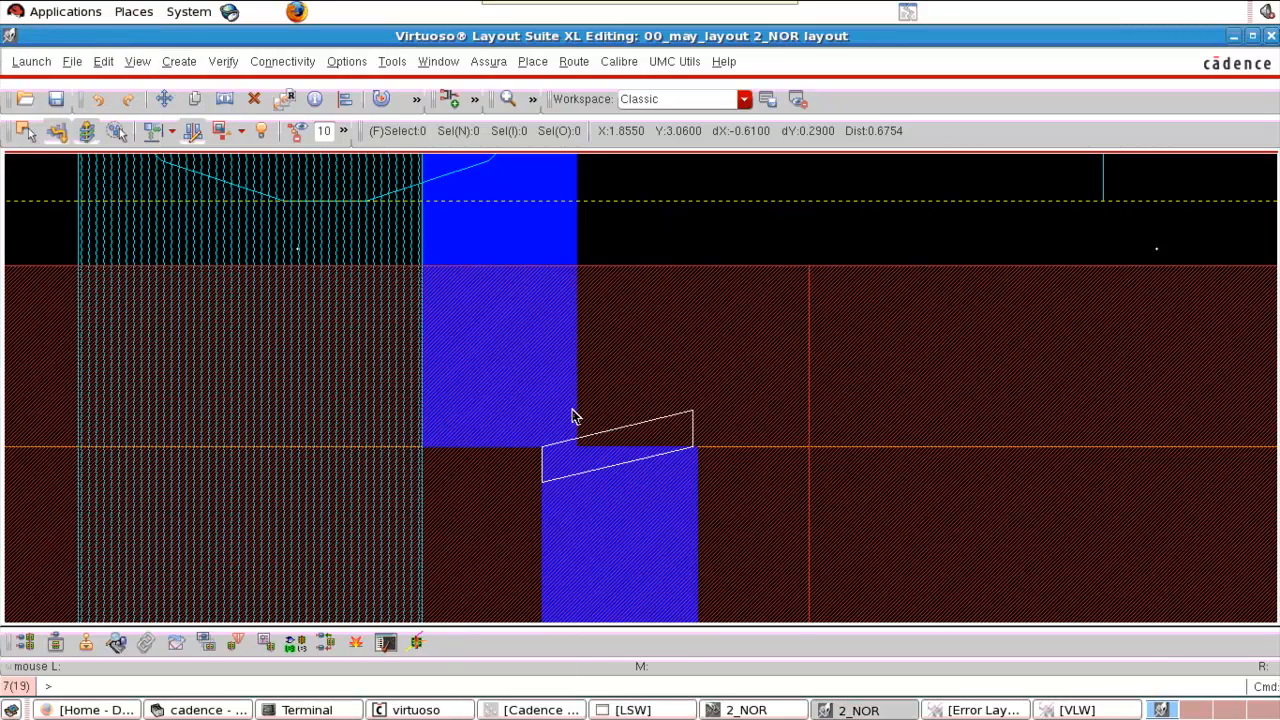
{"action": "key", "text": "r"}
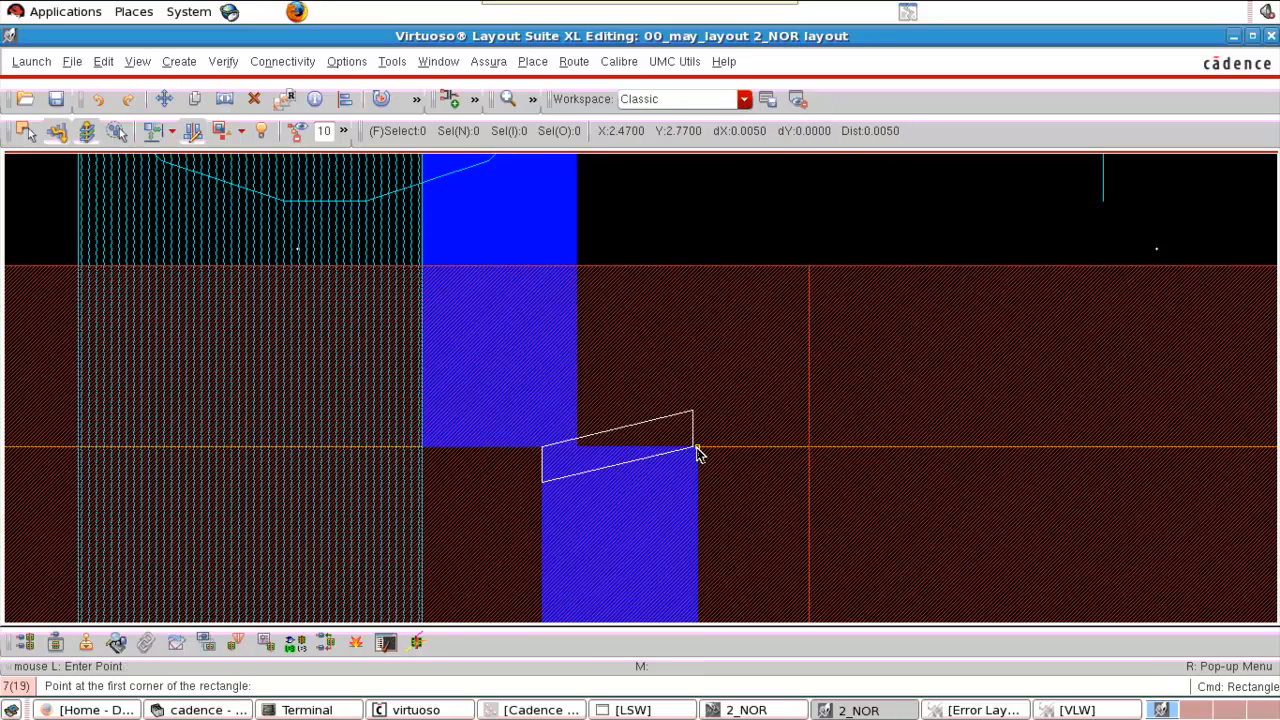
{"action": "left_click", "coordinate": [697, 448]}
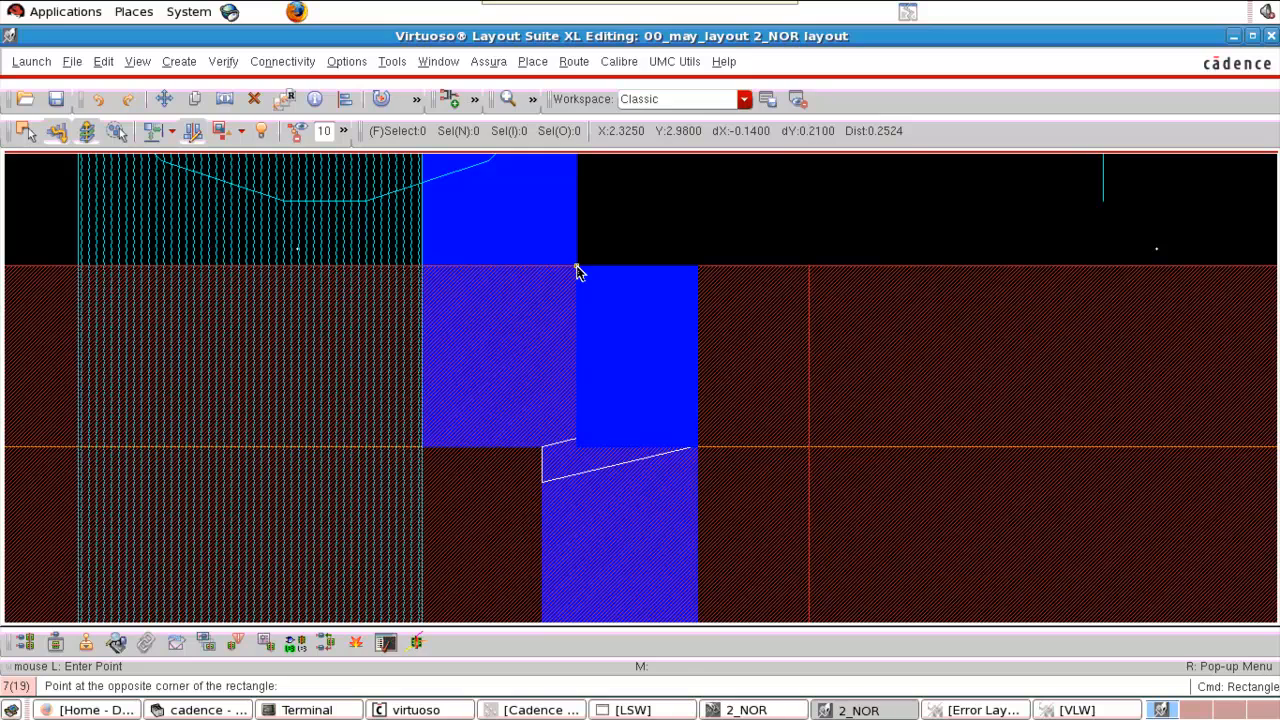
{"action": "left_click", "coordinate": [577, 269]}
{"action": "key", "text": "Escape"}
Rerun Assura DRC on the layout with the redrawn poly jog, saving the cell and overwriting the old data, and close the result notice.
{"action": "key", "text": "f"}
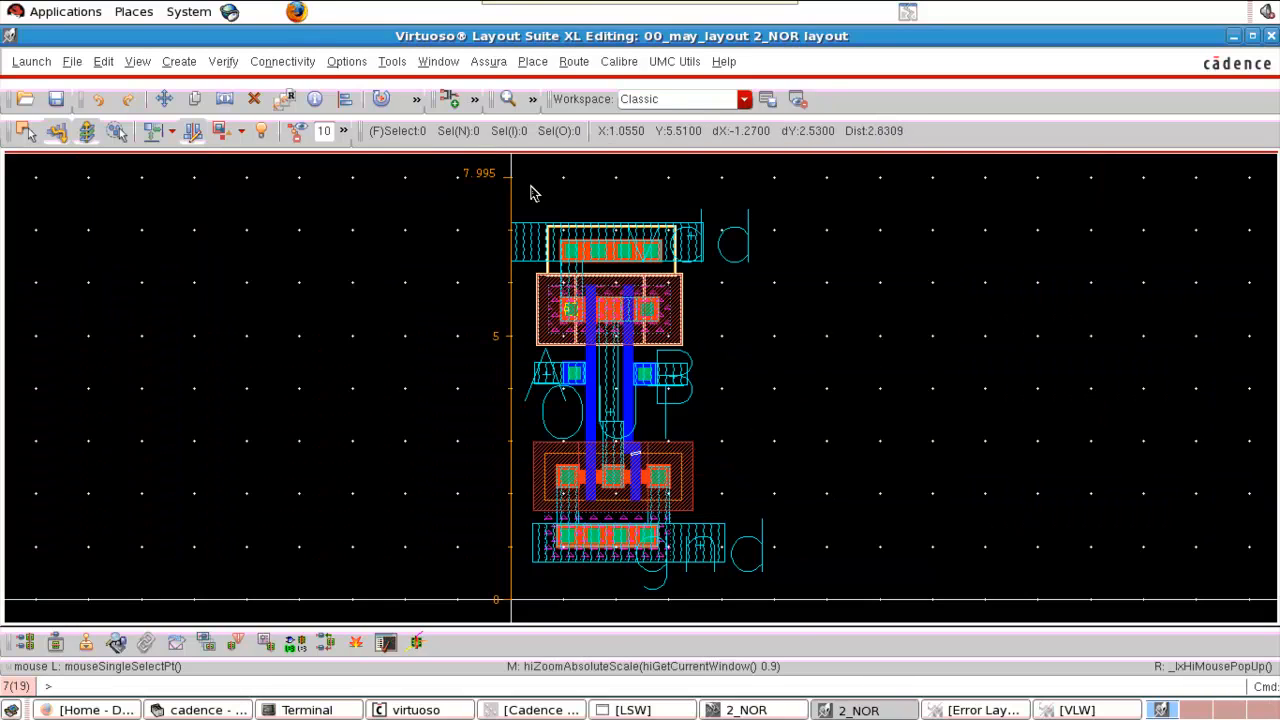
{"action": "left_click", "coordinate": [487, 63]}
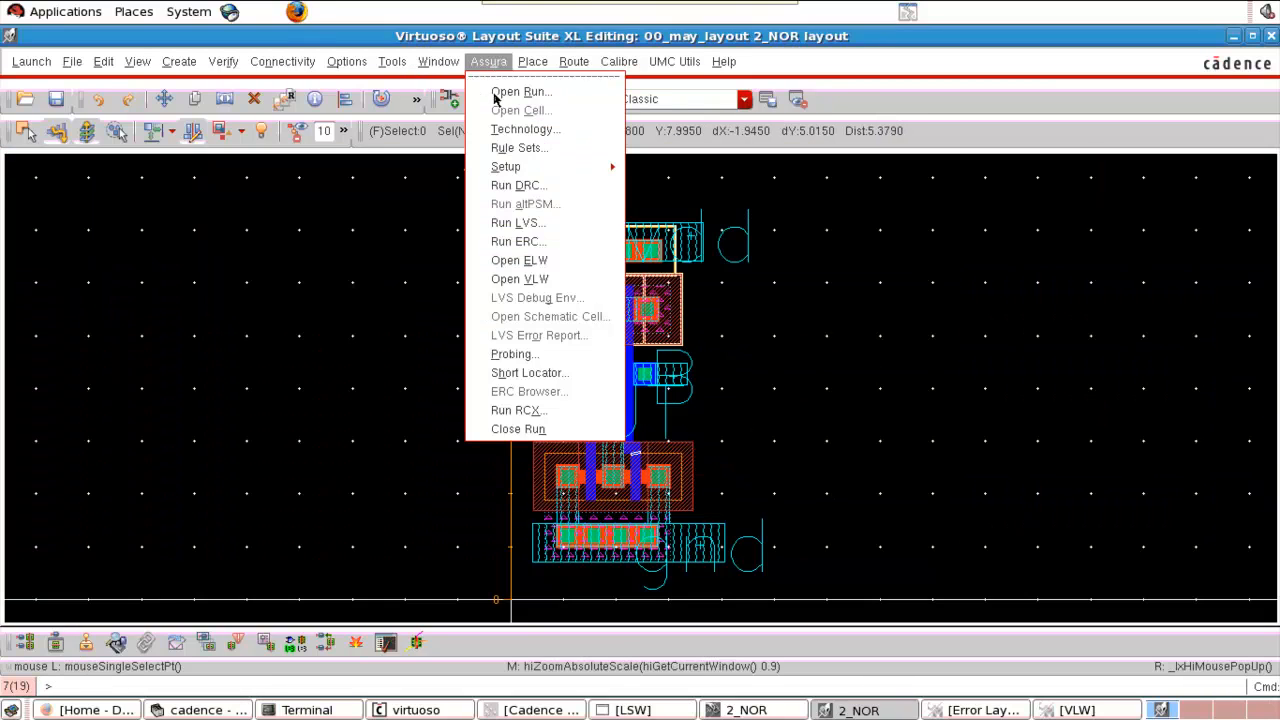
{"action": "left_click", "coordinate": [518, 186]}
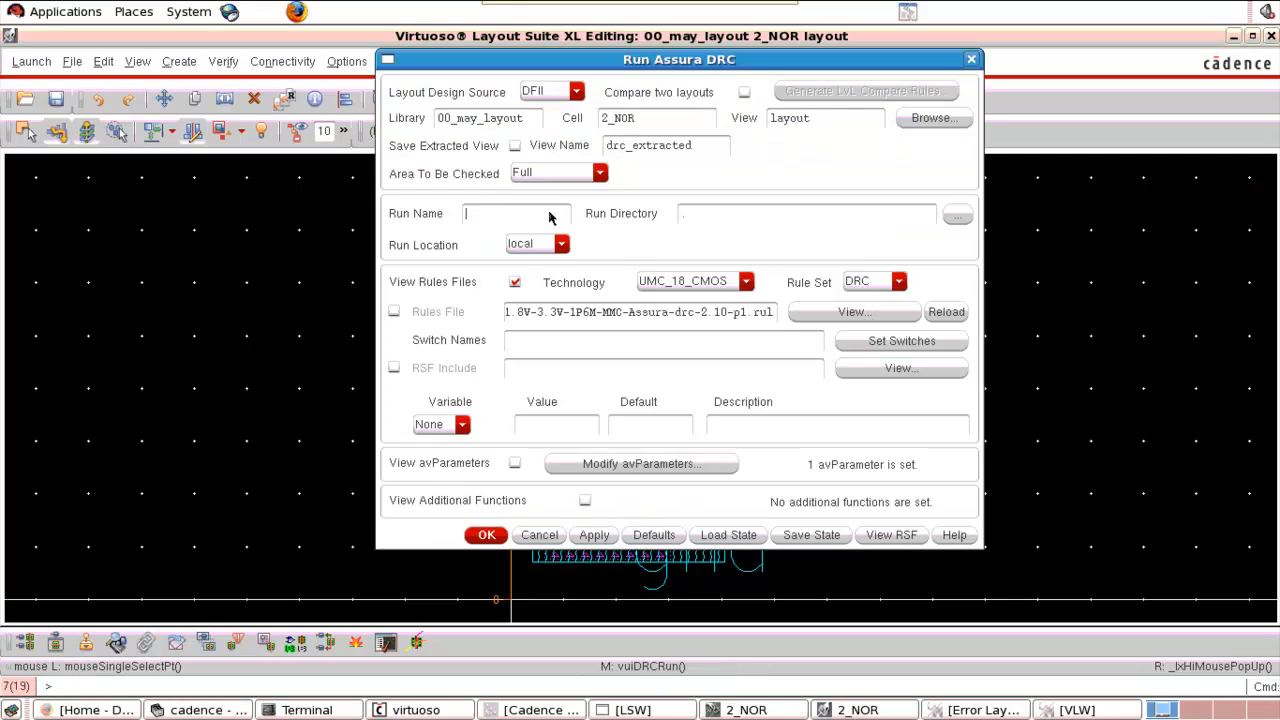
{"action": "left_click", "coordinate": [486, 535]}
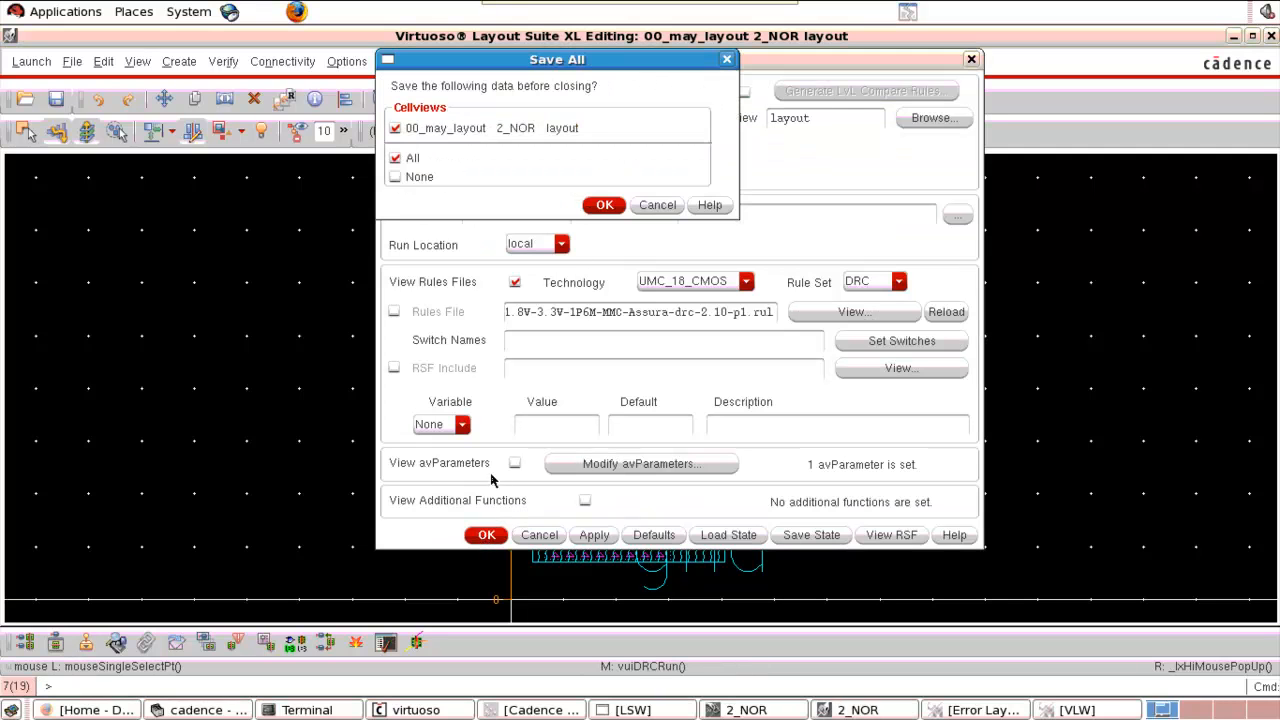
{"action": "left_click", "coordinate": [604, 206]}
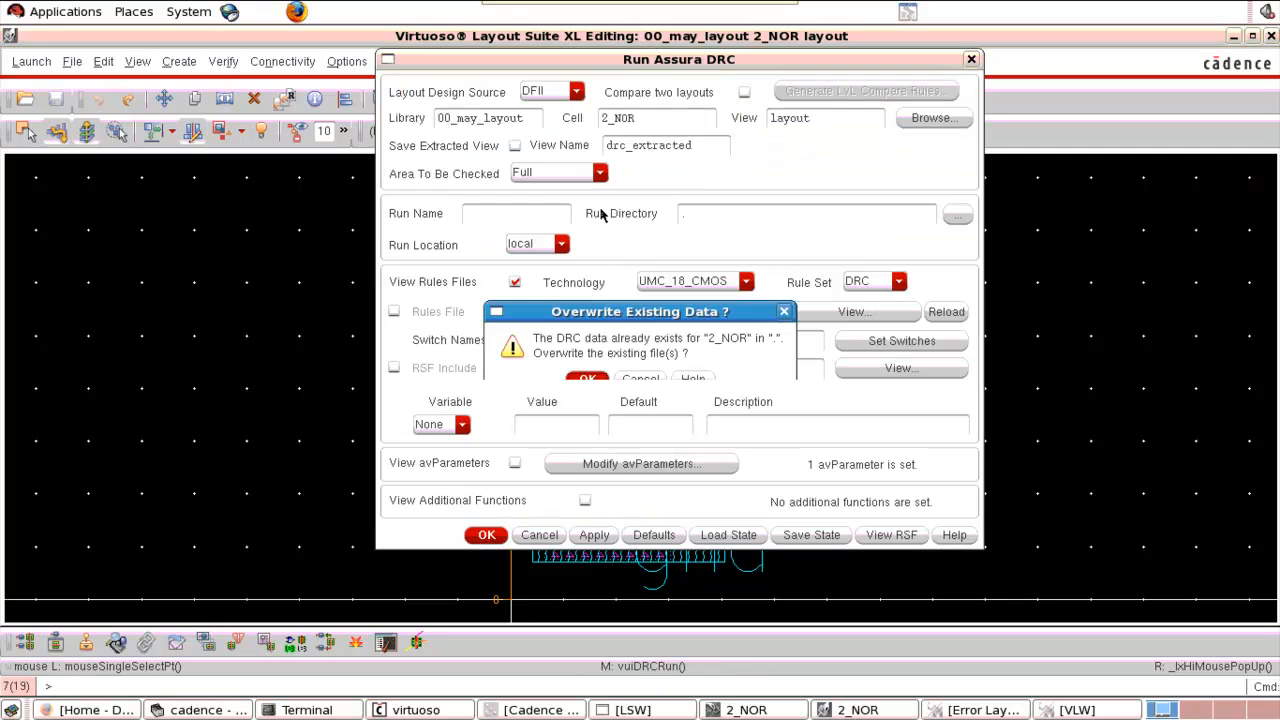
{"action": "left_click", "coordinate": [587, 380]}
{"action": "left_click", "coordinate": [591, 384]}
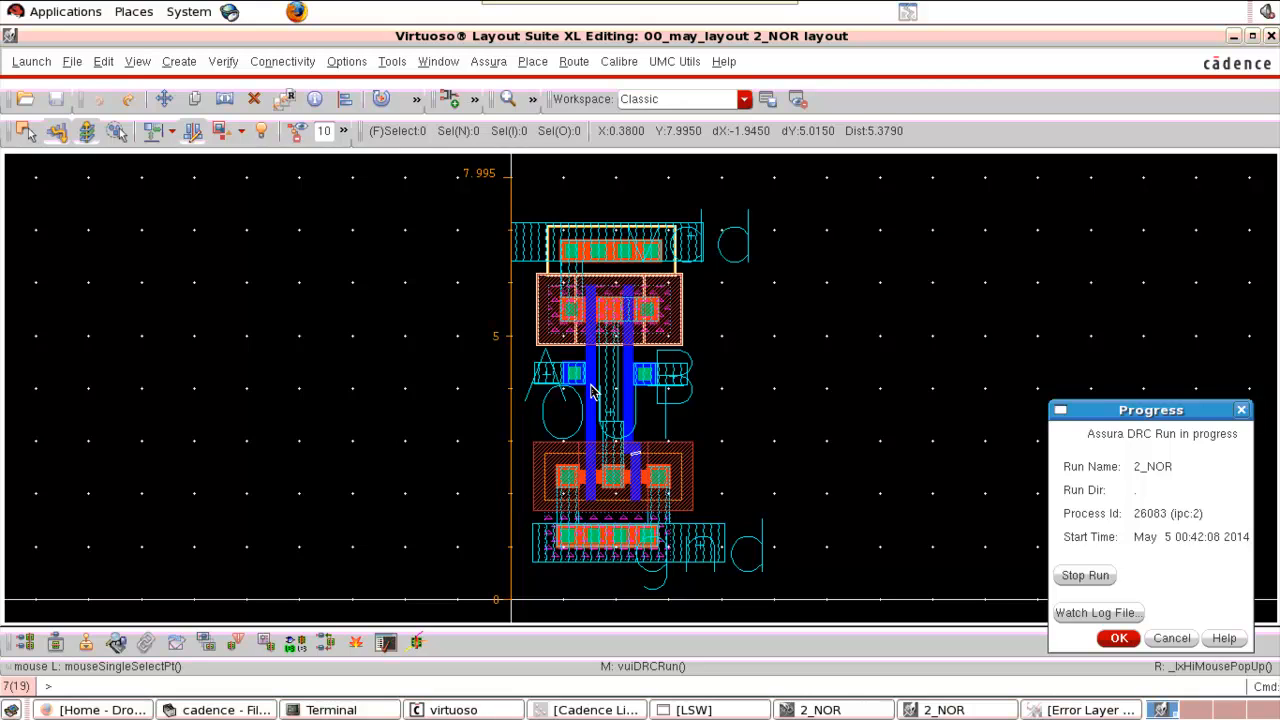
{"action": "left_click", "coordinate": [591, 392]}
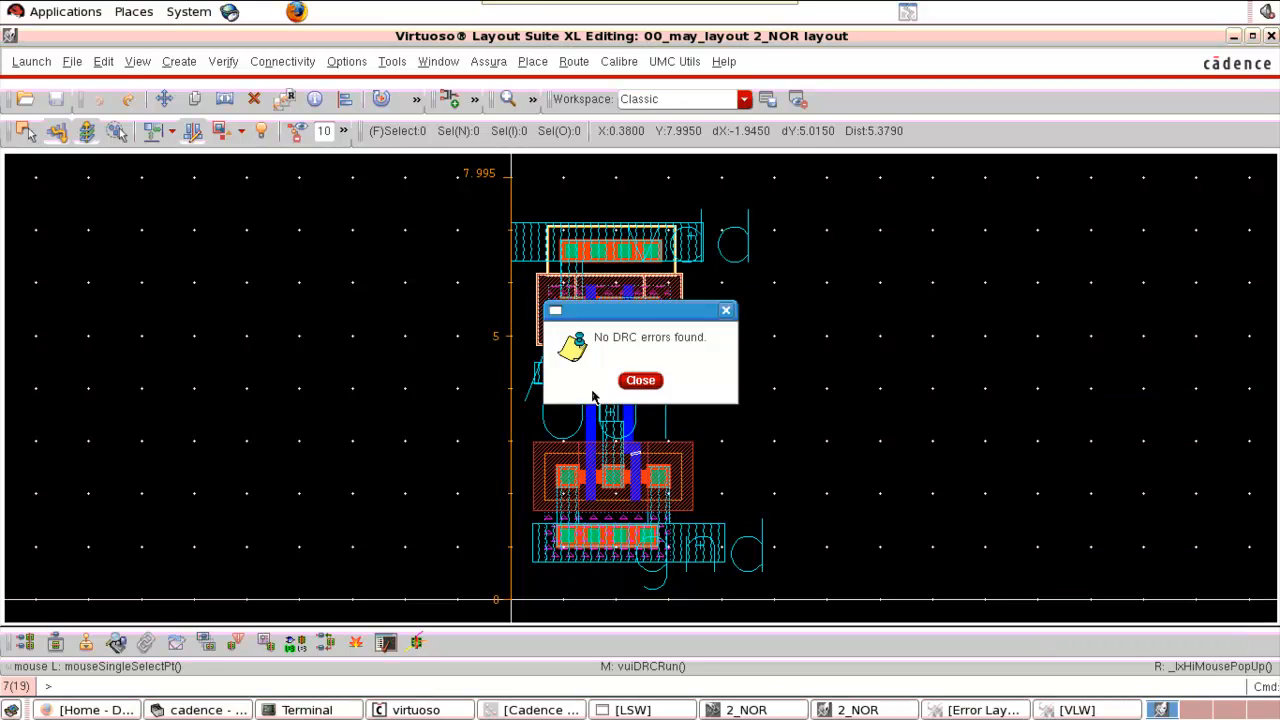
{"action": "left_click", "coordinate": [640, 382]}
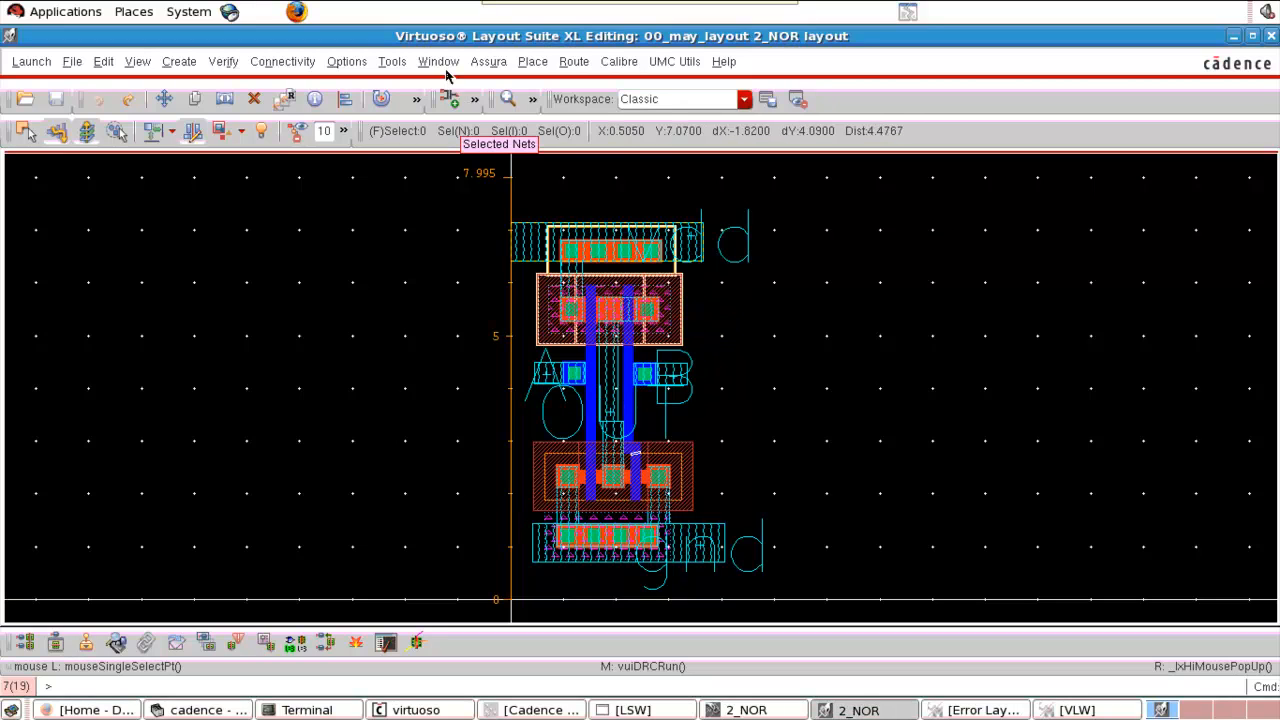
Run Assura LVS comparing the 2_NOR schematic and layout, overwriting the existing LVS data, and open the run results.
{"action": "left_click", "coordinate": [478, 63]}
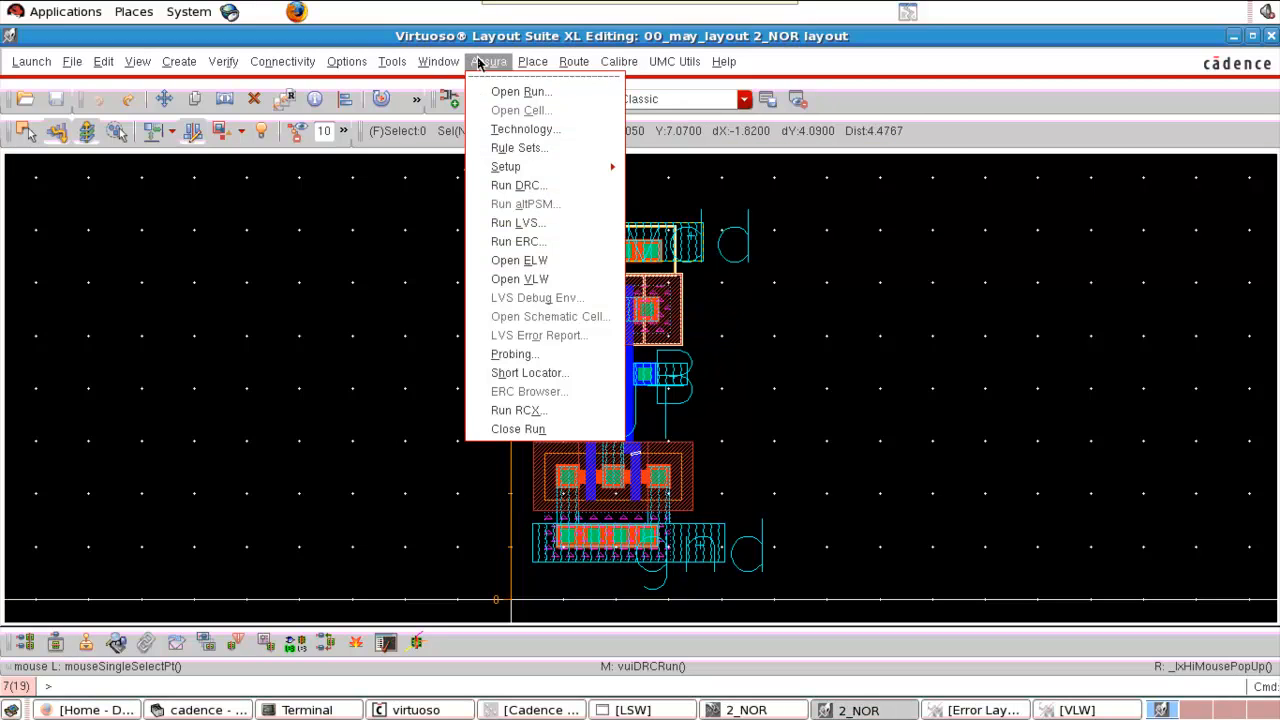
{"action": "left_click", "coordinate": [544, 220]}
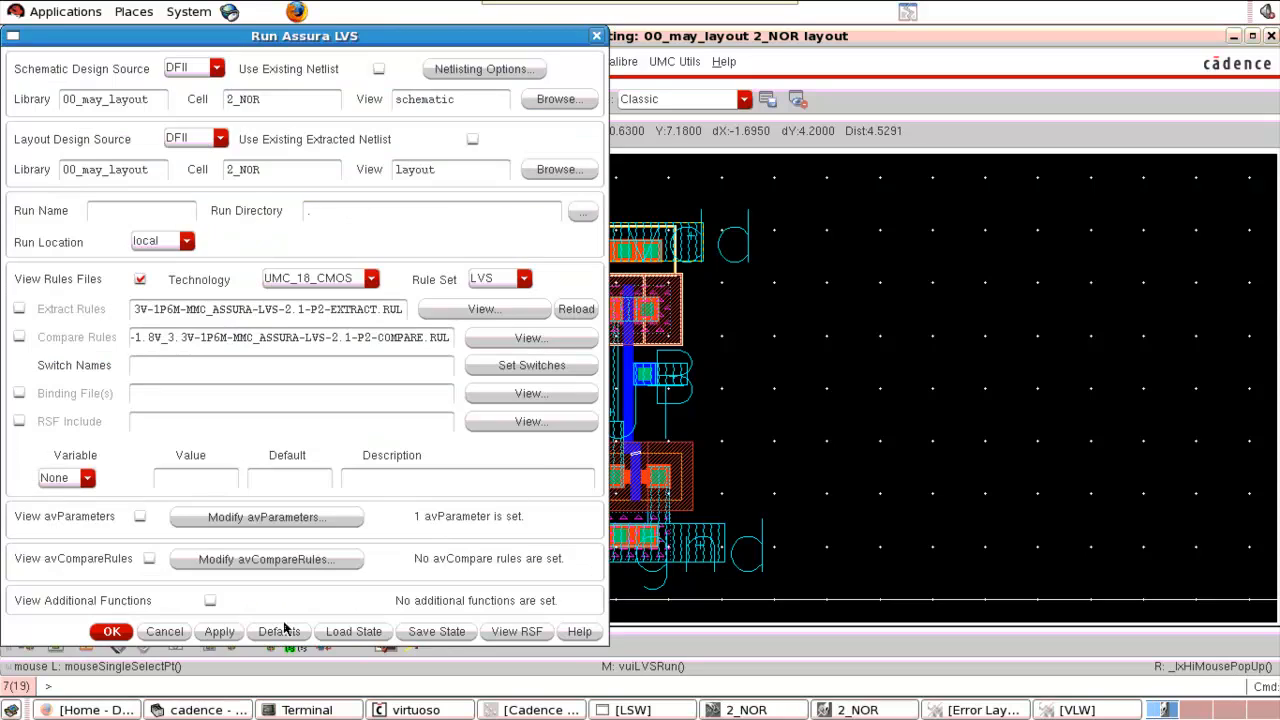
{"action": "left_click", "coordinate": [110, 634]}
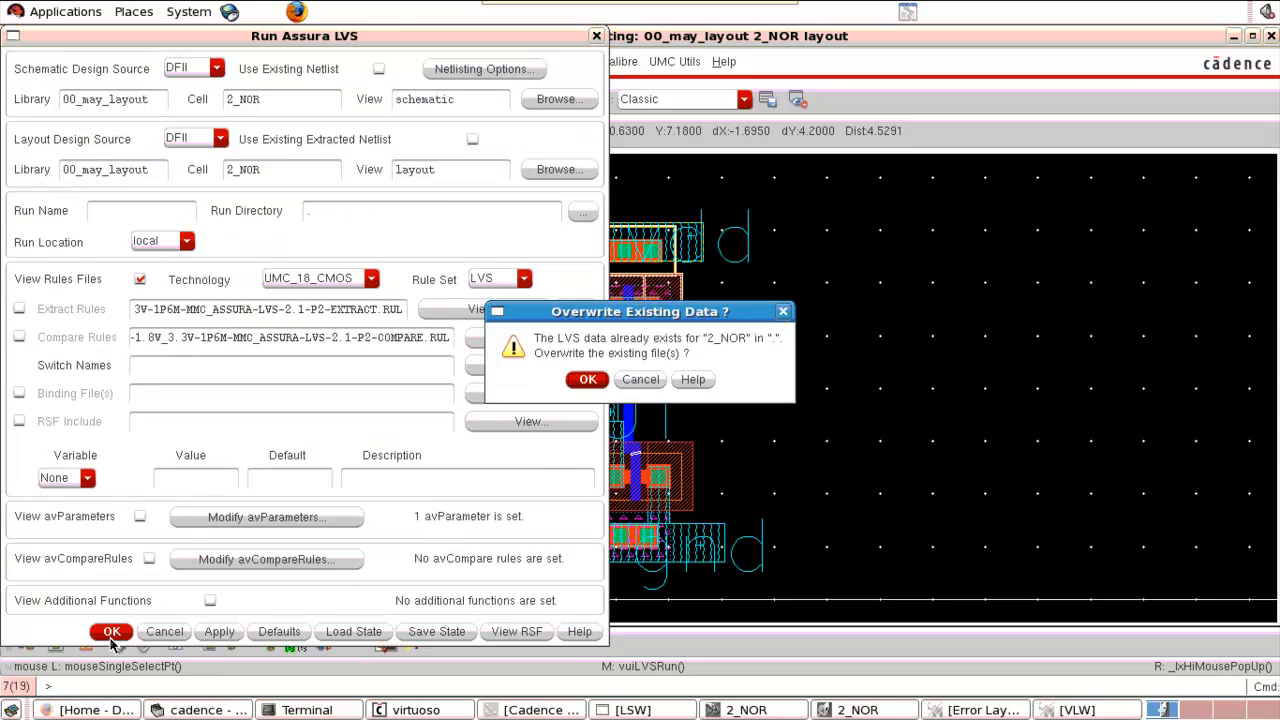
{"action": "left_click", "coordinate": [585, 380]}
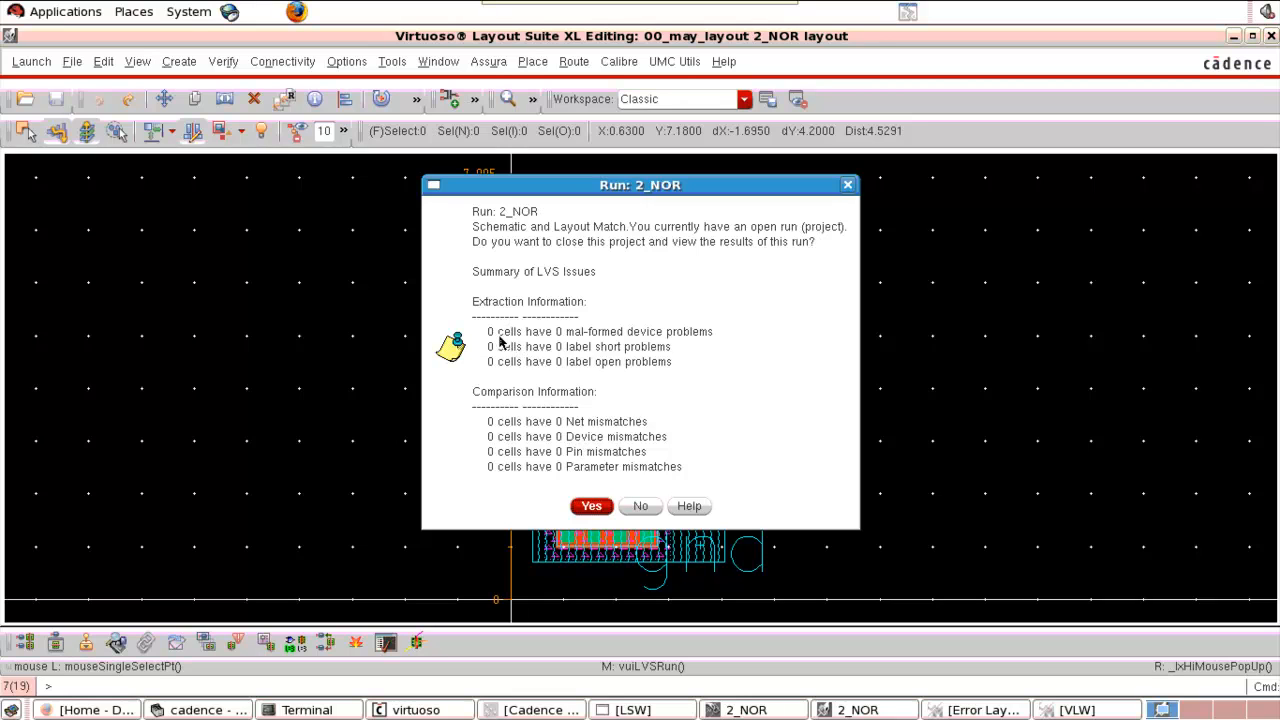
{"action": "left_click", "coordinate": [592, 505]}
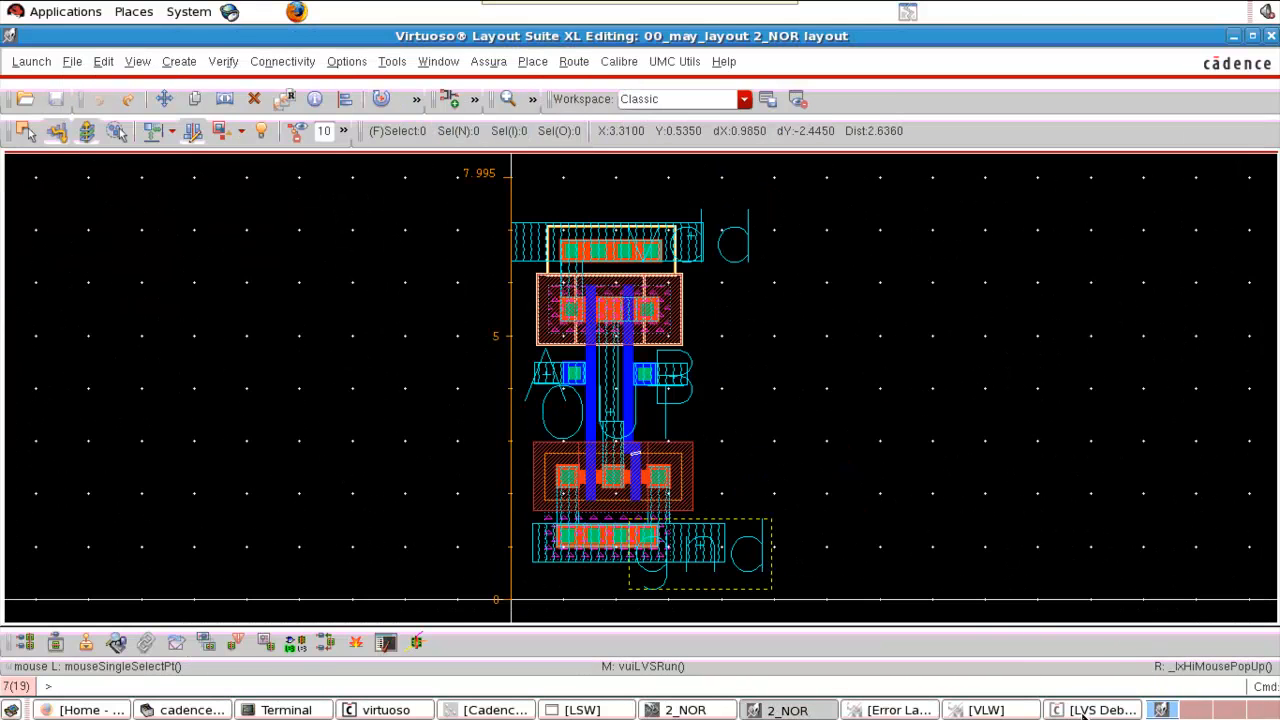
Review the schematic-to-layout comparison in the LVS Debug window, then return to the layout for a closer look at the NOR cell.
{"action": "left_click", "coordinate": [1090, 710]}
{"action": "left_click", "coordinate": [185, 127]}
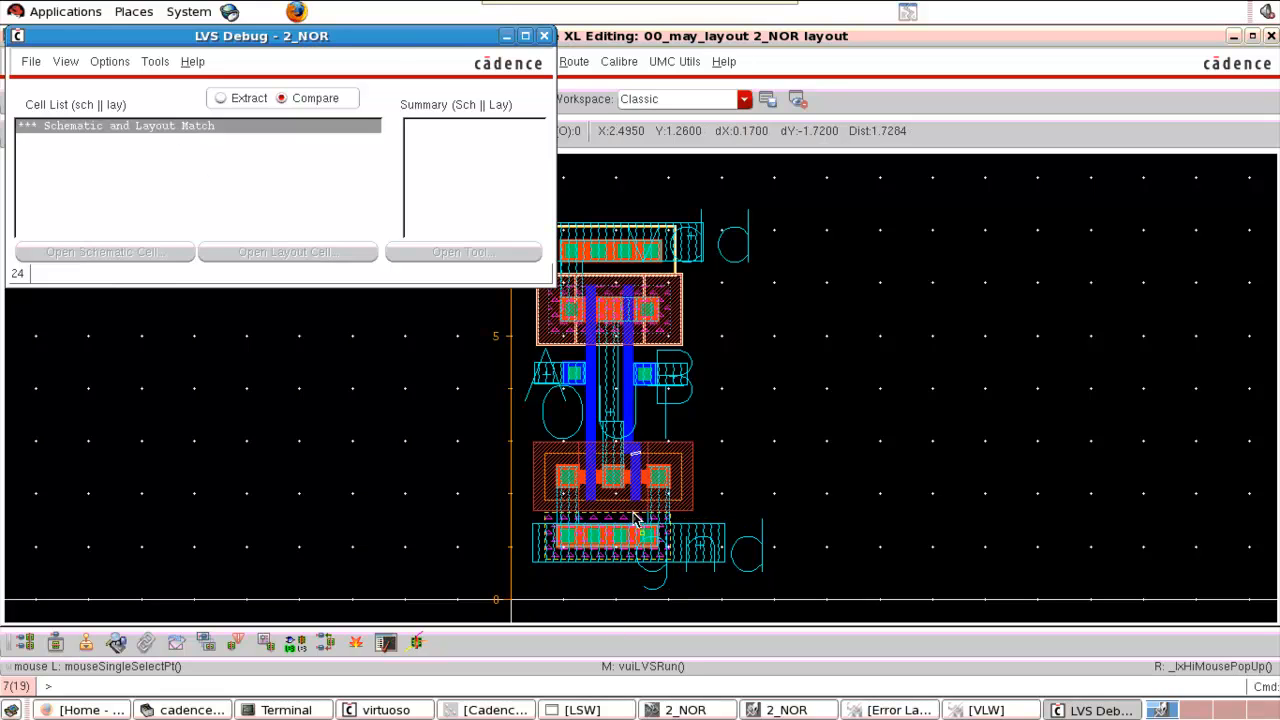
{"action": "left_click", "coordinate": [832, 333]}
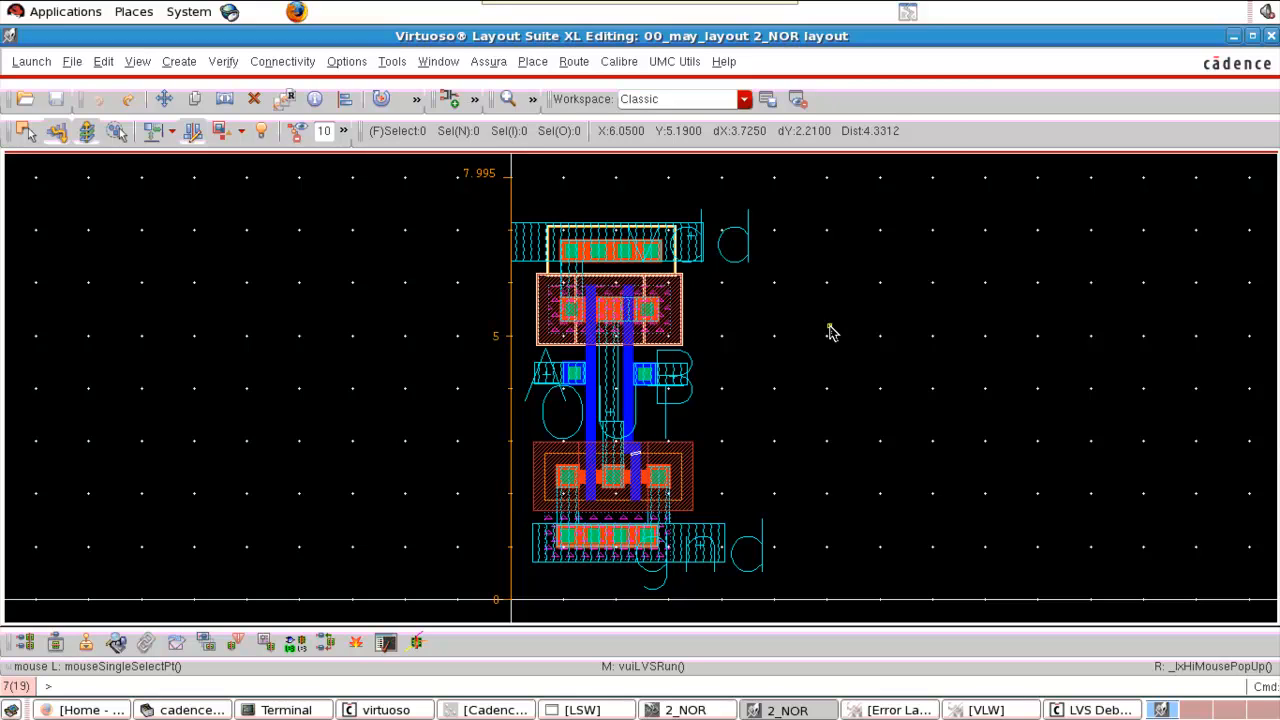
{"action": "key", "text": "z"}
{"action": "left_click", "coordinate": [487, 207]}
{"action": "left_click", "coordinate": [803, 578]}
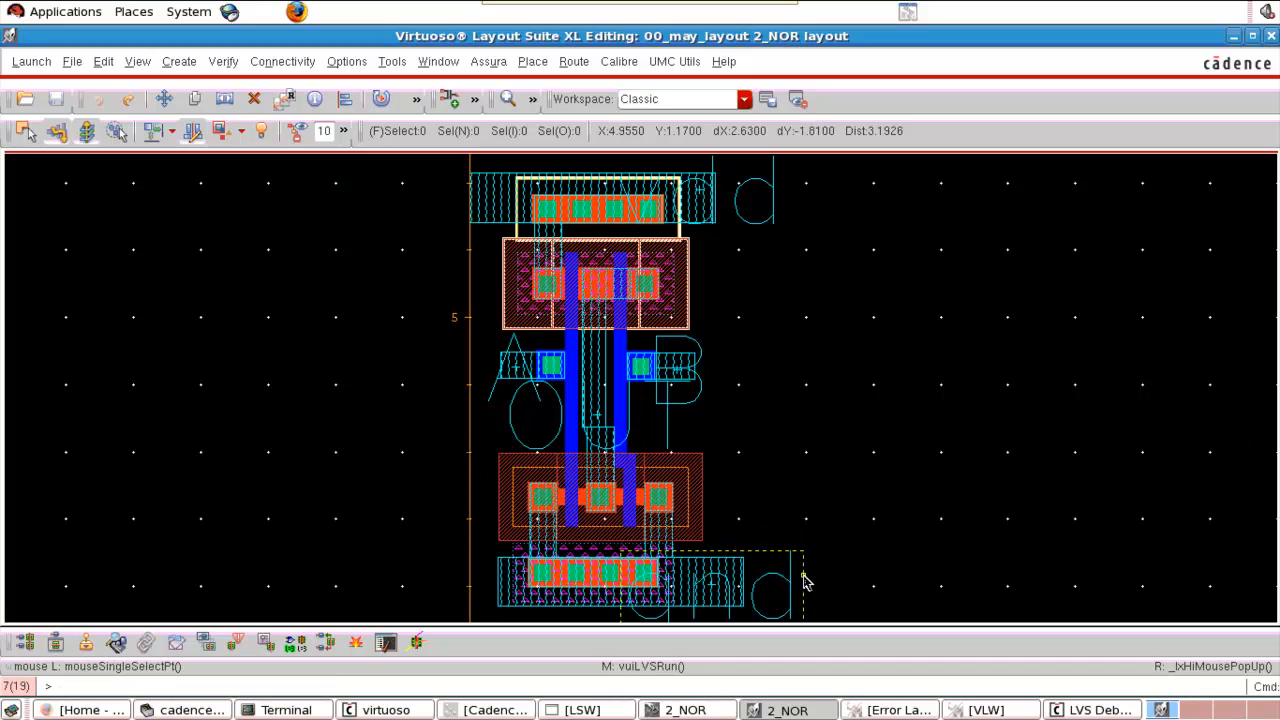